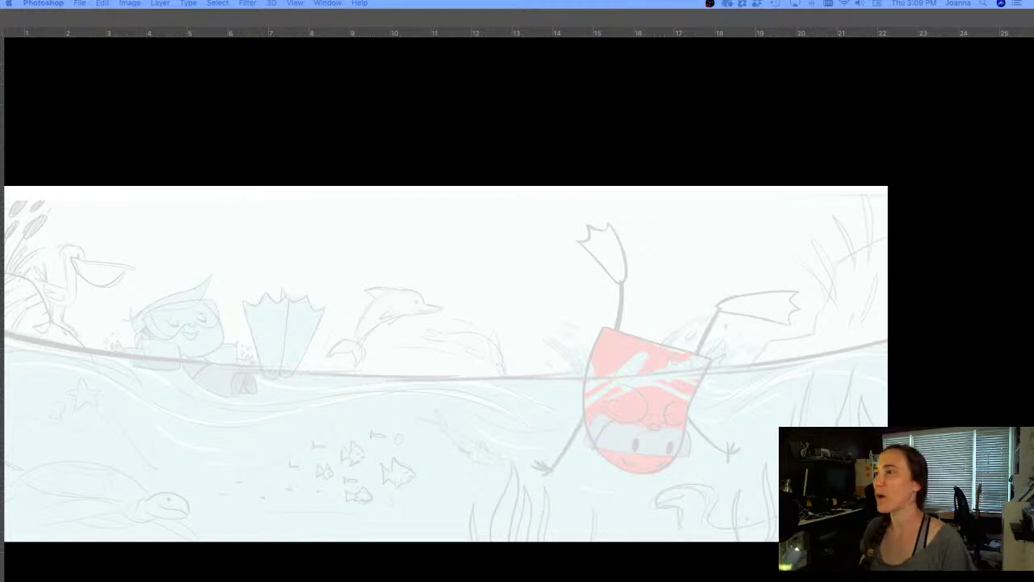
Fade the sketch layer to about 16% opacity and make Layer 2 above it the active drawing layer
{"action": "key", "text": "Tab"}
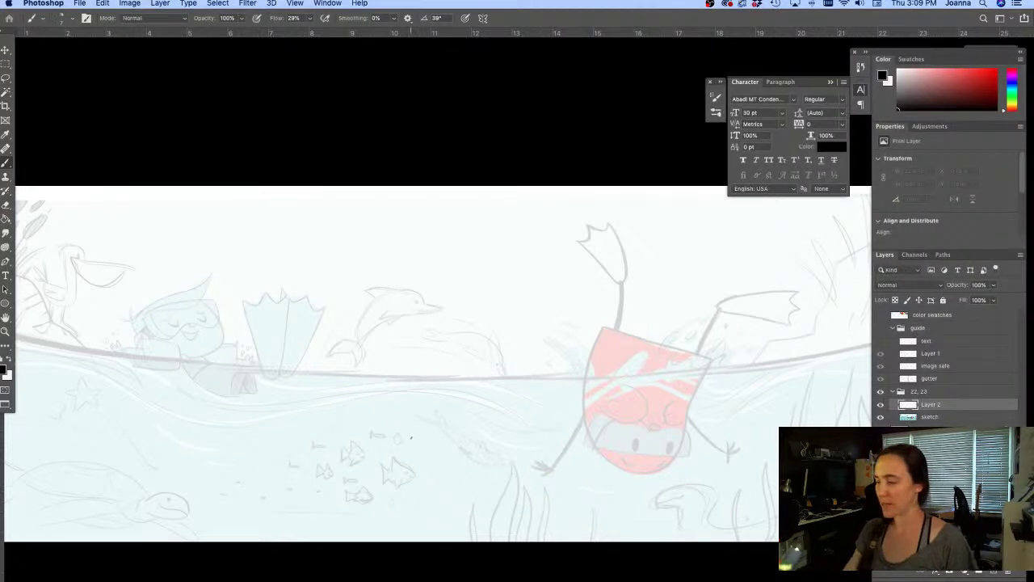
{"action": "left_click_drag", "start_coordinate": [391, 463], "coordinate": [464, 390]}
{"action": "key", "text": "super+minus"}
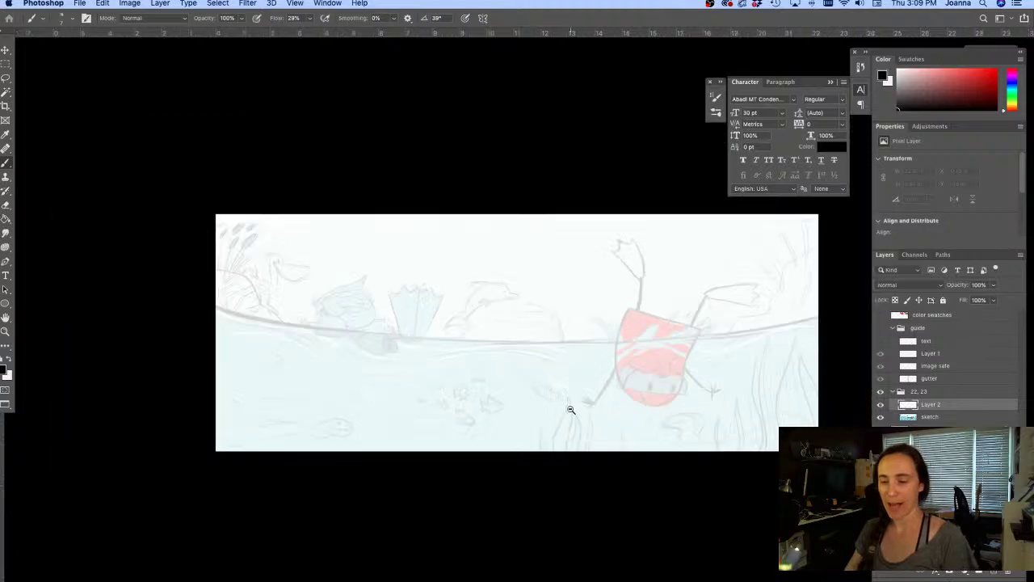
{"action": "left_click", "coordinate": [908, 418]}
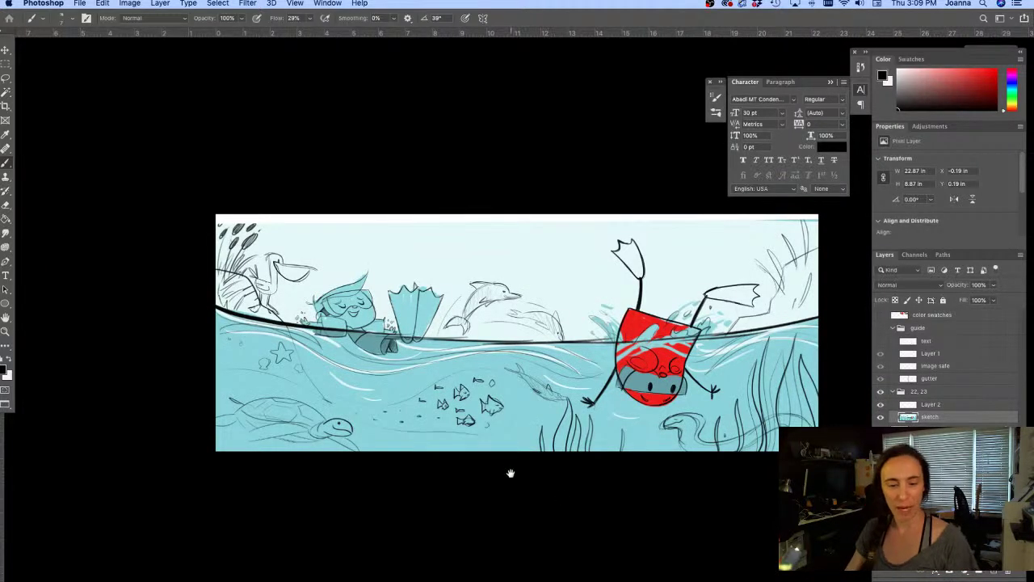
{"action": "left_click_drag", "start_coordinate": [510, 471], "coordinate": [465, 491]}
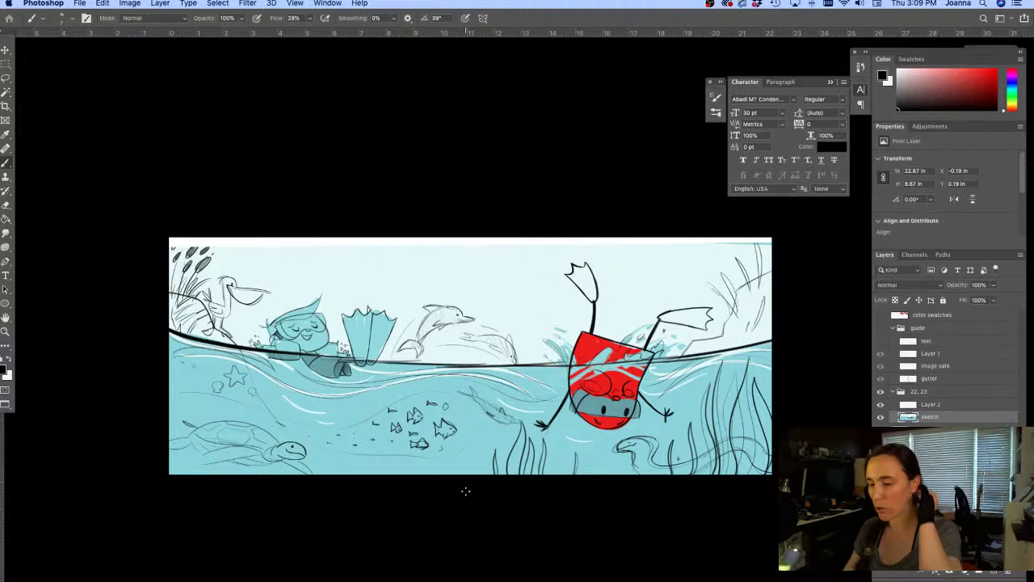
{"action": "left_click", "coordinate": [993, 286]}
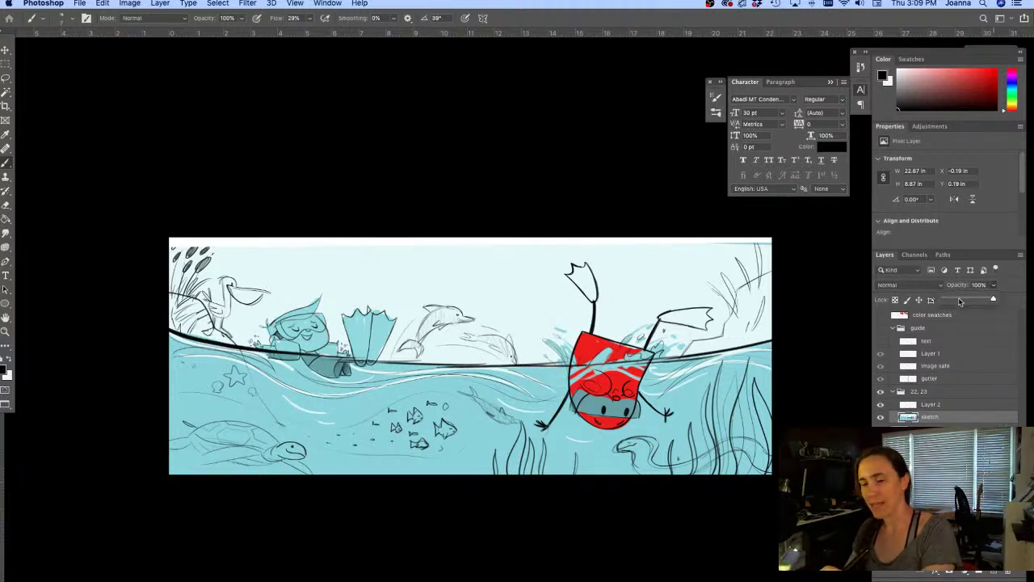
{"action": "mouse_move", "coordinate": [963, 300]}
{"action": "left_mouse_down"}
{"action": "mouse_move", "coordinate": [951, 302]}
{"action": "mouse_move", "coordinate": [949, 280]}
{"action": "left_mouse_up"}
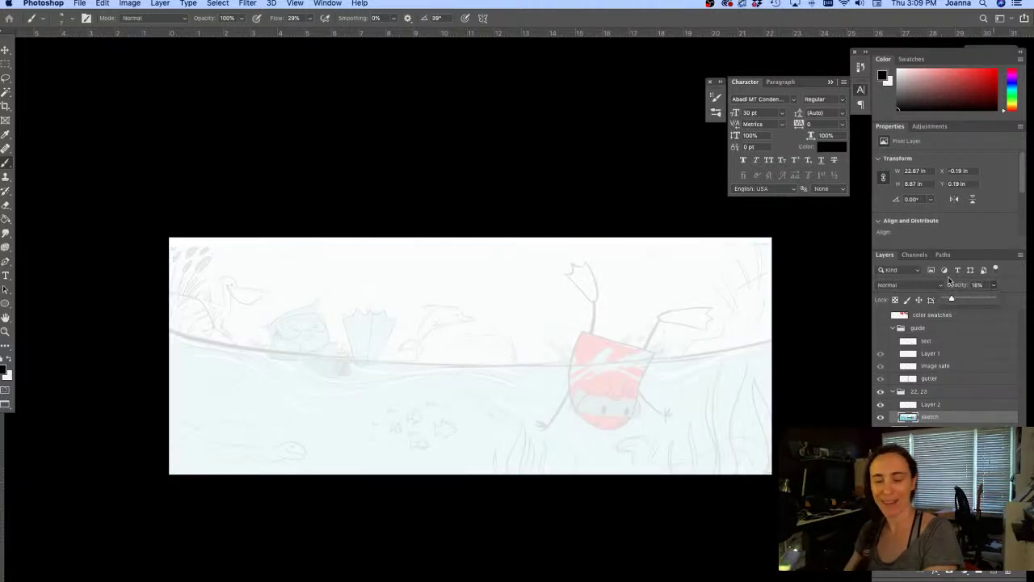
{"action": "left_click", "coordinate": [911, 407]}
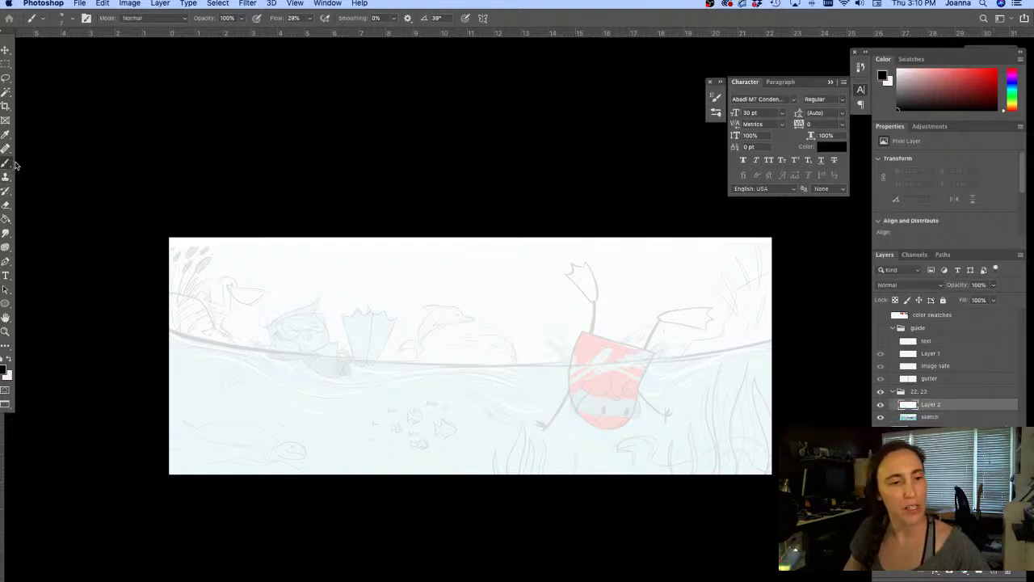
Rotate the canvas view to about -97° so the whole sketched waterline runs vertically for drawing
{"action": "left_click", "coordinate": [715, 113]}
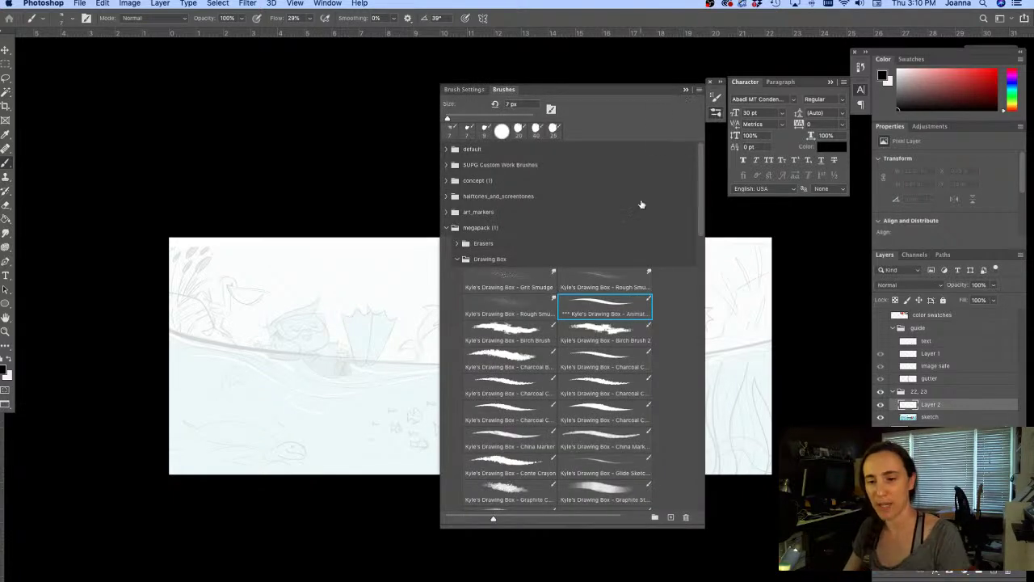
{"action": "left_click", "coordinate": [717, 114]}
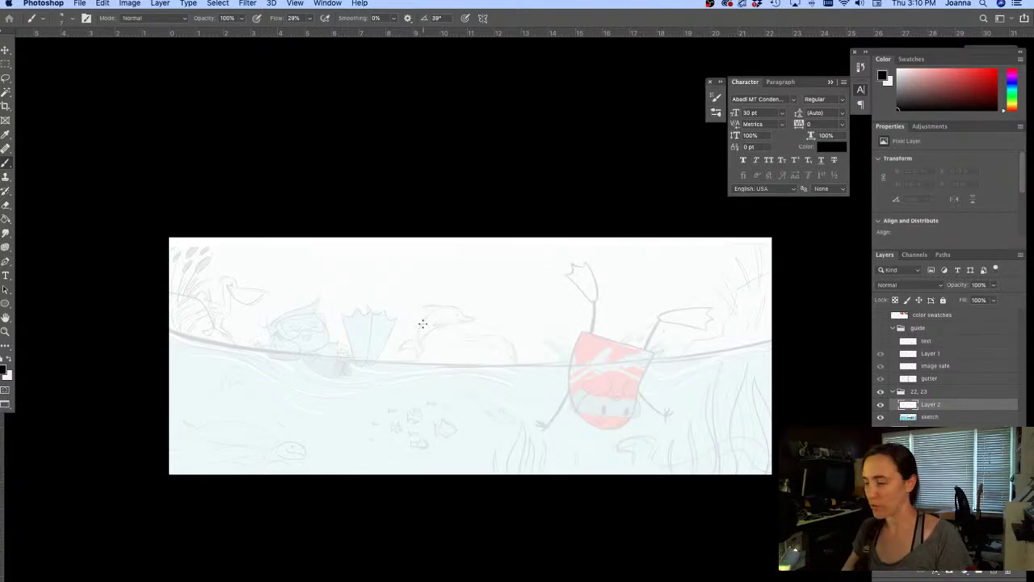
{"action": "key", "text": "r"}
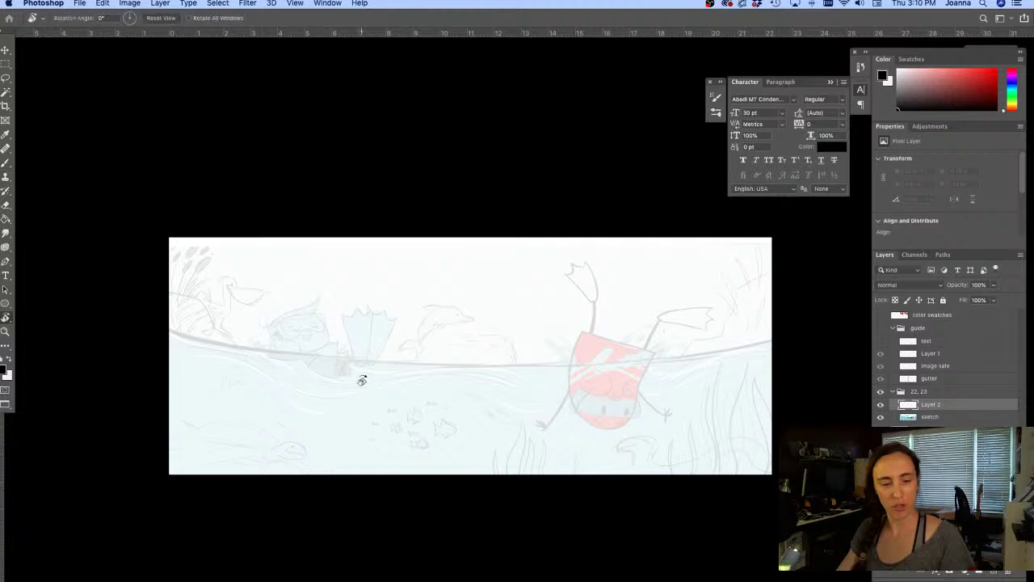
{"action": "mouse_move", "coordinate": [360, 377]}
{"action": "left_mouse_down"}
{"action": "mouse_move", "coordinate": [480, 467]}
{"action": "mouse_move", "coordinate": [649, 463]}
{"action": "mouse_move", "coordinate": [619, 476]}
{"action": "left_mouse_up"}
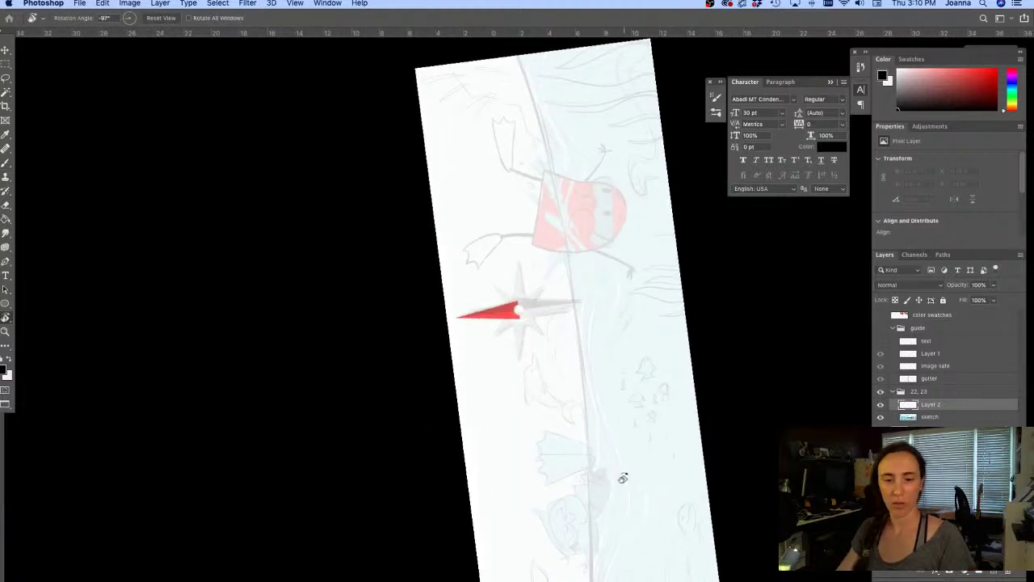
{"action": "left_click", "coordinate": [532, 418], "text": "alt+super"}
{"action": "left_click_drag", "start_coordinate": [477, 402], "coordinate": [515, 337]}
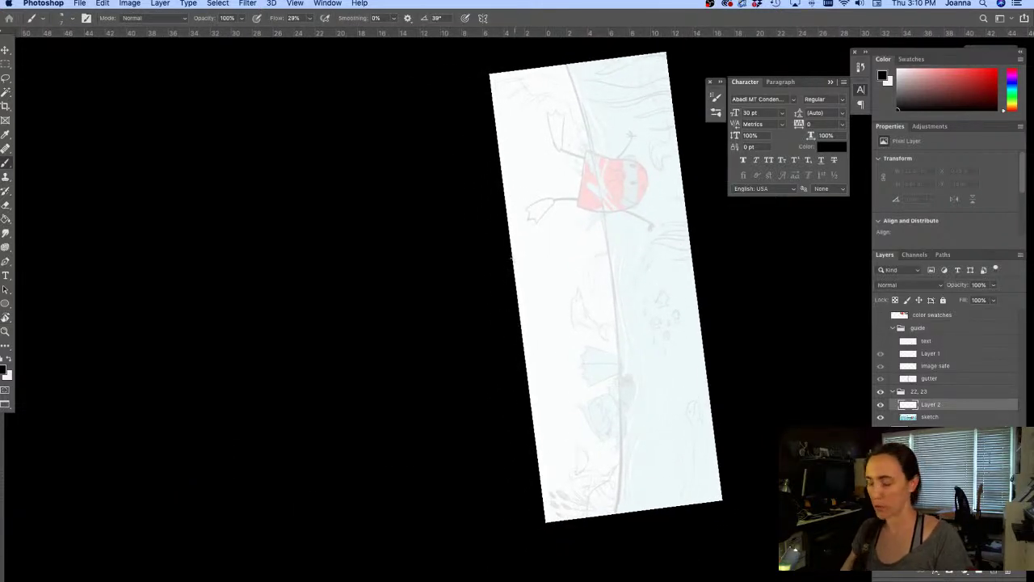
Try to ink the waterline along the sketch on Layer 2 with the current 7 px Drawing Box brush
{"action": "mouse_move", "coordinate": [561, 65]}
{"action": "left_mouse_down"}
{"action": "mouse_move", "coordinate": [627, 327]}
{"action": "mouse_move", "coordinate": [631, 467]}
{"action": "mouse_move", "coordinate": [604, 564]}
{"action": "left_mouse_up"}
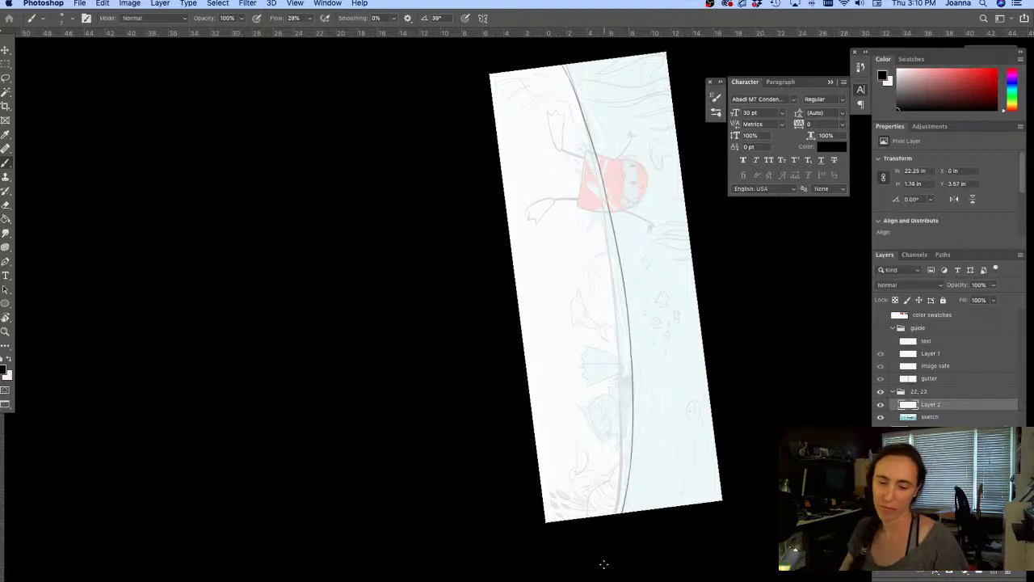
{"action": "key", "text": "super+z"}
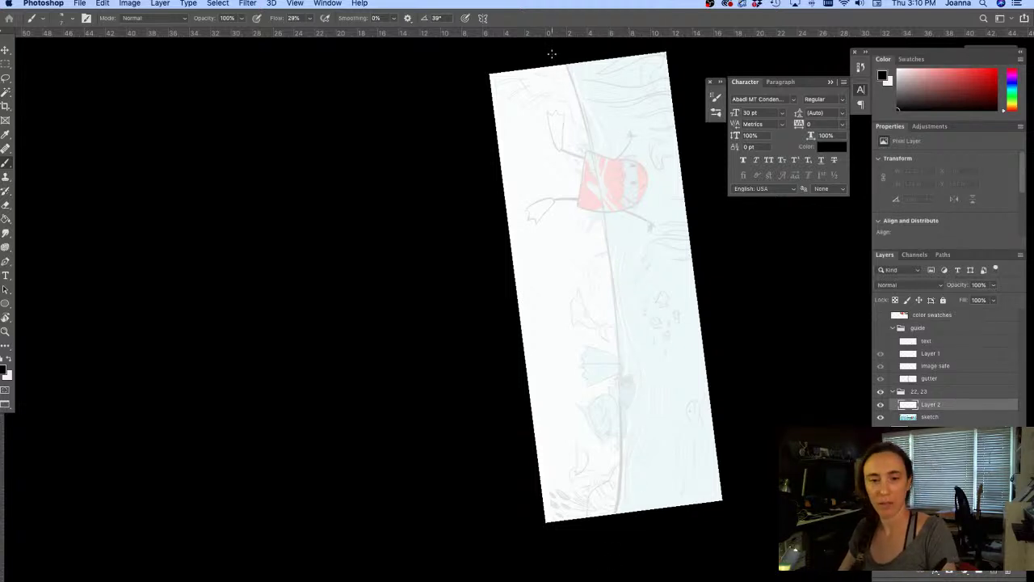
{"action": "mouse_move", "coordinate": [551, 53]}
{"action": "left_mouse_down"}
{"action": "mouse_move", "coordinate": [595, 165]}
{"action": "mouse_move", "coordinate": [612, 278]}
{"action": "mouse_move", "coordinate": [610, 456]}
{"action": "mouse_move", "coordinate": [600, 517]}
{"action": "left_mouse_up"}
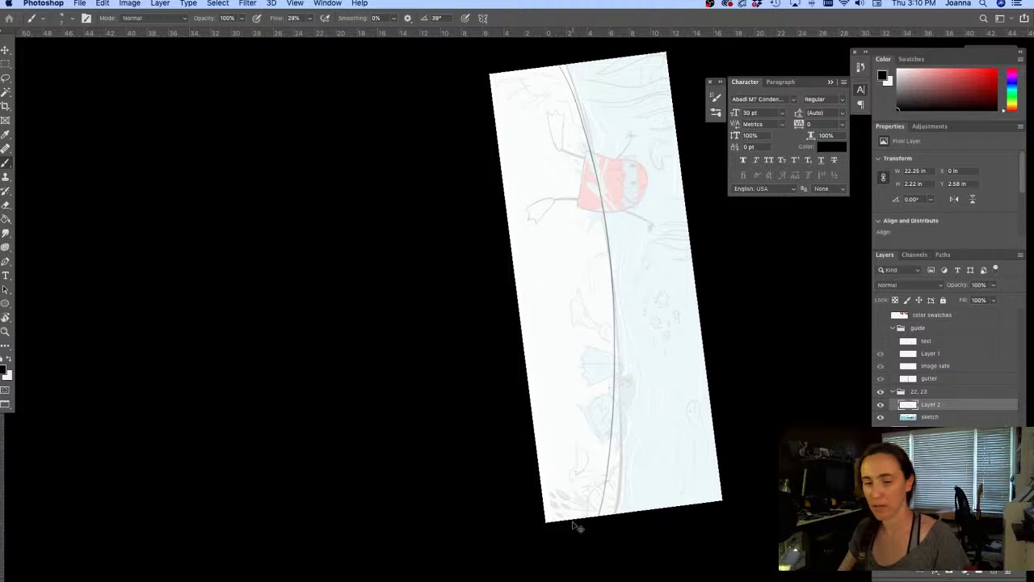
{"action": "key", "text": "super+z"}
Switch to the Kyle's Inkbox Ballpoint Pen KTW brush from the megapack's Inkbox set
{"action": "left_click", "coordinate": [715, 112]}
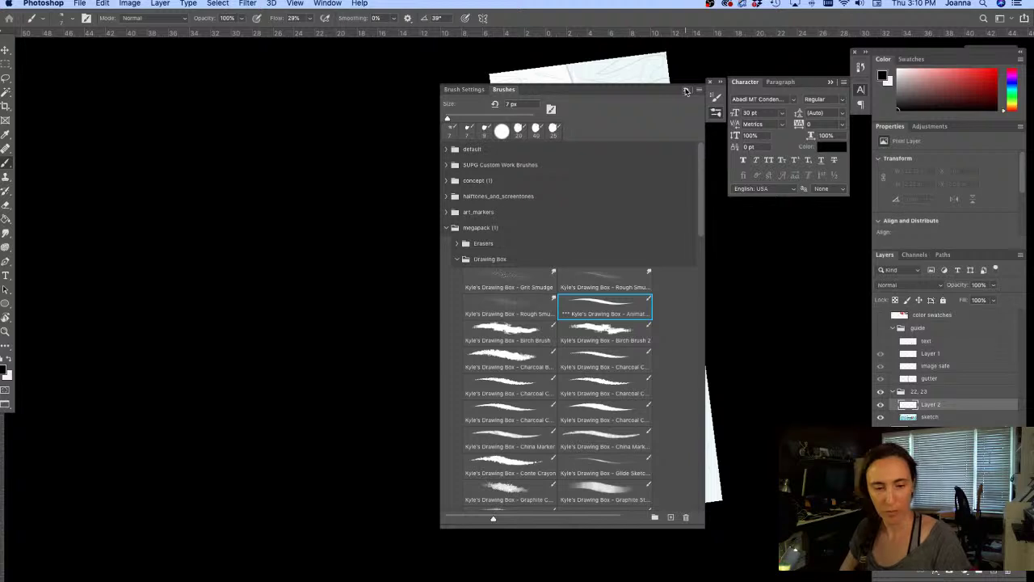
{"action": "left_click", "coordinate": [456, 260]}
{"action": "left_click", "coordinate": [457, 275]}
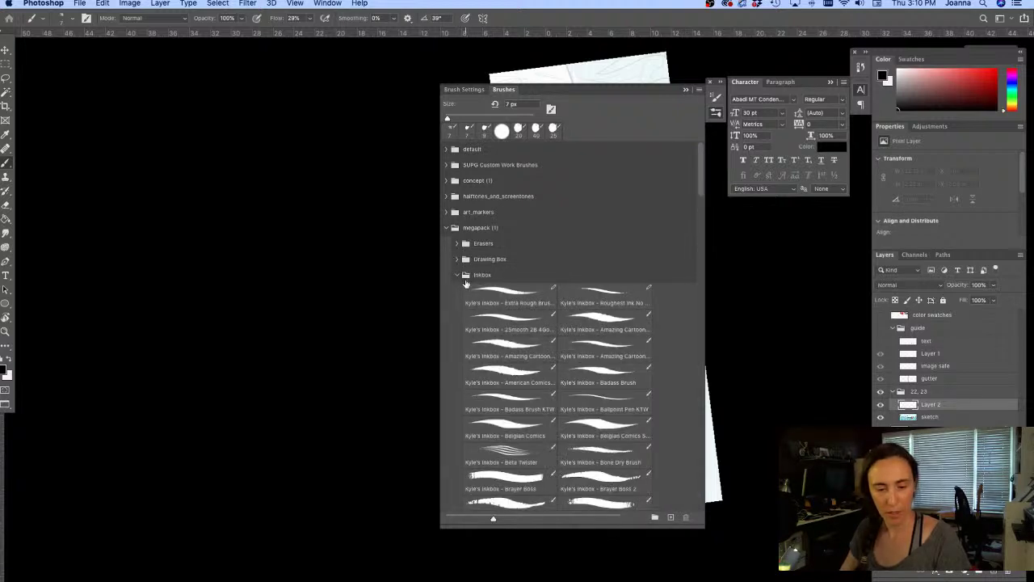
{"action": "left_click", "coordinate": [578, 396]}
{"action": "left_click", "coordinate": [715, 111]}
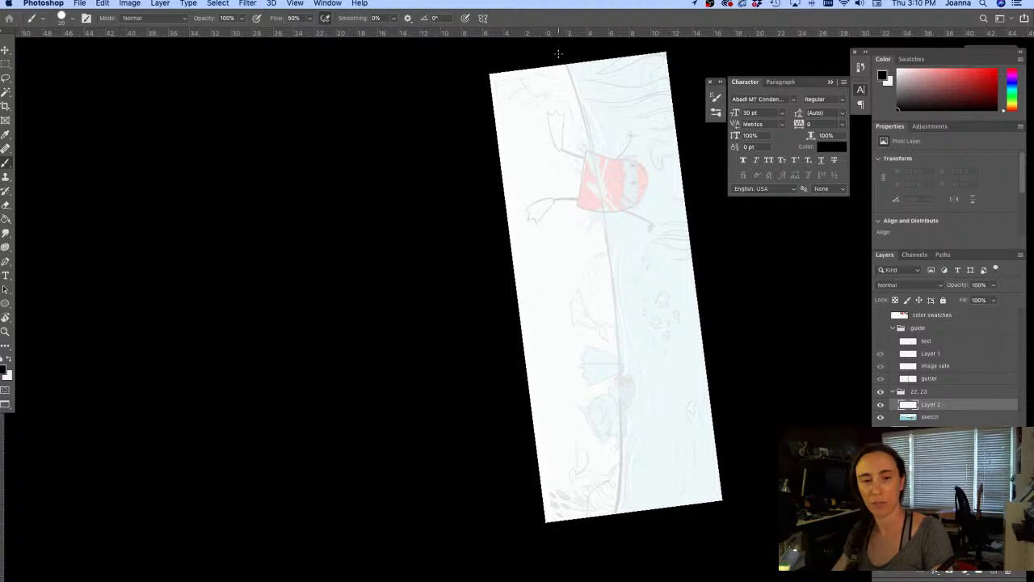
Try several single-stroke versions of the waterline with the Inkbox brush, undoing each one
{"action": "mouse_move", "coordinate": [563, 64]}
{"action": "left_mouse_down"}
{"action": "mouse_move", "coordinate": [595, 170]}
{"action": "mouse_move", "coordinate": [615, 319]}
{"action": "mouse_move", "coordinate": [618, 402]}
{"action": "mouse_move", "coordinate": [603, 538]}
{"action": "left_mouse_up"}
{"action": "key", "text": "super+z"}
{"action": "left_click_drag", "start_coordinate": [566, 65], "coordinate": [614, 286]}
{"action": "key", "text": "super+z"}
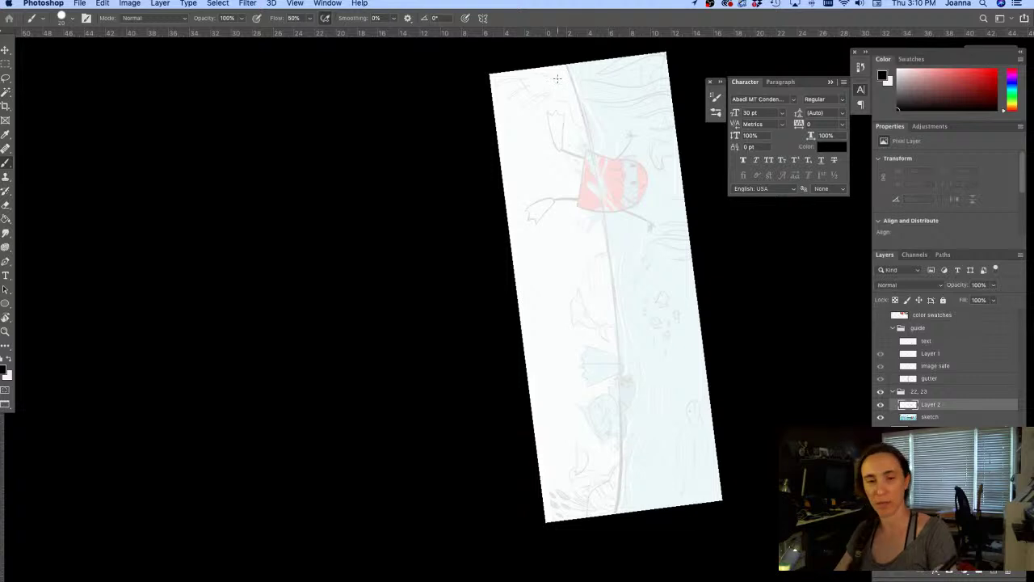
{"action": "left_click_drag", "start_coordinate": [563, 65], "coordinate": [619, 514]}
{"action": "mouse_move", "coordinate": [617, 568]}
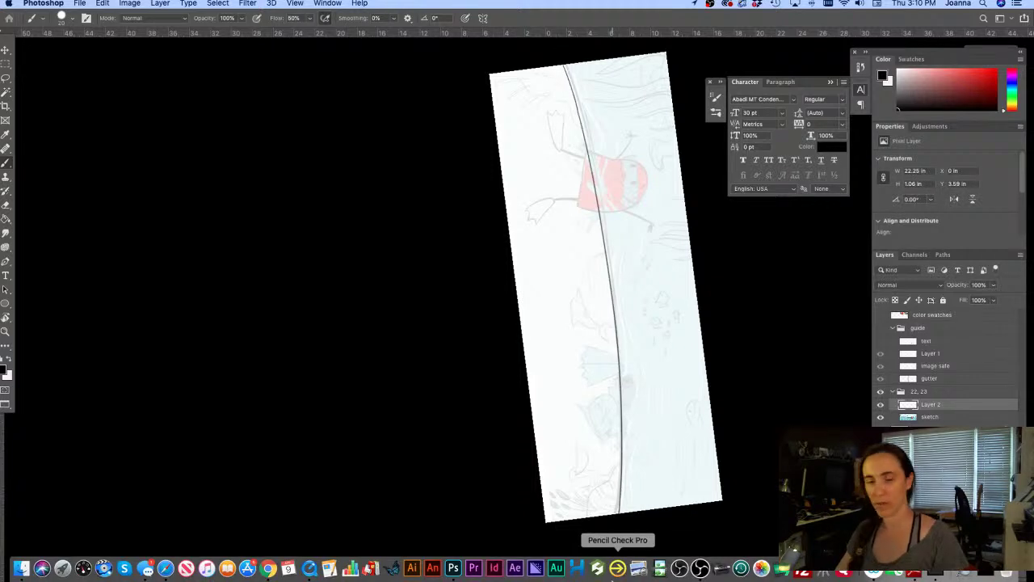
{"action": "key", "text": "super+z"}
Ink the waterline on Layer 2 as one continuous curve about 22.25 in long, running from canvas edge to canvas edge
{"action": "scroll", "coordinate": [560, 269], "scroll_direction": "down", "scroll_amount": 2}
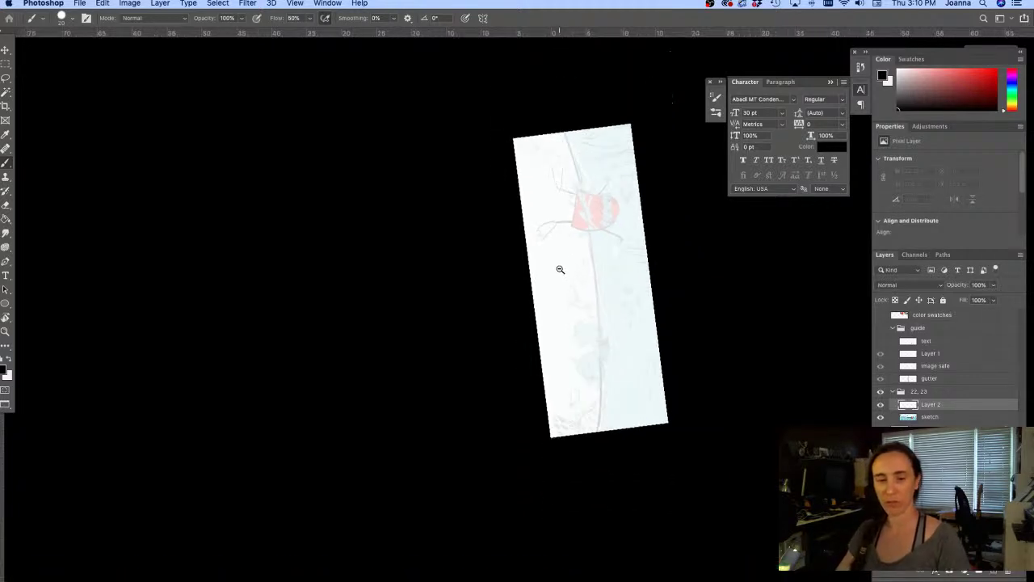
{"action": "scroll", "coordinate": [598, 274], "scroll_direction": "left", "scroll_amount": 3}
{"action": "mouse_move", "coordinate": [620, 135]}
{"action": "left_mouse_down"}
{"action": "mouse_move", "coordinate": [651, 251]}
{"action": "mouse_move", "coordinate": [655, 434]}
{"action": "left_mouse_up"}
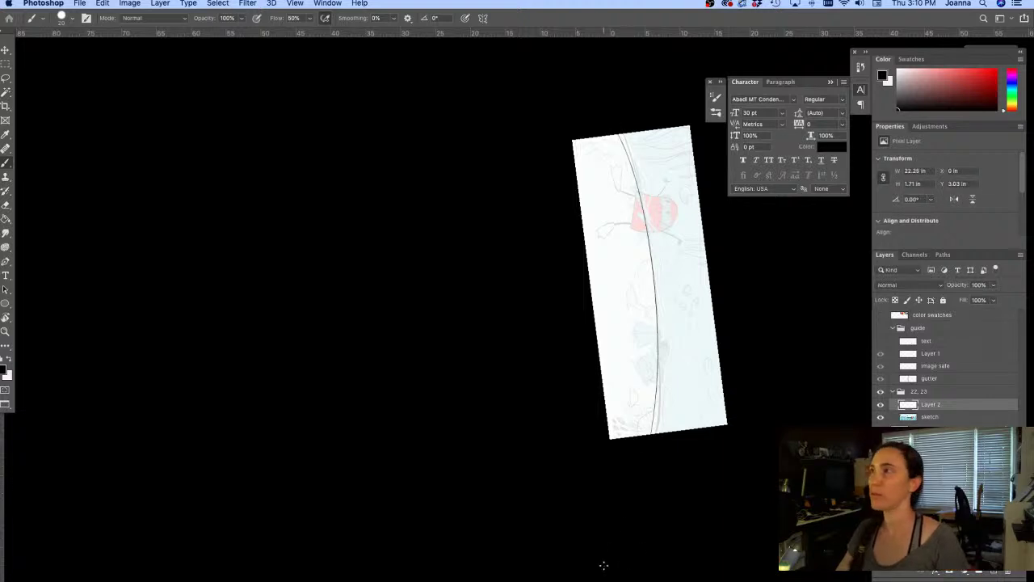
{"action": "key", "text": "Tab"}
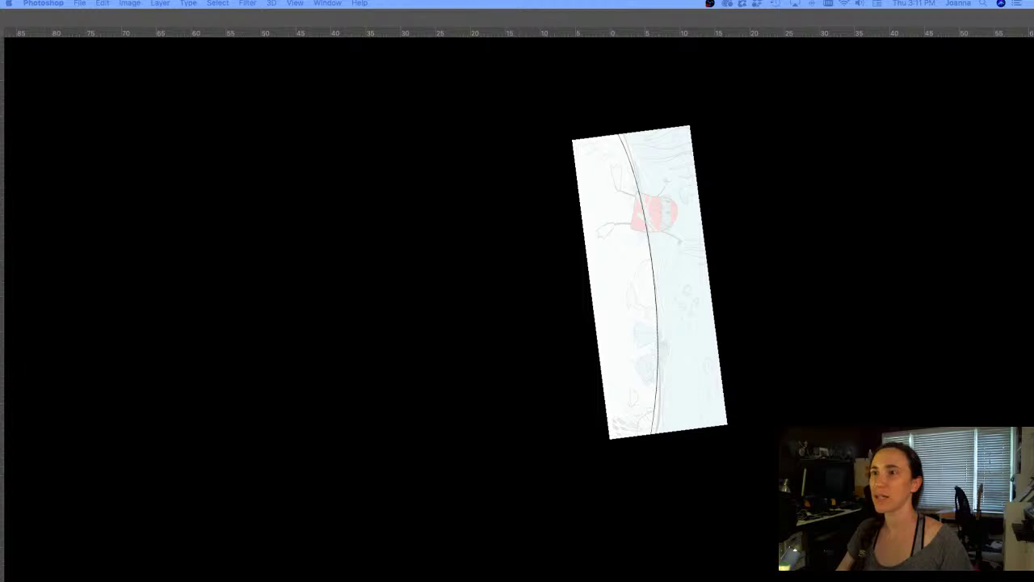
{"action": "key", "text": "Tab"}
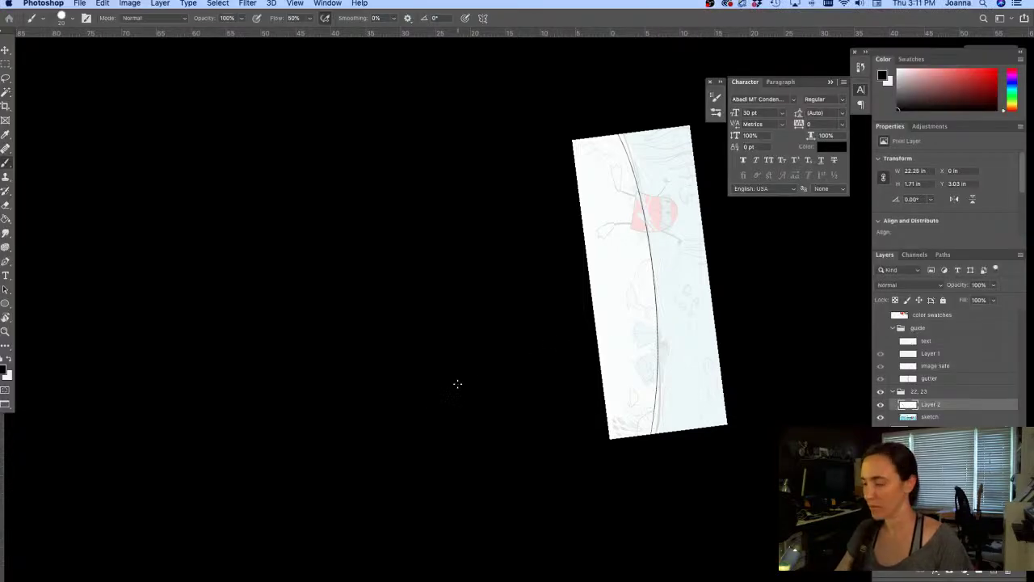
Rotate the canvas view back to nearly horizontal and compare the inked waterline with the sketch
{"action": "key", "text": "r"}
{"action": "mouse_move", "coordinate": [377, 450]}
{"action": "left_mouse_down"}
{"action": "mouse_move", "coordinate": [358, 437]}
{"action": "mouse_move", "coordinate": [307, 305]}
{"action": "mouse_move", "coordinate": [339, 205]}
{"action": "mouse_move", "coordinate": [420, 194]}
{"action": "left_mouse_up"}
{"action": "key", "text": "b"}
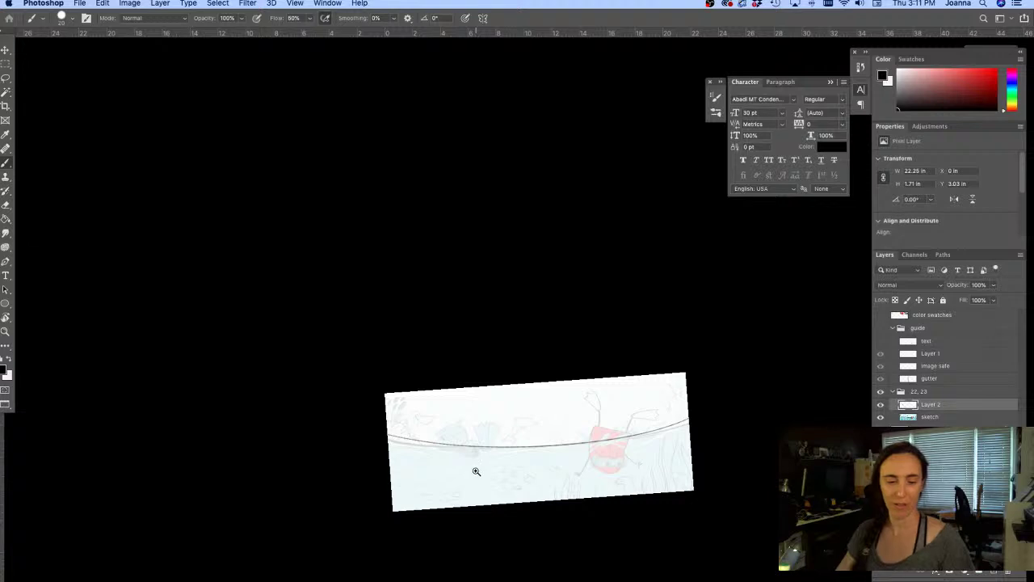
{"action": "left_click", "coordinate": [476, 474], "text": "super"}
{"action": "mouse_move", "coordinate": [478, 477]}
{"action": "left_mouse_down"}
{"action": "mouse_move", "coordinate": [342, 423]}
{"action": "mouse_move", "coordinate": [312, 425]}
{"action": "left_mouse_up"}
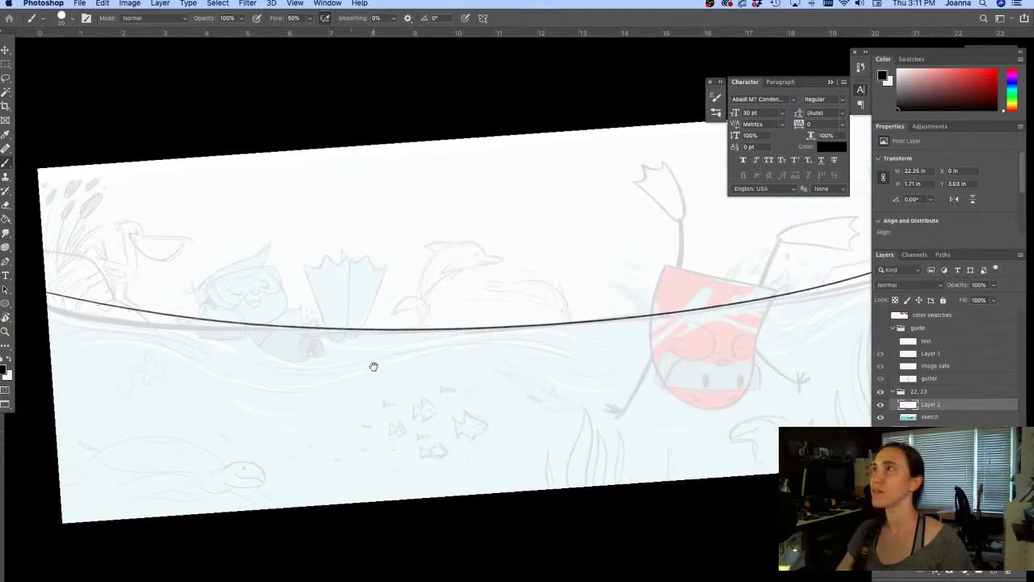
{"action": "key", "text": "Tab"}
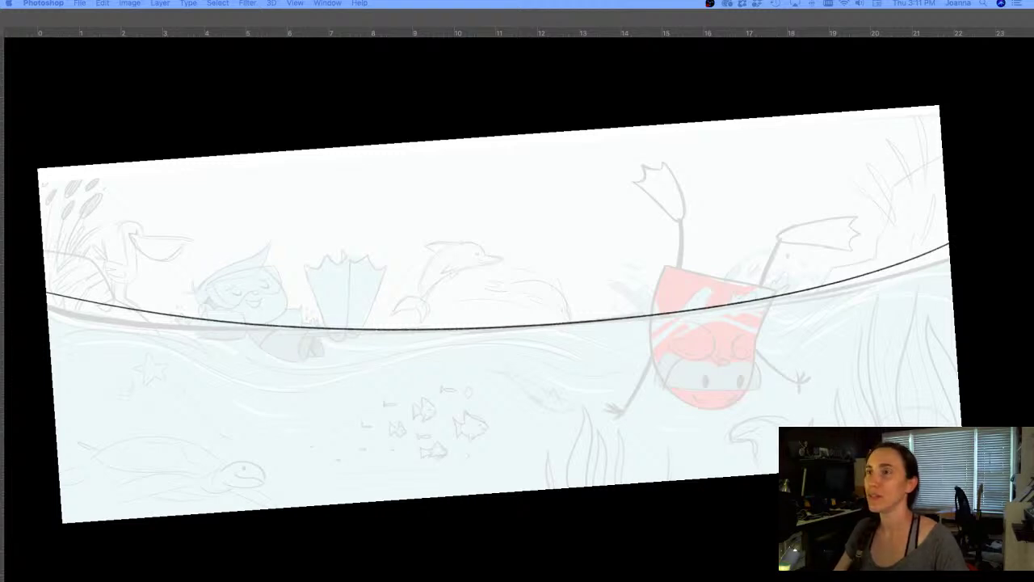
{"action": "key", "text": "Tab"}
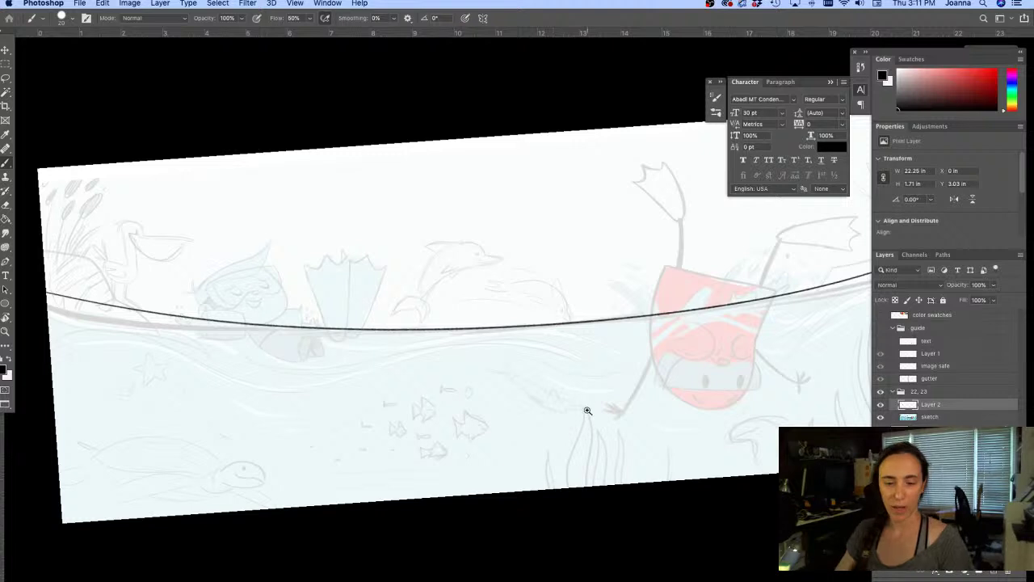
Free-transform the inked waterline so that its left end is lowered onto the sketched line
{"action": "left_click", "coordinate": [584, 411], "text": "alt"}
{"action": "left_click", "coordinate": [584, 411], "text": "alt"}
{"action": "left_click_drag", "start_coordinate": [598, 457], "coordinate": [528, 453]}
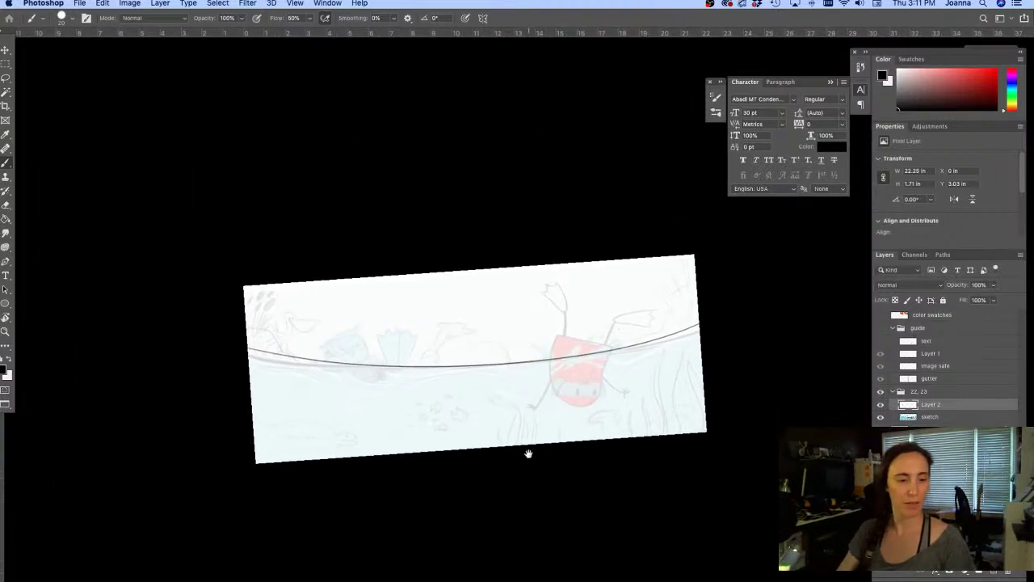
{"action": "left_click", "coordinate": [300, 418]}
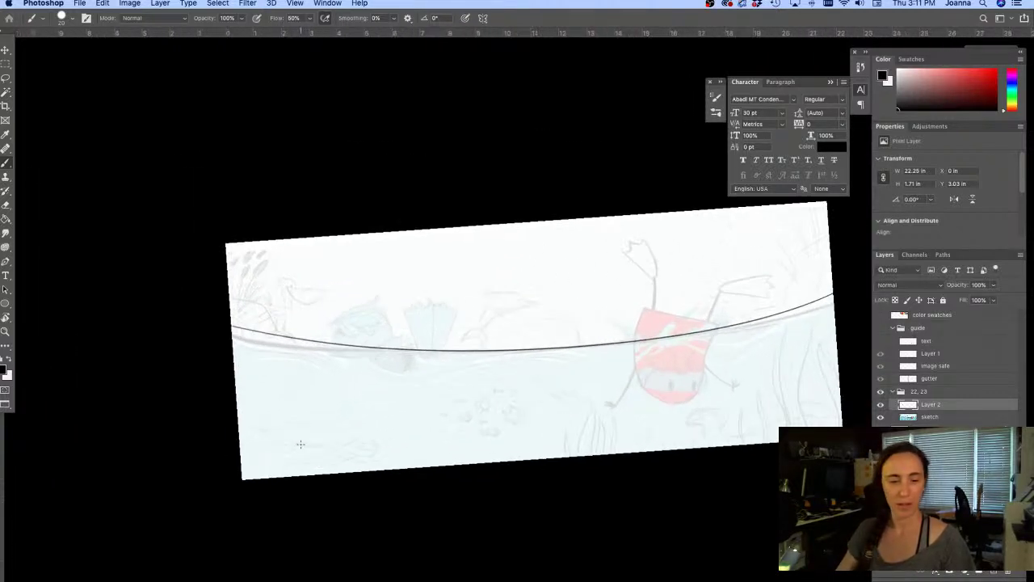
{"action": "key", "text": "ctrl+t"}
{"action": "left_click_drag", "start_coordinate": [235, 351], "coordinate": [225, 352]}
{"action": "key", "text": "Return"}
{"action": "key", "text": "b"}
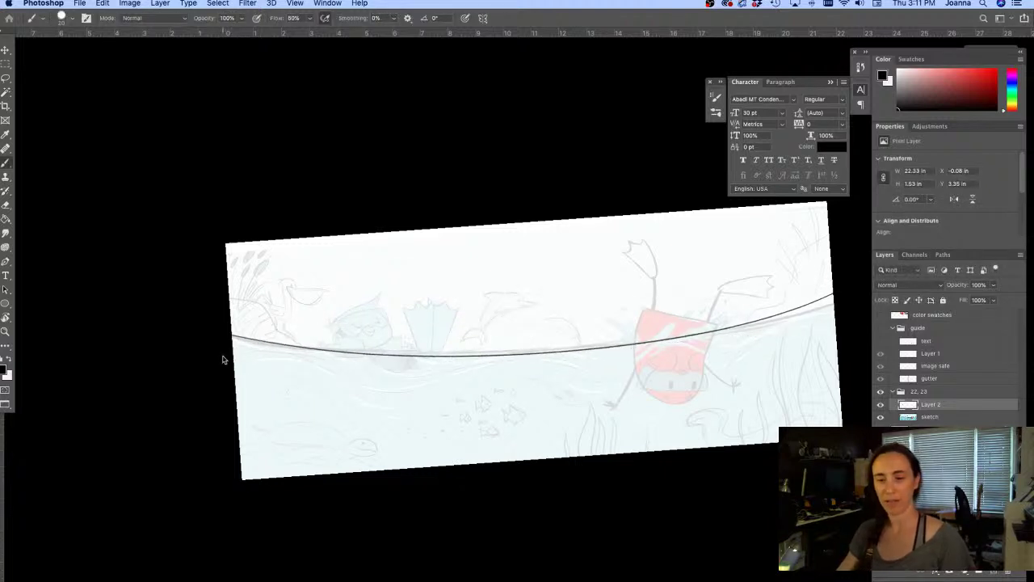
Rename the waterline's layer to "ocean line" and add a new empty layer above it in the 22, 23 group
{"action": "double_click", "coordinate": [930, 404]}
{"action": "type", "text": "o"}
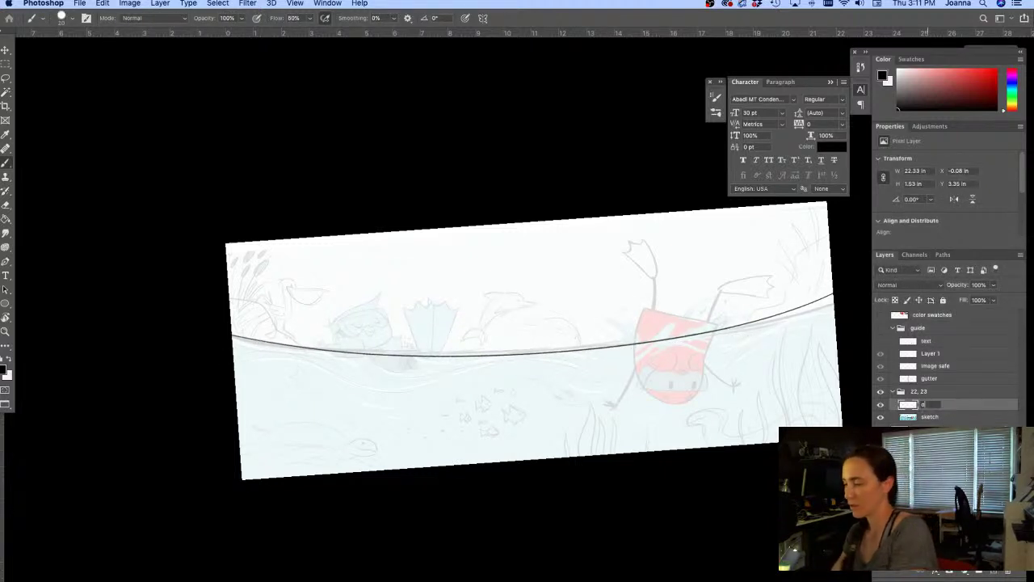
{"action": "type", "text": "cean line"}
{"action": "key", "text": "Return"}
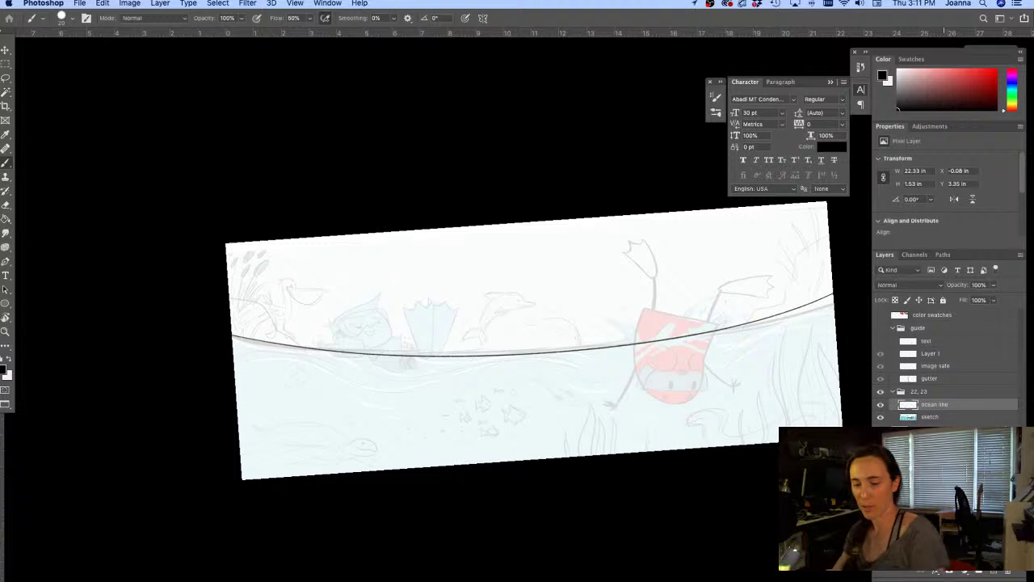
{"action": "left_click", "coordinate": [893, 328]}
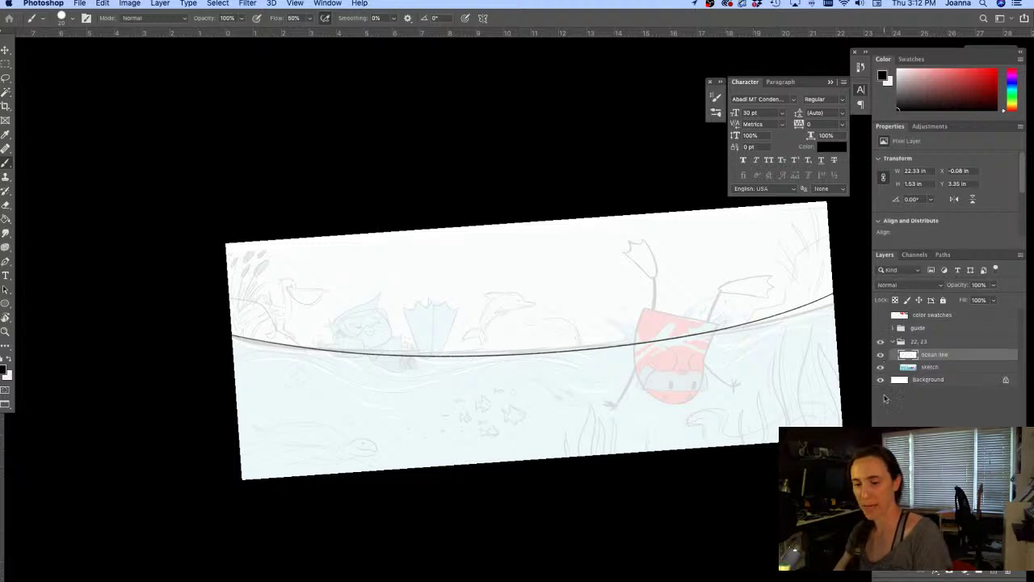
{"action": "left_click", "coordinate": [993, 572]}
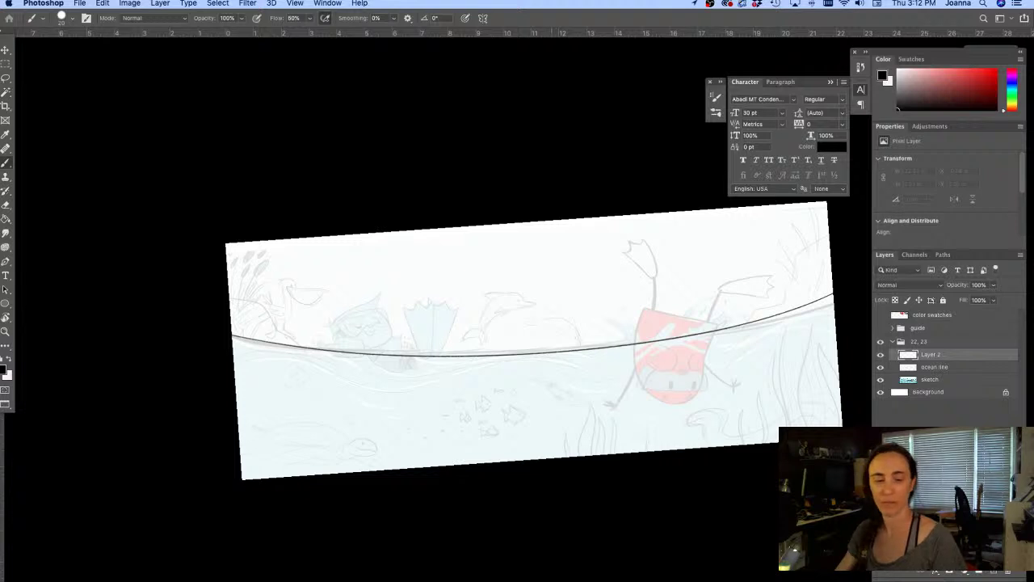
Switch to the "Kyle's Drawing Box - Animat..." brush at 7 px from the megapack Drawing Box set for inking the red swimmer
{"action": "mouse_move", "coordinate": [686, 489]}
{"action": "left_mouse_down"}
{"action": "mouse_move", "coordinate": [609, 508]}
{"action": "mouse_move", "coordinate": [496, 503]}
{"action": "mouse_move", "coordinate": [298, 279]}
{"action": "mouse_move", "coordinate": [528, 153]}
{"action": "mouse_move", "coordinate": [524, 141]}
{"action": "left_mouse_up"}
{"action": "key", "text": "r"}
{"action": "left_click_drag", "start_coordinate": [361, 234], "coordinate": [383, 275]}
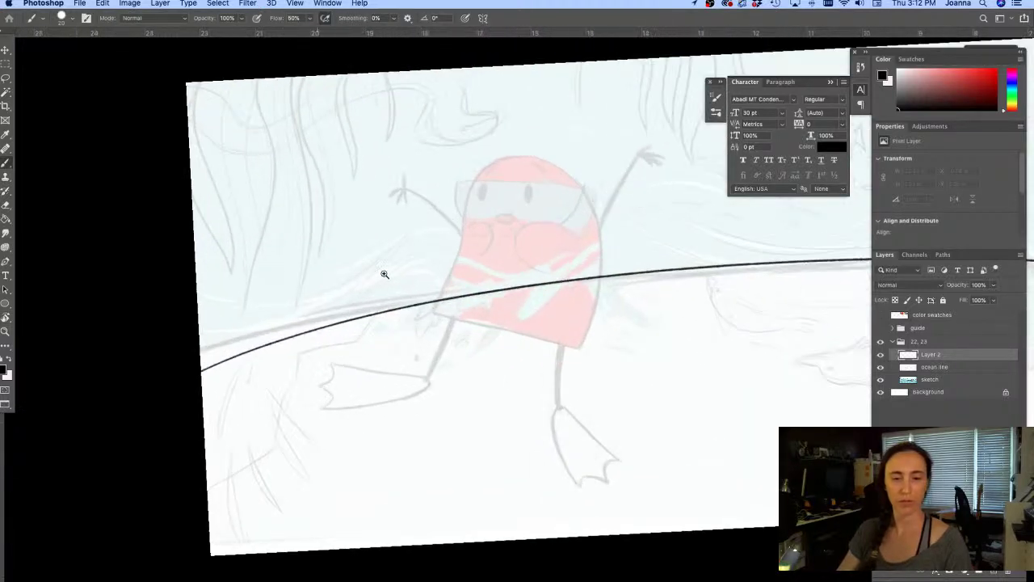
{"action": "left_click_drag", "start_coordinate": [428, 357], "coordinate": [490, 460]}
{"action": "left_click_drag", "start_coordinate": [493, 385], "coordinate": [480, 342]}
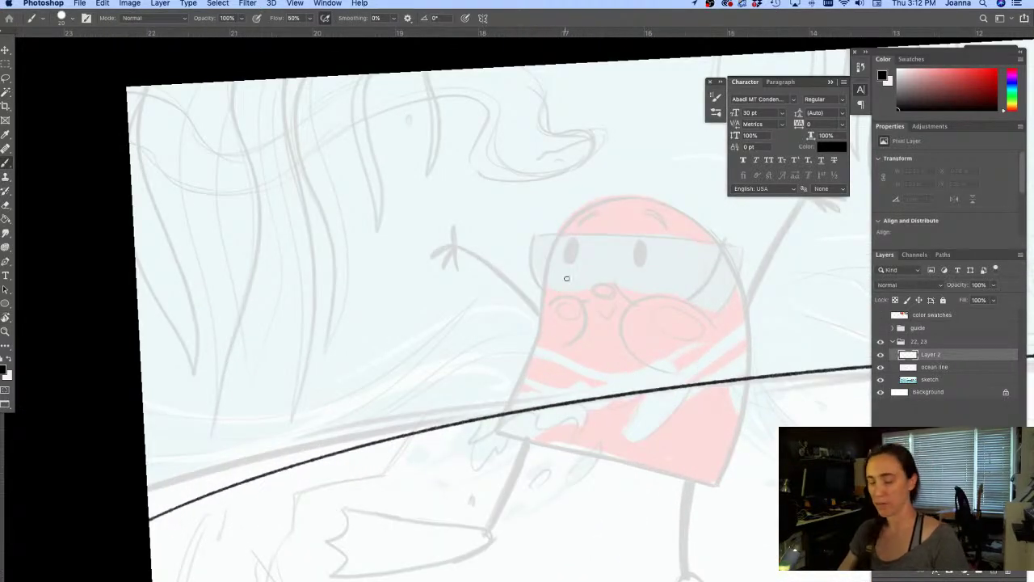
{"action": "left_click", "coordinate": [716, 113]}
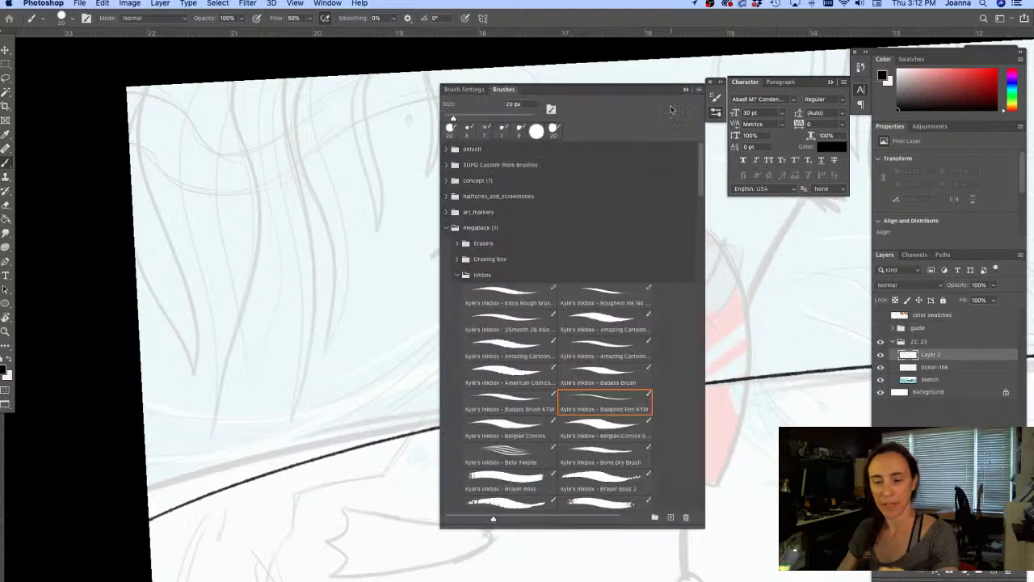
{"action": "left_click", "coordinate": [586, 398]}
{"action": "left_click", "coordinate": [457, 275]}
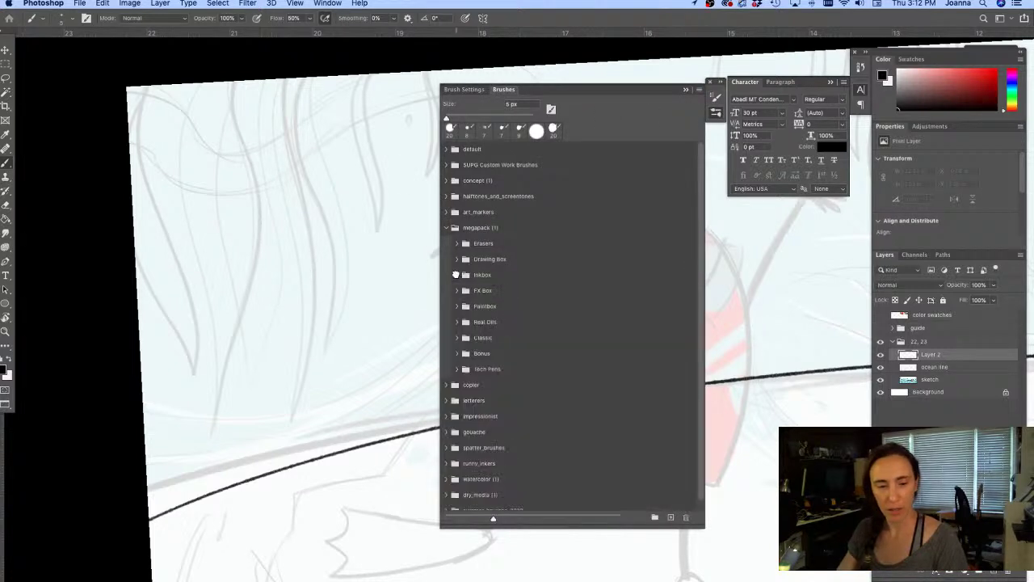
{"action": "left_click", "coordinate": [457, 258]}
{"action": "left_click", "coordinate": [581, 309]}
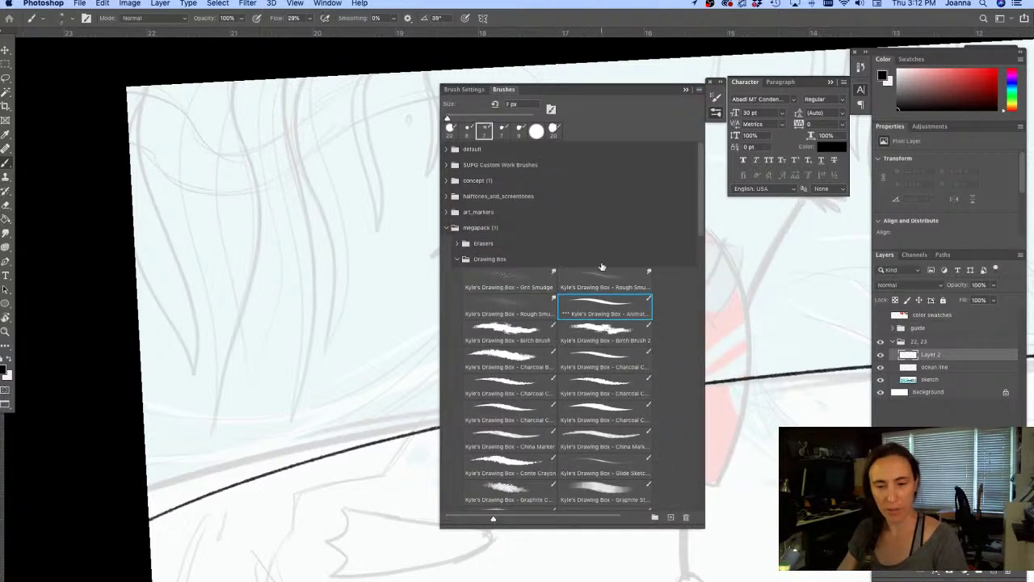
{"action": "left_click", "coordinate": [716, 114]}
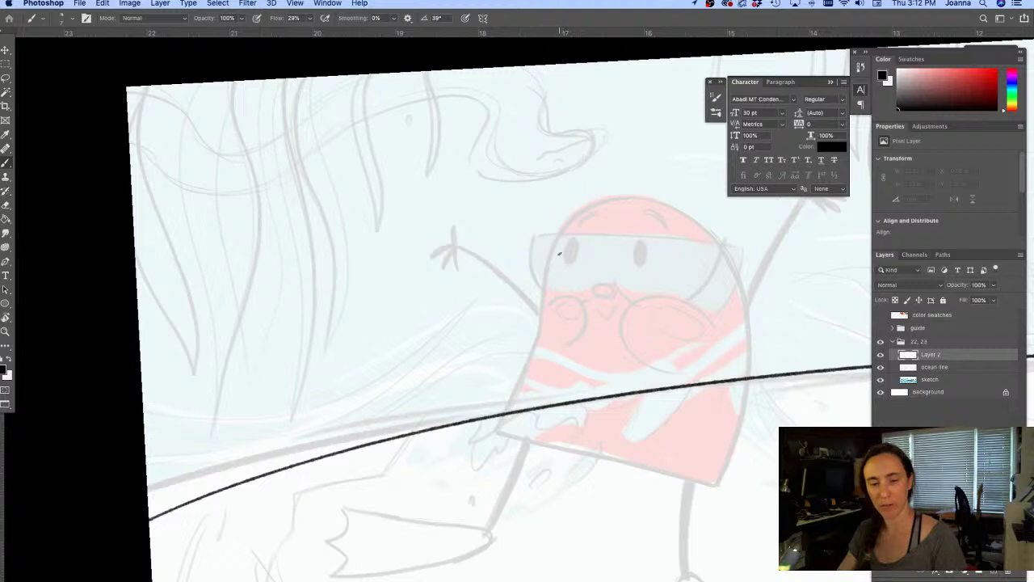
Ink the left side of the red swimmer's body from the goggles to the bottom corner, undoing strokes that miss the curve
{"action": "scroll", "coordinate": [738, 226], "scroll_direction": "right", "scroll_amount": 5}
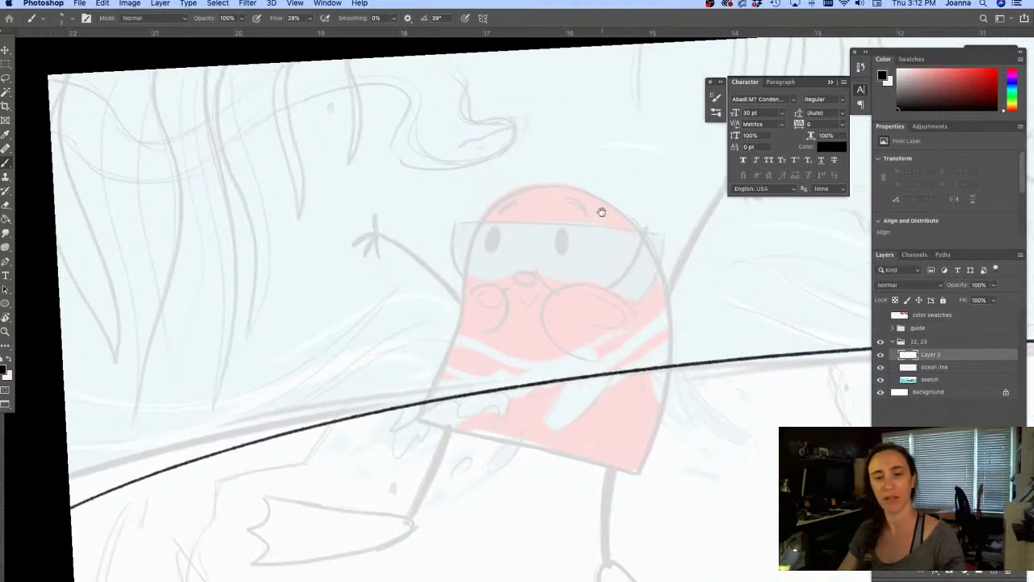
{"action": "mouse_move", "coordinate": [652, 210]}
{"action": "left_mouse_down"}
{"action": "mouse_move", "coordinate": [609, 175]}
{"action": "mouse_move", "coordinate": [530, 173]}
{"action": "mouse_move", "coordinate": [493, 201]}
{"action": "mouse_move", "coordinate": [469, 249]}
{"action": "mouse_move", "coordinate": [457, 371]}
{"action": "left_mouse_up"}
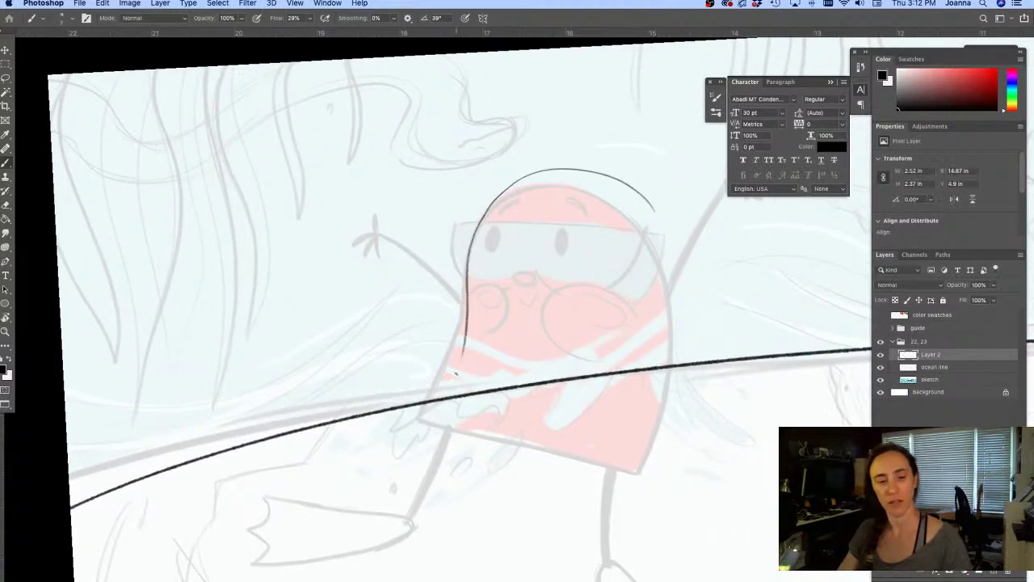
{"action": "key", "text": "ctrl+z"}
{"action": "mouse_move", "coordinate": [471, 230]}
{"action": "left_mouse_down"}
{"action": "mouse_move", "coordinate": [470, 318]}
{"action": "mouse_move", "coordinate": [417, 429]}
{"action": "left_mouse_up"}
{"action": "mouse_move", "coordinate": [469, 310]}
{"action": "left_mouse_down"}
{"action": "mouse_move", "coordinate": [484, 236]}
{"action": "mouse_move", "coordinate": [538, 191]}
{"action": "mouse_move", "coordinate": [603, 184]}
{"action": "left_mouse_up"}
{"action": "key", "text": "ctrl+z"}
{"action": "mouse_move", "coordinate": [470, 319]}
{"action": "left_mouse_down"}
{"action": "mouse_move", "coordinate": [474, 241]}
{"action": "mouse_move", "coordinate": [509, 200]}
{"action": "mouse_move", "coordinate": [588, 190]}
{"action": "mouse_move", "coordinate": [665, 232]}
{"action": "mouse_move", "coordinate": [691, 352]}
{"action": "left_mouse_up"}
{"action": "key", "text": "ctrl+z"}
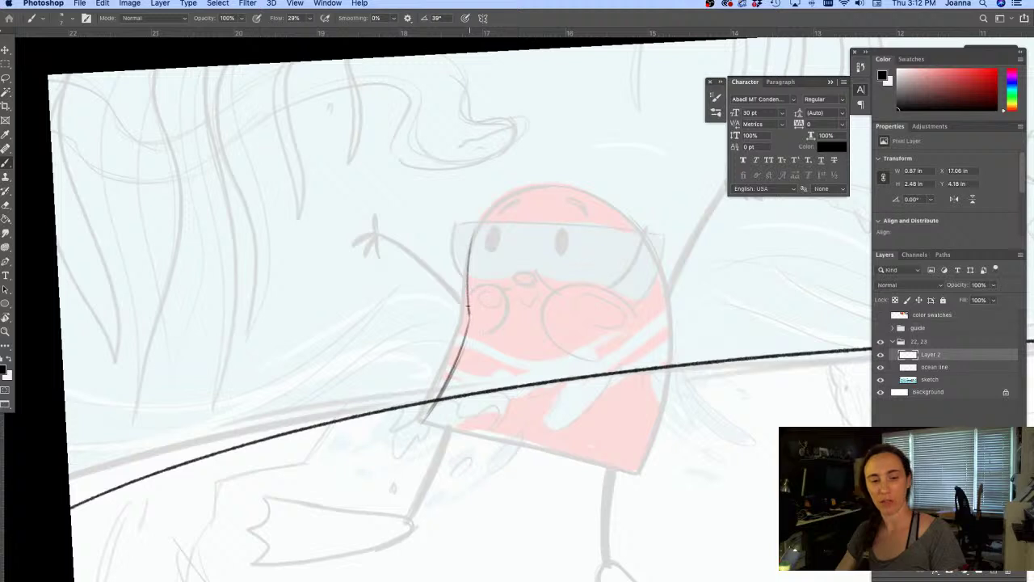
Ink the swimmer's rounded head and right side as one curve running down to the bottom-right corner, and reinforce the line
{"action": "mouse_move", "coordinate": [468, 311]}
{"action": "left_mouse_down"}
{"action": "mouse_move", "coordinate": [481, 220]}
{"action": "mouse_move", "coordinate": [513, 192]}
{"action": "mouse_move", "coordinate": [576, 186]}
{"action": "mouse_move", "coordinate": [632, 207]}
{"action": "mouse_move", "coordinate": [670, 262]}
{"action": "mouse_move", "coordinate": [675, 325]}
{"action": "mouse_move", "coordinate": [639, 470]}
{"action": "left_mouse_up"}
{"action": "mouse_move", "coordinate": [664, 387]}
{"action": "left_mouse_down"}
{"action": "mouse_move", "coordinate": [636, 473]}
{"action": "mouse_move", "coordinate": [672, 353]}
{"action": "left_mouse_up"}
{"action": "mouse_move", "coordinate": [656, 430]}
{"action": "left_mouse_down"}
{"action": "mouse_move", "coordinate": [674, 325]}
{"action": "mouse_move", "coordinate": [662, 406]}
{"action": "left_mouse_up"}
{"action": "mouse_move", "coordinate": [670, 370]}
{"action": "left_mouse_down"}
{"action": "mouse_move", "coordinate": [660, 413]}
{"action": "mouse_move", "coordinate": [674, 325]}
{"action": "left_mouse_up"}
{"action": "left_click_drag", "start_coordinate": [678, 323], "coordinate": [674, 267]}
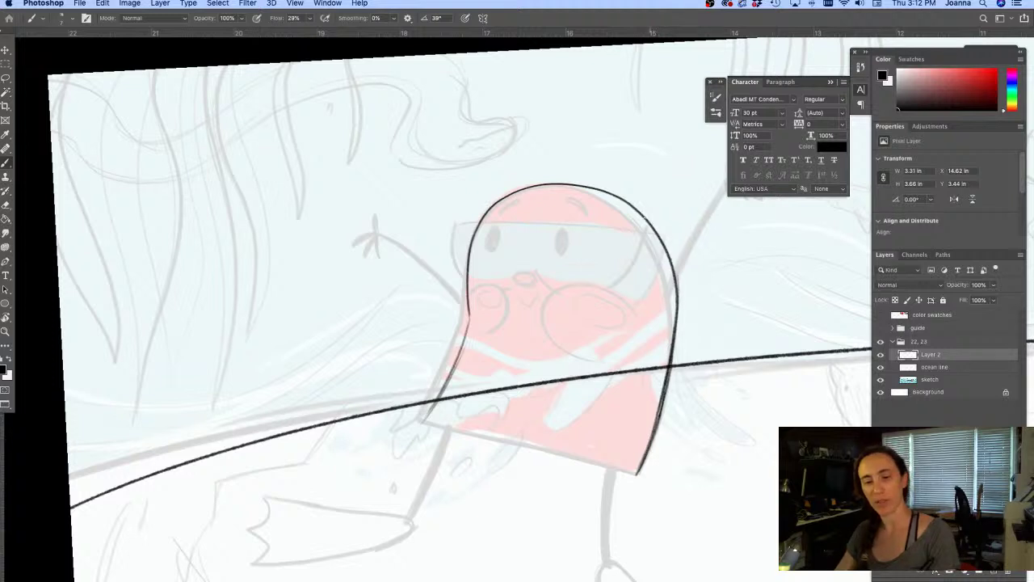
{"action": "mouse_move", "coordinate": [635, 209]}
{"action": "left_mouse_down"}
{"action": "mouse_move", "coordinate": [676, 326]}
{"action": "mouse_move", "coordinate": [661, 410]}
{"action": "left_mouse_up"}
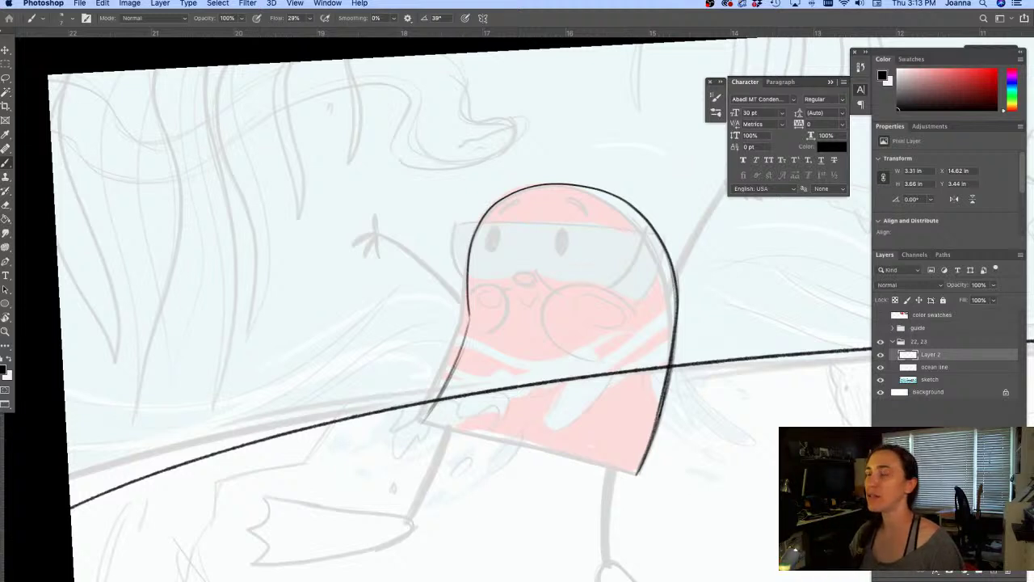
{"action": "key", "text": "Tab"}
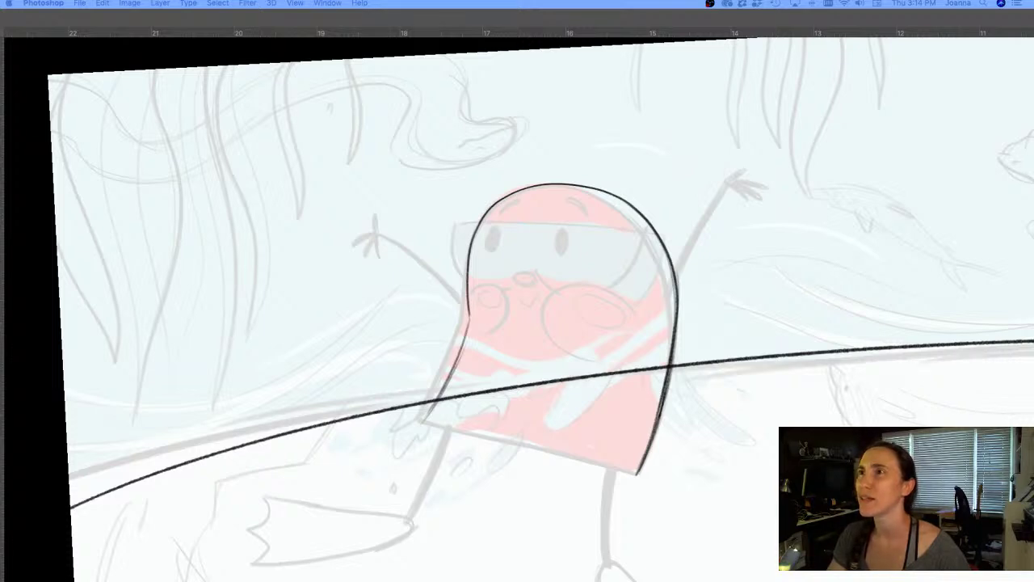
{"action": "key", "text": "Tab"}
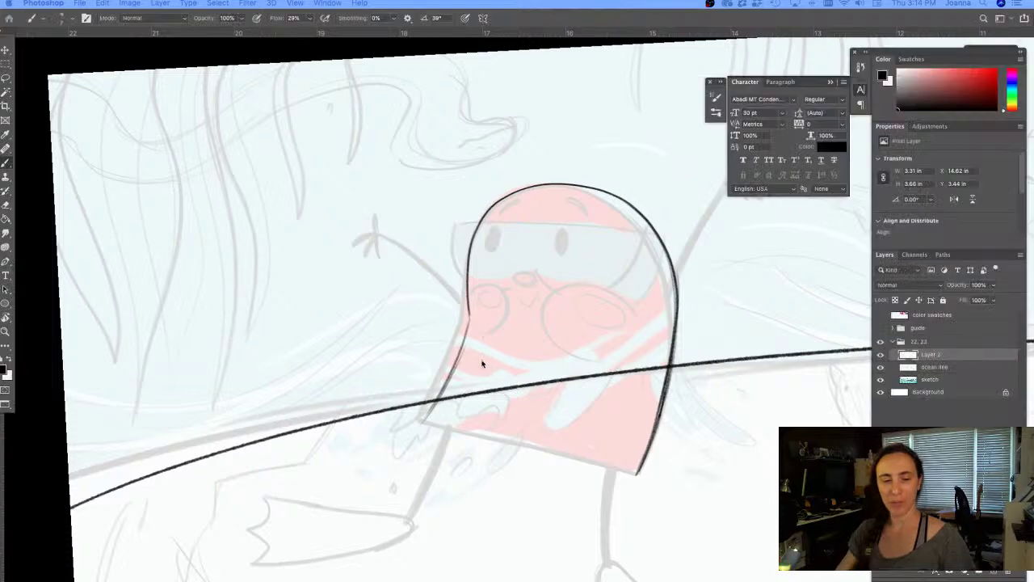
Thicken the lower left side of the swimmer's body and ink the straight bottom edge to close the outline
{"action": "left_click_drag", "start_coordinate": [469, 313], "coordinate": [443, 396]}
{"action": "left_click_drag", "start_coordinate": [463, 346], "coordinate": [428, 416]}
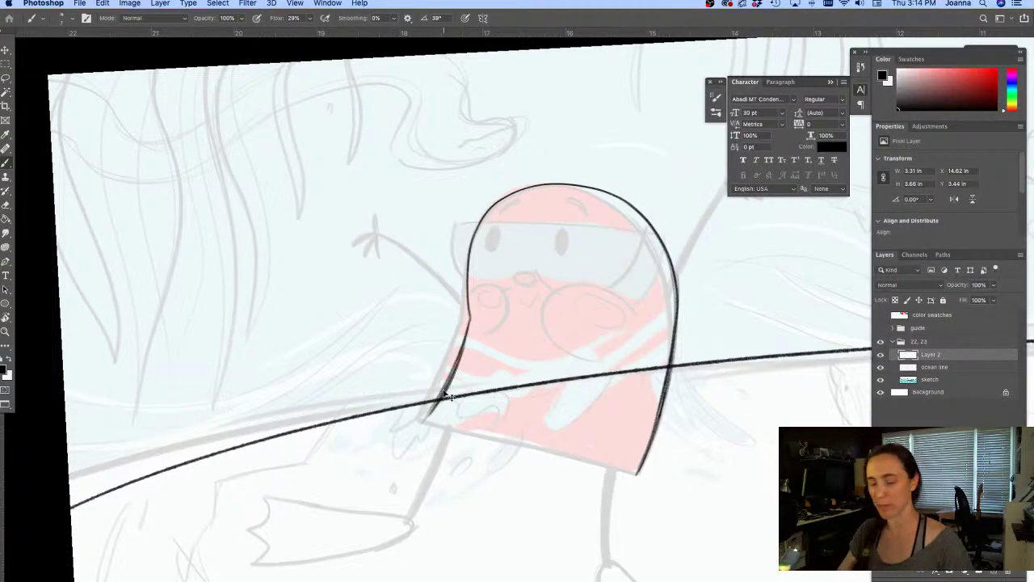
{"action": "key", "text": "super+z"}
{"action": "key", "text": "super+z"}
{"action": "mouse_move", "coordinate": [470, 315]}
{"action": "left_mouse_down"}
{"action": "mouse_move", "coordinate": [422, 420]}
{"action": "mouse_move", "coordinate": [637, 473]}
{"action": "left_mouse_up"}
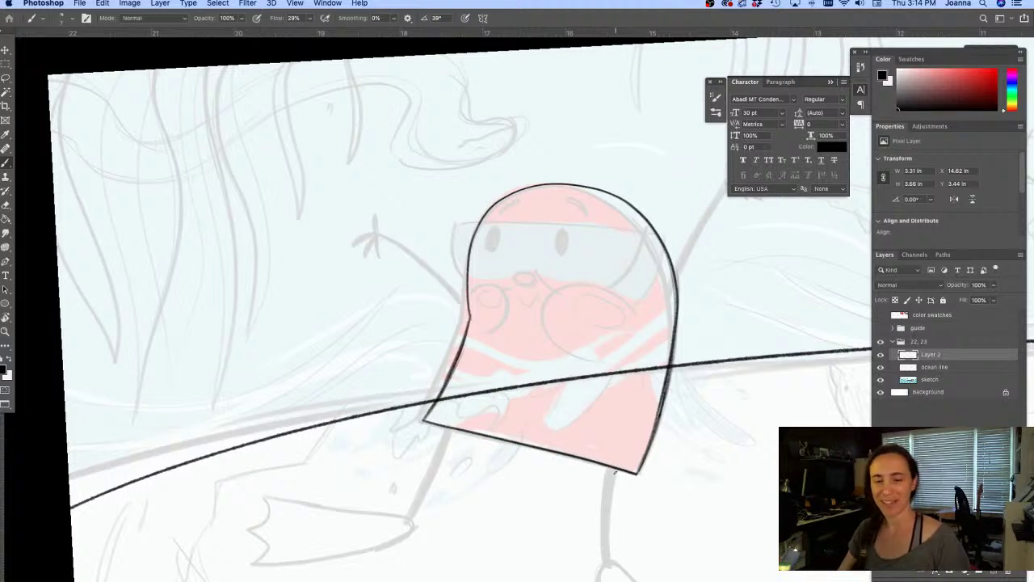
Erase the kink in the left side of the body where the arm joins and redraw that stretch of line
{"action": "key", "text": "e"}
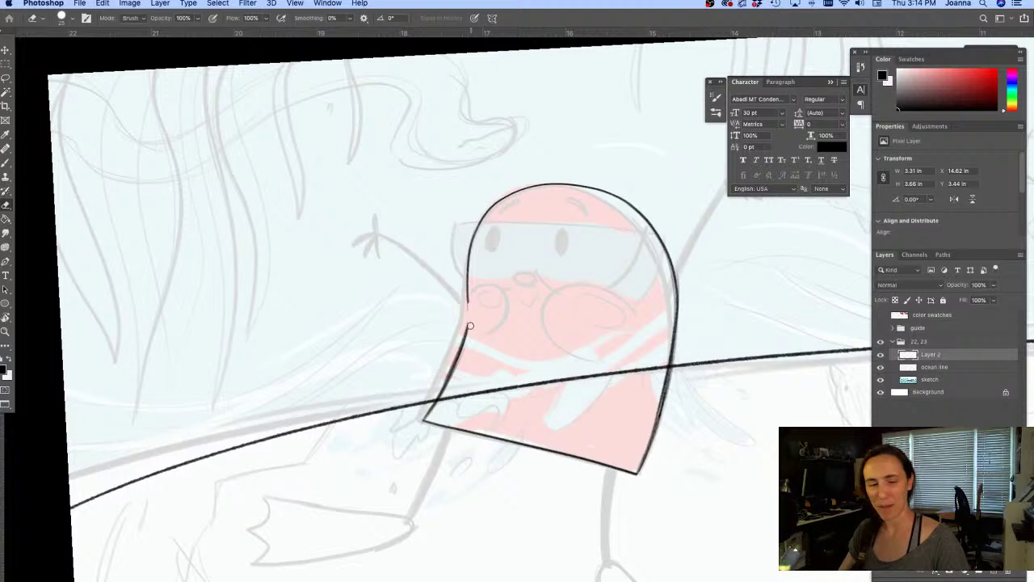
{"action": "key", "text": "b"}
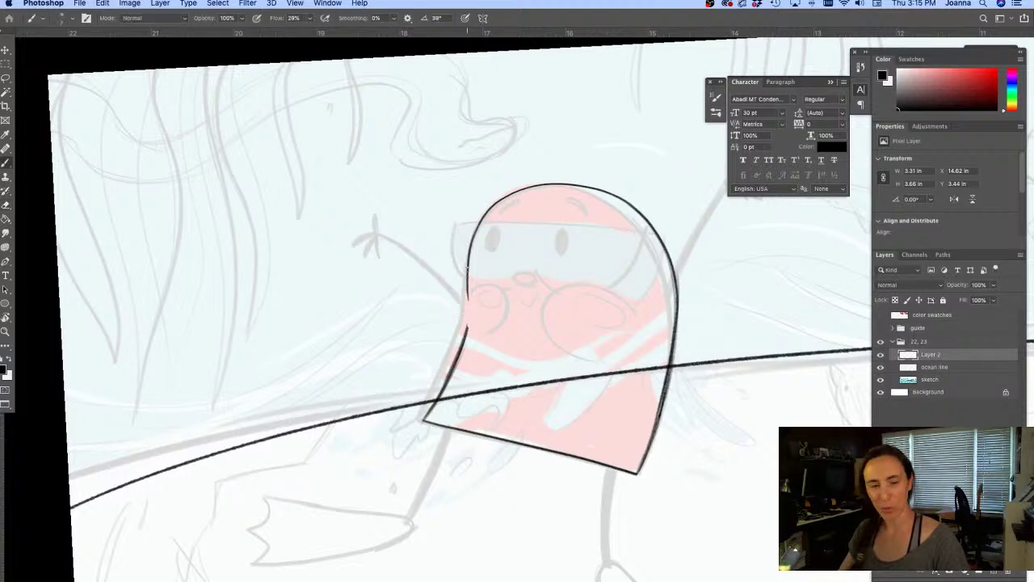
{"action": "mouse_move", "coordinate": [467, 288]}
{"action": "left_mouse_down"}
{"action": "mouse_move", "coordinate": [468, 317]}
{"action": "mouse_move", "coordinate": [472, 247]}
{"action": "left_mouse_up"}
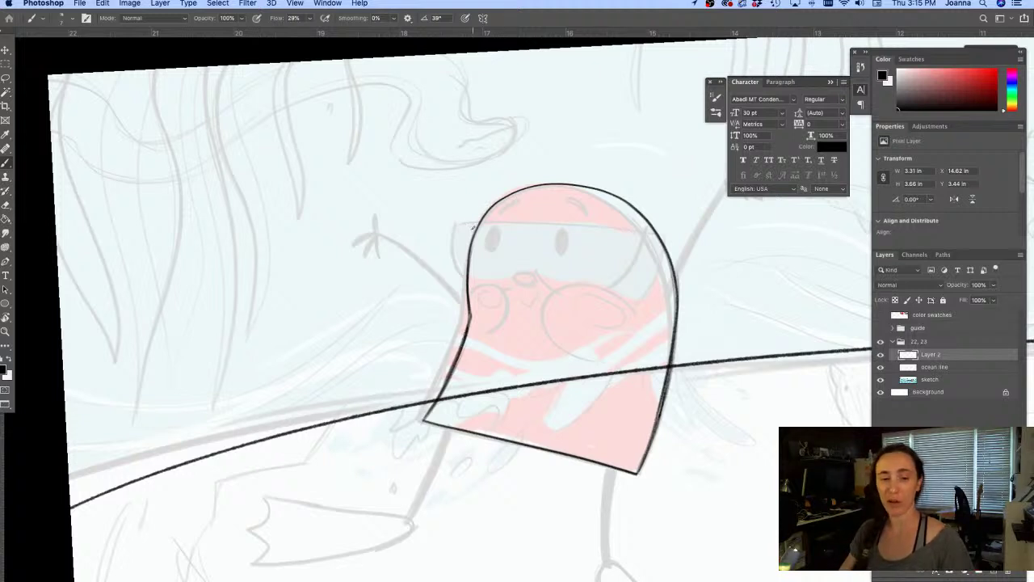
{"action": "left_click_drag", "start_coordinate": [469, 276], "coordinate": [464, 307]}
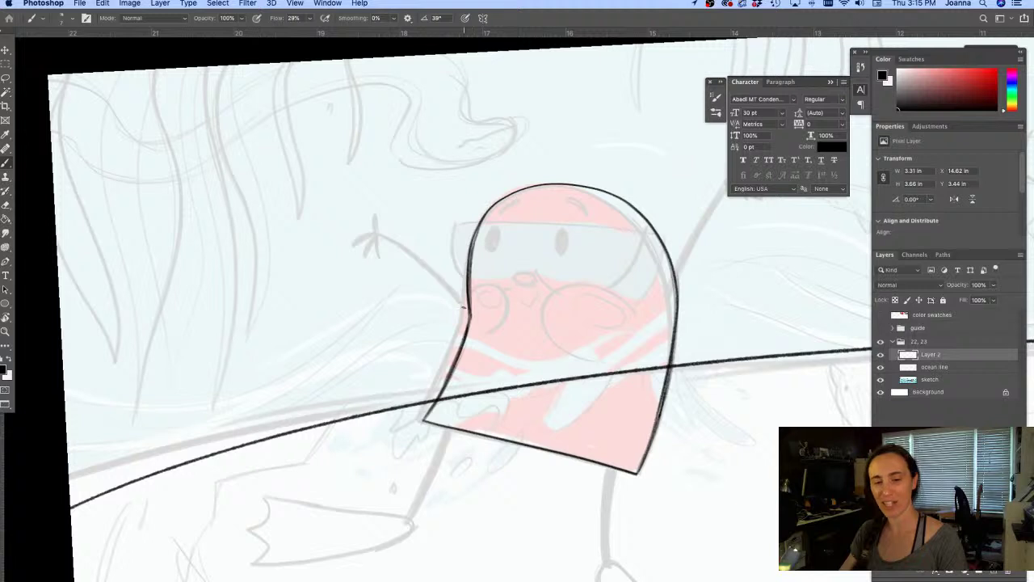
Erase the upper left side of the body outline and redraw it slightly further inward from the head to the arm
{"action": "key", "text": "e"}
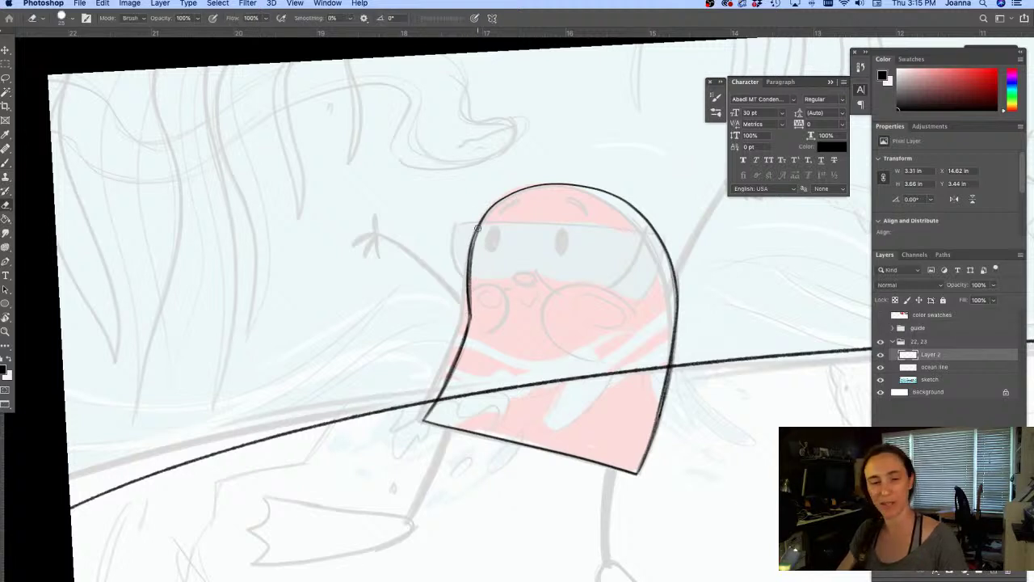
{"action": "mouse_move", "coordinate": [466, 262]}
{"action": "left_mouse_down"}
{"action": "mouse_move", "coordinate": [469, 313]}
{"action": "mouse_move", "coordinate": [486, 188]}
{"action": "mouse_move", "coordinate": [485, 241]}
{"action": "left_mouse_up"}
{"action": "key", "text": "b"}
{"action": "mouse_move", "coordinate": [517, 190]}
{"action": "left_mouse_down"}
{"action": "mouse_move", "coordinate": [487, 228]}
{"action": "mouse_move", "coordinate": [500, 206]}
{"action": "mouse_move", "coordinate": [476, 288]}
{"action": "left_mouse_up"}
{"action": "left_click_drag", "start_coordinate": [493, 210], "coordinate": [477, 309]}
{"action": "mouse_move", "coordinate": [477, 307]}
{"action": "left_mouse_down"}
{"action": "mouse_move", "coordinate": [481, 251]}
{"action": "mouse_move", "coordinate": [504, 202]}
{"action": "mouse_move", "coordinate": [475, 300]}
{"action": "mouse_move", "coordinate": [685, 302]}
{"action": "mouse_move", "coordinate": [475, 191]}
{"action": "left_mouse_up"}
Lasso the top of the head outline, free-transform it slightly lower in two small adjustments, and deselect
{"action": "key", "text": "l"}
{"action": "key", "text": "ctrl+t"}
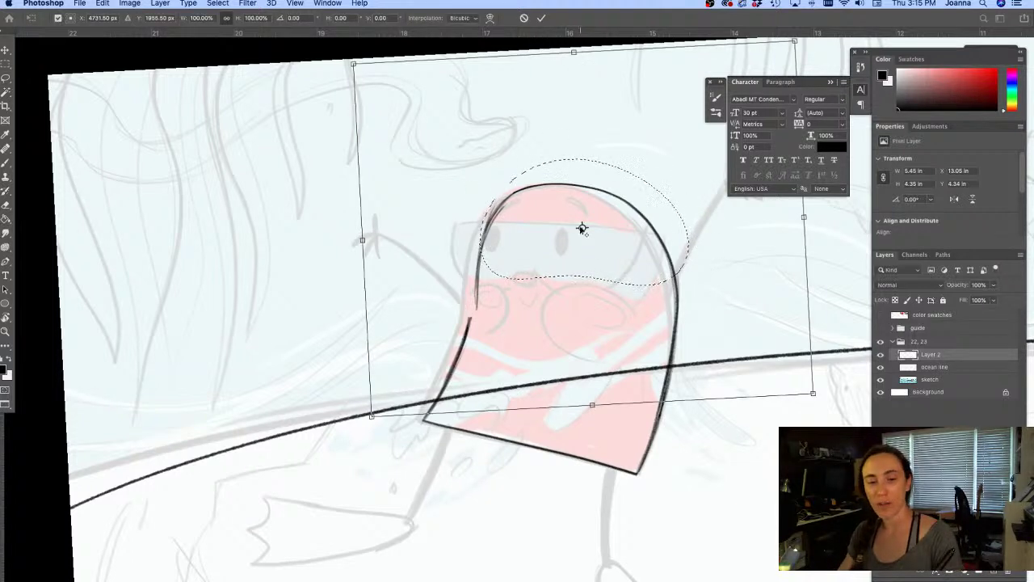
{"action": "left_click_drag", "start_coordinate": [577, 54], "coordinate": [586, 69]}
{"action": "key", "text": "Return"}
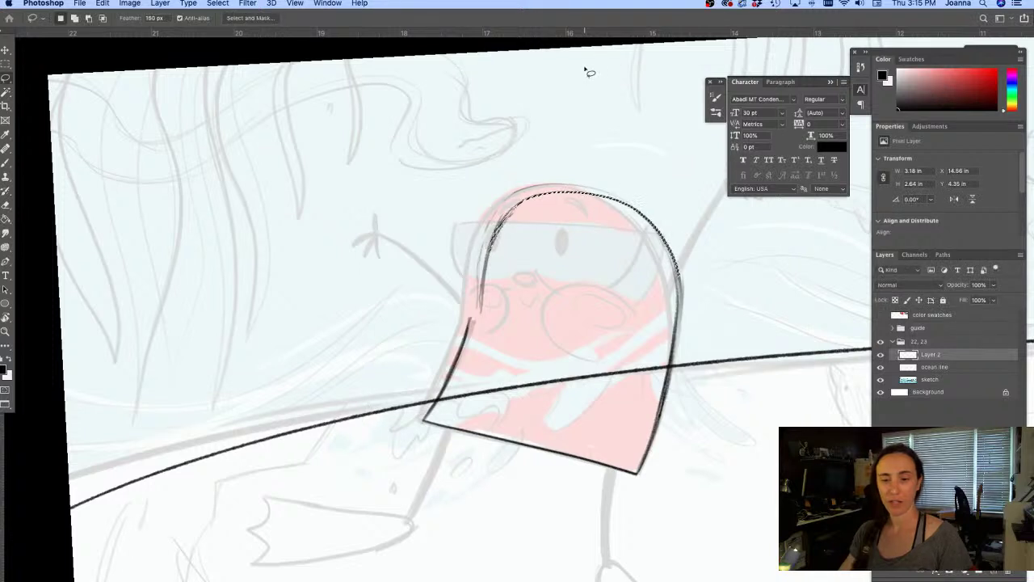
{"action": "key", "text": "ctrl+t"}
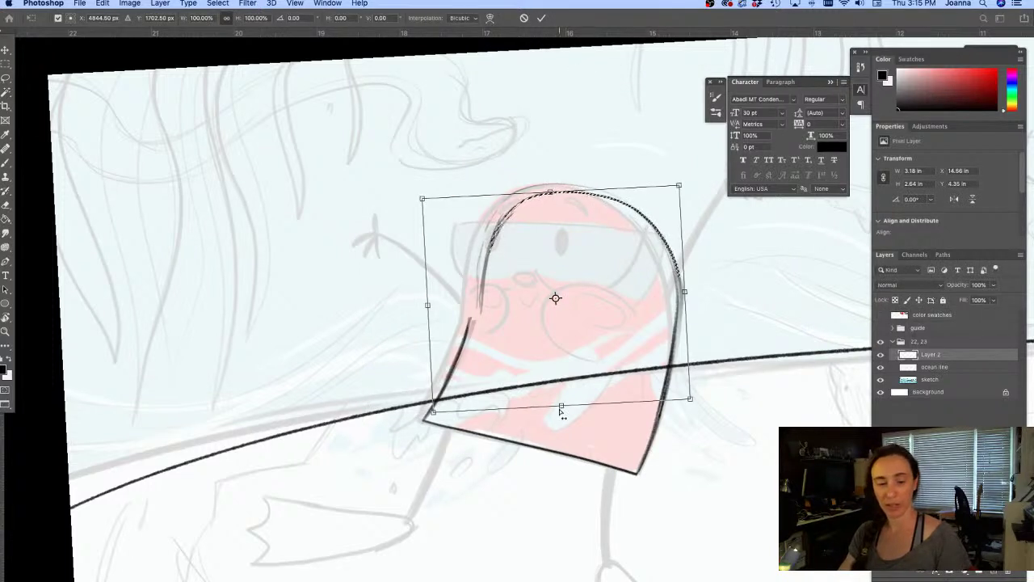
{"action": "left_click_drag", "start_coordinate": [559, 408], "coordinate": [557, 408]}
{"action": "key", "text": "Return"}
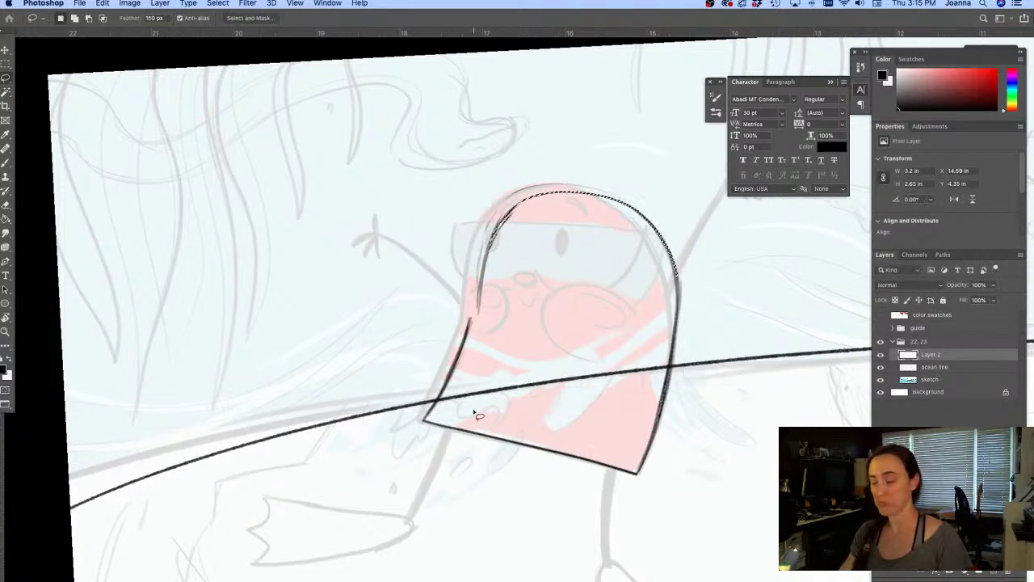
{"action": "key", "text": "ctrl+d"}
Erase the rough strokes on the head's upper left, redraw them as a clean curve joining the lower side, and thicken the outline
{"action": "key", "text": "b"}
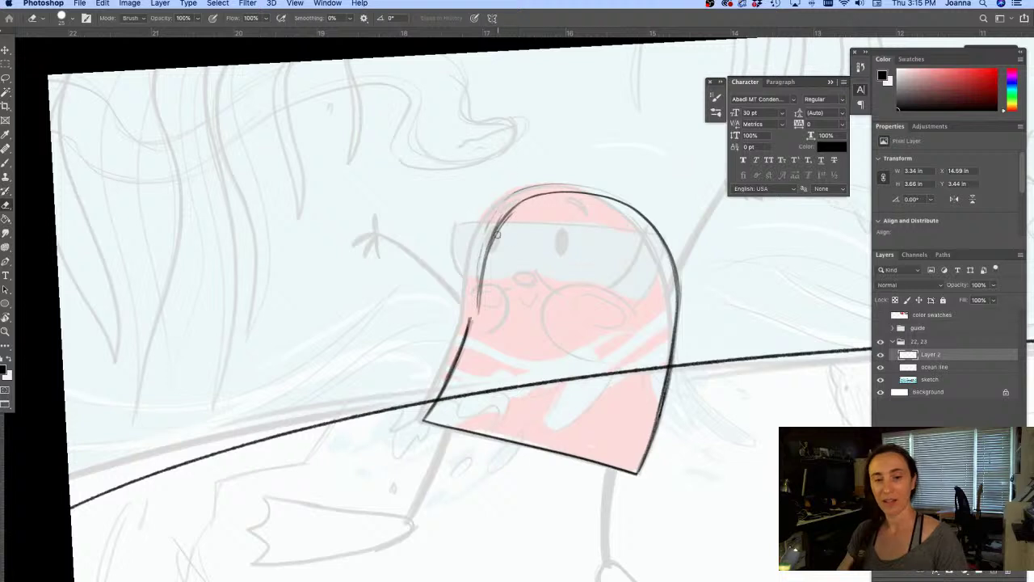
{"action": "left_click_drag", "start_coordinate": [509, 190], "coordinate": [480, 279]}
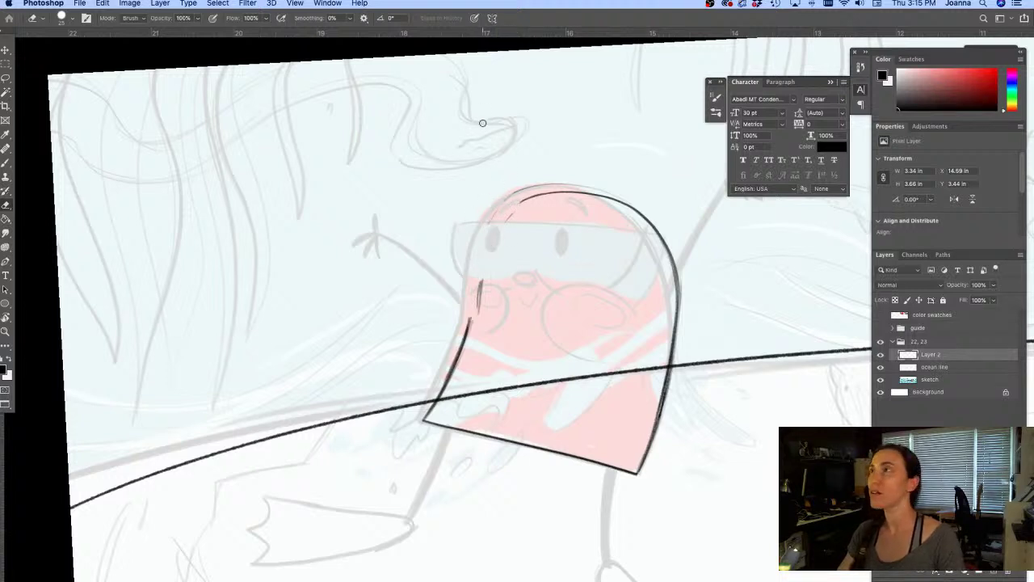
{"action": "key", "text": "Tab"}
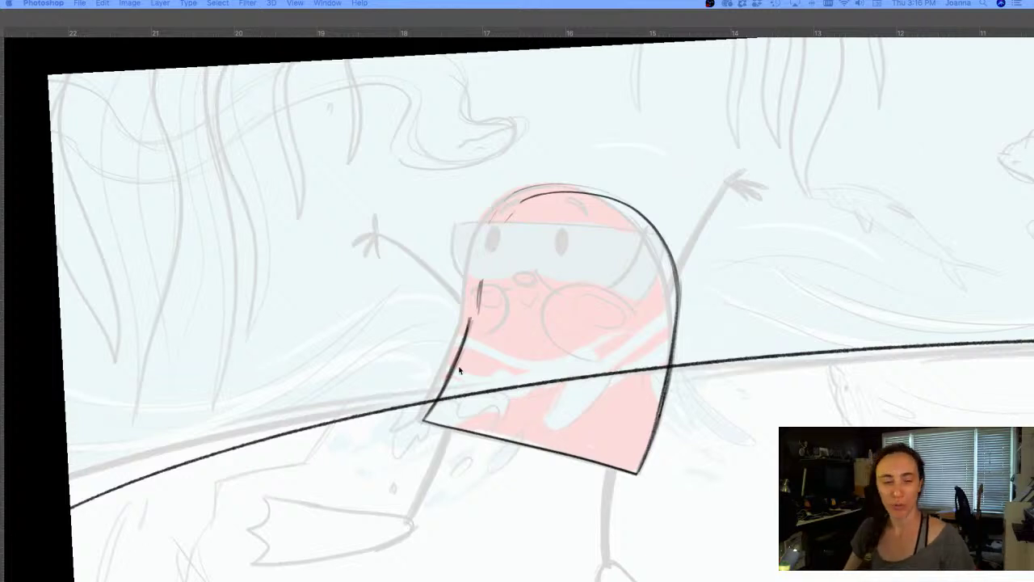
{"action": "key", "text": "Tab"}
{"action": "key", "text": "b"}
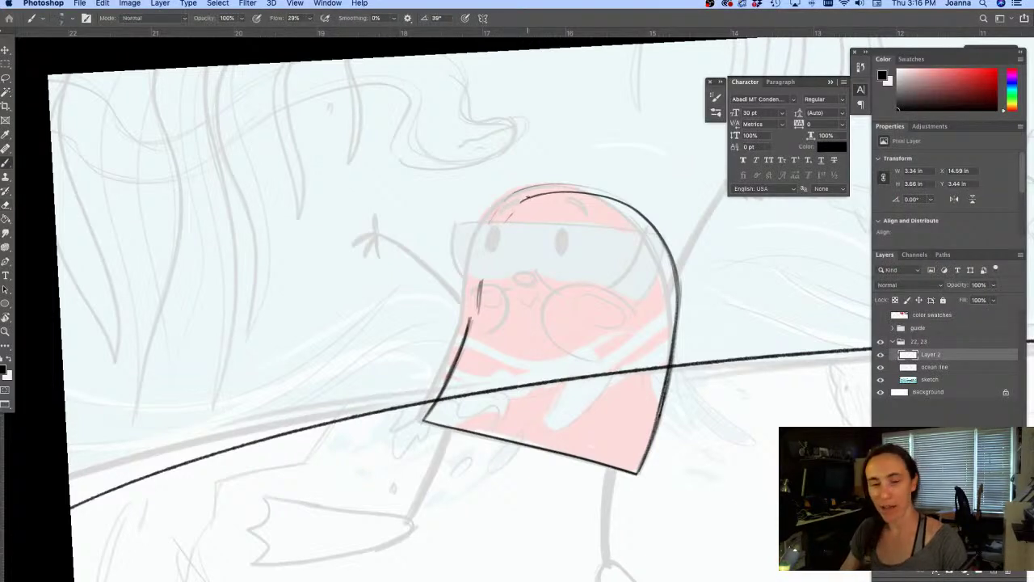
{"action": "left_click_drag", "start_coordinate": [521, 194], "coordinate": [483, 260]}
{"action": "left_click_drag", "start_coordinate": [507, 210], "coordinate": [476, 311]}
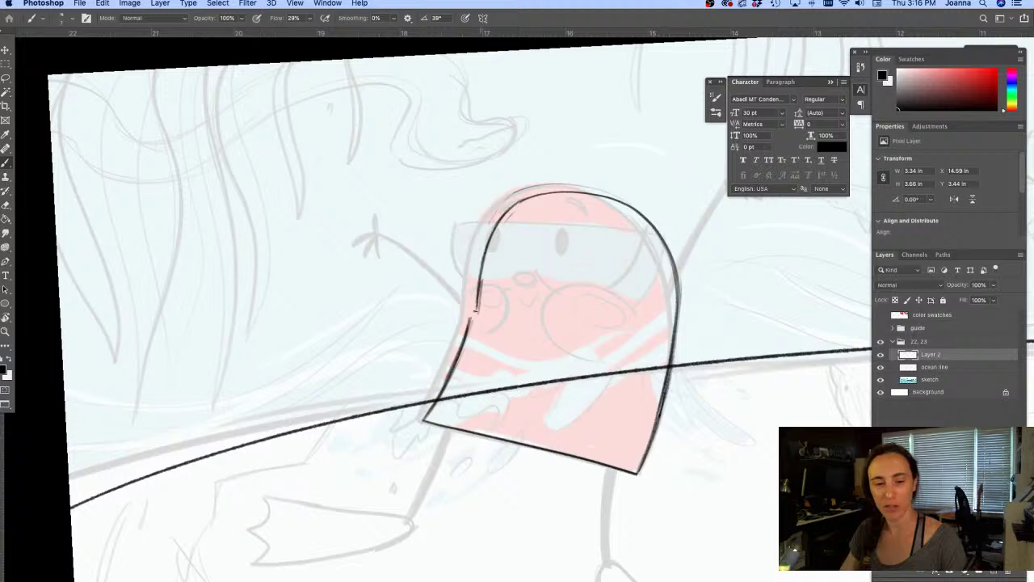
{"action": "left_click_drag", "start_coordinate": [483, 261], "coordinate": [461, 348]}
{"action": "mouse_move", "coordinate": [476, 303]}
{"action": "left_mouse_down"}
{"action": "mouse_move", "coordinate": [464, 340]}
{"action": "mouse_move", "coordinate": [477, 287]}
{"action": "mouse_move", "coordinate": [575, 191]}
{"action": "mouse_move", "coordinate": [502, 216]}
{"action": "mouse_move", "coordinate": [477, 295]}
{"action": "left_mouse_up"}
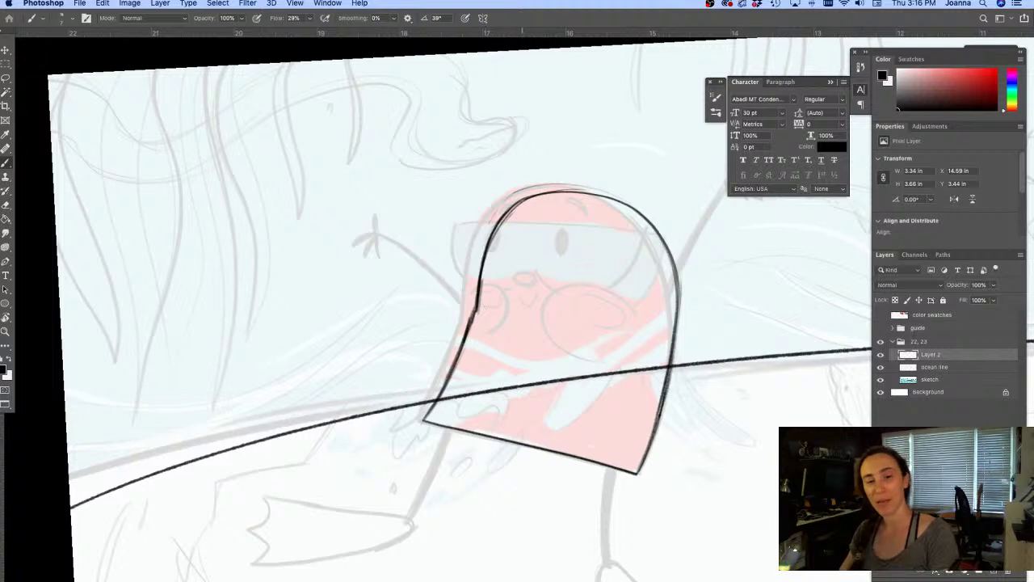
{"action": "mouse_move", "coordinate": [524, 199]}
{"action": "left_mouse_down"}
{"action": "mouse_move", "coordinate": [601, 197]}
{"action": "mouse_move", "coordinate": [653, 227]}
{"action": "mouse_move", "coordinate": [673, 282]}
{"action": "mouse_move", "coordinate": [673, 331]}
{"action": "mouse_move", "coordinate": [638, 469]}
{"action": "left_mouse_up"}
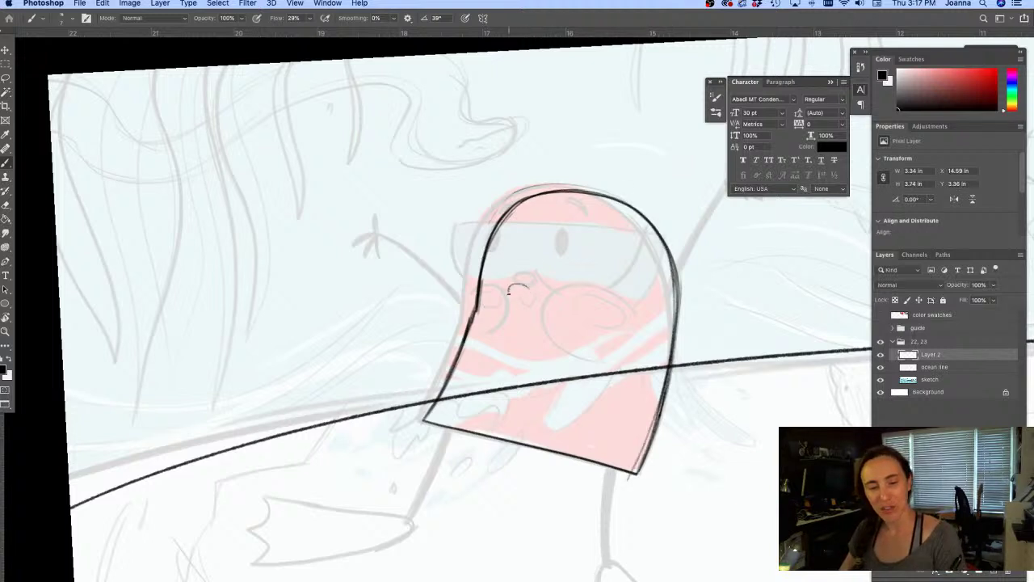
Ink a small oval nose on the swimmer's face, just below the sketched one
{"action": "left_click_drag", "start_coordinate": [522, 286], "coordinate": [530, 299]}
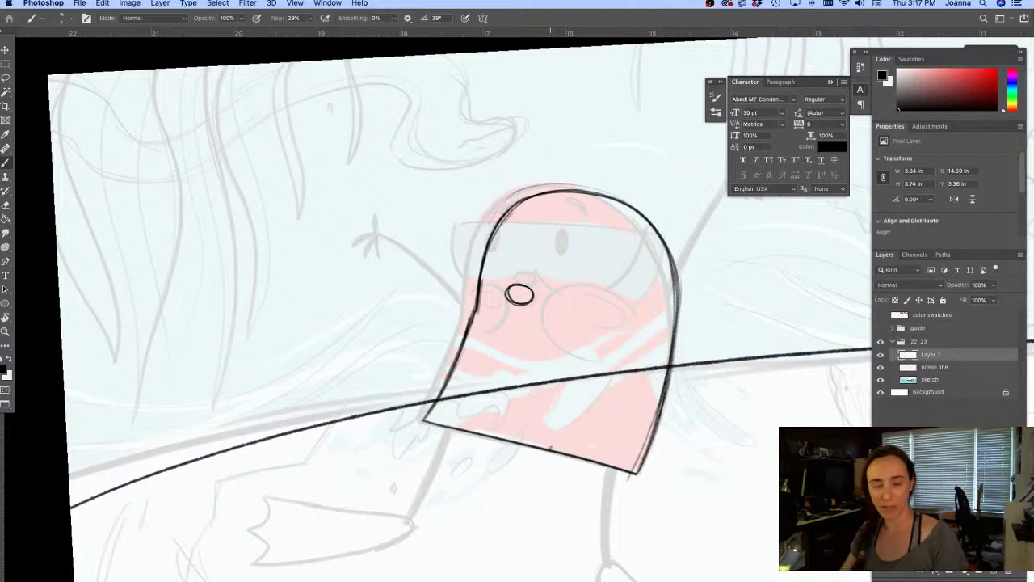
Ink the swimmer's right leg as a thick line angled outward, with a webbed flipper pointing up and away from the sketched one
{"action": "scroll", "coordinate": [544, 325], "scroll_direction": "down", "scroll_amount": 5}
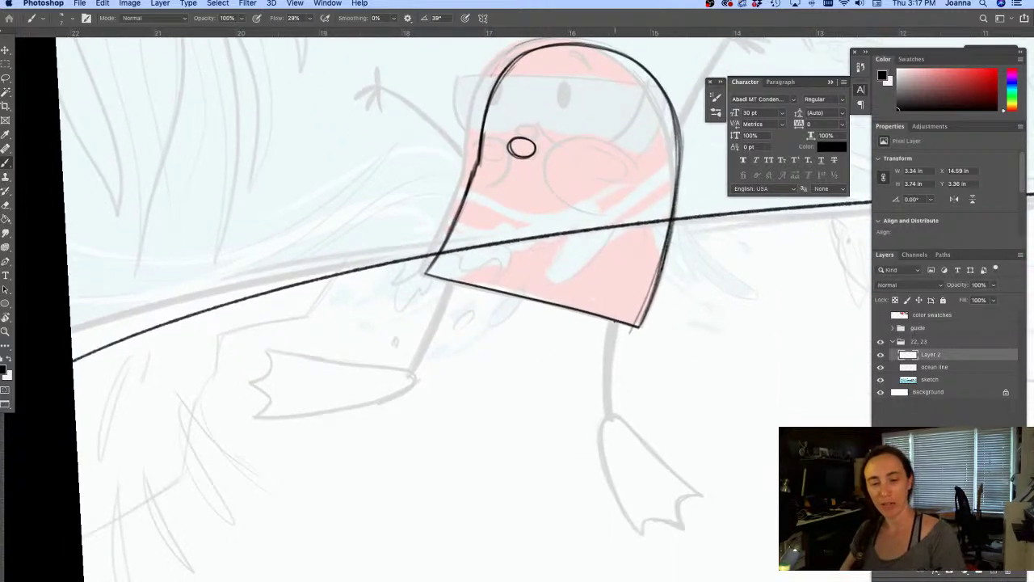
{"action": "left_click_drag", "start_coordinate": [619, 323], "coordinate": [642, 396]}
{"action": "mouse_move", "coordinate": [622, 325]}
{"action": "left_mouse_down"}
{"action": "mouse_move", "coordinate": [648, 399]}
{"action": "mouse_move", "coordinate": [625, 348]}
{"action": "mouse_move", "coordinate": [644, 398]}
{"action": "mouse_move", "coordinate": [733, 321]}
{"action": "mouse_move", "coordinate": [680, 368]}
{"action": "mouse_move", "coordinate": [692, 359]}
{"action": "left_mouse_up"}
{"action": "mouse_move", "coordinate": [645, 394]}
{"action": "left_mouse_down"}
{"action": "mouse_move", "coordinate": [649, 406]}
{"action": "mouse_move", "coordinate": [691, 403]}
{"action": "mouse_move", "coordinate": [767, 378]}
{"action": "left_mouse_up"}
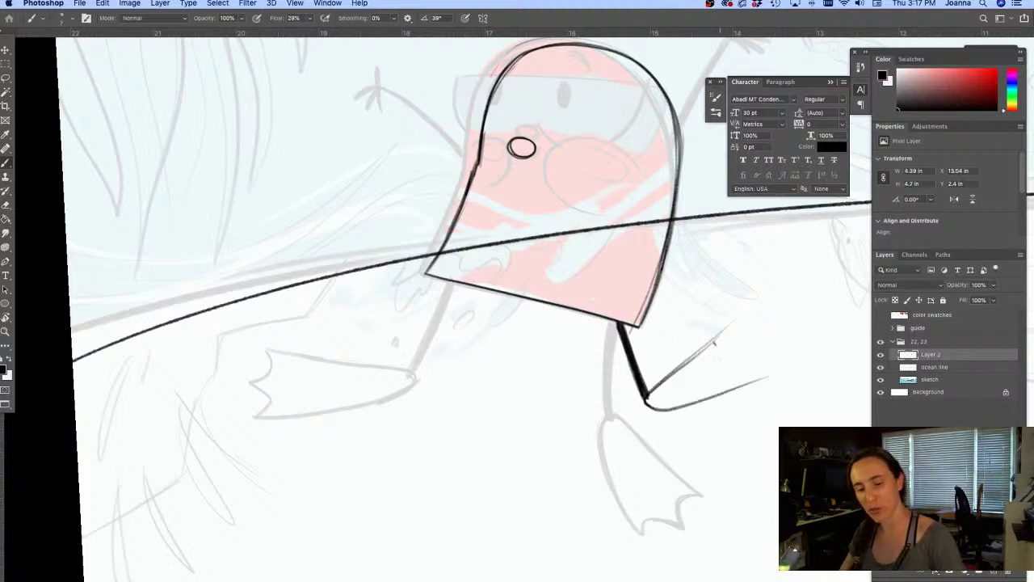
{"action": "mouse_move", "coordinate": [666, 374]}
{"action": "left_mouse_down"}
{"action": "mouse_move", "coordinate": [764, 301]}
{"action": "mouse_move", "coordinate": [749, 326]}
{"action": "mouse_move", "coordinate": [797, 321]}
{"action": "mouse_move", "coordinate": [773, 351]}
{"action": "mouse_move", "coordinate": [803, 355]}
{"action": "mouse_move", "coordinate": [752, 383]}
{"action": "left_mouse_up"}
{"action": "left_click_drag", "start_coordinate": [798, 359], "coordinate": [695, 404]}
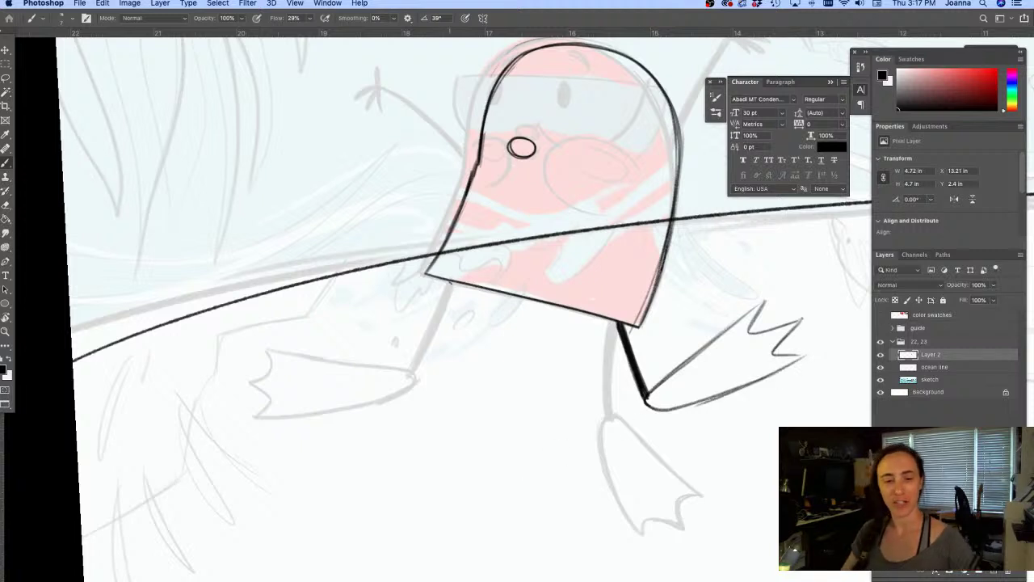
Ink the swimmer's other leg as a thick outward line, with a webbed flipper pointing up above the sketched one
{"action": "left_click_drag", "start_coordinate": [451, 281], "coordinate": [396, 330]}
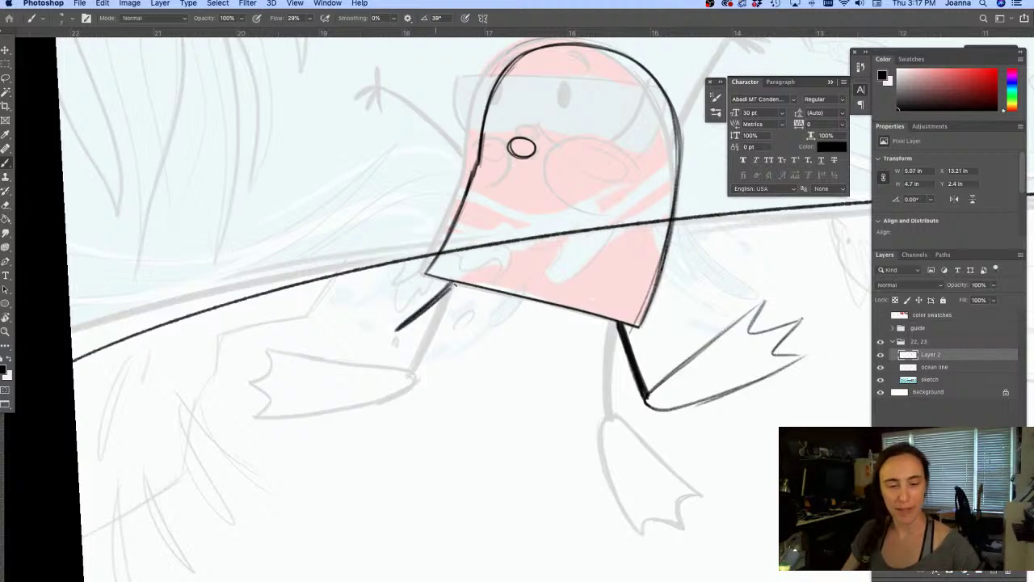
{"action": "left_click_drag", "start_coordinate": [368, 389], "coordinate": [491, 470]}
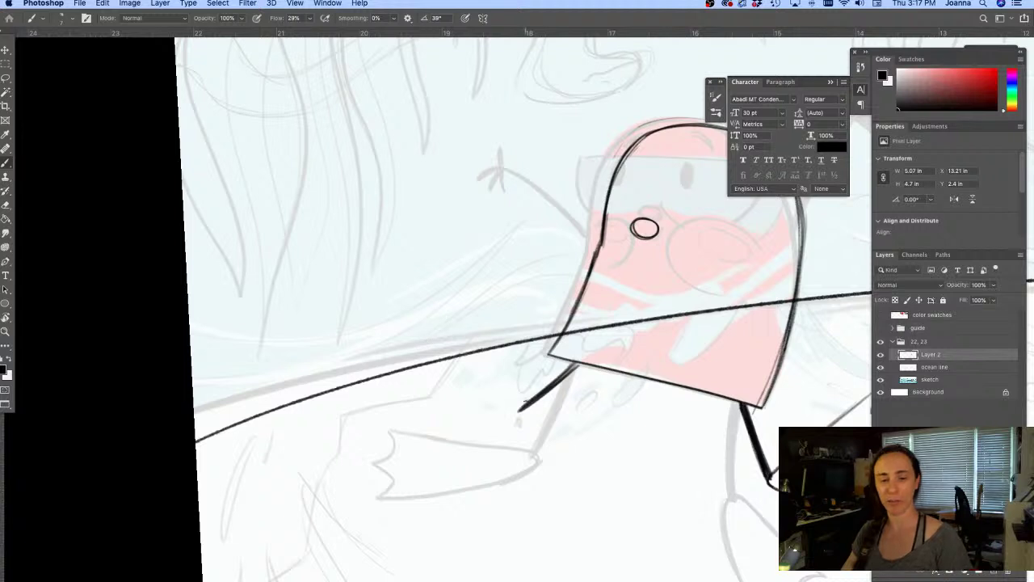
{"action": "mouse_move", "coordinate": [422, 291]}
{"action": "left_mouse_down"}
{"action": "mouse_move", "coordinate": [514, 417]}
{"action": "mouse_move", "coordinate": [523, 409]}
{"action": "left_mouse_up"}
{"action": "left_click_drag", "start_coordinate": [512, 352], "coordinate": [517, 413]}
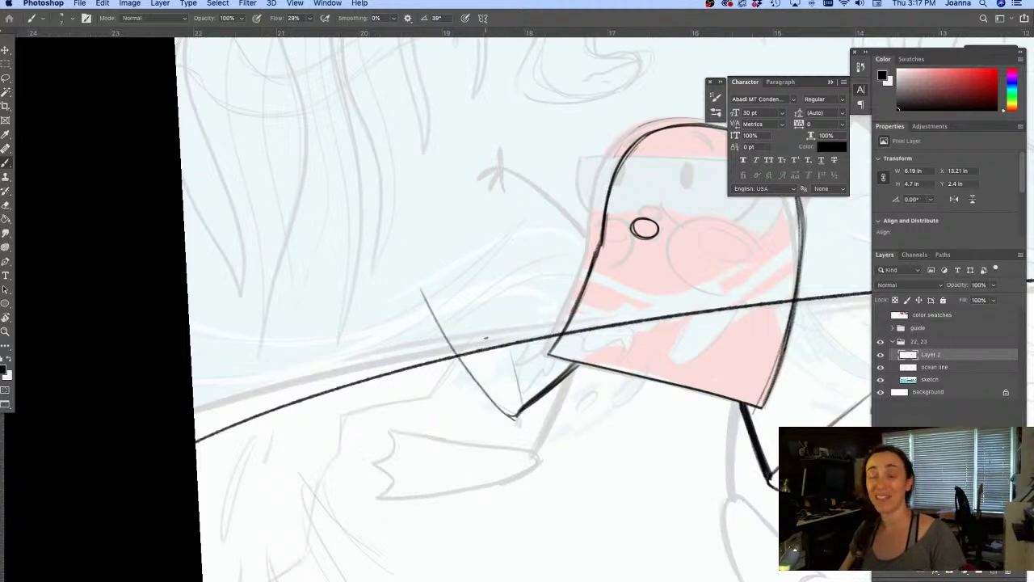
{"action": "mouse_move", "coordinate": [496, 268]}
{"action": "left_mouse_down"}
{"action": "mouse_move", "coordinate": [503, 355]}
{"action": "mouse_move", "coordinate": [493, 258]}
{"action": "mouse_move", "coordinate": [467, 277]}
{"action": "mouse_move", "coordinate": [444, 244]}
{"action": "mouse_move", "coordinate": [417, 290]}
{"action": "left_mouse_up"}
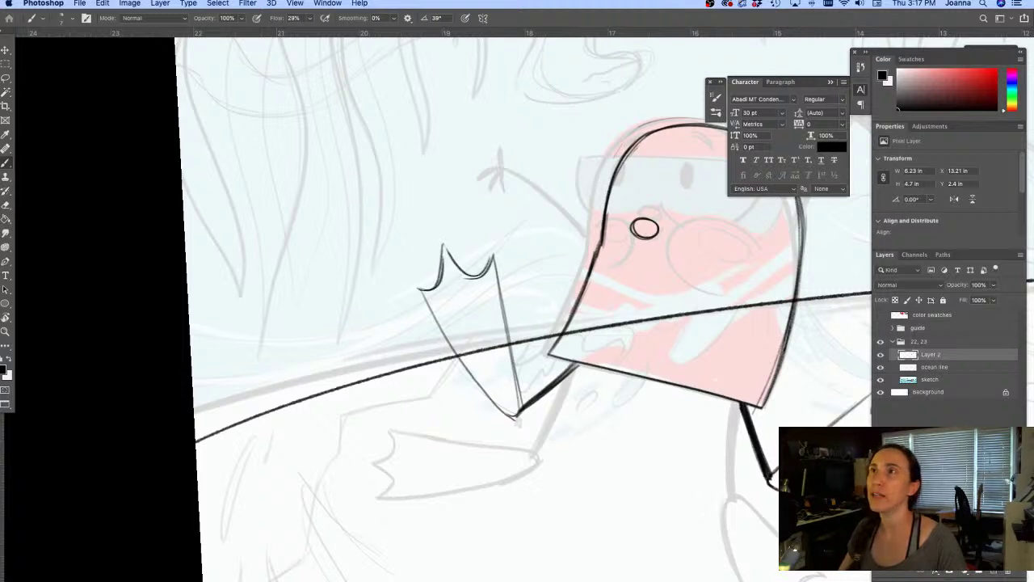
{"action": "key", "text": "Tab"}
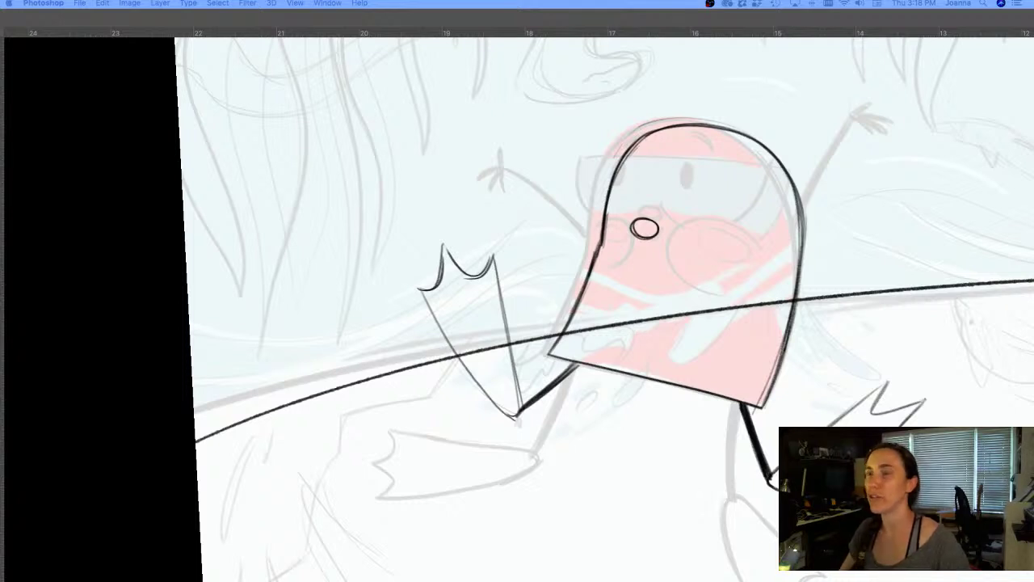
{"action": "key", "text": "Tab"}
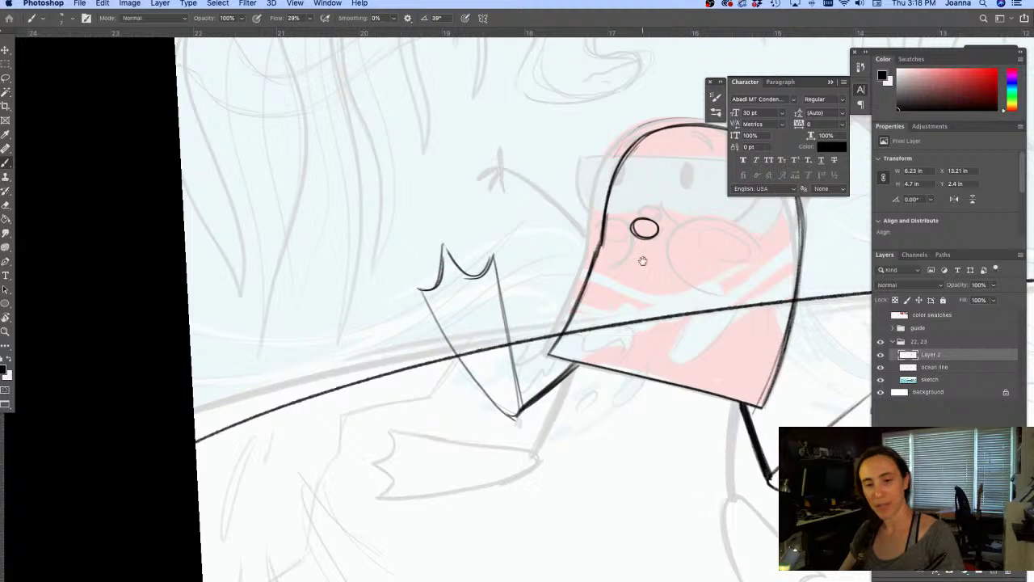
Draw a short curve under the nose and rough out a diving mask across the face, including its side edge
{"action": "left_click_drag", "start_coordinate": [642, 302], "coordinate": [568, 369]}
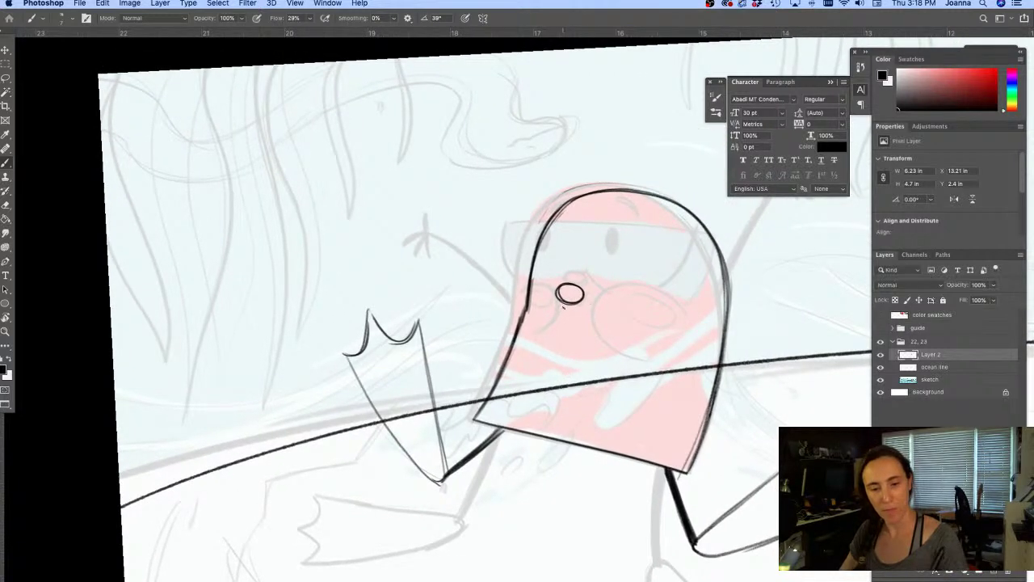
{"action": "left_click_drag", "start_coordinate": [564, 305], "coordinate": [592, 305]}
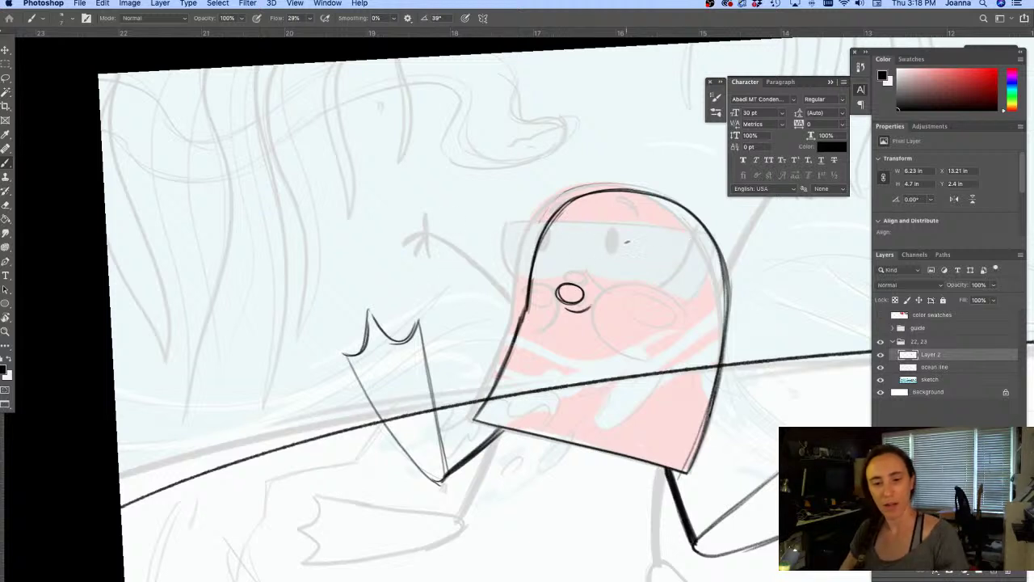
{"action": "mouse_move", "coordinate": [671, 254]}
{"action": "left_mouse_down"}
{"action": "mouse_move", "coordinate": [625, 304]}
{"action": "mouse_move", "coordinate": [586, 275]}
{"action": "mouse_move", "coordinate": [617, 304]}
{"action": "mouse_move", "coordinate": [666, 274]}
{"action": "mouse_move", "coordinate": [674, 238]}
{"action": "mouse_move", "coordinate": [635, 307]}
{"action": "left_mouse_up"}
{"action": "mouse_move", "coordinate": [671, 233]}
{"action": "left_mouse_down"}
{"action": "mouse_move", "coordinate": [544, 211]}
{"action": "mouse_move", "coordinate": [505, 219]}
{"action": "mouse_move", "coordinate": [522, 212]}
{"action": "mouse_move", "coordinate": [509, 258]}
{"action": "mouse_move", "coordinate": [512, 238]}
{"action": "mouse_move", "coordinate": [525, 280]}
{"action": "mouse_move", "coordinate": [573, 275]}
{"action": "mouse_move", "coordinate": [541, 288]}
{"action": "mouse_move", "coordinate": [576, 265]}
{"action": "mouse_move", "coordinate": [645, 307]}
{"action": "mouse_move", "coordinate": [677, 304]}
{"action": "left_mouse_up"}
{"action": "left_click_drag", "start_coordinate": [696, 258], "coordinate": [660, 310]}
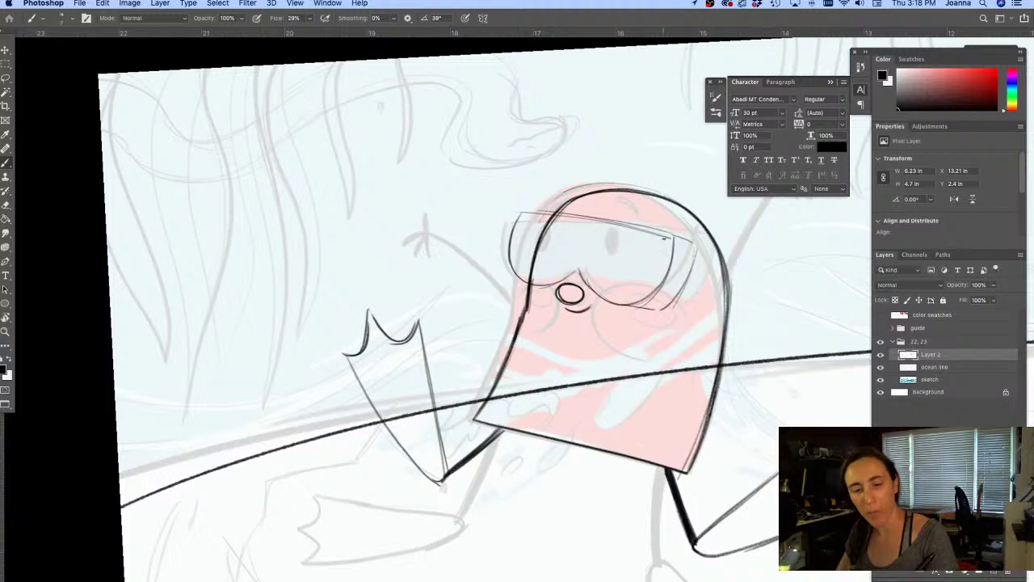
{"action": "mouse_move", "coordinate": [664, 236]}
{"action": "left_mouse_down"}
{"action": "mouse_move", "coordinate": [639, 305]}
{"action": "mouse_move", "coordinate": [662, 312]}
{"action": "left_mouse_up"}
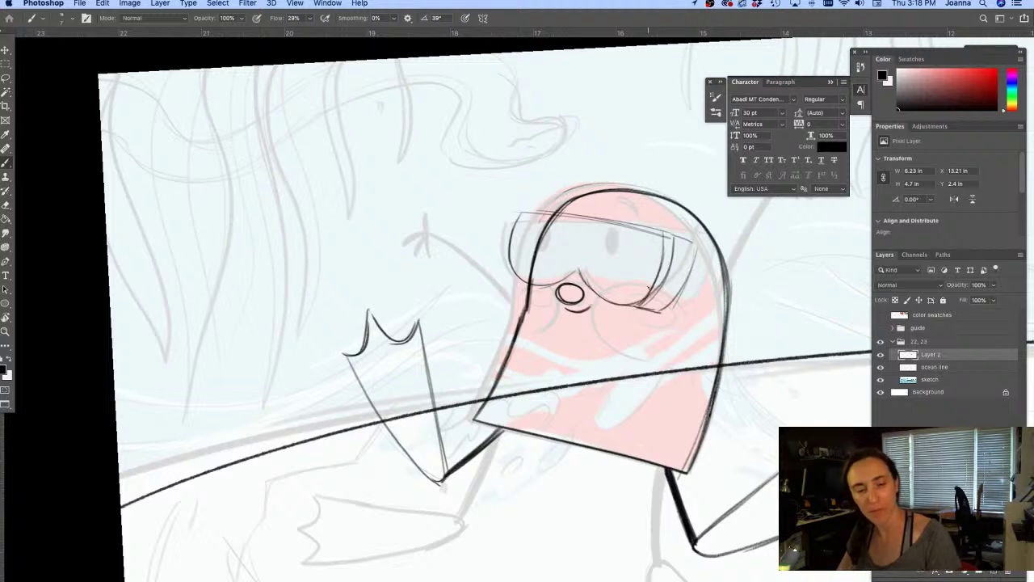
Remove the short curve under the nose, darken the mask's lens edge, and ink a raised nose bridge
{"action": "mouse_move", "coordinate": [570, 315]}
{"action": "left_mouse_down"}
{"action": "mouse_move", "coordinate": [589, 310]}
{"action": "mouse_move", "coordinate": [571, 313]}
{"action": "left_mouse_up"}
{"action": "key", "text": "e"}
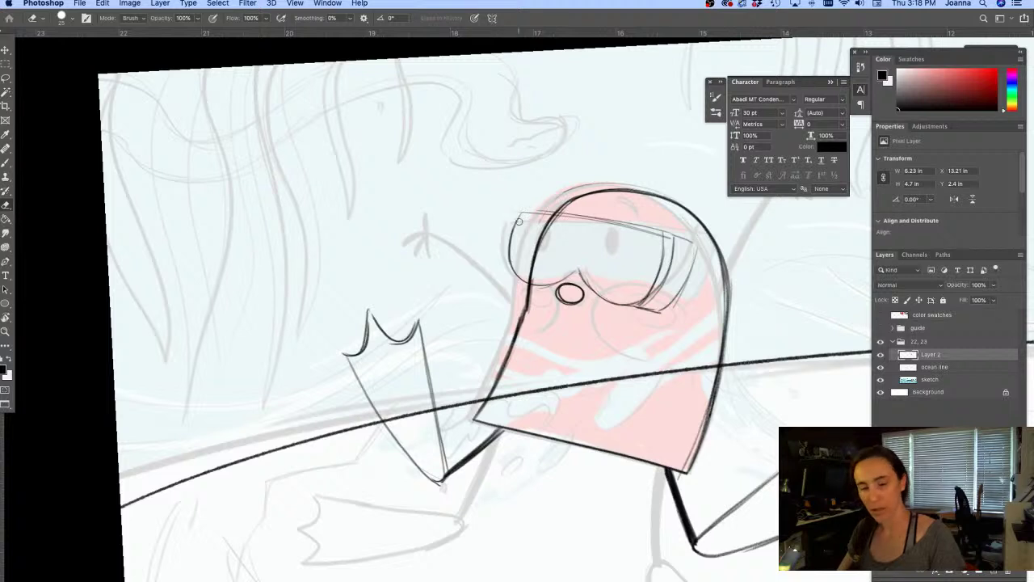
{"action": "key", "text": "b"}
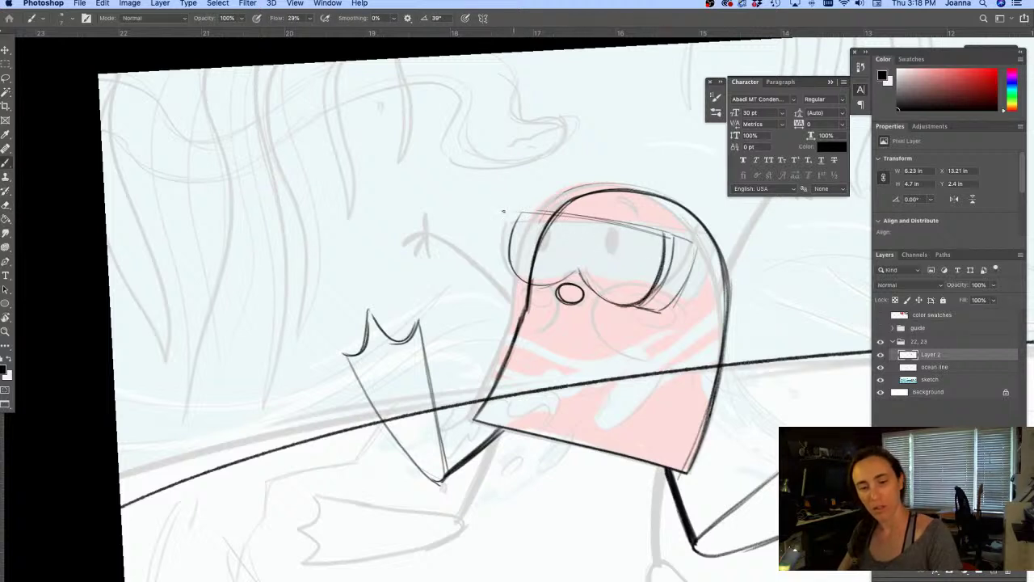
{"action": "mouse_move", "coordinate": [600, 282]}
{"action": "left_mouse_down"}
{"action": "mouse_move", "coordinate": [582, 245]}
{"action": "mouse_move", "coordinate": [572, 276]}
{"action": "mouse_move", "coordinate": [595, 282]}
{"action": "left_mouse_up"}
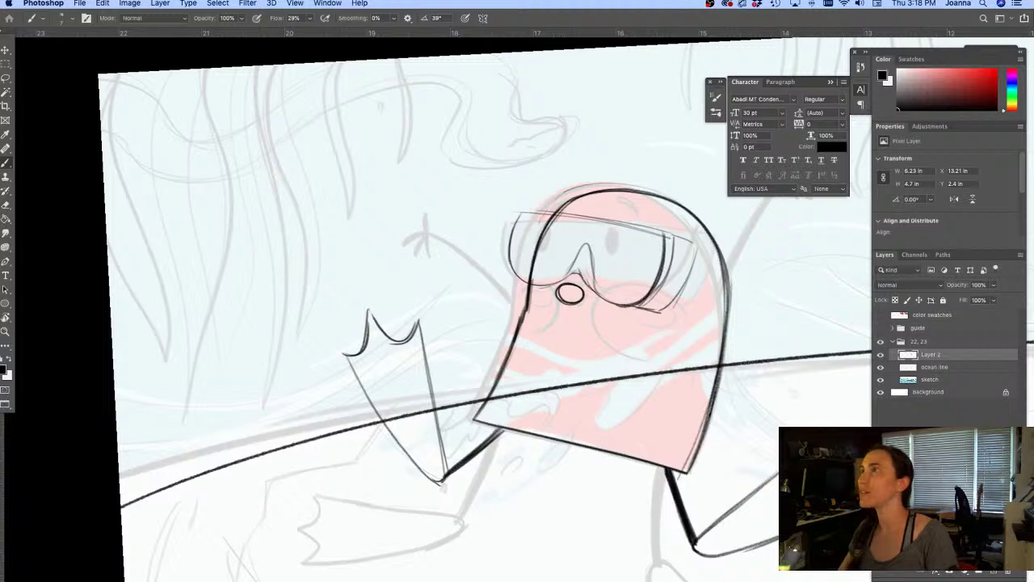
Paste the full-face snorkel mask reference, enlarge it to about 3.09 in wide, and place it beside the swimmer
{"action": "key", "text": "Tab"}
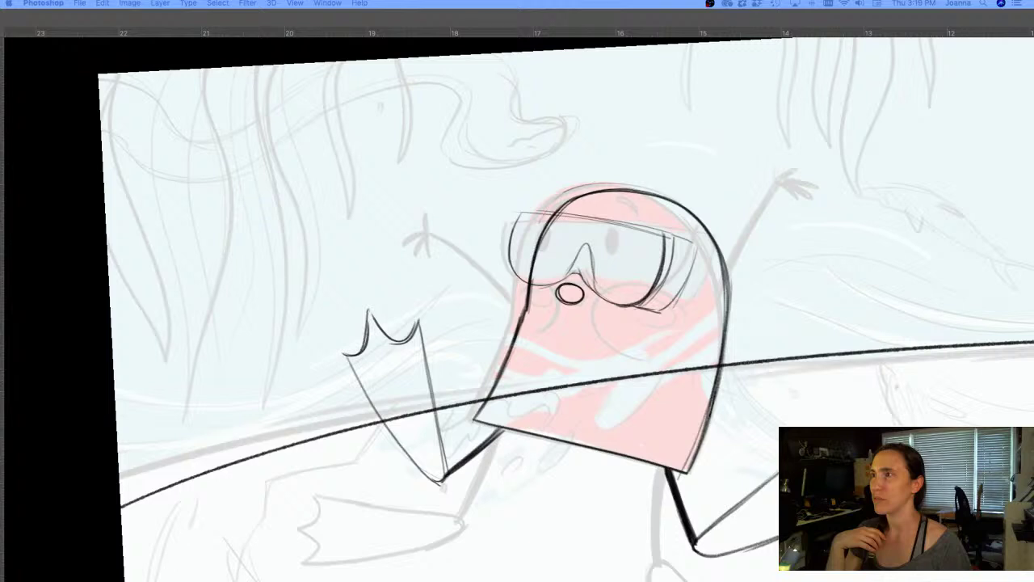
{"action": "key", "text": "Tab"}
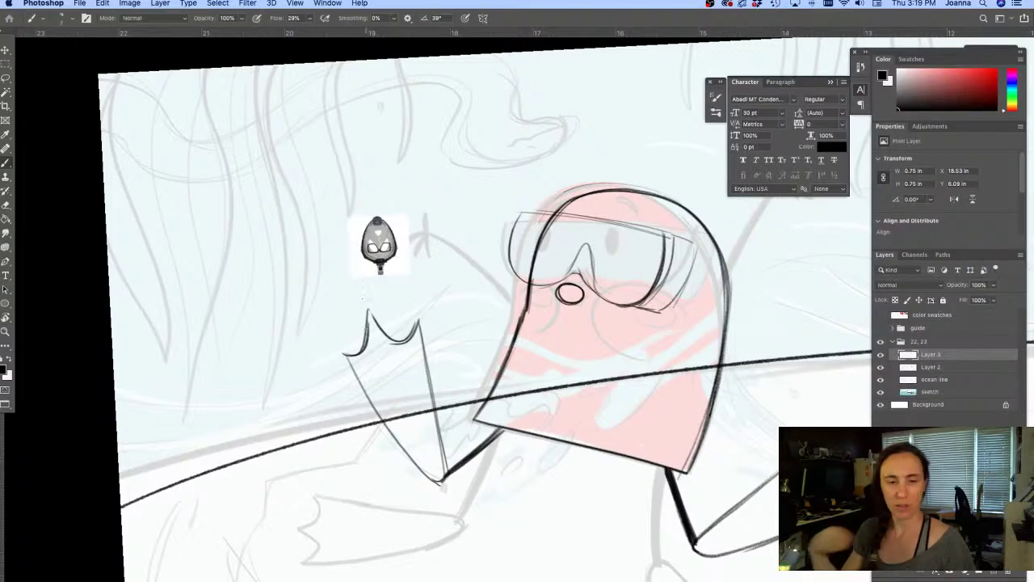
{"action": "key", "text": "super+t"}
{"action": "left_click_drag", "start_coordinate": [350, 276], "coordinate": [186, 490]}
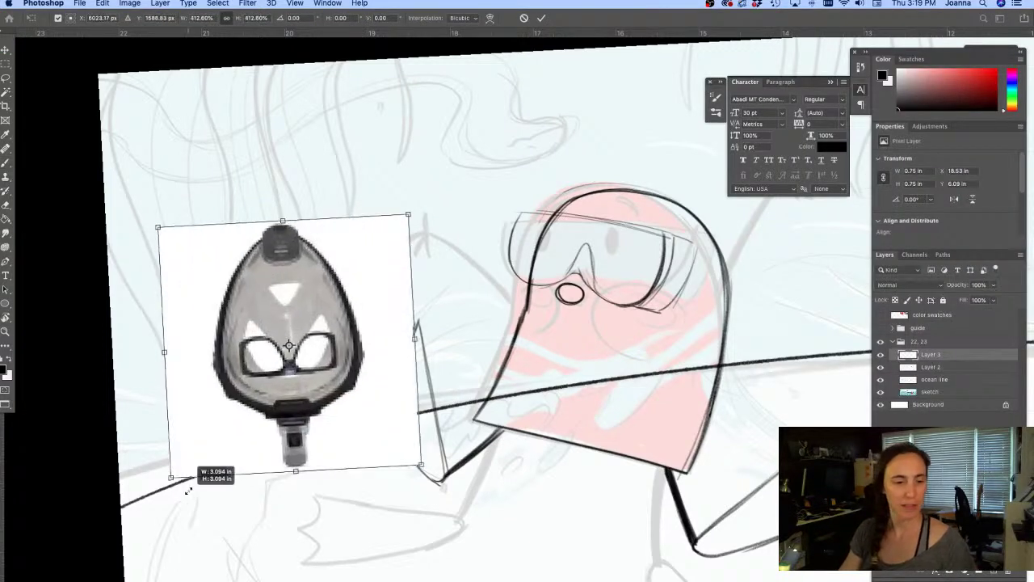
{"action": "left_click_drag", "start_coordinate": [244, 440], "coordinate": [355, 420]}
{"action": "key", "text": "Return"}
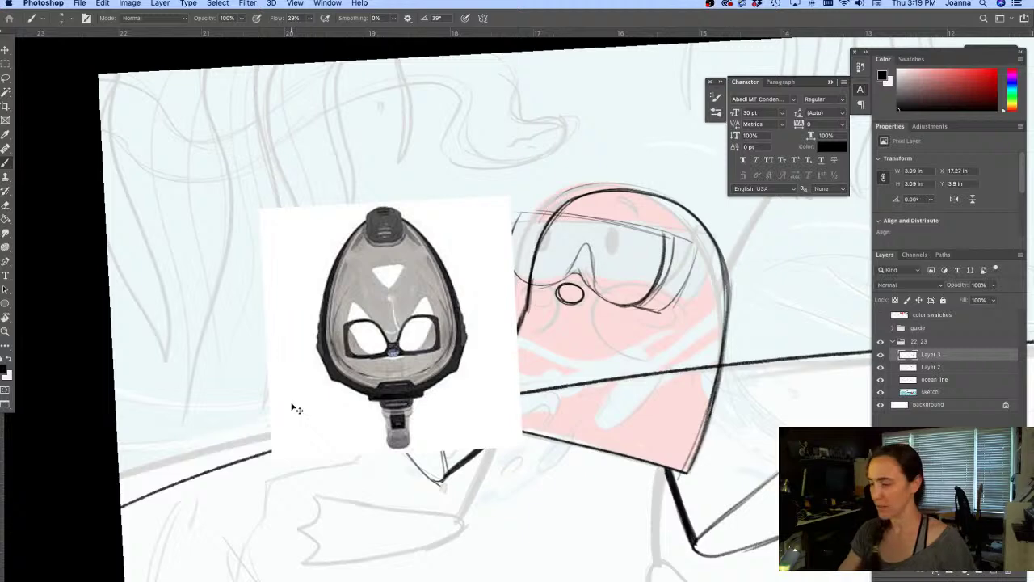
Rotate the full-face mask reference so its snorkel points up, then delete its layer
{"action": "key", "text": "super+t"}
{"action": "mouse_move", "coordinate": [215, 295]}
{"action": "left_mouse_down"}
{"action": "mouse_move", "coordinate": [580, 446]}
{"action": "mouse_move", "coordinate": [643, 359]}
{"action": "left_mouse_up"}
{"action": "key", "text": "Return"}
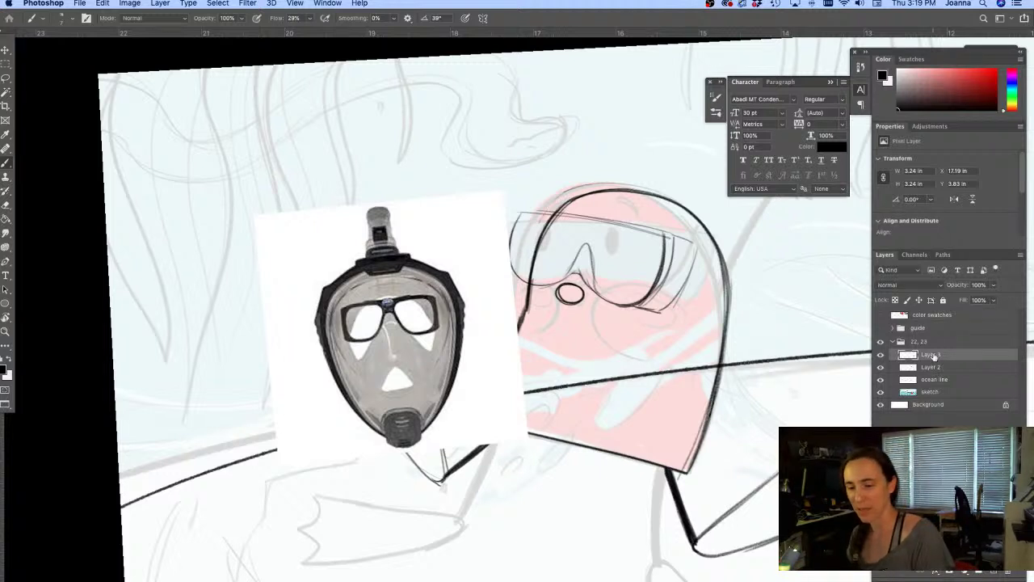
{"action": "left_click", "coordinate": [1011, 574]}
{"action": "key", "text": "Return"}
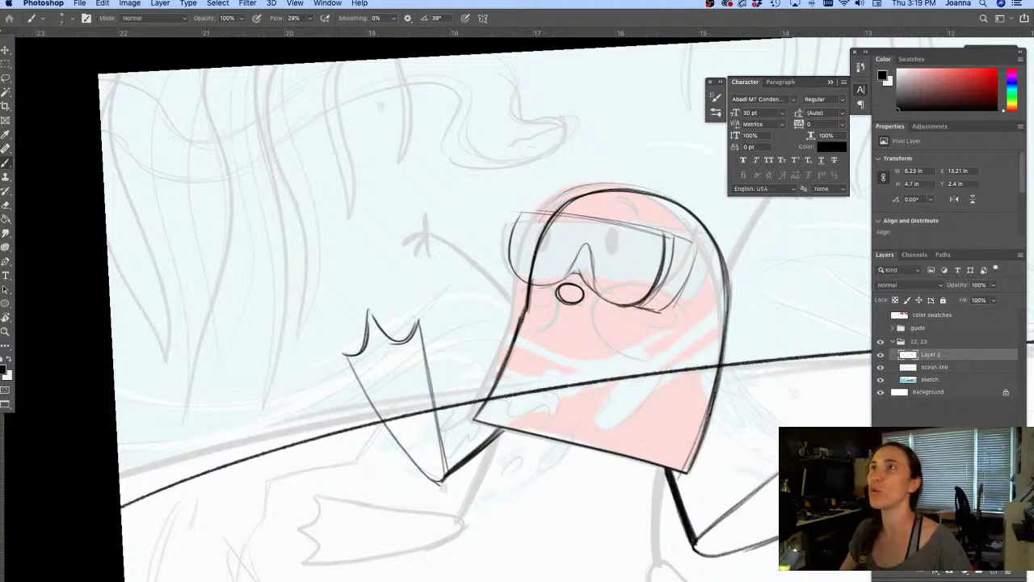
Paste the blue goggles and snorkel reference, enlarge it to about 2.13 in wide, rotate it upright, and place it over the seaweed
{"action": "key", "text": "Tab"}
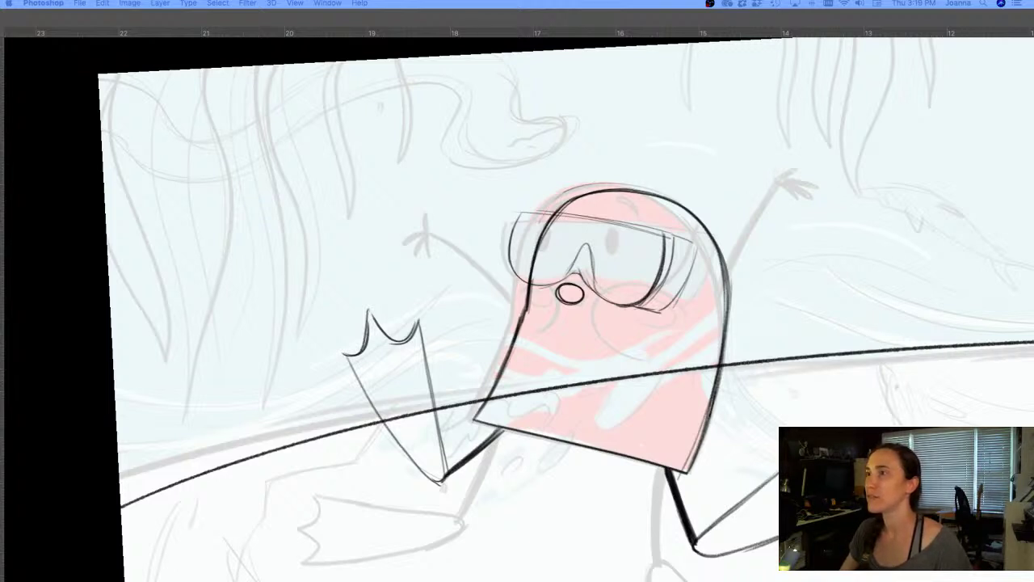
{"action": "left_click_drag", "start_coordinate": [0, 391], "coordinate": [346, 361]}
{"action": "key", "text": "ctrl+t"}
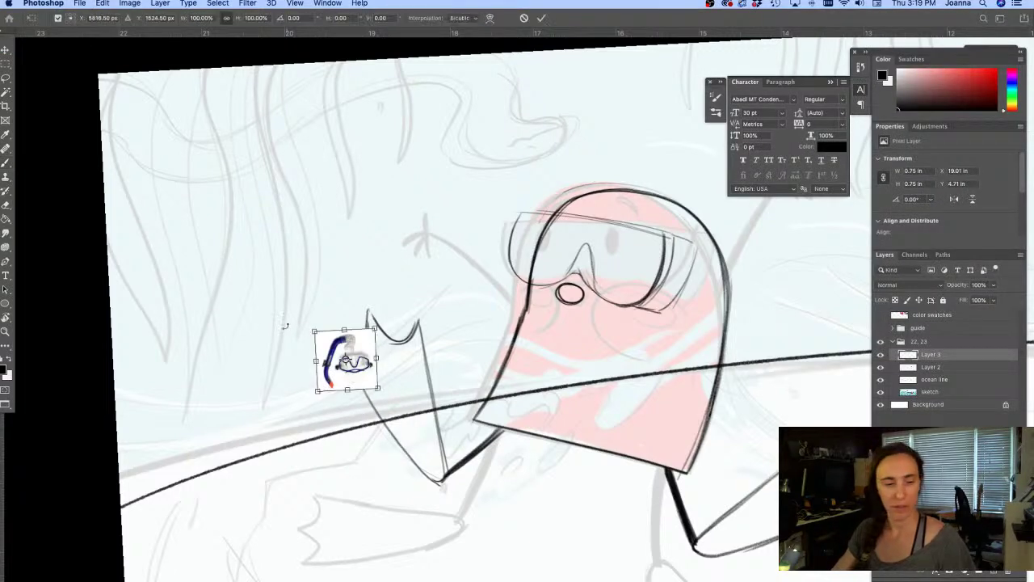
{"action": "left_click_drag", "start_coordinate": [317, 336], "coordinate": [215, 226]}
{"action": "left_click_drag", "start_coordinate": [270, 360], "coordinate": [224, 248]}
{"action": "key", "text": "Return"}
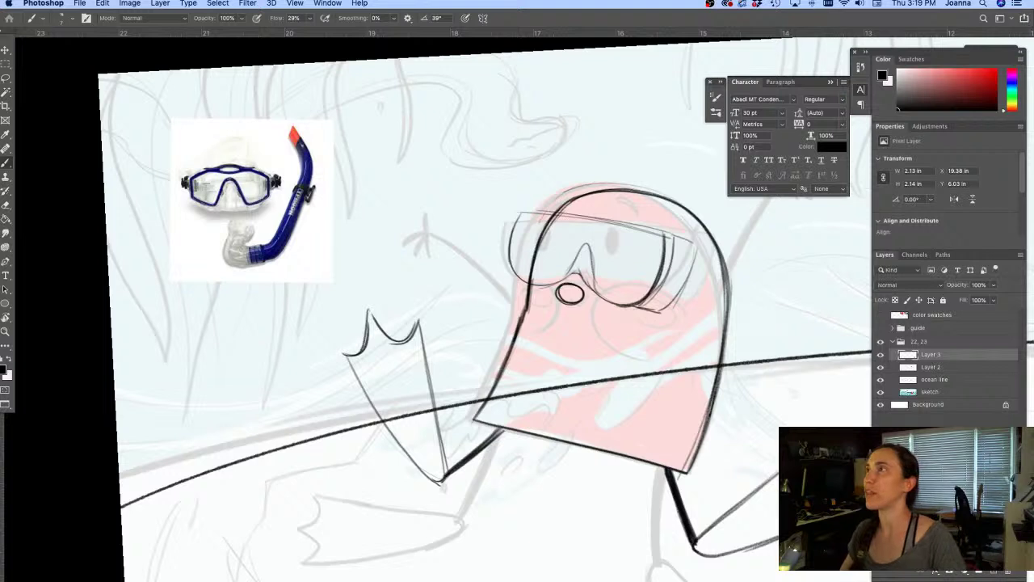
Using the goggles reference, ink the mask's nose bridge, notched upper edge and lens outline in thick lines
{"action": "key", "text": "Tab"}
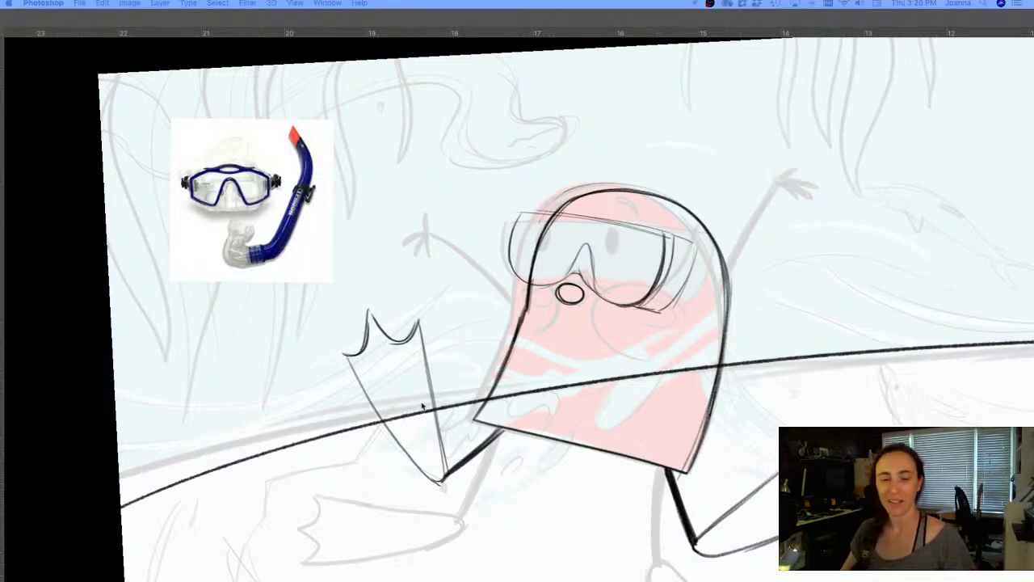
{"action": "key", "text": "Tab"}
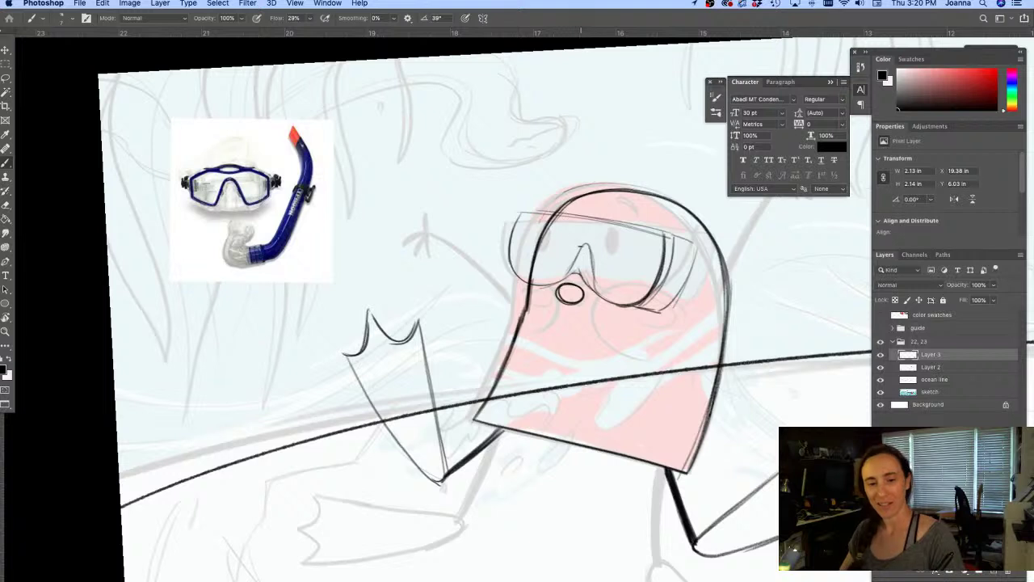
{"action": "mouse_move", "coordinate": [557, 282]}
{"action": "left_mouse_down"}
{"action": "mouse_move", "coordinate": [583, 247]}
{"action": "mouse_move", "coordinate": [596, 292]}
{"action": "left_mouse_up"}
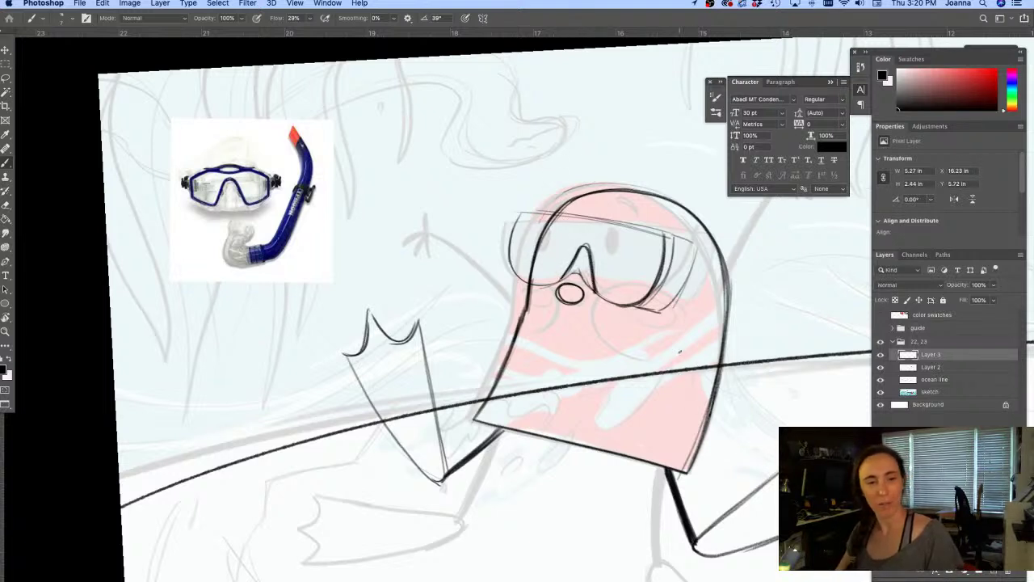
{"action": "mouse_move", "coordinate": [573, 215]}
{"action": "left_mouse_down"}
{"action": "mouse_move", "coordinate": [614, 220]}
{"action": "mouse_move", "coordinate": [599, 218]}
{"action": "left_mouse_up"}
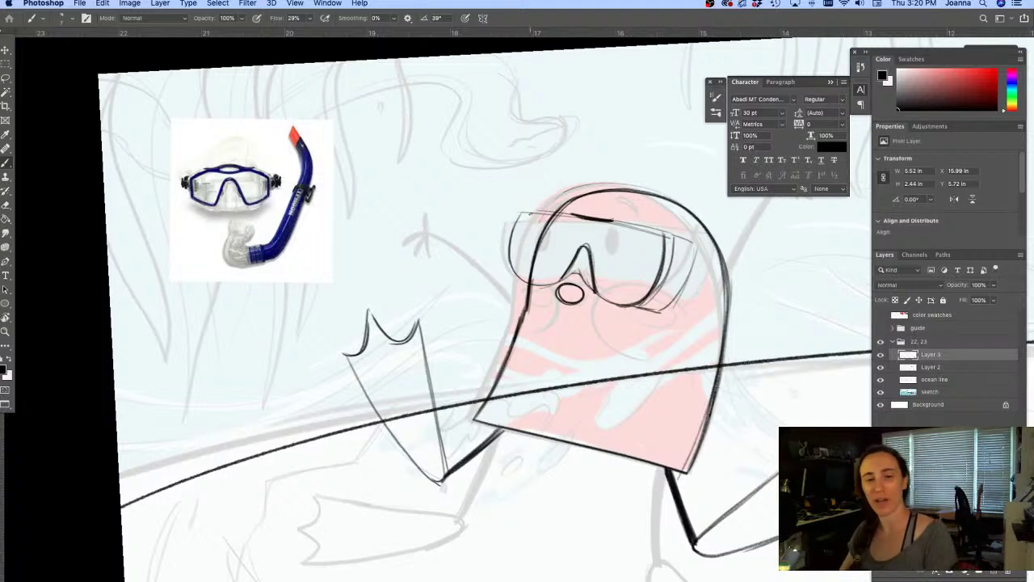
{"action": "mouse_move", "coordinate": [523, 207]}
{"action": "left_mouse_down"}
{"action": "mouse_move", "coordinate": [630, 223]}
{"action": "mouse_move", "coordinate": [535, 208]}
{"action": "mouse_move", "coordinate": [628, 225]}
{"action": "mouse_move", "coordinate": [559, 282]}
{"action": "mouse_move", "coordinate": [650, 301]}
{"action": "left_mouse_up"}
Merge Layer 3 with the swimmer's Layer 2 and rename the merged layer "red door"
{"action": "key", "text": "e"}
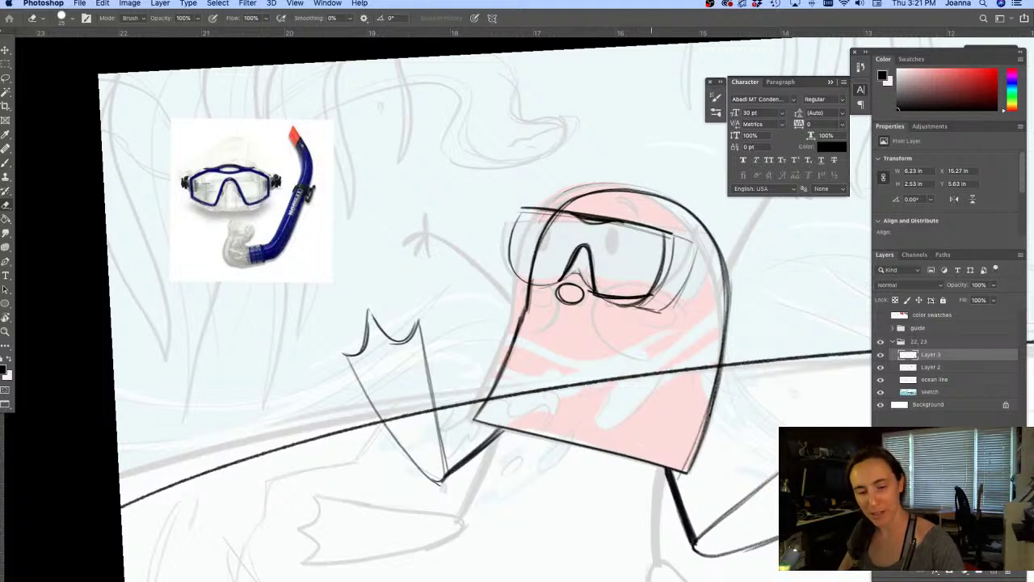
{"action": "left_click", "coordinate": [925, 369], "text": "shift"}
{"action": "key", "text": "super+e"}
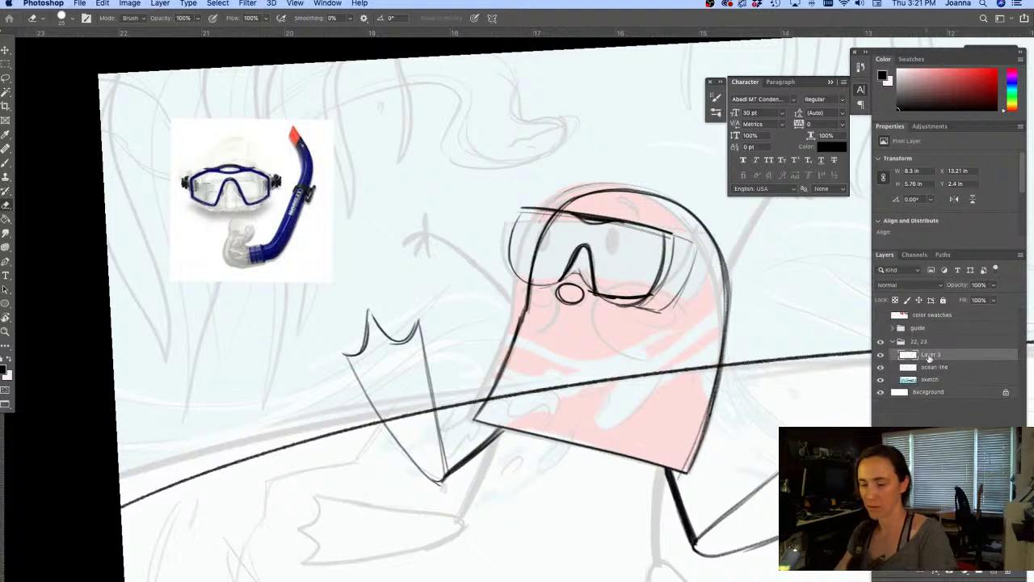
{"action": "double_click", "coordinate": [931, 354]}
{"action": "type", "text": "red door"}
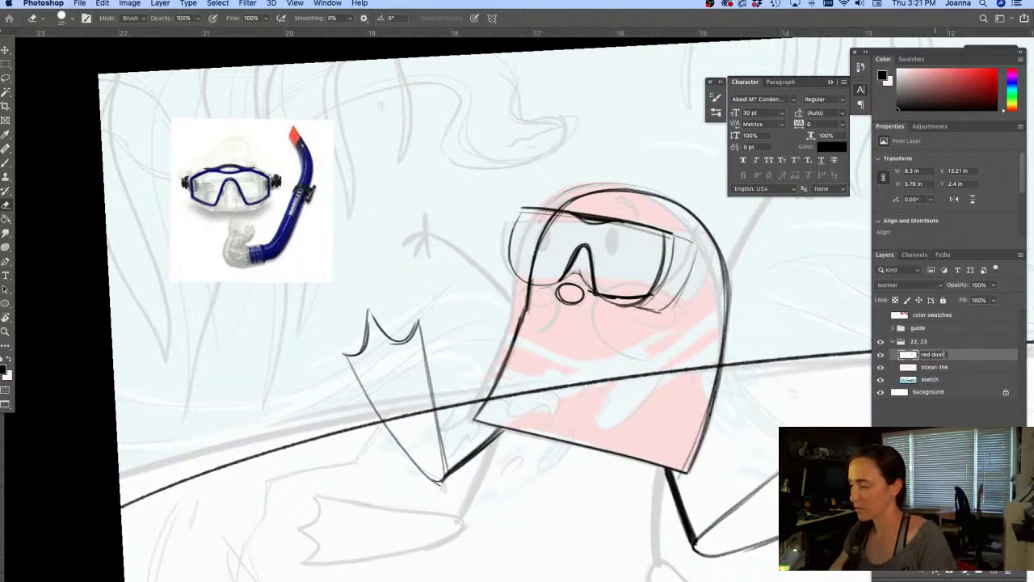
{"action": "key", "text": "Return"}
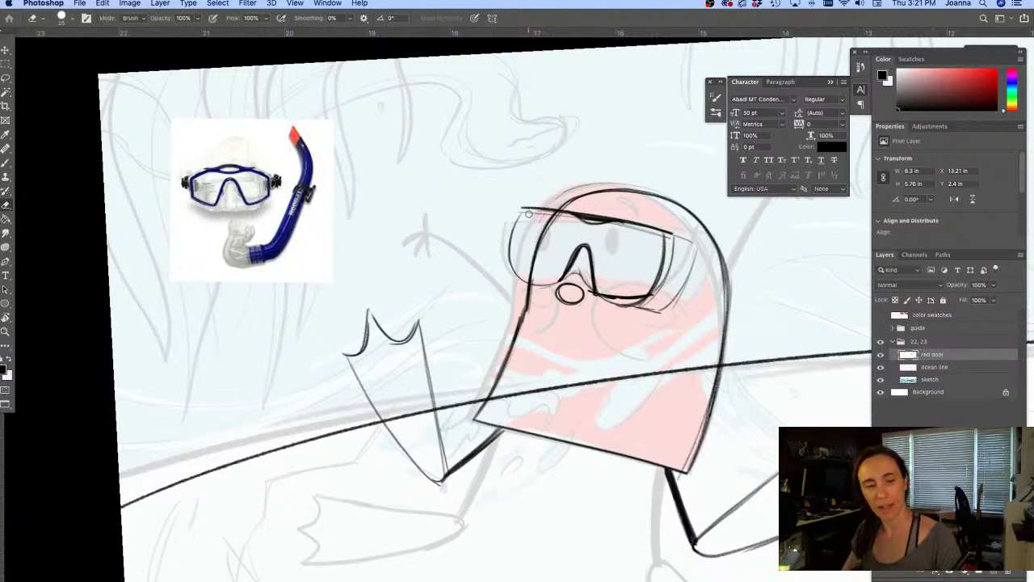
Ink the remaining side of the mask frame in a thick line and erase the rough strokes around the mask
{"action": "key", "text": "b"}
{"action": "left_click_drag", "start_coordinate": [527, 208], "coordinate": [509, 249]}
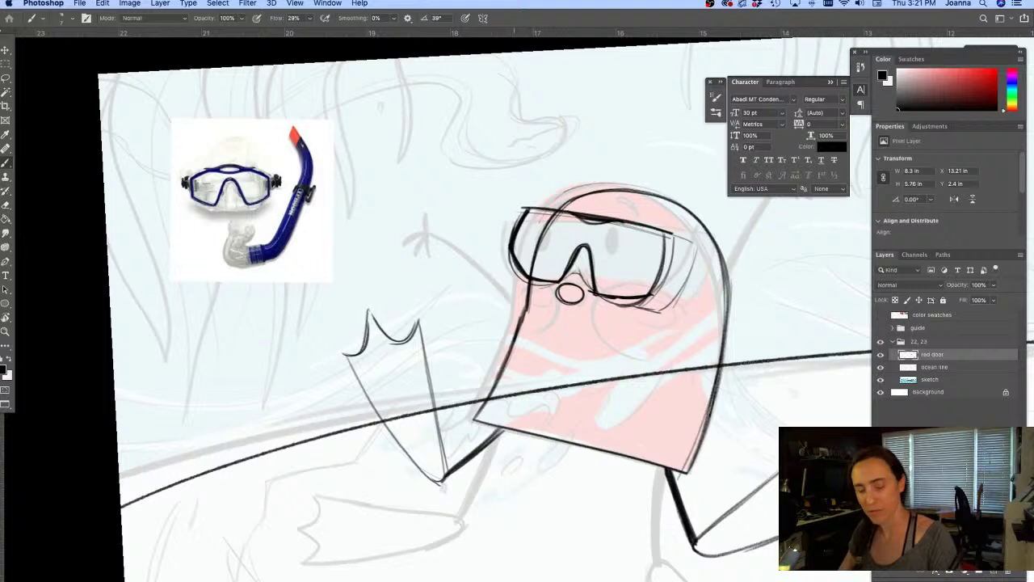
{"action": "key", "text": "e"}
{"action": "mouse_move", "coordinate": [522, 218]}
{"action": "left_mouse_down"}
{"action": "mouse_move", "coordinate": [506, 259]}
{"action": "mouse_move", "coordinate": [524, 284]}
{"action": "mouse_move", "coordinate": [625, 304]}
{"action": "mouse_move", "coordinate": [668, 311]}
{"action": "mouse_move", "coordinate": [688, 292]}
{"action": "mouse_move", "coordinate": [696, 247]}
{"action": "left_mouse_up"}
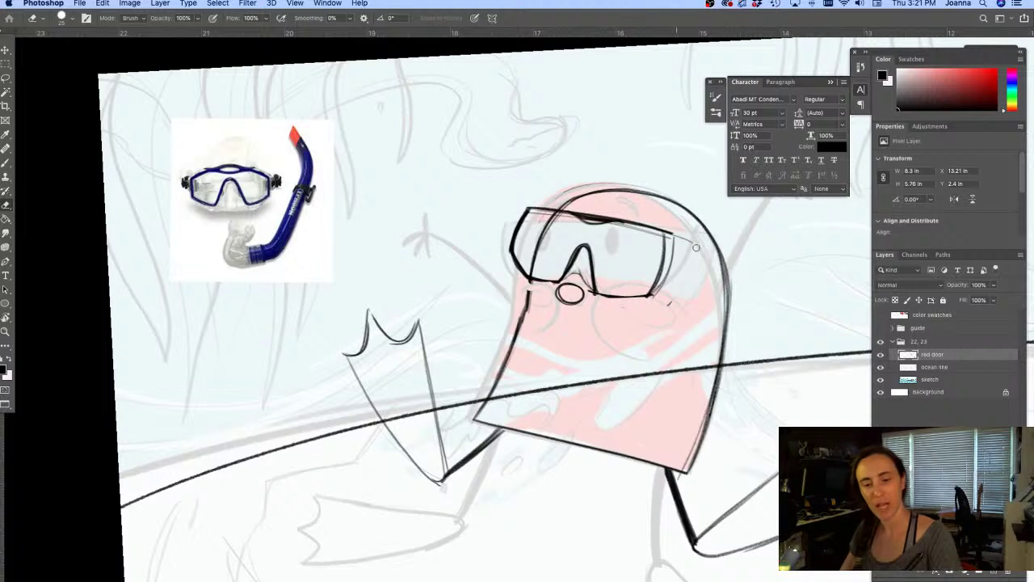
Clean up the lines around the nose, ink a curve beside it, and rejoin the body outline to the mask
{"action": "left_click_drag", "start_coordinate": [595, 297], "coordinate": [581, 268]}
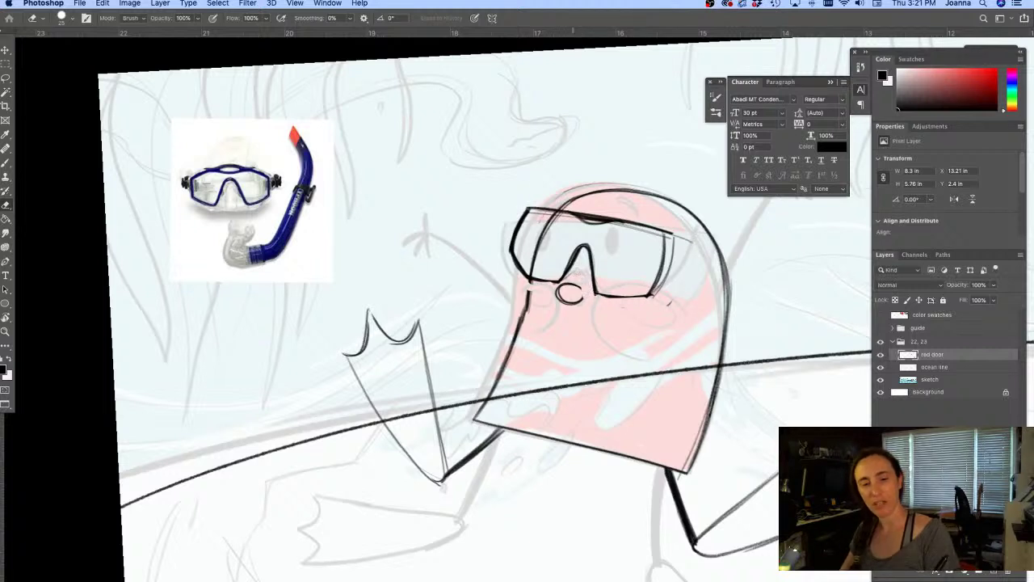
{"action": "key", "text": "b"}
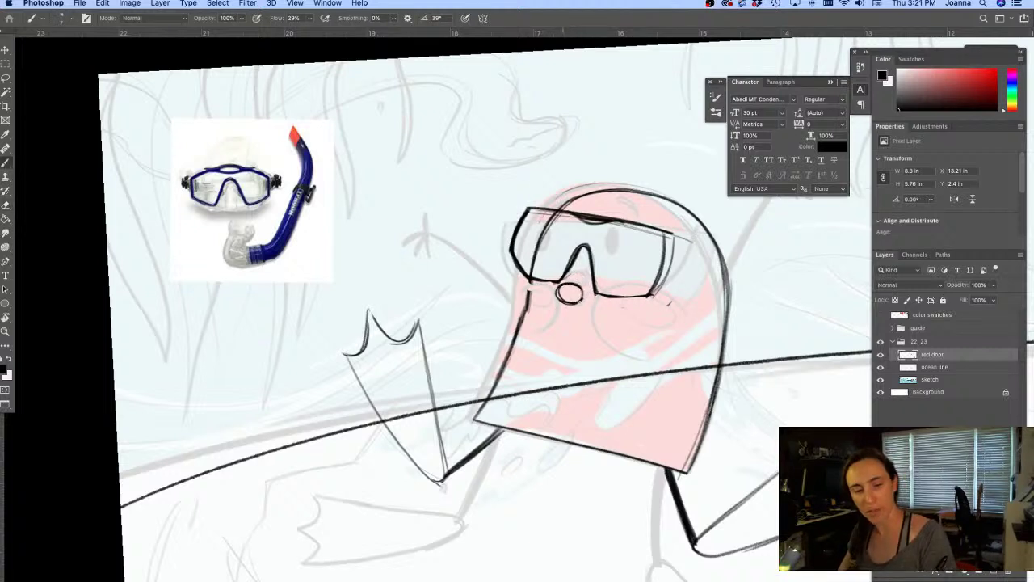
{"action": "mouse_move", "coordinate": [558, 287]}
{"action": "left_mouse_down"}
{"action": "mouse_move", "coordinate": [580, 288]}
{"action": "mouse_move", "coordinate": [527, 303]}
{"action": "mouse_move", "coordinate": [508, 349]}
{"action": "left_mouse_up"}
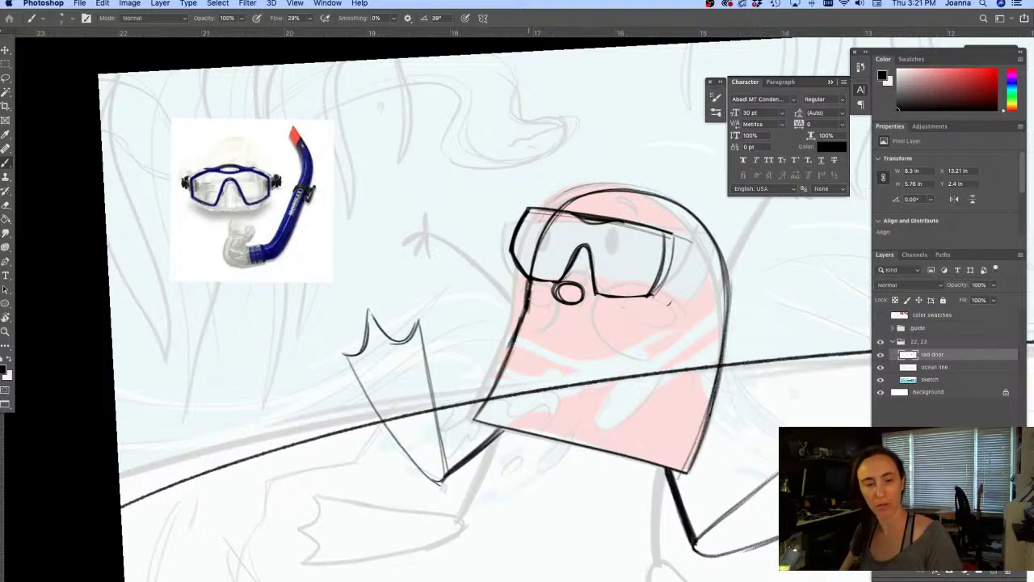
Thicken the lower edge of the mask's lens beside the nose bridge
{"action": "left_click_drag", "start_coordinate": [593, 298], "coordinate": [646, 297]}
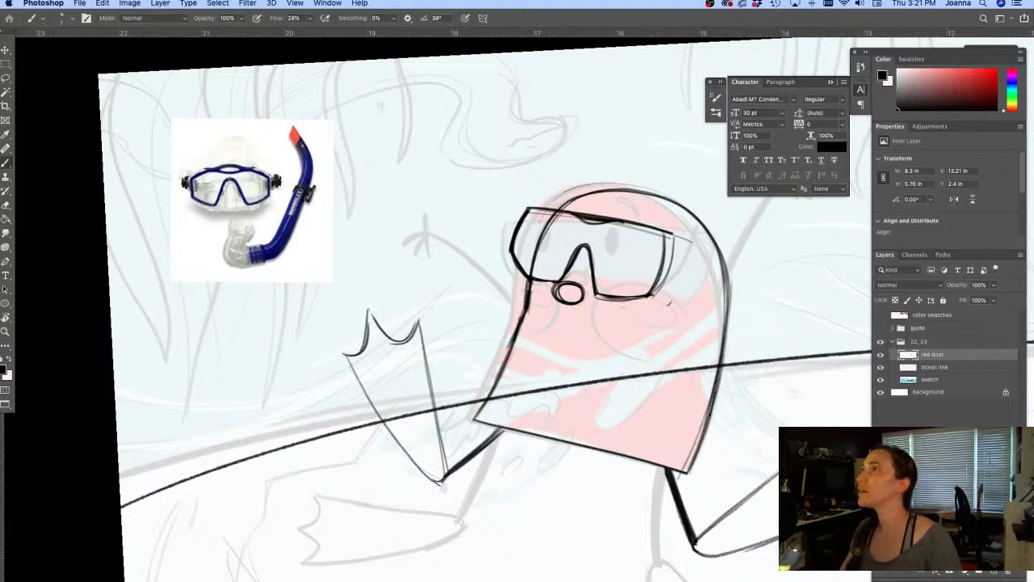
{"action": "key", "text": "Tab"}
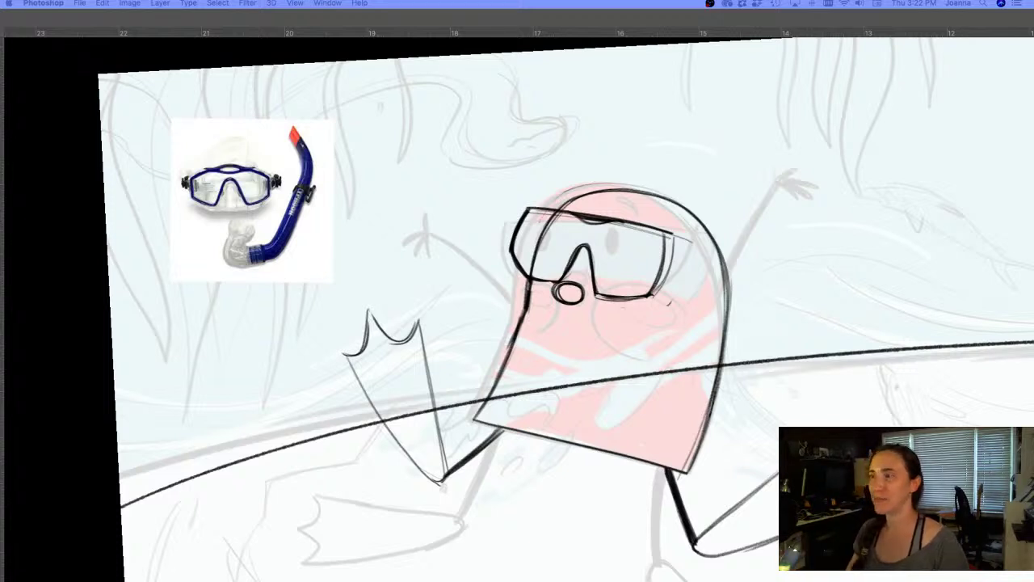
{"action": "key", "text": "Tab"}
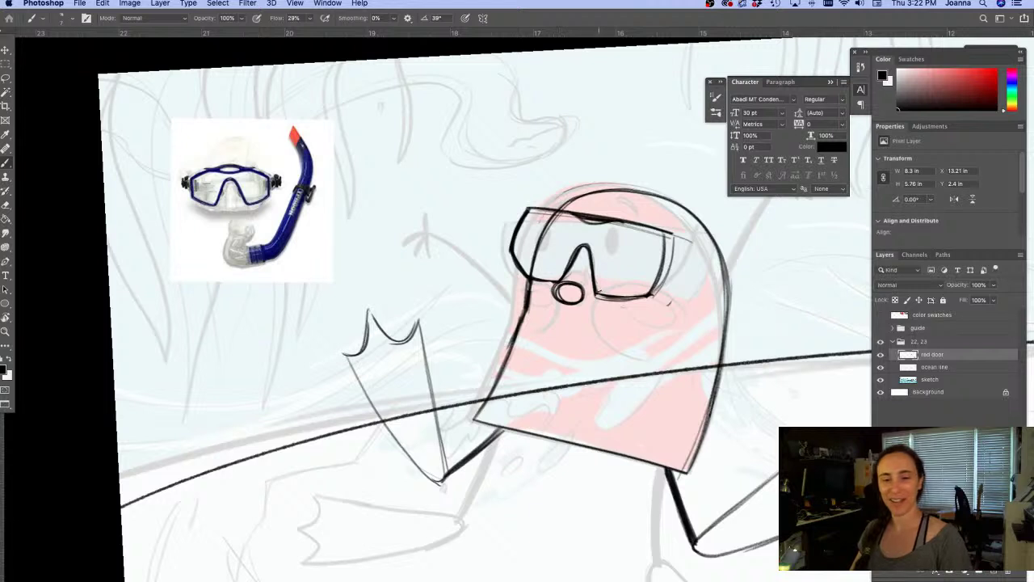
{"action": "left_click_drag", "start_coordinate": [645, 295], "coordinate": [600, 296]}
{"action": "left_click_drag", "start_coordinate": [600, 297], "coordinate": [652, 295]}
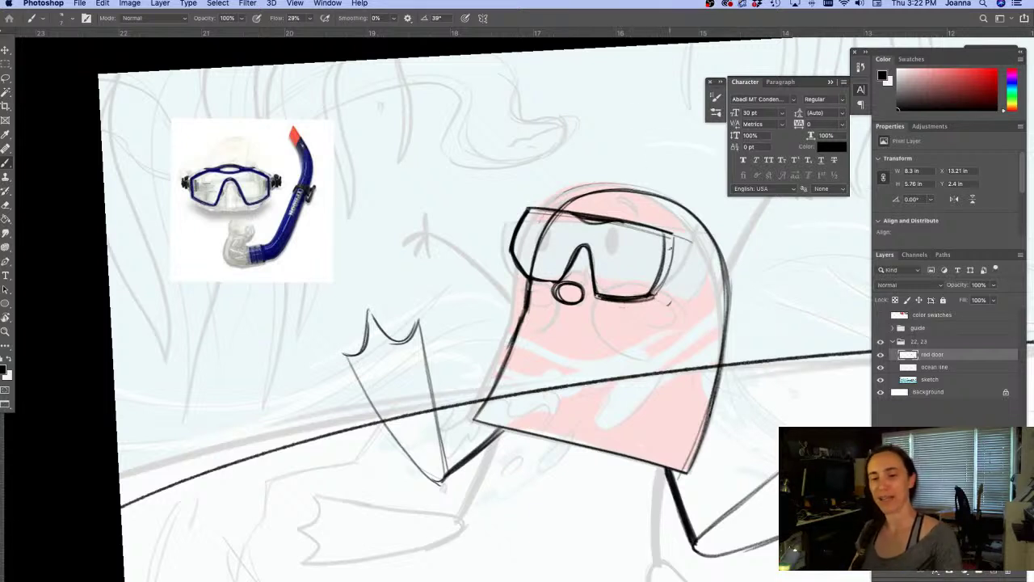
Rough in the mask frame's outer side beyond the lens and erase the stray lines around the lens edges
{"action": "mouse_move", "coordinate": [669, 234]}
{"action": "left_mouse_down"}
{"action": "mouse_move", "coordinate": [664, 284]}
{"action": "mouse_move", "coordinate": [622, 303]}
{"action": "mouse_move", "coordinate": [669, 302]}
{"action": "mouse_move", "coordinate": [679, 279]}
{"action": "mouse_move", "coordinate": [669, 303]}
{"action": "left_mouse_up"}
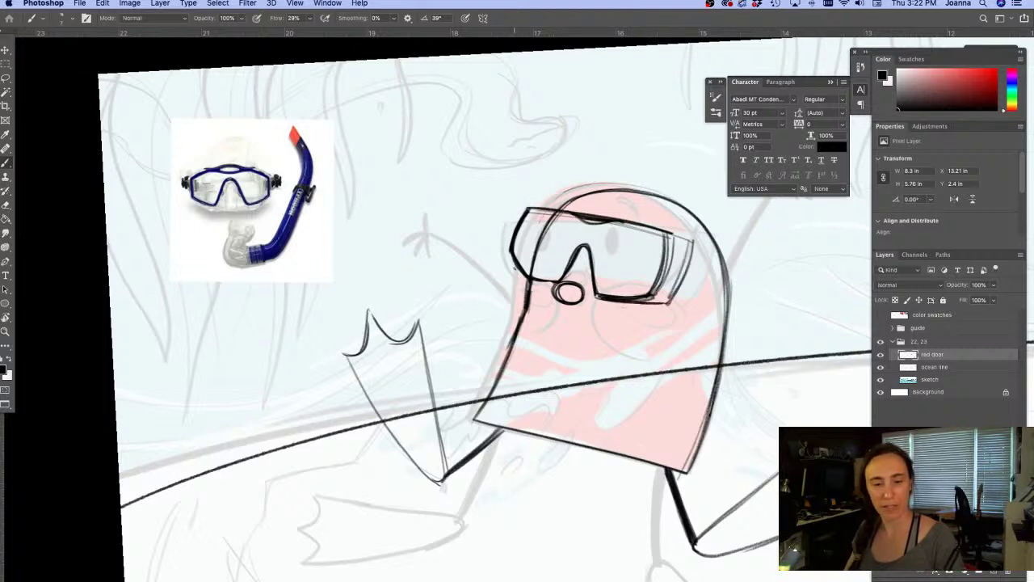
{"action": "mouse_move", "coordinate": [585, 283]}
{"action": "left_mouse_down"}
{"action": "mouse_move", "coordinate": [566, 282]}
{"action": "mouse_move", "coordinate": [680, 302]}
{"action": "left_mouse_up"}
{"action": "key", "text": "e"}
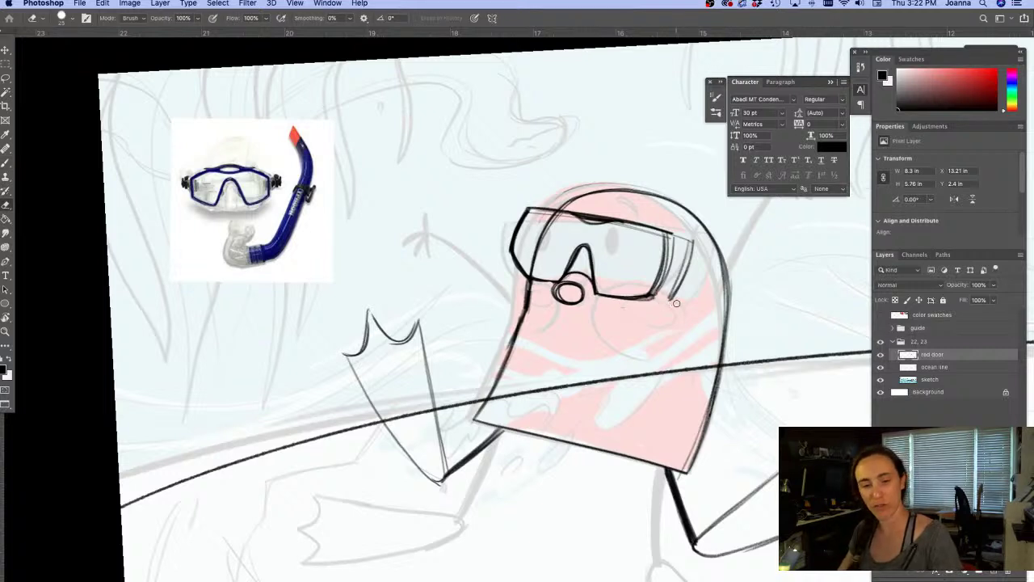
{"action": "left_click_drag", "start_coordinate": [599, 302], "coordinate": [647, 308]}
{"action": "mouse_move", "coordinate": [667, 223]}
{"action": "left_mouse_down"}
{"action": "mouse_move", "coordinate": [651, 296]}
{"action": "mouse_move", "coordinate": [666, 299]}
{"action": "left_mouse_up"}
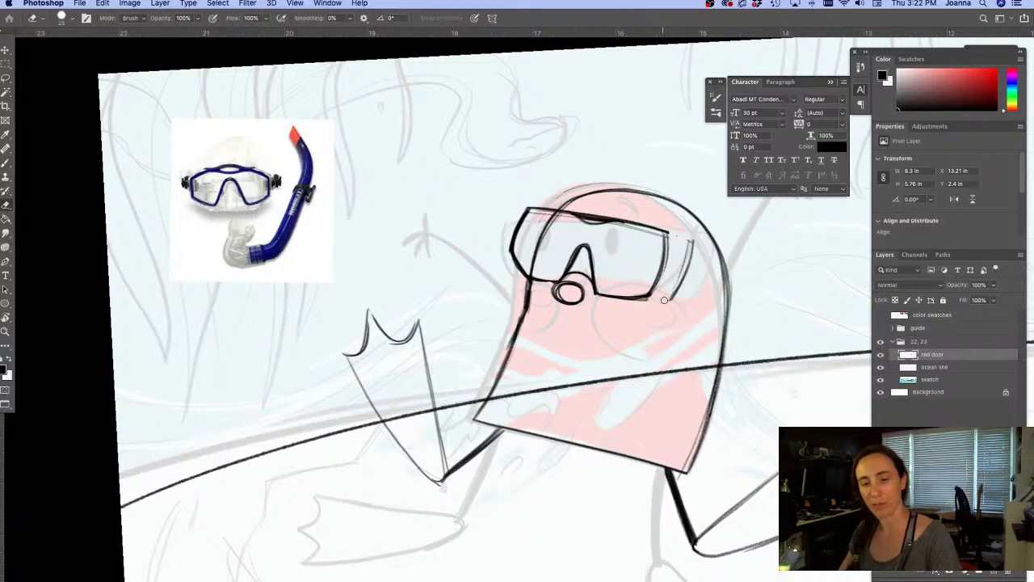
{"action": "left_click_drag", "start_coordinate": [686, 238], "coordinate": [661, 296]}
Ink the frame's edges out to its outer side and add a thick buckle and strap running to the body outline
{"action": "key", "text": "b"}
{"action": "left_click_drag", "start_coordinate": [667, 233], "coordinate": [692, 241]}
{"action": "left_click_drag", "start_coordinate": [660, 229], "coordinate": [683, 238]}
{"action": "left_click_drag", "start_coordinate": [633, 299], "coordinate": [669, 297]}
{"action": "left_click_drag", "start_coordinate": [620, 299], "coordinate": [663, 295]}
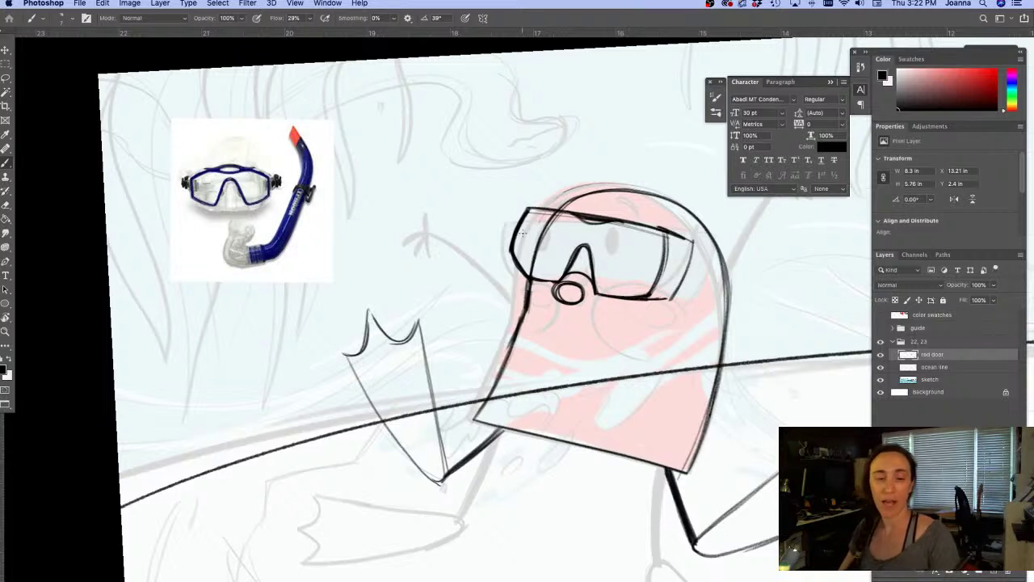
{"action": "left_click_drag", "start_coordinate": [692, 241], "coordinate": [668, 298]}
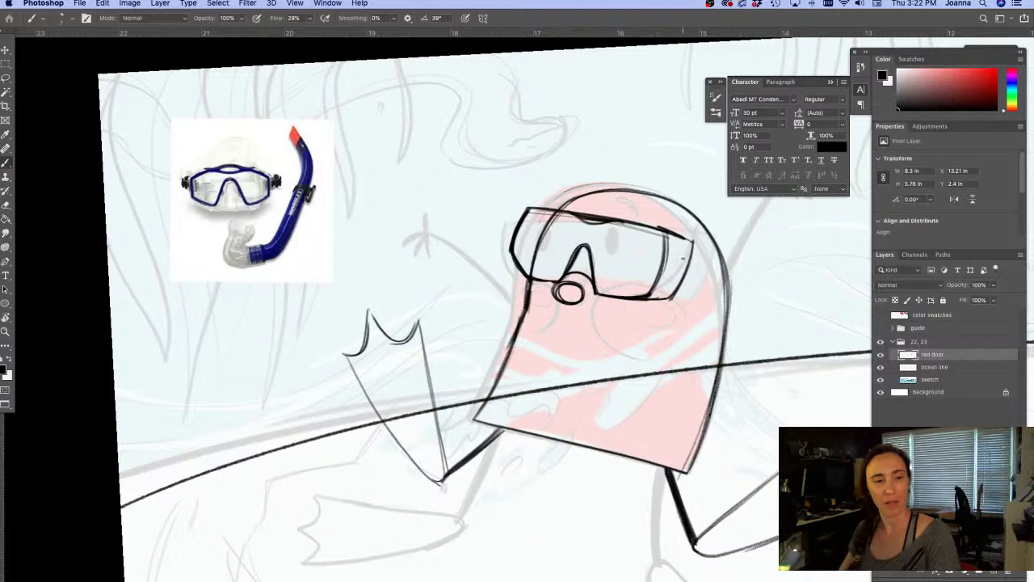
{"action": "mouse_move", "coordinate": [697, 261]}
{"action": "left_mouse_down"}
{"action": "mouse_move", "coordinate": [691, 288]}
{"action": "mouse_move", "coordinate": [700, 279]}
{"action": "mouse_move", "coordinate": [727, 288]}
{"action": "mouse_move", "coordinate": [701, 278]}
{"action": "mouse_move", "coordinate": [715, 281]}
{"action": "left_mouse_up"}
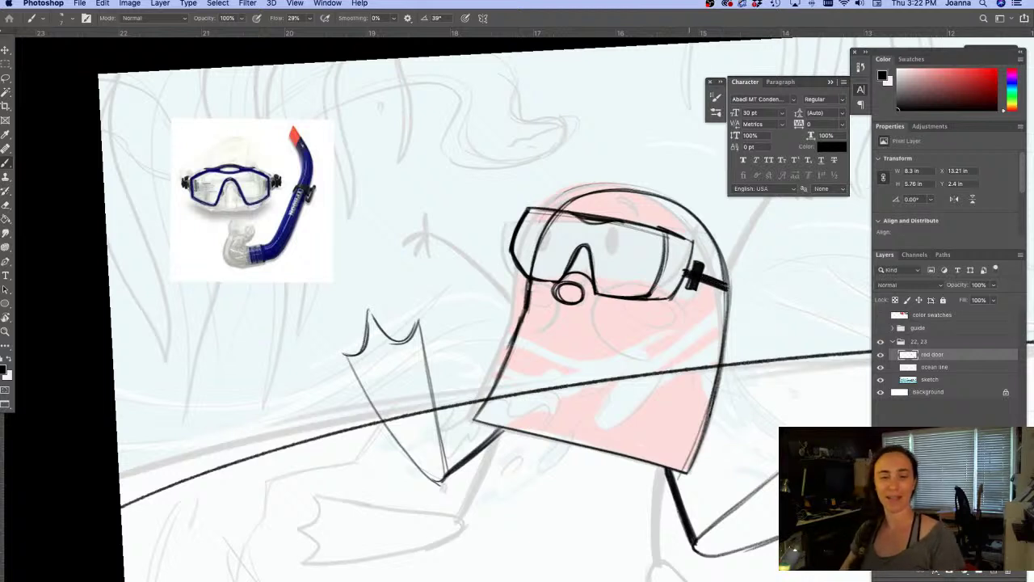
Re-ink the body outline where it shows through the mask and continues below it
{"action": "left_click_drag", "start_coordinate": [555, 213], "coordinate": [532, 292]}
{"action": "left_click_drag", "start_coordinate": [542, 247], "coordinate": [508, 349]}
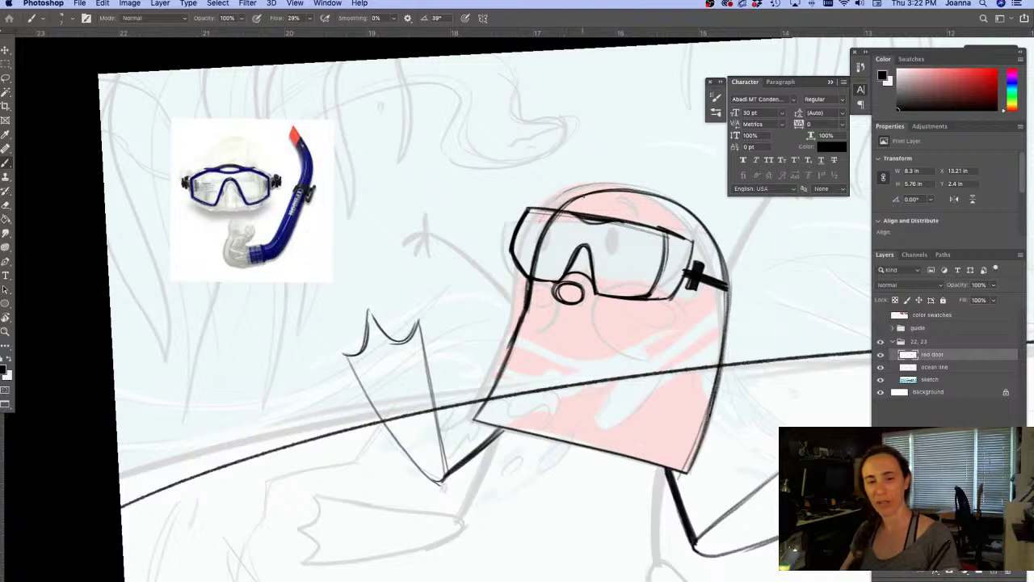
{"action": "left_click_drag", "start_coordinate": [583, 196], "coordinate": [536, 256]}
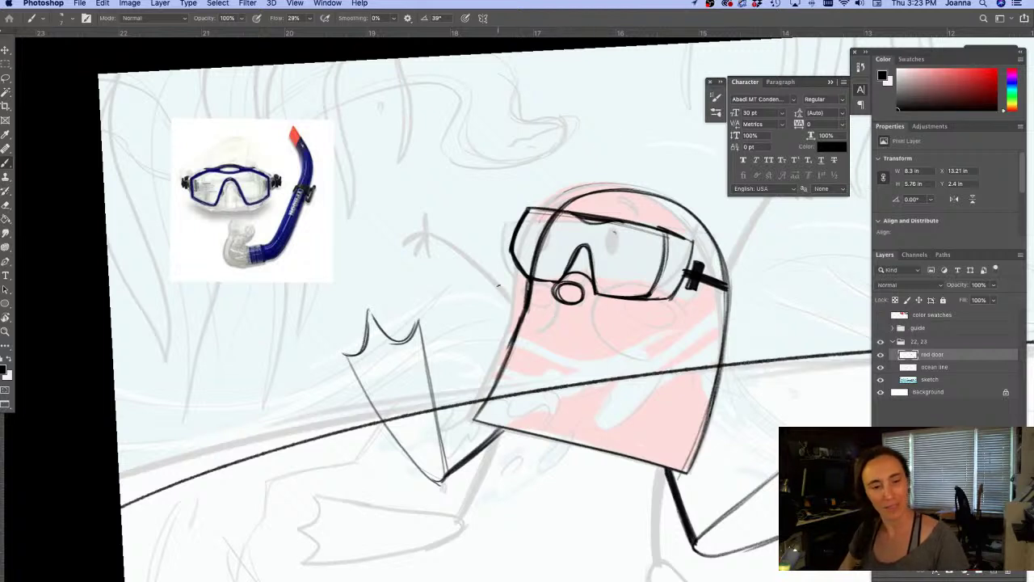
Try a thin snorkel tube outline rising from the mouth area past the mask
{"action": "left_click_drag", "start_coordinate": [566, 135], "coordinate": [517, 155]}
{"action": "mouse_move", "coordinate": [578, 129]}
{"action": "left_mouse_down"}
{"action": "mouse_move", "coordinate": [546, 142]}
{"action": "mouse_move", "coordinate": [479, 273]}
{"action": "left_mouse_up"}
{"action": "mouse_move", "coordinate": [507, 183]}
{"action": "left_mouse_down"}
{"action": "mouse_move", "coordinate": [476, 292]}
{"action": "mouse_move", "coordinate": [530, 335]}
{"action": "left_mouse_up"}
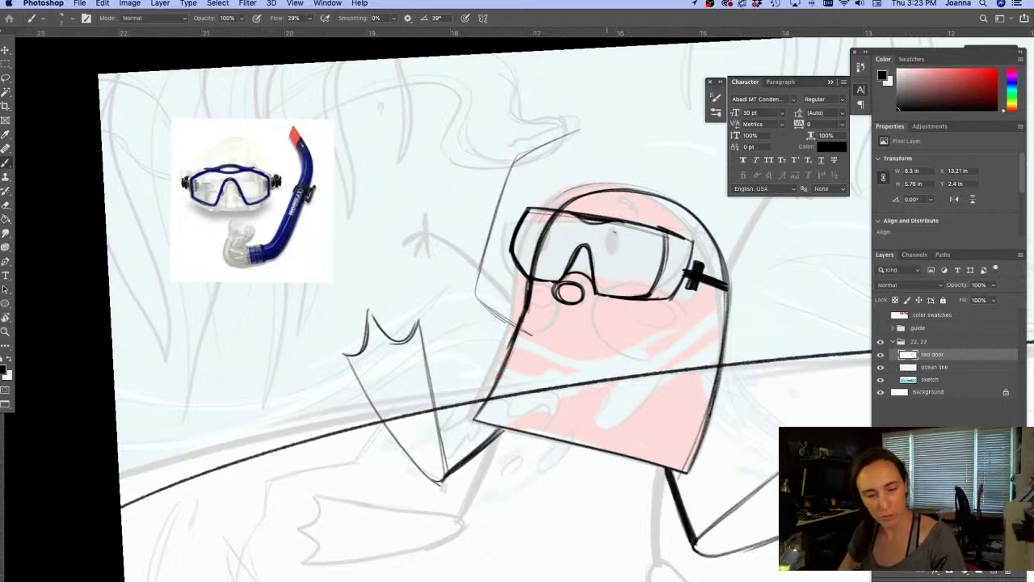
Ink the large curved cheek below the lens and short mouth lines beneath the nose
{"action": "mouse_move", "coordinate": [579, 300]}
{"action": "left_mouse_down"}
{"action": "mouse_move", "coordinate": [574, 327]}
{"action": "mouse_move", "coordinate": [645, 362]}
{"action": "left_mouse_up"}
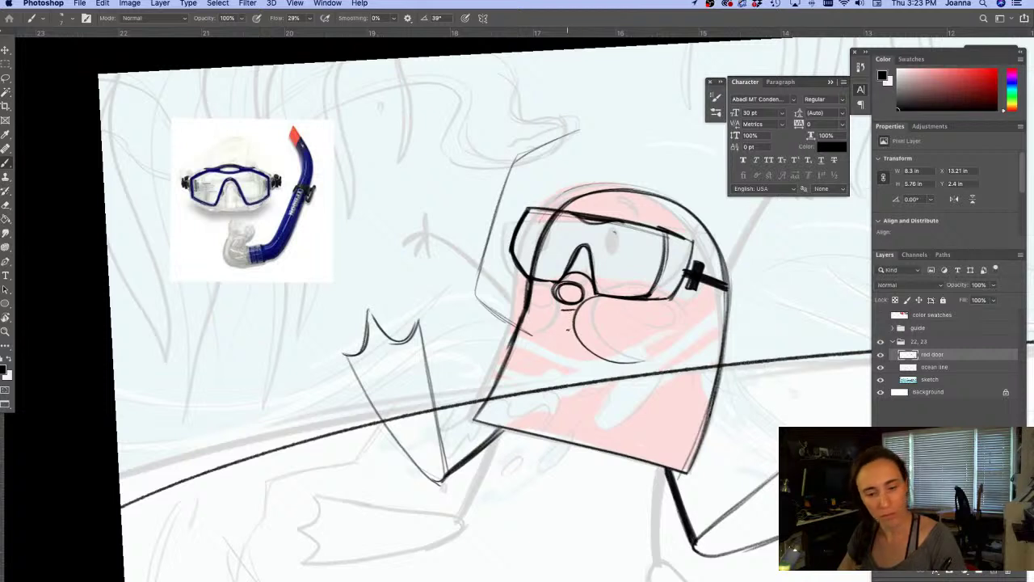
{"action": "left_click_drag", "start_coordinate": [573, 328], "coordinate": [532, 305]}
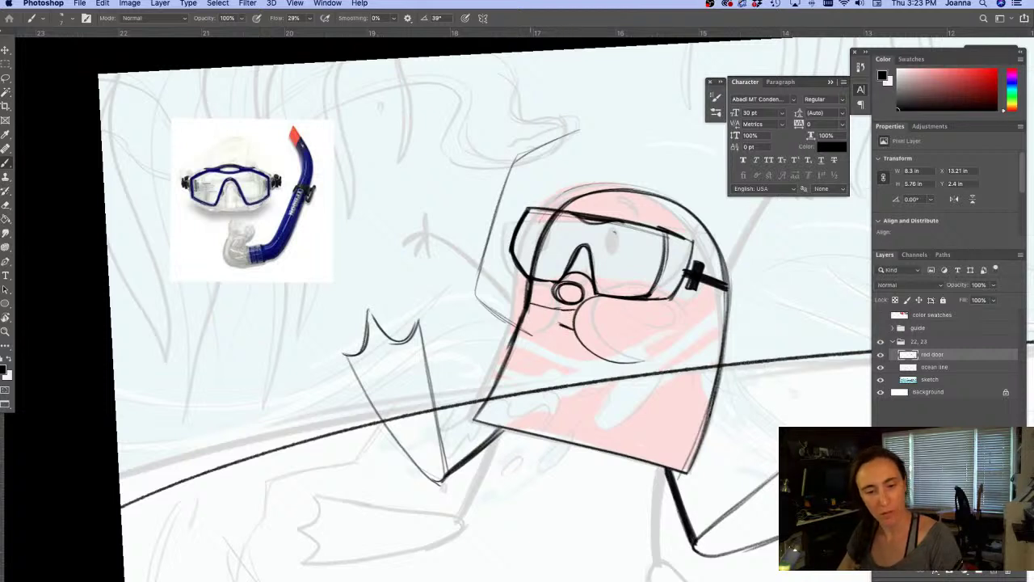
Try to ink the snorkel tube's open end and inner edge
{"action": "mouse_move", "coordinate": [540, 142]}
{"action": "left_mouse_down"}
{"action": "mouse_move", "coordinate": [576, 130]}
{"action": "mouse_move", "coordinate": [570, 154]}
{"action": "left_mouse_up"}
{"action": "mouse_move", "coordinate": [569, 155]}
{"action": "left_mouse_down"}
{"action": "mouse_move", "coordinate": [519, 188]}
{"action": "mouse_move", "coordinate": [524, 171]}
{"action": "mouse_move", "coordinate": [496, 257]}
{"action": "left_mouse_up"}
{"action": "left_click_drag", "start_coordinate": [520, 187], "coordinate": [490, 275]}
{"action": "left_click_drag", "start_coordinate": [502, 234], "coordinate": [493, 273]}
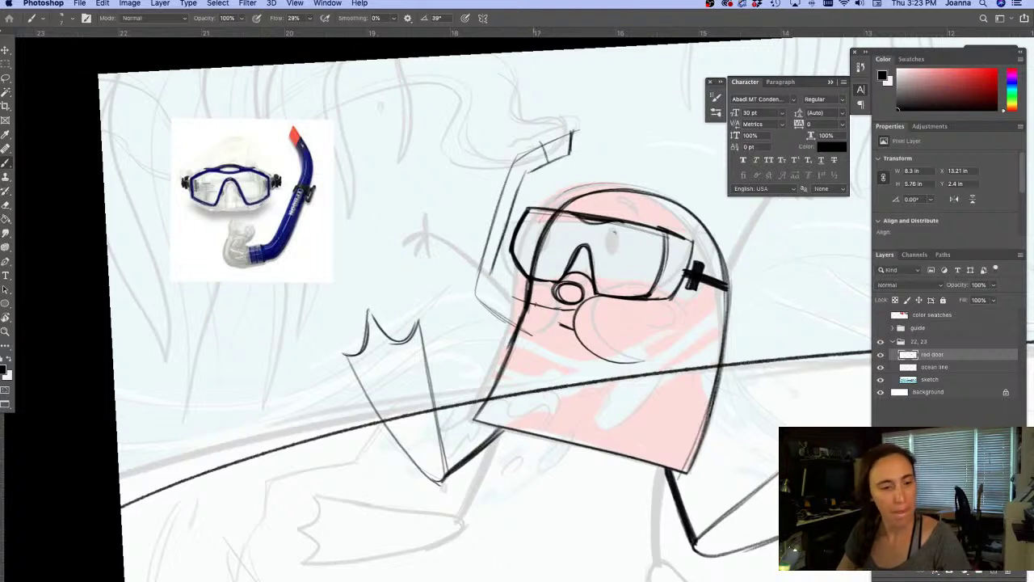
{"action": "key", "text": "super+z"}
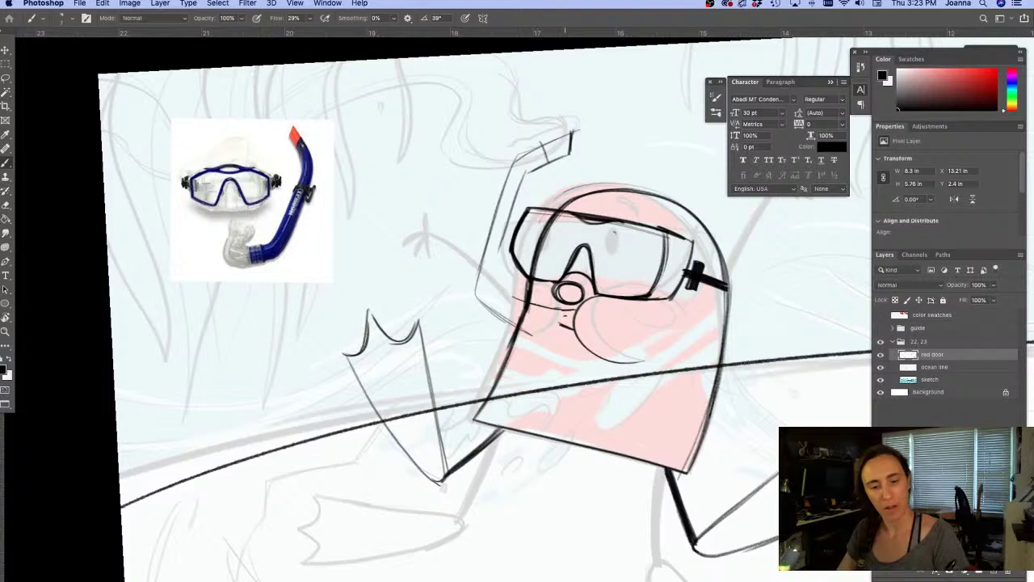
Erase the snorkel, mouth lines and the outline just below the mask, and ink a bulging cheek and puckered mouth there
{"action": "key", "text": "e"}
{"action": "mouse_move", "coordinate": [548, 308]}
{"action": "left_mouse_down"}
{"action": "mouse_move", "coordinate": [575, 310]}
{"action": "mouse_move", "coordinate": [522, 324]}
{"action": "mouse_move", "coordinate": [468, 290]}
{"action": "mouse_move", "coordinate": [503, 310]}
{"action": "mouse_move", "coordinate": [518, 295]}
{"action": "mouse_move", "coordinate": [469, 301]}
{"action": "mouse_move", "coordinate": [452, 283]}
{"action": "mouse_move", "coordinate": [496, 196]}
{"action": "mouse_move", "coordinate": [486, 268]}
{"action": "mouse_move", "coordinate": [514, 194]}
{"action": "mouse_move", "coordinate": [496, 256]}
{"action": "mouse_move", "coordinate": [499, 204]}
{"action": "mouse_move", "coordinate": [575, 134]}
{"action": "mouse_move", "coordinate": [528, 166]}
{"action": "left_mouse_up"}
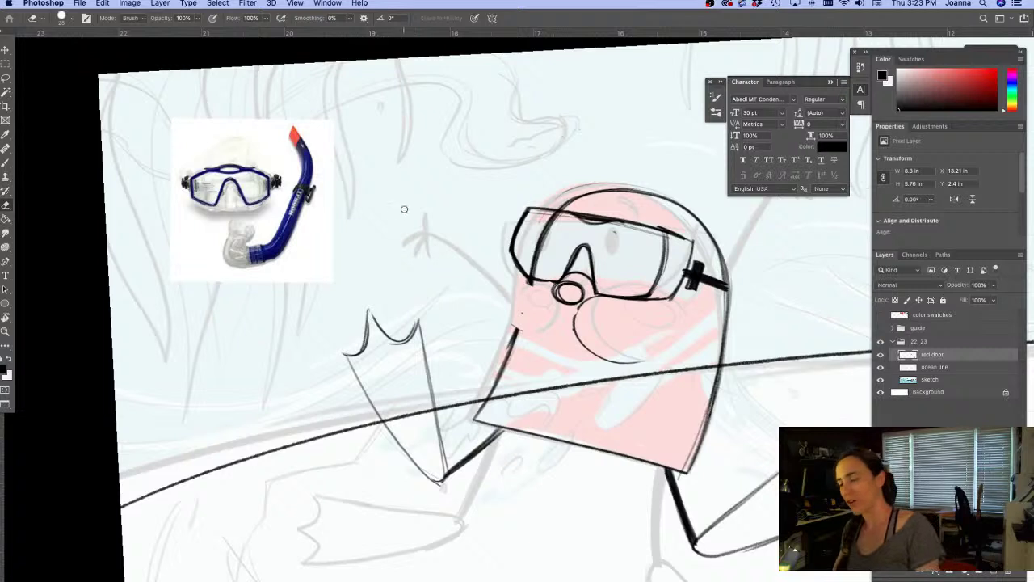
{"action": "key", "text": "b"}
{"action": "mouse_move", "coordinate": [532, 278]}
{"action": "left_mouse_down"}
{"action": "mouse_move", "coordinate": [494, 306]}
{"action": "mouse_move", "coordinate": [511, 330]}
{"action": "mouse_move", "coordinate": [521, 279]}
{"action": "mouse_move", "coordinate": [505, 327]}
{"action": "left_mouse_up"}
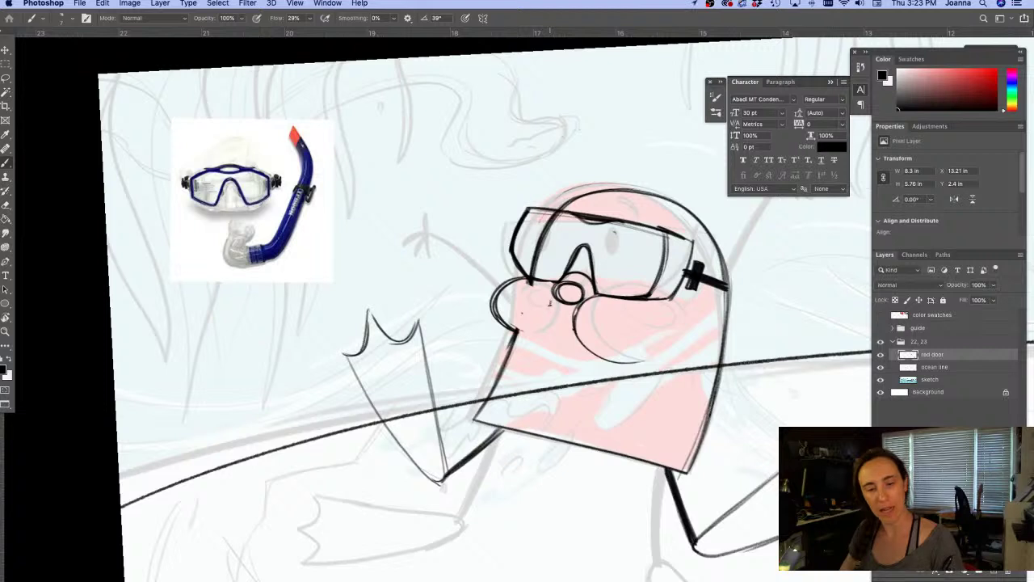
{"action": "mouse_move", "coordinate": [540, 300]}
{"action": "left_mouse_down"}
{"action": "mouse_move", "coordinate": [547, 325]}
{"action": "mouse_move", "coordinate": [568, 310]}
{"action": "mouse_move", "coordinate": [539, 328]}
{"action": "mouse_move", "coordinate": [559, 325]}
{"action": "left_mouse_up"}
{"action": "key", "text": "super+z"}
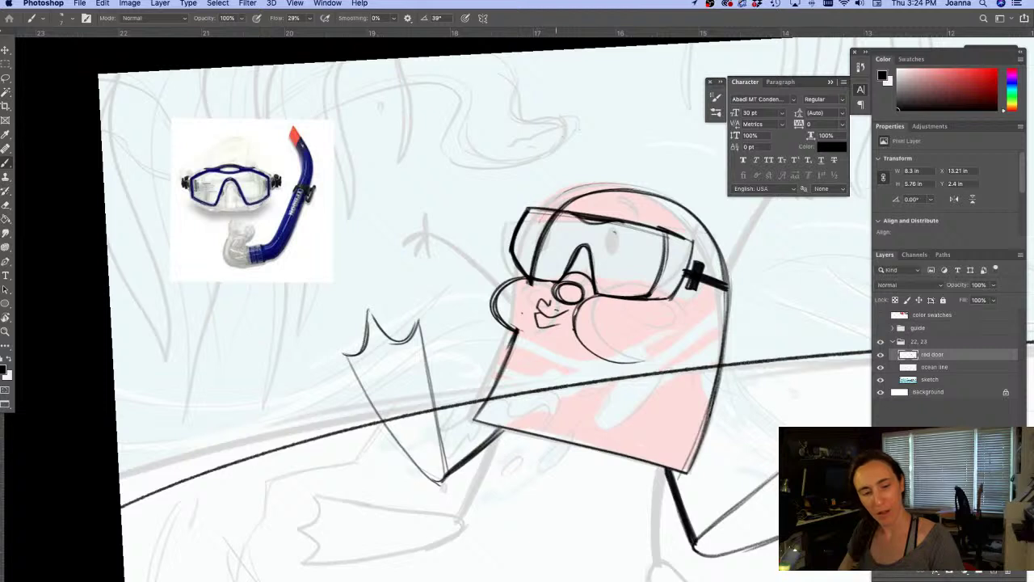
Sketch light guide curves over the head and face, and outline two oval eyes inside the mask
{"action": "left_click_drag", "start_coordinate": [622, 209], "coordinate": [603, 289]}
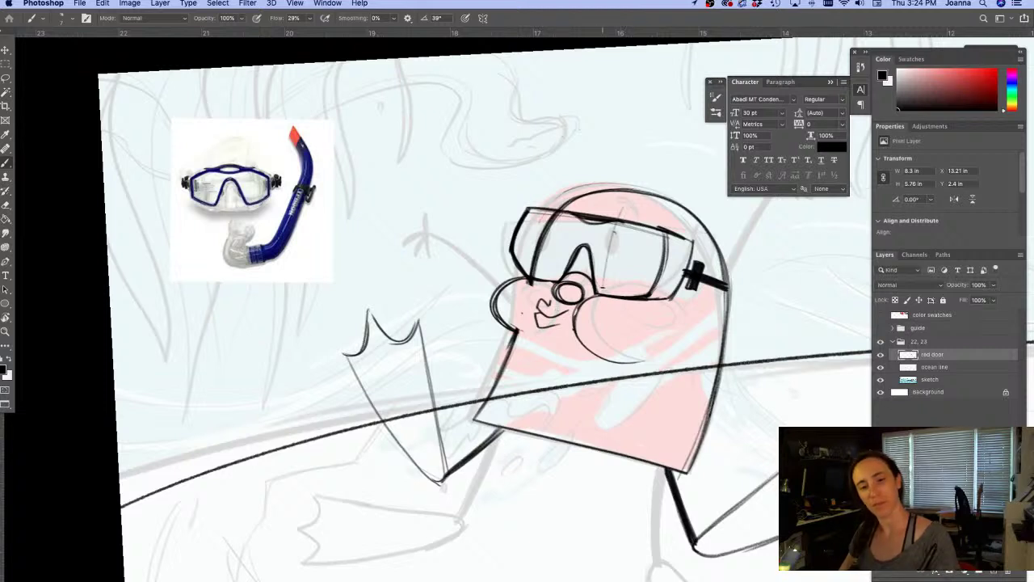
{"action": "mouse_move", "coordinate": [615, 230]}
{"action": "left_mouse_down"}
{"action": "mouse_move", "coordinate": [601, 294]}
{"action": "mouse_move", "coordinate": [639, 296]}
{"action": "left_mouse_up"}
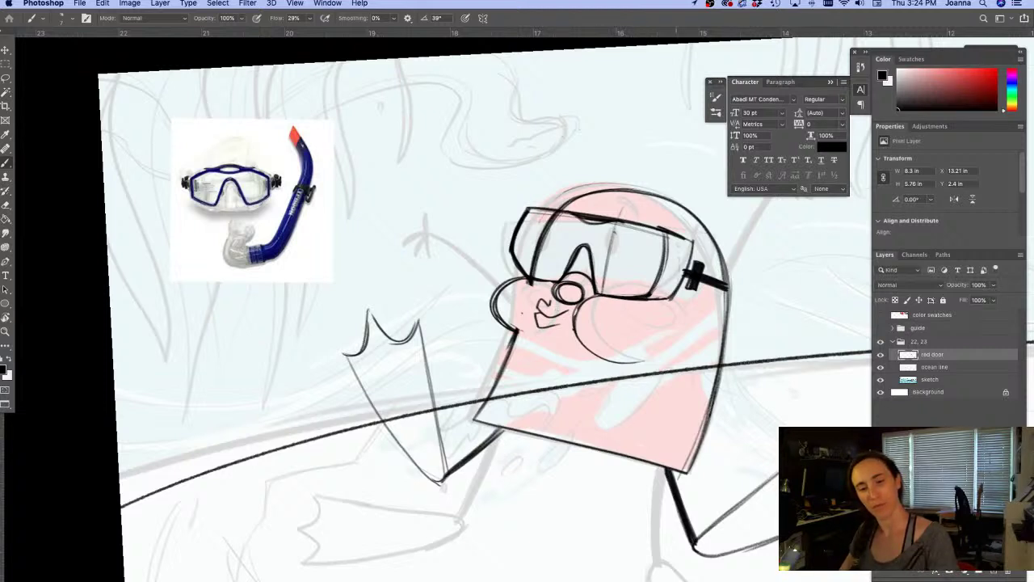
{"action": "mouse_move", "coordinate": [619, 219]}
{"action": "left_mouse_down"}
{"action": "mouse_move", "coordinate": [626, 204]}
{"action": "mouse_move", "coordinate": [677, 227]}
{"action": "mouse_move", "coordinate": [580, 209]}
{"action": "mouse_move", "coordinate": [540, 275]}
{"action": "left_mouse_up"}
{"action": "mouse_move", "coordinate": [577, 212]}
{"action": "left_mouse_down"}
{"action": "mouse_move", "coordinate": [610, 197]}
{"action": "mouse_move", "coordinate": [670, 231]}
{"action": "left_mouse_up"}
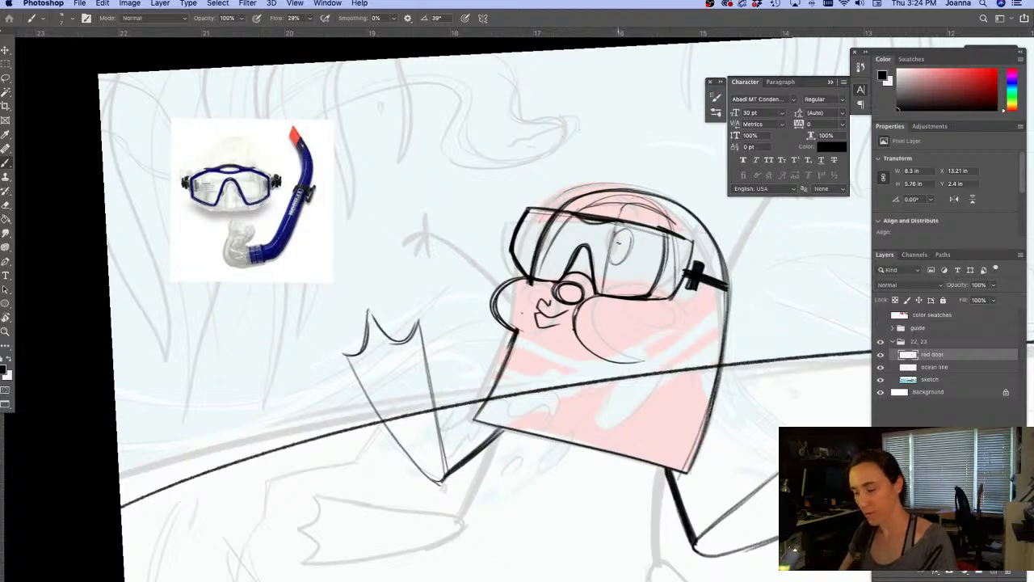
{"action": "left_click_drag", "start_coordinate": [618, 227], "coordinate": [621, 250]}
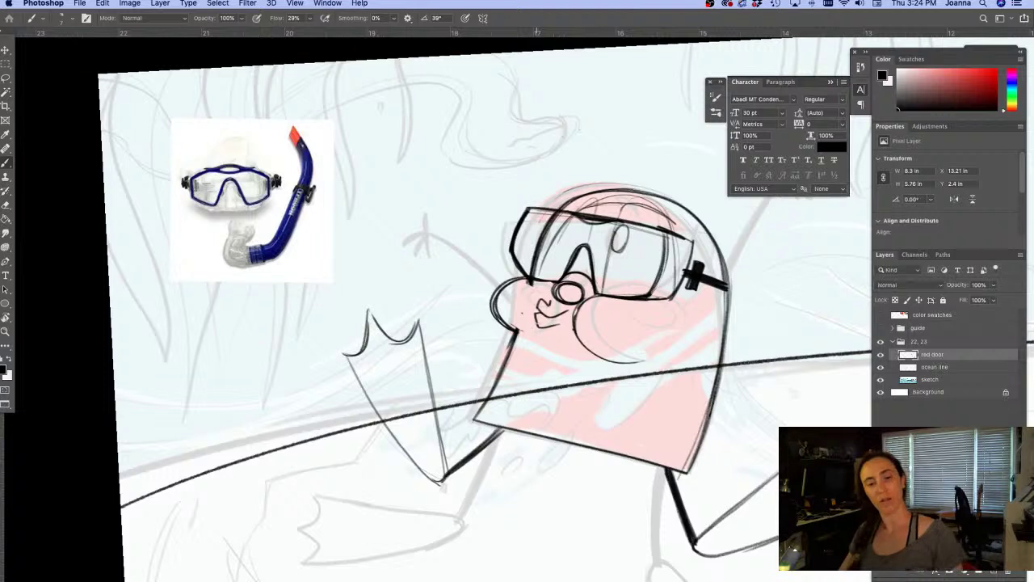
{"action": "left_click_drag", "start_coordinate": [557, 242], "coordinate": [569, 220]}
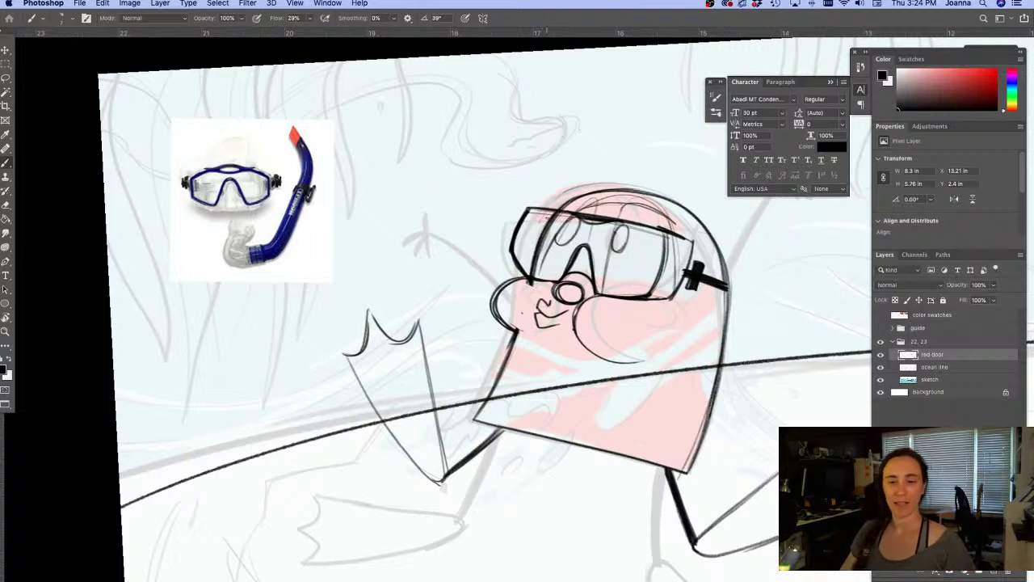
Erase the puckered mouth between the cheeks
{"action": "left_click_drag", "start_coordinate": [619, 426], "coordinate": [590, 472]}
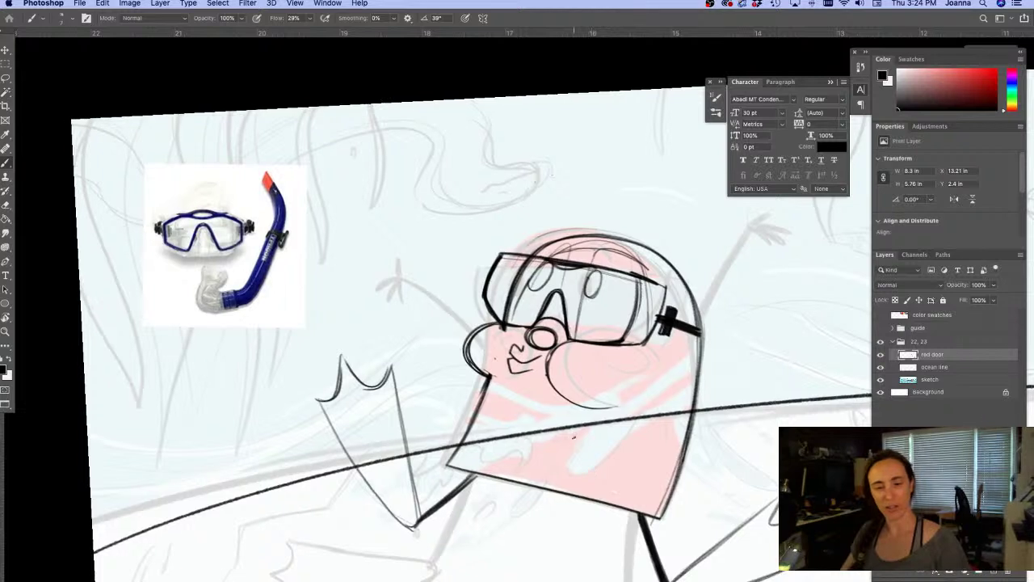
{"action": "key", "text": "e"}
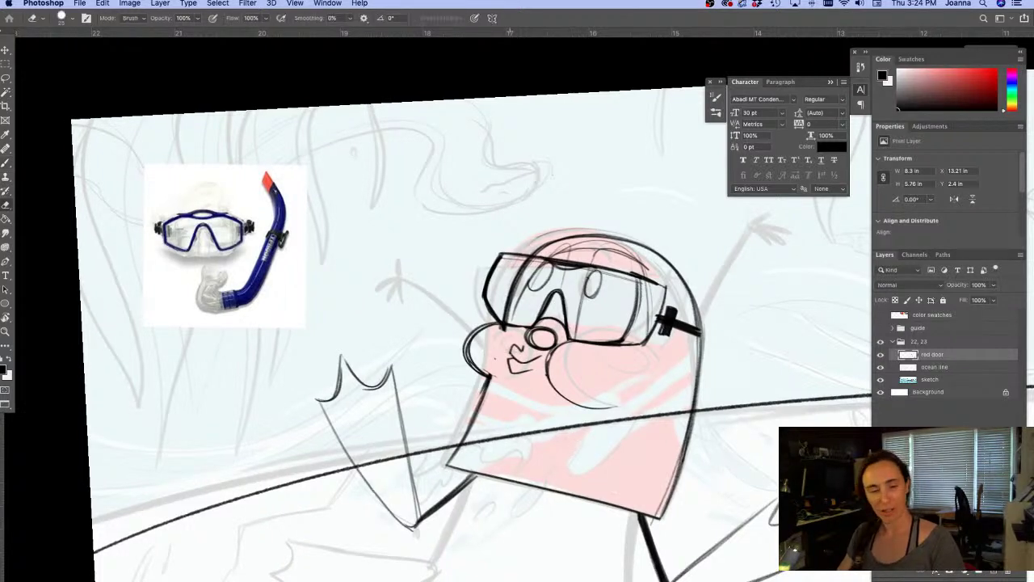
{"action": "mouse_move", "coordinate": [506, 352]}
{"action": "left_mouse_down"}
{"action": "mouse_move", "coordinate": [514, 368]}
{"action": "mouse_move", "coordinate": [517, 348]}
{"action": "mouse_move", "coordinate": [536, 357]}
{"action": "mouse_move", "coordinate": [497, 363]}
{"action": "left_mouse_up"}
{"action": "key", "text": "b"}
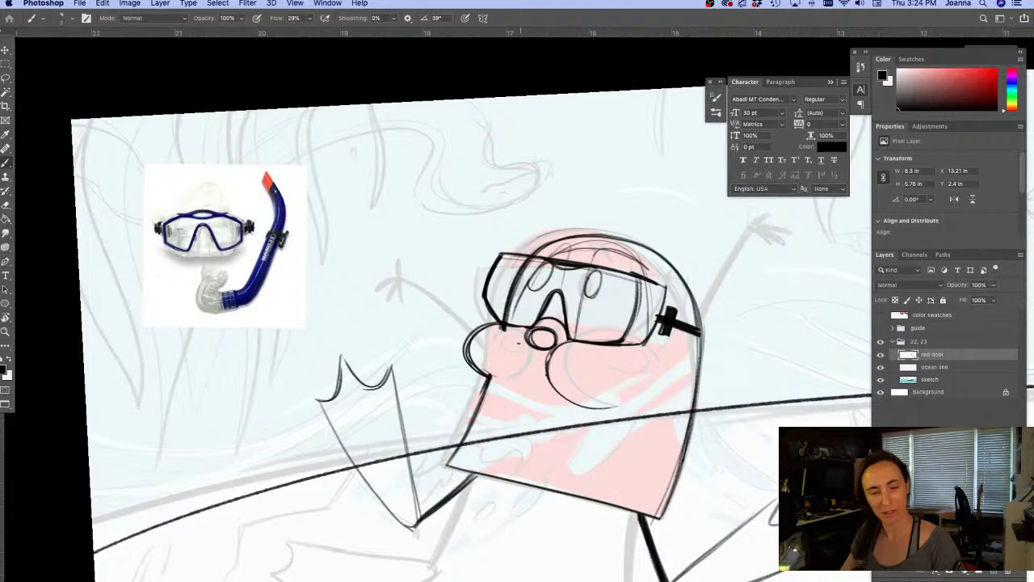
Try a smaller curled mouth just below the nose
{"action": "left_click_drag", "start_coordinate": [509, 340], "coordinate": [535, 357]}
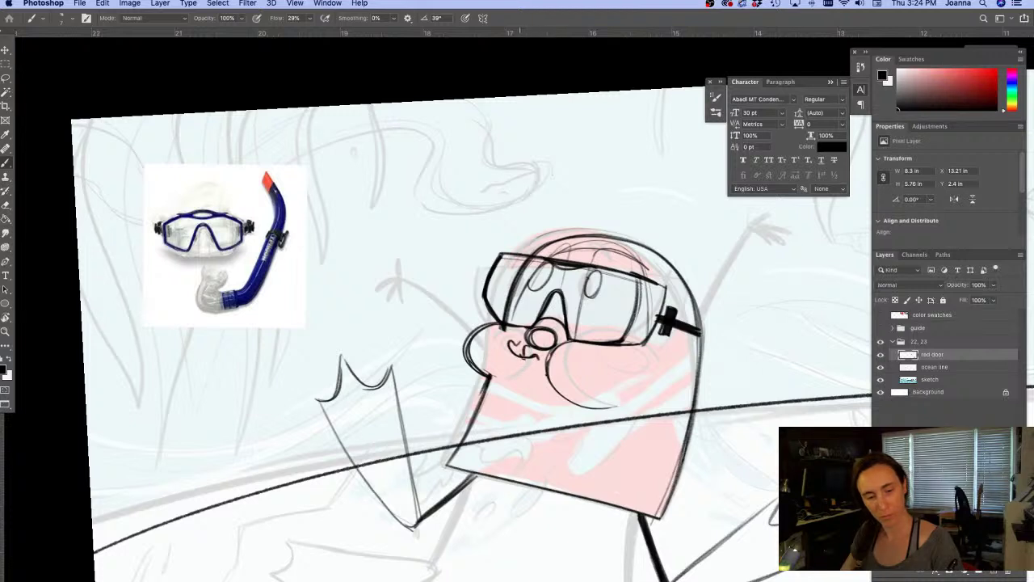
{"action": "mouse_move", "coordinate": [527, 364]}
{"action": "left_mouse_down"}
{"action": "mouse_move", "coordinate": [535, 372]}
{"action": "mouse_move", "coordinate": [509, 343]}
{"action": "mouse_move", "coordinate": [512, 359]}
{"action": "mouse_move", "coordinate": [538, 373]}
{"action": "mouse_move", "coordinate": [527, 363]}
{"action": "left_mouse_up"}
{"action": "key", "text": "e"}
{"action": "key", "text": "b"}
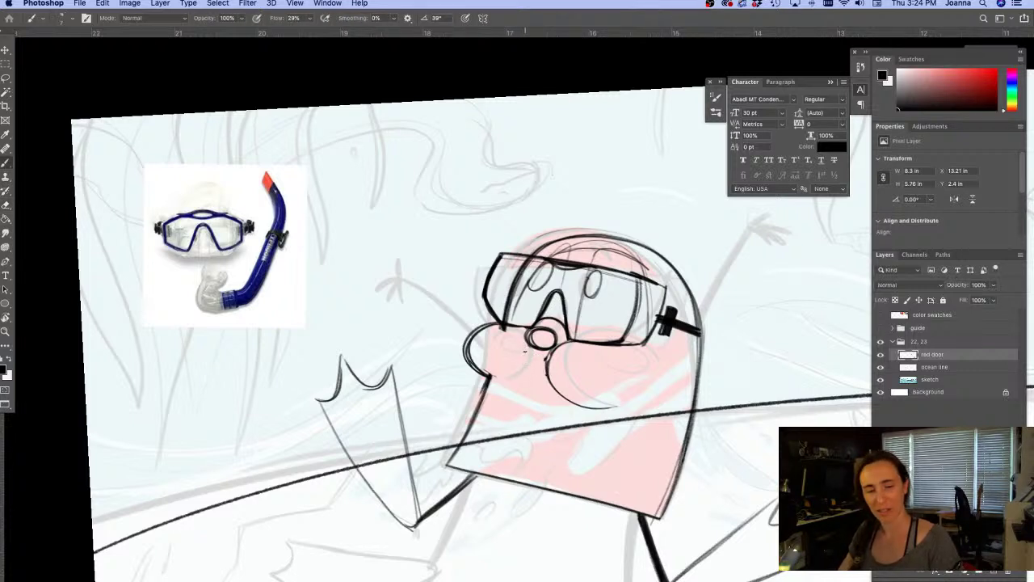
Ink a small puckered mouth tucked against the large cheek, trim its lines, and draw an oval on that cheek
{"action": "mouse_move", "coordinate": [519, 340]}
{"action": "left_mouse_down"}
{"action": "mouse_move", "coordinate": [514, 349]}
{"action": "mouse_move", "coordinate": [545, 373]}
{"action": "mouse_move", "coordinate": [532, 352]}
{"action": "left_mouse_up"}
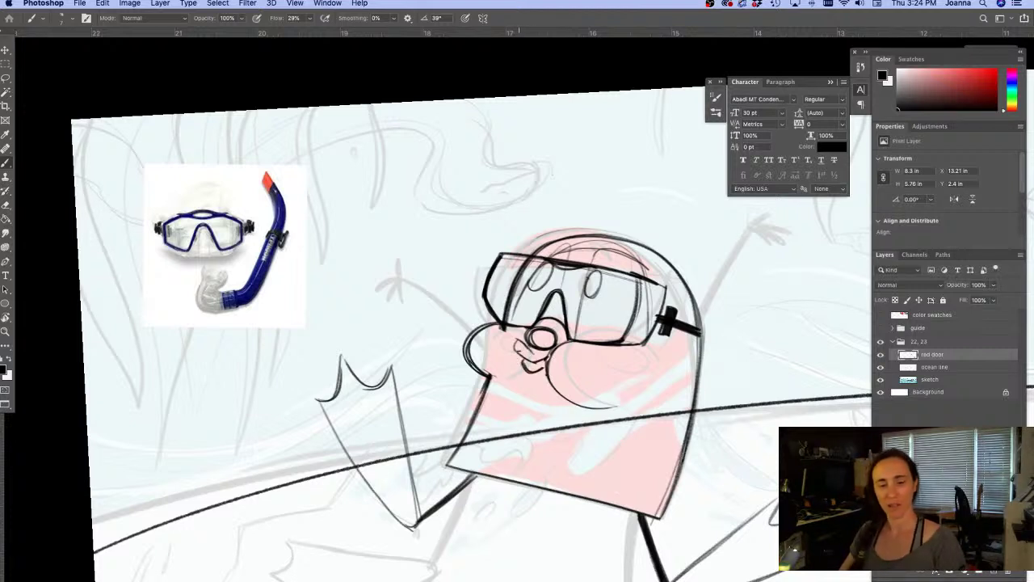
{"action": "key", "text": "e"}
{"action": "mouse_move", "coordinate": [530, 352]}
{"action": "left_mouse_down"}
{"action": "mouse_move", "coordinate": [509, 335]}
{"action": "mouse_move", "coordinate": [523, 350]}
{"action": "left_mouse_up"}
{"action": "key", "text": "b"}
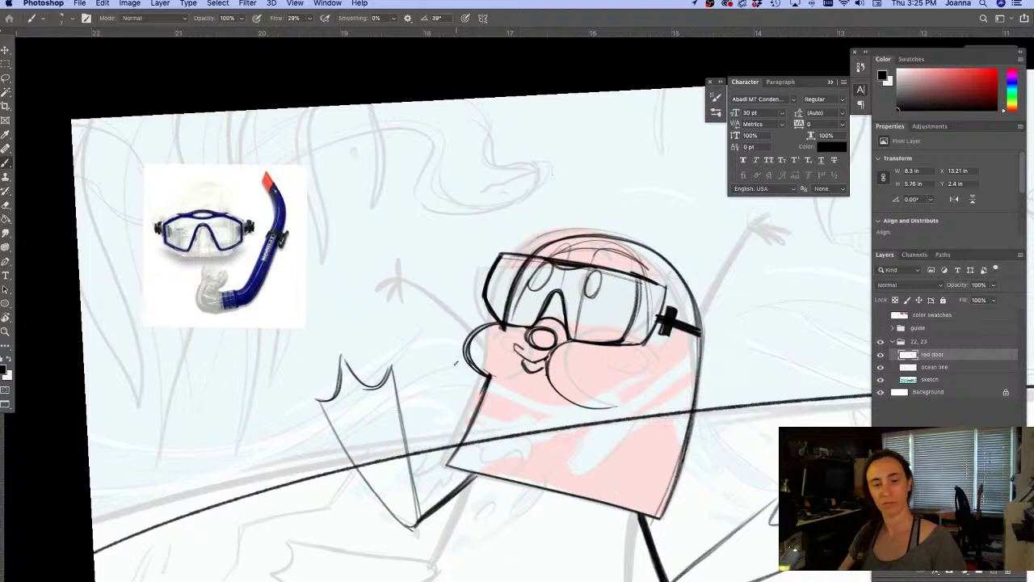
{"action": "left_click_drag", "start_coordinate": [578, 349], "coordinate": [585, 349]}
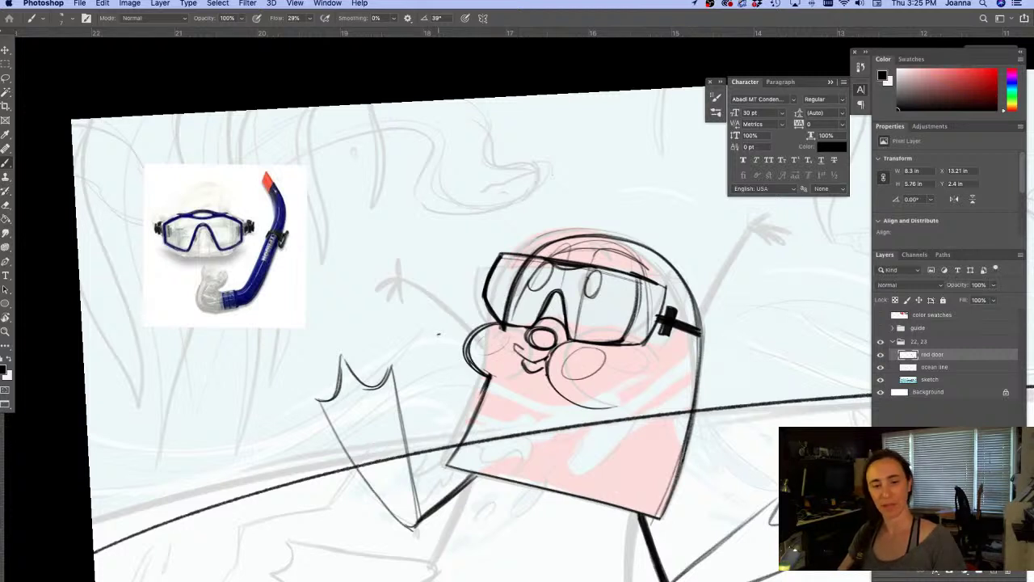
Erase the mask's top edge and the head curves above the eyes, and sketch a higher face arch with lens divider lines
{"action": "key", "text": "e"}
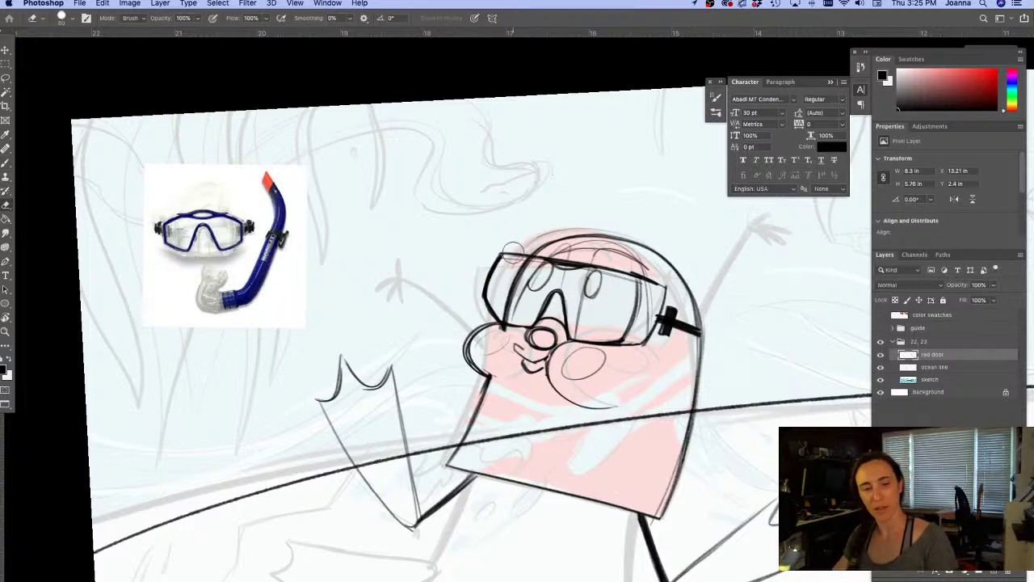
{"action": "mouse_move", "coordinate": [513, 249]}
{"action": "left_mouse_down"}
{"action": "mouse_move", "coordinate": [640, 286]}
{"action": "mouse_move", "coordinate": [550, 247]}
{"action": "left_mouse_up"}
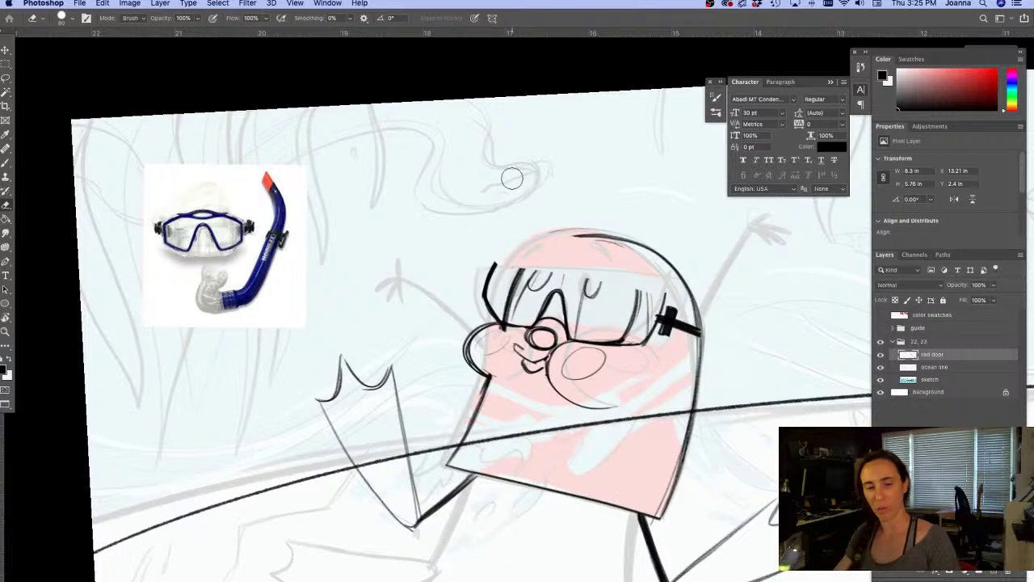
{"action": "key", "text": "b"}
{"action": "mouse_move", "coordinate": [650, 313]}
{"action": "left_mouse_down"}
{"action": "mouse_move", "coordinate": [607, 247]}
{"action": "mouse_move", "coordinate": [590, 245]}
{"action": "left_mouse_up"}
{"action": "left_click_drag", "start_coordinate": [594, 247], "coordinate": [572, 335]}
{"action": "mouse_move", "coordinate": [594, 250]}
{"action": "left_mouse_down"}
{"action": "mouse_move", "coordinate": [571, 336]}
{"action": "mouse_move", "coordinate": [571, 245]}
{"action": "mouse_move", "coordinate": [516, 292]}
{"action": "left_mouse_up"}
{"action": "left_click_drag", "start_coordinate": [556, 255], "coordinate": [507, 321]}
{"action": "left_click_drag", "start_coordinate": [570, 243], "coordinate": [565, 242]}
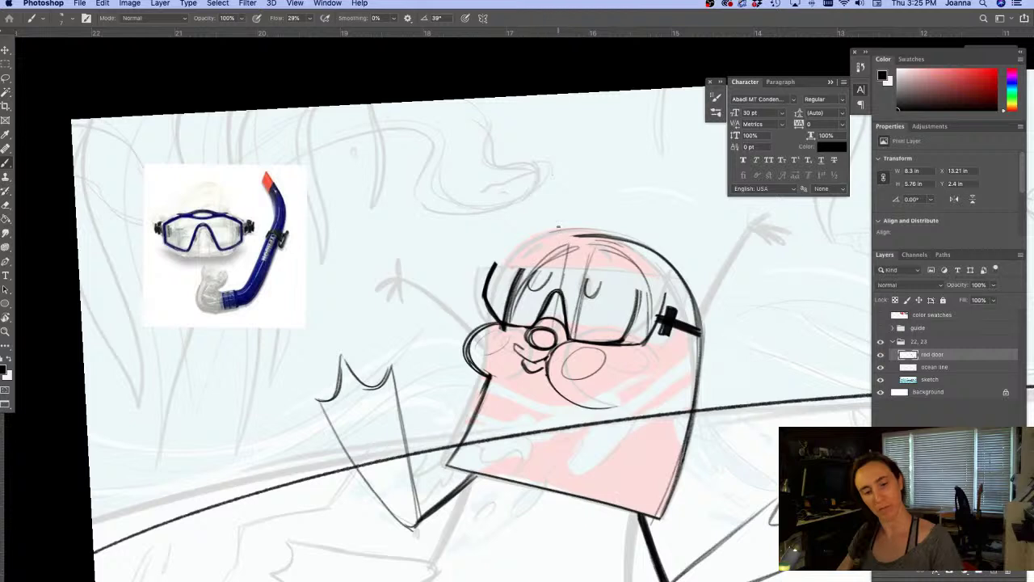
Ink the mask's far side edges higher up to the head outline and sketch a raised top edge across the forehead
{"action": "left_click_drag", "start_coordinate": [640, 306], "coordinate": [635, 334]}
{"action": "left_click_drag", "start_coordinate": [643, 244], "coordinate": [638, 307]}
{"action": "mouse_move", "coordinate": [639, 247]}
{"action": "left_mouse_down"}
{"action": "mouse_move", "coordinate": [624, 343]}
{"action": "mouse_move", "coordinate": [638, 294]}
{"action": "left_mouse_up"}
{"action": "left_click_drag", "start_coordinate": [635, 307], "coordinate": [630, 325]}
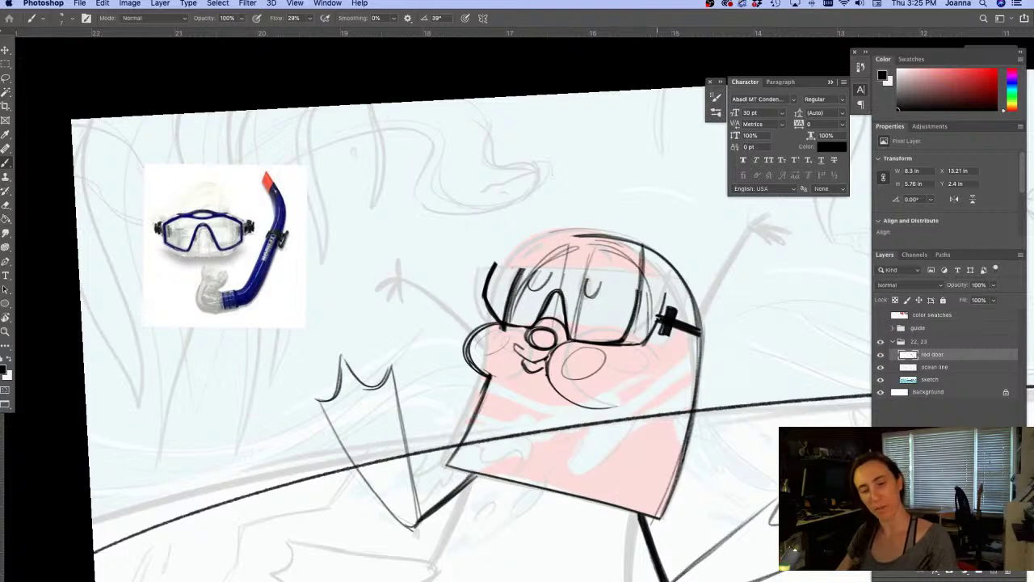
{"action": "mouse_move", "coordinate": [669, 255]}
{"action": "left_mouse_down"}
{"action": "mouse_move", "coordinate": [660, 312]}
{"action": "mouse_move", "coordinate": [663, 296]}
{"action": "left_mouse_up"}
{"action": "mouse_move", "coordinate": [664, 243]}
{"action": "left_mouse_down"}
{"action": "mouse_move", "coordinate": [635, 252]}
{"action": "mouse_move", "coordinate": [610, 236]}
{"action": "left_mouse_up"}
{"action": "mouse_move", "coordinate": [667, 254]}
{"action": "left_mouse_down"}
{"action": "mouse_move", "coordinate": [613, 235]}
{"action": "mouse_move", "coordinate": [506, 231]}
{"action": "left_mouse_up"}
{"action": "left_click_drag", "start_coordinate": [627, 230], "coordinate": [535, 236]}
{"action": "mouse_move", "coordinate": [667, 242]}
{"action": "left_mouse_down"}
{"action": "mouse_move", "coordinate": [527, 225]}
{"action": "mouse_move", "coordinate": [488, 296]}
{"action": "mouse_move", "coordinate": [555, 245]}
{"action": "left_mouse_up"}
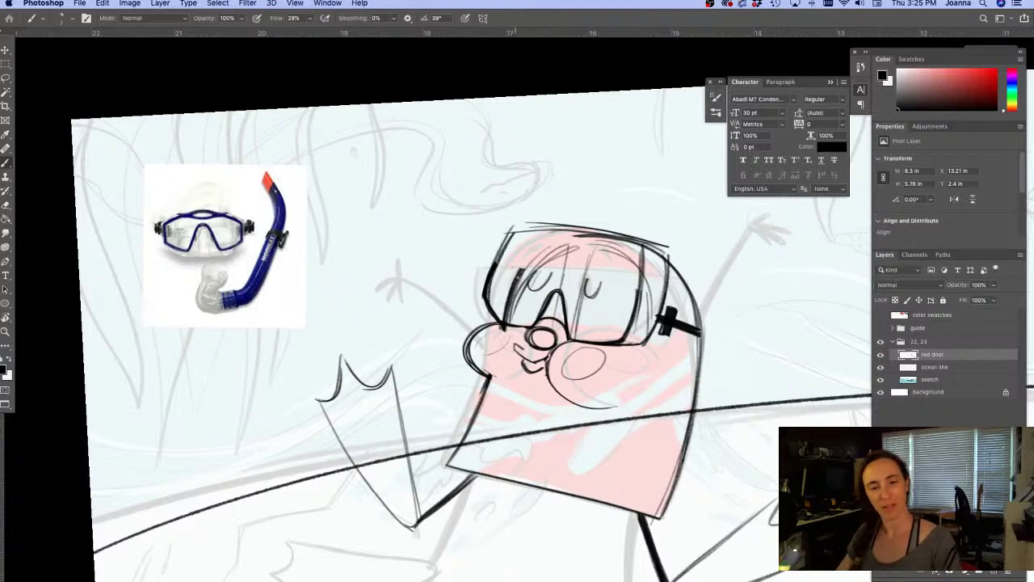
Ink a bold arch over the eyes as the upper rim of the mask's face opening
{"action": "left_click_drag", "start_coordinate": [517, 279], "coordinate": [559, 244]}
{"action": "left_click_drag", "start_coordinate": [559, 244], "coordinate": [610, 234]}
{"action": "left_click_drag", "start_coordinate": [516, 277], "coordinate": [578, 238]}
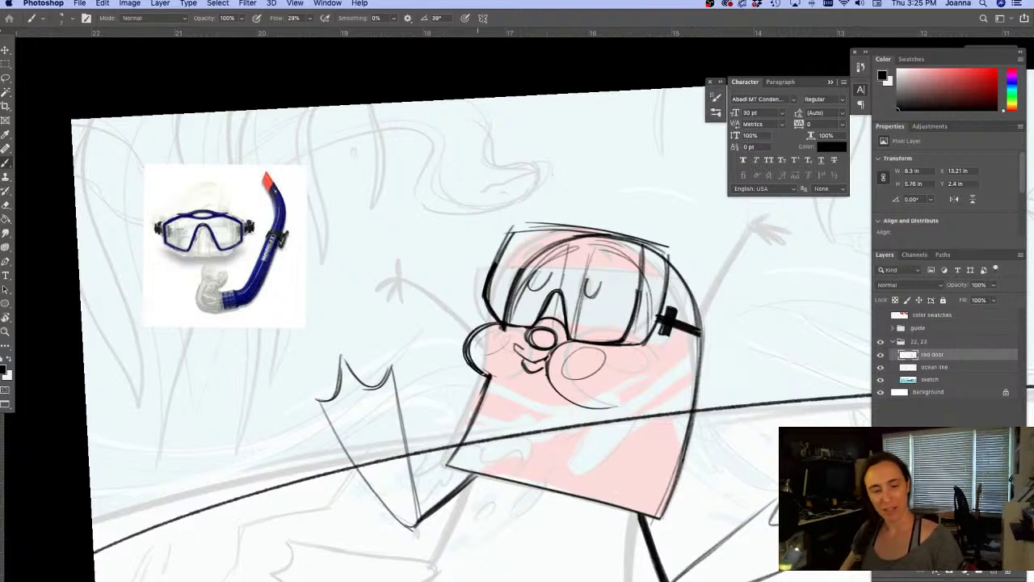
Clean up the small cheek's outer line and thicken the outline of the large cheek
{"action": "key", "text": "e"}
{"action": "mouse_move", "coordinate": [496, 369]}
{"action": "left_mouse_down"}
{"action": "mouse_move", "coordinate": [488, 352]}
{"action": "mouse_move", "coordinate": [469, 361]}
{"action": "left_mouse_up"}
{"action": "key", "text": "b"}
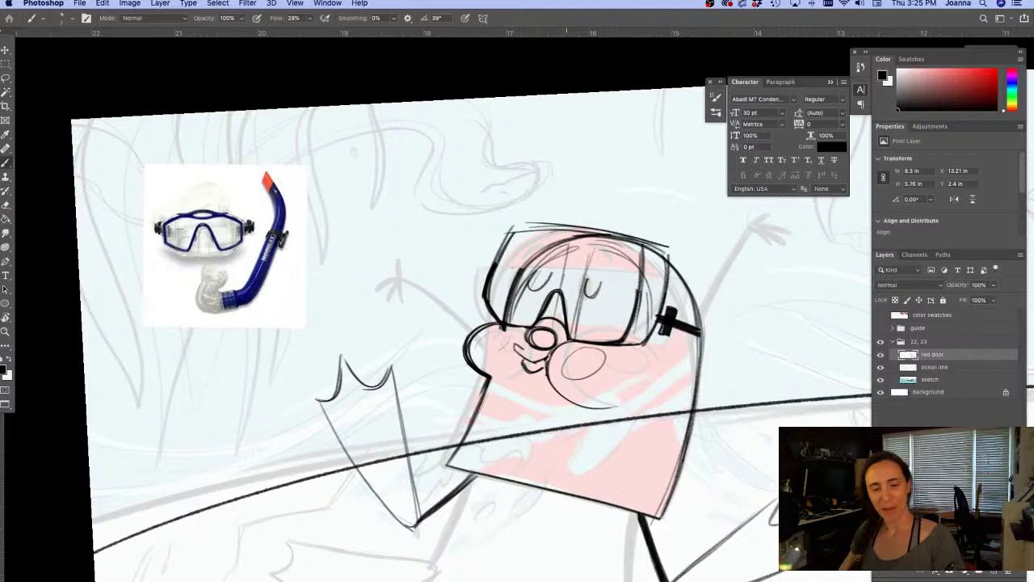
{"action": "mouse_move", "coordinate": [566, 341]}
{"action": "left_mouse_down"}
{"action": "mouse_move", "coordinate": [546, 376]}
{"action": "mouse_move", "coordinate": [614, 407]}
{"action": "mouse_move", "coordinate": [552, 359]}
{"action": "left_mouse_up"}
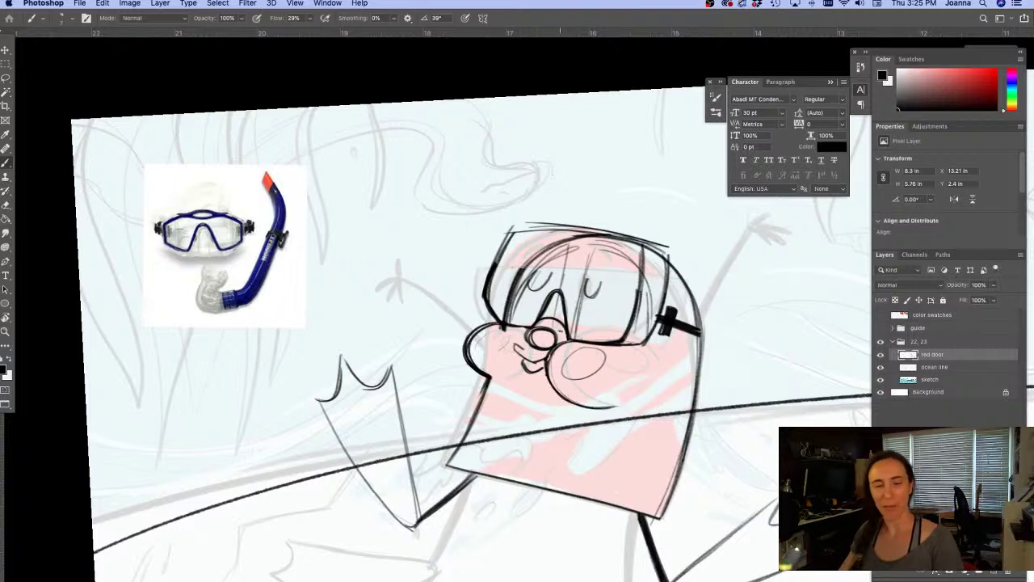
Erase the stray sketch lines above the mask's raised top edge
{"action": "key", "text": "e"}
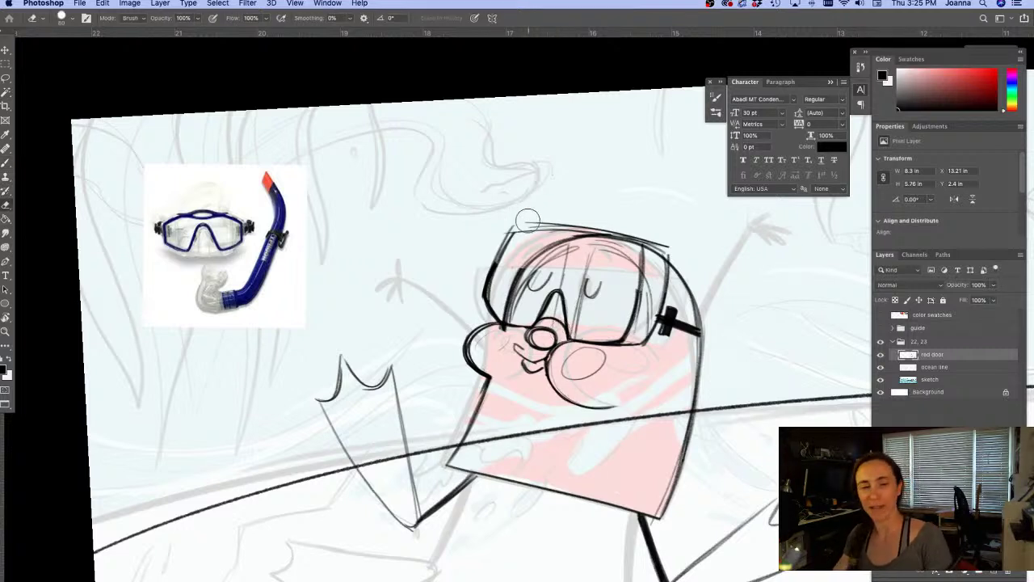
{"action": "left_click_drag", "start_coordinate": [522, 213], "coordinate": [678, 244]}
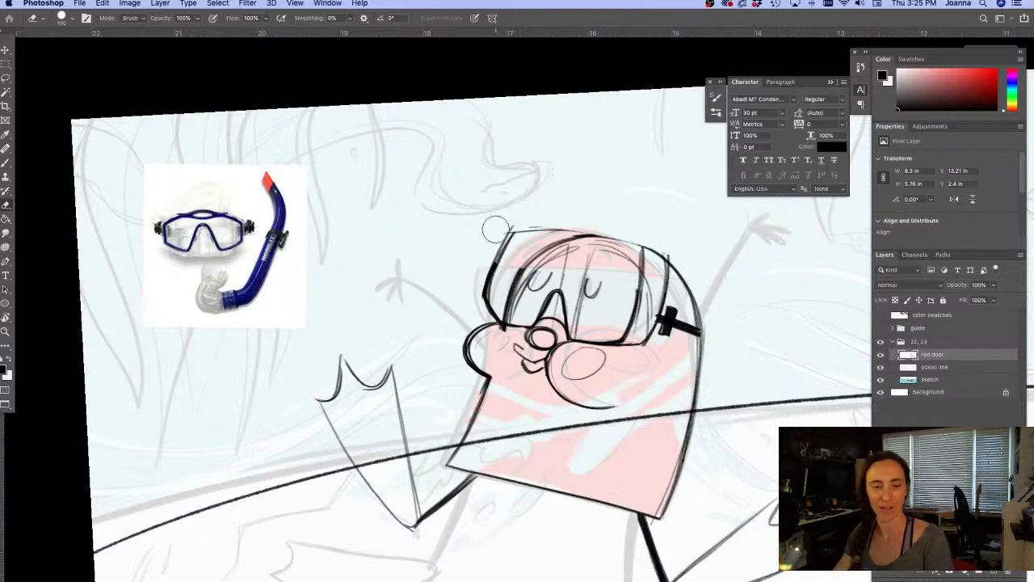
{"action": "key", "text": "["}
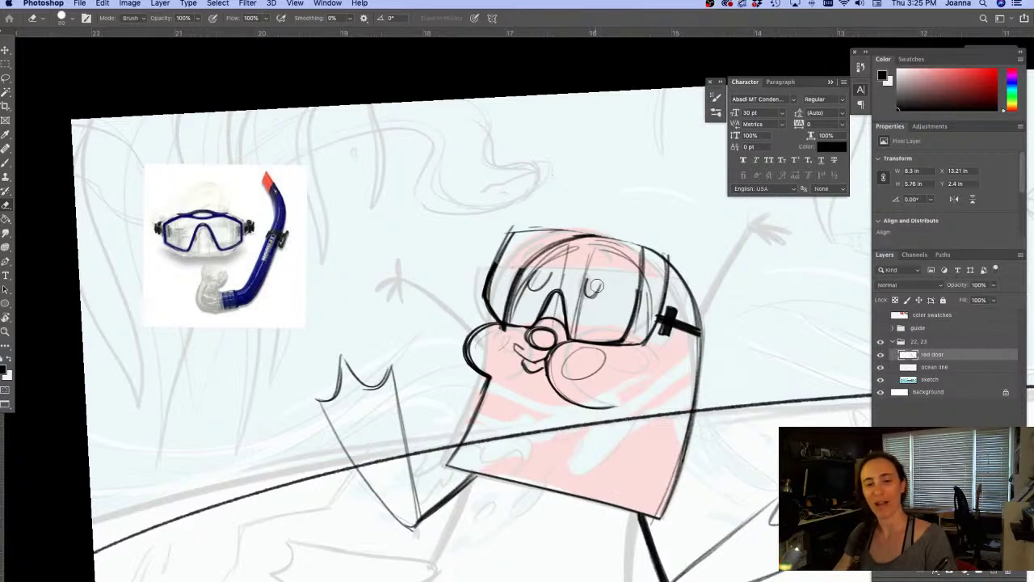
Clean up the eye by the large cheek, and complete both eyes as tall ovals inside the mask
{"action": "mouse_move", "coordinate": [597, 287]}
{"action": "left_mouse_down"}
{"action": "mouse_move", "coordinate": [595, 277]}
{"action": "mouse_move", "coordinate": [585, 299]}
{"action": "mouse_move", "coordinate": [608, 297]}
{"action": "mouse_move", "coordinate": [601, 274]}
{"action": "mouse_move", "coordinate": [607, 302]}
{"action": "left_mouse_up"}
{"action": "key", "text": "b"}
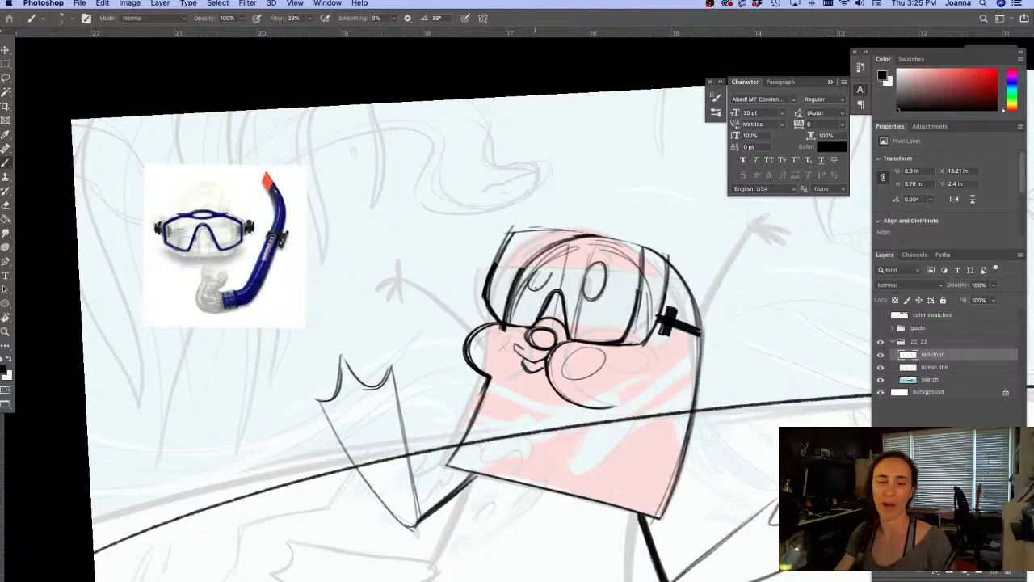
{"action": "left_click_drag", "start_coordinate": [536, 260], "coordinate": [572, 338]}
{"action": "left_click_drag", "start_coordinate": [582, 267], "coordinate": [589, 289]}
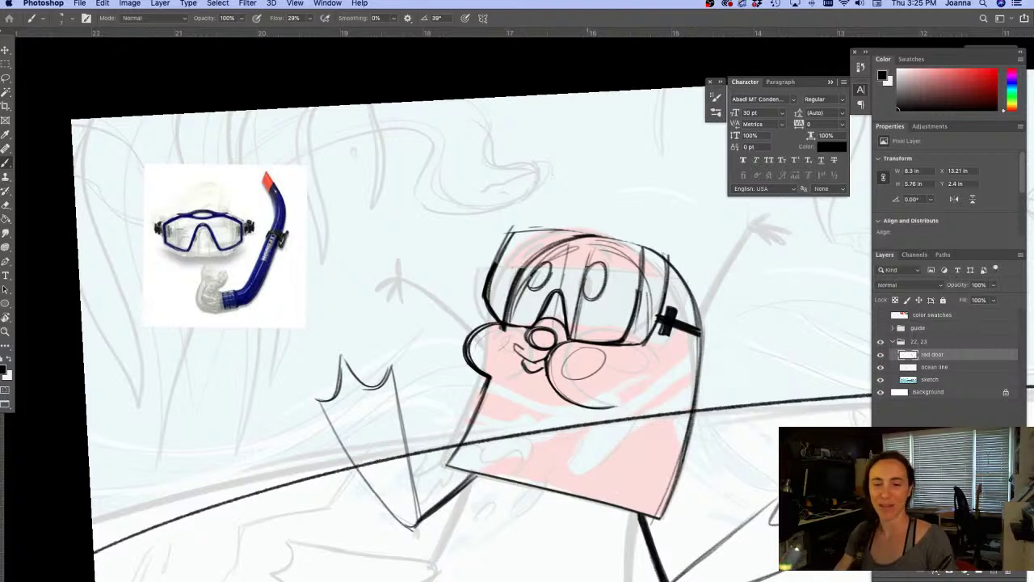
Ink the rounded outer frame of the lens around the eye above the large cheek
{"action": "mouse_move", "coordinate": [597, 249]}
{"action": "left_mouse_down"}
{"action": "mouse_move", "coordinate": [620, 250]}
{"action": "mouse_move", "coordinate": [646, 340]}
{"action": "left_mouse_up"}
{"action": "left_click_drag", "start_coordinate": [635, 268], "coordinate": [648, 340]}
{"action": "left_click_drag", "start_coordinate": [648, 304], "coordinate": [597, 247]}
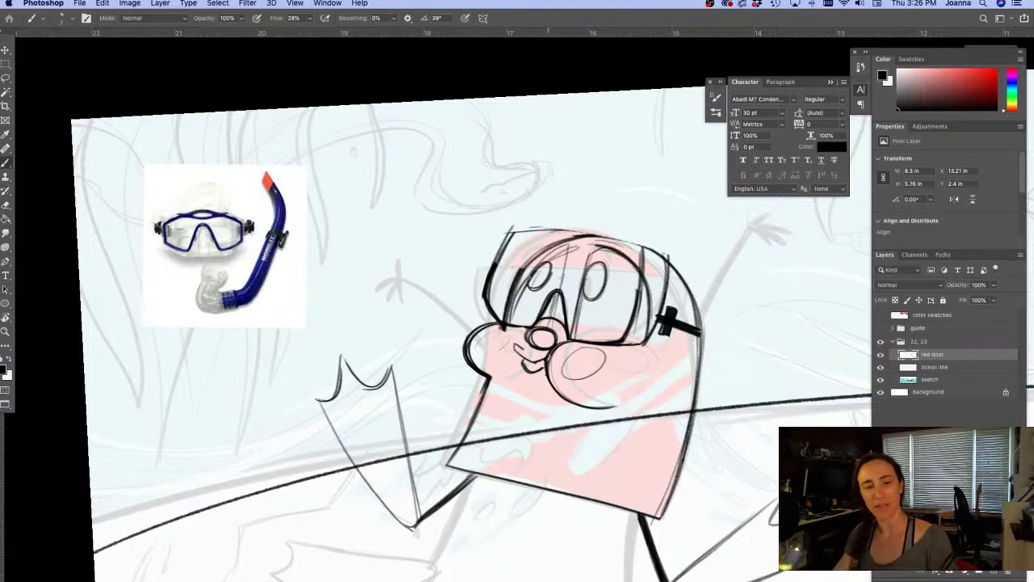
Erase and redraw the narrow lens frame around the eye above the small cheek, and darken the wider lens's inner edge
{"action": "key", "text": "e"}
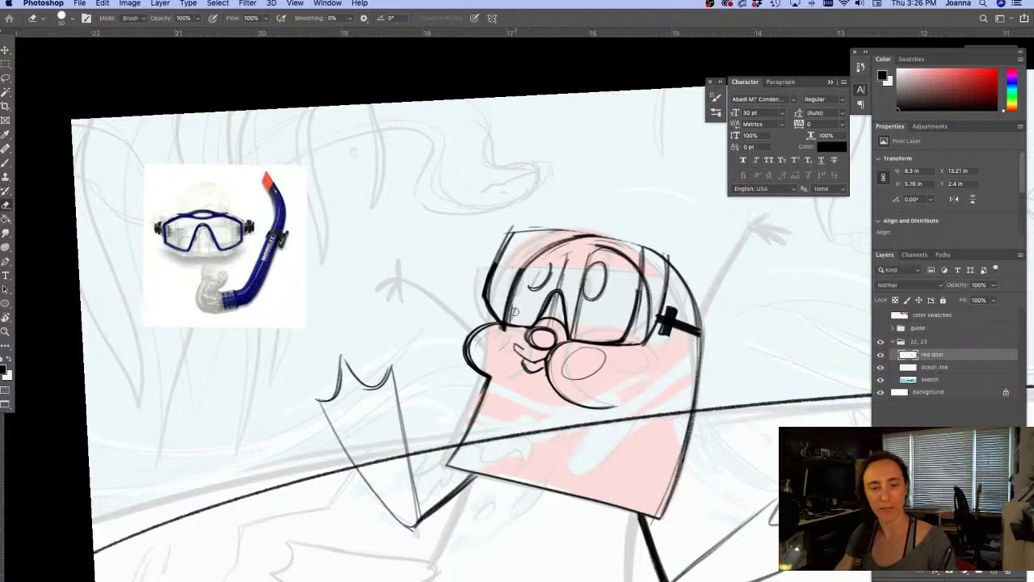
{"action": "key", "text": "b"}
{"action": "mouse_move", "coordinate": [569, 251]}
{"action": "left_mouse_down"}
{"action": "mouse_move", "coordinate": [560, 293]}
{"action": "mouse_move", "coordinate": [535, 268]}
{"action": "mouse_move", "coordinate": [514, 319]}
{"action": "left_mouse_up"}
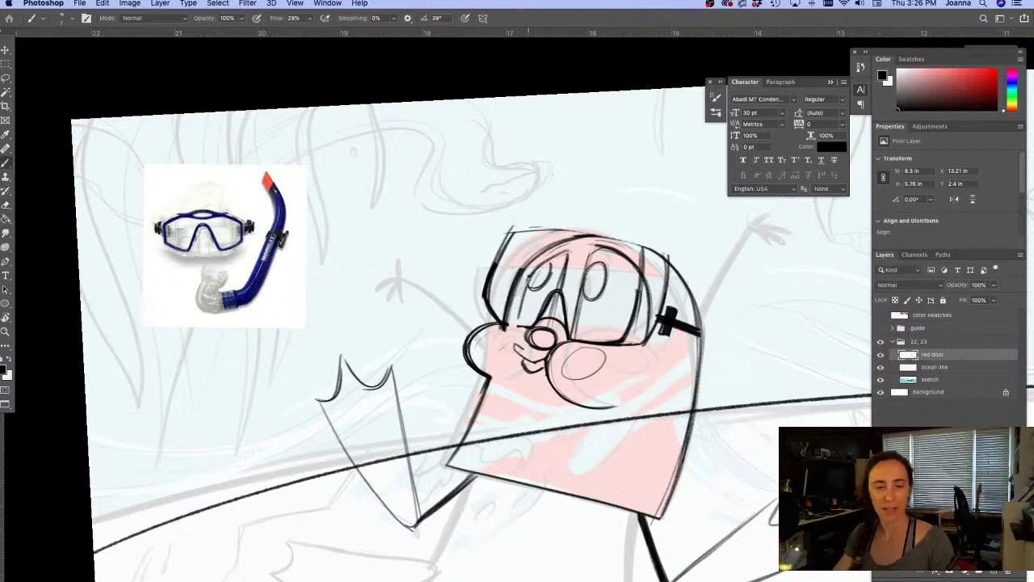
{"action": "left_click_drag", "start_coordinate": [529, 278], "coordinate": [512, 322]}
{"action": "left_click_drag", "start_coordinate": [590, 246], "coordinate": [583, 271]}
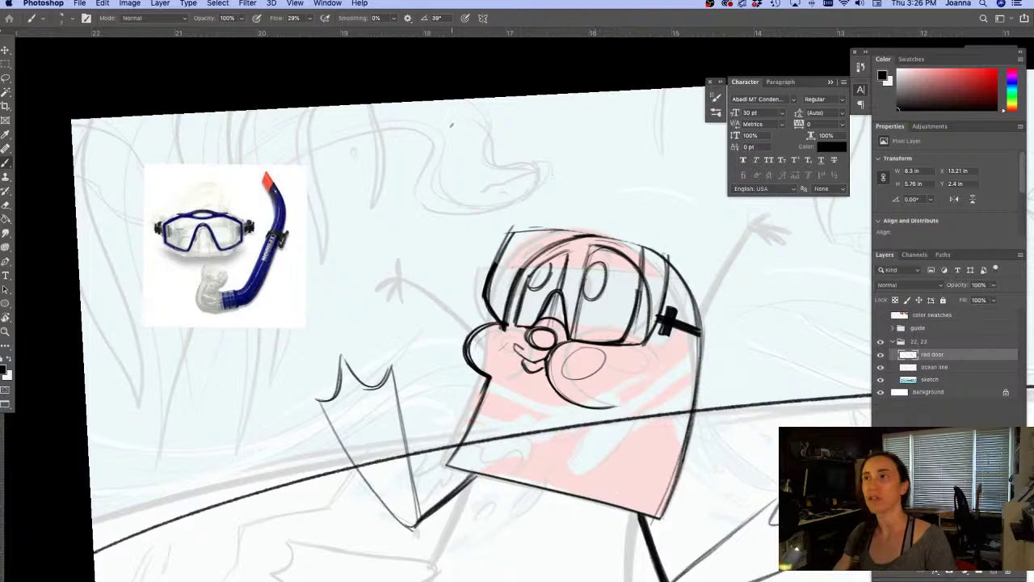
{"action": "key", "text": "Tab"}
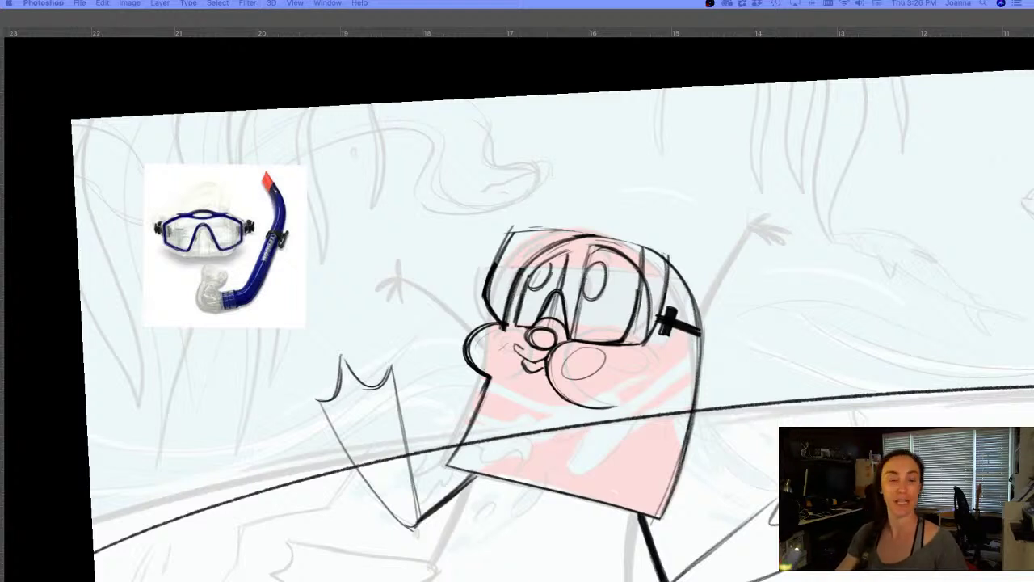
{"action": "key", "text": "Tab"}
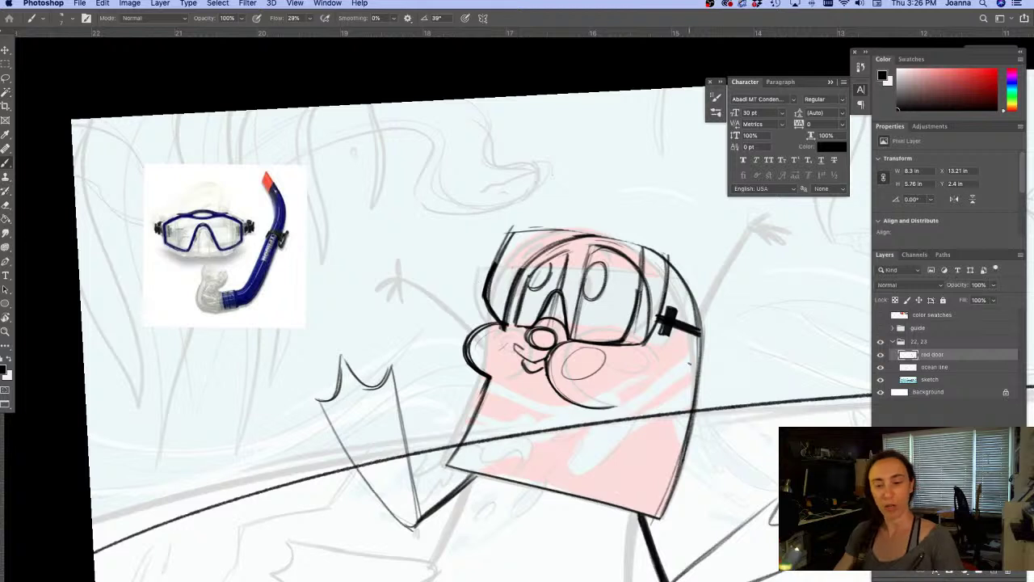
Ink the raised arm beside the mask strap as two tapering lines from the body to the wrist
{"action": "mouse_move", "coordinate": [680, 374]}
{"action": "left_mouse_down"}
{"action": "mouse_move", "coordinate": [753, 239]}
{"action": "mouse_move", "coordinate": [680, 374]}
{"action": "left_mouse_up"}
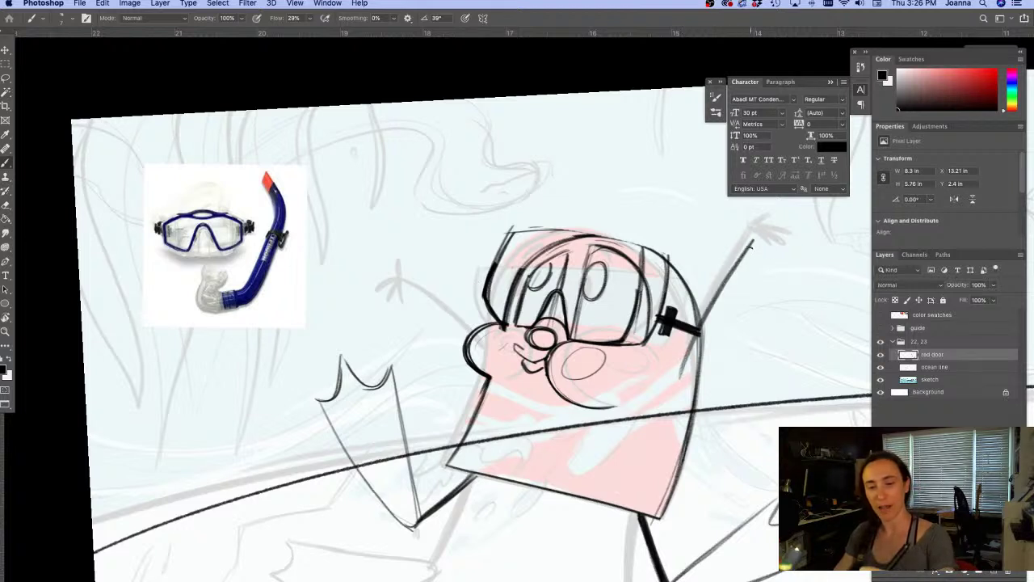
{"action": "left_click_drag", "start_coordinate": [753, 241], "coordinate": [692, 374]}
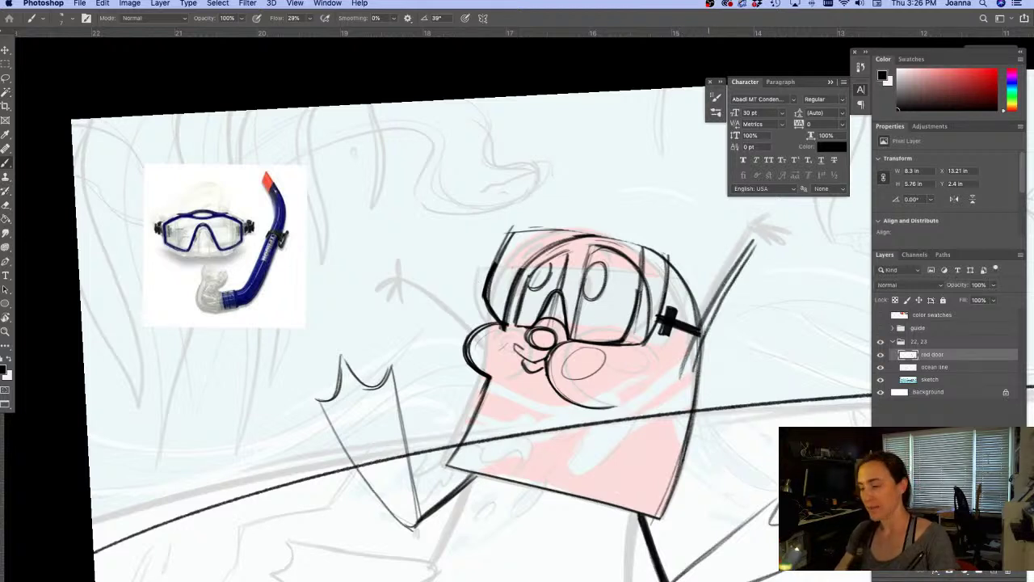
{"action": "key", "text": "super+z"}
{"action": "left_click_drag", "start_coordinate": [754, 240], "coordinate": [716, 311]}
{"action": "left_click_drag", "start_coordinate": [740, 269], "coordinate": [700, 351]}
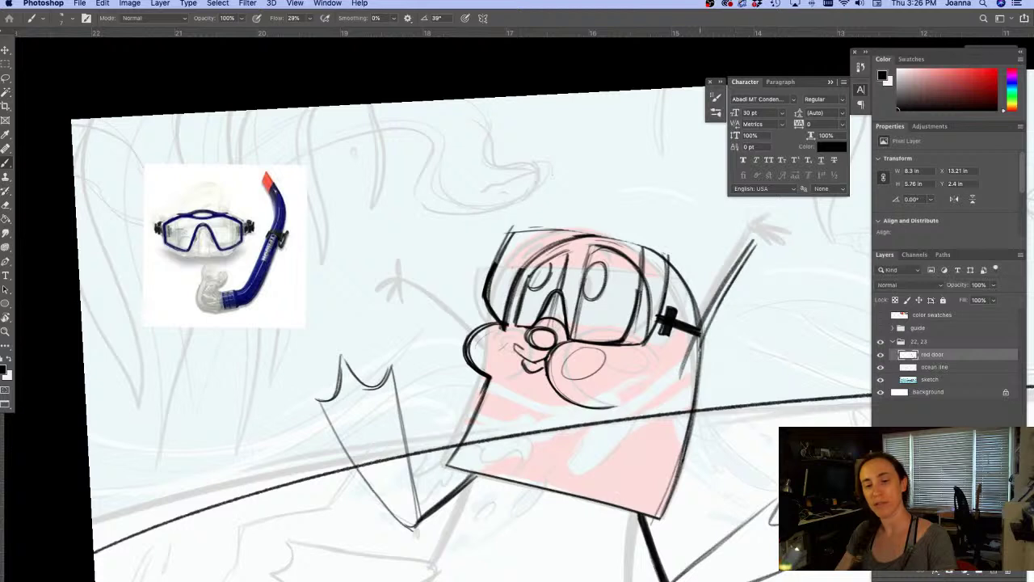
{"action": "mouse_move", "coordinate": [716, 316]}
{"action": "left_mouse_down"}
{"action": "mouse_move", "coordinate": [681, 380]}
{"action": "mouse_move", "coordinate": [708, 311]}
{"action": "left_mouse_up"}
{"action": "left_click_drag", "start_coordinate": [757, 245], "coordinate": [721, 300]}
Ink the open hand with spread fingers at the end of the arm beside the strap
{"action": "mouse_move", "coordinate": [766, 217]}
{"action": "left_mouse_down"}
{"action": "mouse_move", "coordinate": [754, 241]}
{"action": "mouse_move", "coordinate": [766, 236]}
{"action": "mouse_move", "coordinate": [766, 257]}
{"action": "mouse_move", "coordinate": [780, 243]}
{"action": "mouse_move", "coordinate": [786, 257]}
{"action": "mouse_move", "coordinate": [787, 237]}
{"action": "left_mouse_up"}
{"action": "left_click_drag", "start_coordinate": [756, 234], "coordinate": [769, 240]}
{"action": "left_click_drag", "start_coordinate": [753, 235], "coordinate": [765, 245]}
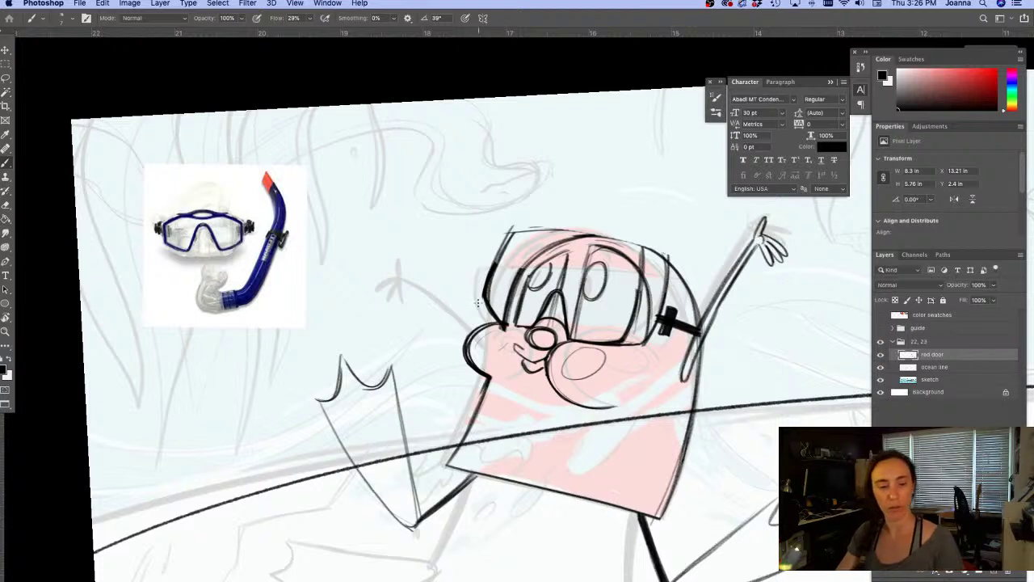
Ink the other arm raised steeply beside the small cheek, ending in an open hand with spread fingers
{"action": "left_click_drag", "start_coordinate": [450, 229], "coordinate": [485, 321]}
{"action": "mouse_move", "coordinate": [444, 221]}
{"action": "left_mouse_down"}
{"action": "mouse_move", "coordinate": [484, 319]}
{"action": "mouse_move", "coordinate": [483, 293]}
{"action": "left_mouse_up"}
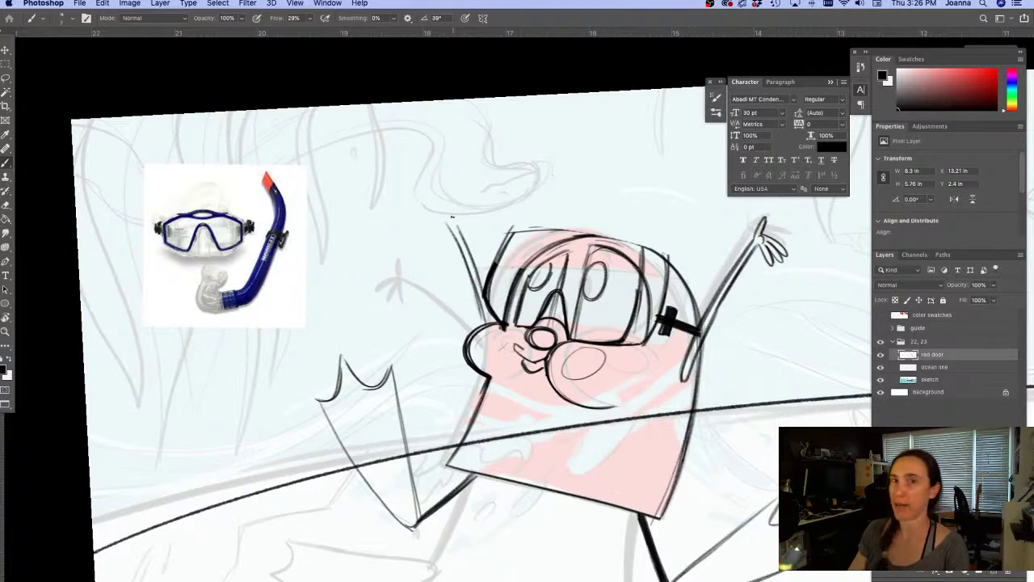
{"action": "mouse_move", "coordinate": [457, 219]}
{"action": "left_mouse_down"}
{"action": "mouse_move", "coordinate": [454, 204]}
{"action": "mouse_move", "coordinate": [424, 239]}
{"action": "mouse_move", "coordinate": [449, 228]}
{"action": "mouse_move", "coordinate": [412, 232]}
{"action": "mouse_move", "coordinate": [416, 223]}
{"action": "left_mouse_up"}
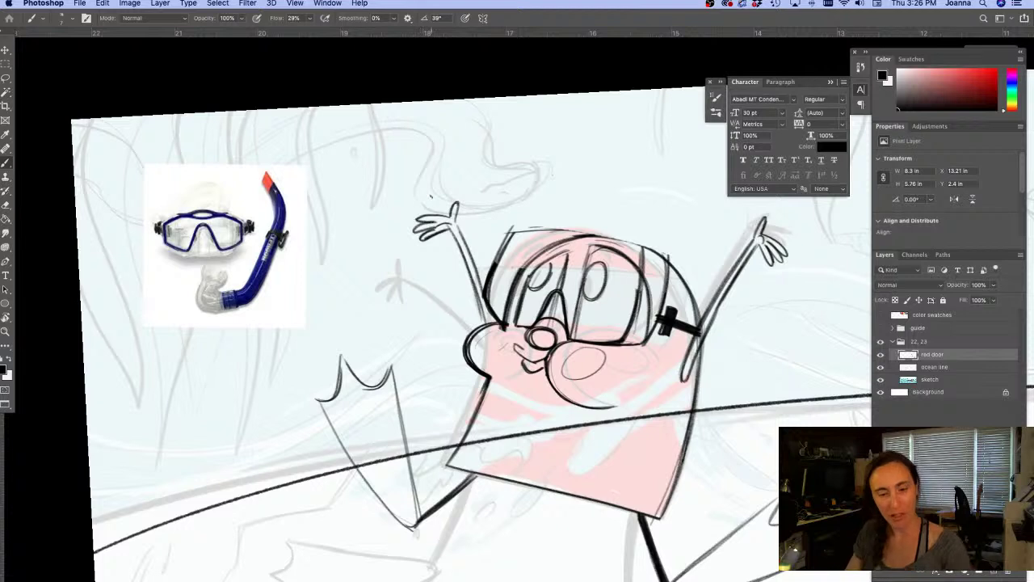
{"action": "left_click_drag", "start_coordinate": [483, 303], "coordinate": [495, 326]}
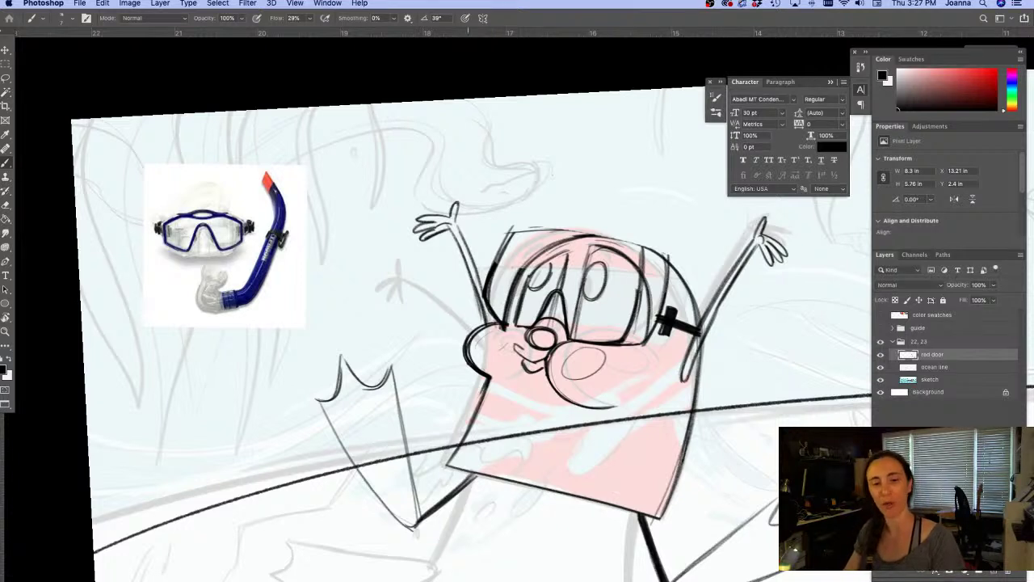
Ink the mask's top edge as one bold, slightly curved line between its two upper corners
{"action": "left_click_drag", "start_coordinate": [511, 229], "coordinate": [669, 257]}
{"action": "mouse_move", "coordinate": [575, 231]}
{"action": "left_mouse_down"}
{"action": "mouse_move", "coordinate": [519, 232]}
{"action": "mouse_move", "coordinate": [629, 244]}
{"action": "mouse_move", "coordinate": [621, 240]}
{"action": "left_mouse_up"}
{"action": "left_click_drag", "start_coordinate": [664, 254], "coordinate": [597, 237]}
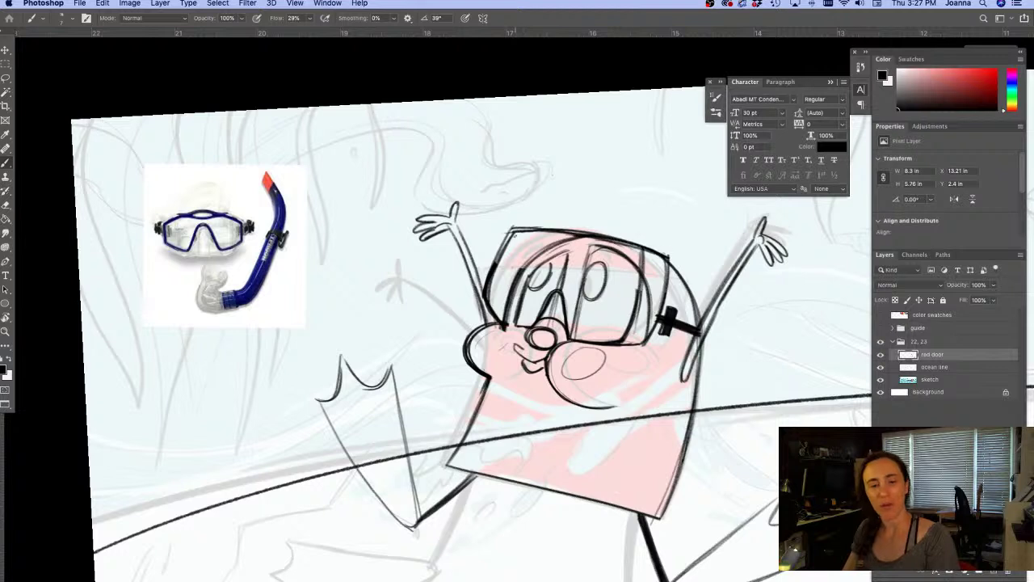
Darken the upper line of the small cheek and fill both oval eyes with black
{"action": "left_click_drag", "start_coordinate": [522, 327], "coordinate": [493, 324]}
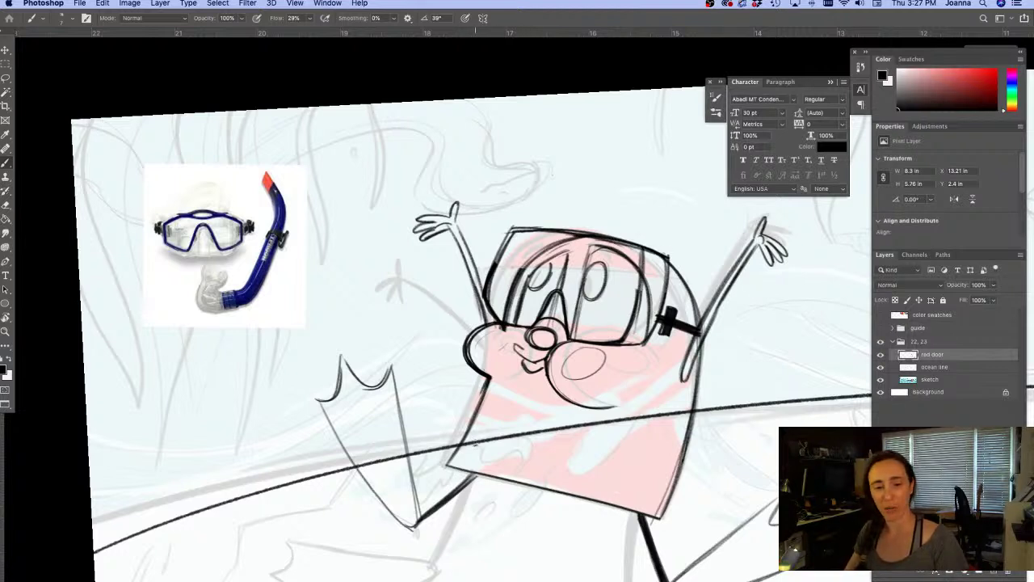
{"action": "mouse_move", "coordinate": [546, 275]}
{"action": "left_mouse_down"}
{"action": "mouse_move", "coordinate": [534, 274]}
{"action": "mouse_move", "coordinate": [552, 267]}
{"action": "mouse_move", "coordinate": [599, 283]}
{"action": "mouse_move", "coordinate": [531, 280]}
{"action": "mouse_move", "coordinate": [561, 286]}
{"action": "mouse_move", "coordinate": [549, 323]}
{"action": "left_mouse_up"}
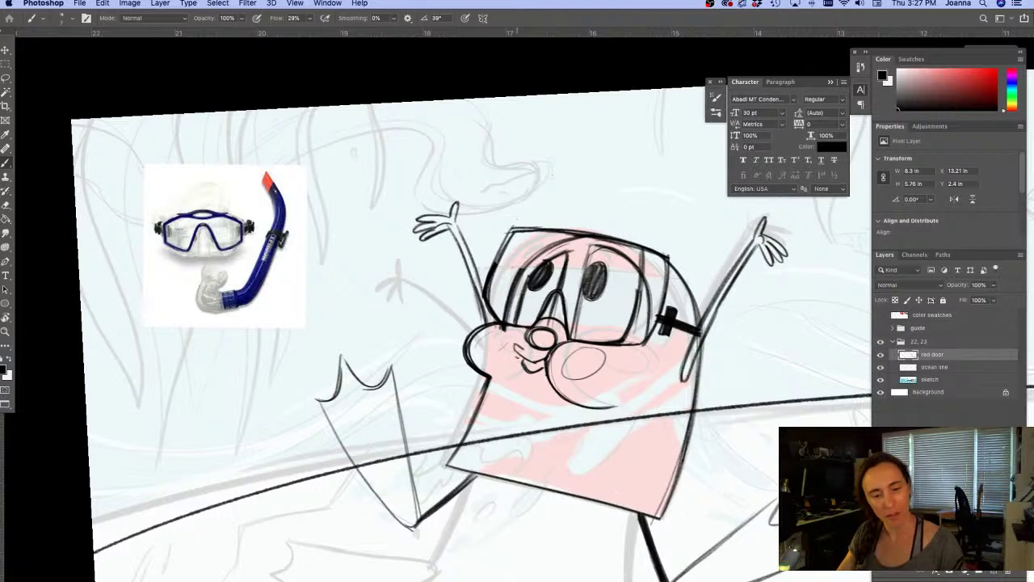
{"action": "mouse_move", "coordinate": [525, 230]}
{"action": "left_mouse_down"}
{"action": "mouse_move", "coordinate": [541, 143]}
{"action": "mouse_move", "coordinate": [523, 167]}
{"action": "left_mouse_up"}
{"action": "key", "text": "super+z"}
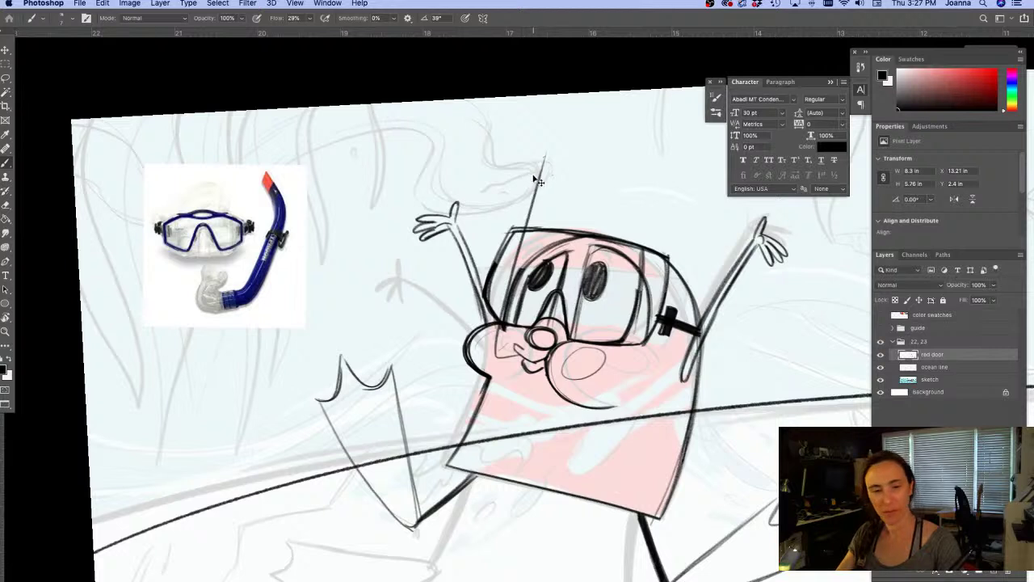
{"action": "key", "text": "super+z"}
{"action": "mouse_move", "coordinate": [554, 183]}
{"action": "left_mouse_down"}
{"action": "mouse_move", "coordinate": [500, 320]}
{"action": "mouse_move", "coordinate": [518, 355]}
{"action": "left_mouse_up"}
{"action": "key", "text": "super+z"}
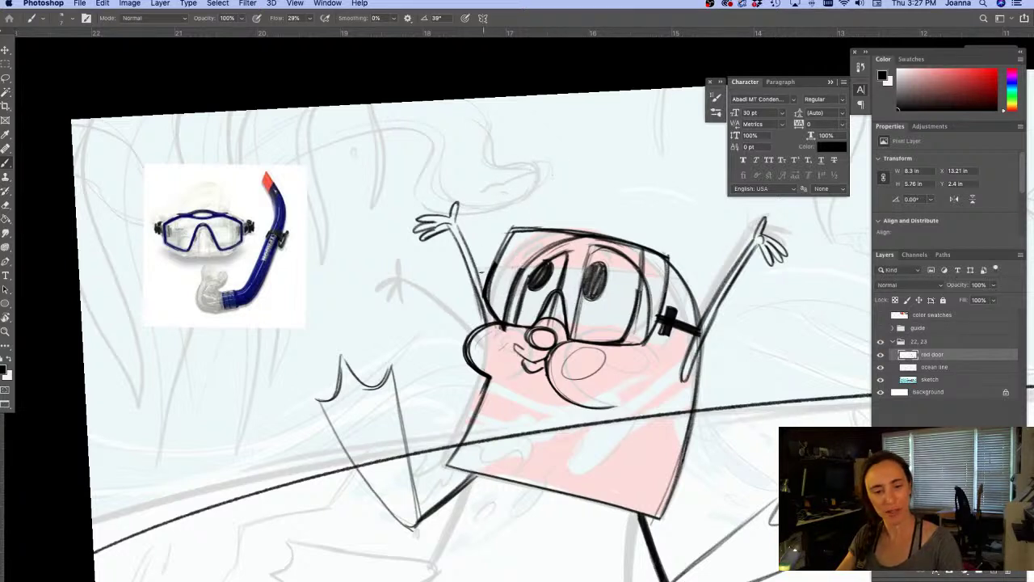
Sketch an upright snorkel from the mouth past the mask's corner, and ink its angled tip and the tube's two sides
{"action": "left_click_drag", "start_coordinate": [510, 176], "coordinate": [517, 354]}
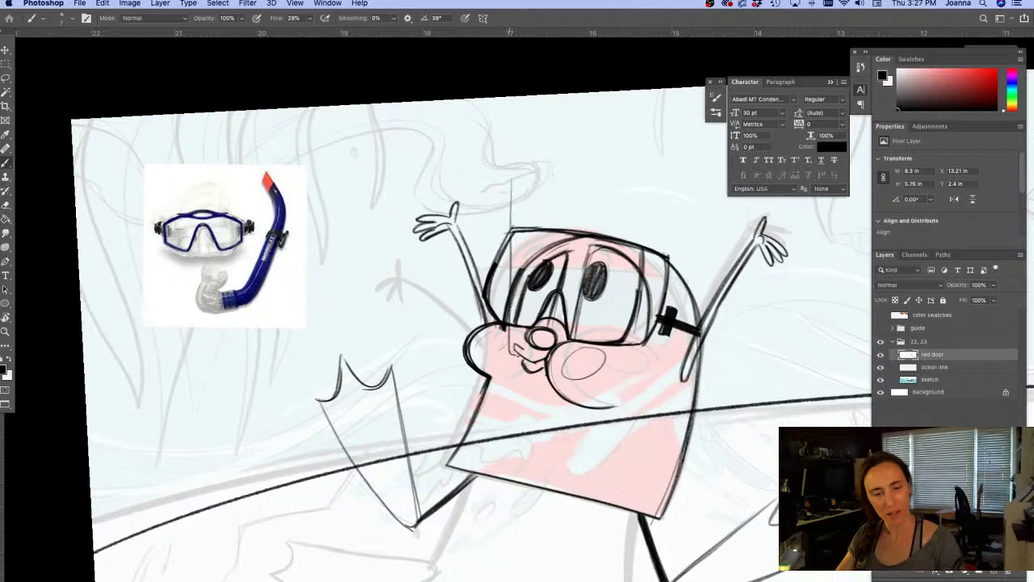
{"action": "mouse_move", "coordinate": [492, 194]}
{"action": "left_mouse_down"}
{"action": "mouse_move", "coordinate": [495, 360]}
{"action": "mouse_move", "coordinate": [524, 368]}
{"action": "left_mouse_up"}
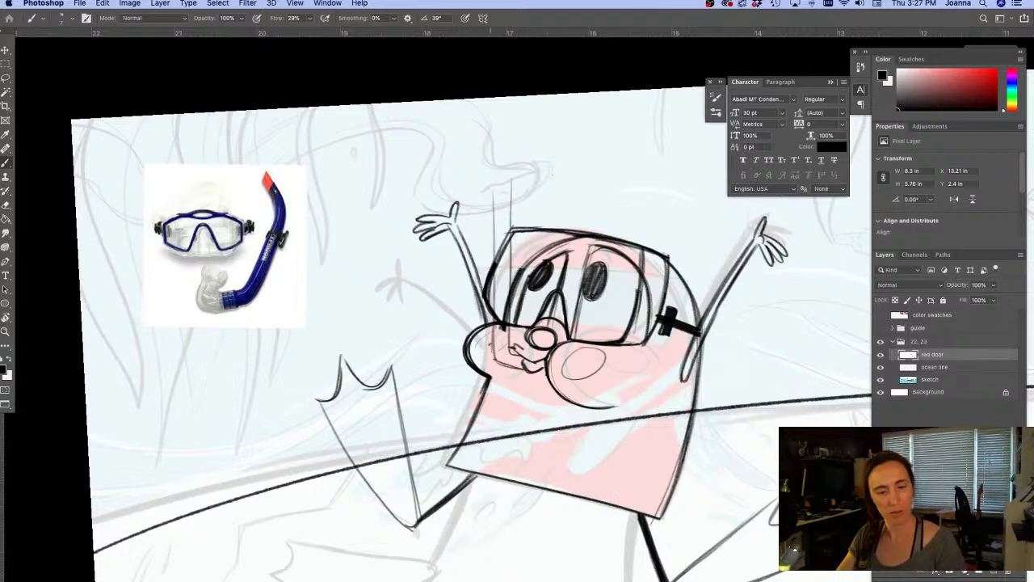
{"action": "left_click_drag", "start_coordinate": [527, 168], "coordinate": [491, 214]}
{"action": "mouse_move", "coordinate": [529, 171]}
{"action": "left_mouse_down"}
{"action": "mouse_move", "coordinate": [509, 213]}
{"action": "mouse_move", "coordinate": [509, 299]}
{"action": "left_mouse_up"}
{"action": "left_click_drag", "start_coordinate": [510, 238], "coordinate": [509, 355]}
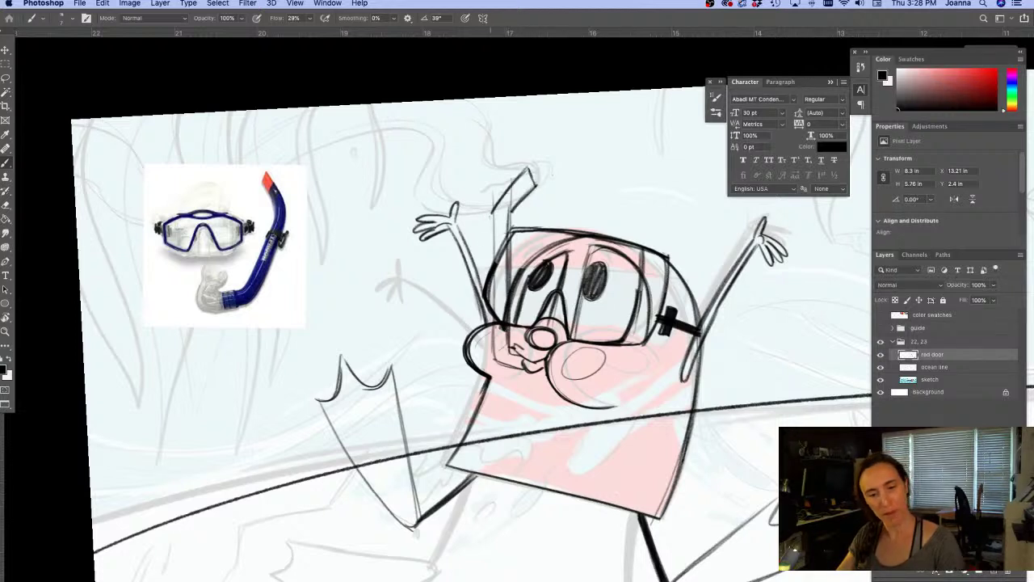
{"action": "left_click_drag", "start_coordinate": [489, 212], "coordinate": [492, 355]}
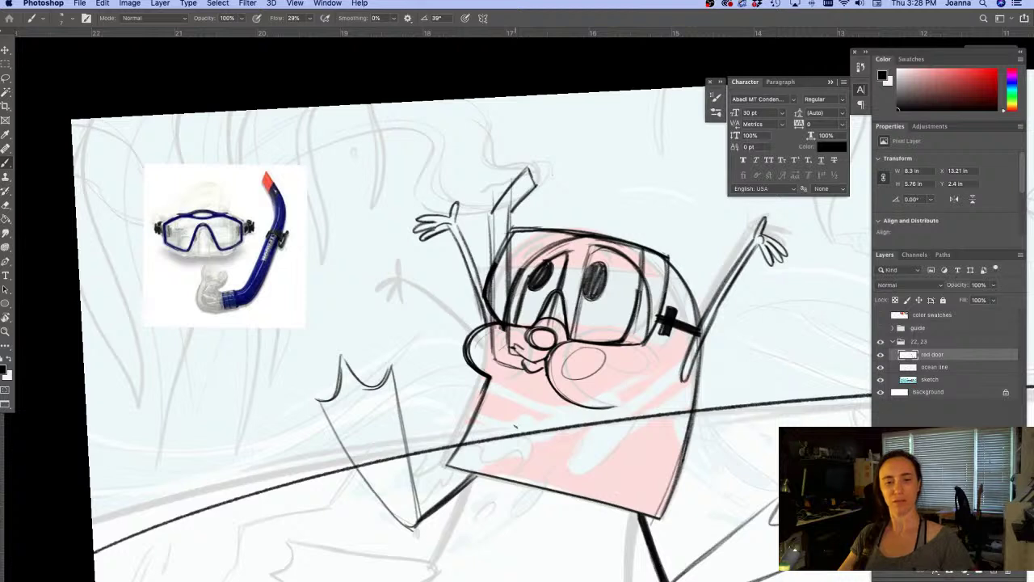
Ink a loose trail of round air bubbles in decreasing sizes between the snorkel's tip and the red swimmer's mask
{"action": "left_click_drag", "start_coordinate": [565, 144], "coordinate": [563, 143]}
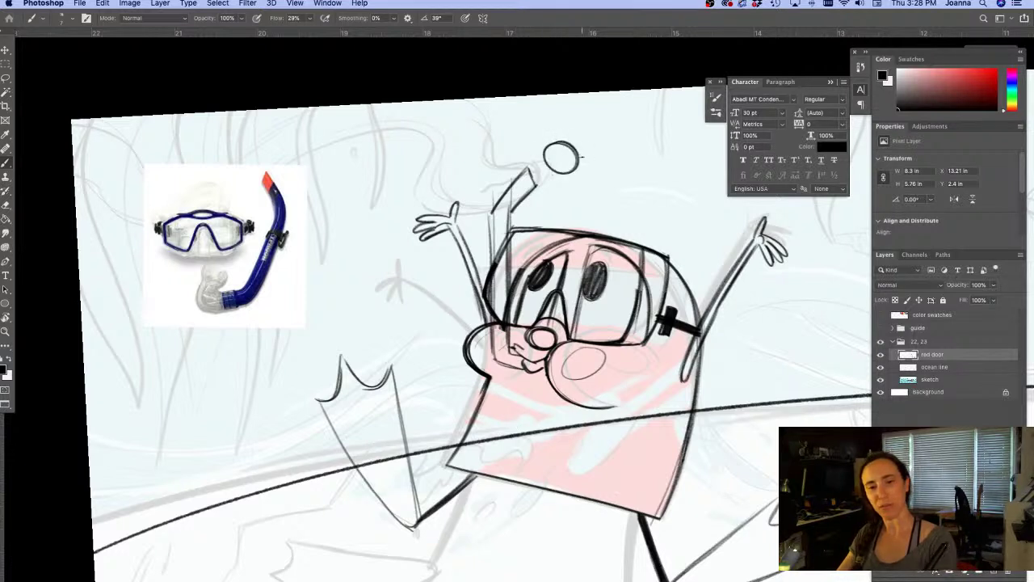
{"action": "mouse_move", "coordinate": [607, 171]}
{"action": "left_mouse_down"}
{"action": "mouse_move", "coordinate": [619, 187]}
{"action": "mouse_move", "coordinate": [611, 171]}
{"action": "left_mouse_up"}
{"action": "left_click_drag", "start_coordinate": [608, 207], "coordinate": [581, 203]}
{"action": "left_click_drag", "start_coordinate": [609, 225], "coordinate": [607, 226]}
Ink a small rounded foot opening near the ankle end of each of the red swimmer's flippers
{"action": "left_click_drag", "start_coordinate": [387, 488], "coordinate": [404, 402]}
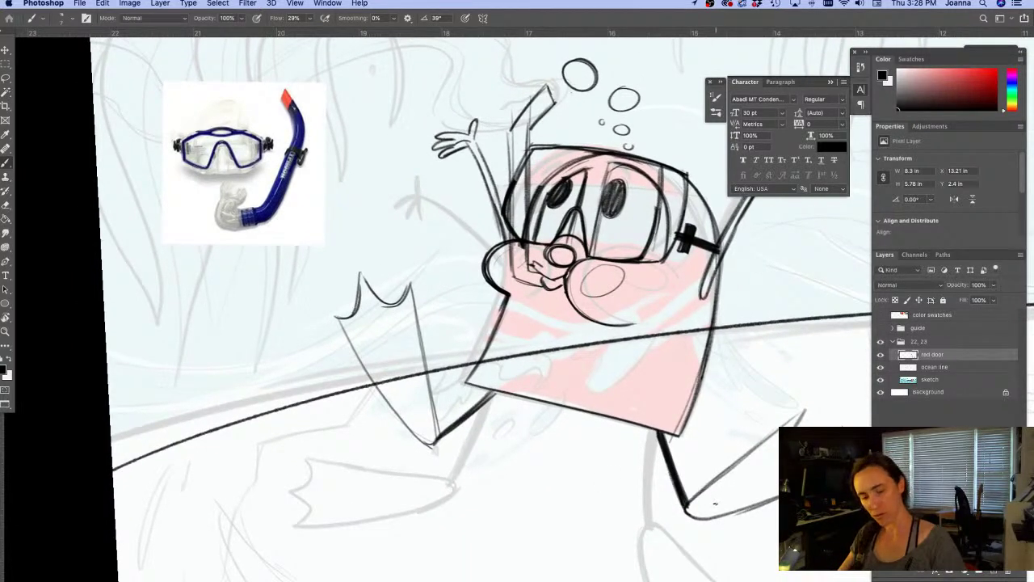
{"action": "mouse_move", "coordinate": [712, 492]}
{"action": "left_mouse_down"}
{"action": "mouse_move", "coordinate": [697, 509]}
{"action": "mouse_move", "coordinate": [724, 509]}
{"action": "left_mouse_up"}
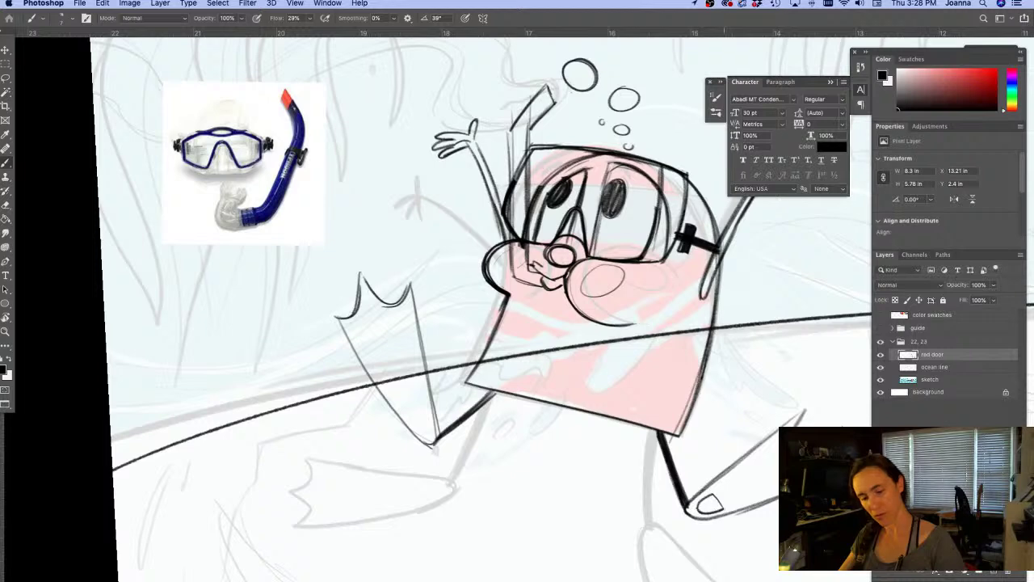
{"action": "mouse_move", "coordinate": [422, 410]}
{"action": "left_mouse_down"}
{"action": "mouse_move", "coordinate": [408, 418]}
{"action": "mouse_move", "coordinate": [428, 430]}
{"action": "mouse_move", "coordinate": [423, 411]}
{"action": "left_mouse_up"}
{"action": "mouse_move", "coordinate": [353, 449]}
{"action": "left_mouse_down"}
{"action": "mouse_move", "coordinate": [336, 437]}
{"action": "mouse_move", "coordinate": [361, 386]}
{"action": "left_mouse_up"}
Rotate the canvas view back to level and hide the sketch layer to check the ink lines alone
{"action": "key", "text": "r"}
{"action": "mouse_move", "coordinate": [249, 394]}
{"action": "left_mouse_down"}
{"action": "mouse_move", "coordinate": [266, 434]}
{"action": "mouse_move", "coordinate": [828, 312]}
{"action": "mouse_move", "coordinate": [803, 208]}
{"action": "mouse_move", "coordinate": [596, 411]}
{"action": "mouse_move", "coordinate": [361, 497]}
{"action": "mouse_move", "coordinate": [319, 457]}
{"action": "mouse_move", "coordinate": [349, 460]}
{"action": "left_mouse_up"}
{"action": "key", "text": "b"}
{"action": "left_click", "coordinate": [880, 367]}
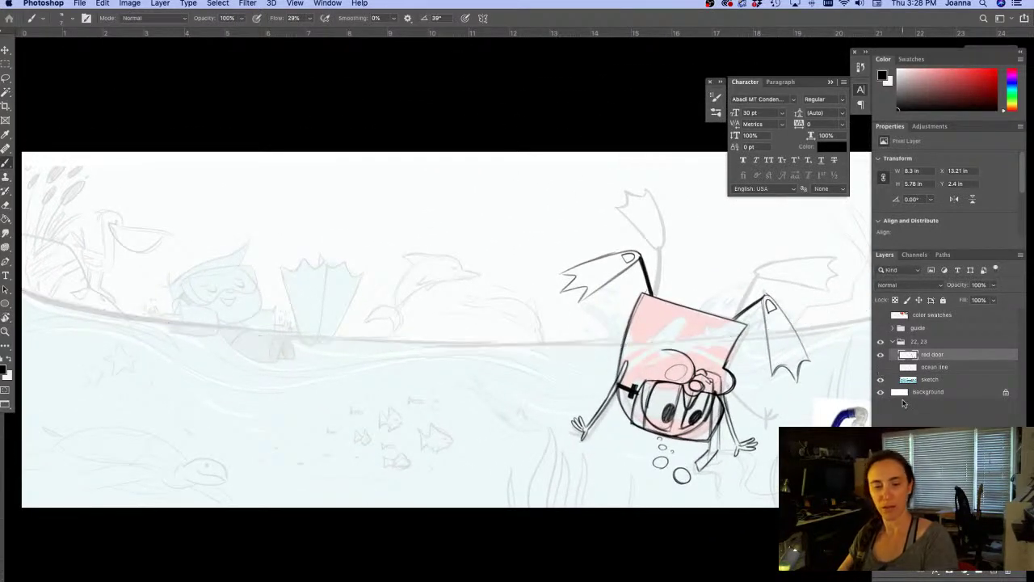
{"action": "left_click", "coordinate": [881, 367]}
{"action": "left_click", "coordinate": [881, 379]}
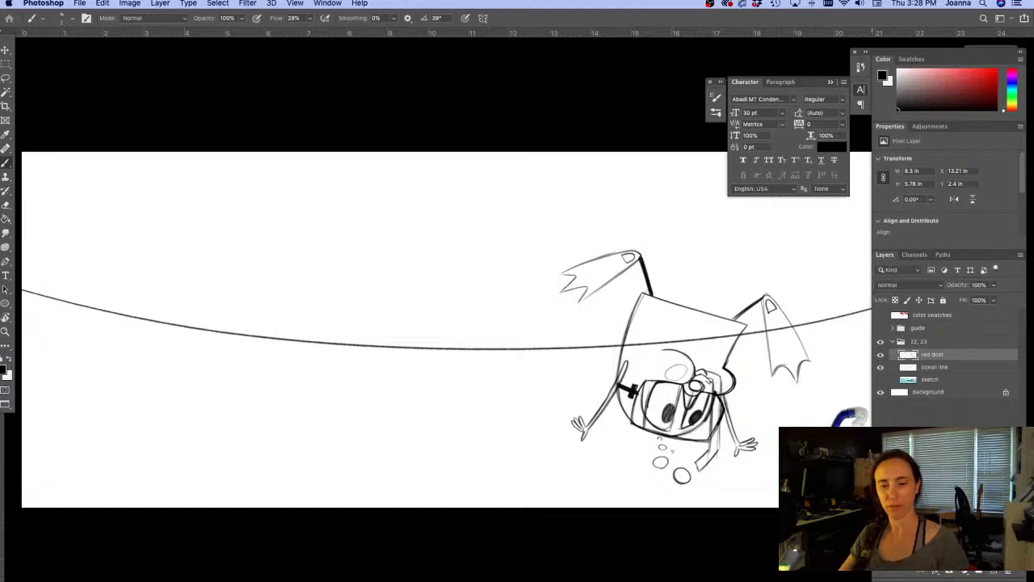
{"action": "scroll", "coordinate": [447, 482], "scroll_direction": "down", "scroll_amount": 2}
Lower the ocean line layer's opacity until the horizon curve is only faintly visible
{"action": "left_click", "coordinate": [934, 366]}
{"action": "left_click", "coordinate": [994, 285]}
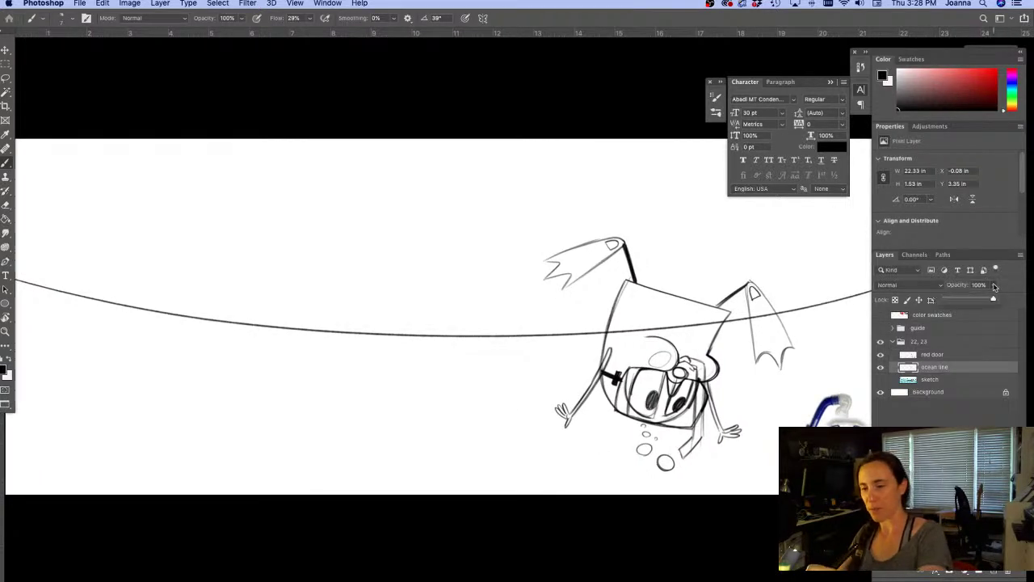
{"action": "left_click_drag", "start_coordinate": [994, 285], "coordinate": [952, 300]}
Rename the red door layer as "red door sketch"
{"action": "left_click", "coordinate": [947, 356]}
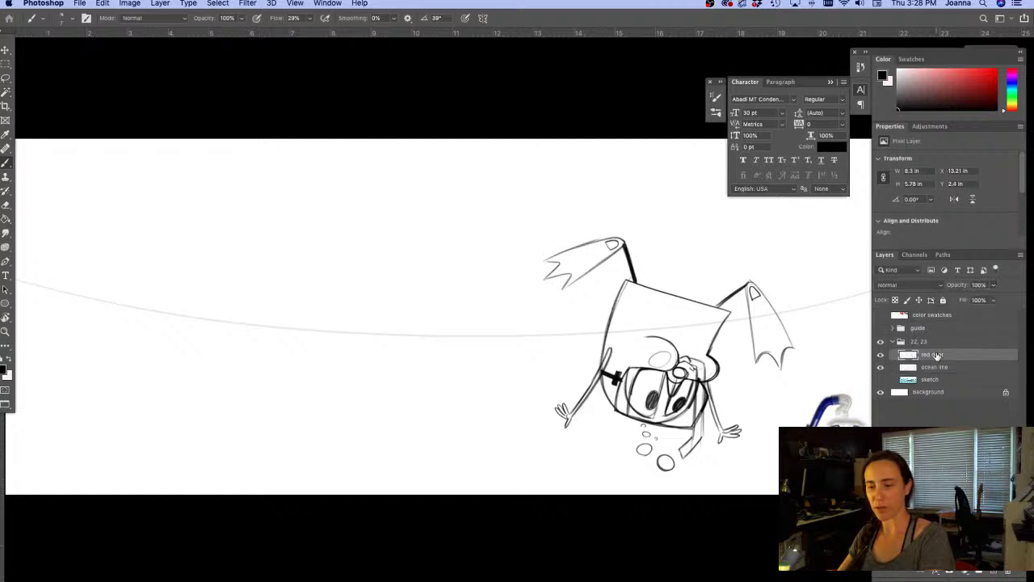
{"action": "double_click", "coordinate": [943, 354]}
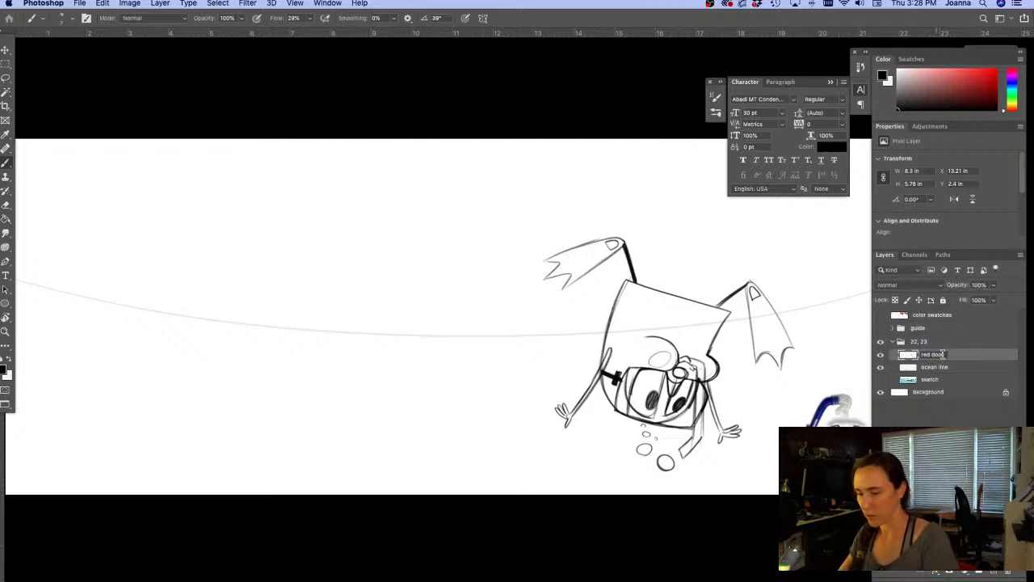
{"action": "key", "text": "Right"}
{"action": "type", "text": "s"}
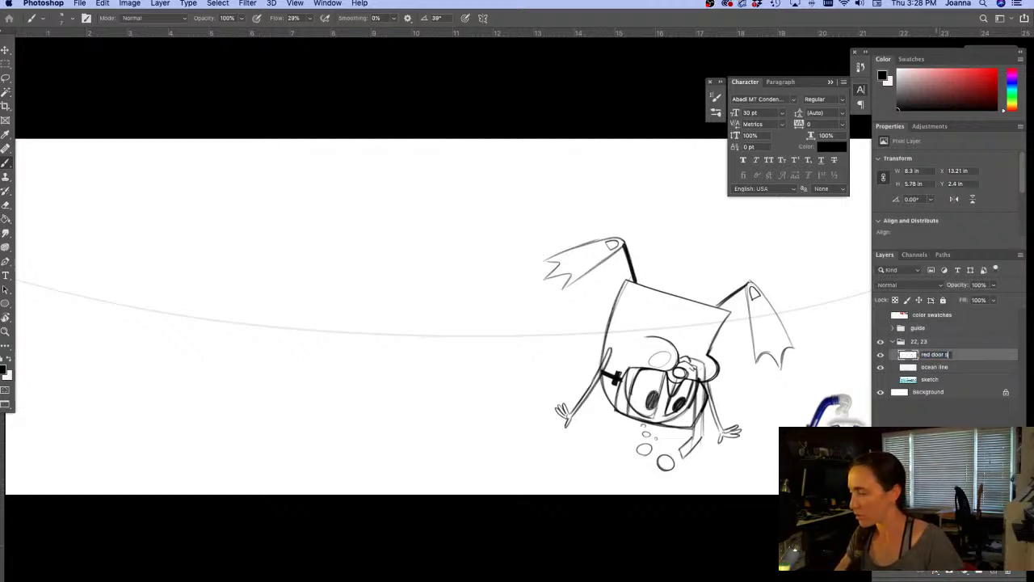
{"action": "type", "text": "ketch"}
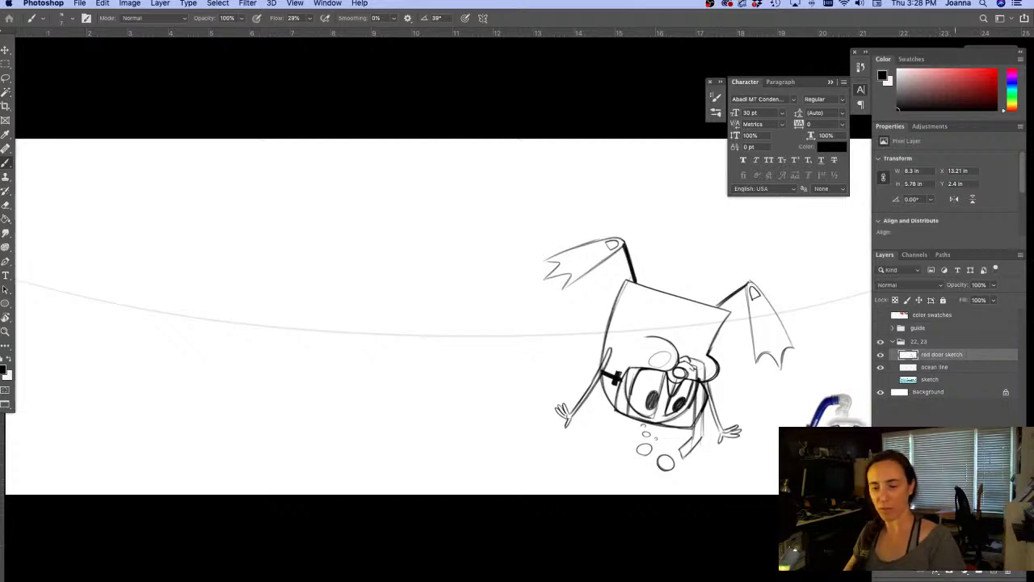
{"action": "left_click", "coordinate": [494, 379]}
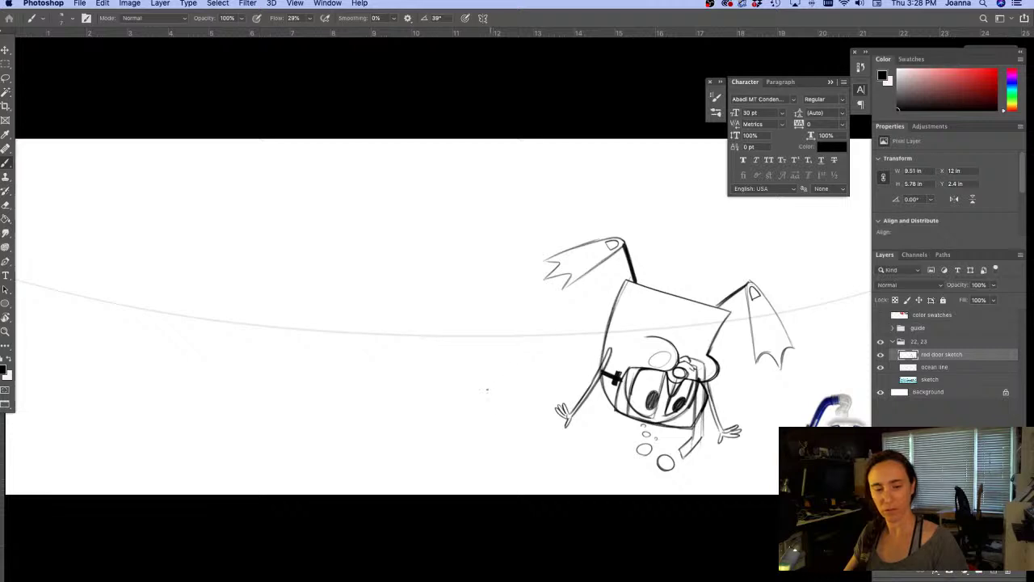
Lasso the mask-and-snorkel reference photo and delete it from the red door sketch layer
{"action": "left_click_drag", "start_coordinate": [616, 427], "coordinate": [505, 404]}
{"action": "key", "text": "l"}
{"action": "mouse_move", "coordinate": [723, 378]}
{"action": "left_mouse_down"}
{"action": "mouse_move", "coordinate": [772, 477]}
{"action": "mouse_move", "coordinate": [727, 377]}
{"action": "left_mouse_up"}
{"action": "key", "text": "Delete"}
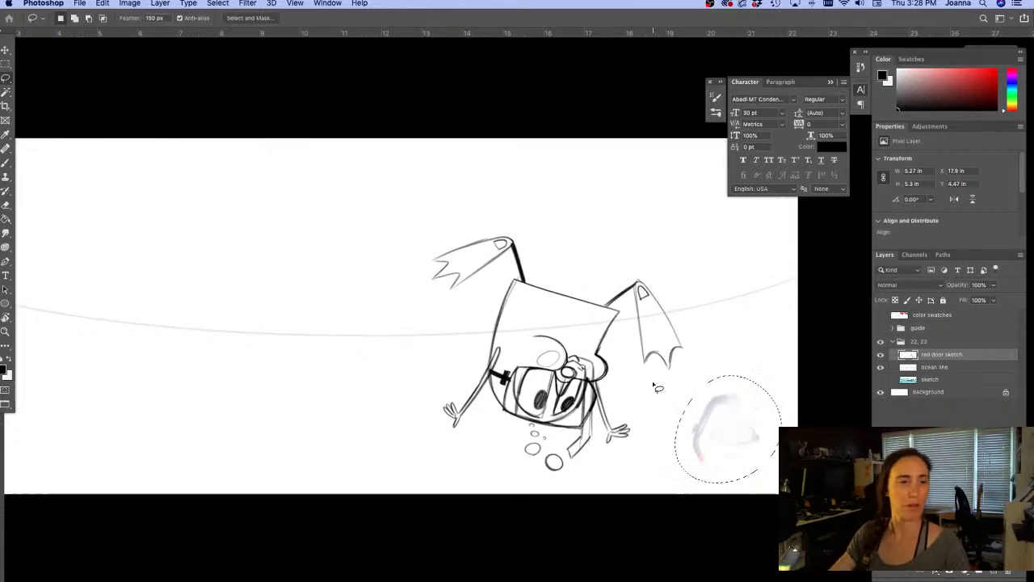
Set the lasso feather to 0 px and clear the remaining faint traces of the reference photo
{"action": "left_click_drag", "start_coordinate": [164, 18], "coordinate": [103, 18]}
{"action": "type", "text": "0"}
{"action": "key", "text": "Return"}
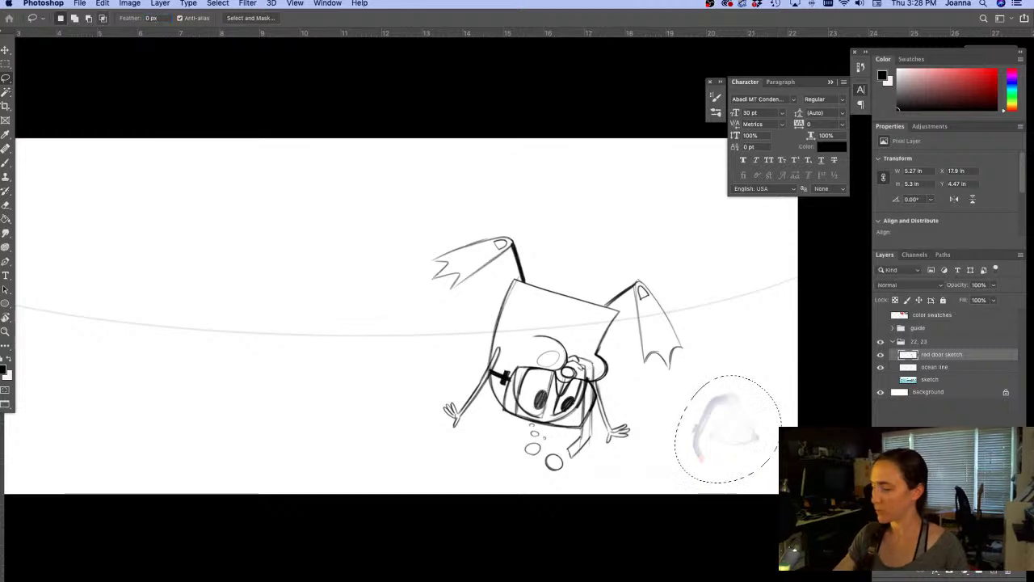
{"action": "key", "text": "Delete"}
{"action": "key", "text": "super+d"}
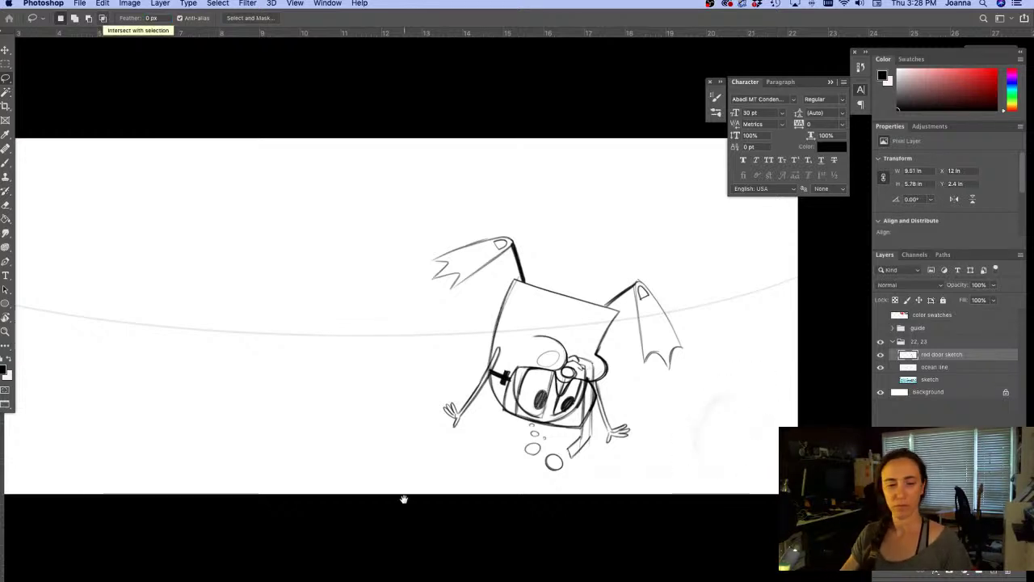
{"action": "left_click_drag", "start_coordinate": [404, 498], "coordinate": [477, 502]}
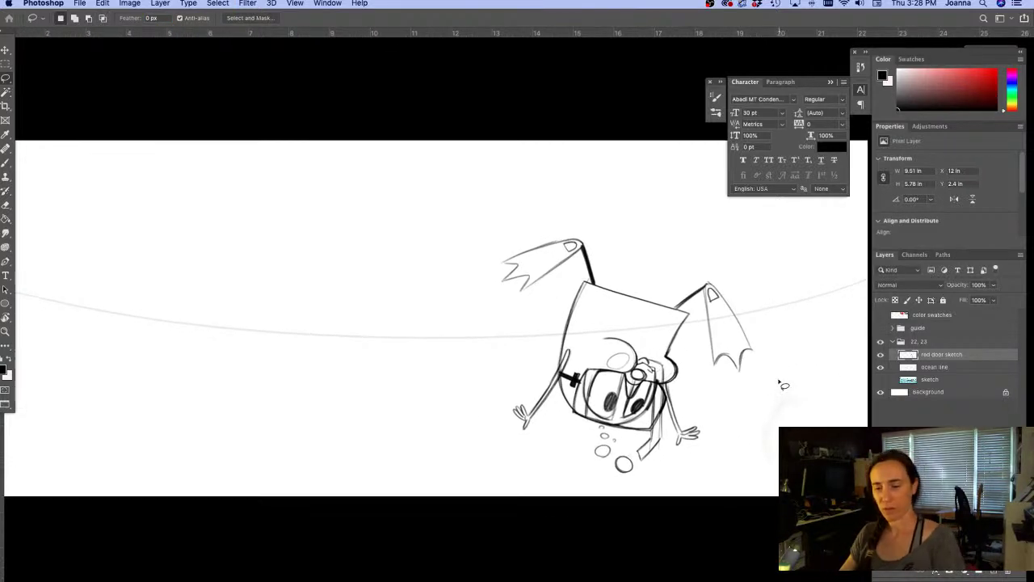
{"action": "left_click_drag", "start_coordinate": [781, 383], "coordinate": [790, 374]}
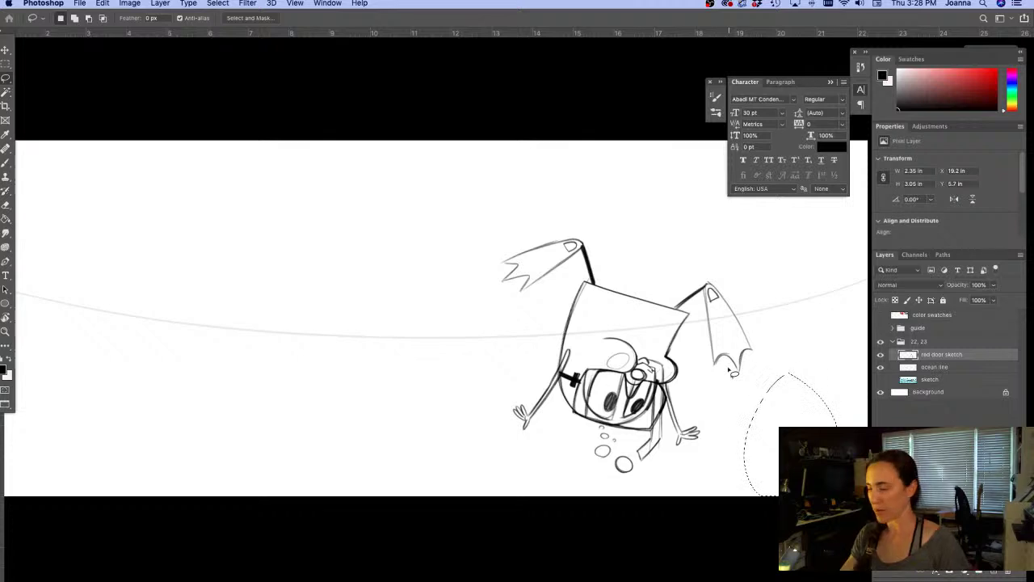
{"action": "key", "text": "super+d"}
Show the sketch layer again and ink the blue swimmer's outer cheek and jaw as one curved line
{"action": "left_click", "coordinate": [881, 378]}
{"action": "mouse_move", "coordinate": [533, 477]}
{"action": "left_mouse_down"}
{"action": "mouse_move", "coordinate": [525, 490]}
{"action": "mouse_move", "coordinate": [759, 505]}
{"action": "left_mouse_up"}
{"action": "left_click", "coordinate": [285, 312], "text": "super"}
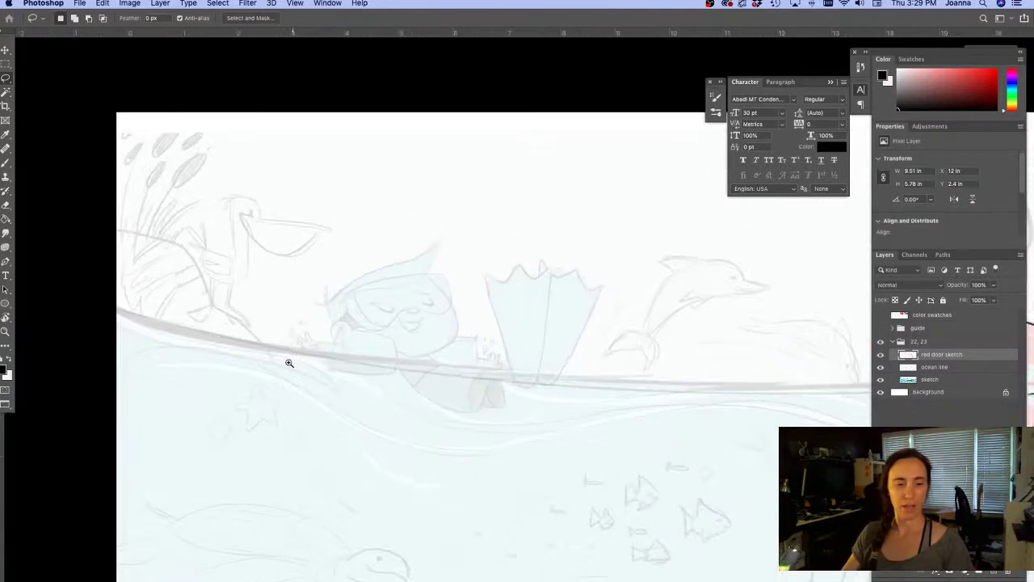
{"action": "left_click", "coordinate": [303, 384], "text": "super"}
{"action": "left_click_drag", "start_coordinate": [402, 412], "coordinate": [487, 472]}
{"action": "scroll", "coordinate": [512, 460], "scroll_direction": "up", "scroll_amount": 2}
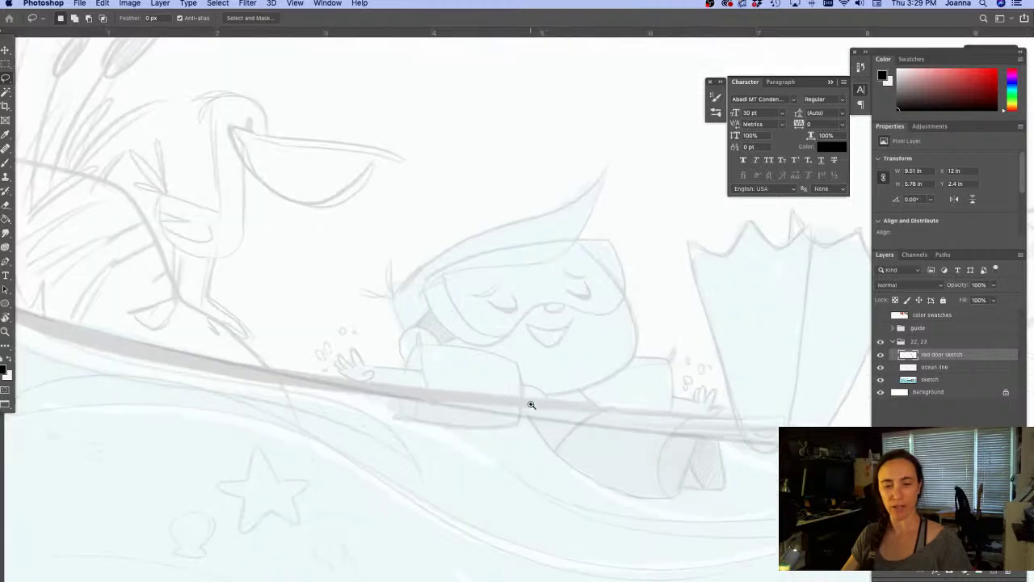
{"action": "key", "text": "b"}
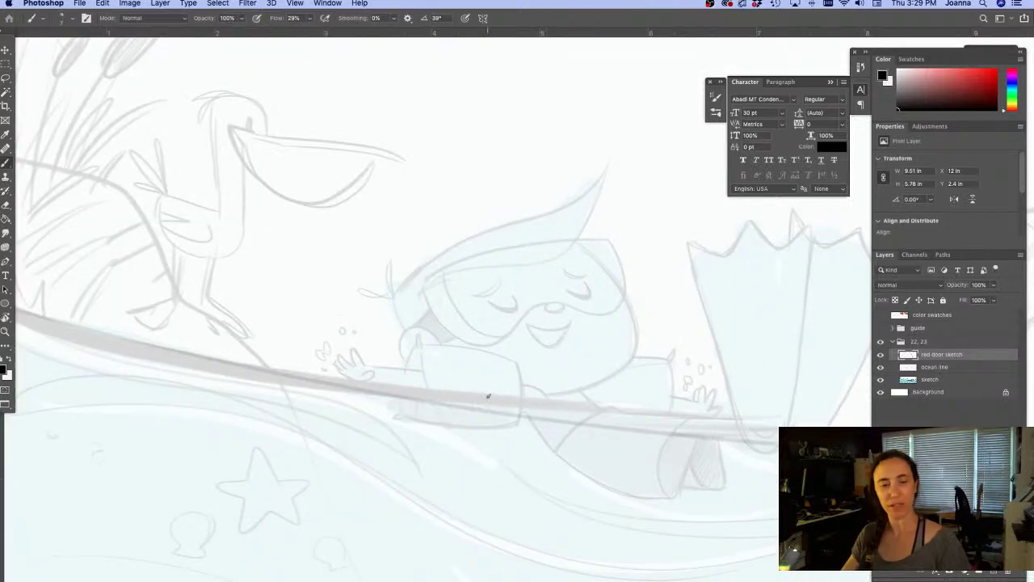
{"action": "scroll", "coordinate": [503, 431], "scroll_direction": "down", "scroll_amount": 3}
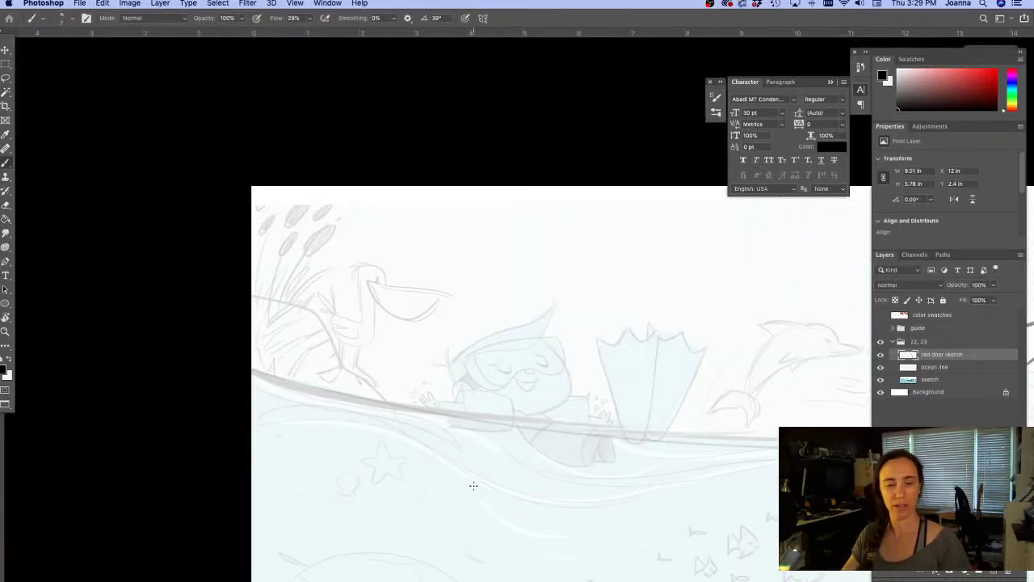
{"action": "left_click_drag", "start_coordinate": [494, 467], "coordinate": [465, 435]}
{"action": "key", "text": "super+plus"}
{"action": "key", "text": "super+plus"}
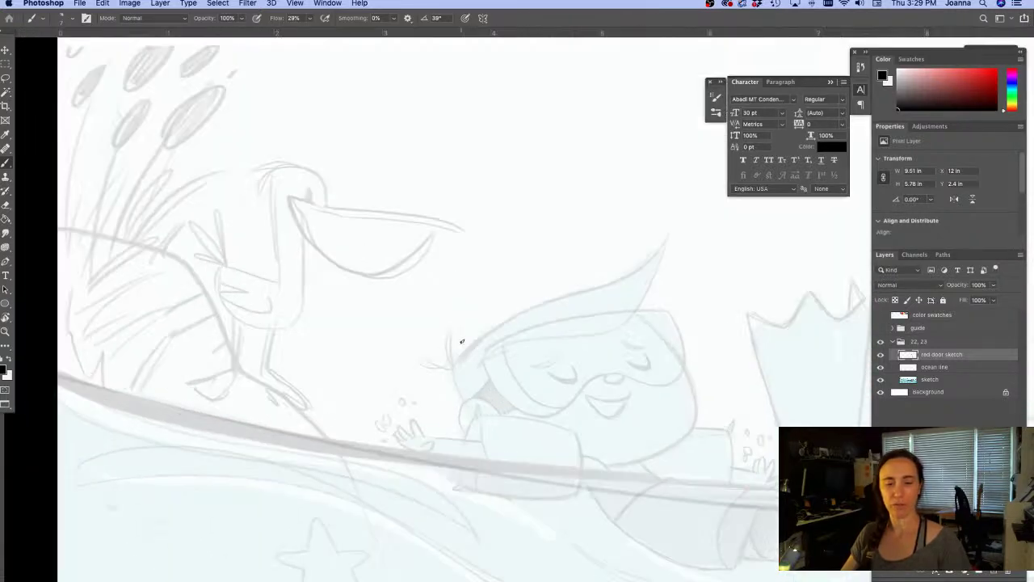
{"action": "scroll", "coordinate": [490, 420], "scroll_direction": "down", "scroll_amount": 2}
{"action": "scroll", "coordinate": [490, 420], "scroll_direction": "right", "scroll_amount": 2}
{"action": "mouse_move", "coordinate": [597, 269]}
{"action": "left_mouse_down"}
{"action": "mouse_move", "coordinate": [646, 355]}
{"action": "mouse_move", "coordinate": [646, 379]}
{"action": "mouse_move", "coordinate": [575, 418]}
{"action": "left_mouse_up"}
{"action": "left_click_drag", "start_coordinate": [649, 365], "coordinate": [635, 321]}
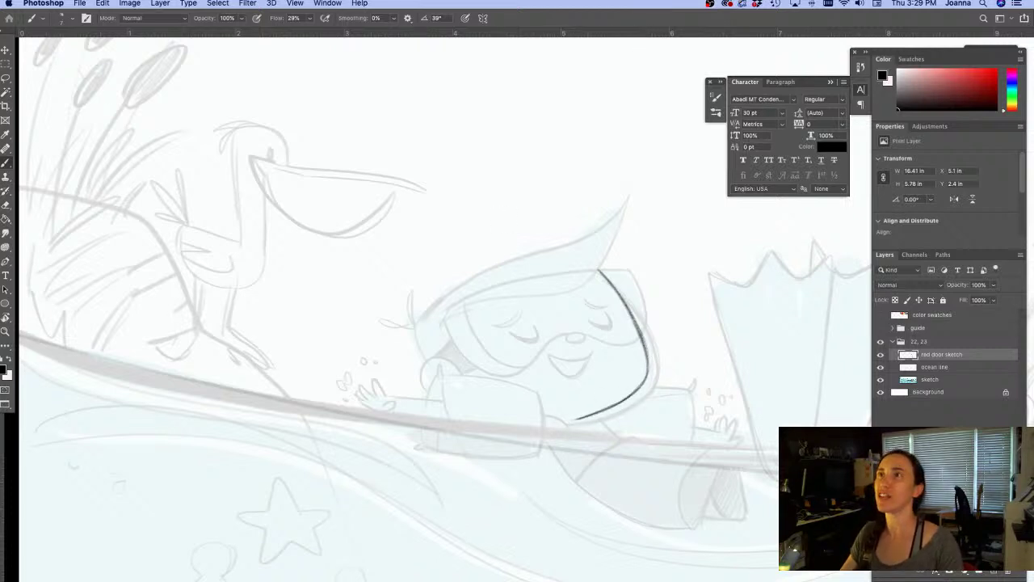
Ink the blue swimmer's short torso line, the curved underside of the body and the near leg opening of the trunks
{"action": "key", "text": "Tab"}
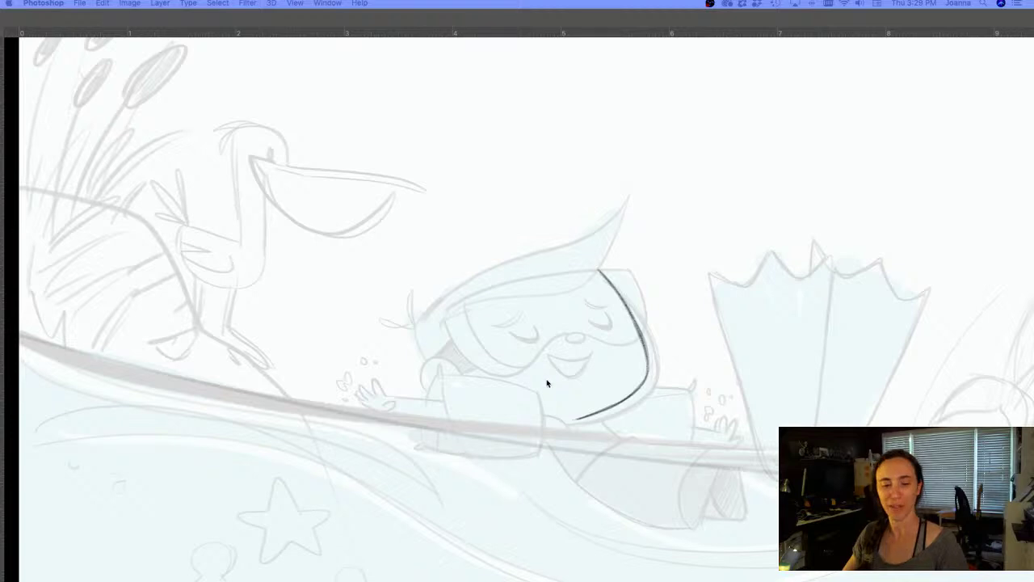
{"action": "key", "text": "Tab"}
{"action": "mouse_move", "coordinate": [577, 419]}
{"action": "left_mouse_down"}
{"action": "mouse_move", "coordinate": [618, 440]}
{"action": "mouse_move", "coordinate": [561, 451]}
{"action": "mouse_move", "coordinate": [567, 469]}
{"action": "mouse_move", "coordinate": [638, 522]}
{"action": "mouse_move", "coordinate": [682, 531]}
{"action": "left_mouse_up"}
{"action": "mouse_move", "coordinate": [691, 451]}
{"action": "left_mouse_down"}
{"action": "mouse_move", "coordinate": [682, 530]}
{"action": "mouse_move", "coordinate": [711, 468]}
{"action": "left_mouse_up"}
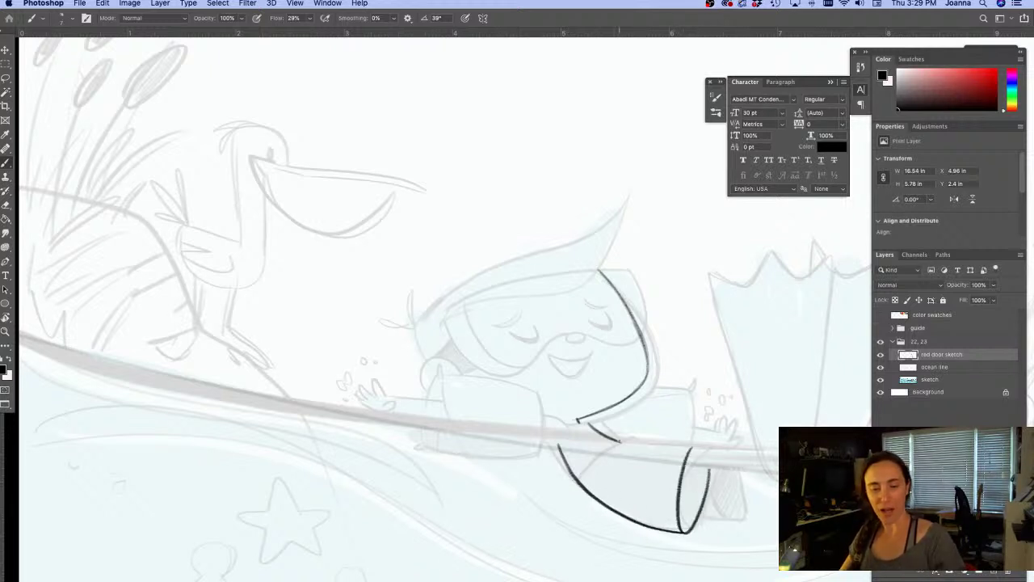
Ink the curved waistband of the trunks and the upper edge of the leg stretched toward the flippers
{"action": "left_click_drag", "start_coordinate": [631, 435], "coordinate": [577, 480]}
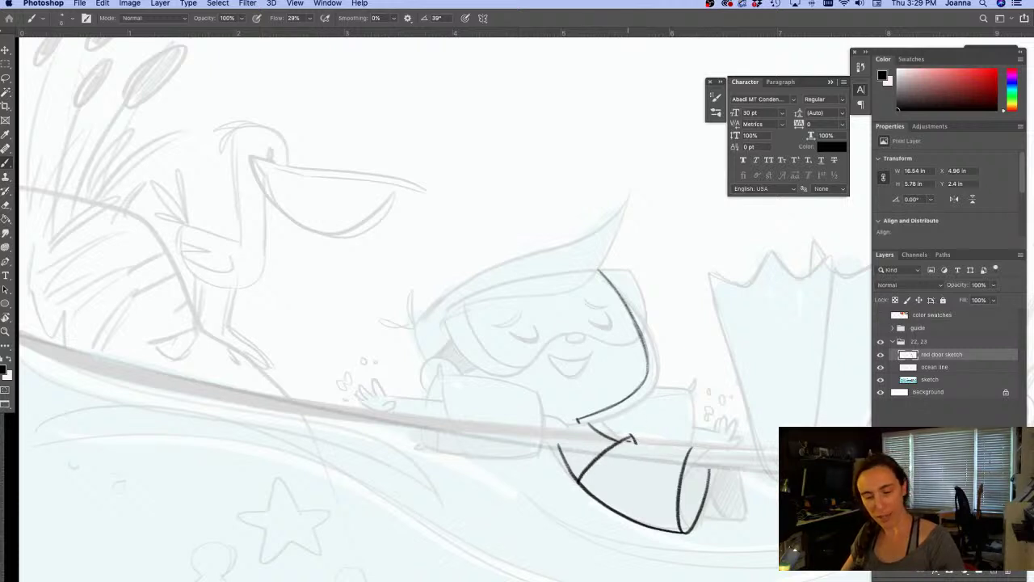
{"action": "left_click_drag", "start_coordinate": [635, 441], "coordinate": [756, 450]}
{"action": "left_click_drag", "start_coordinate": [609, 530], "coordinate": [463, 490]}
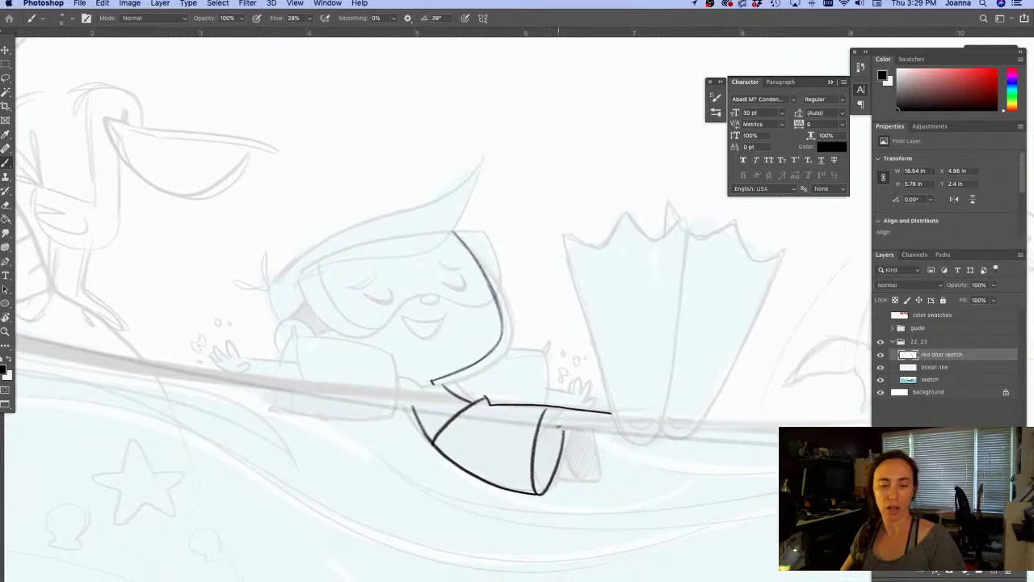
Ink the leg's underside with the far trunk leg beneath it, and add short gather ticks along the waistband
{"action": "mouse_move", "coordinate": [536, 423]}
{"action": "left_mouse_down"}
{"action": "mouse_move", "coordinate": [625, 435]}
{"action": "mouse_move", "coordinate": [597, 452]}
{"action": "mouse_move", "coordinate": [582, 483]}
{"action": "mouse_move", "coordinate": [563, 441]}
{"action": "left_mouse_up"}
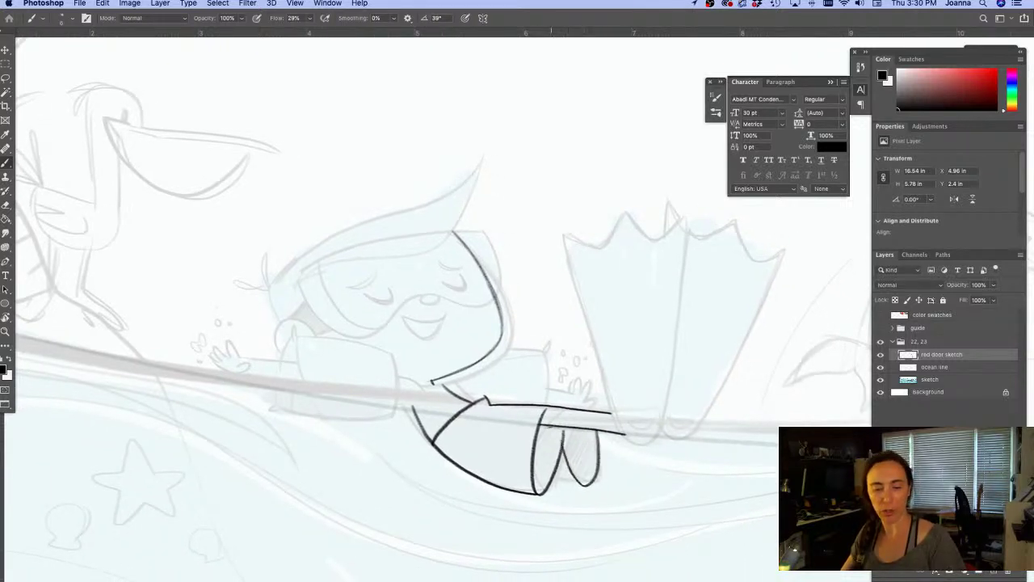
{"action": "mouse_move", "coordinate": [580, 485]}
{"action": "left_mouse_down"}
{"action": "mouse_move", "coordinate": [552, 479]}
{"action": "mouse_move", "coordinate": [580, 485]}
{"action": "left_mouse_up"}
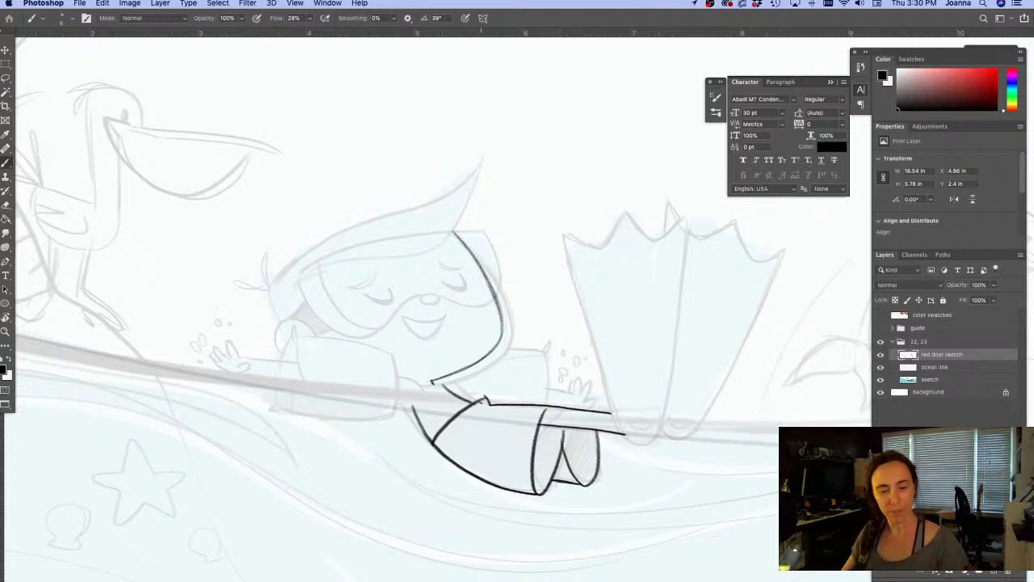
{"action": "left_click_drag", "start_coordinate": [485, 399], "coordinate": [454, 425]}
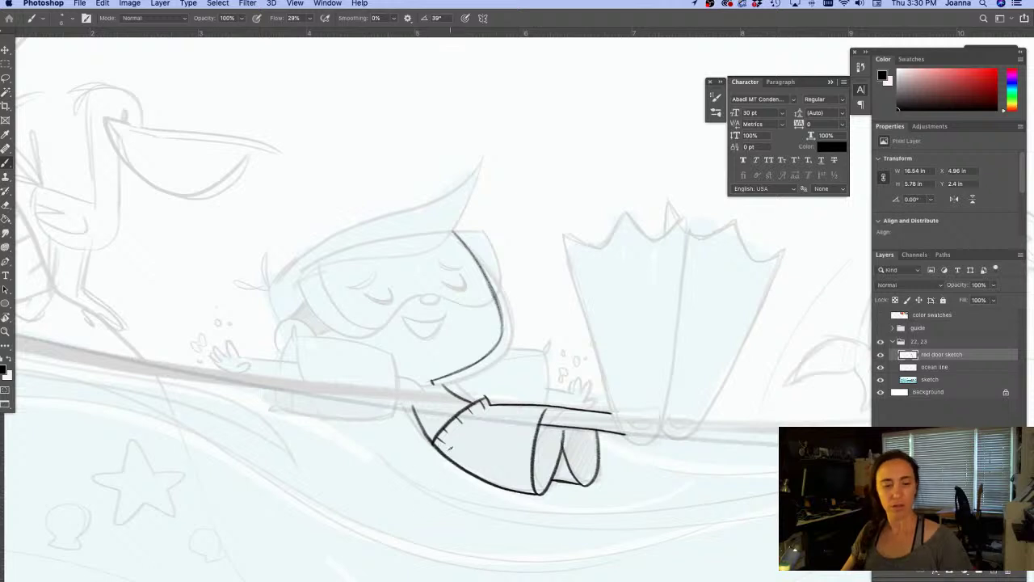
{"action": "mouse_move", "coordinate": [463, 435]}
{"action": "left_mouse_down"}
{"action": "mouse_move", "coordinate": [453, 455]}
{"action": "mouse_move", "coordinate": [503, 454]}
{"action": "mouse_move", "coordinate": [494, 482]}
{"action": "mouse_move", "coordinate": [457, 464]}
{"action": "left_mouse_up"}
{"action": "key", "text": "super+z"}
{"action": "key", "text": "super+z"}
{"action": "key", "text": "super+z"}
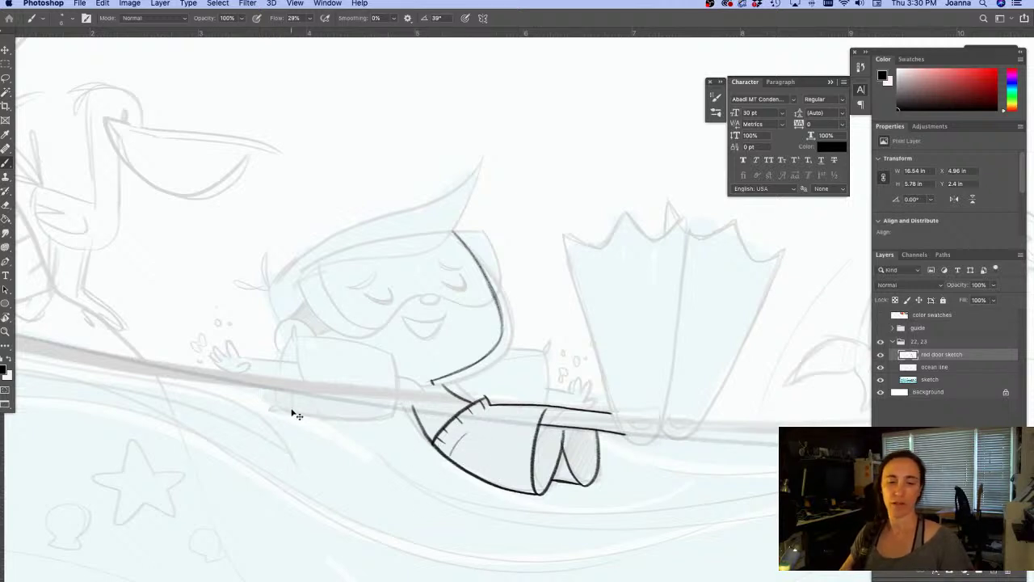
{"action": "key", "text": "Tab"}
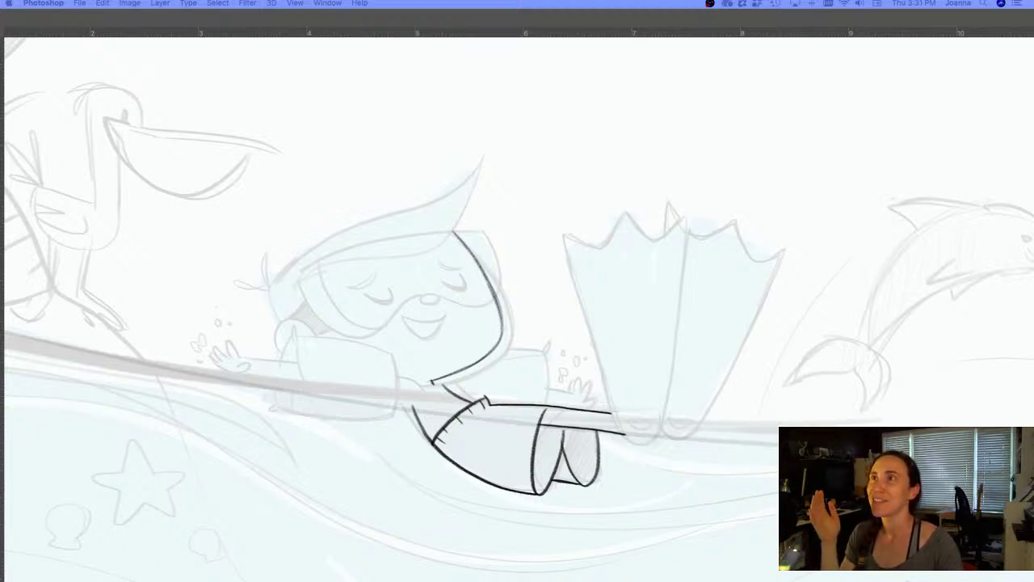
{"action": "key", "text": "Tab"}
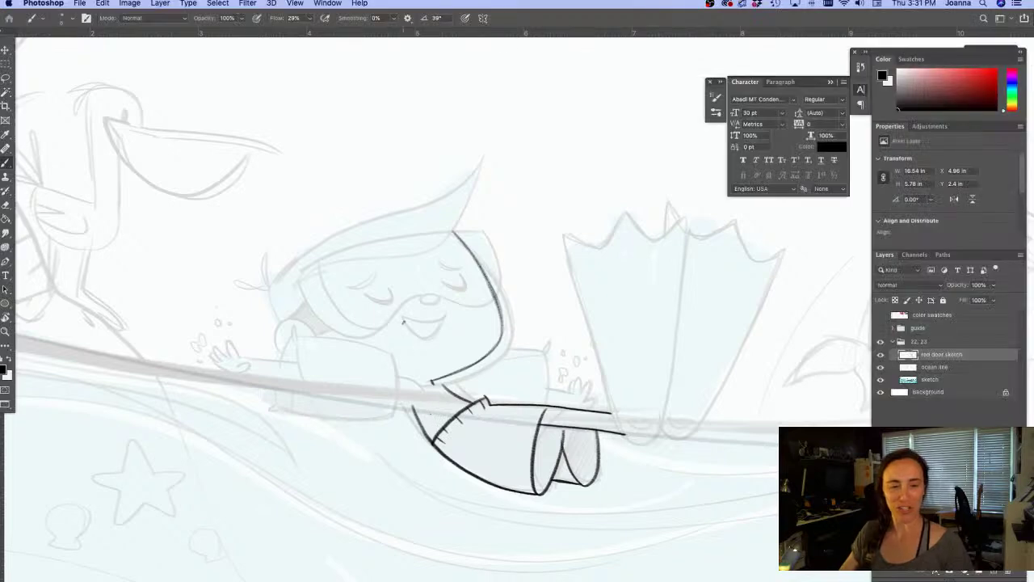
Ink the blue swimmer's oval nose and the open smiling mouth with its tongue line
{"action": "mouse_move", "coordinate": [442, 295]}
{"action": "left_mouse_down"}
{"action": "mouse_move", "coordinate": [425, 294]}
{"action": "mouse_move", "coordinate": [440, 305]}
{"action": "mouse_move", "coordinate": [423, 302]}
{"action": "mouse_move", "coordinate": [441, 289]}
{"action": "mouse_move", "coordinate": [429, 296]}
{"action": "left_mouse_up"}
{"action": "key", "text": "e"}
{"action": "key", "text": "b"}
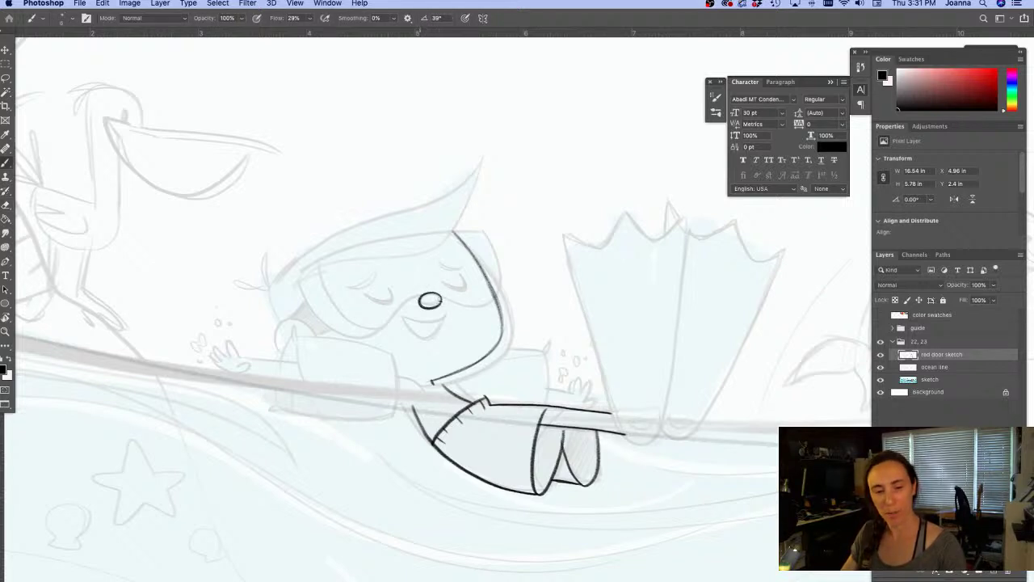
{"action": "mouse_move", "coordinate": [441, 315]}
{"action": "left_mouse_down"}
{"action": "mouse_move", "coordinate": [404, 310]}
{"action": "mouse_move", "coordinate": [441, 315]}
{"action": "mouse_move", "coordinate": [420, 339]}
{"action": "mouse_move", "coordinate": [439, 315]}
{"action": "mouse_move", "coordinate": [411, 329]}
{"action": "mouse_move", "coordinate": [426, 337]}
{"action": "left_mouse_up"}
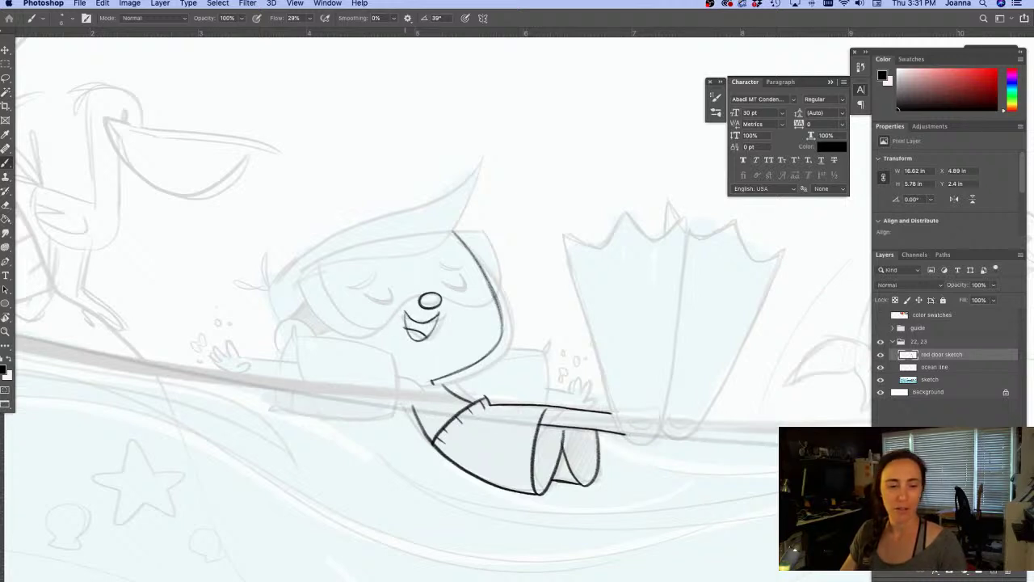
Select the inked nose and scale it down to about 66%, keeping it above the mouth
{"action": "key", "text": "l"}
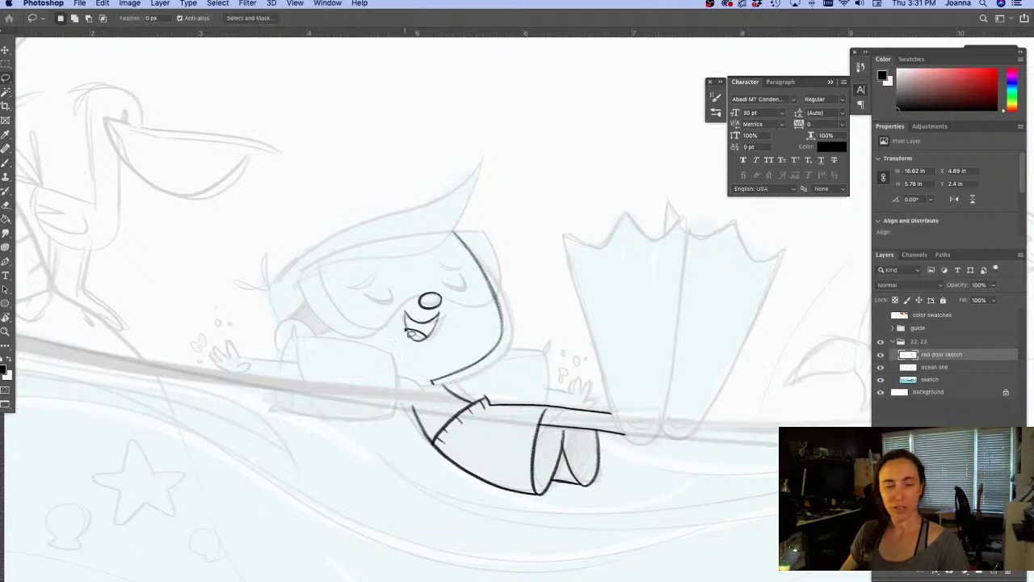
{"action": "mouse_move", "coordinate": [418, 284]}
{"action": "left_mouse_down"}
{"action": "mouse_move", "coordinate": [444, 288]}
{"action": "mouse_move", "coordinate": [426, 303]}
{"action": "left_mouse_up"}
{"action": "key", "text": "super+t"}
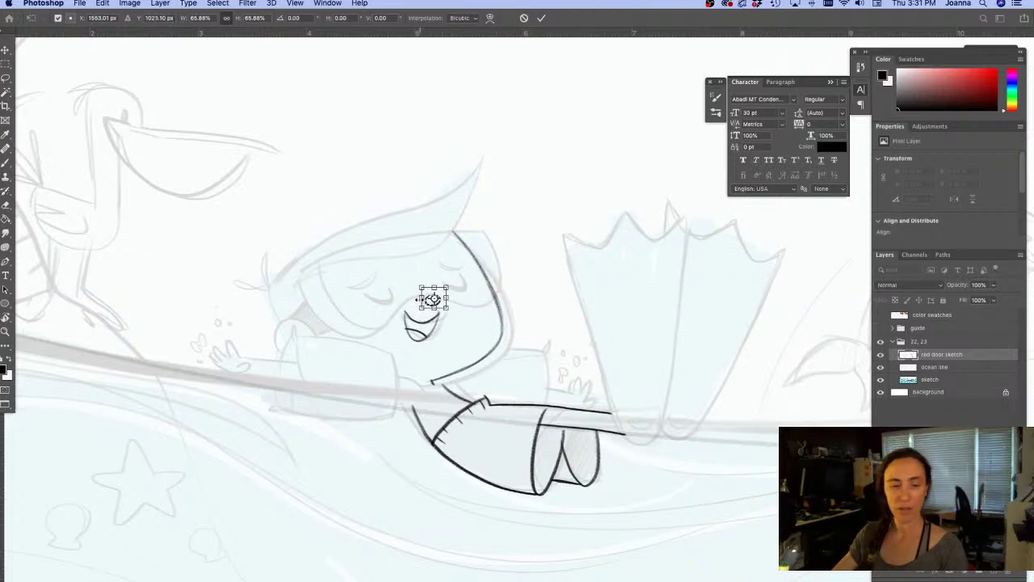
{"action": "key", "text": "Return"}
{"action": "key", "text": "ctrl+d"}
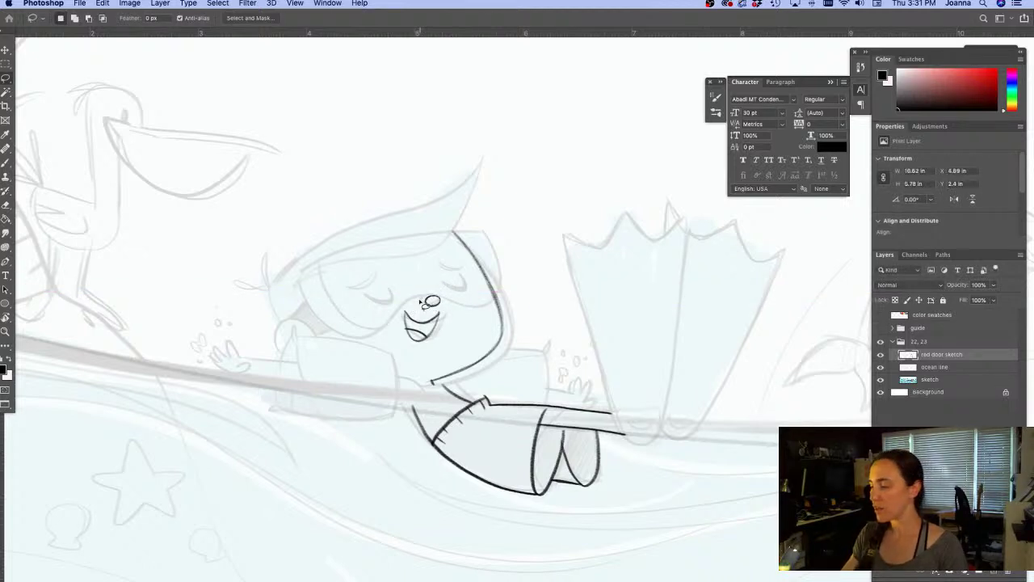
{"action": "key", "text": "b"}
{"action": "left_click_drag", "start_coordinate": [351, 406], "coordinate": [454, 388]}
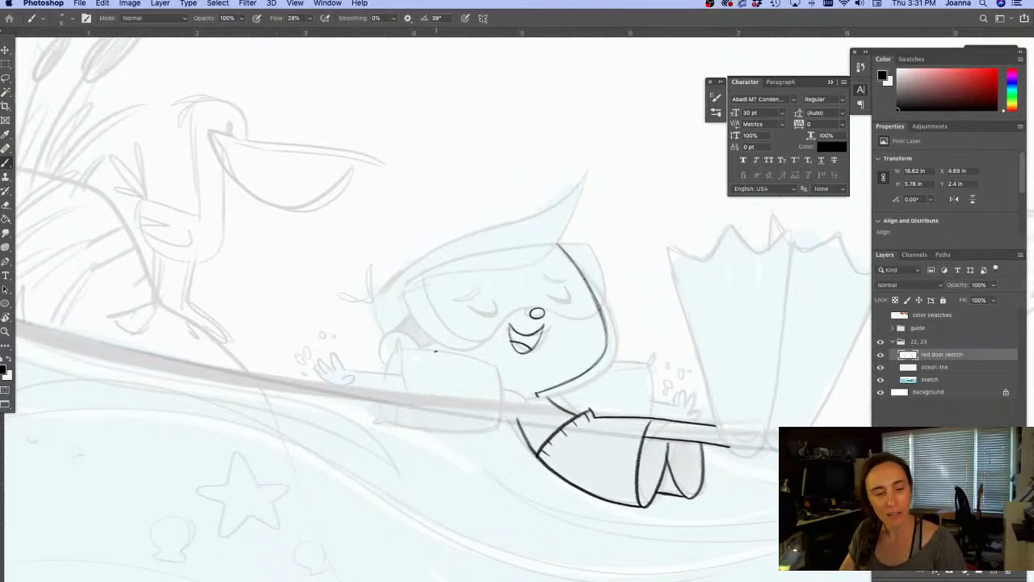
{"action": "mouse_move", "coordinate": [392, 296]}
{"action": "left_mouse_down"}
{"action": "mouse_move", "coordinate": [415, 370]}
{"action": "mouse_move", "coordinate": [449, 392]}
{"action": "left_mouse_up"}
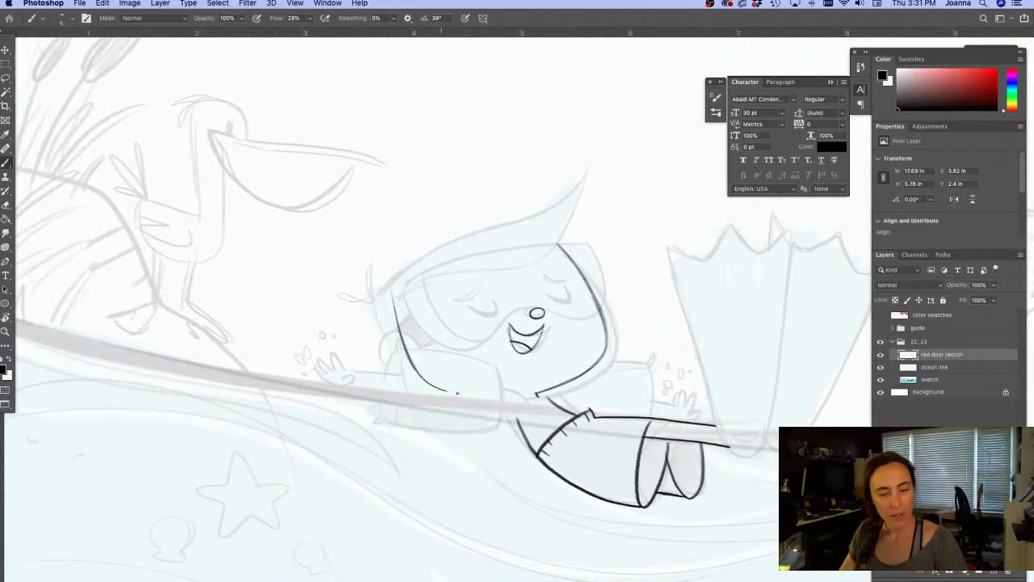
{"action": "key", "text": "ctrl+z"}
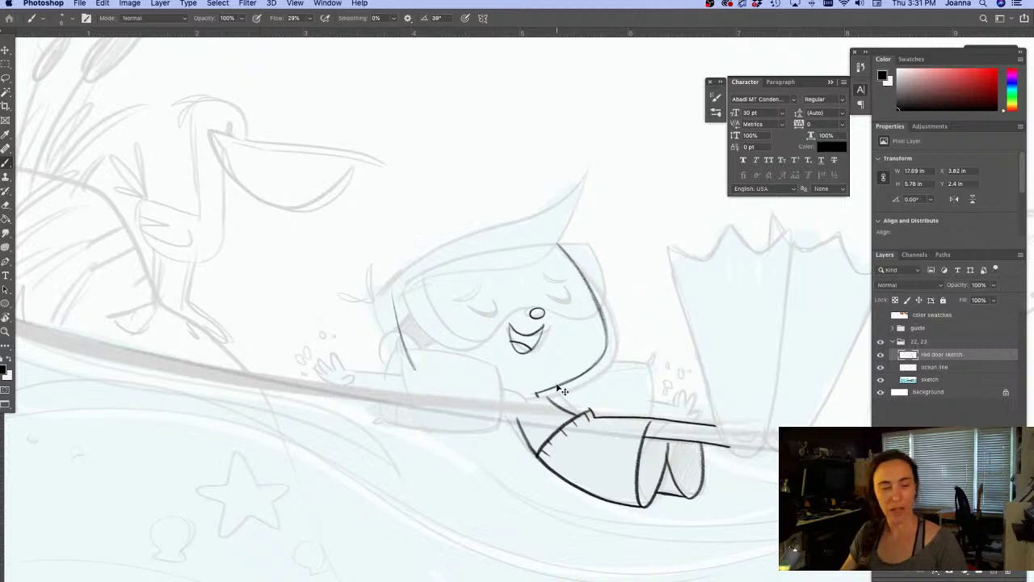
{"action": "key", "text": "ctrl+z"}
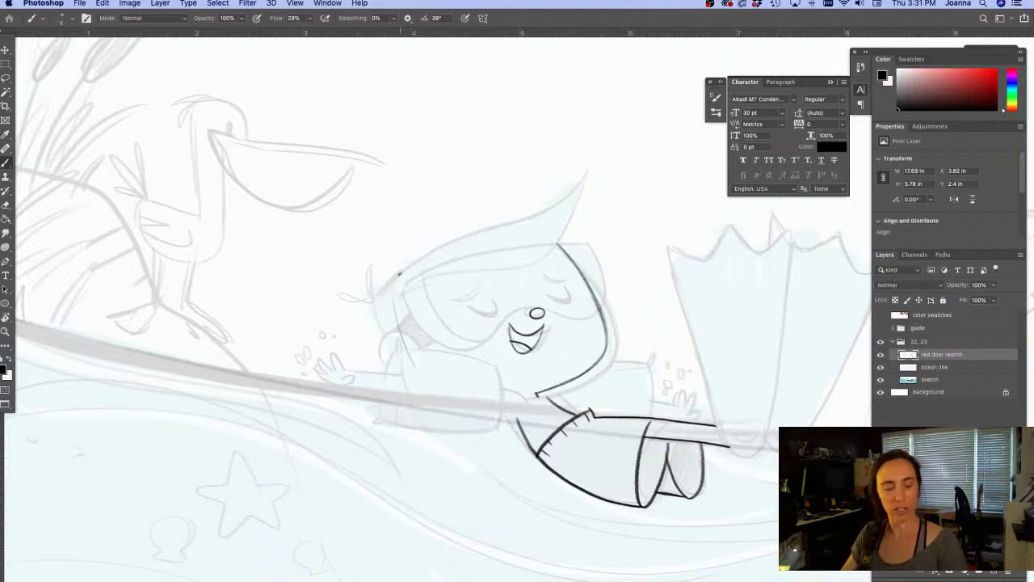
Ink the back of the blue swimmer's head, the round ear with the sideburn line, and two loose hair strands at the crown
{"action": "mouse_move", "coordinate": [399, 275]}
{"action": "left_mouse_down"}
{"action": "mouse_move", "coordinate": [410, 362]}
{"action": "mouse_move", "coordinate": [400, 293]}
{"action": "mouse_move", "coordinate": [425, 385]}
{"action": "mouse_move", "coordinate": [499, 399]}
{"action": "left_mouse_up"}
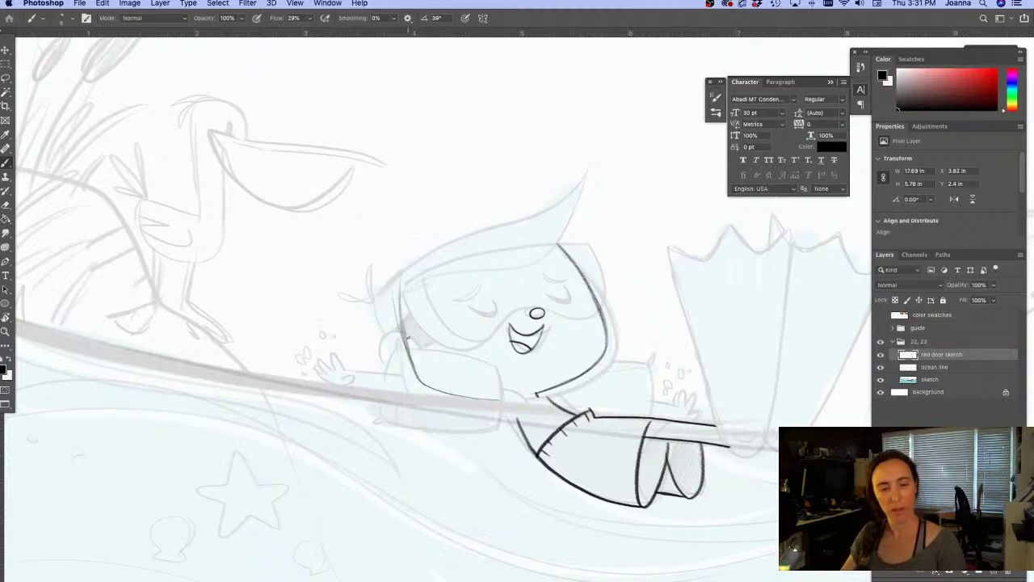
{"action": "mouse_move", "coordinate": [423, 336]}
{"action": "left_mouse_down"}
{"action": "mouse_move", "coordinate": [389, 340]}
{"action": "mouse_move", "coordinate": [441, 381]}
{"action": "mouse_move", "coordinate": [388, 335]}
{"action": "mouse_move", "coordinate": [440, 343]}
{"action": "mouse_move", "coordinate": [429, 305]}
{"action": "mouse_move", "coordinate": [416, 318]}
{"action": "mouse_move", "coordinate": [428, 338]}
{"action": "mouse_move", "coordinate": [386, 344]}
{"action": "mouse_move", "coordinate": [423, 292]}
{"action": "mouse_move", "coordinate": [395, 283]}
{"action": "left_mouse_up"}
{"action": "key", "text": "super+z"}
{"action": "left_click_drag", "start_coordinate": [403, 323], "coordinate": [396, 277]}
{"action": "mouse_move", "coordinate": [429, 310]}
{"action": "left_mouse_down"}
{"action": "mouse_move", "coordinate": [422, 280]}
{"action": "mouse_move", "coordinate": [372, 260]}
{"action": "mouse_move", "coordinate": [360, 241]}
{"action": "left_mouse_up"}
{"action": "mouse_move", "coordinate": [396, 281]}
{"action": "left_mouse_down"}
{"action": "mouse_move", "coordinate": [341, 276]}
{"action": "mouse_move", "coordinate": [560, 218]}
{"action": "mouse_move", "coordinate": [597, 195]}
{"action": "mouse_move", "coordinate": [550, 255]}
{"action": "left_mouse_up"}
{"action": "mouse_move", "coordinate": [582, 218]}
{"action": "left_mouse_down"}
{"action": "mouse_move", "coordinate": [534, 263]}
{"action": "mouse_move", "coordinate": [450, 265]}
{"action": "left_mouse_up"}
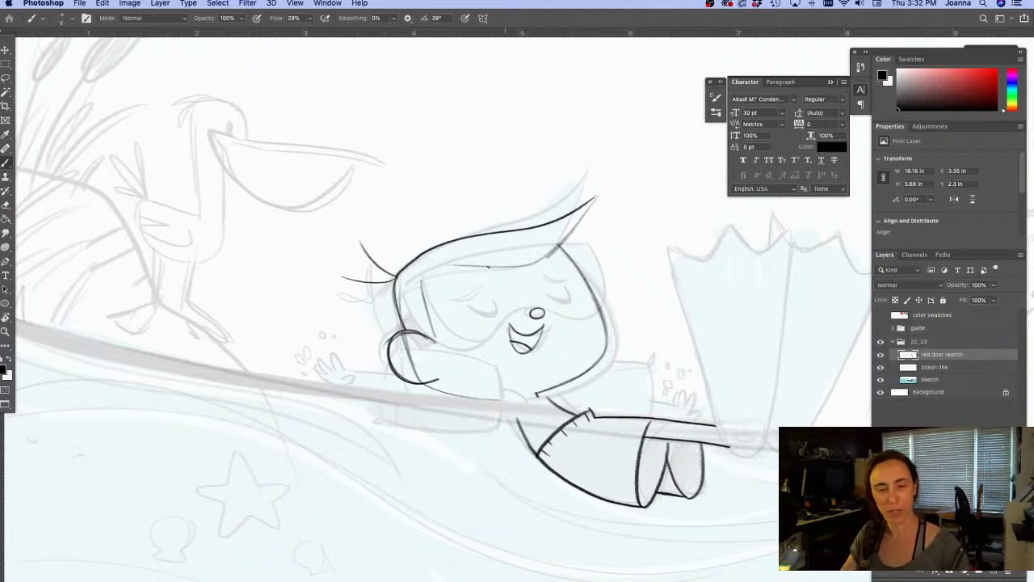
{"action": "key", "text": "ctrl+z"}
{"action": "key", "text": "ctrl+z"}
{"action": "key", "text": "ctrl+z"}
{"action": "key", "text": "ctrl+z"}
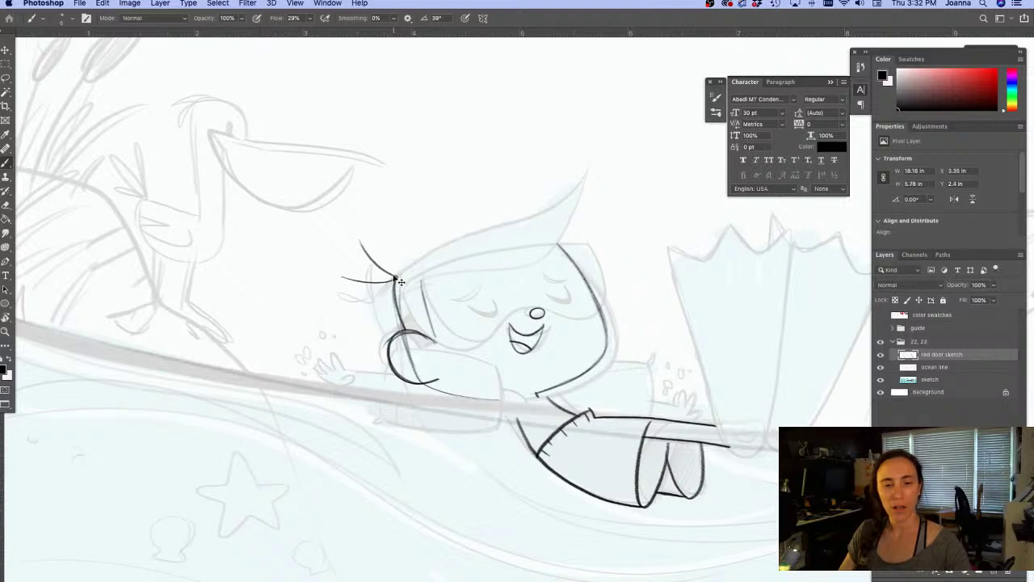
{"action": "mouse_move", "coordinate": [398, 280]}
{"action": "left_mouse_down"}
{"action": "mouse_move", "coordinate": [619, 204]}
{"action": "mouse_move", "coordinate": [520, 268]}
{"action": "mouse_move", "coordinate": [433, 270]}
{"action": "left_mouse_up"}
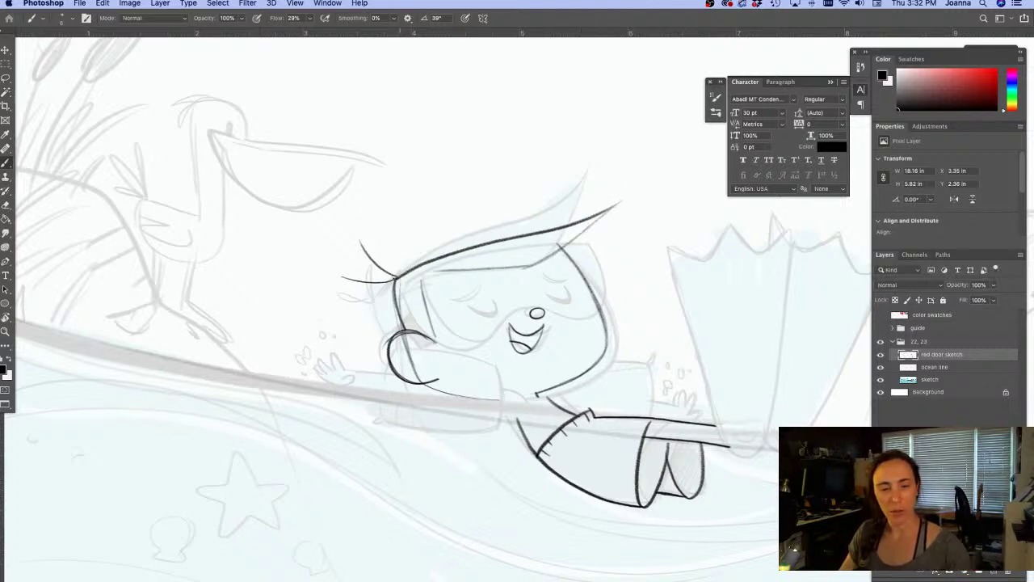
{"action": "key", "text": "ctrl+z"}
{"action": "key", "text": "ctrl+z"}
{"action": "key", "text": "ctrl+z"}
{"action": "key", "text": "ctrl+z"}
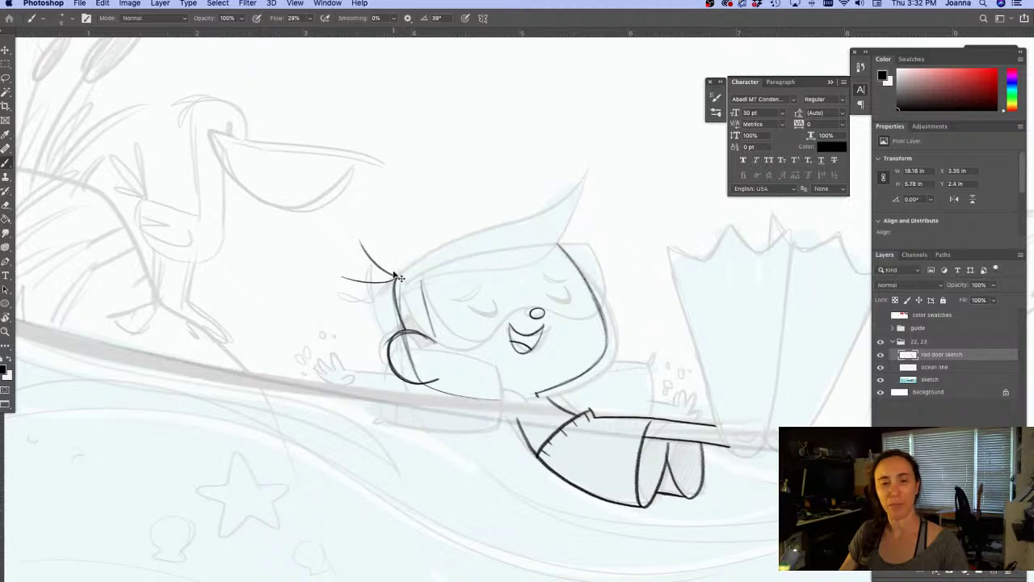
Ink the swept hair from the crown to a pointed tip with the fringe line below, and add the short neck line
{"action": "mouse_move", "coordinate": [397, 279]}
{"action": "left_mouse_down"}
{"action": "mouse_move", "coordinate": [599, 206]}
{"action": "mouse_move", "coordinate": [510, 265]}
{"action": "mouse_move", "coordinate": [418, 280]}
{"action": "left_mouse_up"}
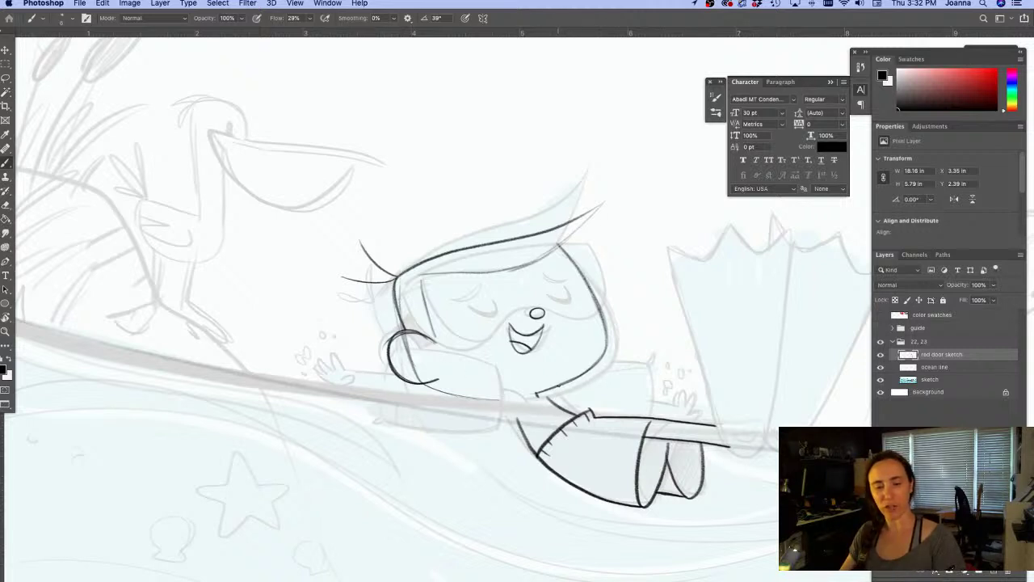
{"action": "left_click_drag", "start_coordinate": [557, 386], "coordinate": [555, 408]}
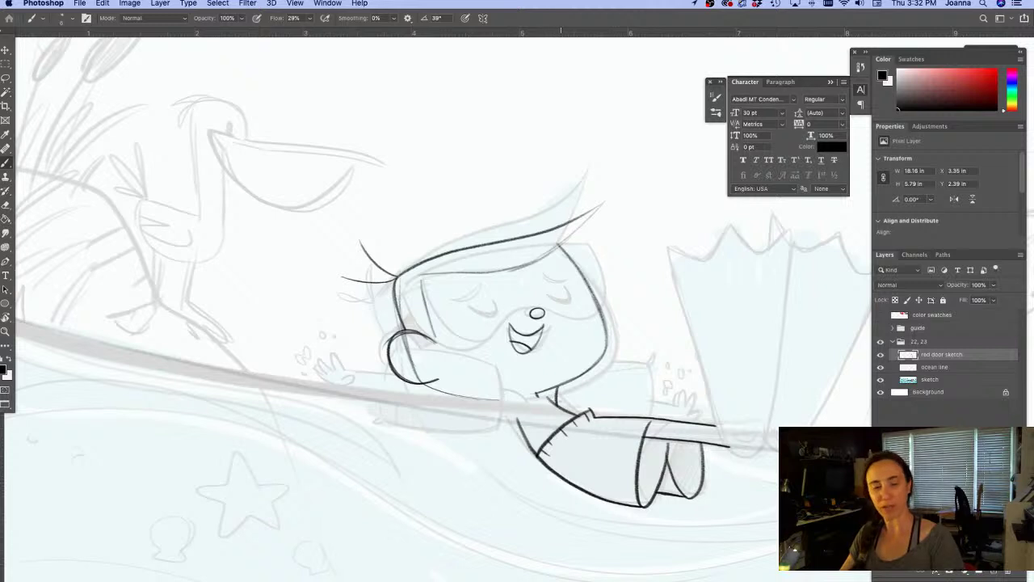
Ink the far arm's floatie with its upper edge, small corner tabs and curved outer end
{"action": "mouse_move", "coordinate": [606, 352]}
{"action": "left_mouse_down"}
{"action": "mouse_move", "coordinate": [635, 344]}
{"action": "mouse_move", "coordinate": [643, 410]}
{"action": "left_mouse_up"}
{"action": "key", "text": "super+z"}
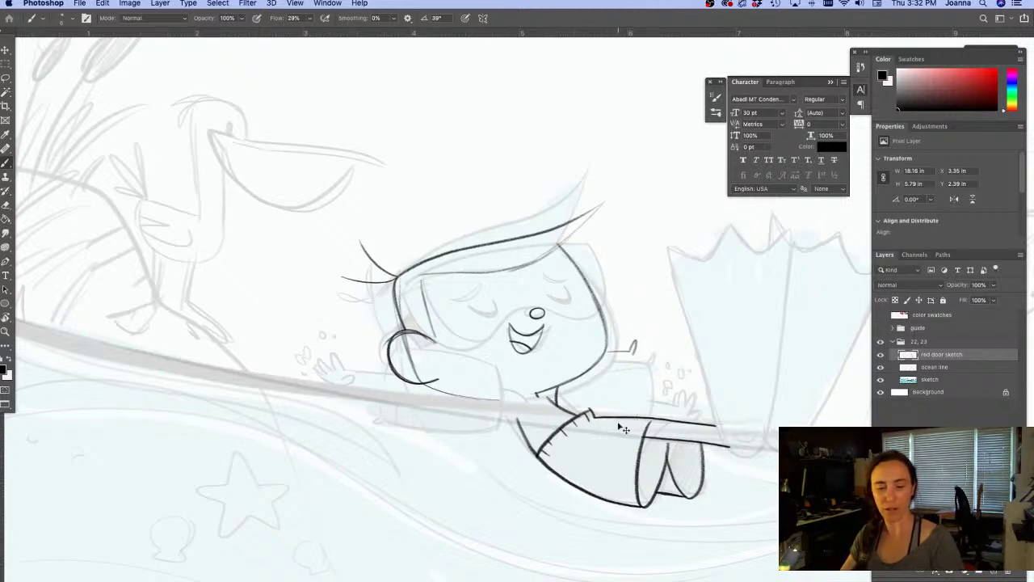
{"action": "left_click_drag", "start_coordinate": [632, 352], "coordinate": [639, 416]}
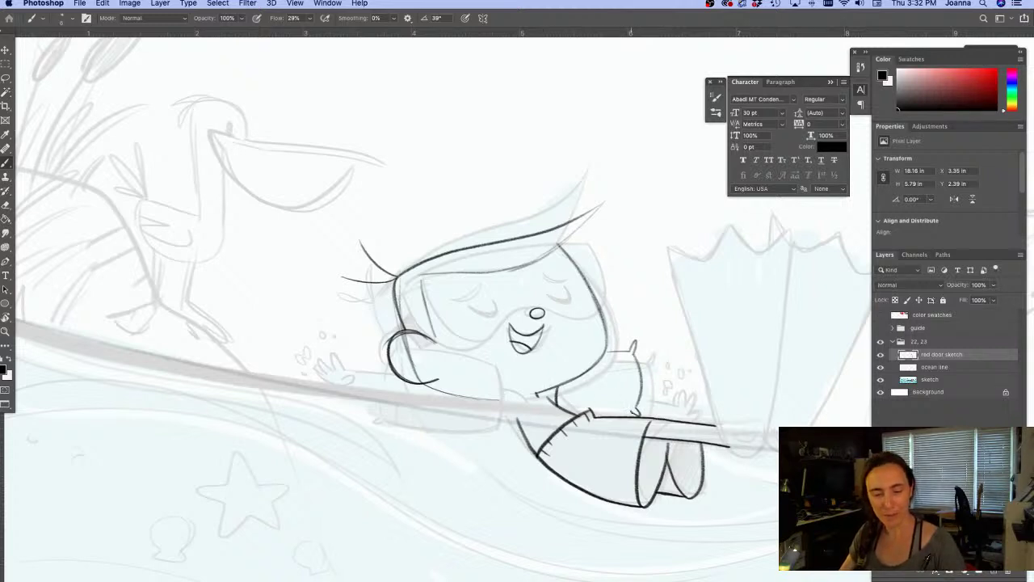
Ink the far forearm and open hand beyond the floatie, and squash the hand to about 82% of its height
{"action": "mouse_move", "coordinate": [633, 411]}
{"action": "left_mouse_down"}
{"action": "mouse_move", "coordinate": [609, 416]}
{"action": "mouse_move", "coordinate": [659, 390]}
{"action": "mouse_move", "coordinate": [657, 377]}
{"action": "mouse_move", "coordinate": [680, 378]}
{"action": "mouse_move", "coordinate": [669, 387]}
{"action": "mouse_move", "coordinate": [676, 358]}
{"action": "mouse_move", "coordinate": [677, 377]}
{"action": "mouse_move", "coordinate": [660, 350]}
{"action": "mouse_move", "coordinate": [651, 362]}
{"action": "mouse_move", "coordinate": [688, 365]}
{"action": "mouse_move", "coordinate": [651, 344]}
{"action": "mouse_move", "coordinate": [665, 348]}
{"action": "left_mouse_up"}
{"action": "key", "text": "l"}
{"action": "key", "text": "super+t"}
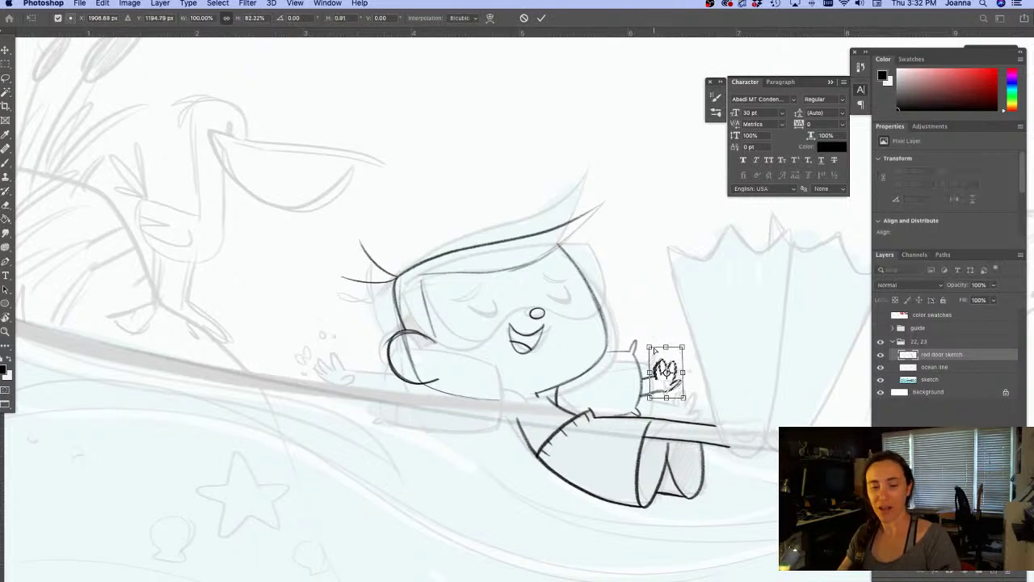
{"action": "key", "text": "Return"}
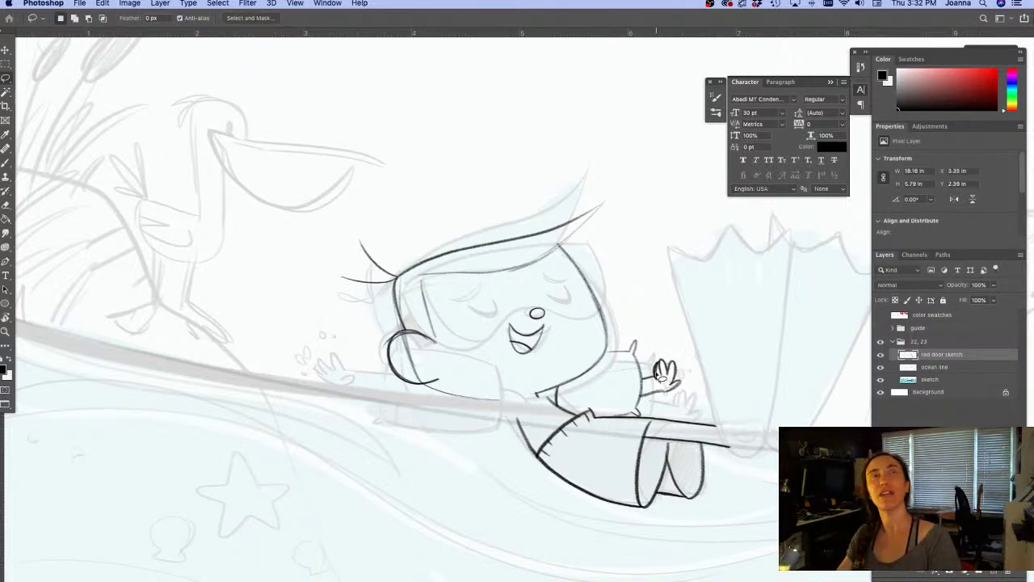
Erase the far hand's fingers and redraw the palm, thumb and rounded fingers with a heavier line
{"action": "key", "text": "e"}
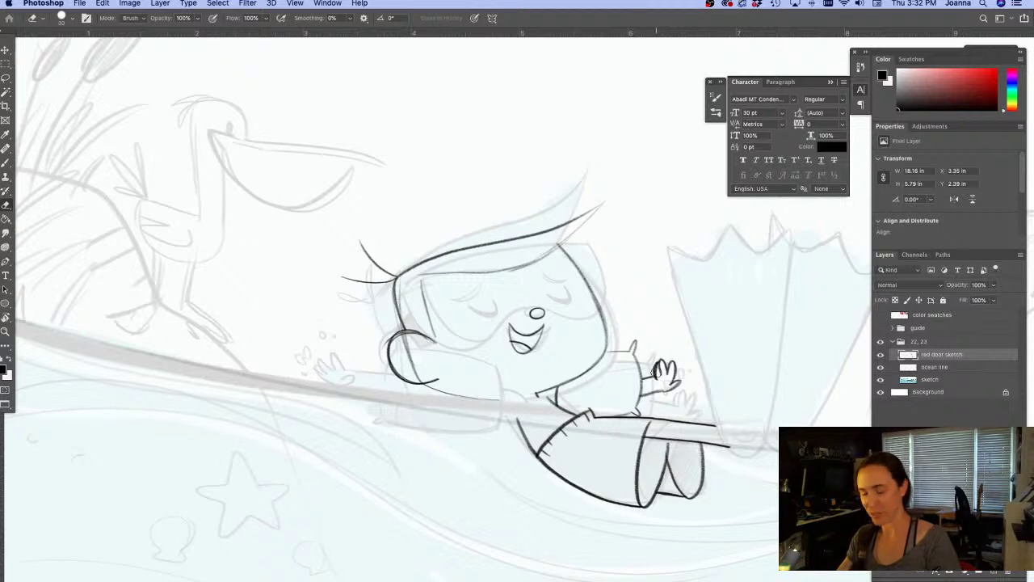
{"action": "left_click_drag", "start_coordinate": [655, 357], "coordinate": [671, 377]}
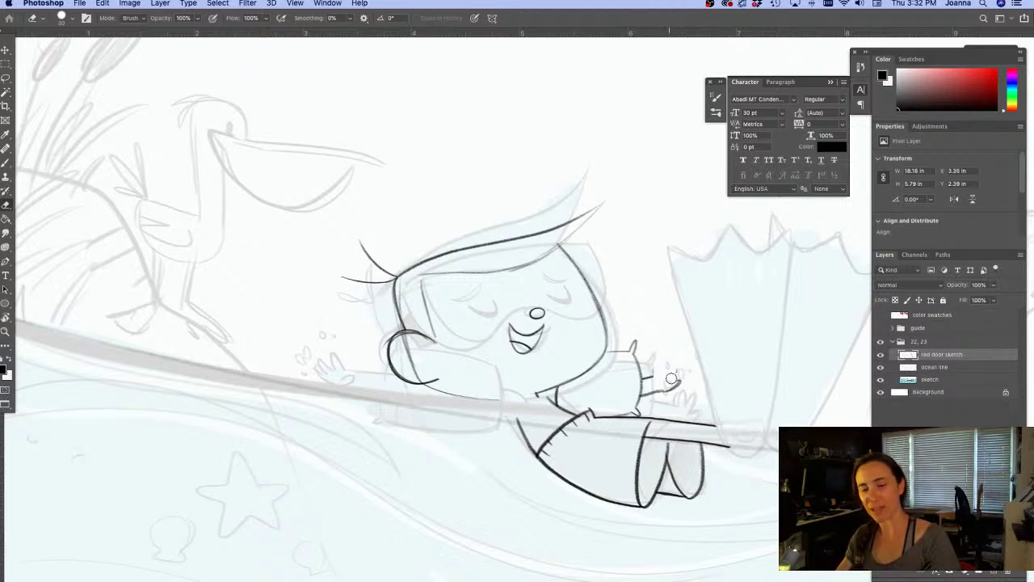
{"action": "key", "text": "b"}
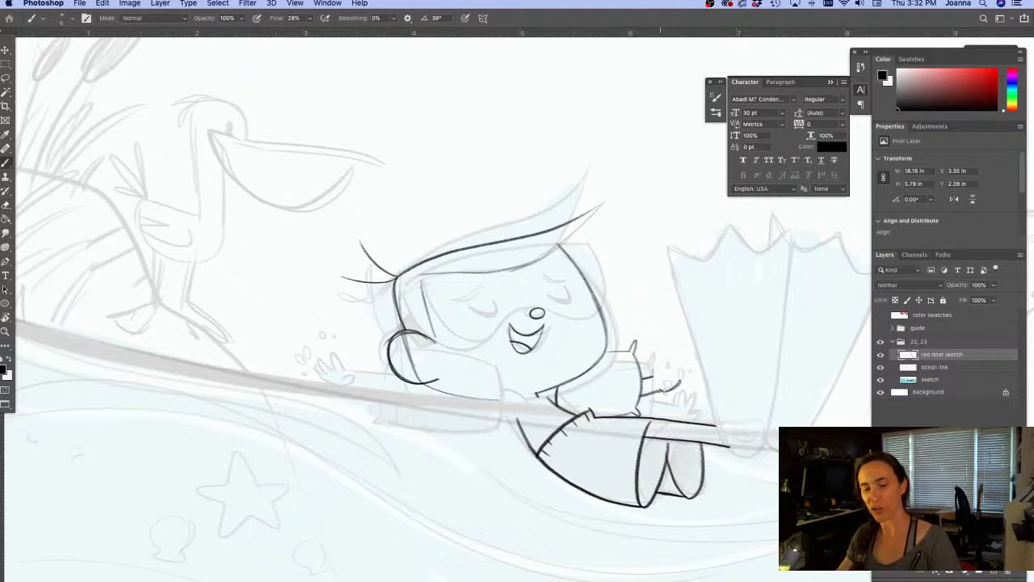
{"action": "left_click_drag", "start_coordinate": [679, 381], "coordinate": [658, 390]}
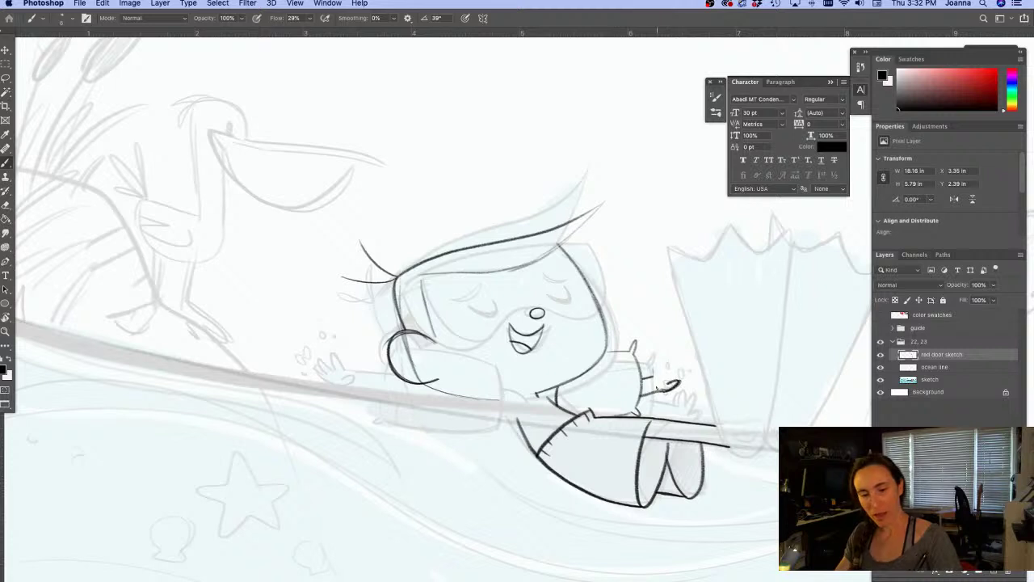
{"action": "mouse_move", "coordinate": [665, 381]}
{"action": "left_mouse_down"}
{"action": "mouse_move", "coordinate": [660, 357]}
{"action": "mouse_move", "coordinate": [658, 375]}
{"action": "mouse_move", "coordinate": [669, 370]}
{"action": "mouse_move", "coordinate": [657, 371]}
{"action": "mouse_move", "coordinate": [661, 357]}
{"action": "mouse_move", "coordinate": [664, 376]}
{"action": "mouse_move", "coordinate": [667, 368]}
{"action": "mouse_move", "coordinate": [656, 377]}
{"action": "left_mouse_up"}
{"action": "key", "text": "e"}
{"action": "key", "text": "b"}
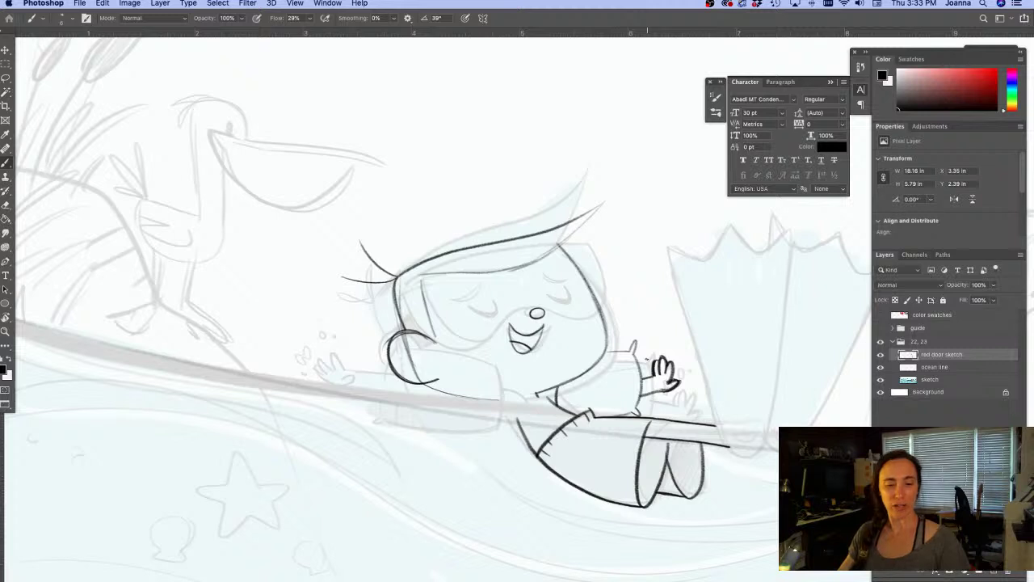
Ink the near upper arm's two edges from the shoulder and the open hand with spread fingers
{"action": "left_click_drag", "start_coordinate": [529, 399], "coordinate": [461, 395]}
{"action": "left_click_drag", "start_coordinate": [518, 416], "coordinate": [450, 416]}
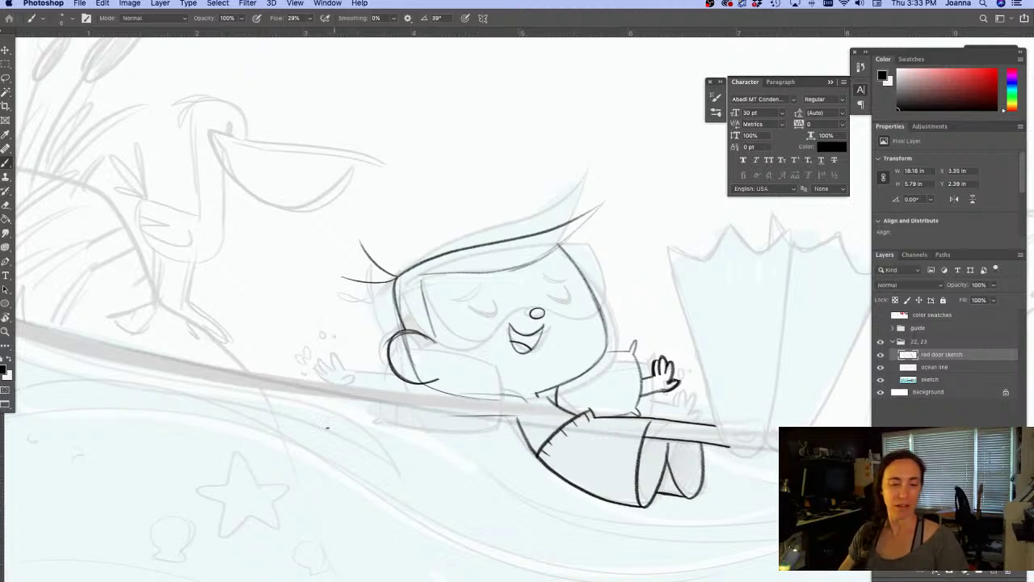
{"action": "mouse_move", "coordinate": [370, 389]}
{"action": "left_mouse_down"}
{"action": "mouse_move", "coordinate": [356, 399]}
{"action": "mouse_move", "coordinate": [380, 373]}
{"action": "mouse_move", "coordinate": [369, 396]}
{"action": "mouse_move", "coordinate": [385, 392]}
{"action": "mouse_move", "coordinate": [369, 360]}
{"action": "mouse_move", "coordinate": [373, 380]}
{"action": "mouse_move", "coordinate": [356, 380]}
{"action": "mouse_move", "coordinate": [351, 397]}
{"action": "mouse_move", "coordinate": [371, 402]}
{"action": "left_mouse_up"}
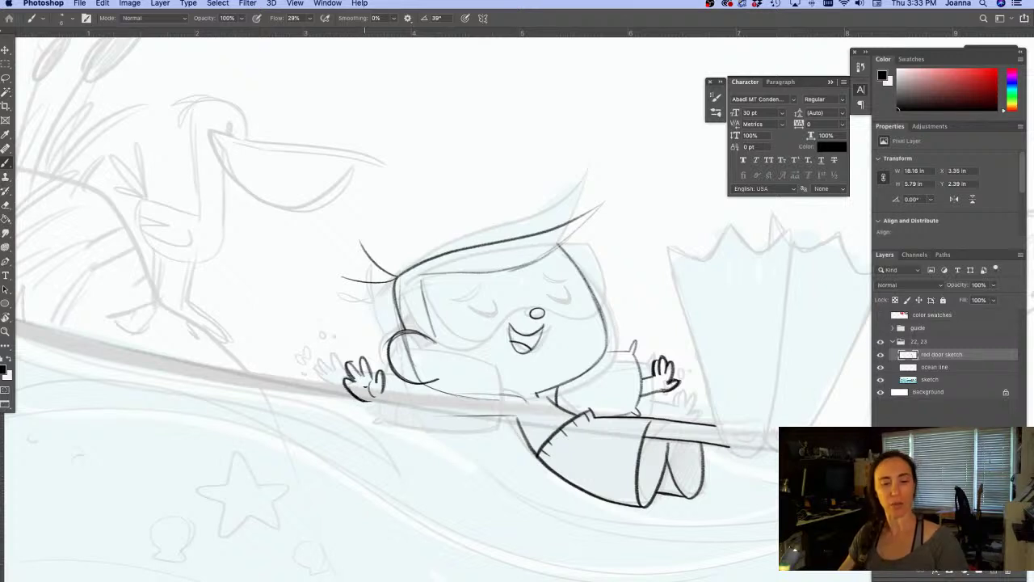
Ink the curved outer end of the near armband and the two forearm lines connecting it to the hand
{"action": "left_click_drag", "start_coordinate": [429, 373], "coordinate": [427, 430]}
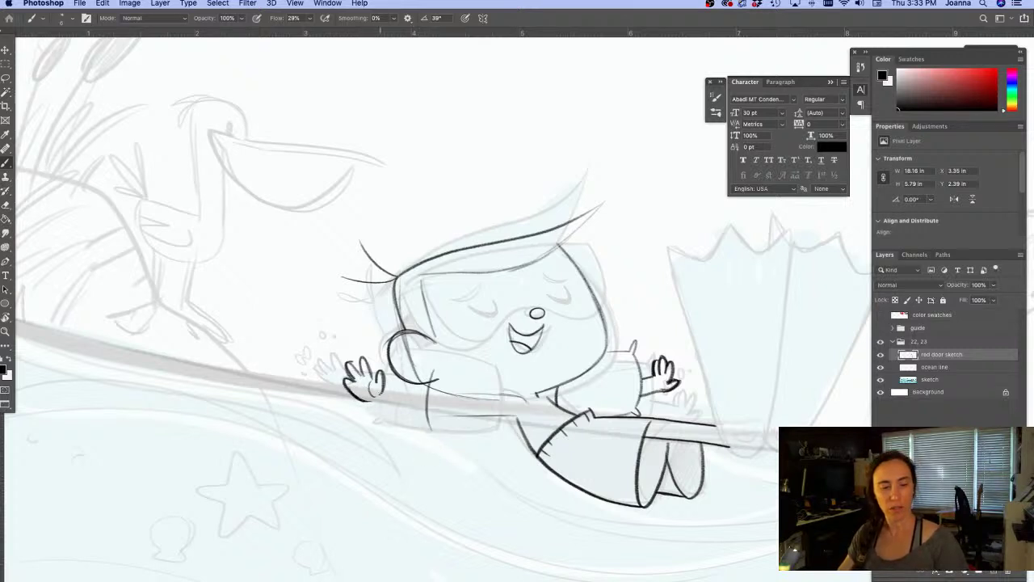
{"action": "left_click_drag", "start_coordinate": [387, 383], "coordinate": [435, 385]}
{"action": "left_click_drag", "start_coordinate": [367, 401], "coordinate": [426, 407]}
Ink the near armband's curved shoulder end, its upper and lower edges, and a small tab at the lower corner
{"action": "mouse_move", "coordinate": [507, 371]}
{"action": "left_mouse_down"}
{"action": "mouse_move", "coordinate": [516, 399]}
{"action": "mouse_move", "coordinate": [499, 434]}
{"action": "left_mouse_up"}
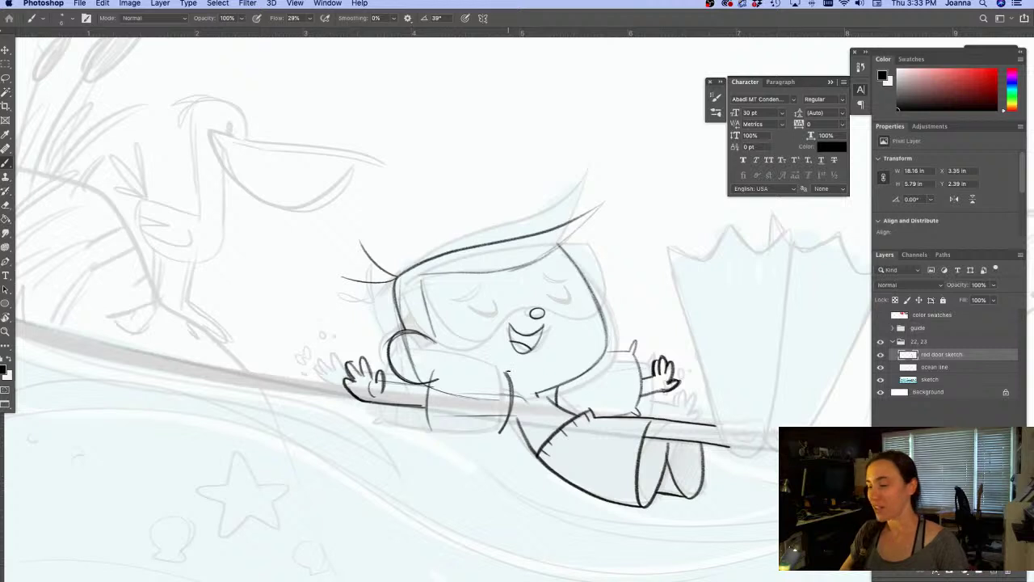
{"action": "key", "text": "super+z"}
{"action": "left_click_drag", "start_coordinate": [498, 371], "coordinate": [499, 432]}
{"action": "mouse_move", "coordinate": [499, 372]}
{"action": "left_mouse_down"}
{"action": "mouse_move", "coordinate": [508, 404]}
{"action": "mouse_move", "coordinate": [496, 434]}
{"action": "left_mouse_up"}
{"action": "left_click_drag", "start_coordinate": [416, 388], "coordinate": [419, 360]}
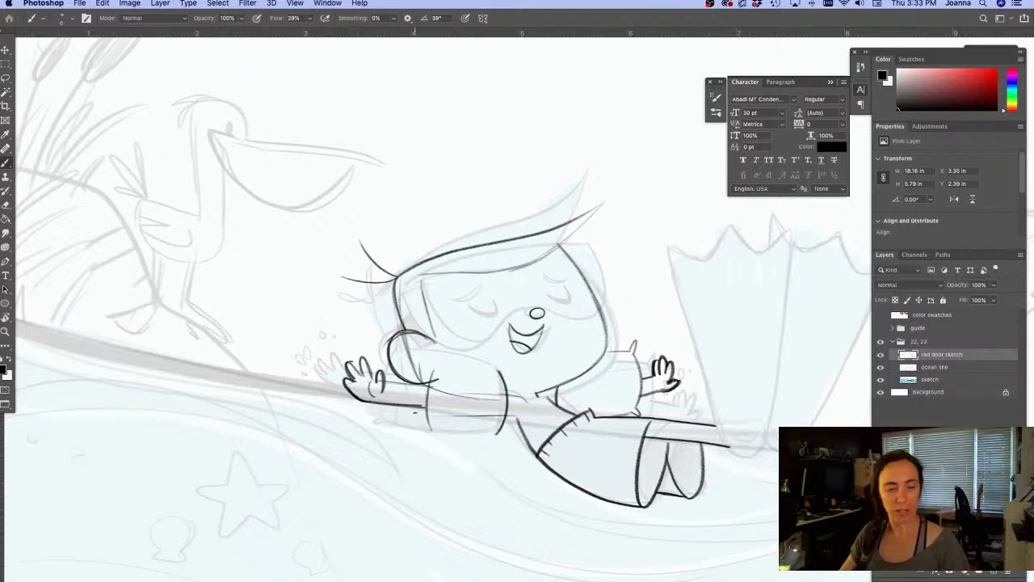
{"action": "left_click_drag", "start_coordinate": [414, 408], "coordinate": [421, 426]}
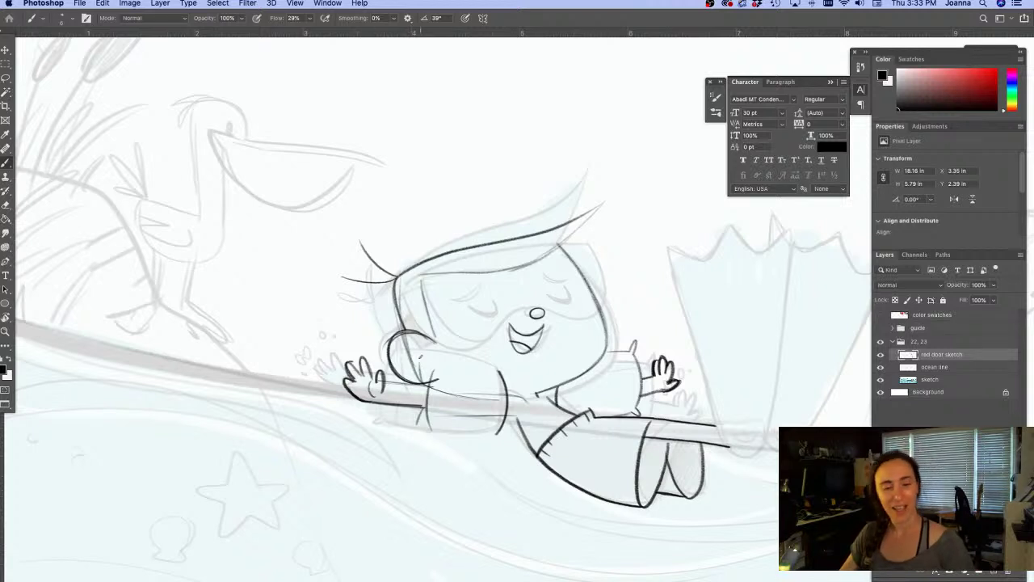
{"action": "mouse_move", "coordinate": [501, 370]}
{"action": "left_mouse_down"}
{"action": "mouse_move", "coordinate": [421, 376]}
{"action": "mouse_move", "coordinate": [407, 388]}
{"action": "mouse_move", "coordinate": [419, 366]}
{"action": "left_mouse_up"}
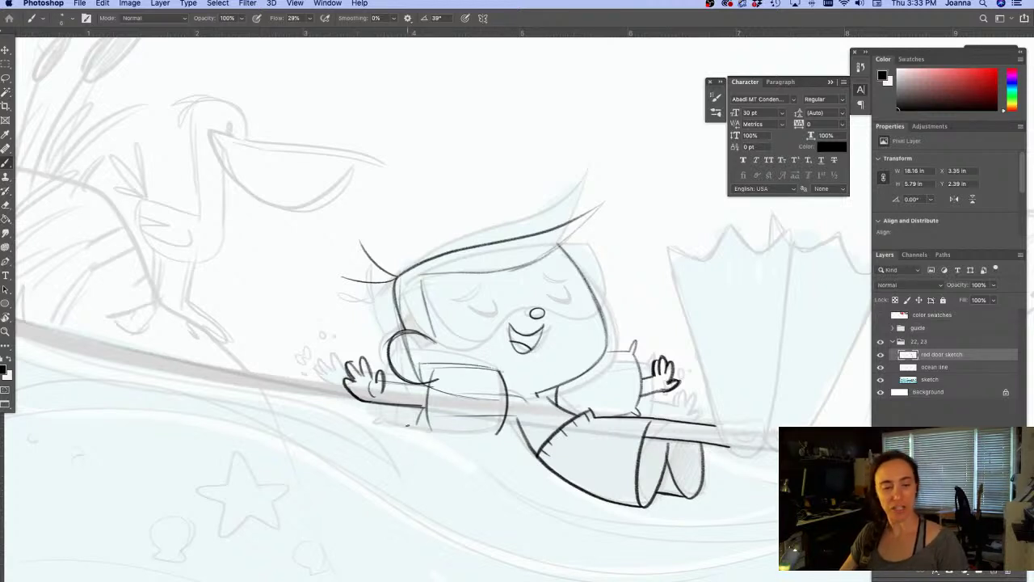
{"action": "mouse_move", "coordinate": [440, 433]}
{"action": "left_mouse_down"}
{"action": "mouse_move", "coordinate": [446, 443]}
{"action": "mouse_move", "coordinate": [441, 435]}
{"action": "mouse_move", "coordinate": [498, 439]}
{"action": "left_mouse_up"}
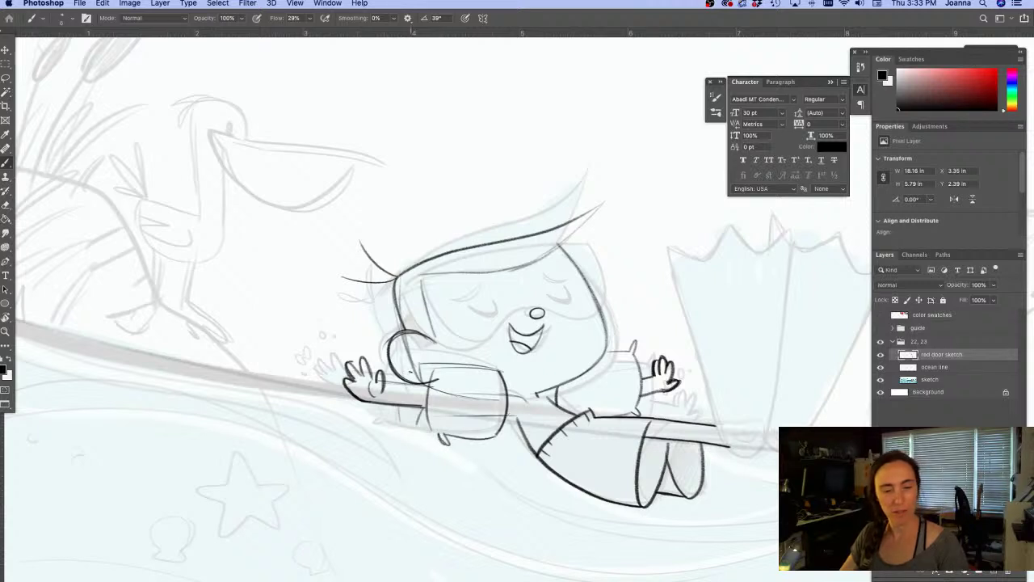
Ink the narrow second section of the near armband behind the forearm and add small pointed tabs at its corners
{"action": "left_click_drag", "start_coordinate": [409, 354], "coordinate": [402, 369]}
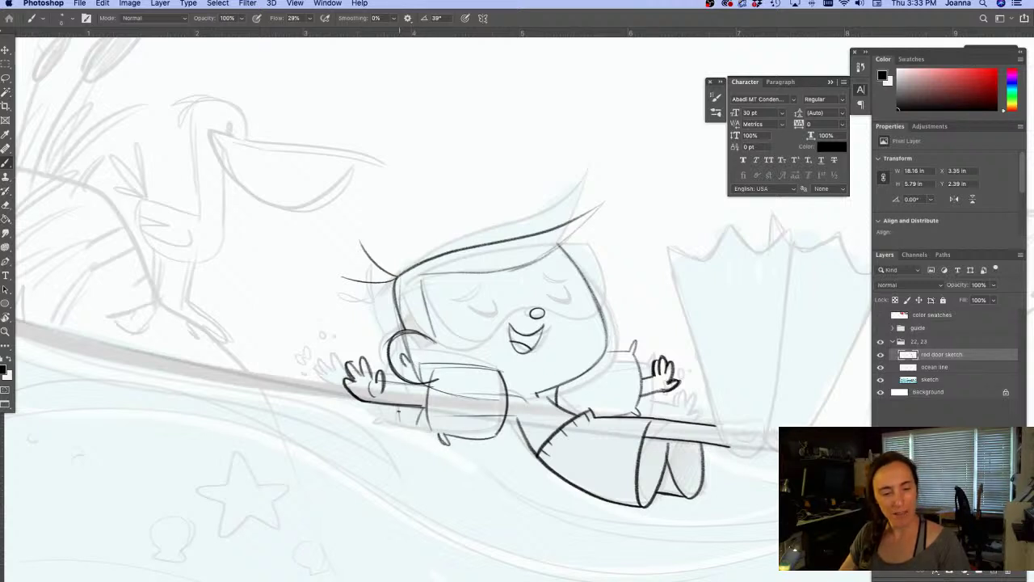
{"action": "mouse_move", "coordinate": [401, 406]}
{"action": "left_mouse_down"}
{"action": "mouse_move", "coordinate": [397, 430]}
{"action": "mouse_move", "coordinate": [436, 429]}
{"action": "left_mouse_up"}
{"action": "left_click_drag", "start_coordinate": [451, 368], "coordinate": [443, 359]}
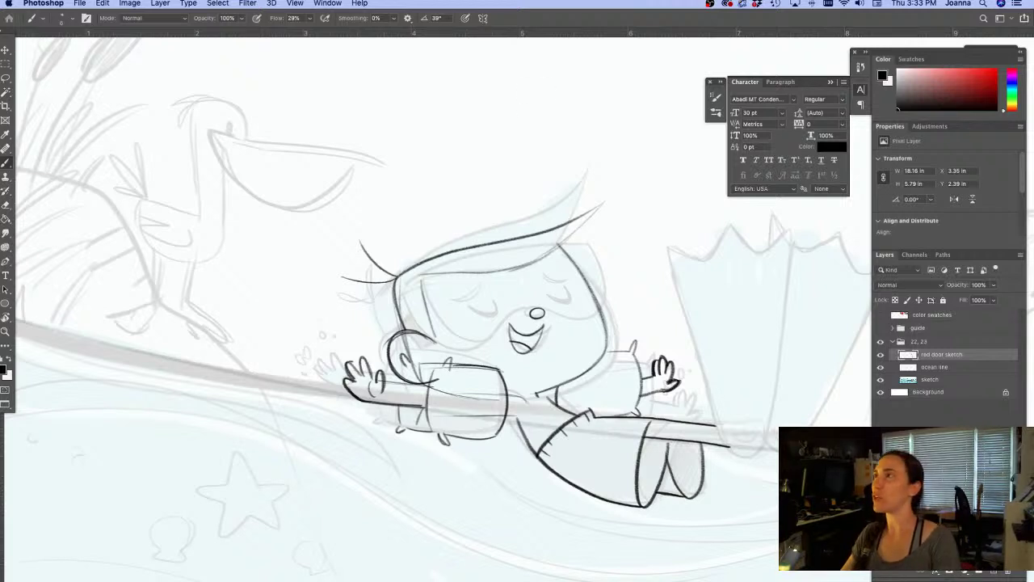
Add the orange armband reference photos on a new layer and move them over the pelican sketch, clear of the swimmer
{"action": "key", "text": "Tab"}
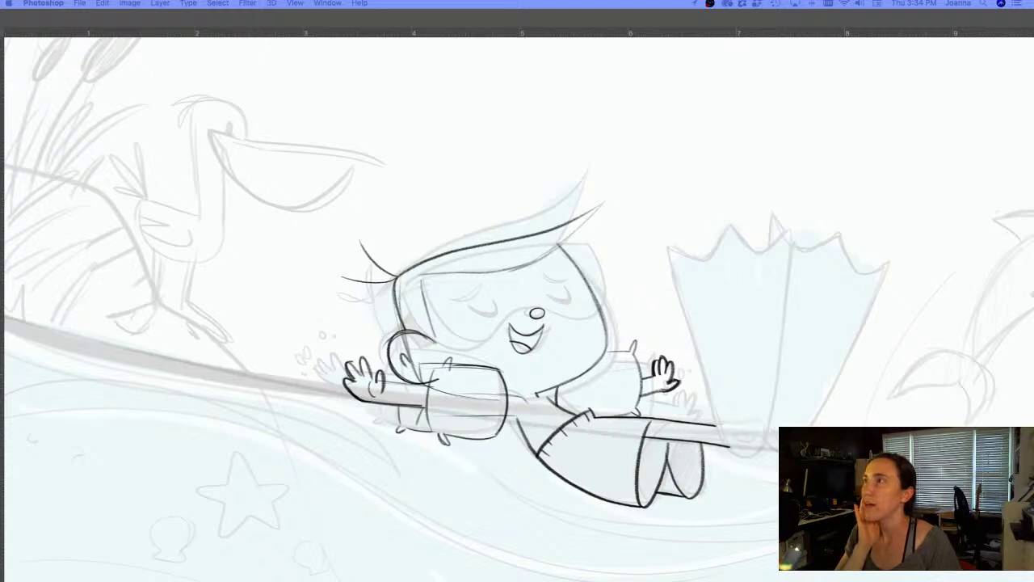
{"action": "key", "text": "Tab"}
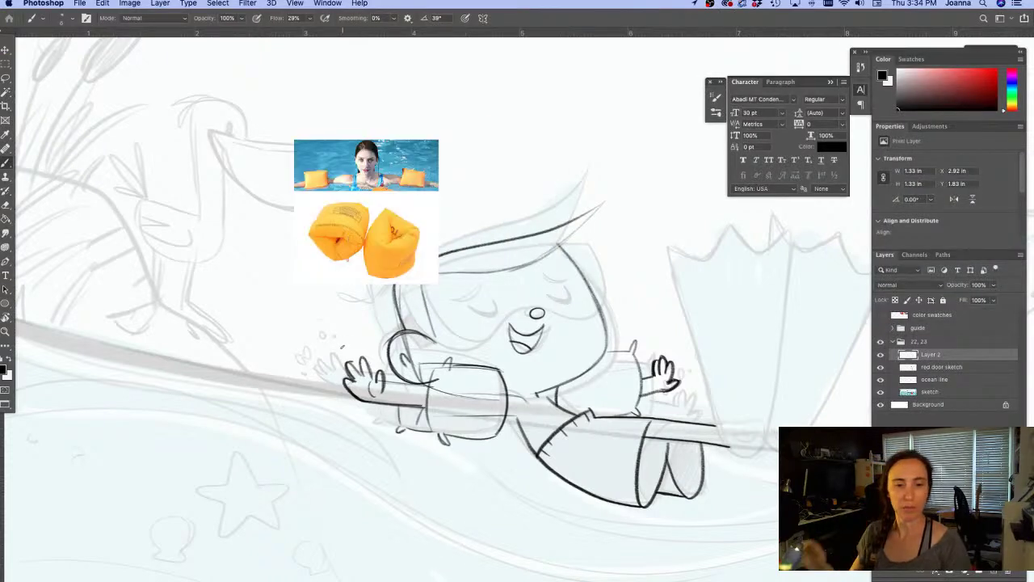
{"action": "key", "text": "v"}
{"action": "left_click_drag", "start_coordinate": [340, 221], "coordinate": [186, 202]}
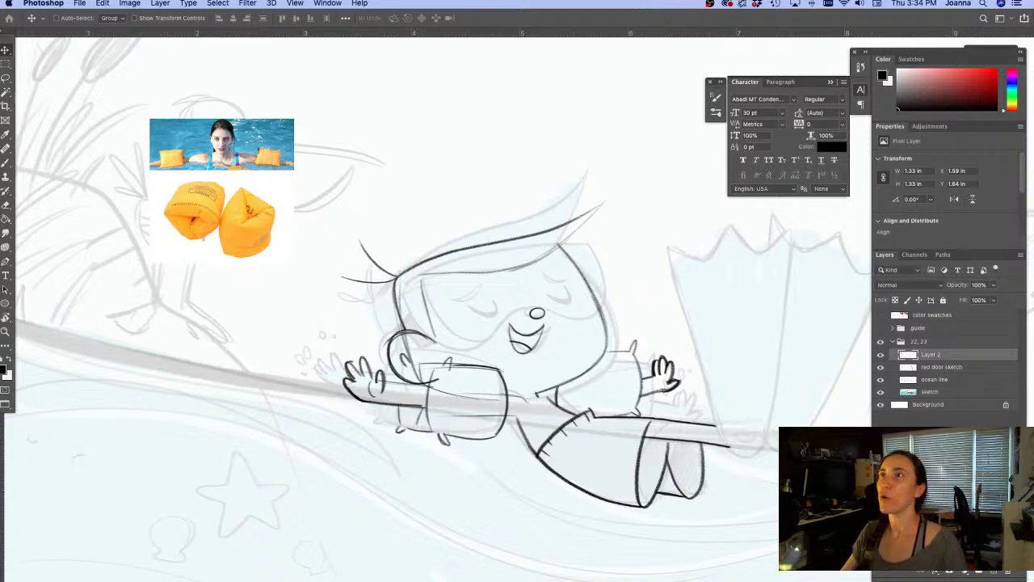
{"action": "key", "text": "Tab"}
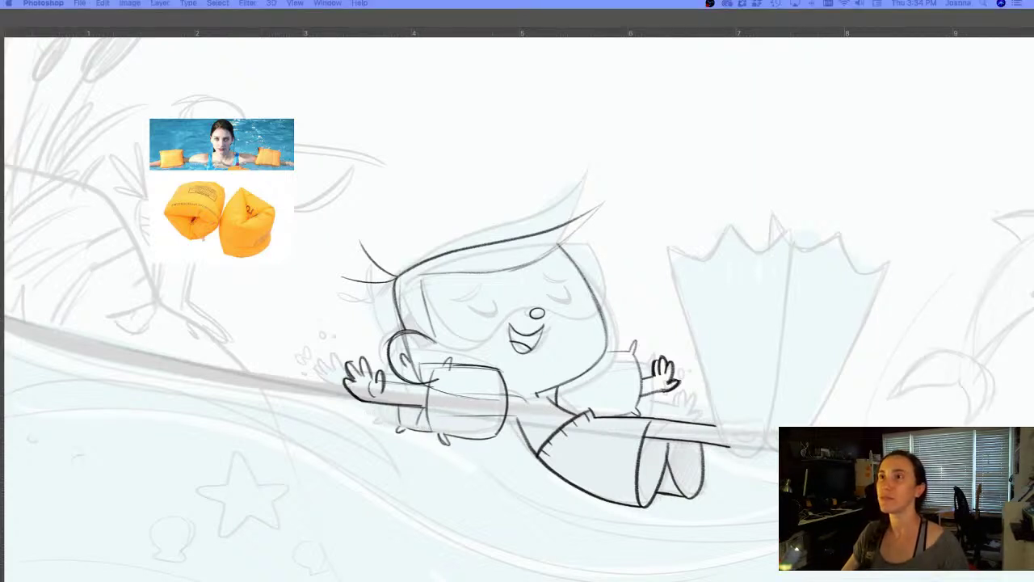
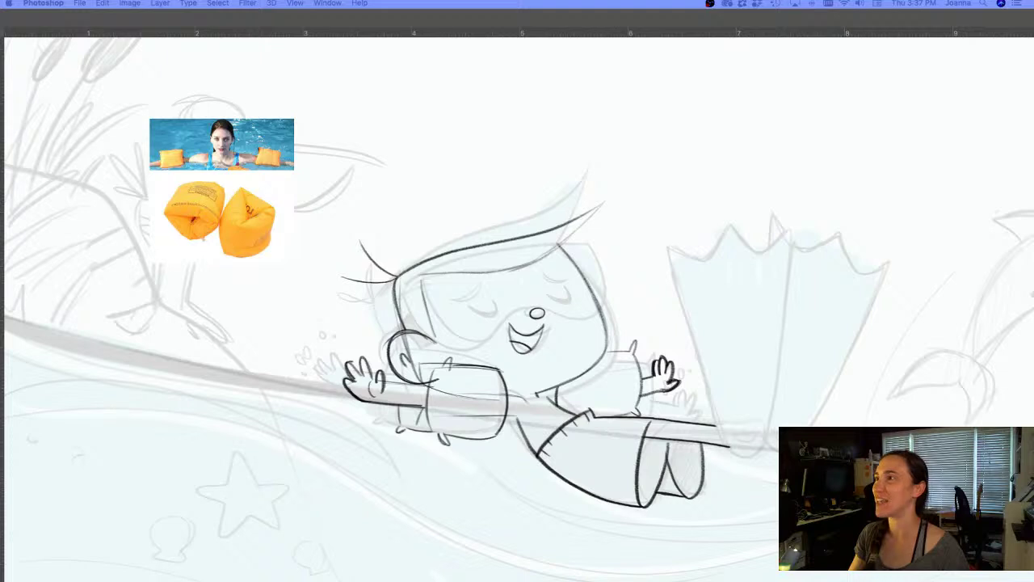
On the red door sketch layer, erase the near armband's inner lines and tabs and ink new marks at its upper outer corner
{"action": "key", "text": "Tab"}
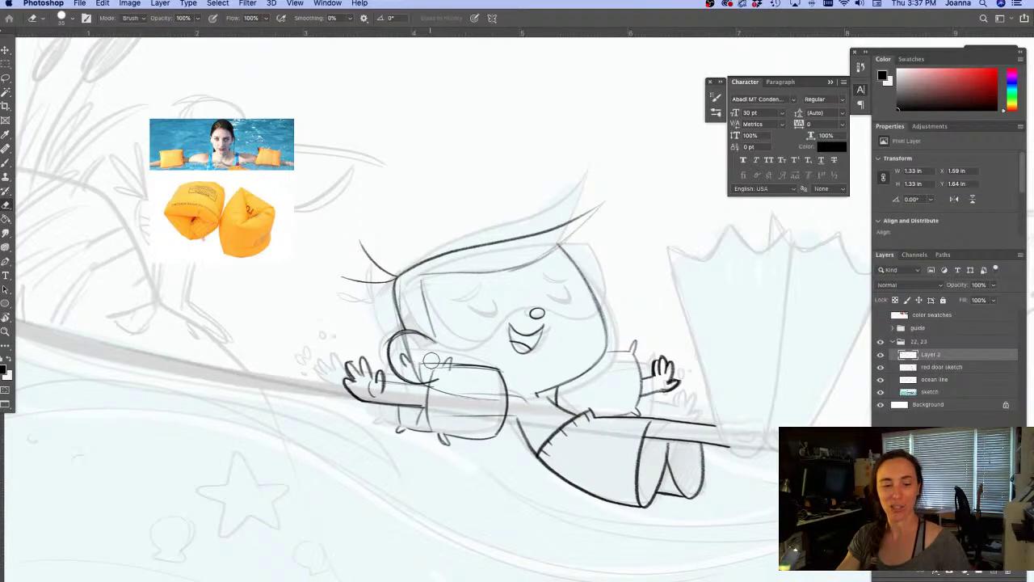
{"action": "left_click", "coordinate": [937, 367]}
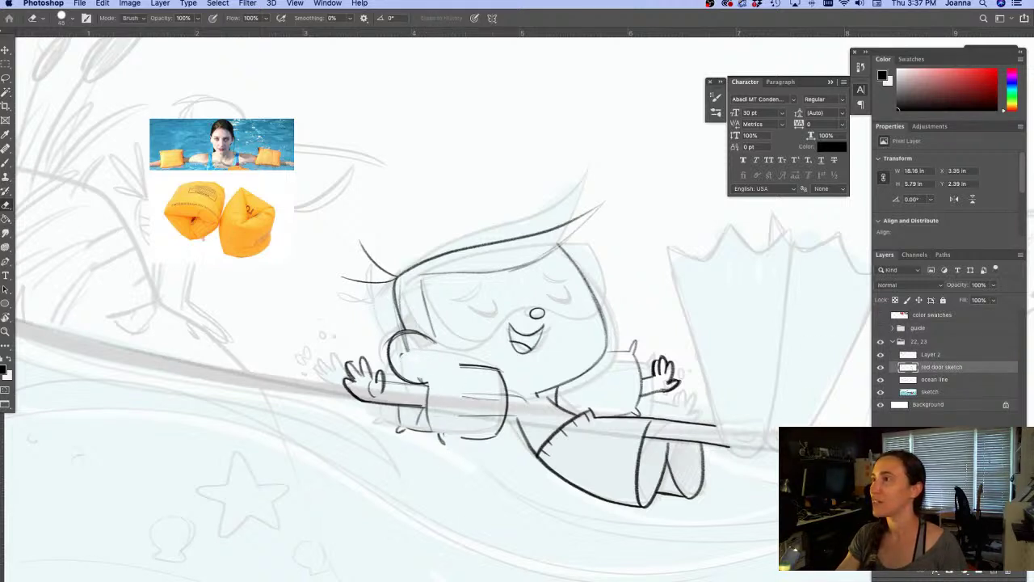
{"action": "key", "text": "Tab"}
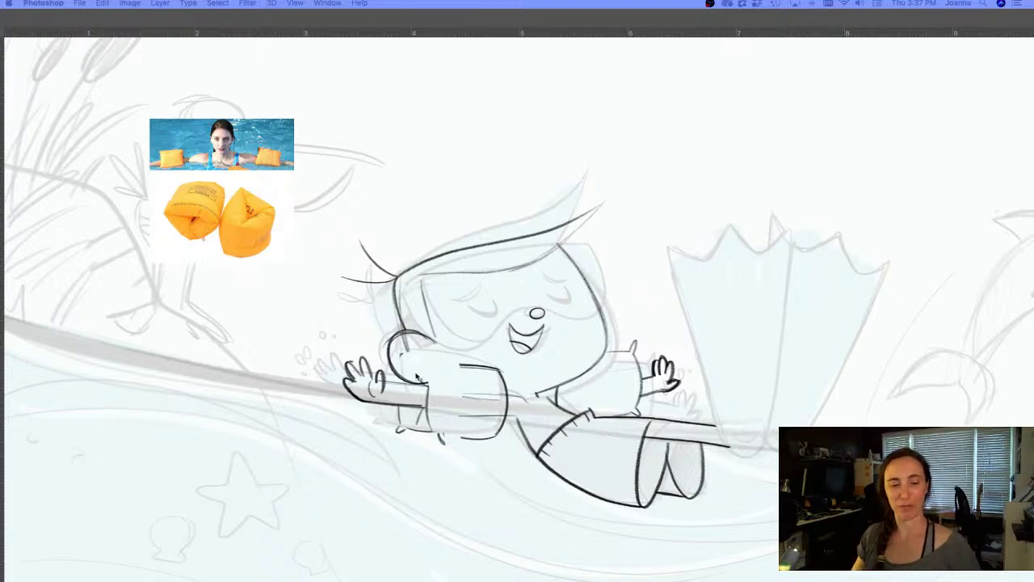
{"action": "key", "text": "Tab"}
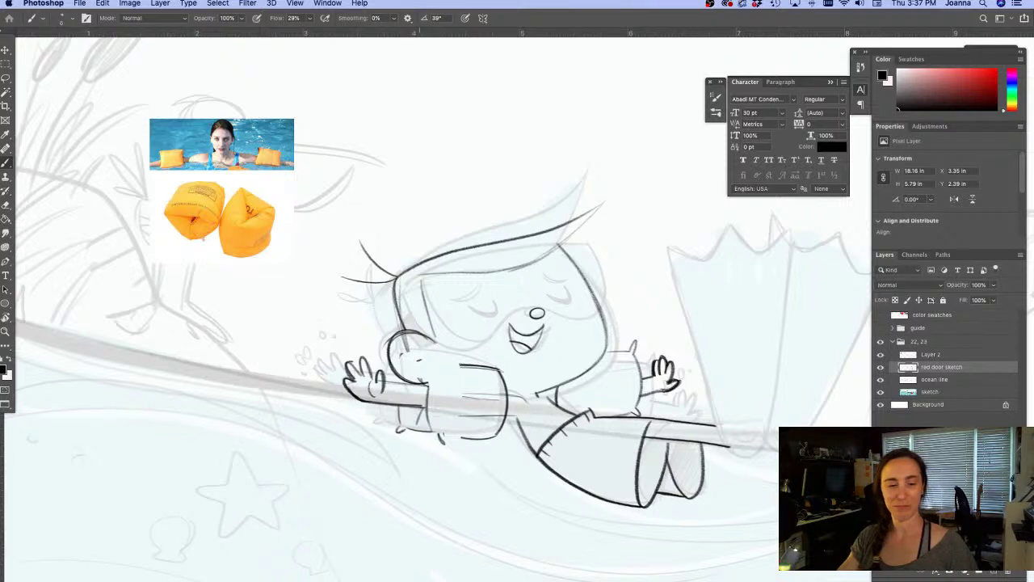
{"action": "mouse_move", "coordinate": [402, 382]}
{"action": "left_mouse_down"}
{"action": "mouse_move", "coordinate": [422, 354]}
{"action": "mouse_move", "coordinate": [431, 420]}
{"action": "left_mouse_up"}
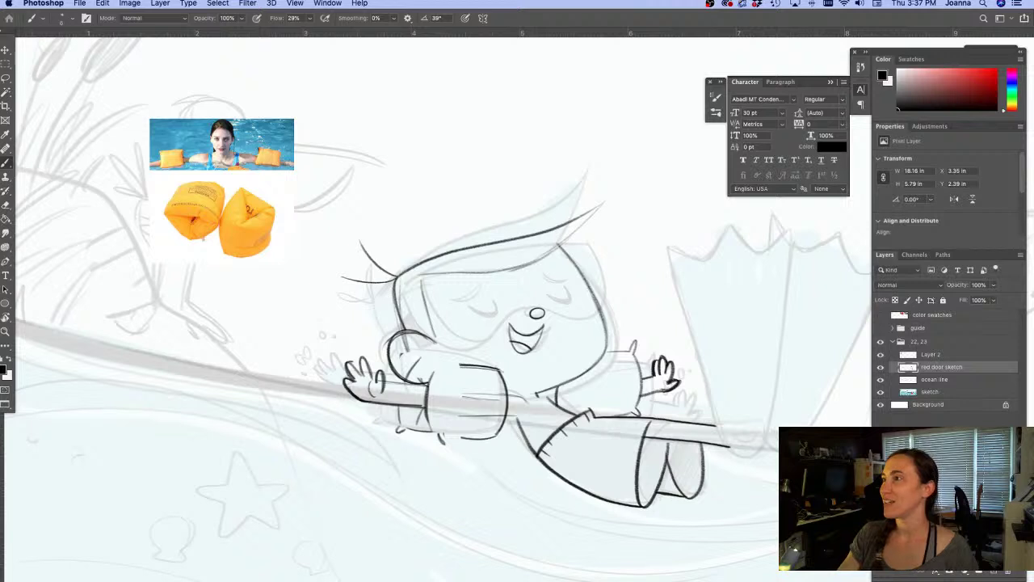
{"action": "key", "text": "Tab"}
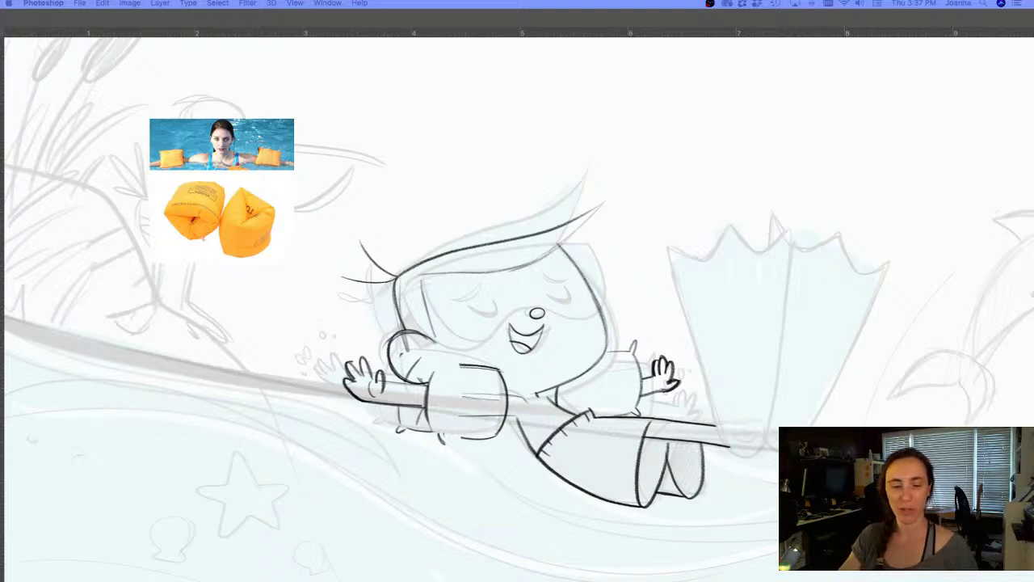
{"action": "key", "text": "Tab"}
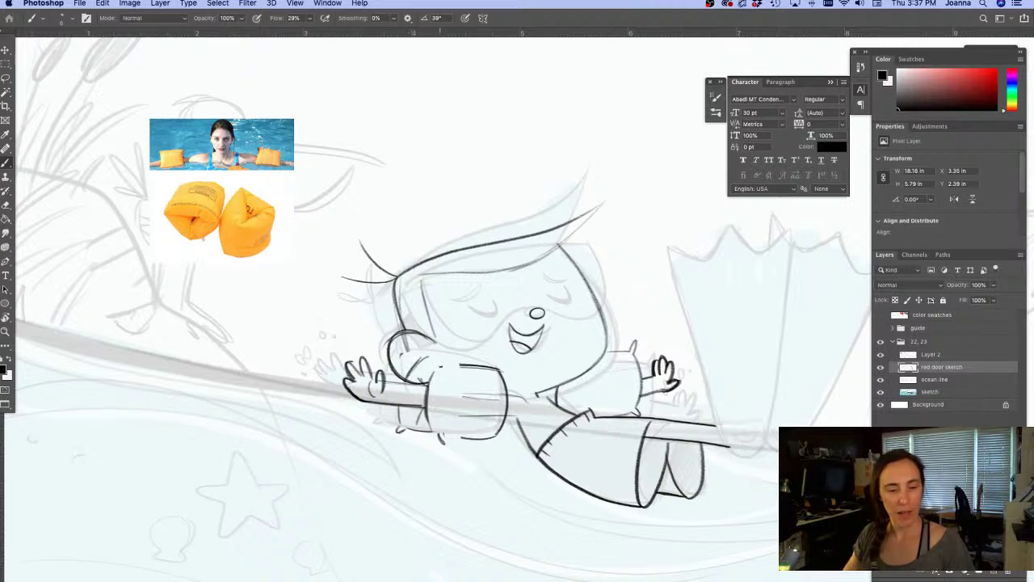
Erase the near armband's remaining old lines and re-ink its outer end and lower edge as one continuous curve
{"action": "key", "text": "e"}
{"action": "mouse_move", "coordinate": [433, 383]}
{"action": "left_mouse_down"}
{"action": "mouse_move", "coordinate": [436, 370]}
{"action": "mouse_move", "coordinate": [439, 430]}
{"action": "mouse_move", "coordinate": [421, 428]}
{"action": "left_mouse_up"}
{"action": "left_click_drag", "start_coordinate": [460, 392], "coordinate": [486, 401]}
{"action": "key", "text": "b"}
{"action": "left_click_drag", "start_coordinate": [415, 422], "coordinate": [478, 439]}
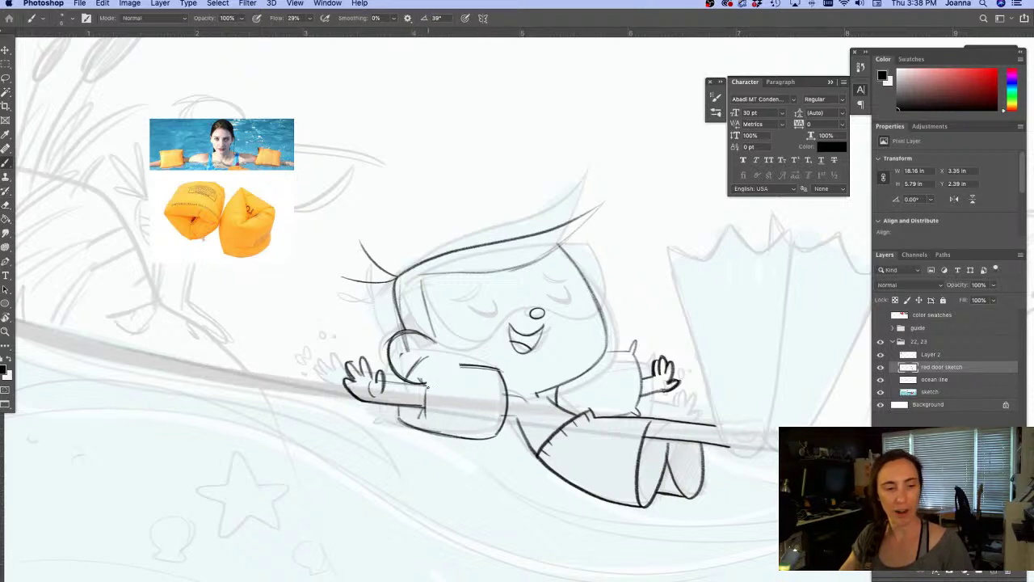
Re-ink the near armband's upper edge and the curved dividing line where the forearm enters it
{"action": "left_click_drag", "start_coordinate": [444, 358], "coordinate": [428, 427]}
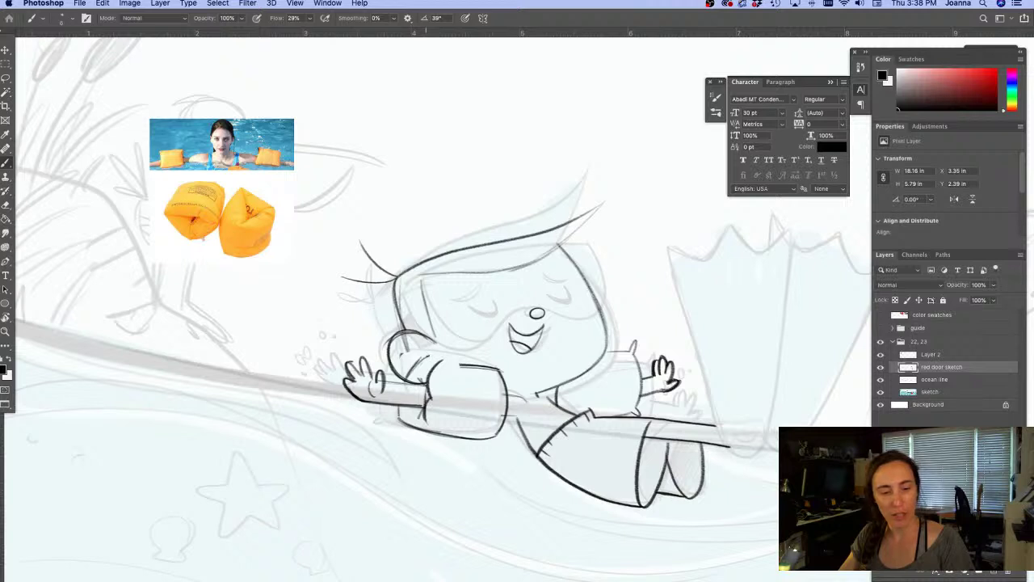
{"action": "left_click_drag", "start_coordinate": [422, 359], "coordinate": [495, 370]}
{"action": "left_click_drag", "start_coordinate": [430, 373], "coordinate": [413, 419]}
{"action": "left_click_drag", "start_coordinate": [425, 354], "coordinate": [400, 418]}
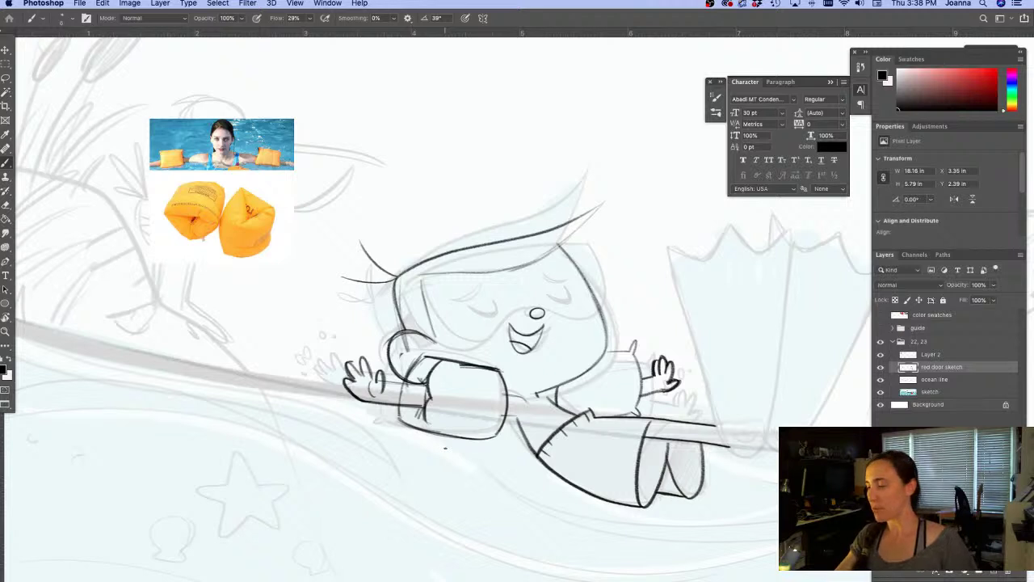
Erase the far armband's old outline and re-ink it with a curved outer end and pointed corners
{"action": "key", "text": "e"}
{"action": "mouse_move", "coordinate": [620, 352]}
{"action": "left_mouse_down"}
{"action": "mouse_move", "coordinate": [635, 349]}
{"action": "mouse_move", "coordinate": [630, 408]}
{"action": "left_mouse_up"}
{"action": "key", "text": "b"}
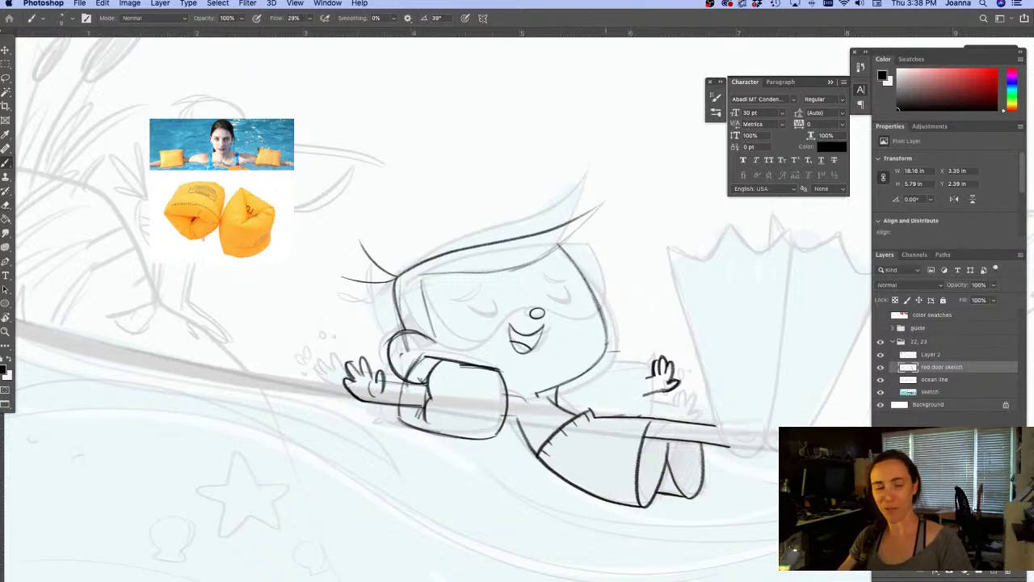
{"action": "mouse_move", "coordinate": [629, 362]}
{"action": "left_mouse_down"}
{"action": "mouse_move", "coordinate": [642, 410]}
{"action": "mouse_move", "coordinate": [643, 394]}
{"action": "left_mouse_up"}
{"action": "key", "text": "super+z"}
{"action": "key", "text": "super+z"}
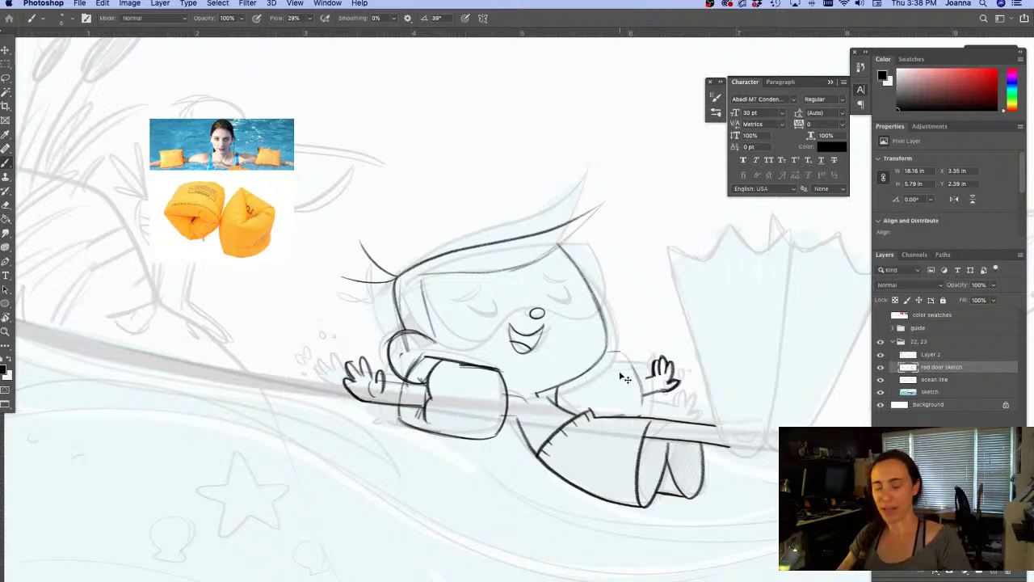
{"action": "key", "text": "e"}
{"action": "left_click_drag", "start_coordinate": [622, 356], "coordinate": [647, 408]}
{"action": "key", "text": "b"}
{"action": "left_click_drag", "start_coordinate": [624, 358], "coordinate": [647, 404]}
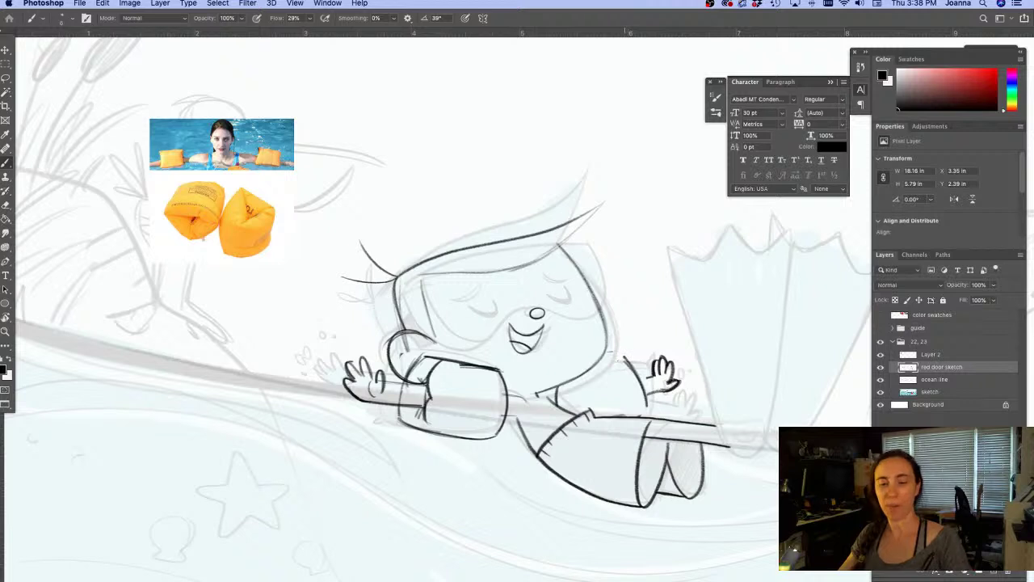
{"action": "left_click_drag", "start_coordinate": [624, 357], "coordinate": [617, 358]}
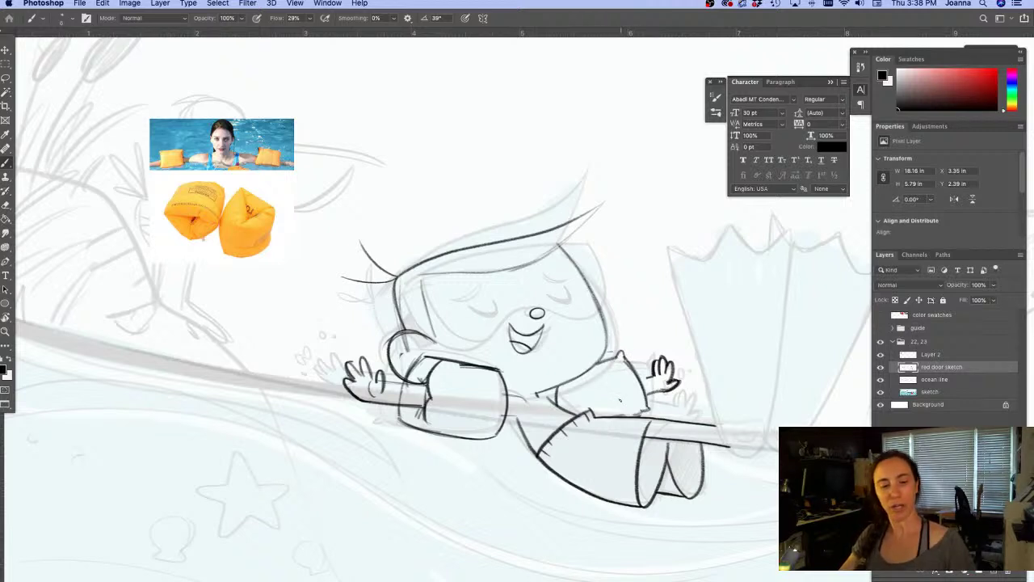
Erase the near armband's rough dividing line and redraw it as a single smooth curve
{"action": "key", "text": "e"}
{"action": "mouse_move", "coordinate": [424, 381]}
{"action": "left_mouse_down"}
{"action": "mouse_move", "coordinate": [428, 374]}
{"action": "mouse_move", "coordinate": [435, 404]}
{"action": "left_mouse_up"}
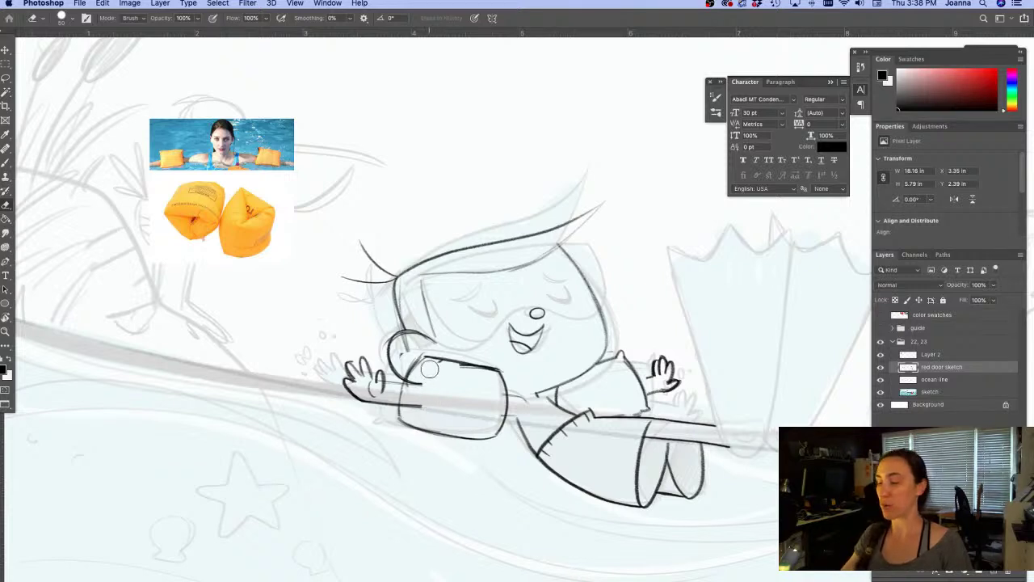
{"action": "key", "text": "b"}
{"action": "left_click_drag", "start_coordinate": [426, 354], "coordinate": [426, 427]}
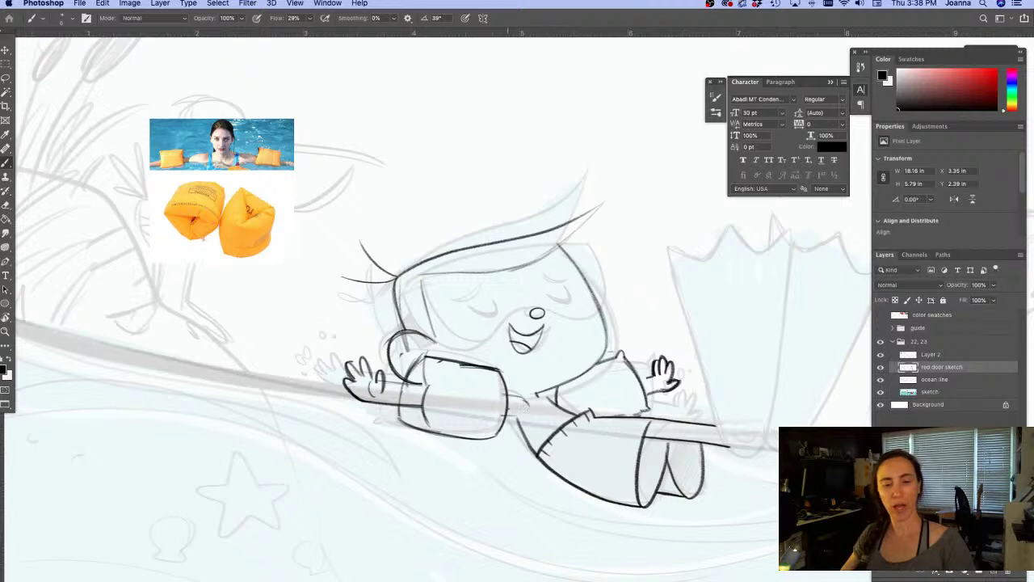
Ink the swimmer's closed eyes and raised eyebrows and go over the near side of the face
{"action": "mouse_move", "coordinate": [558, 296]}
{"action": "left_mouse_down"}
{"action": "mouse_move", "coordinate": [487, 305]}
{"action": "mouse_move", "coordinate": [503, 311]}
{"action": "mouse_move", "coordinate": [475, 296]}
{"action": "left_mouse_up"}
{"action": "left_click_drag", "start_coordinate": [538, 282], "coordinate": [563, 281]}
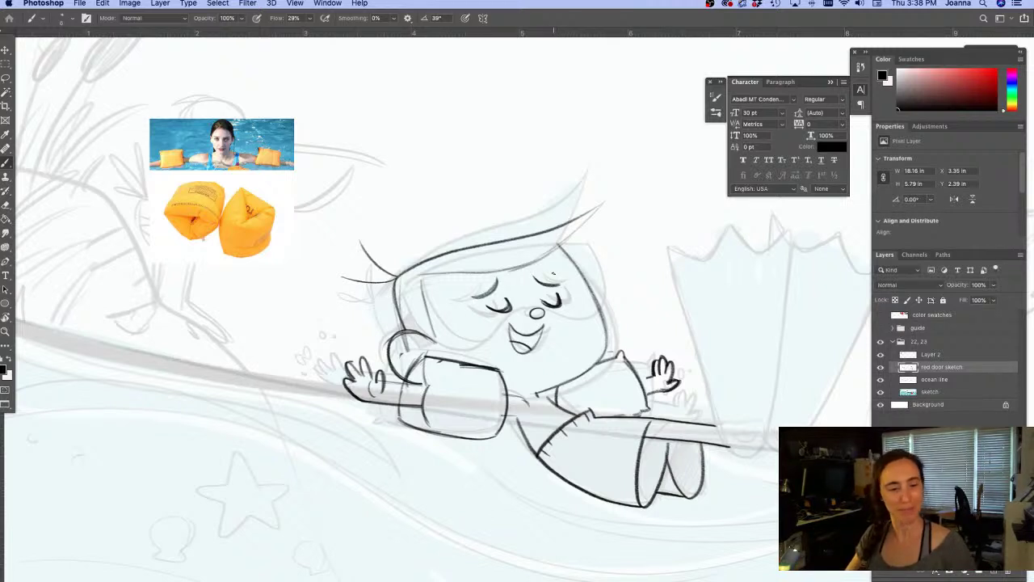
{"action": "left_click_drag", "start_coordinate": [396, 276], "coordinate": [405, 347]}
Check the whole drawing with the red door sketch layer hidden and shown again
{"action": "key", "text": "e"}
{"action": "left_click", "coordinate": [338, 445], "text": "alt"}
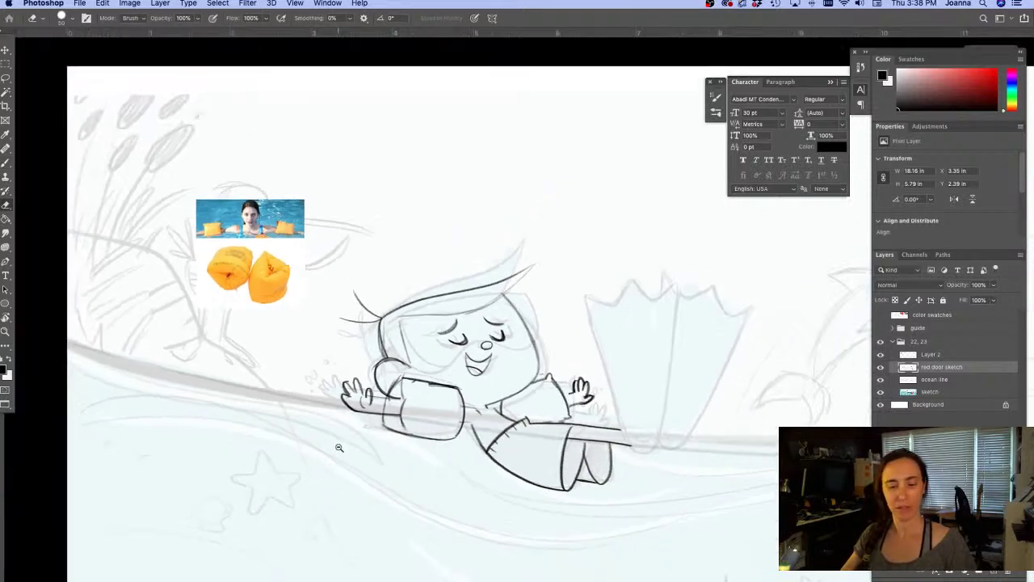
{"action": "left_click", "coordinate": [339, 449], "text": "alt+super"}
{"action": "left_click", "coordinate": [881, 366]}
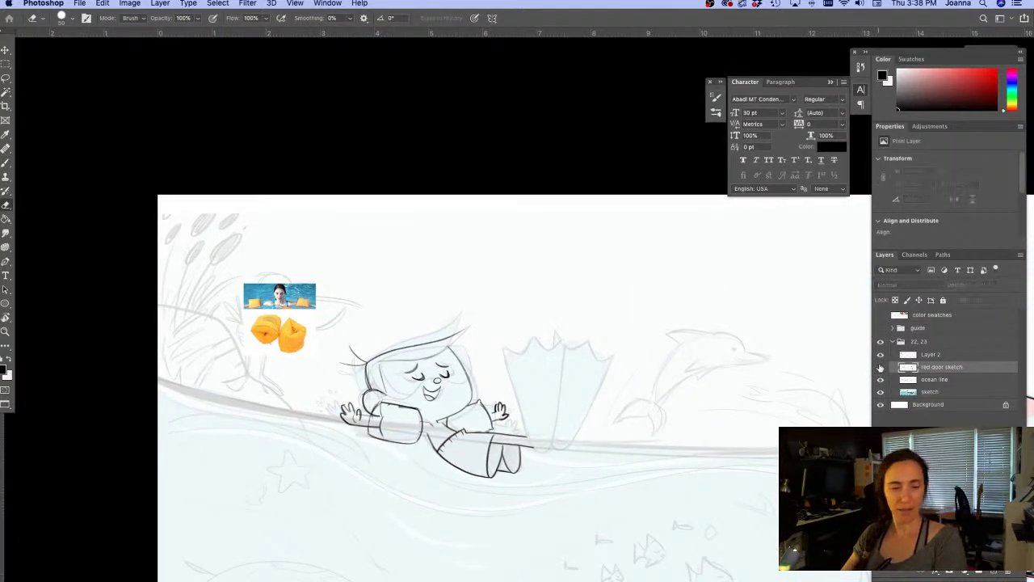
{"action": "left_click", "coordinate": [880, 367]}
{"action": "left_click", "coordinate": [880, 367]}
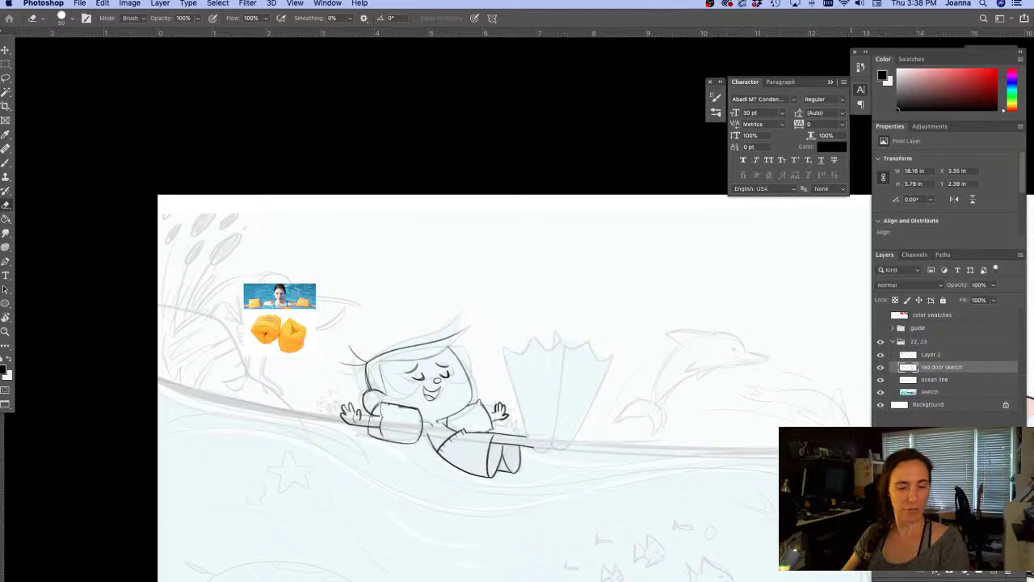
Ink several small water droplets flying up above the swimmer's far hand
{"action": "left_click", "coordinate": [472, 404], "text": "super"}
{"action": "left_click", "coordinate": [473, 403], "text": "super"}
{"action": "key", "text": "b"}
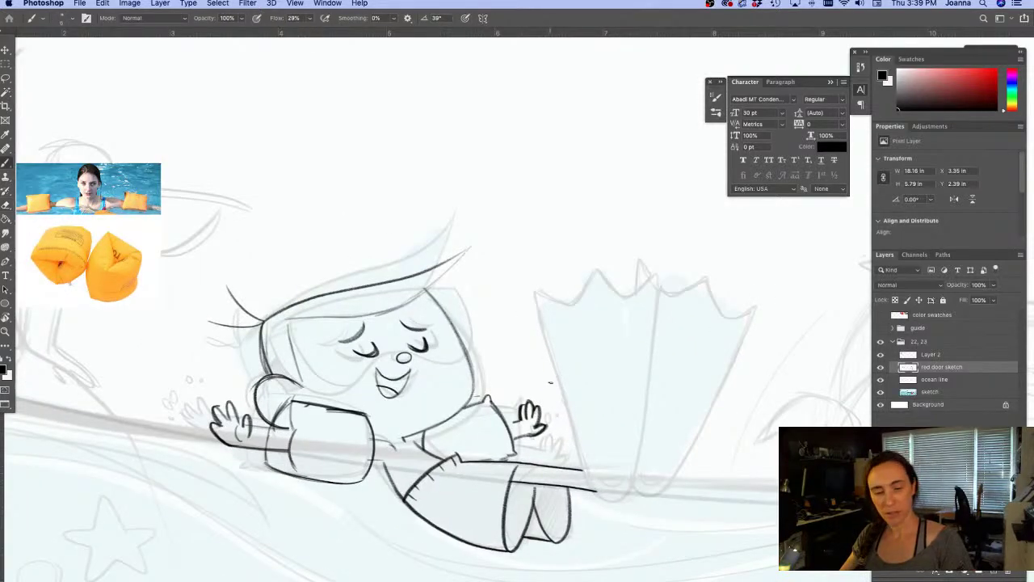
{"action": "left_click_drag", "start_coordinate": [528, 373], "coordinate": [515, 394]}
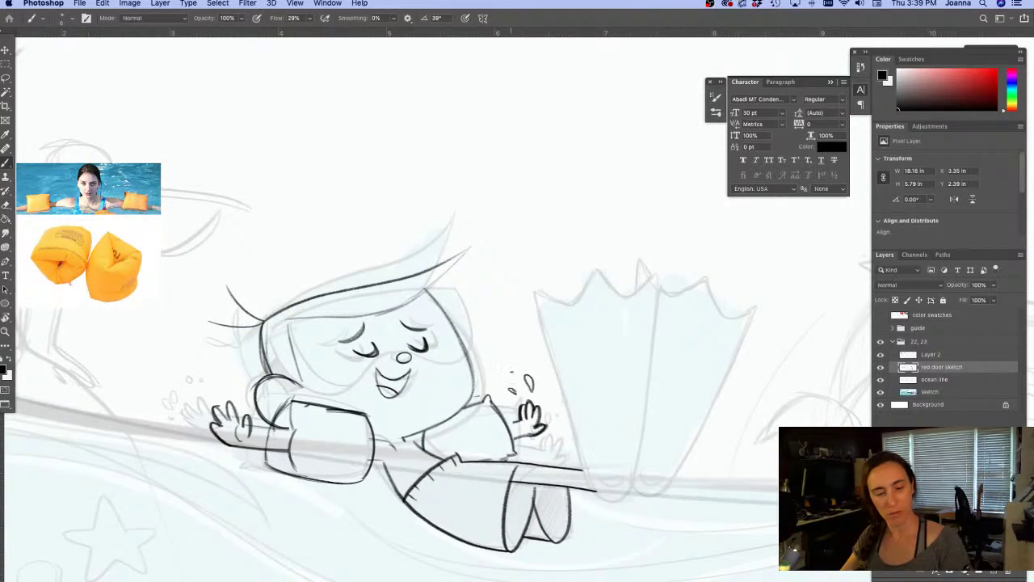
{"action": "left_click_drag", "start_coordinate": [507, 352], "coordinate": [515, 364]}
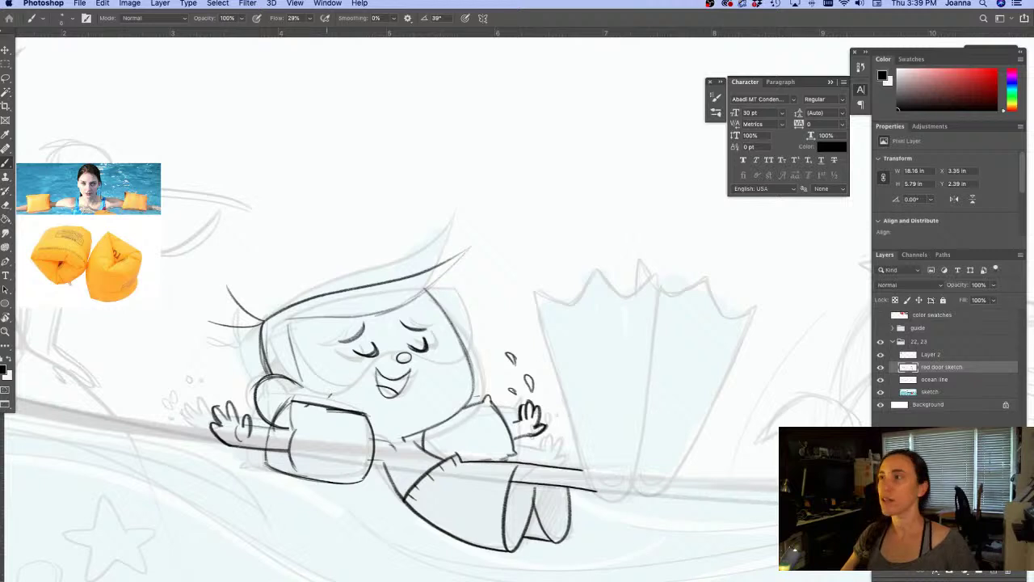
{"action": "key", "text": "Tab"}
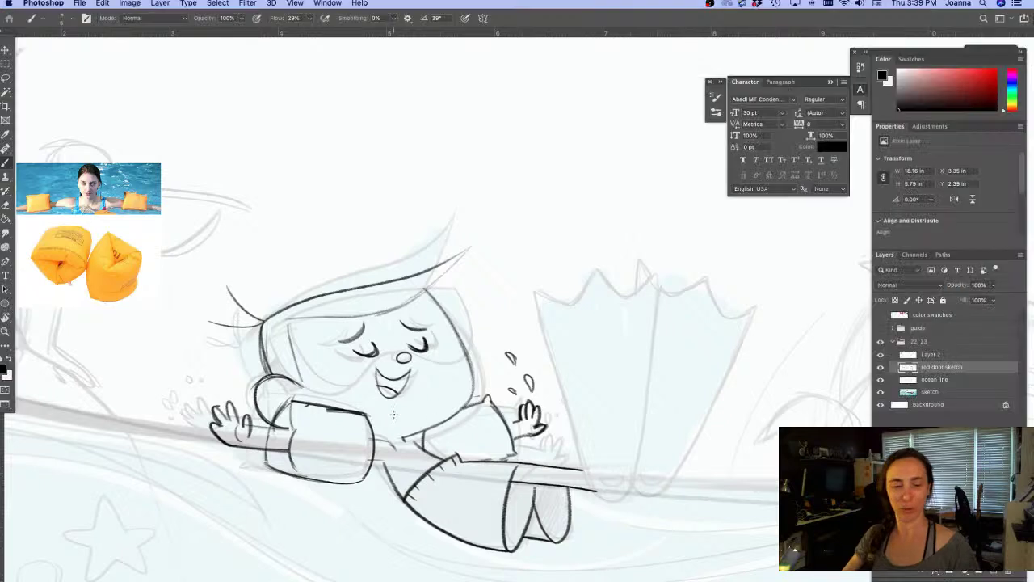
{"action": "key", "text": "Tab"}
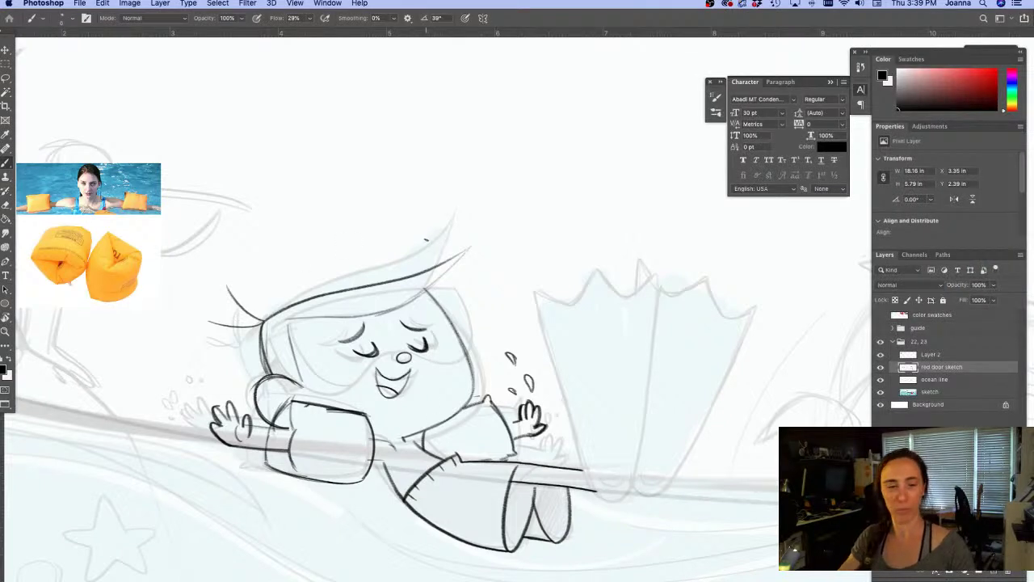
Erase the old hair tip, re-ink it as an upswept point following the sketch, and ink the inner hairline beside the face
{"action": "key", "text": "e"}
{"action": "mouse_move", "coordinate": [462, 247]}
{"action": "left_mouse_down"}
{"action": "mouse_move", "coordinate": [402, 286]}
{"action": "mouse_move", "coordinate": [438, 220]}
{"action": "mouse_move", "coordinate": [374, 285]}
{"action": "mouse_move", "coordinate": [438, 260]}
{"action": "left_mouse_up"}
{"action": "key", "text": "b"}
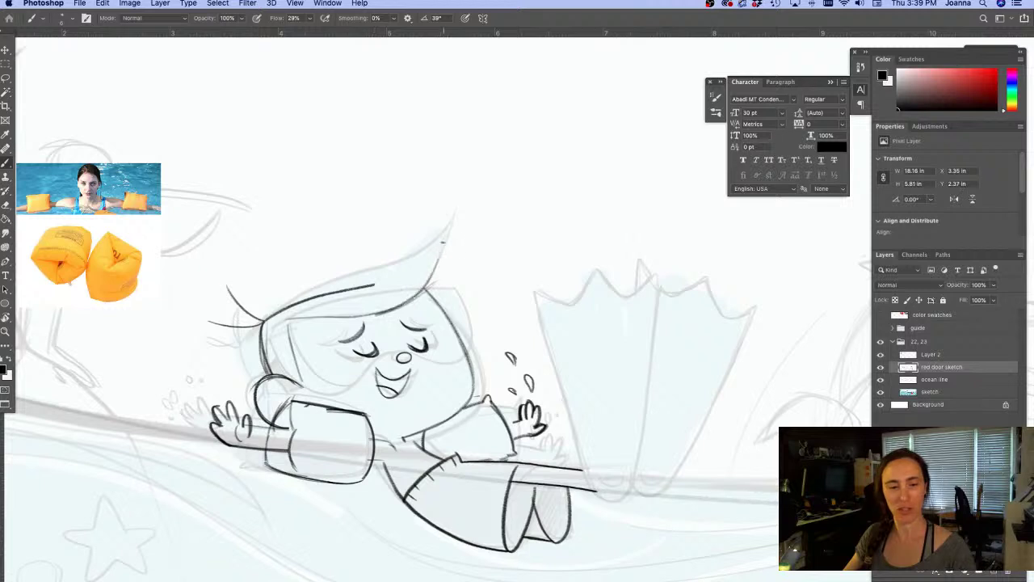
{"action": "mouse_move", "coordinate": [396, 309]}
{"action": "left_mouse_down"}
{"action": "mouse_move", "coordinate": [445, 229]}
{"action": "mouse_move", "coordinate": [379, 280]}
{"action": "mouse_move", "coordinate": [431, 244]}
{"action": "left_mouse_up"}
{"action": "mouse_move", "coordinate": [373, 285]}
{"action": "left_mouse_down"}
{"action": "mouse_move", "coordinate": [444, 236]}
{"action": "mouse_move", "coordinate": [446, 221]}
{"action": "mouse_move", "coordinate": [428, 283]}
{"action": "left_mouse_up"}
{"action": "mouse_move", "coordinate": [442, 236]}
{"action": "left_mouse_down"}
{"action": "mouse_move", "coordinate": [386, 277]}
{"action": "mouse_move", "coordinate": [445, 232]}
{"action": "left_mouse_up"}
{"action": "left_click_drag", "start_coordinate": [286, 317], "coordinate": [305, 391]}
Ink the near flipper with two long sides, a rounded heel and a scalloped, pointed outer edge
{"action": "left_click_drag", "start_coordinate": [241, 426], "coordinate": [199, 349]}
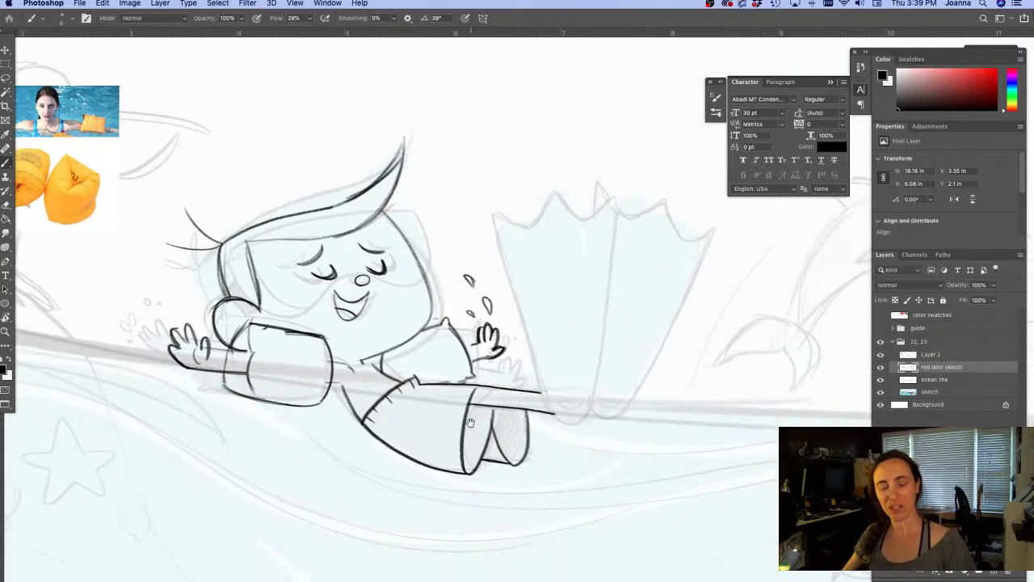
{"action": "mouse_move", "coordinate": [490, 222]}
{"action": "left_mouse_down"}
{"action": "mouse_move", "coordinate": [553, 416]}
{"action": "mouse_move", "coordinate": [572, 422]}
{"action": "left_mouse_up"}
{"action": "mouse_move", "coordinate": [602, 334]}
{"action": "left_mouse_down"}
{"action": "mouse_move", "coordinate": [590, 400]}
{"action": "mouse_move", "coordinate": [559, 423]}
{"action": "left_mouse_up"}
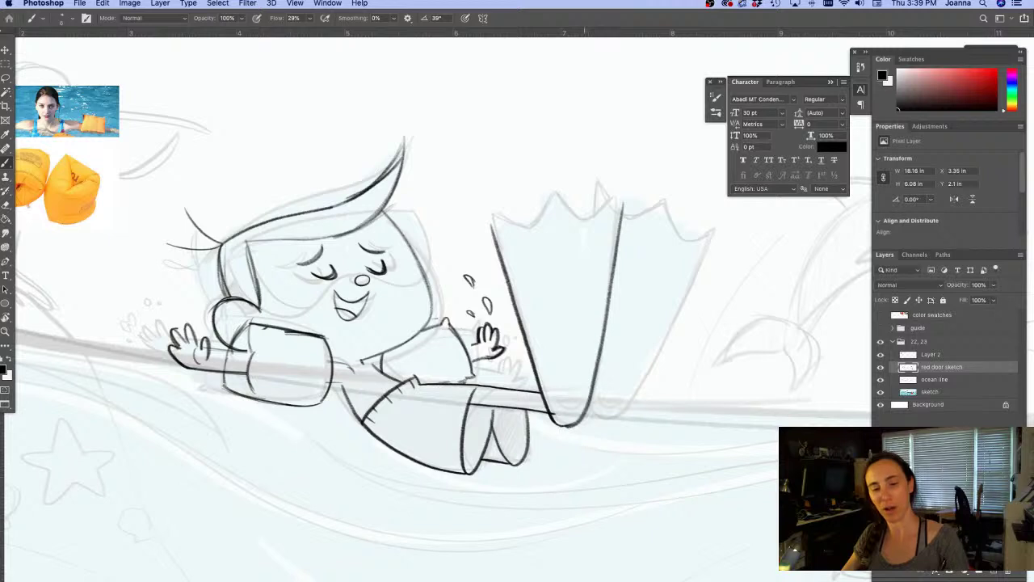
{"action": "mouse_move", "coordinate": [490, 226]}
{"action": "left_mouse_down"}
{"action": "mouse_move", "coordinate": [526, 218]}
{"action": "mouse_move", "coordinate": [554, 178]}
{"action": "mouse_move", "coordinate": [619, 197]}
{"action": "mouse_move", "coordinate": [622, 255]}
{"action": "left_mouse_up"}
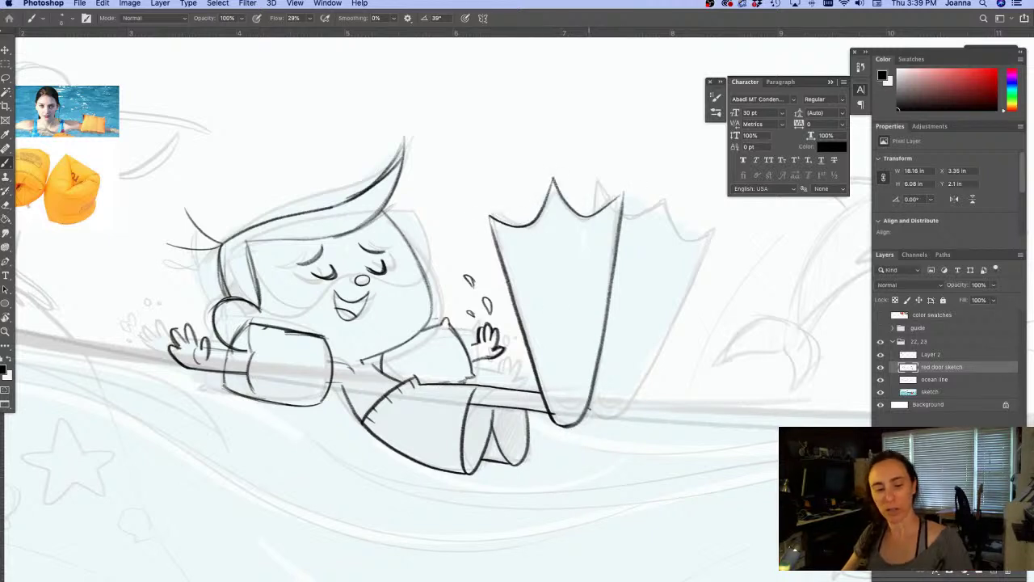
Ink the far flipper beside the near one with a rounded heel, a scalloped, pointed outer edge and a long slanted side
{"action": "left_click_drag", "start_coordinate": [602, 421], "coordinate": [623, 407]}
{"action": "mouse_move", "coordinate": [621, 225]}
{"action": "left_mouse_down"}
{"action": "mouse_move", "coordinate": [663, 201]}
{"action": "mouse_move", "coordinate": [670, 241]}
{"action": "left_mouse_up"}
{"action": "left_click_drag", "start_coordinate": [664, 202], "coordinate": [668, 234]}
{"action": "left_click_drag", "start_coordinate": [636, 226], "coordinate": [665, 203]}
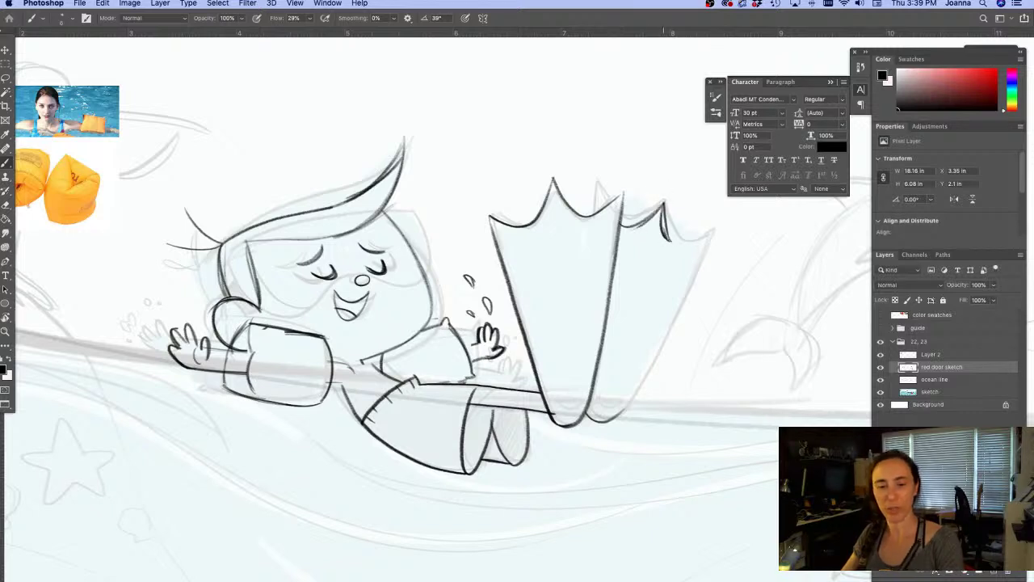
{"action": "mouse_move", "coordinate": [668, 241]}
{"action": "left_mouse_down"}
{"action": "mouse_move", "coordinate": [707, 235]}
{"action": "mouse_move", "coordinate": [664, 344]}
{"action": "mouse_move", "coordinate": [632, 399]}
{"action": "mouse_move", "coordinate": [565, 426]}
{"action": "left_mouse_up"}
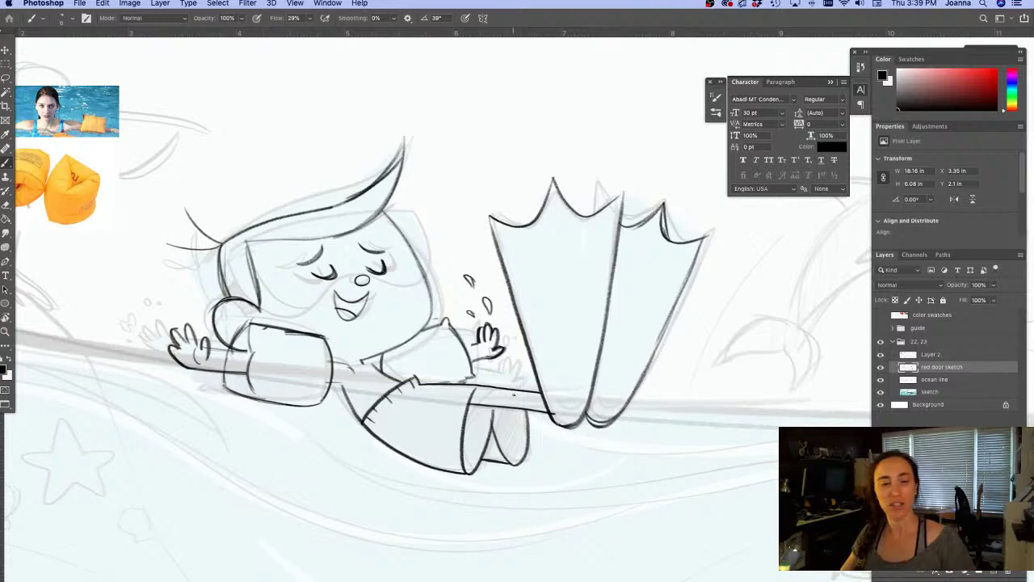
Ink the short forearm lines joining the swimmer's far hand to the armband and touch up the armband's lower edge
{"action": "scroll", "coordinate": [241, 466], "scroll_direction": "down", "scroll_amount": 3}
{"action": "scroll", "coordinate": [275, 437], "scroll_direction": "up", "scroll_amount": 6}
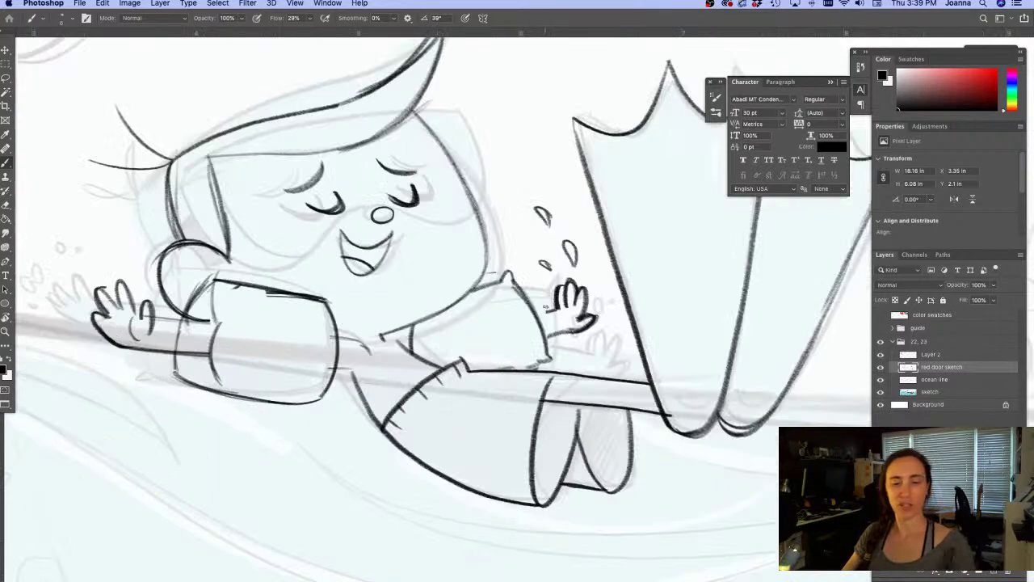
{"action": "left_click_drag", "start_coordinate": [551, 336], "coordinate": [580, 327]}
{"action": "left_click_drag", "start_coordinate": [551, 360], "coordinate": [521, 367]}
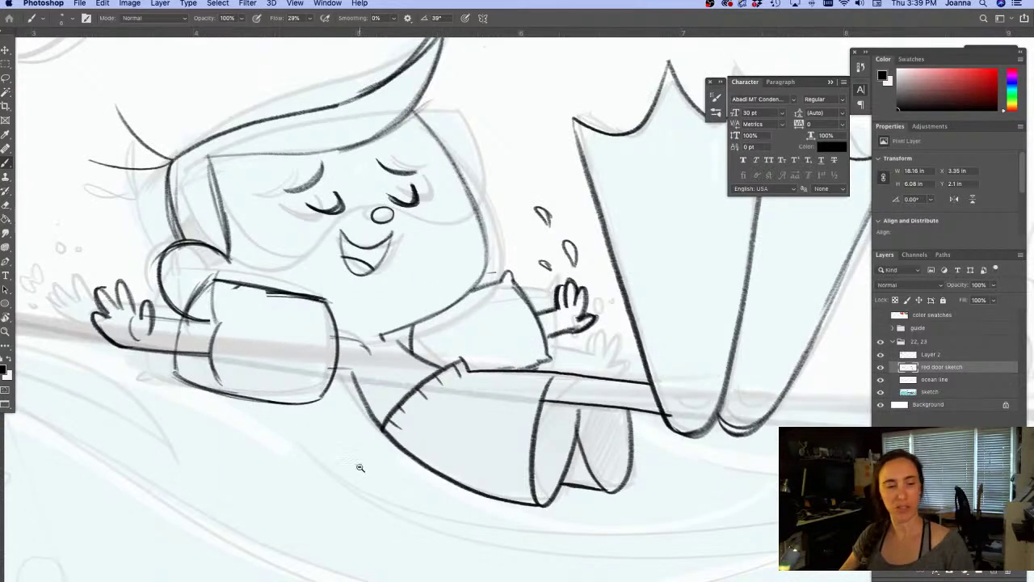
Check how the floating swimmer reads within the whole spread beside the diving character, and return to the swimmer close up
{"action": "left_click", "coordinate": [360, 470], "text": "alt+super"}
{"action": "left_click", "coordinate": [363, 470], "text": "alt+super"}
{"action": "left_click_drag", "start_coordinate": [288, 501], "coordinate": [375, 396]}
{"action": "left_click", "coordinate": [352, 293], "text": "super"}
{"action": "left_click_drag", "start_coordinate": [486, 321], "coordinate": [281, 386]}
{"action": "left_click", "coordinate": [438, 369], "text": "alt+super"}
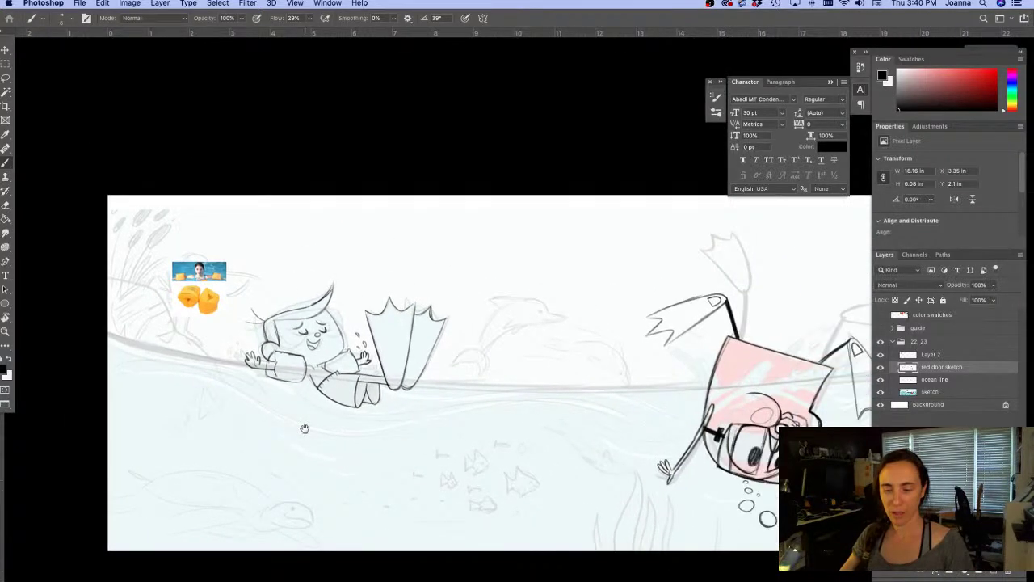
{"action": "left_click", "coordinate": [319, 329], "text": "super"}
{"action": "left_click", "coordinate": [320, 330], "text": "super"}
{"action": "left_click", "coordinate": [320, 330], "text": "super"}
{"action": "left_click_drag", "start_coordinate": [332, 341], "coordinate": [447, 335]}
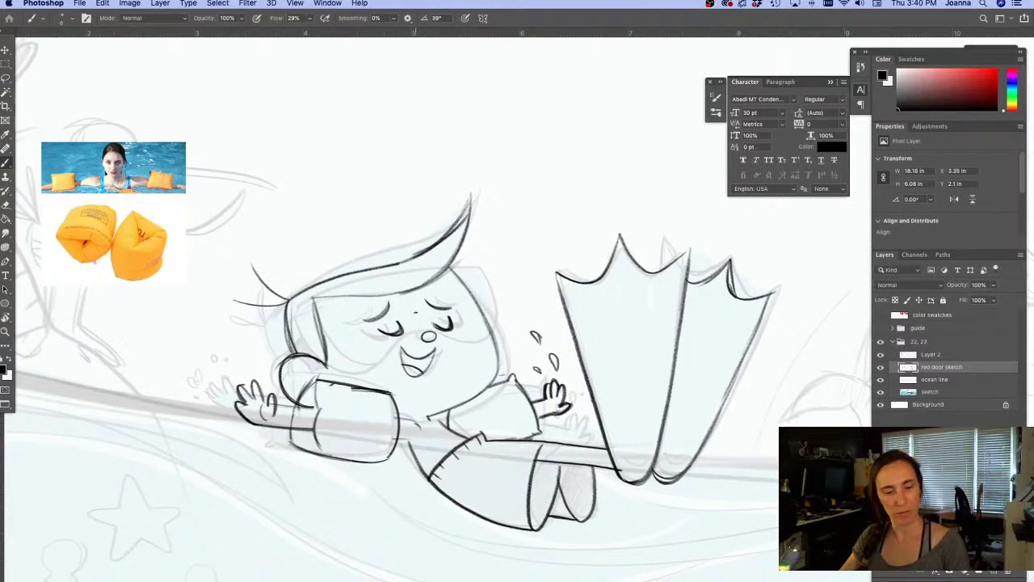
{"action": "mouse_move", "coordinate": [479, 260]}
{"action": "left_mouse_down"}
{"action": "mouse_move", "coordinate": [496, 310]}
{"action": "mouse_move", "coordinate": [485, 339]}
{"action": "mouse_move", "coordinate": [447, 343]}
{"action": "left_mouse_up"}
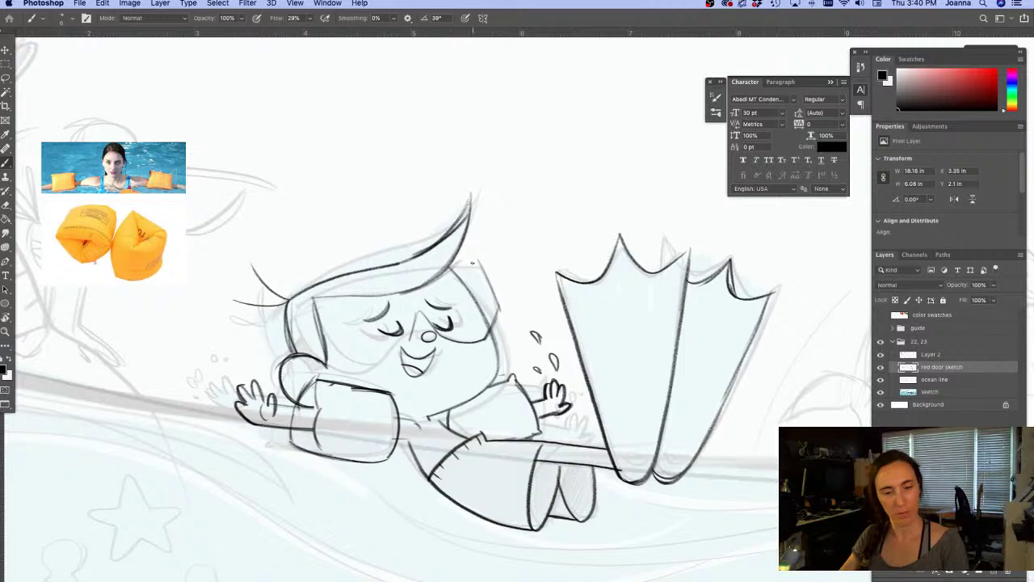
{"action": "left_click_drag", "start_coordinate": [449, 268], "coordinate": [343, 290]}
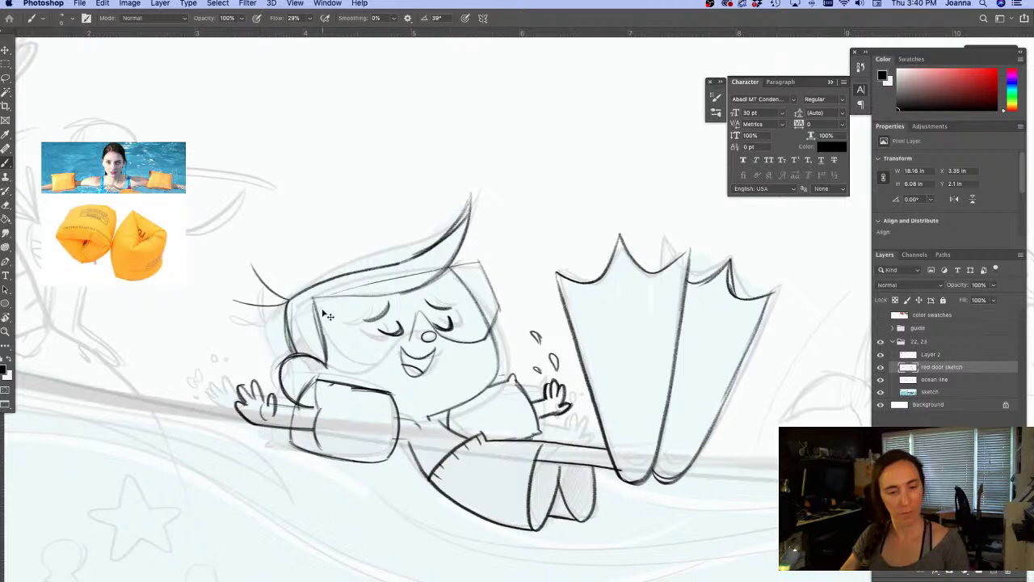
{"action": "key", "text": "super+z"}
{"action": "key", "text": "super+z"}
{"action": "key", "text": "super+z"}
{"action": "key", "text": "super+z"}
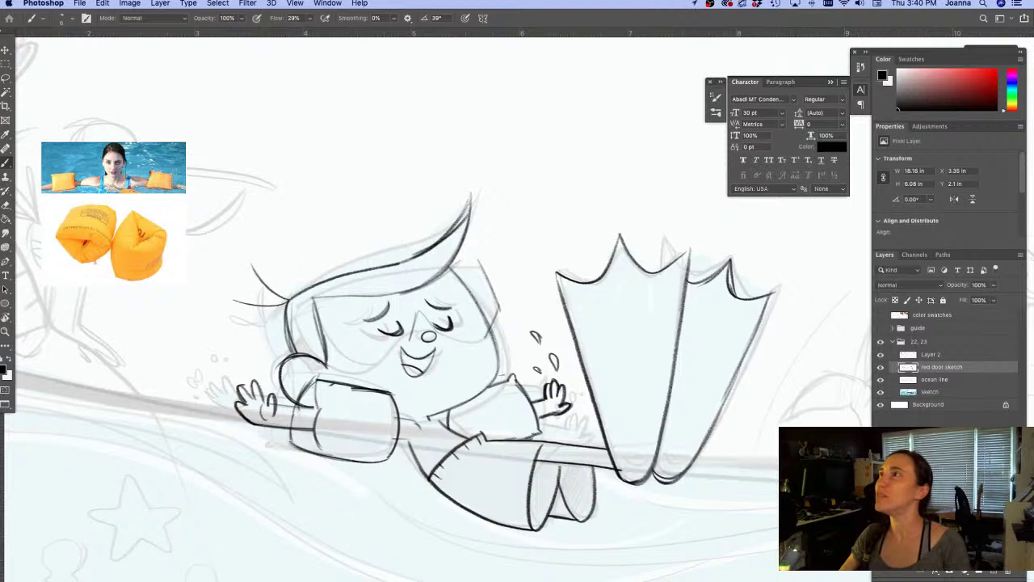
Ink several small water droplets above the swimmer's near hand and the short arm lines between the near armband and shoulder
{"action": "key", "text": "Tab"}
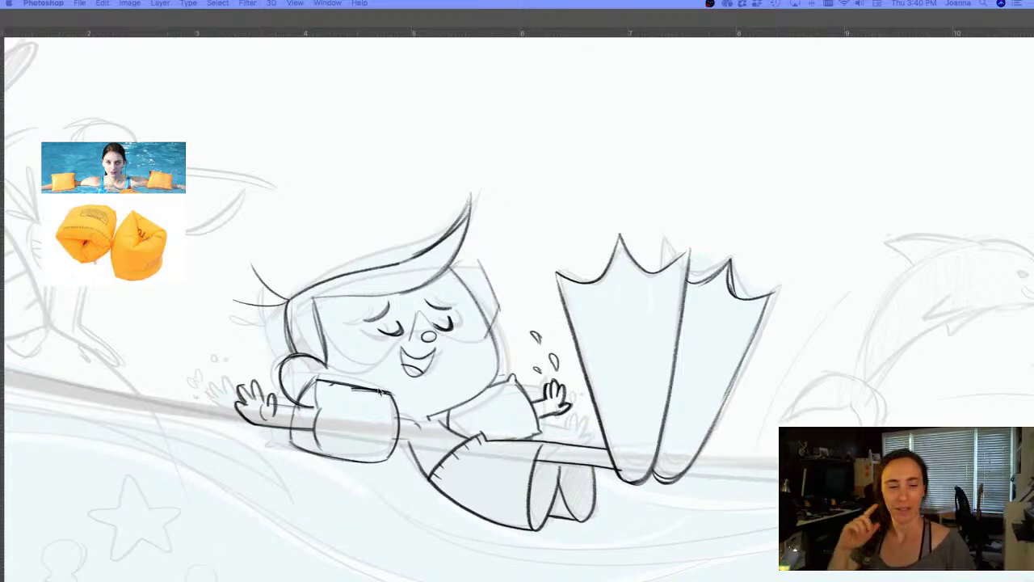
{"action": "key", "text": "Tab"}
{"action": "left_click_drag", "start_coordinate": [239, 475], "coordinate": [330, 479]}
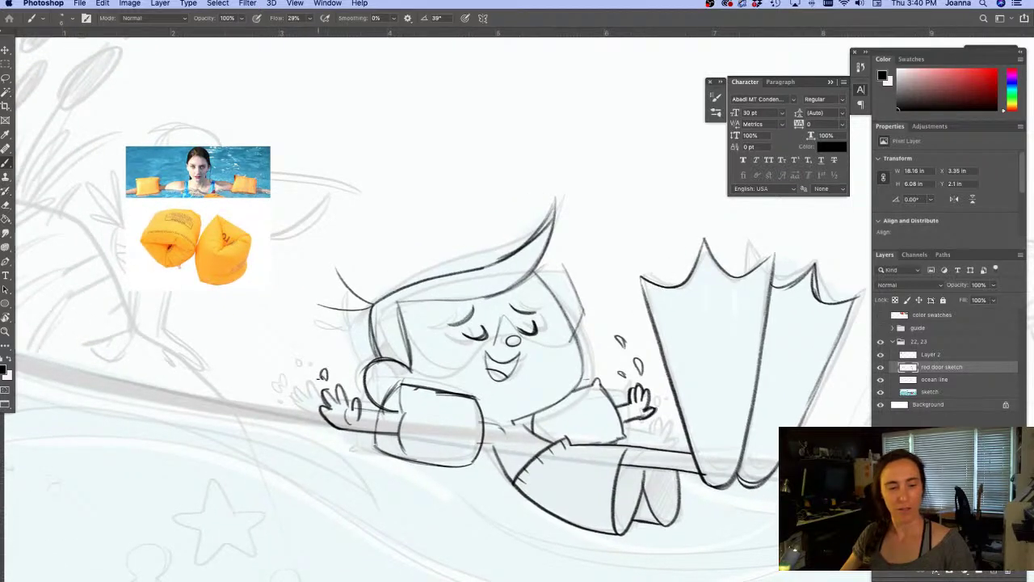
{"action": "left_click", "coordinate": [310, 388]}
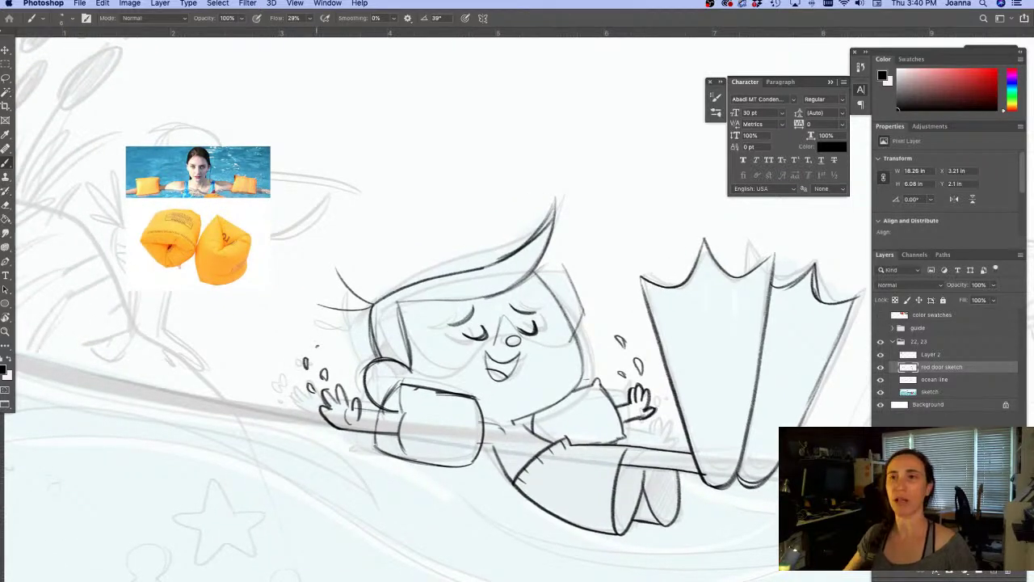
{"action": "left_click", "coordinate": [307, 390]}
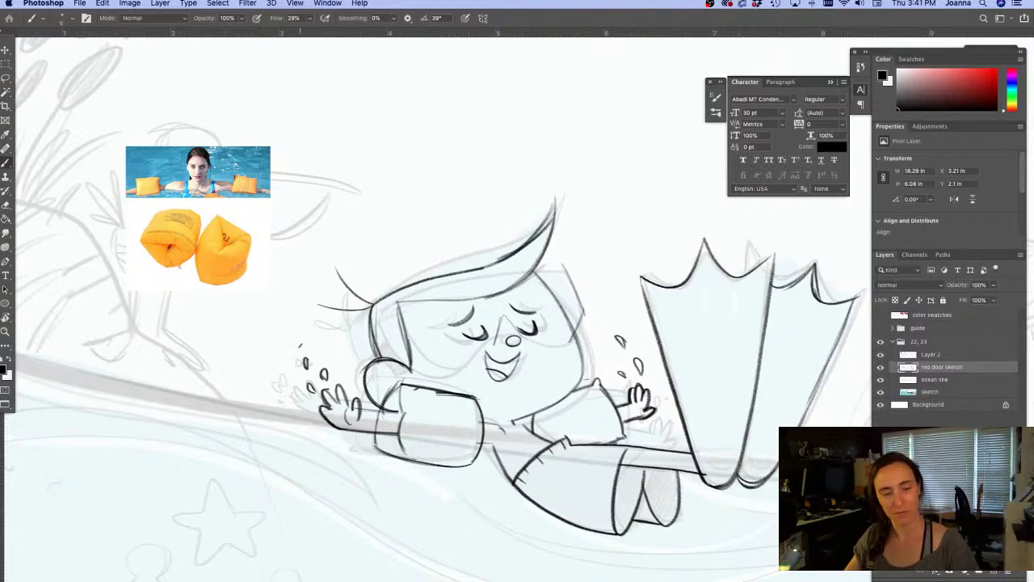
{"action": "left_click_drag", "start_coordinate": [483, 424], "coordinate": [503, 433]}
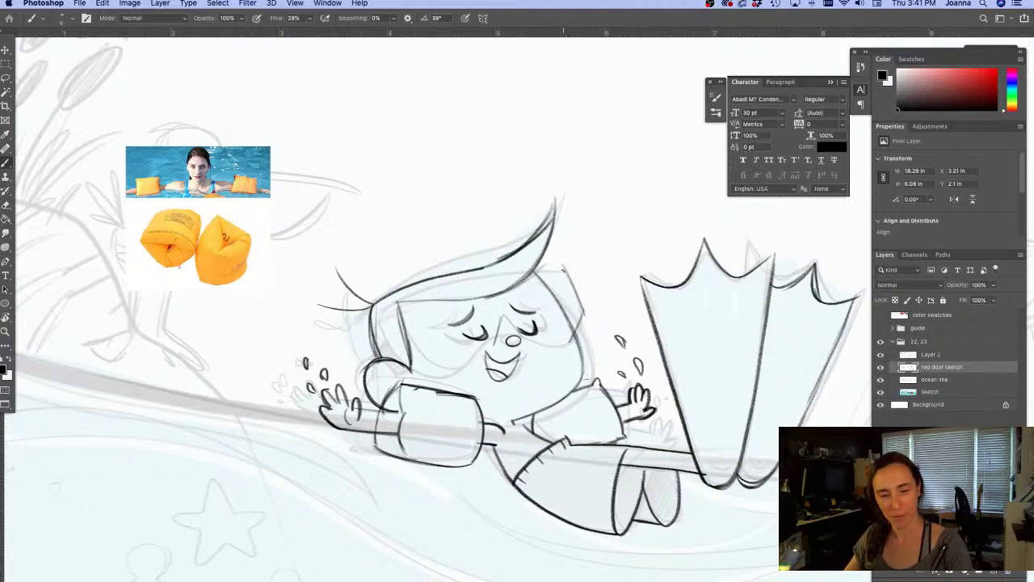
Ink the upper edge of the swimming goggles across the forehead and the side strap with a small loop over the hair
{"action": "left_click_drag", "start_coordinate": [554, 280], "coordinate": [398, 310]}
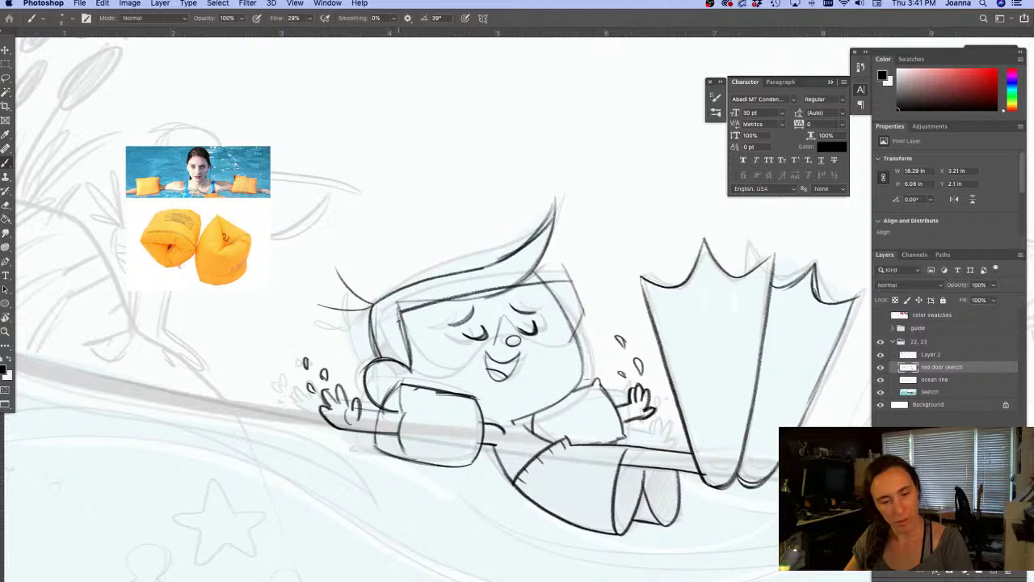
{"action": "mouse_move", "coordinate": [403, 333]}
{"action": "left_mouse_down"}
{"action": "mouse_move", "coordinate": [370, 345]}
{"action": "mouse_move", "coordinate": [377, 354]}
{"action": "mouse_move", "coordinate": [377, 344]}
{"action": "mouse_move", "coordinate": [357, 339]}
{"action": "left_mouse_up"}
{"action": "key", "text": "super+z"}
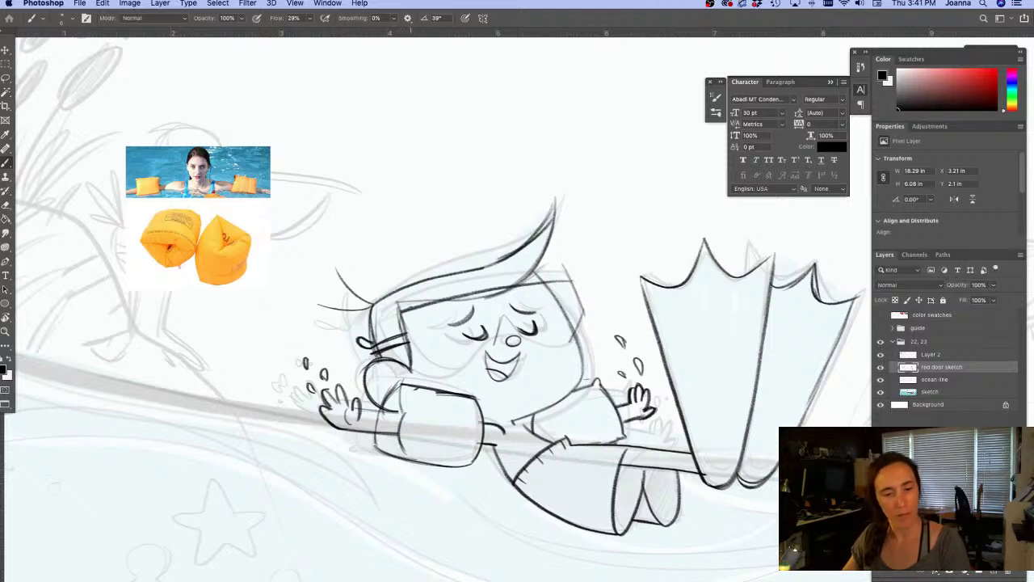
Ink the goggles' side edges, inner lens line and lower rim, arching over the nose and curving around the far cheek
{"action": "left_click_drag", "start_coordinate": [411, 305], "coordinate": [421, 339]}
{"action": "mouse_move", "coordinate": [574, 278]}
{"action": "left_mouse_down"}
{"action": "mouse_move", "coordinate": [417, 309]}
{"action": "mouse_move", "coordinate": [426, 342]}
{"action": "left_mouse_up"}
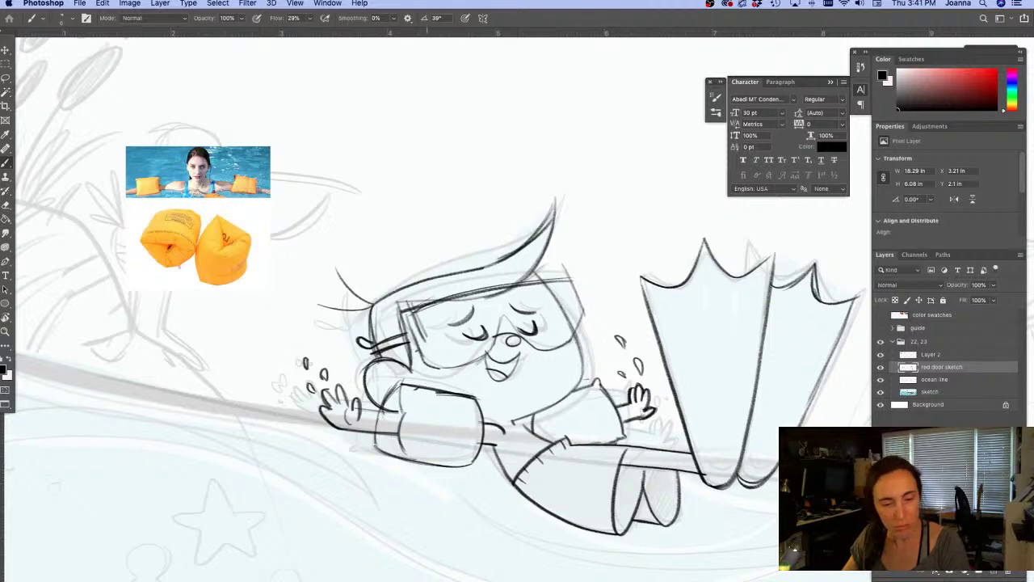
{"action": "mouse_move", "coordinate": [425, 311]}
{"action": "left_mouse_down"}
{"action": "mouse_move", "coordinate": [443, 356]}
{"action": "mouse_move", "coordinate": [461, 365]}
{"action": "left_mouse_up"}
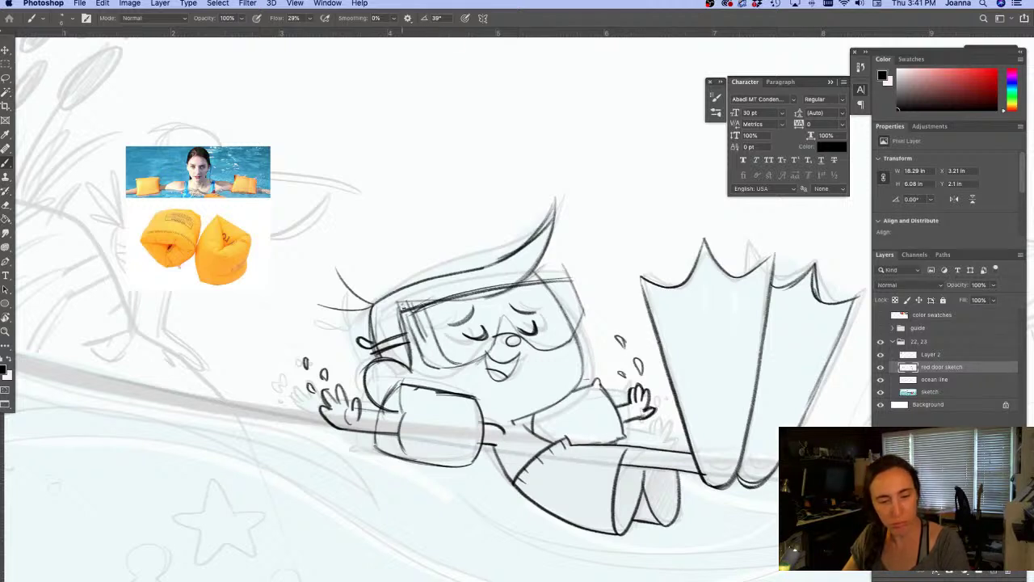
{"action": "mouse_move", "coordinate": [402, 304]}
{"action": "left_mouse_down"}
{"action": "mouse_move", "coordinate": [420, 349]}
{"action": "mouse_move", "coordinate": [449, 368]}
{"action": "left_mouse_up"}
{"action": "mouse_move", "coordinate": [404, 312]}
{"action": "left_mouse_down"}
{"action": "mouse_move", "coordinate": [565, 282]}
{"action": "mouse_move", "coordinate": [582, 317]}
{"action": "mouse_move", "coordinate": [571, 350]}
{"action": "left_mouse_up"}
{"action": "left_click_drag", "start_coordinate": [517, 322], "coordinate": [440, 367]}
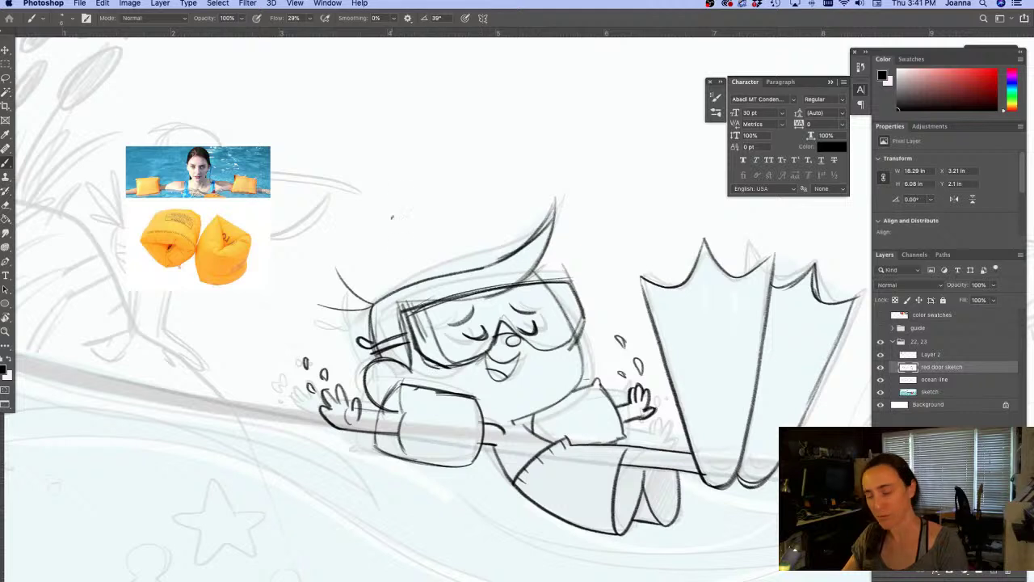
{"action": "key", "text": "super+z"}
{"action": "mouse_move", "coordinate": [495, 347]}
{"action": "left_mouse_down"}
{"action": "mouse_move", "coordinate": [441, 366]}
{"action": "mouse_move", "coordinate": [578, 333]}
{"action": "left_mouse_up"}
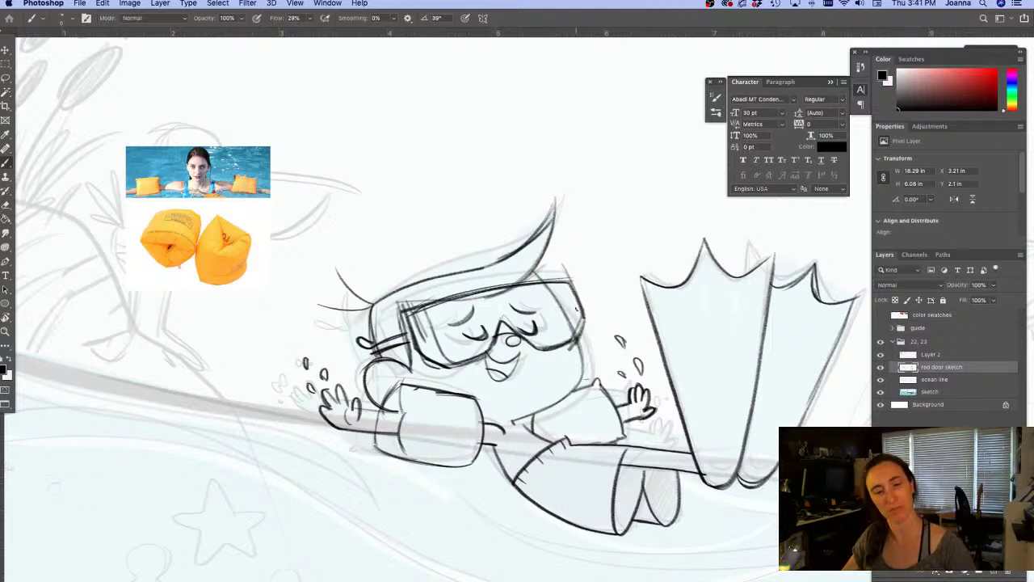
Erase the overlapping lines at the goggles' strap-side corner and reinforce the frame around the far lens
{"action": "key", "text": "e"}
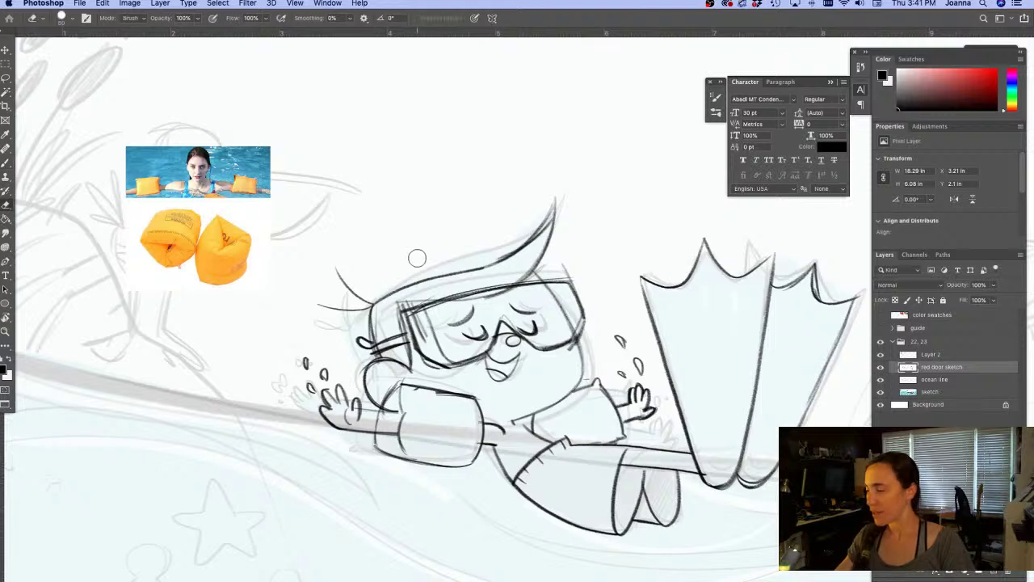
{"action": "mouse_move", "coordinate": [415, 308]}
{"action": "left_mouse_down"}
{"action": "mouse_move", "coordinate": [426, 343]}
{"action": "mouse_move", "coordinate": [417, 303]}
{"action": "left_mouse_up"}
{"action": "left_click_drag", "start_coordinate": [428, 362], "coordinate": [440, 369]}
{"action": "mouse_move", "coordinate": [414, 296]}
{"action": "left_mouse_down"}
{"action": "mouse_move", "coordinate": [406, 310]}
{"action": "mouse_move", "coordinate": [417, 334]}
{"action": "mouse_move", "coordinate": [400, 339]}
{"action": "mouse_move", "coordinate": [431, 299]}
{"action": "mouse_move", "coordinate": [407, 317]}
{"action": "mouse_move", "coordinate": [414, 347]}
{"action": "mouse_move", "coordinate": [432, 365]}
{"action": "mouse_move", "coordinate": [445, 368]}
{"action": "mouse_move", "coordinate": [444, 350]}
{"action": "mouse_move", "coordinate": [519, 335]}
{"action": "left_mouse_up"}
{"action": "key", "text": "b"}
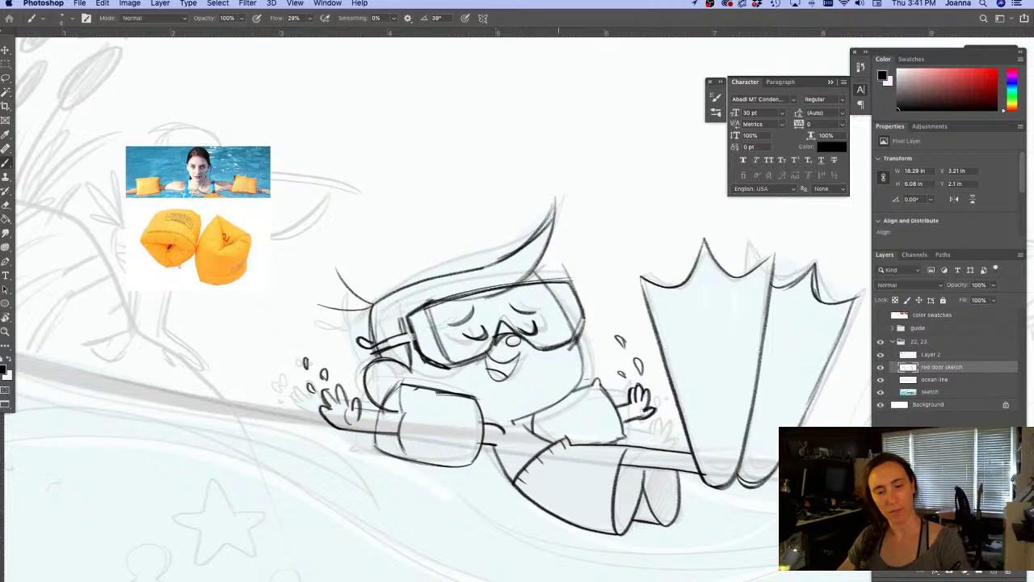
{"action": "left_click_drag", "start_coordinate": [572, 282], "coordinate": [558, 297]}
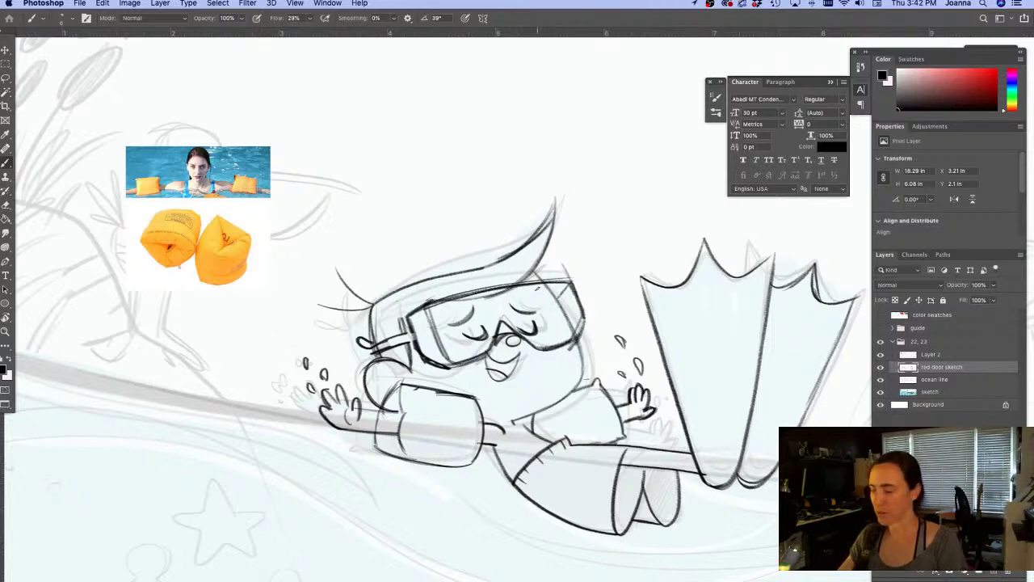
{"action": "left_click_drag", "start_coordinate": [575, 289], "coordinate": [572, 343]}
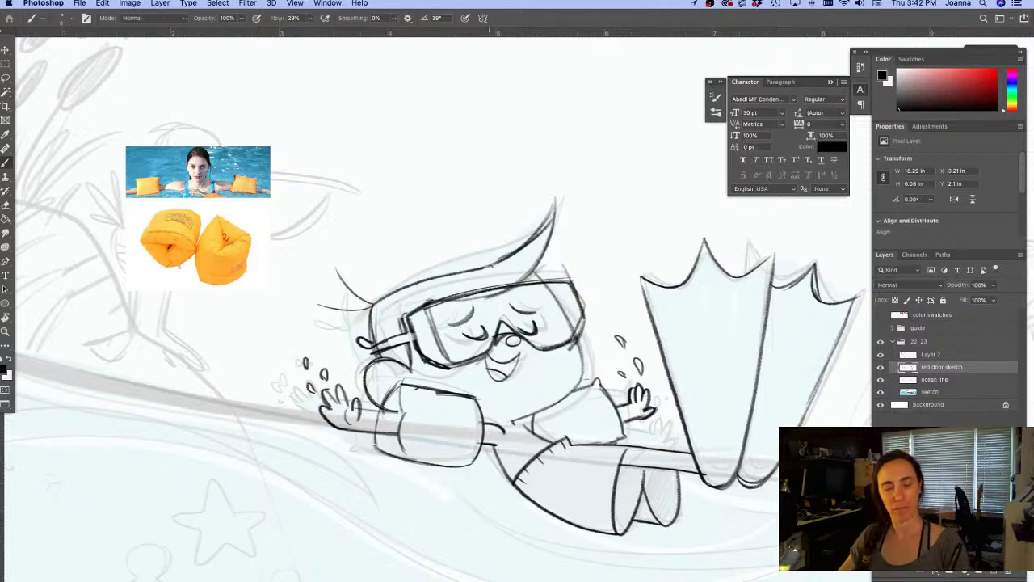
Erase the long hair tip, re-ink it as a shorter upswept point, and thicken the hair's outer contour down to the strap
{"action": "mouse_move", "coordinate": [490, 266]}
{"action": "left_mouse_down"}
{"action": "mouse_move", "coordinate": [549, 214]}
{"action": "mouse_move", "coordinate": [533, 270]}
{"action": "mouse_move", "coordinate": [543, 207]}
{"action": "mouse_move", "coordinate": [509, 257]}
{"action": "mouse_move", "coordinate": [546, 195]}
{"action": "left_mouse_up"}
{"action": "key", "text": "e"}
{"action": "mouse_move", "coordinate": [551, 261]}
{"action": "left_mouse_down"}
{"action": "mouse_move", "coordinate": [547, 182]}
{"action": "mouse_move", "coordinate": [533, 256]}
{"action": "mouse_move", "coordinate": [546, 209]}
{"action": "left_mouse_up"}
{"action": "key", "text": "b"}
{"action": "mouse_move", "coordinate": [519, 247]}
{"action": "left_mouse_down"}
{"action": "mouse_move", "coordinate": [542, 209]}
{"action": "mouse_move", "coordinate": [533, 242]}
{"action": "left_mouse_up"}
{"action": "mouse_move", "coordinate": [546, 207]}
{"action": "left_mouse_down"}
{"action": "mouse_move", "coordinate": [537, 270]}
{"action": "mouse_move", "coordinate": [512, 283]}
{"action": "mouse_move", "coordinate": [445, 271]}
{"action": "mouse_move", "coordinate": [374, 296]}
{"action": "mouse_move", "coordinate": [370, 341]}
{"action": "left_mouse_up"}
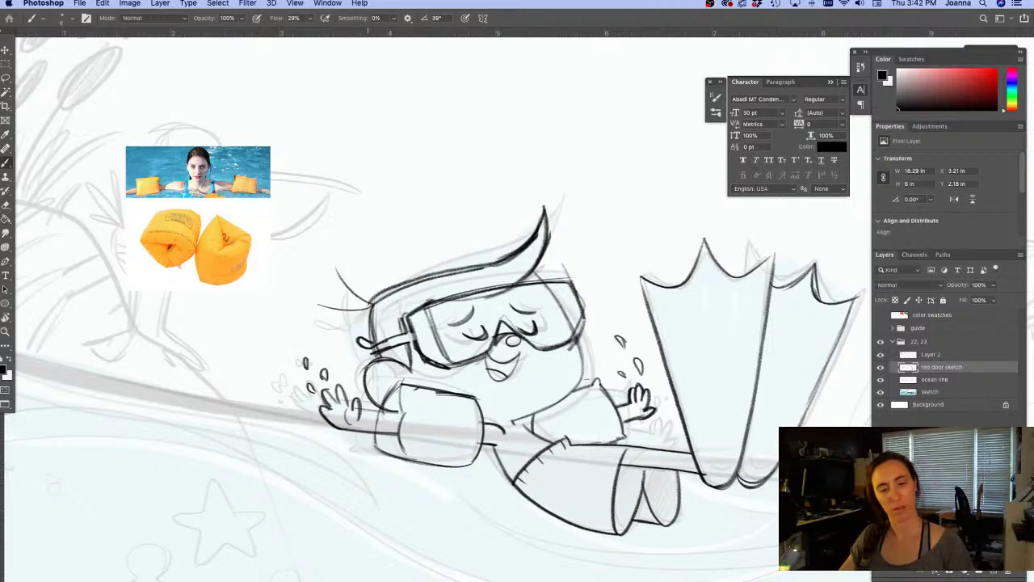
Compare the inked swimmer with the faded sketch by hiding and showing the red door sketch layer
{"action": "left_click", "coordinate": [379, 511], "text": "alt+super"}
{"action": "left_click", "coordinate": [379, 511], "text": "alt+super"}
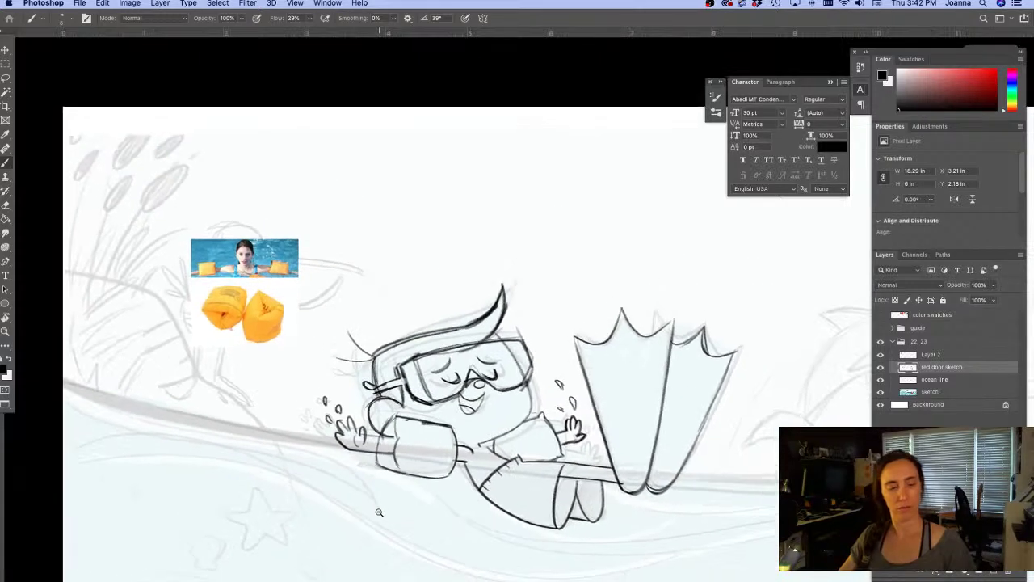
{"action": "mouse_move", "coordinate": [376, 530]}
{"action": "left_mouse_down"}
{"action": "mouse_move", "coordinate": [413, 455]}
{"action": "mouse_move", "coordinate": [401, 431]}
{"action": "left_mouse_up"}
{"action": "left_click", "coordinate": [880, 367]}
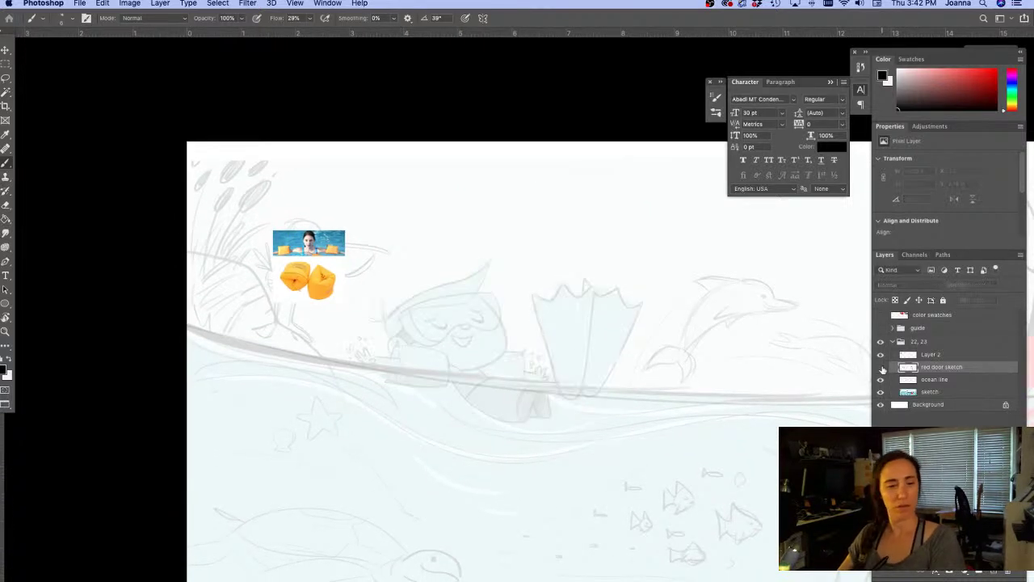
{"action": "left_click", "coordinate": [880, 366]}
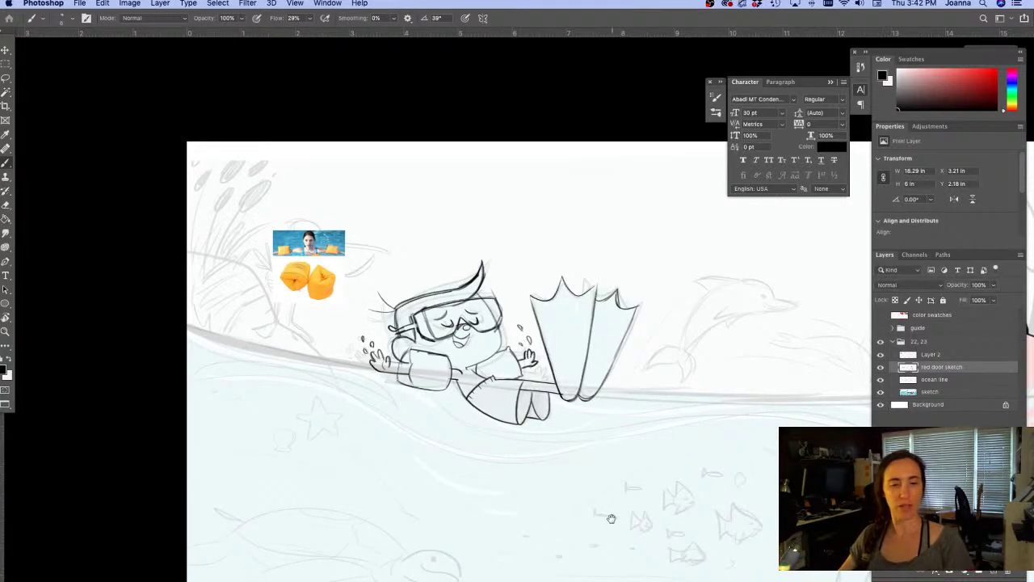
{"action": "mouse_move", "coordinate": [612, 514]}
{"action": "left_mouse_down"}
{"action": "mouse_move", "coordinate": [601, 490]}
{"action": "mouse_move", "coordinate": [536, 452]}
{"action": "mouse_move", "coordinate": [661, 521]}
{"action": "left_mouse_up"}
Erase the far armband's pointed outer corners and re-ink that side as a smooth rounded curve
{"action": "left_click", "coordinate": [552, 379], "text": "super"}
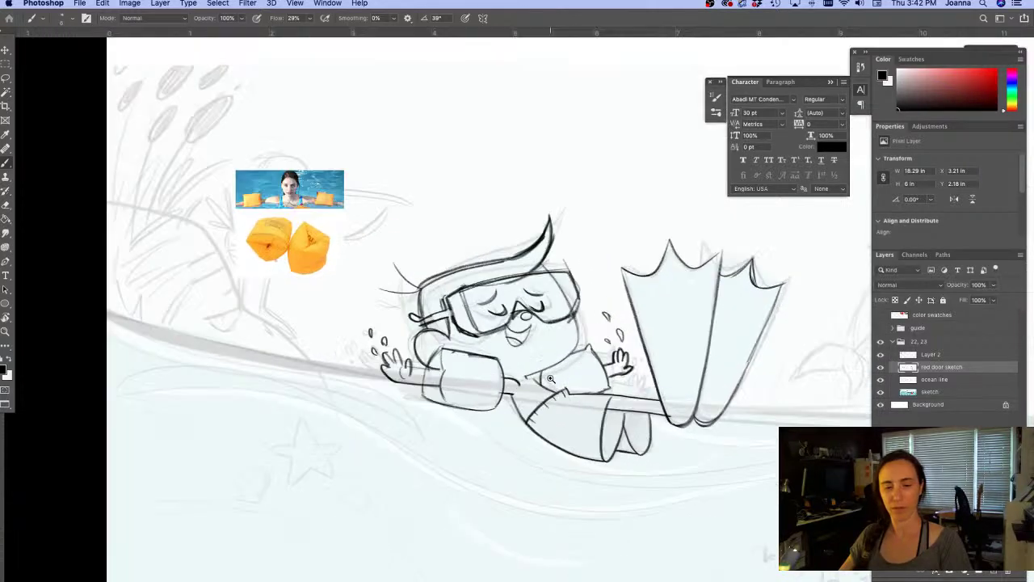
{"action": "left_click", "coordinate": [552, 379], "text": "super"}
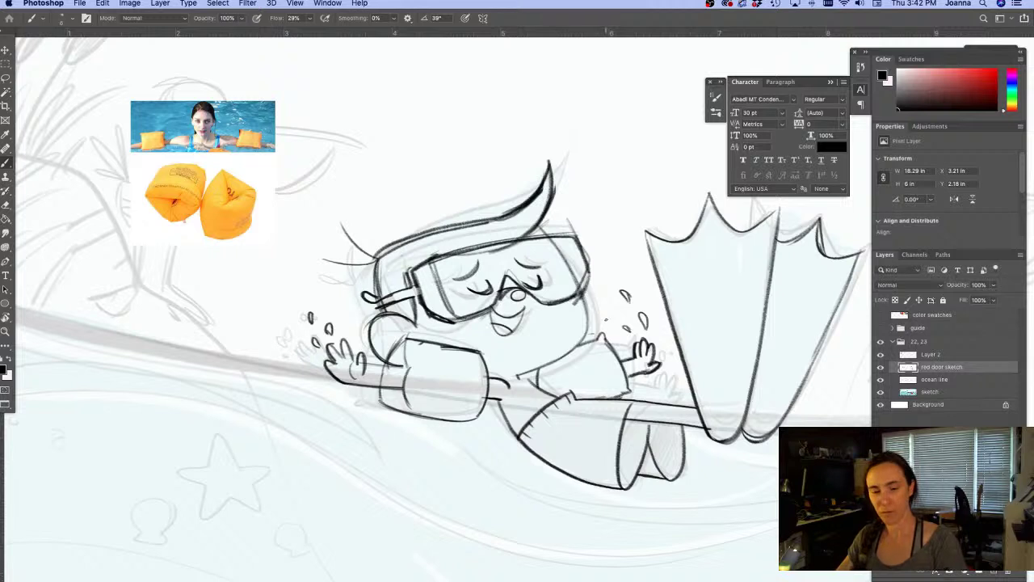
{"action": "key", "text": "e"}
{"action": "mouse_move", "coordinate": [602, 331]}
{"action": "left_mouse_down"}
{"action": "mouse_move", "coordinate": [609, 347]}
{"action": "mouse_move", "coordinate": [592, 340]}
{"action": "mouse_move", "coordinate": [625, 394]}
{"action": "left_mouse_up"}
{"action": "key", "text": "b"}
{"action": "mouse_move", "coordinate": [589, 340]}
{"action": "left_mouse_down"}
{"action": "mouse_move", "coordinate": [612, 359]}
{"action": "mouse_move", "coordinate": [622, 399]}
{"action": "left_mouse_up"}
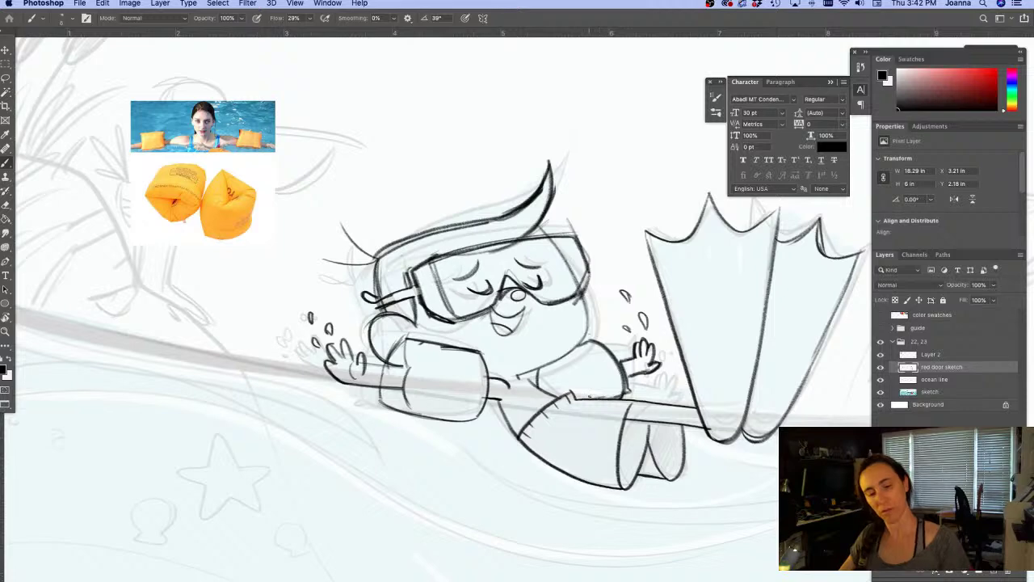
Delete Layer 2, which holds the armband reference photos, after checking its contents by switching its visibility
{"action": "left_click", "coordinate": [338, 469], "text": "alt"}
{"action": "left_click_drag", "start_coordinate": [332, 497], "coordinate": [402, 466]}
{"action": "key", "text": "l"}
{"action": "mouse_move", "coordinate": [312, 223]}
{"action": "left_mouse_down"}
{"action": "mouse_move", "coordinate": [267, 286]}
{"action": "mouse_move", "coordinate": [299, 216]}
{"action": "left_mouse_up"}
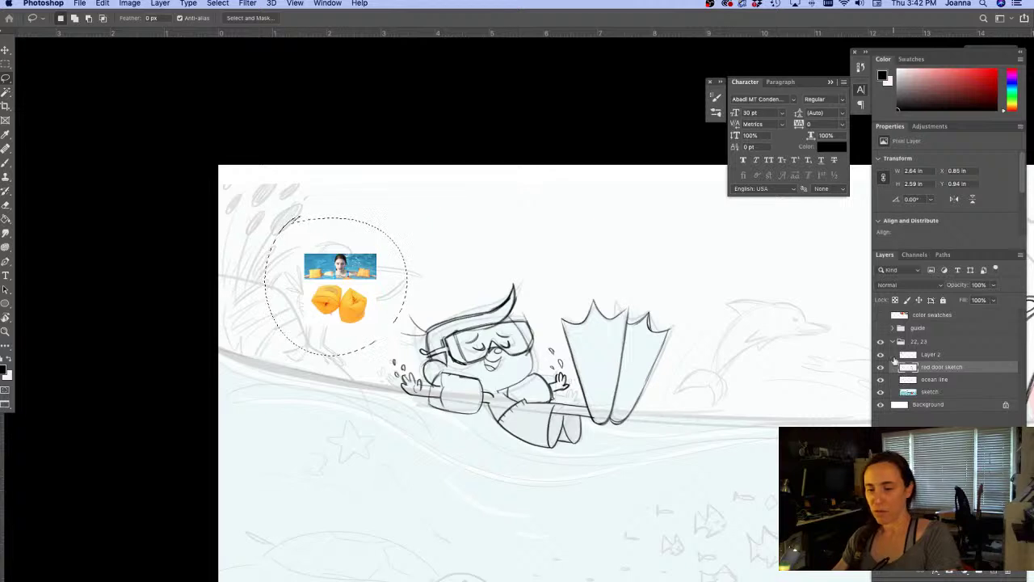
{"action": "left_click", "coordinate": [881, 355]}
{"action": "left_click", "coordinate": [881, 354]}
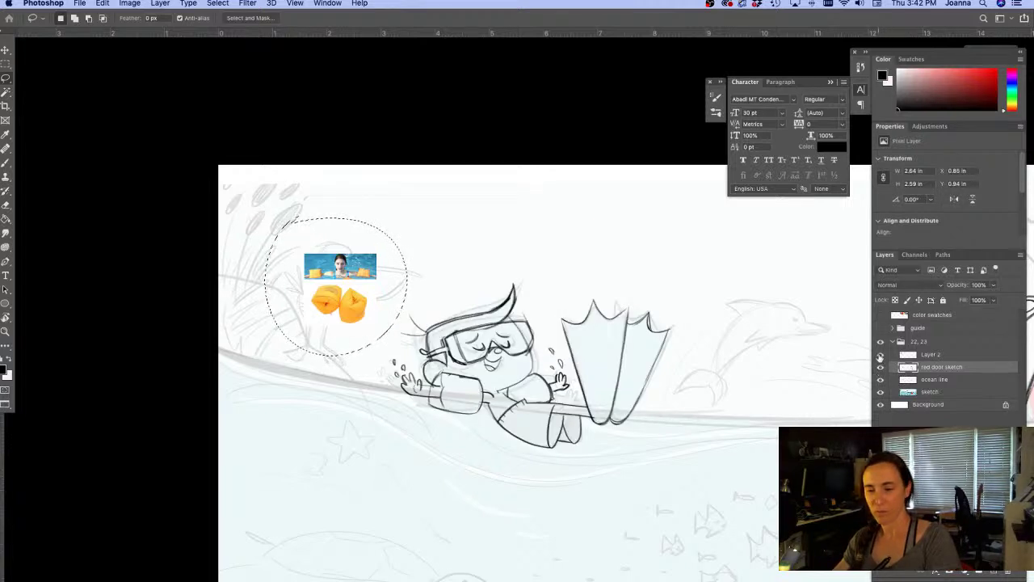
{"action": "left_click", "coordinate": [881, 354]}
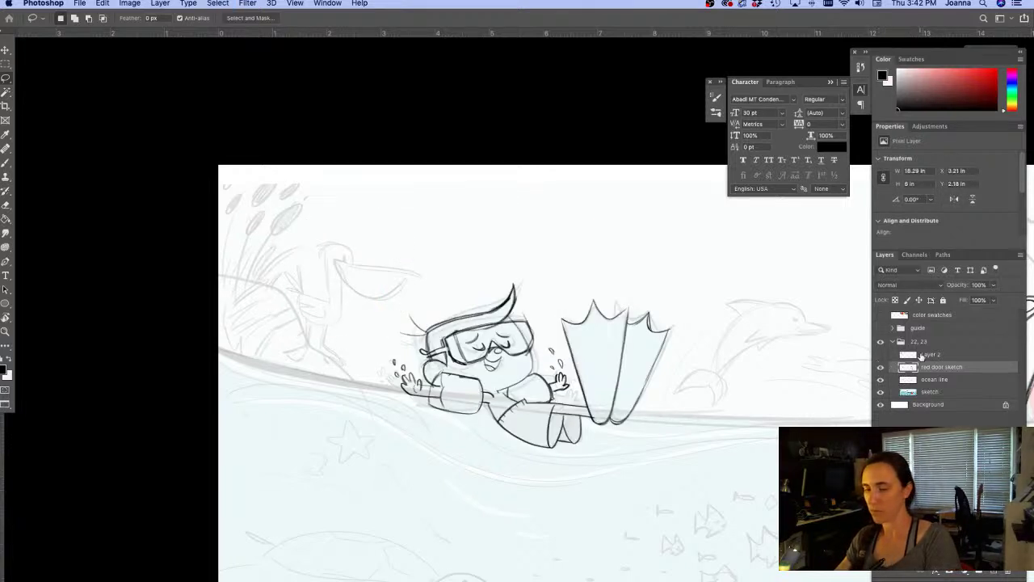
{"action": "left_click", "coordinate": [921, 358]}
{"action": "left_click", "coordinate": [1007, 572]}
{"action": "key", "text": "Return"}
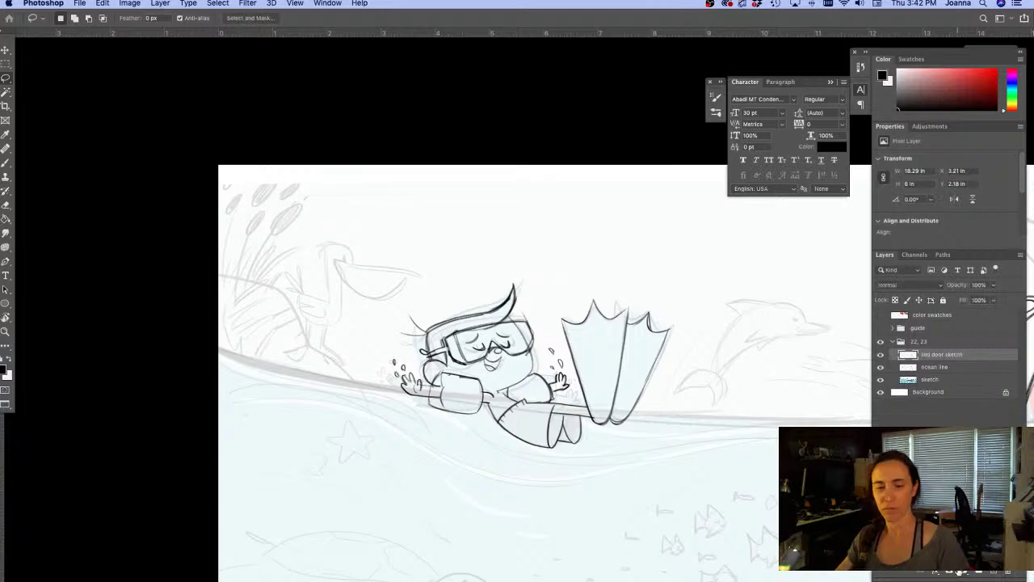
Check what the ocean line and red door sketch layers hold by switching their visibility
{"action": "left_click_drag", "start_coordinate": [533, 499], "coordinate": [390, 393]}
{"action": "left_click", "coordinate": [453, 412], "text": "alt"}
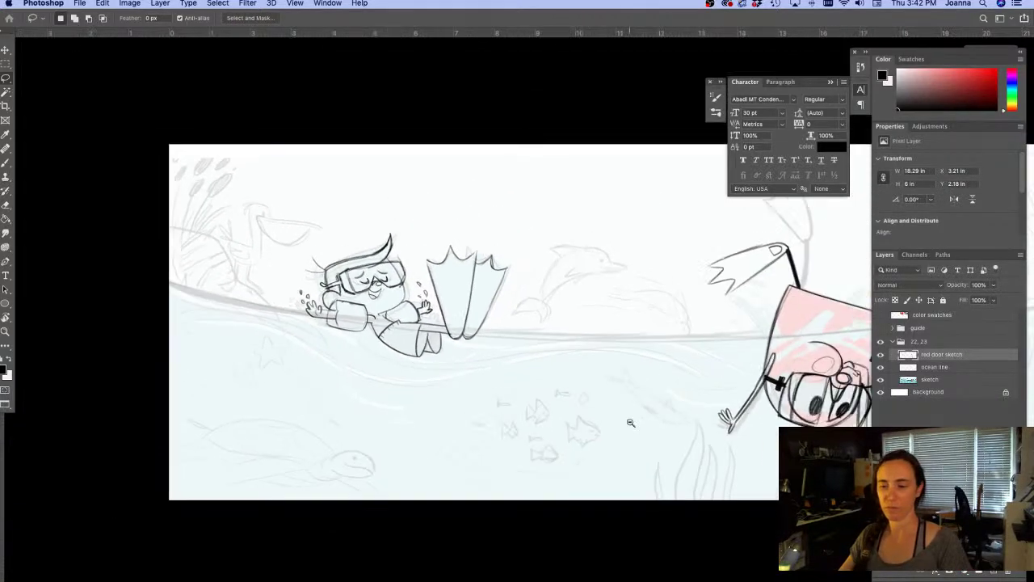
{"action": "left_click", "coordinate": [880, 367]}
{"action": "left_click", "coordinate": [881, 366]}
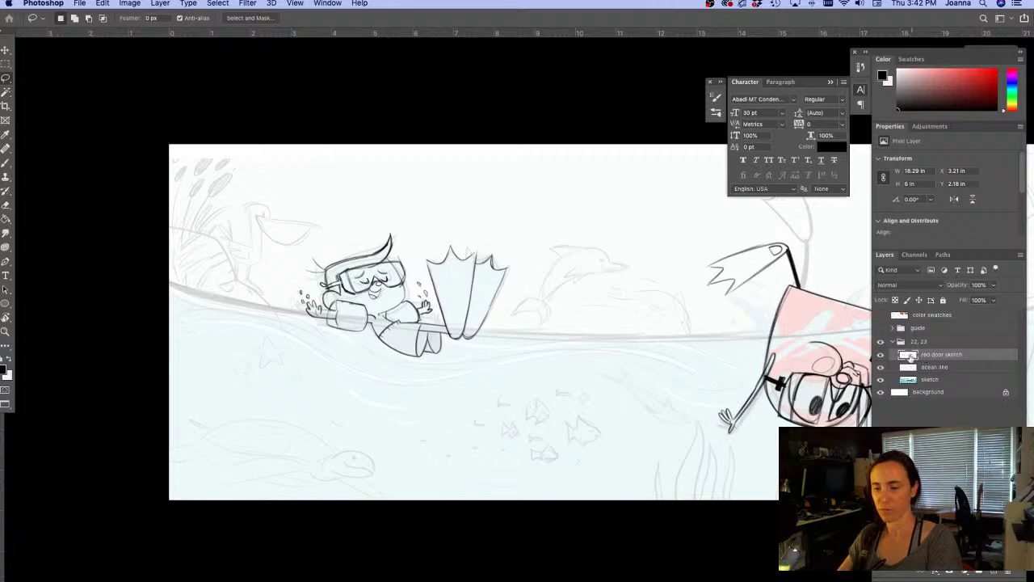
{"action": "left_click", "coordinate": [880, 354]}
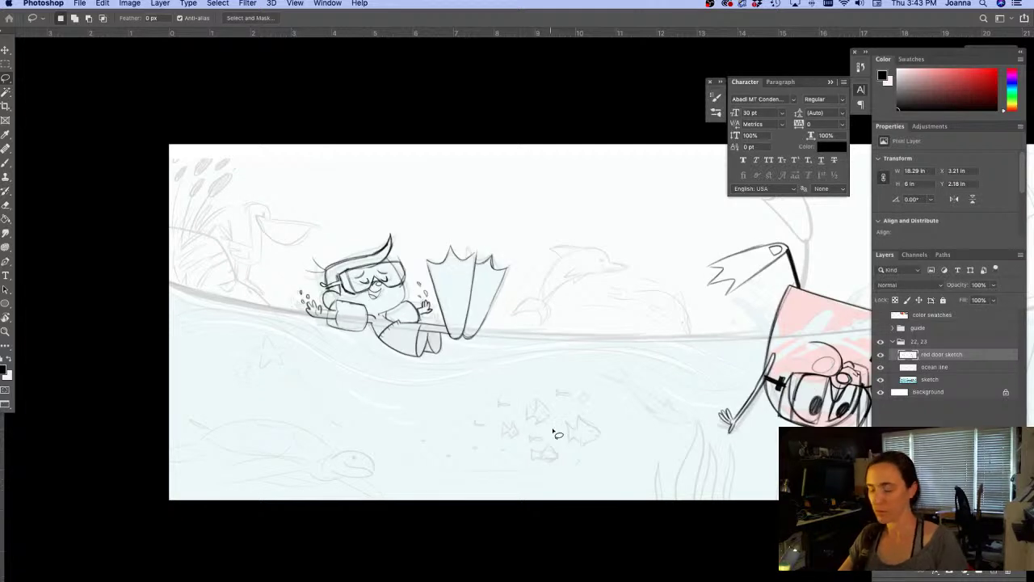
Select the floating swimmer on the red door sketch layer, move it slightly down toward the waterline, and deselect
{"action": "key", "text": "m"}
{"action": "left_click_drag", "start_coordinate": [563, 432], "coordinate": [241, 191]}
{"action": "key", "text": "v"}
{"action": "left_click_drag", "start_coordinate": [314, 306], "coordinate": [306, 309]}
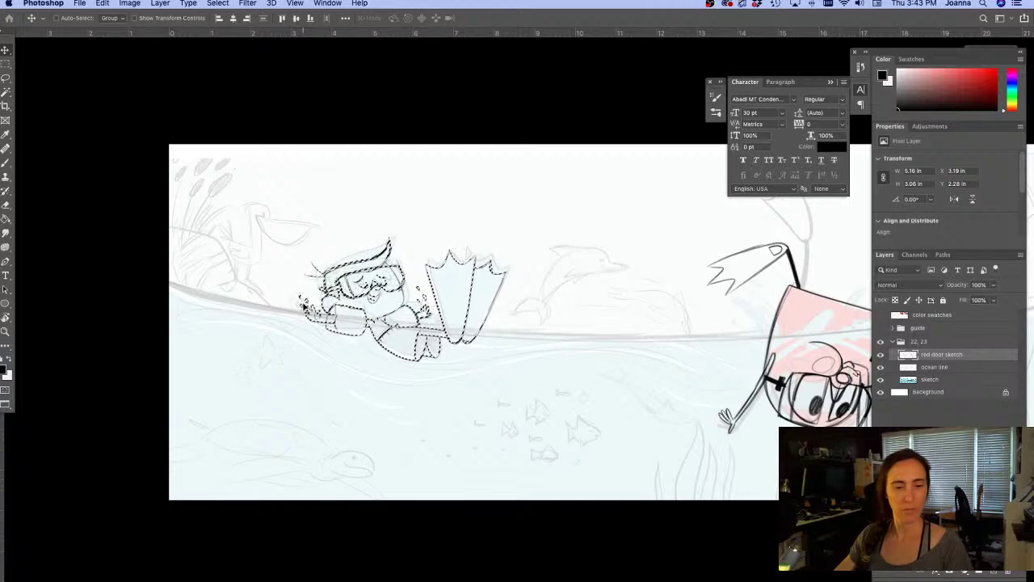
{"action": "key", "text": "Down"}
{"action": "key", "text": "Down"}
{"action": "key", "text": "Down"}
{"action": "key", "text": "Down"}
{"action": "key", "text": "Down"}
{"action": "key", "text": "super+d"}
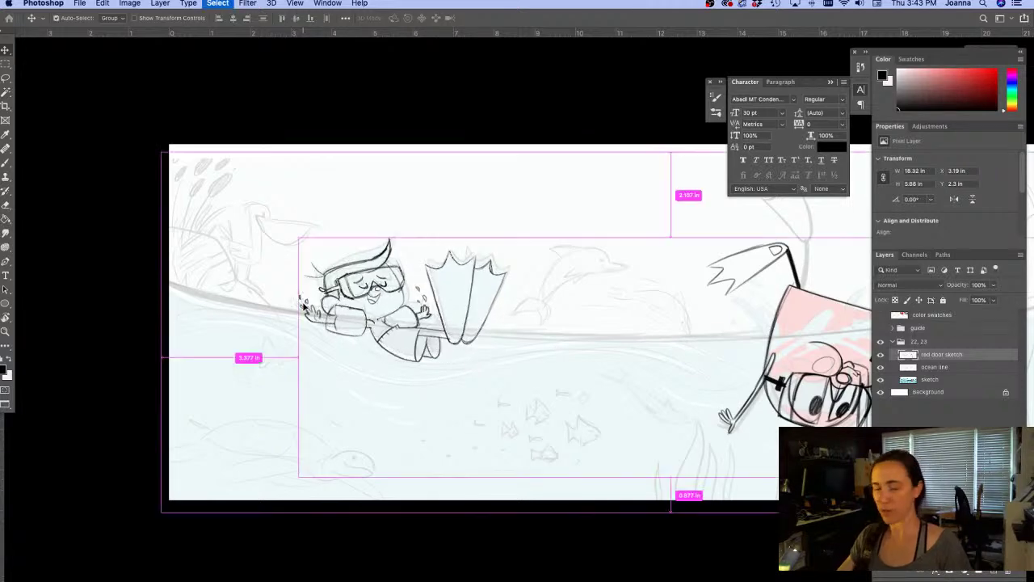
Add a new layer directly above the ocean line layer and name it "bkg sketch"
{"action": "left_click_drag", "start_coordinate": [351, 450], "coordinate": [256, 419]}
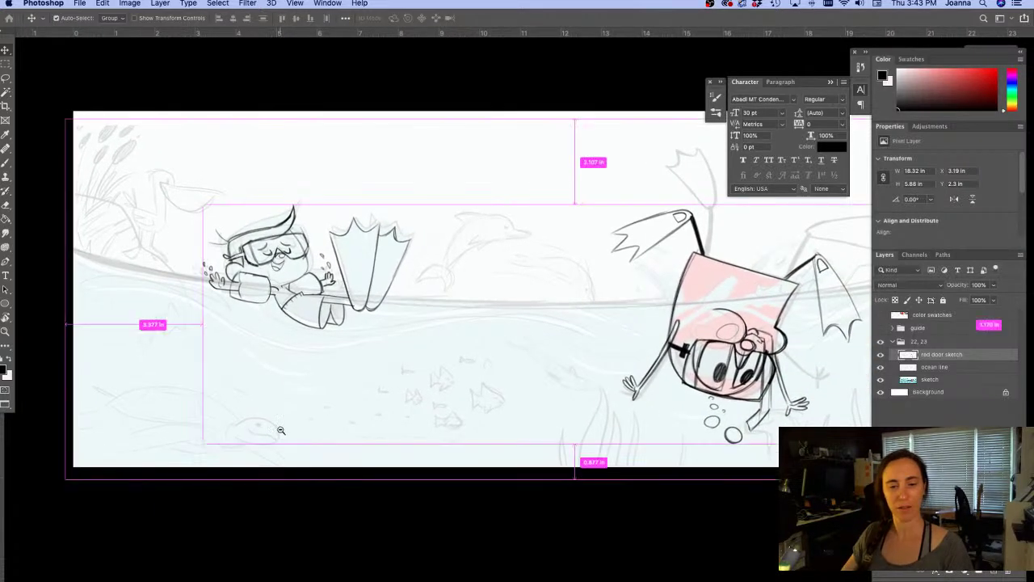
{"action": "key", "text": "super+minus"}
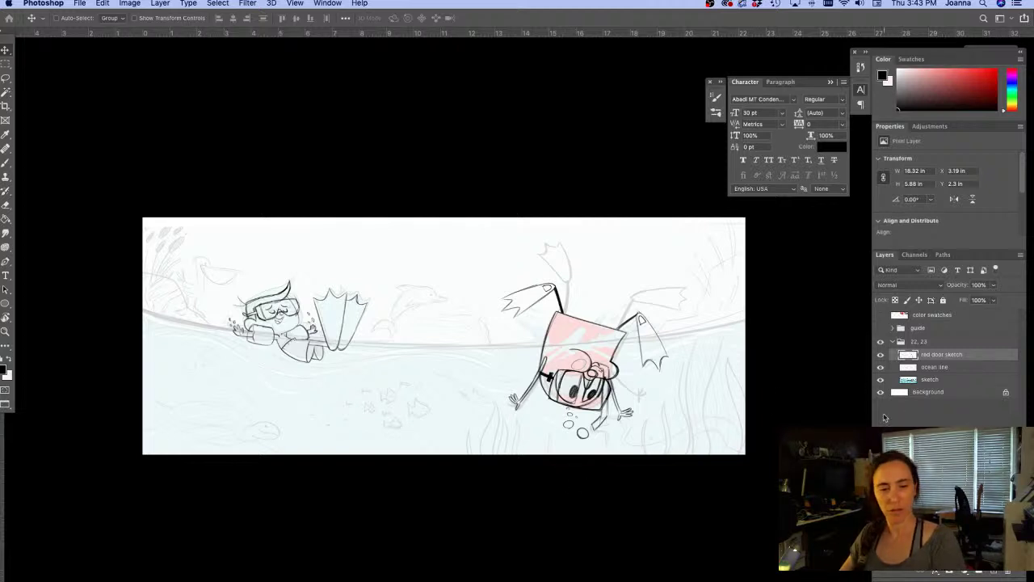
{"action": "double_click", "coordinate": [927, 354]}
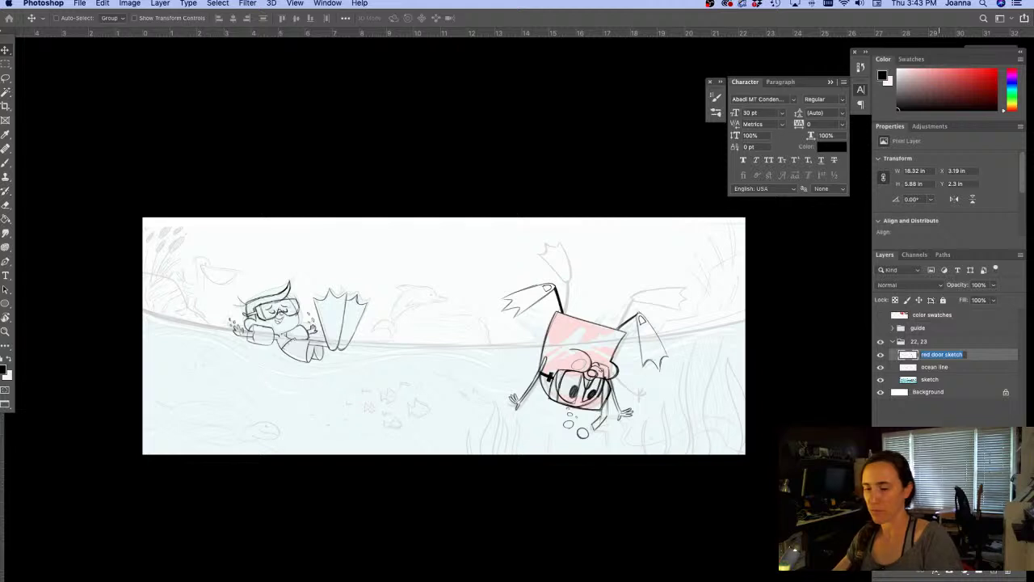
{"action": "left_click", "coordinate": [925, 369]}
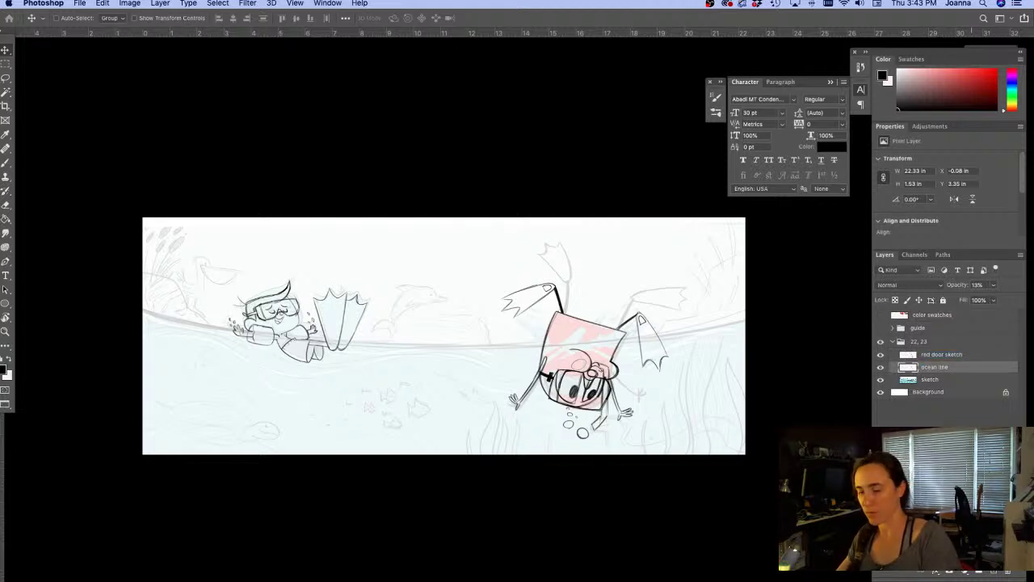
{"action": "left_click", "coordinate": [993, 573]}
{"action": "key", "text": "b"}
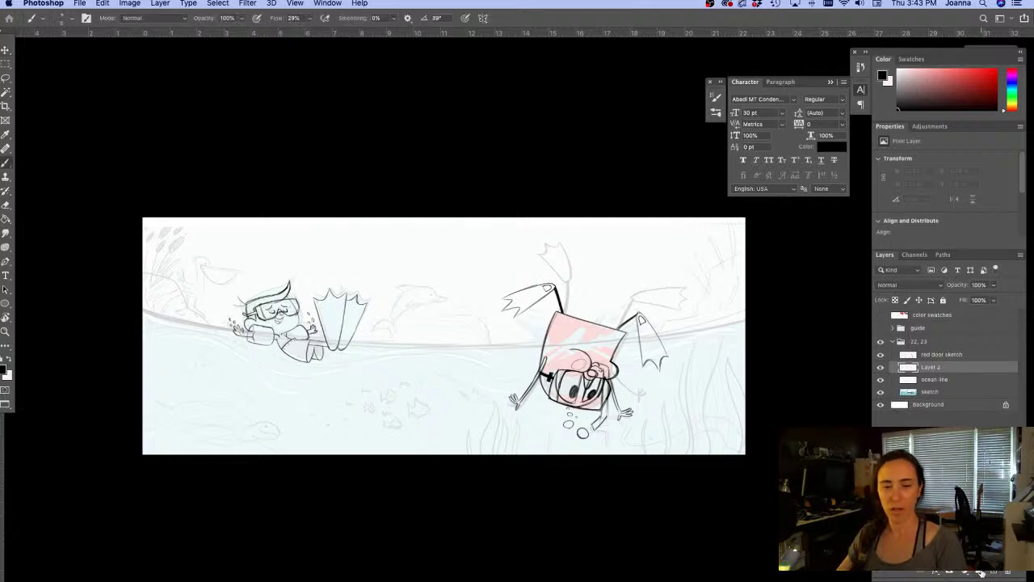
{"action": "left_click", "coordinate": [685, 294], "text": "super"}
{"action": "left_click_drag", "start_coordinate": [728, 244], "coordinate": [709, 285]}
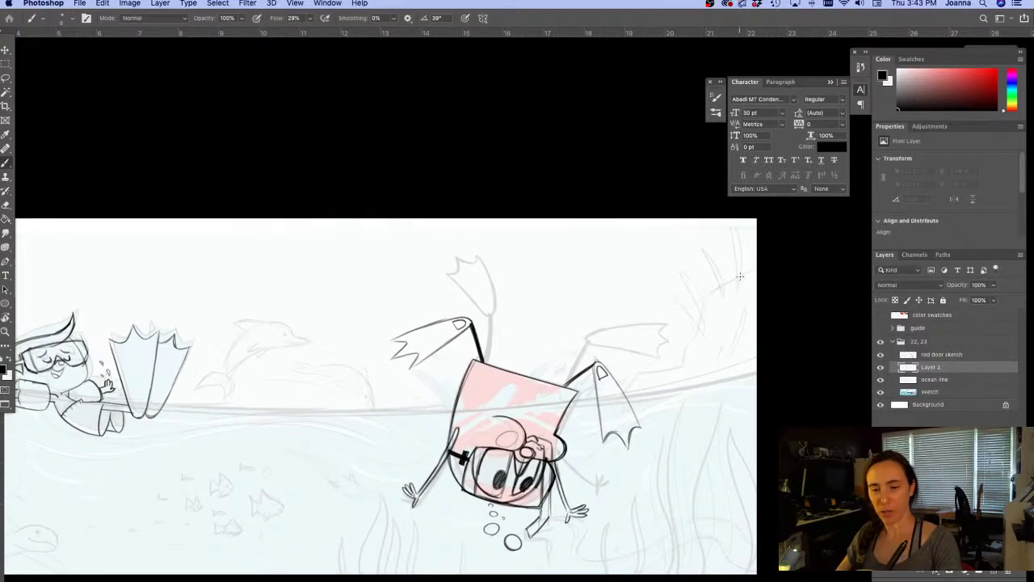
{"action": "double_click", "coordinate": [929, 367]}
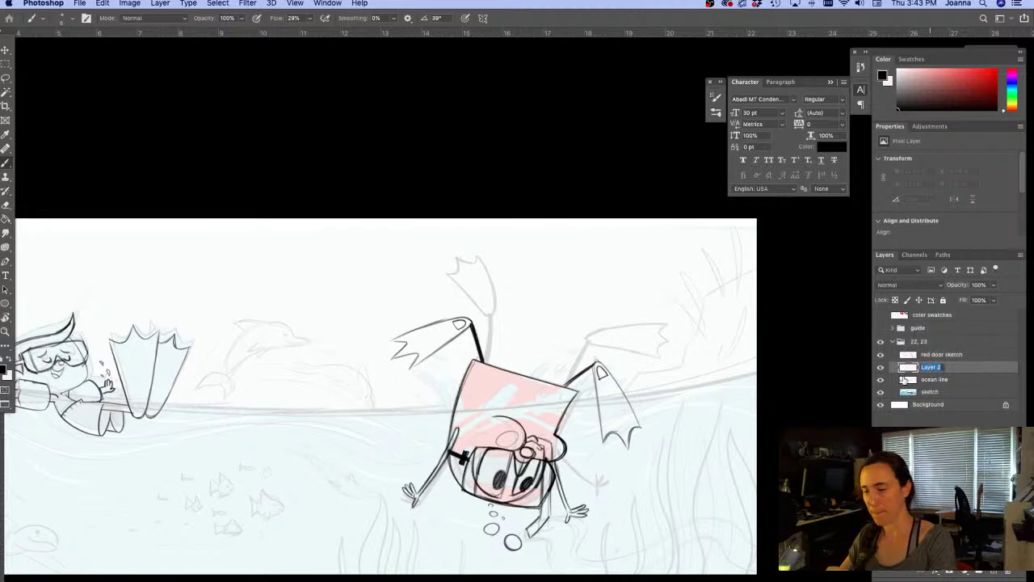
{"action": "type", "text": "bkg sketch"}
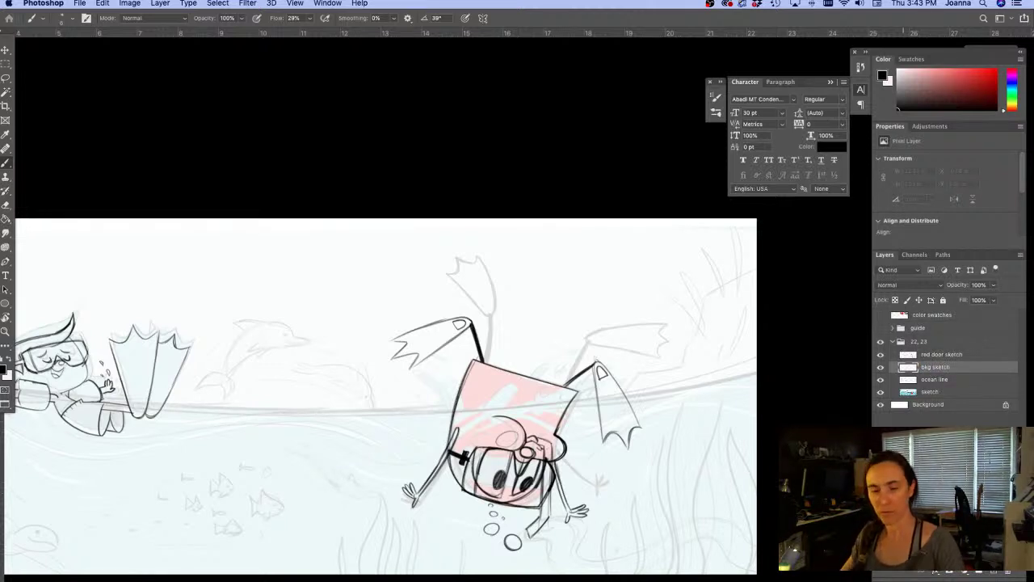
Try inking the bank behind the upside-down diver as a stepped outline from the page edge down underwater, undoing the underwater part
{"action": "mouse_move", "coordinate": [745, 274]}
{"action": "left_mouse_down"}
{"action": "mouse_move", "coordinate": [705, 296]}
{"action": "mouse_move", "coordinate": [683, 346]}
{"action": "mouse_move", "coordinate": [706, 290]}
{"action": "left_mouse_up"}
{"action": "mouse_move", "coordinate": [686, 341]}
{"action": "left_mouse_down"}
{"action": "mouse_move", "coordinate": [681, 364]}
{"action": "mouse_move", "coordinate": [635, 388]}
{"action": "mouse_move", "coordinate": [620, 427]}
{"action": "mouse_move", "coordinate": [653, 522]}
{"action": "mouse_move", "coordinate": [592, 378]}
{"action": "mouse_move", "coordinate": [643, 419]}
{"action": "mouse_move", "coordinate": [651, 443]}
{"action": "left_mouse_up"}
{"action": "key", "text": "super+z"}
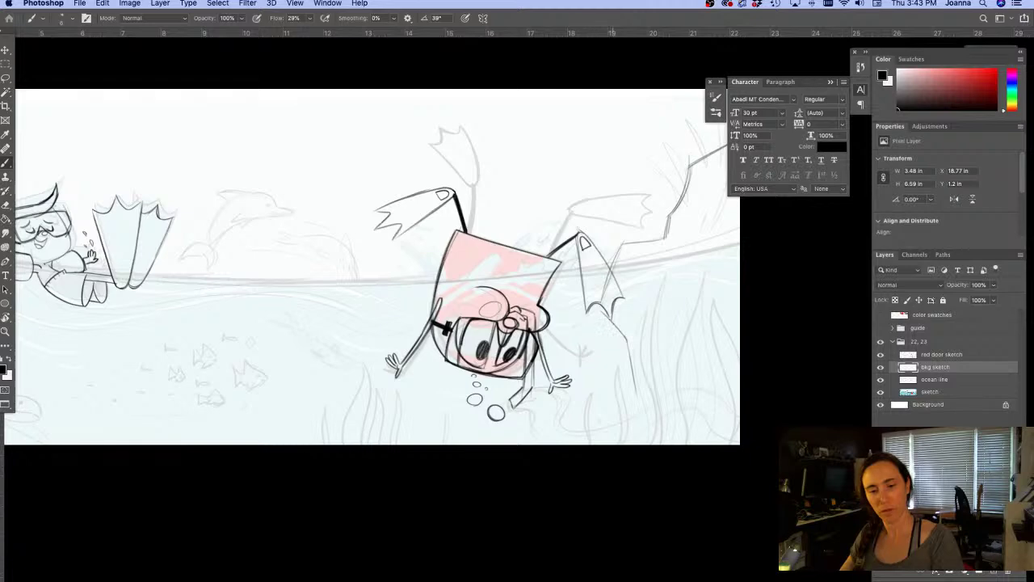
{"action": "left_click_drag", "start_coordinate": [621, 331], "coordinate": [638, 444]}
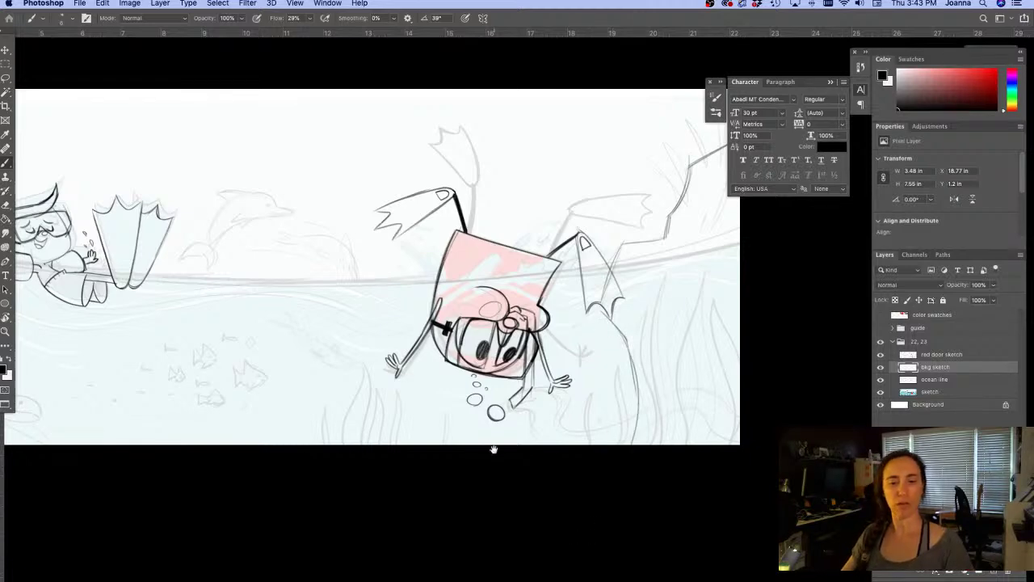
{"action": "mouse_move", "coordinate": [492, 450]}
{"action": "left_mouse_down"}
{"action": "mouse_move", "coordinate": [612, 526]}
{"action": "mouse_move", "coordinate": [706, 525]}
{"action": "mouse_move", "coordinate": [559, 509]}
{"action": "mouse_move", "coordinate": [581, 488]}
{"action": "mouse_move", "coordinate": [544, 500]}
{"action": "left_mouse_up"}
{"action": "key", "text": "super+z"}
{"action": "key", "text": "super+z"}
{"action": "key", "text": "super+z"}
{"action": "key", "text": "super+z"}
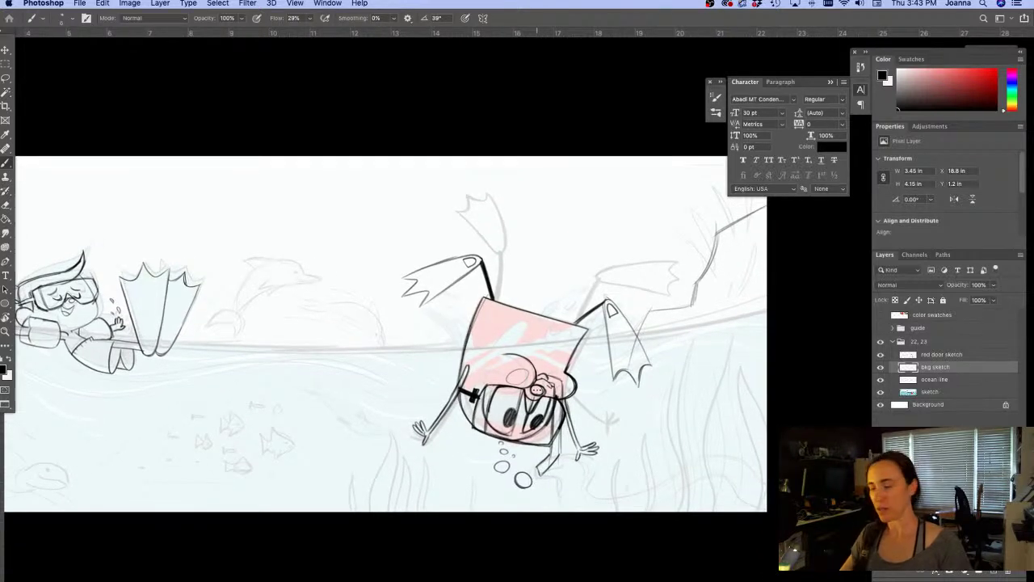
Thicken the stepped bank outline's lower ledge where it runs out toward the diver's flipper
{"action": "key", "text": "e"}
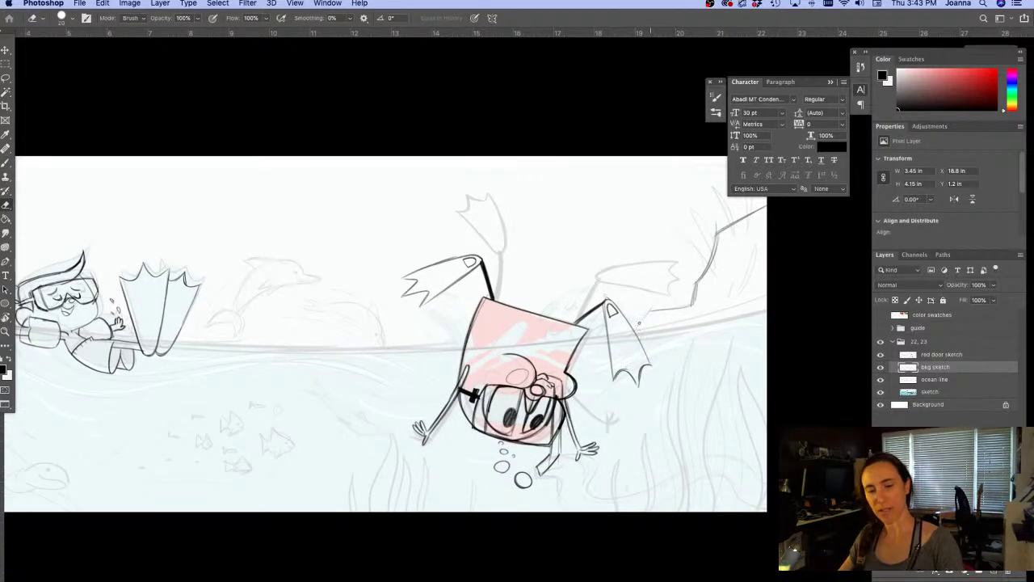
{"action": "left_click_drag", "start_coordinate": [579, 437], "coordinate": [599, 431]}
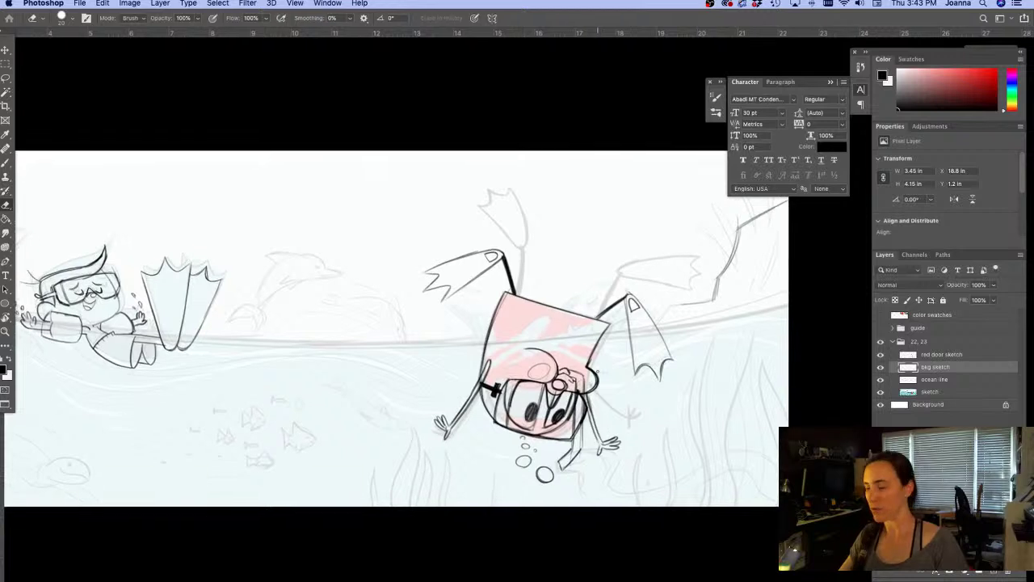
{"action": "key", "text": "b"}
{"action": "left_click_drag", "start_coordinate": [717, 279], "coordinate": [661, 321]}
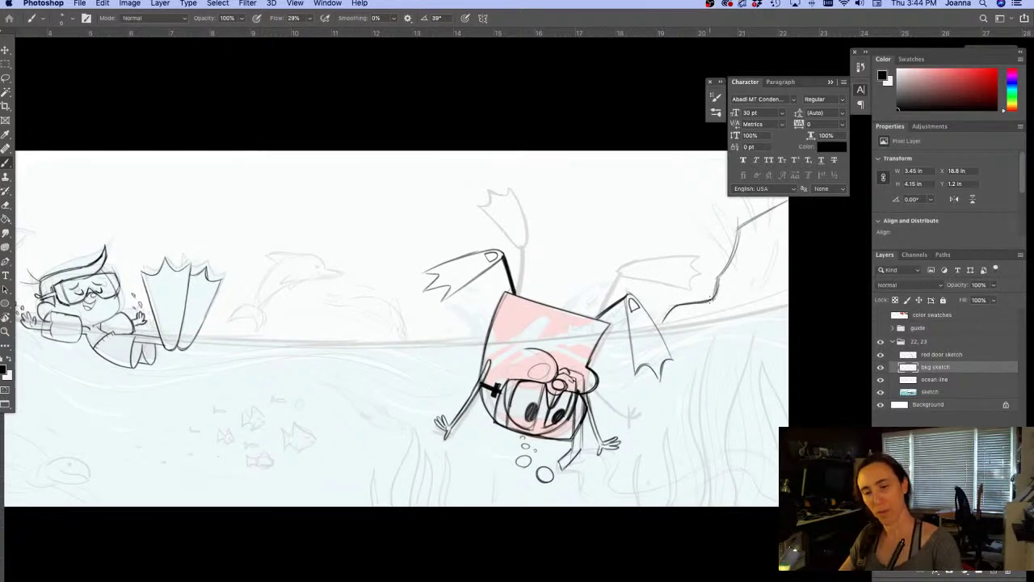
{"action": "left_click_drag", "start_coordinate": [683, 279], "coordinate": [638, 307]}
Erase the steep upper part of the bank outline and re-ink it as a lower slope rising to the page's right edge
{"action": "key", "text": "e"}
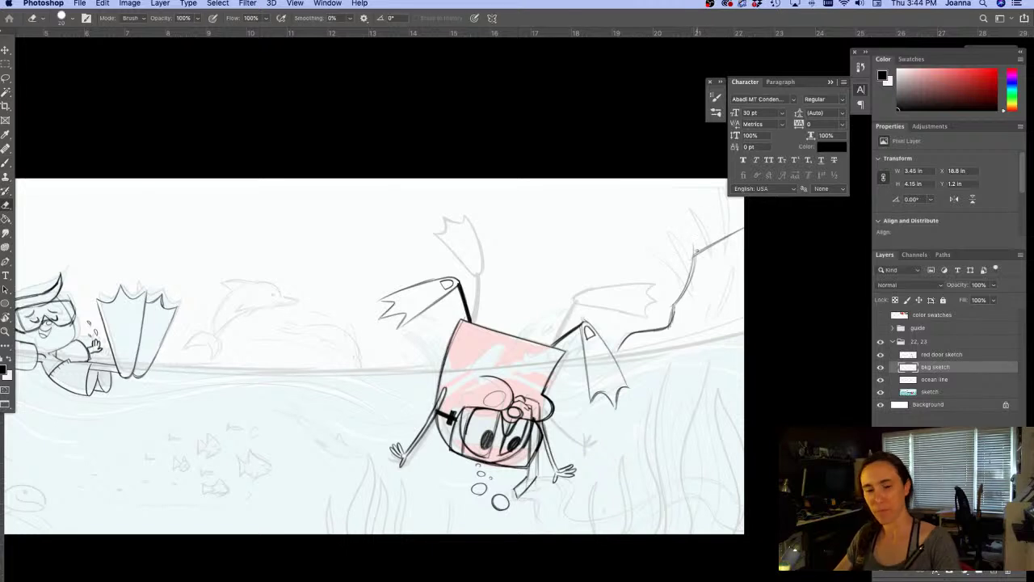
{"action": "left_click_drag", "start_coordinate": [698, 246], "coordinate": [677, 303]}
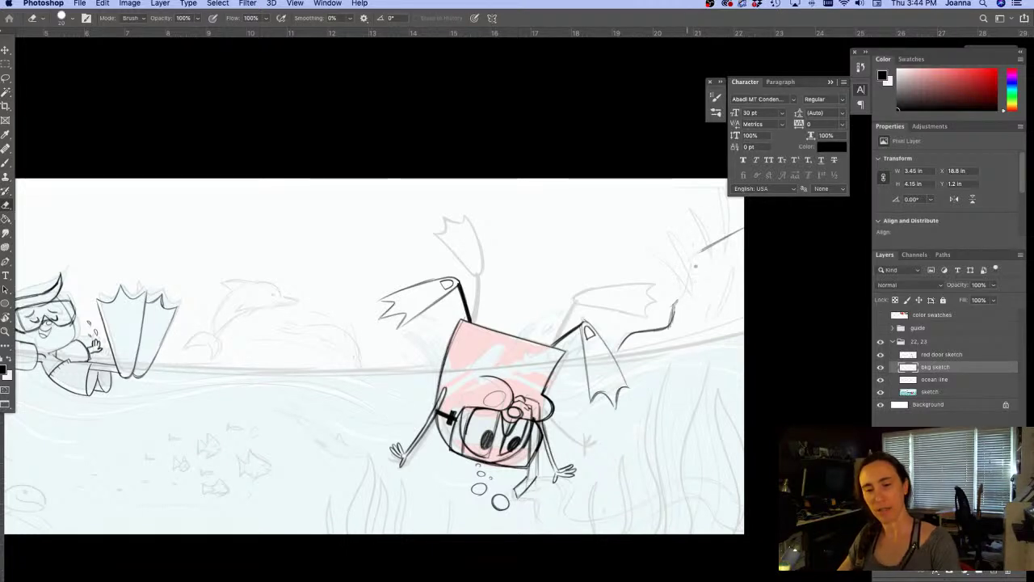
{"action": "left_click_drag", "start_coordinate": [735, 232], "coordinate": [699, 252]}
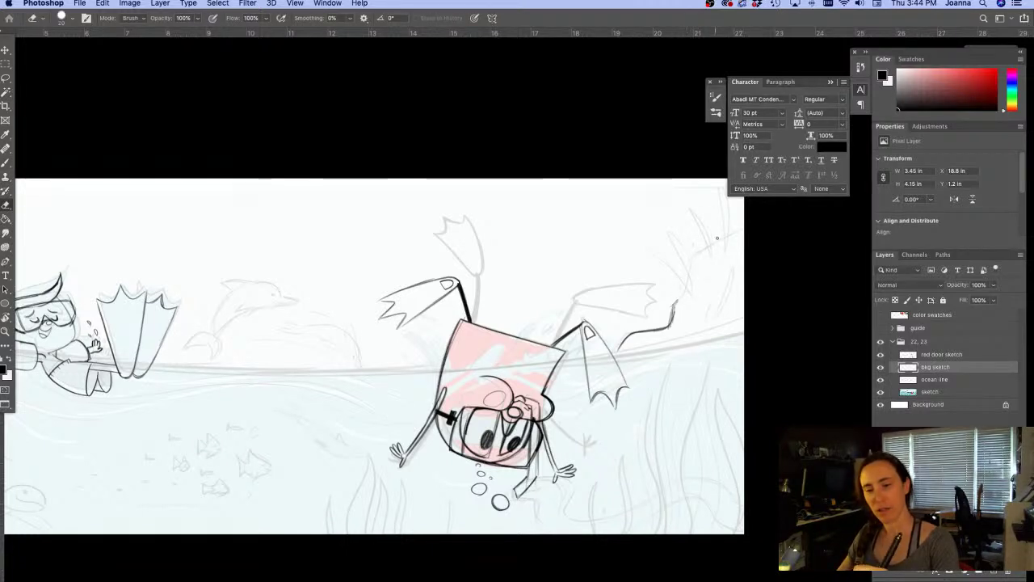
{"action": "key", "text": "b"}
{"action": "left_click_drag", "start_coordinate": [675, 305], "coordinate": [745, 257]}
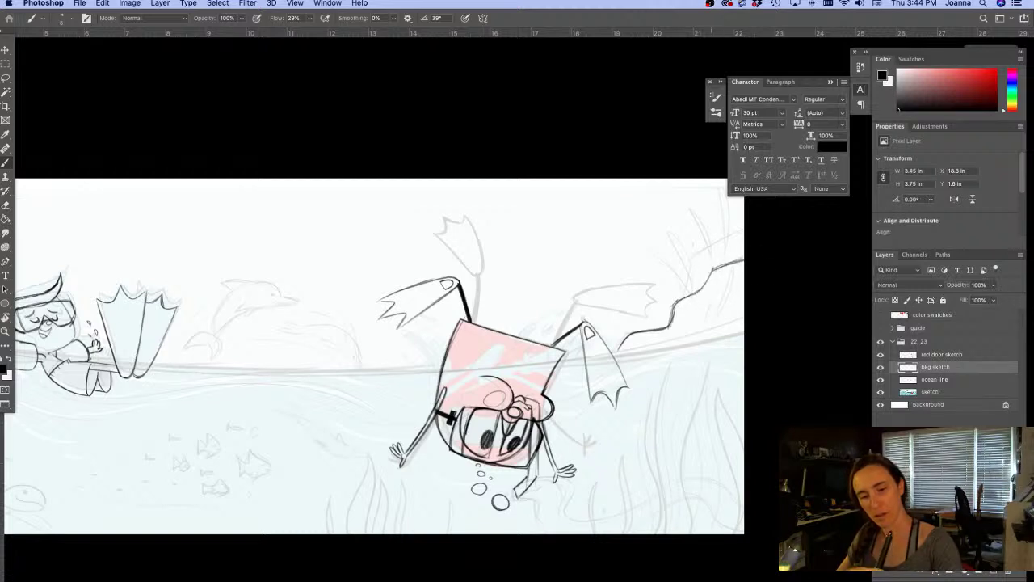
{"action": "left_click_drag", "start_coordinate": [655, 331], "coordinate": [711, 274]}
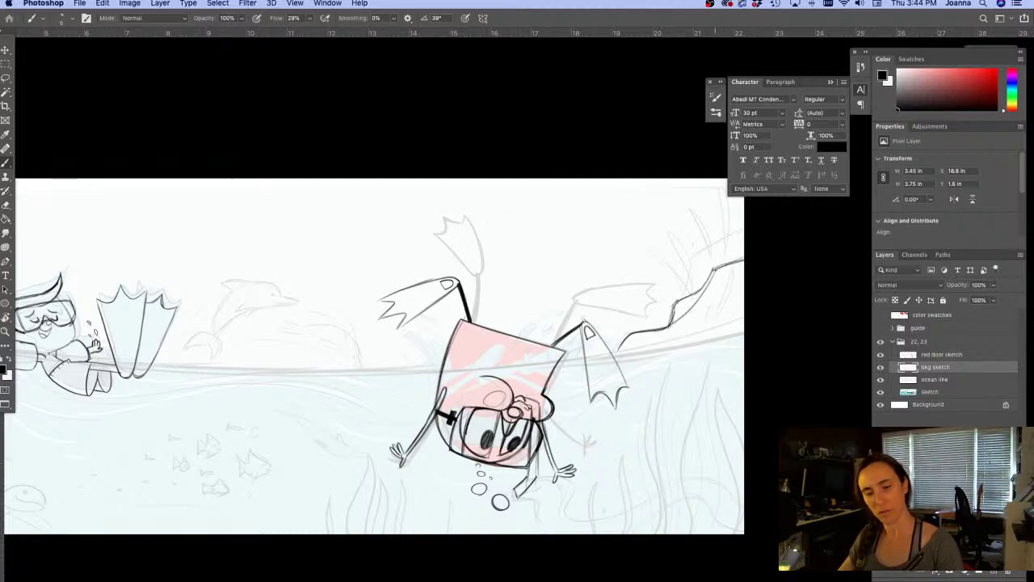
Erase the stepped bank line and re-ink it as a smoother slope from the diver's flipper up to the page's right edge
{"action": "key", "text": "e"}
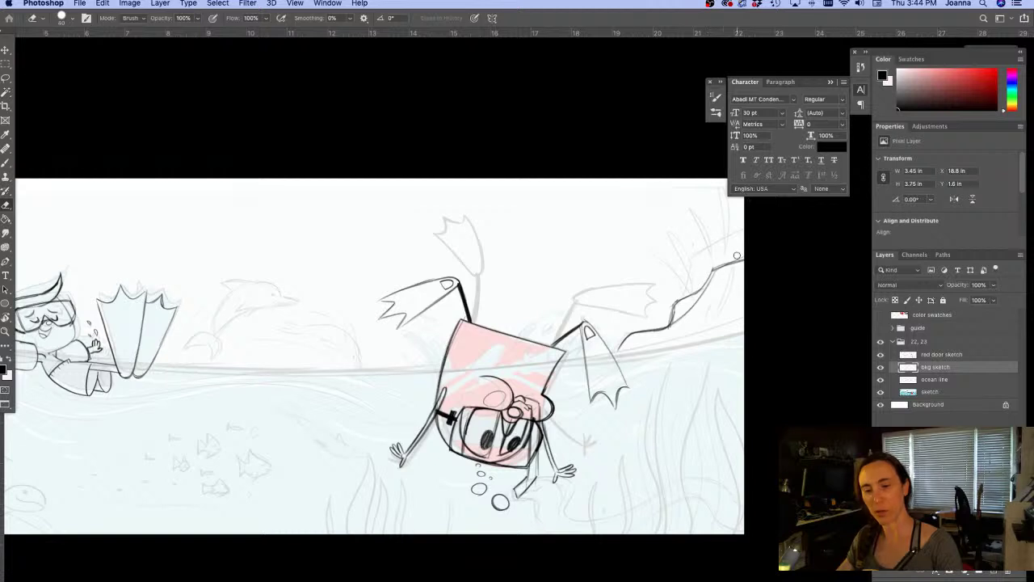
{"action": "mouse_move", "coordinate": [743, 257]}
{"action": "left_mouse_down"}
{"action": "mouse_move", "coordinate": [616, 344]}
{"action": "mouse_move", "coordinate": [702, 295]}
{"action": "left_mouse_up"}
{"action": "key", "text": "b"}
{"action": "key", "text": "bracketleft"}
{"action": "key", "text": "bracketleft"}
{"action": "key", "text": "bracketleft"}
{"action": "left_click_drag", "start_coordinate": [620, 352], "coordinate": [647, 327]}
{"action": "mouse_move", "coordinate": [703, 293]}
{"action": "left_mouse_down"}
{"action": "mouse_move", "coordinate": [715, 272]}
{"action": "mouse_move", "coordinate": [741, 260]}
{"action": "mouse_move", "coordinate": [711, 280]}
{"action": "mouse_move", "coordinate": [744, 260]}
{"action": "mouse_move", "coordinate": [672, 327]}
{"action": "left_mouse_up"}
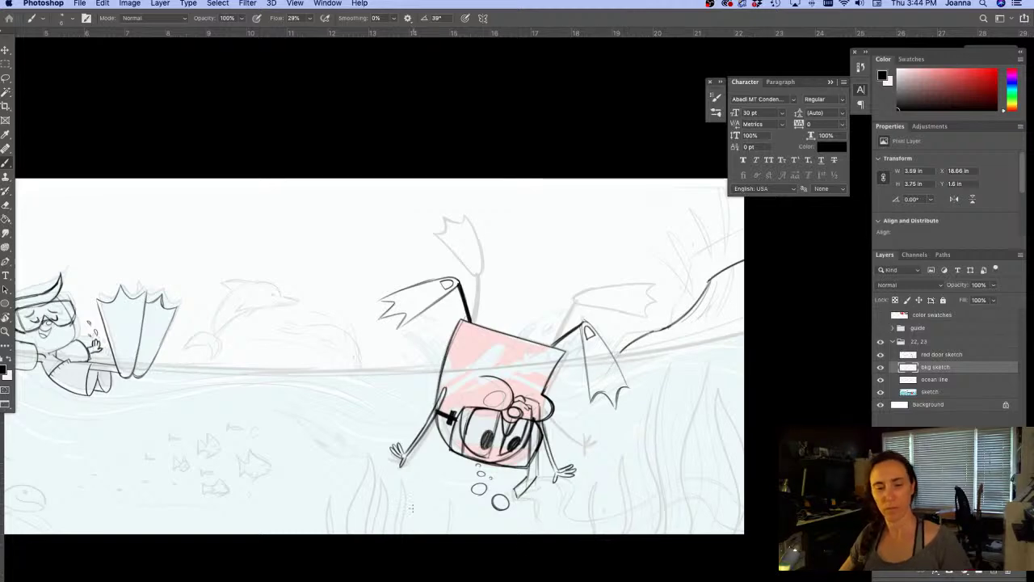
Ink the opposite bank's outline from the page's left edge, under the pelican and down underwater in a long curve
{"action": "left_click_drag", "start_coordinate": [278, 500], "coordinate": [695, 517]}
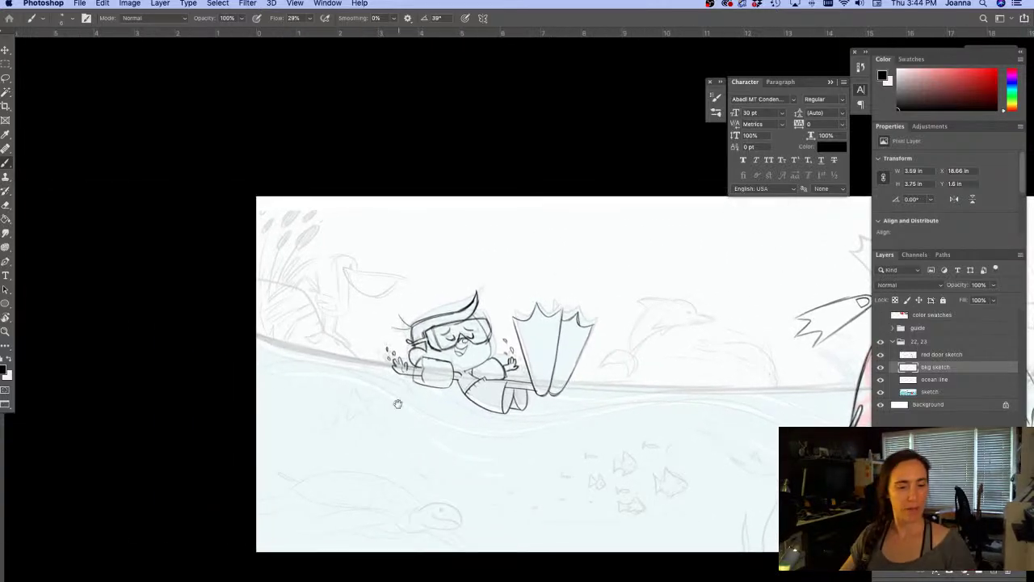
{"action": "left_click", "coordinate": [262, 360], "text": "super"}
{"action": "left_click_drag", "start_coordinate": [277, 365], "coordinate": [240, 309]}
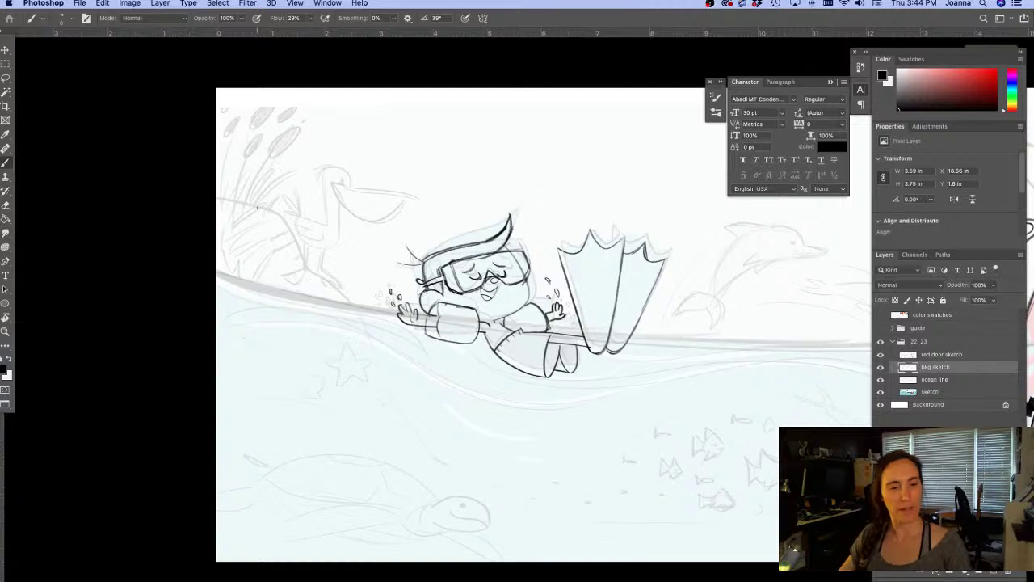
{"action": "left_click_drag", "start_coordinate": [278, 213], "coordinate": [212, 199]}
{"action": "mouse_move", "coordinate": [275, 212]}
{"action": "left_mouse_down"}
{"action": "mouse_move", "coordinate": [304, 270]}
{"action": "mouse_move", "coordinate": [361, 303]}
{"action": "mouse_move", "coordinate": [457, 466]}
{"action": "left_mouse_up"}
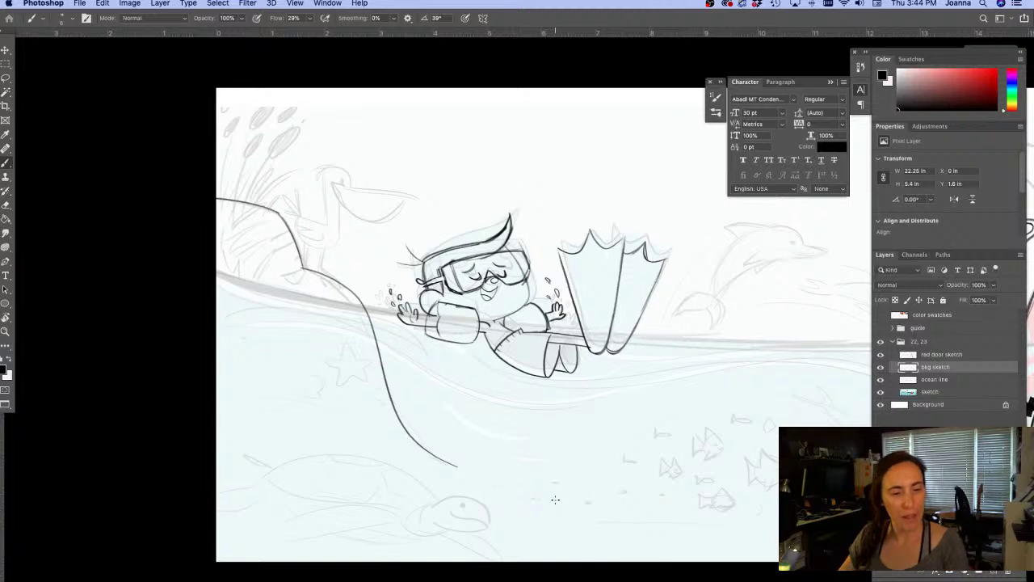
{"action": "mouse_move", "coordinate": [301, 267]}
{"action": "left_mouse_down"}
{"action": "mouse_move", "coordinate": [364, 304]}
{"action": "mouse_move", "coordinate": [383, 383]}
{"action": "left_mouse_up"}
{"action": "key", "text": "super+z"}
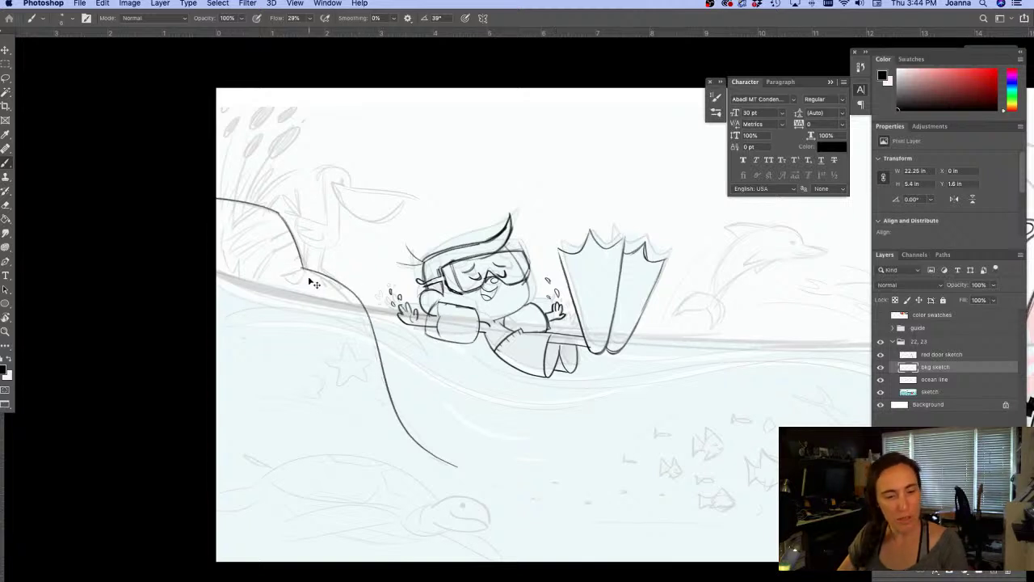
Ink the first fan of reed blades over the sketched reeds on the bank at the page's left edge
{"action": "left_click_drag", "start_coordinate": [298, 354], "coordinate": [416, 406]}
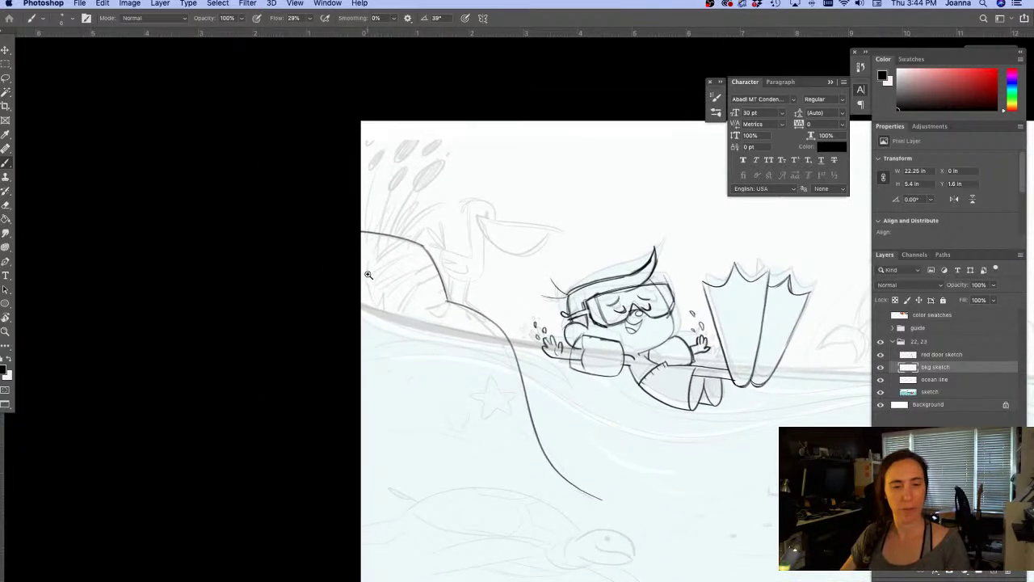
{"action": "left_click_drag", "start_coordinate": [402, 161], "coordinate": [381, 234]}
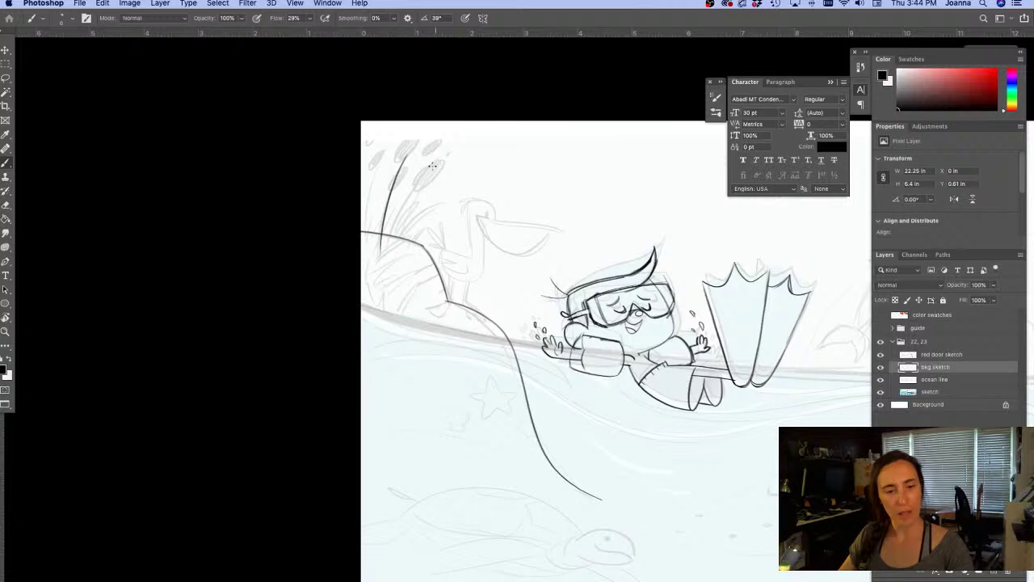
{"action": "left_click_drag", "start_coordinate": [433, 165], "coordinate": [387, 254]}
{"action": "left_click_drag", "start_coordinate": [440, 189], "coordinate": [391, 250]}
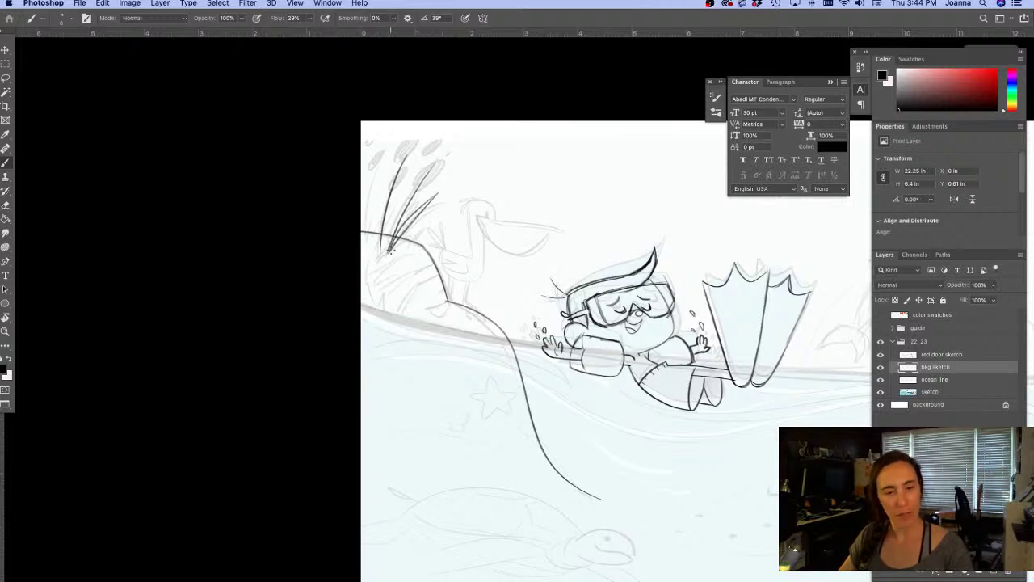
{"action": "left_click_drag", "start_coordinate": [404, 182], "coordinate": [392, 241]}
{"action": "left_click_drag", "start_coordinate": [378, 188], "coordinate": [381, 248]}
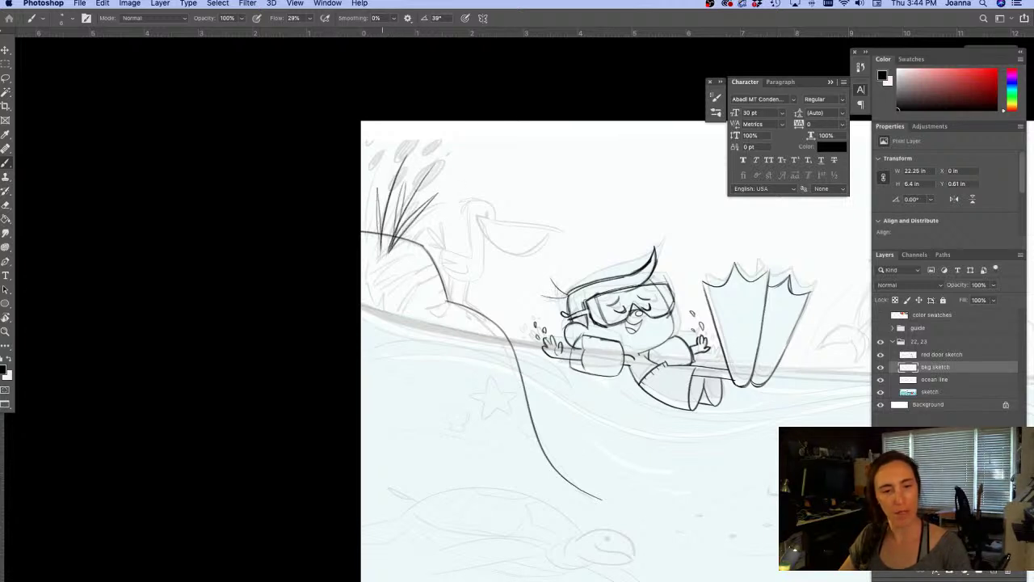
{"action": "left_click_drag", "start_coordinate": [369, 156], "coordinate": [381, 240]}
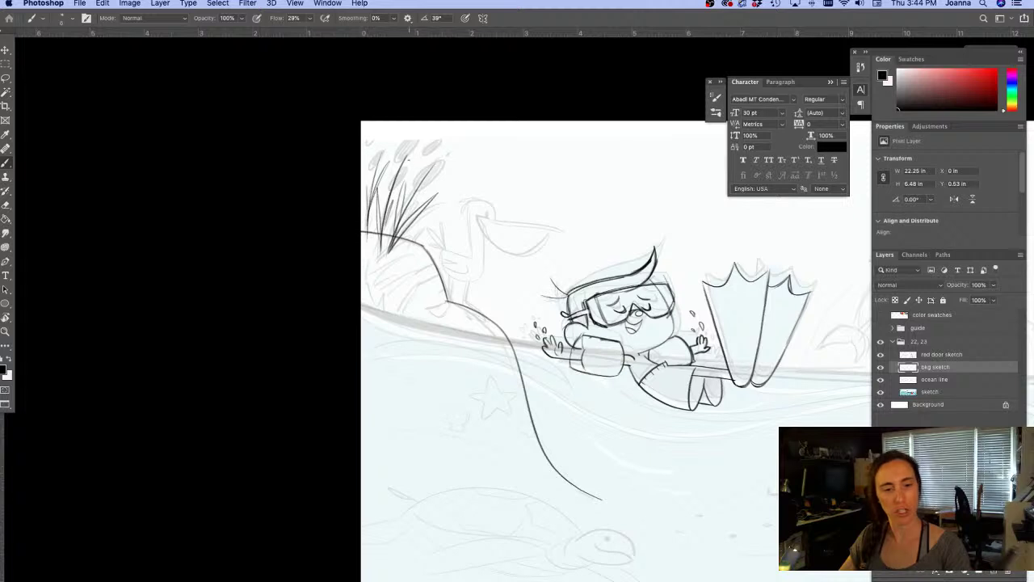
{"action": "mouse_move", "coordinate": [431, 171]}
{"action": "left_mouse_down"}
{"action": "mouse_move", "coordinate": [454, 147]}
{"action": "mouse_move", "coordinate": [427, 125]}
{"action": "mouse_move", "coordinate": [414, 147]}
{"action": "mouse_move", "coordinate": [432, 121]}
{"action": "left_mouse_up"}
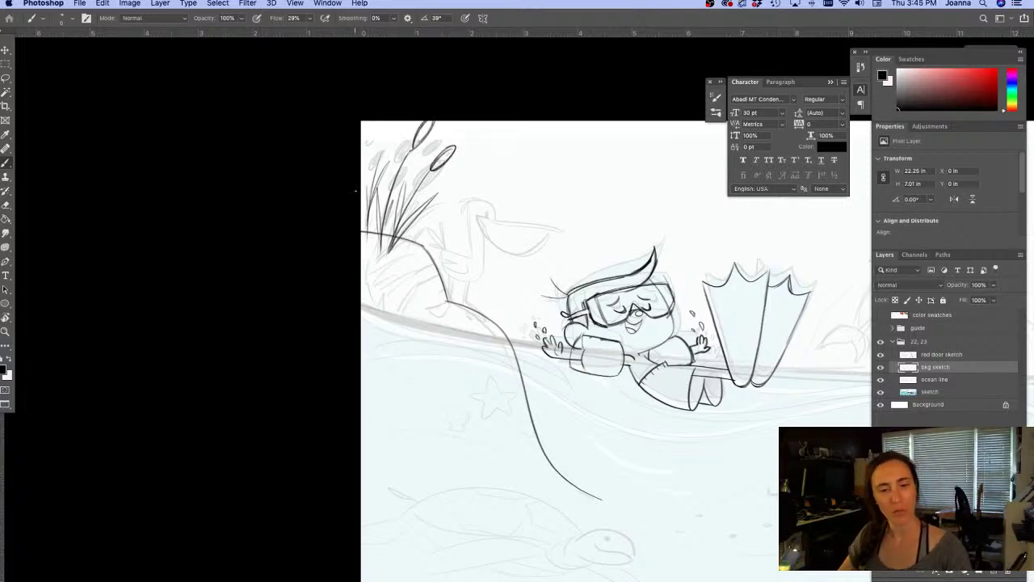
{"action": "key", "text": "super+z"}
{"action": "key", "text": "super+z"}
Fill out the reed clump with more blades reaching the page's top edge and grass strokes down the bank's face
{"action": "left_click_drag", "start_coordinate": [397, 415], "coordinate": [282, 432]}
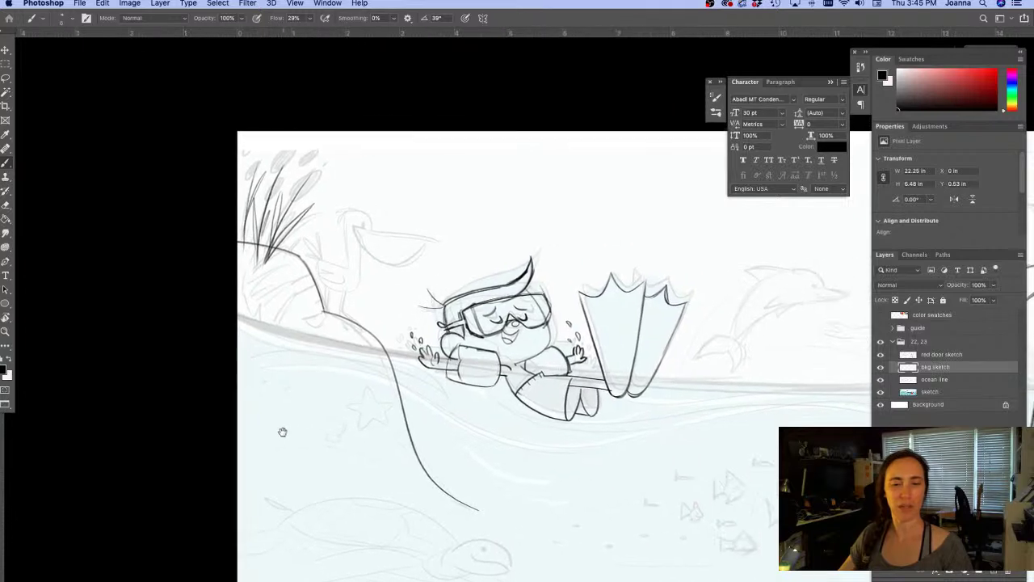
{"action": "scroll", "coordinate": [282, 432], "scroll_direction": "down", "scroll_amount": 1}
{"action": "scroll", "coordinate": [255, 324], "scroll_direction": "up", "scroll_amount": 1}
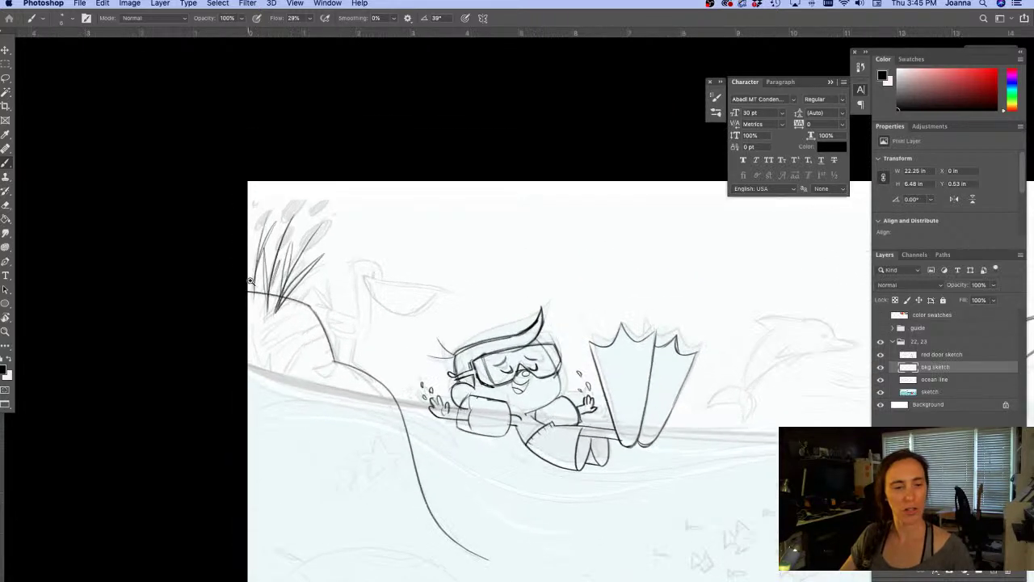
{"action": "mouse_move", "coordinate": [259, 338]}
{"action": "left_mouse_down"}
{"action": "mouse_move", "coordinate": [304, 282]}
{"action": "mouse_move", "coordinate": [269, 326]}
{"action": "mouse_move", "coordinate": [269, 349]}
{"action": "mouse_move", "coordinate": [315, 291]}
{"action": "left_mouse_up"}
{"action": "left_click_drag", "start_coordinate": [274, 360], "coordinate": [297, 334]}
{"action": "left_click_drag", "start_coordinate": [278, 370], "coordinate": [304, 353]}
{"action": "mouse_move", "coordinate": [301, 244]}
{"action": "left_mouse_down"}
{"action": "mouse_move", "coordinate": [341, 192]}
{"action": "mouse_move", "coordinate": [287, 244]}
{"action": "mouse_move", "coordinate": [304, 202]}
{"action": "left_mouse_up"}
{"action": "mouse_move", "coordinate": [273, 239]}
{"action": "left_mouse_down"}
{"action": "mouse_move", "coordinate": [307, 186]}
{"action": "mouse_move", "coordinate": [265, 182]}
{"action": "left_mouse_up"}
{"action": "left_click_drag", "start_coordinate": [254, 258], "coordinate": [257, 212]}
{"action": "left_click_drag", "start_coordinate": [257, 314], "coordinate": [264, 293]}
{"action": "left_click_drag", "start_coordinate": [258, 351], "coordinate": [267, 313]}
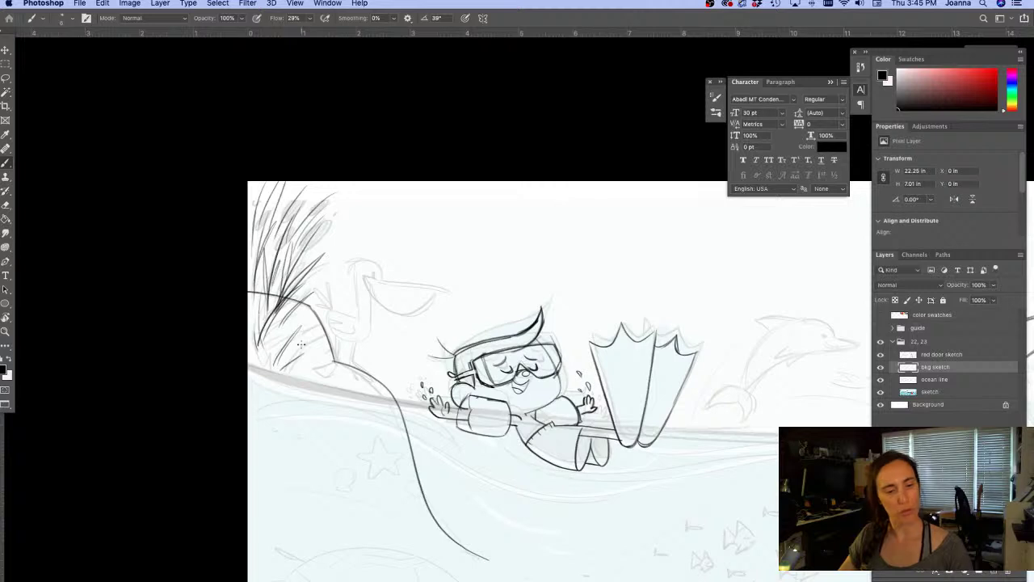
Ink a ribbed seashell on the bank's edge and a dotted starfish on the bank's underwater face
{"action": "left_click", "coordinate": [307, 475], "text": "super"}
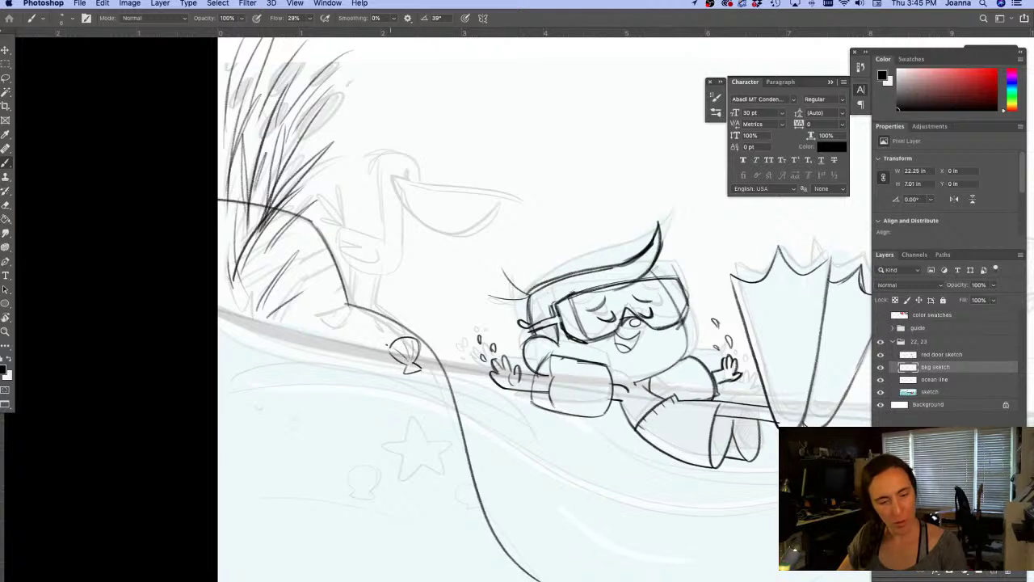
{"action": "left_click_drag", "start_coordinate": [282, 510], "coordinate": [341, 480]}
{"action": "mouse_move", "coordinate": [385, 376]}
{"action": "left_mouse_down"}
{"action": "mouse_move", "coordinate": [404, 364]}
{"action": "mouse_move", "coordinate": [410, 387]}
{"action": "left_mouse_up"}
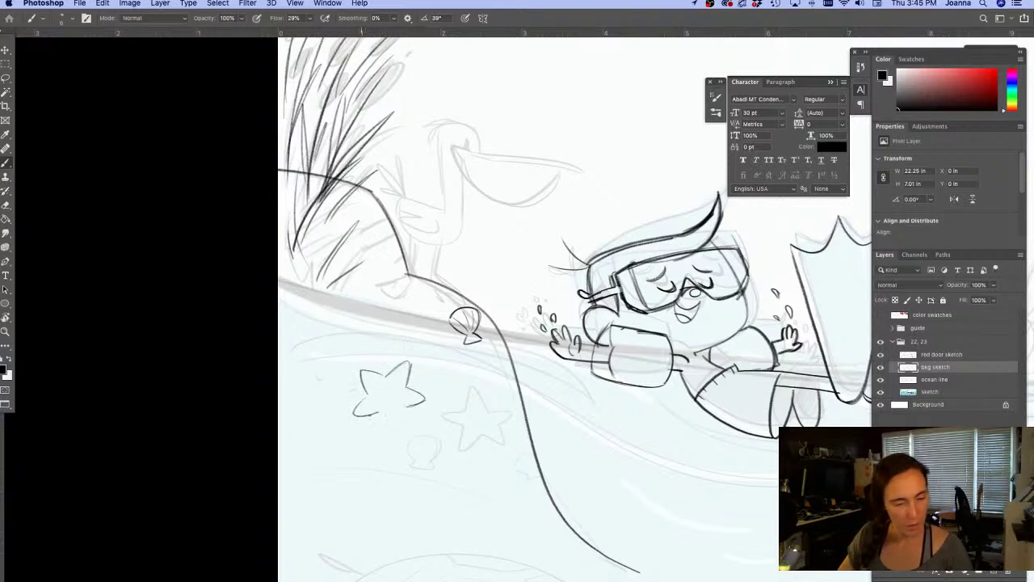
{"action": "mouse_move", "coordinate": [377, 411]}
{"action": "left_mouse_down"}
{"action": "mouse_move", "coordinate": [396, 429]}
{"action": "mouse_move", "coordinate": [404, 407]}
{"action": "mouse_move", "coordinate": [399, 430]}
{"action": "left_mouse_up"}
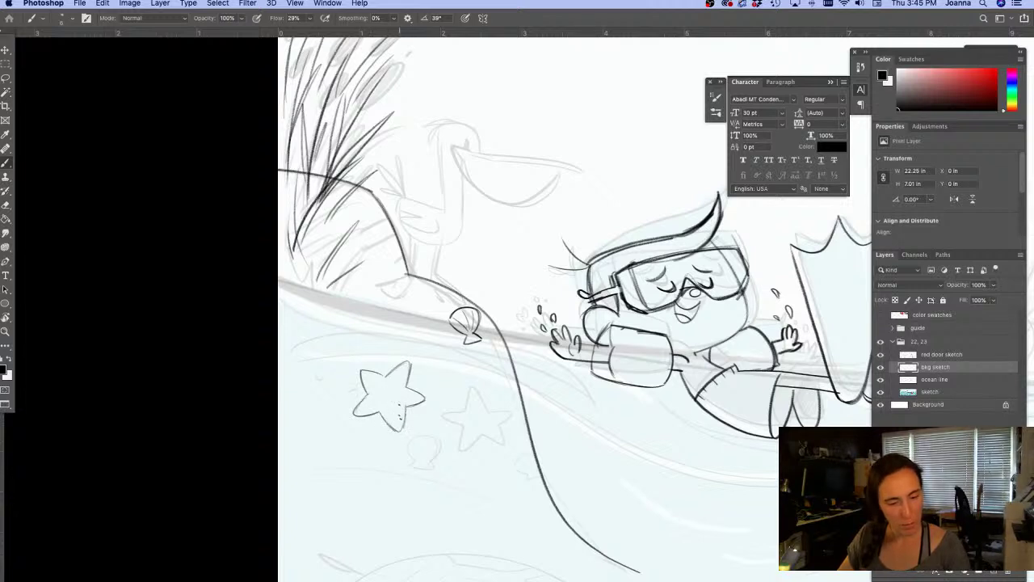
Add small scattered sand dashes on the bank's ledge and on its underwater face below the starfish
{"action": "left_click_drag", "start_coordinate": [389, 519], "coordinate": [378, 487]}
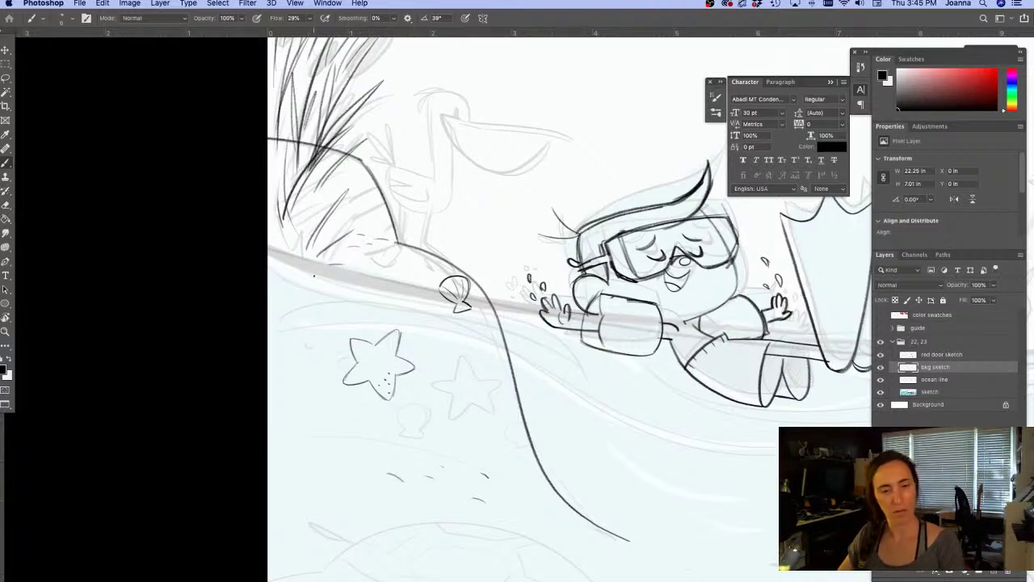
{"action": "scroll", "coordinate": [316, 396], "scroll_direction": "down", "scroll_amount": 5}
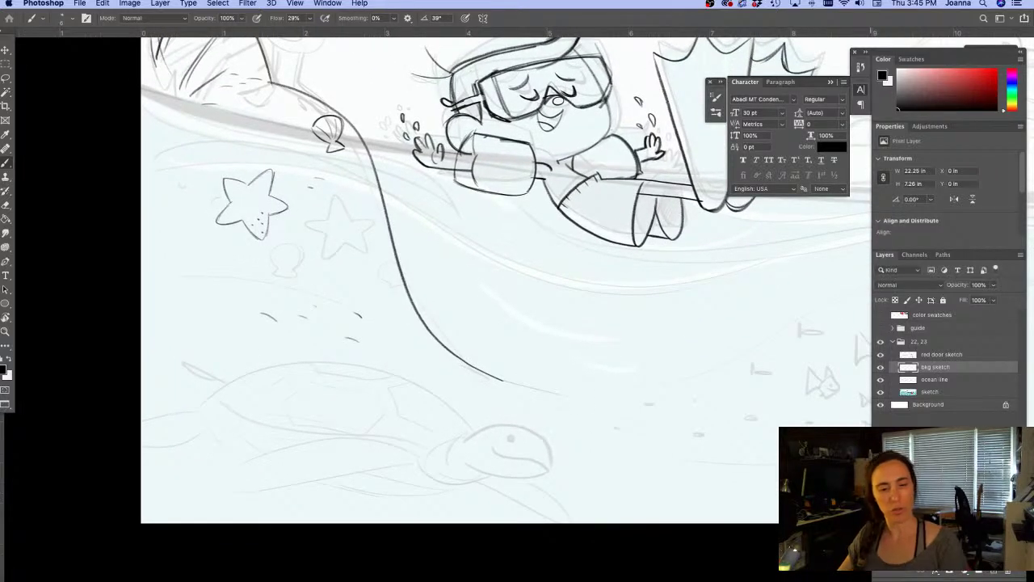
{"action": "left_click_drag", "start_coordinate": [413, 452], "coordinate": [338, 414]}
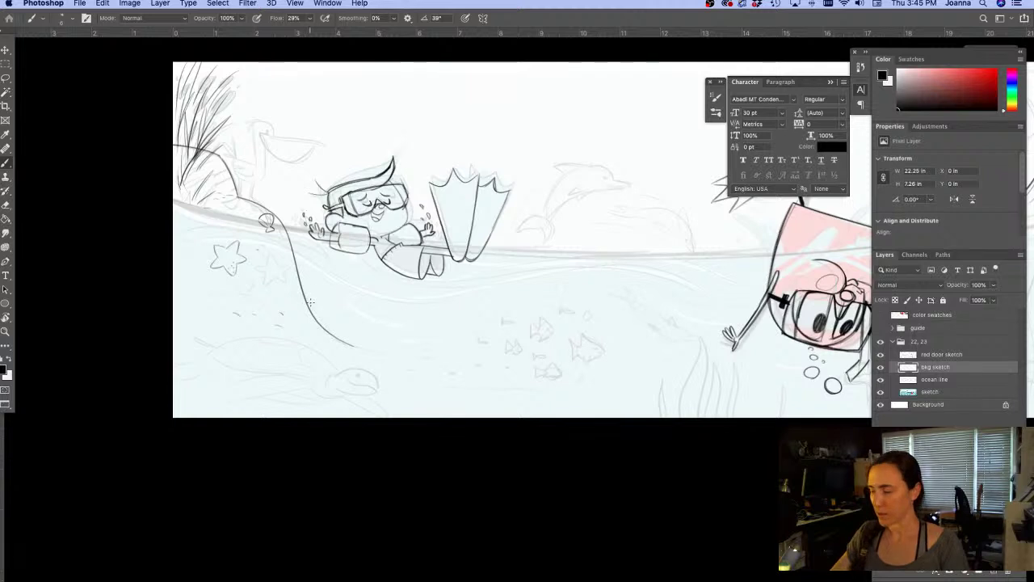
Erase the curved lower end of the underwater bank line and re-ink it steeper, past the turtle's head to the page's bottom edge
{"action": "key", "text": "e"}
{"action": "mouse_move", "coordinate": [315, 305]}
{"action": "left_mouse_down"}
{"action": "mouse_move", "coordinate": [328, 330]}
{"action": "mouse_move", "coordinate": [358, 347]}
{"action": "left_mouse_up"}
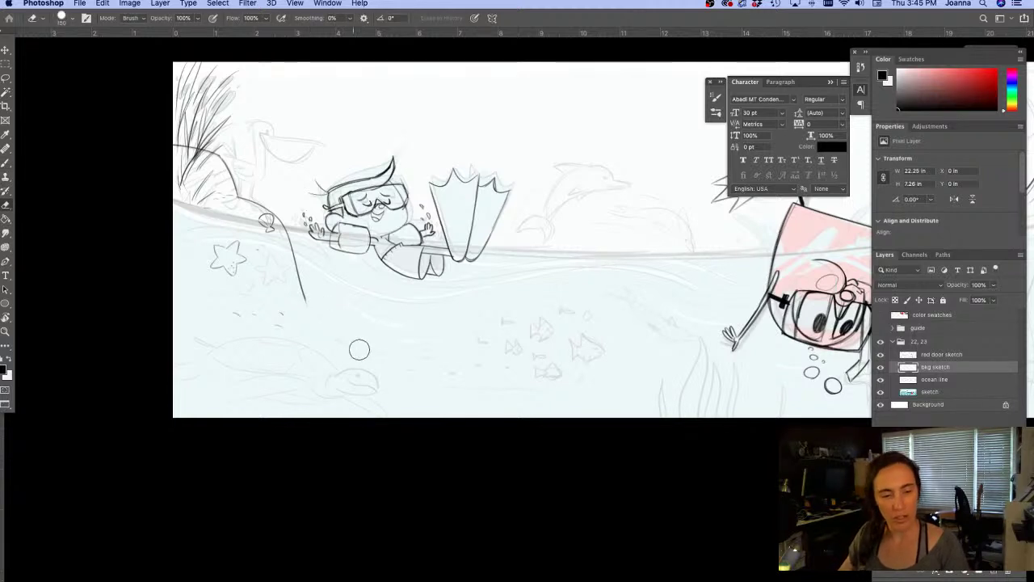
{"action": "key", "text": "b"}
{"action": "scroll", "coordinate": [283, 346], "scroll_direction": "up", "scroll_amount": 3}
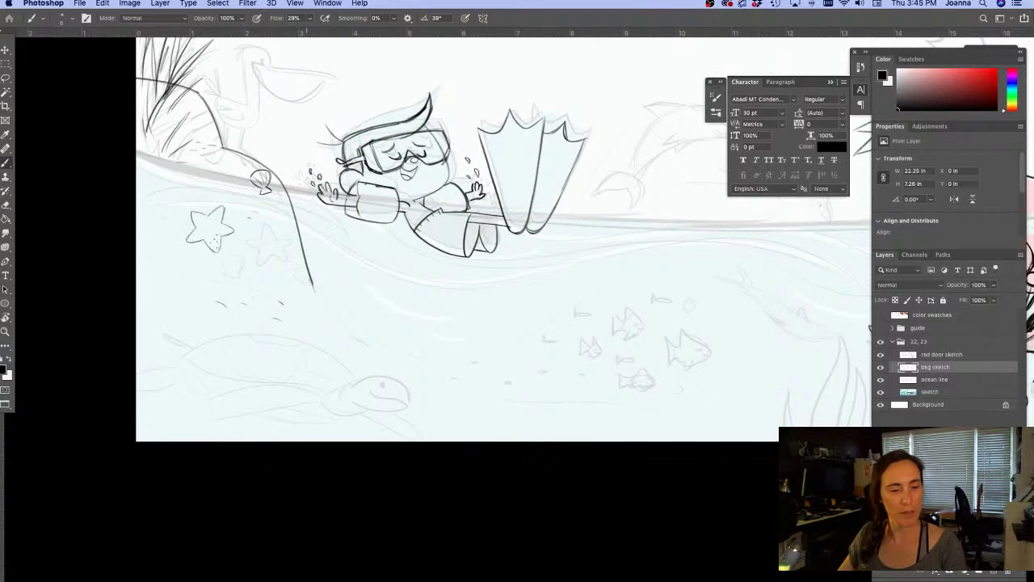
{"action": "mouse_move", "coordinate": [515, 575]}
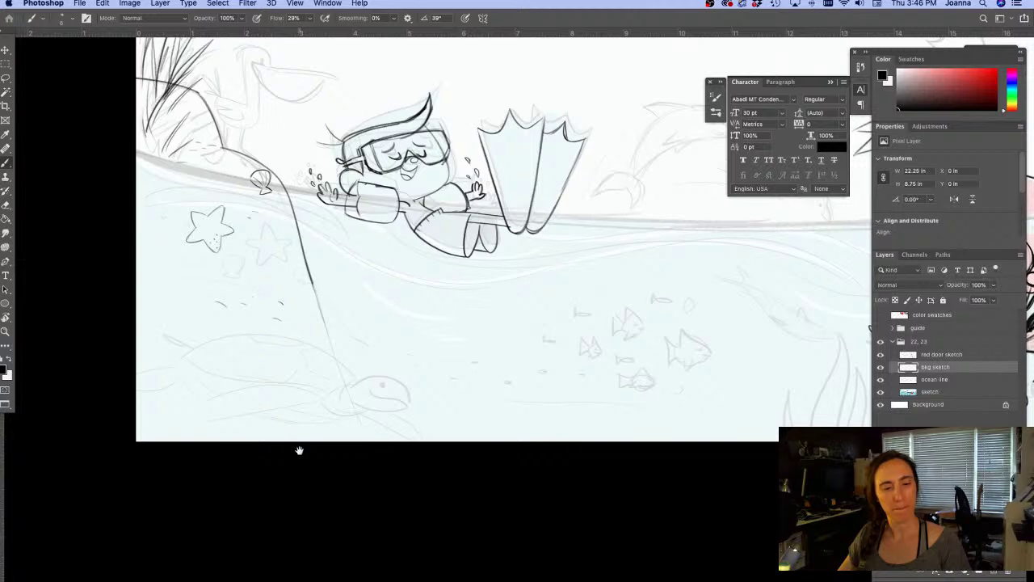
{"action": "left_click_drag", "start_coordinate": [302, 455], "coordinate": [239, 467]}
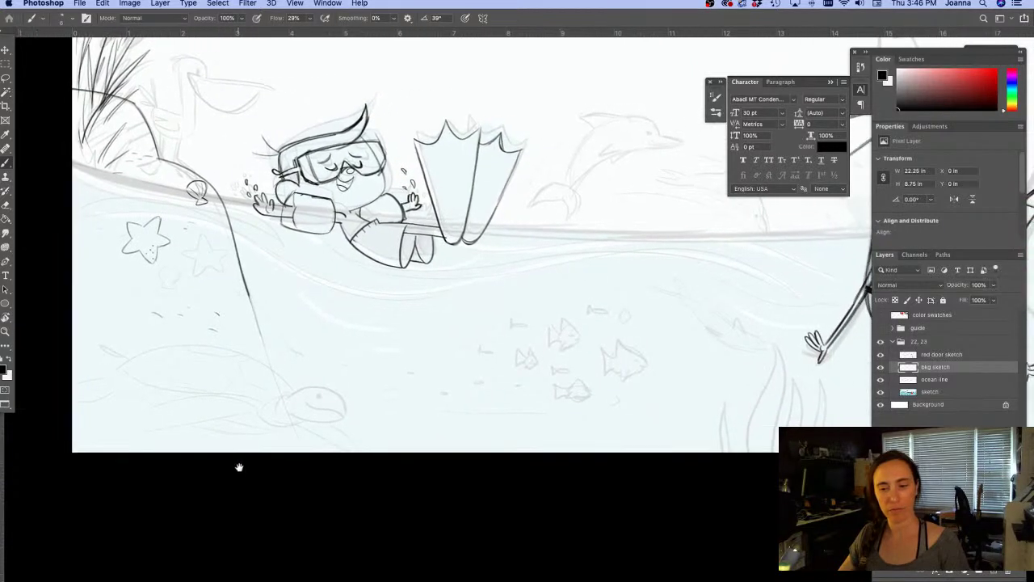
{"action": "left_click_drag", "start_coordinate": [578, 503], "coordinate": [318, 488]}
{"action": "left_click", "coordinate": [342, 487], "text": "alt"}
{"action": "left_click_drag", "start_coordinate": [673, 481], "coordinate": [507, 515]}
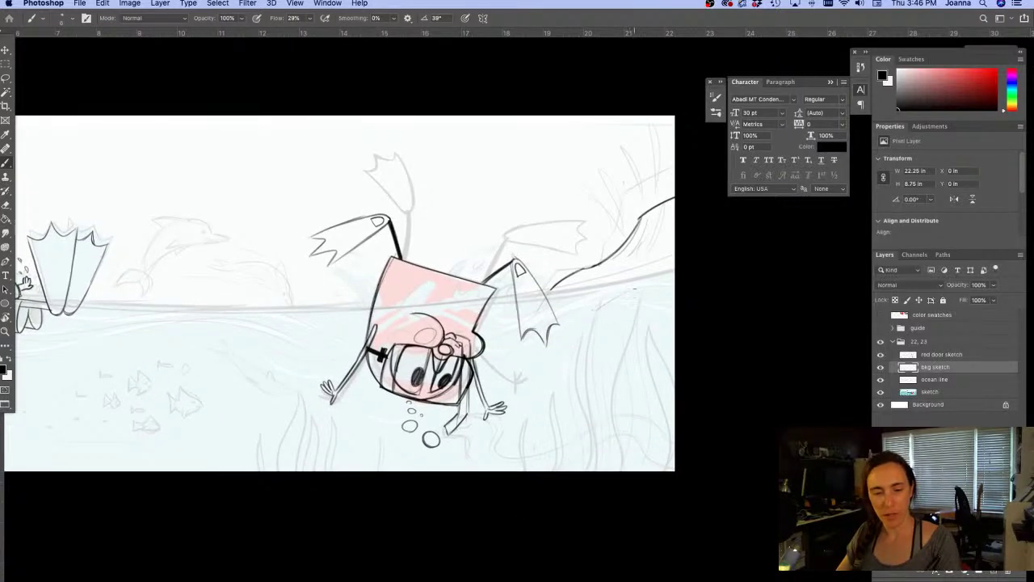
{"action": "left_click_drag", "start_coordinate": [633, 293], "coordinate": [622, 399]}
{"action": "left_click_drag", "start_coordinate": [593, 307], "coordinate": [616, 470]}
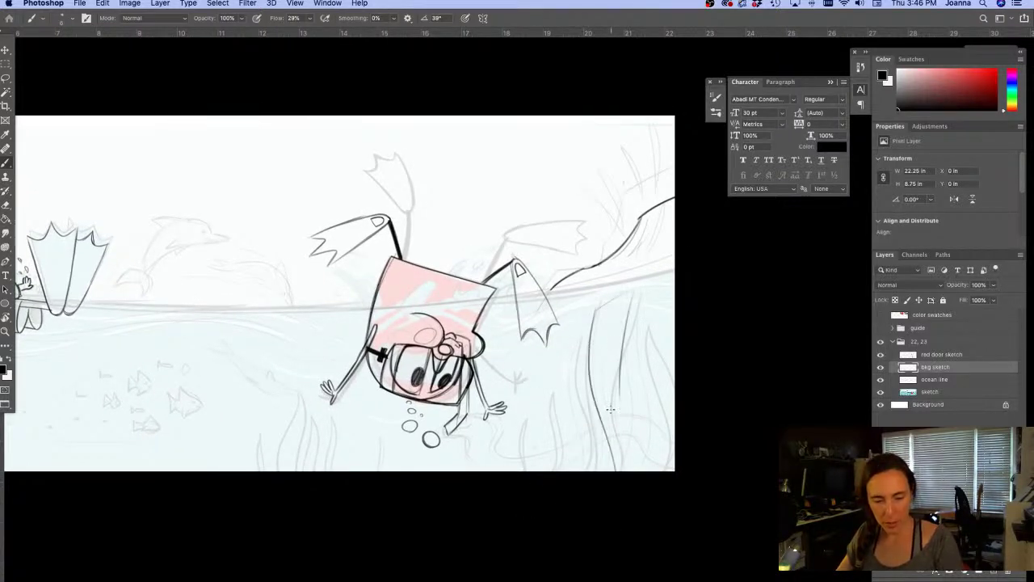
{"action": "left_click_drag", "start_coordinate": [629, 305], "coordinate": [617, 378]}
{"action": "key", "text": "super+z"}
{"action": "key", "text": "super+z"}
{"action": "key", "text": "super+z"}
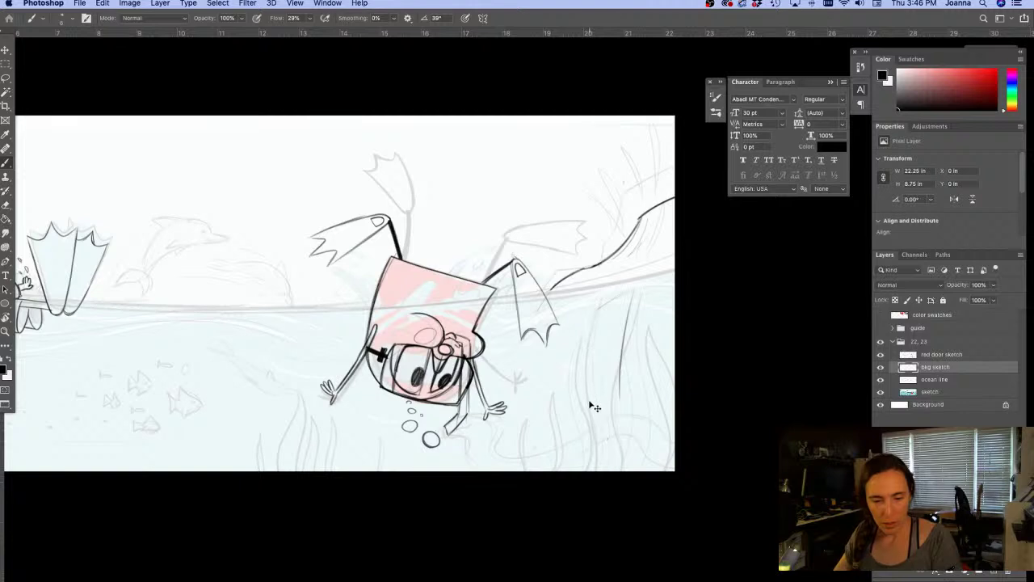
{"action": "key", "text": "super+z"}
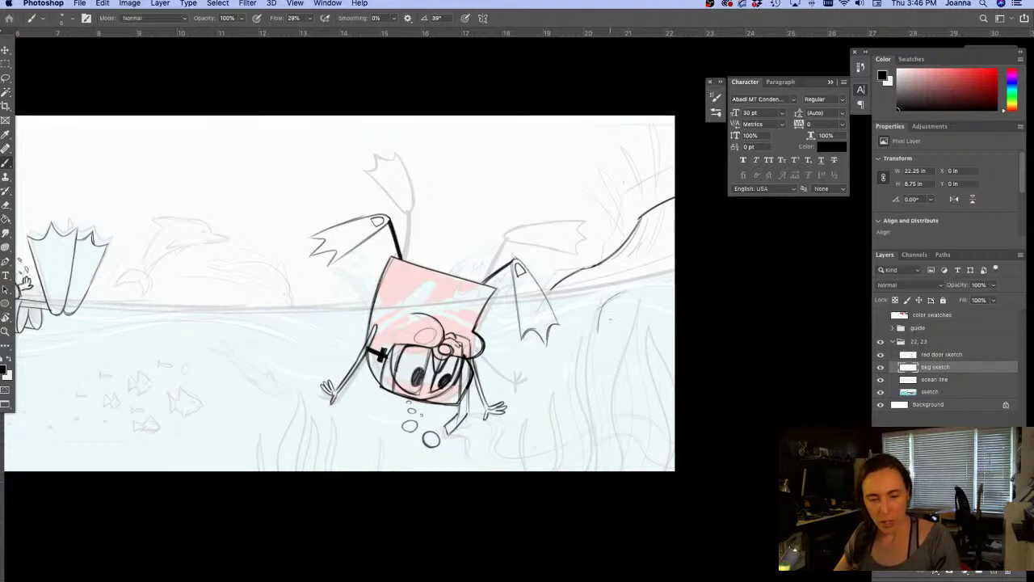
Ink the wavy sides of the tall kelp frond below the bank behind the upside-down diver, undoing the last strokes near its tip
{"action": "left_click_drag", "start_coordinate": [616, 381], "coordinate": [625, 469]}
{"action": "mouse_move", "coordinate": [598, 318]}
{"action": "left_mouse_down"}
{"action": "mouse_move", "coordinate": [583, 360]}
{"action": "mouse_move", "coordinate": [592, 433]}
{"action": "mouse_move", "coordinate": [609, 459]}
{"action": "left_mouse_up"}
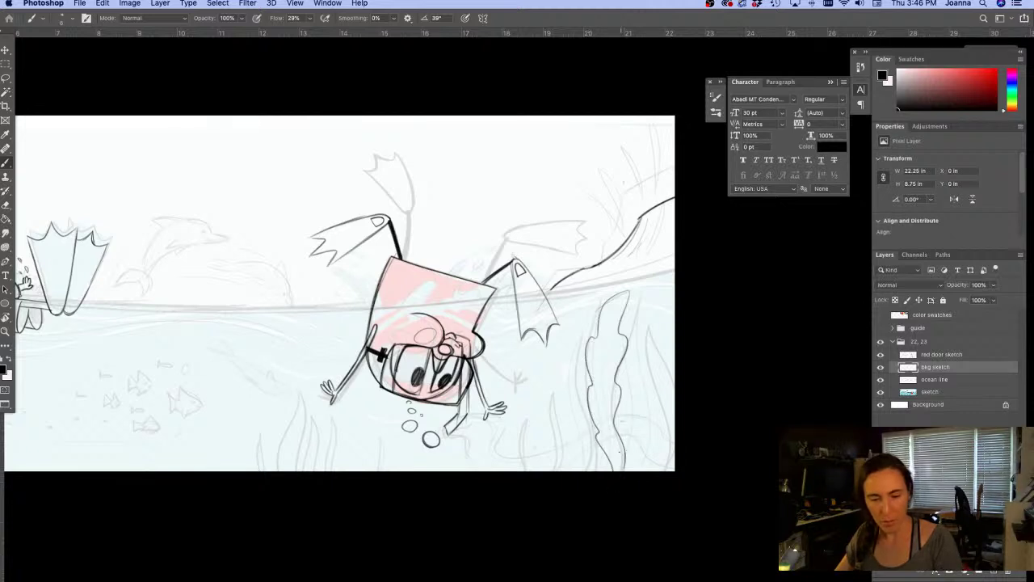
{"action": "key", "text": "super+z"}
{"action": "key", "text": "super+z"}
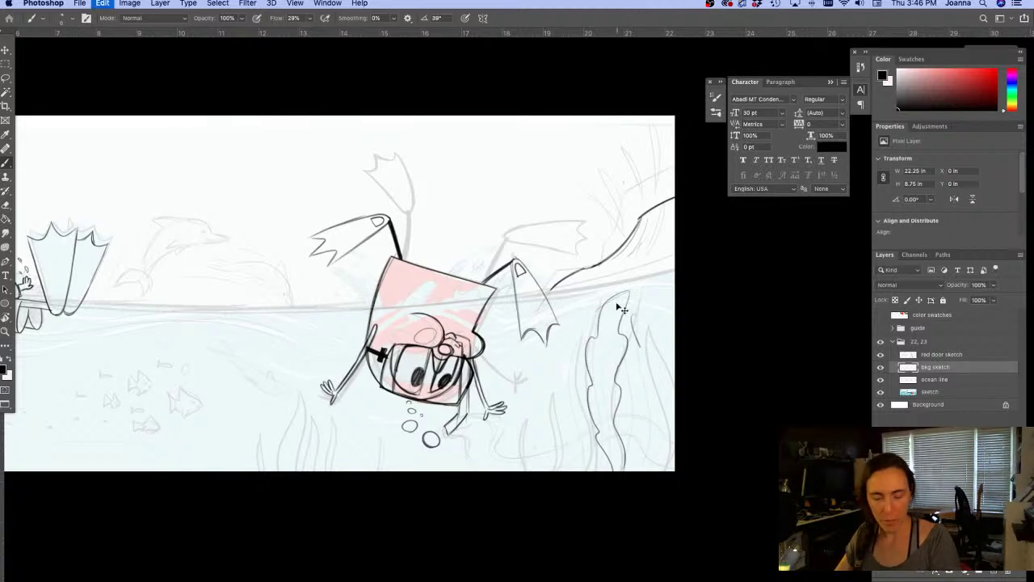
Outline the wavy edge of the tall seaweed blade and sketch guide curves for two shorter blades beside it, towards the diver
{"action": "left_click_drag", "start_coordinate": [638, 301], "coordinate": [657, 471]}
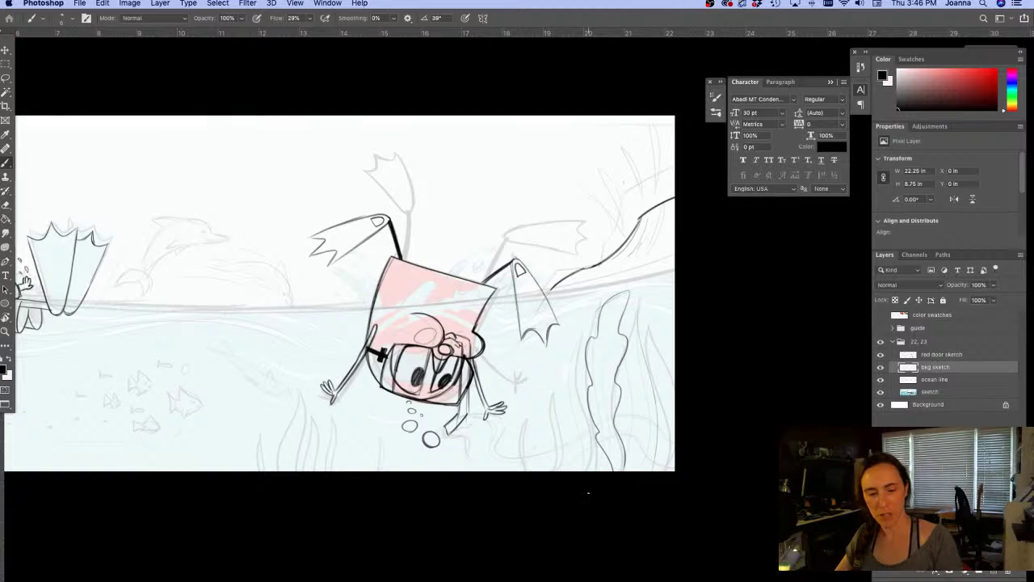
{"action": "left_click_drag", "start_coordinate": [568, 342], "coordinate": [595, 471]}
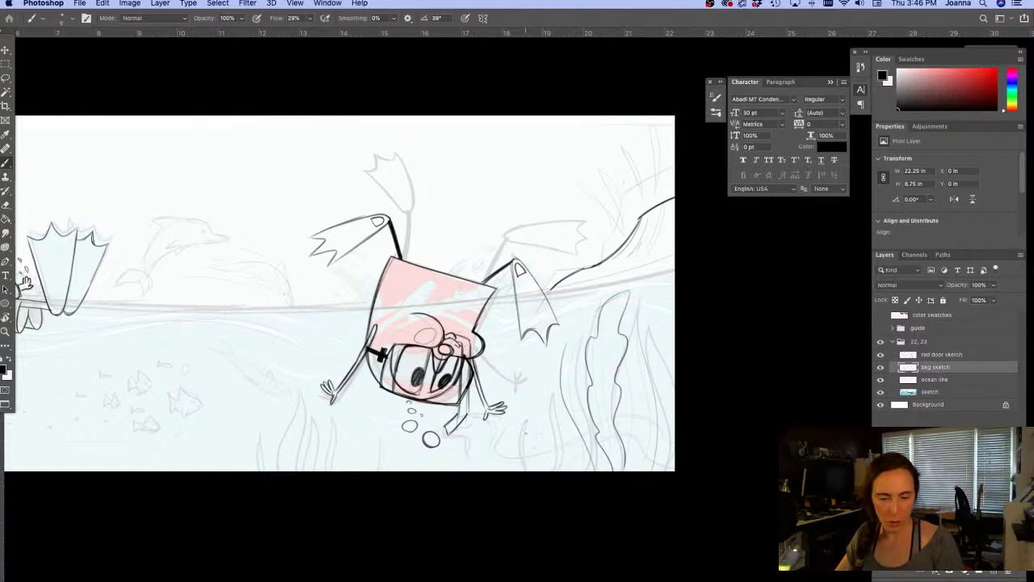
{"action": "left_click_drag", "start_coordinate": [543, 411], "coordinate": [572, 470]}
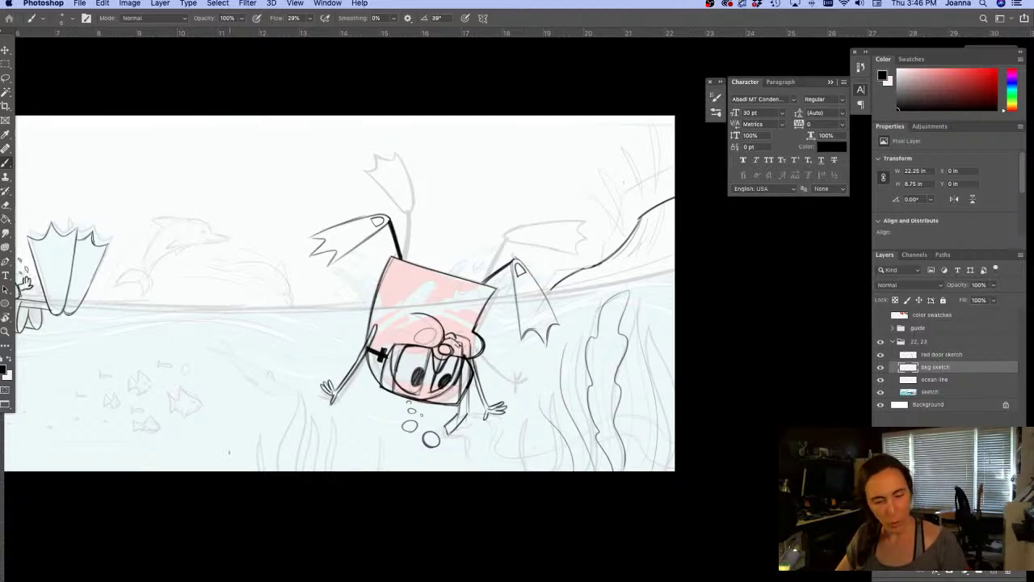
Sketch curved guide strokes for a seaweed clump on the sea floor beneath the diver's outstretched hand, undoing the unwanted stroke
{"action": "left_click_drag", "start_coordinate": [380, 471], "coordinate": [371, 428]}
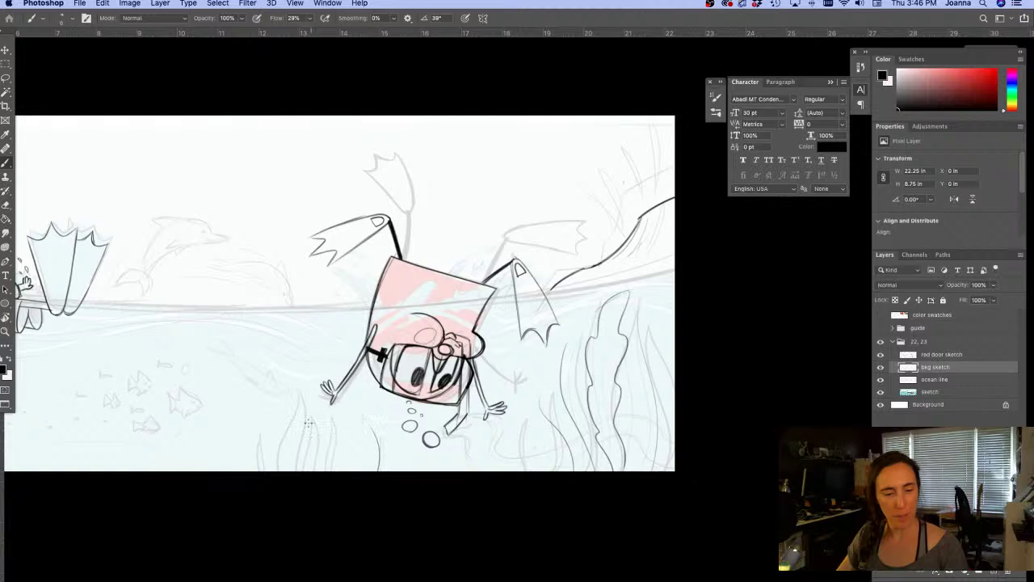
{"action": "mouse_move", "coordinate": [315, 493]}
{"action": "left_mouse_down"}
{"action": "mouse_move", "coordinate": [404, 505]}
{"action": "mouse_move", "coordinate": [445, 499]}
{"action": "left_mouse_up"}
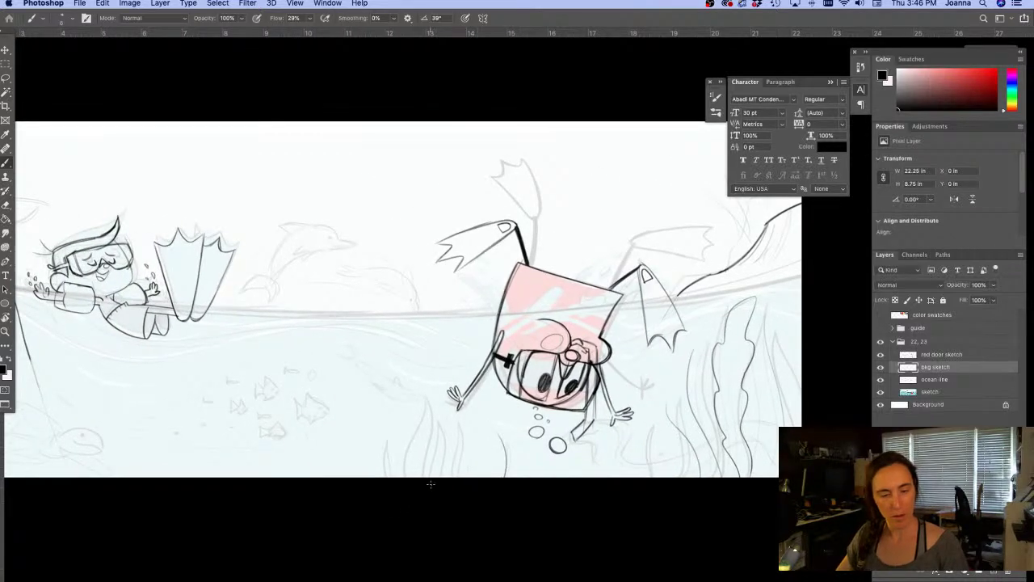
{"action": "left_click_drag", "start_coordinate": [391, 471], "coordinate": [429, 408]}
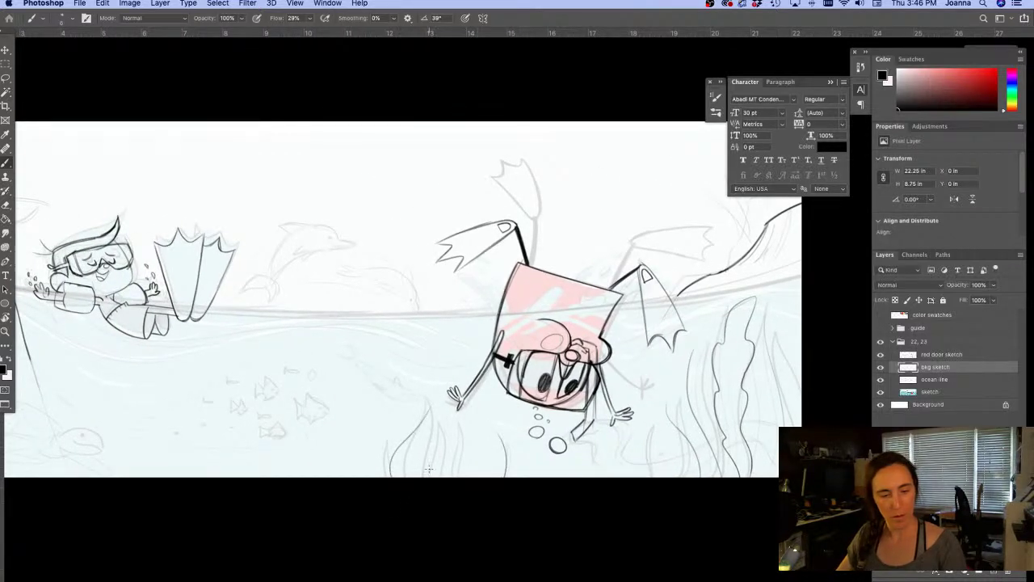
{"action": "left_click_drag", "start_coordinate": [421, 476], "coordinate": [462, 438]}
{"action": "key", "text": "super+z"}
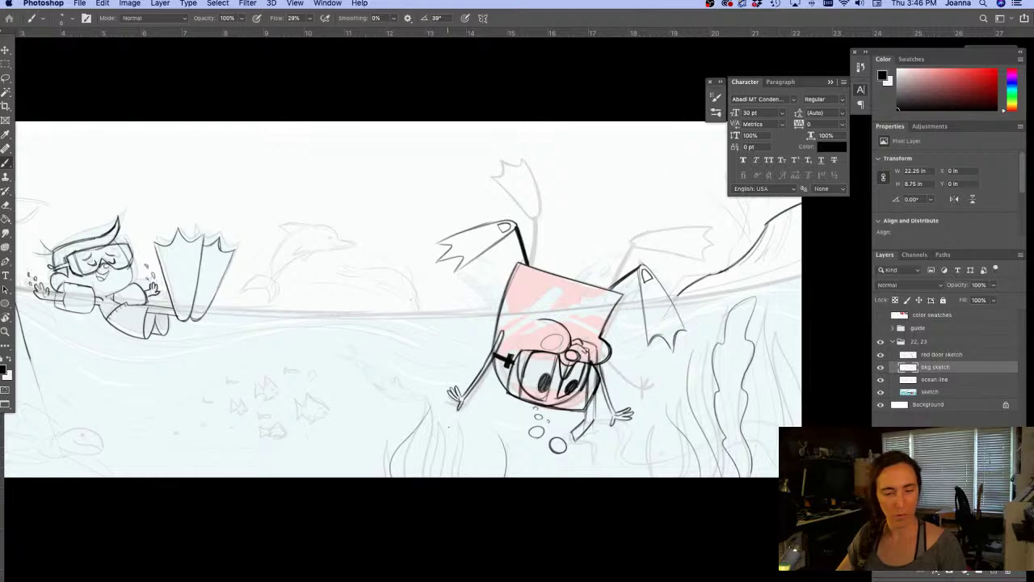
{"action": "left_click_drag", "start_coordinate": [419, 476], "coordinate": [434, 454]}
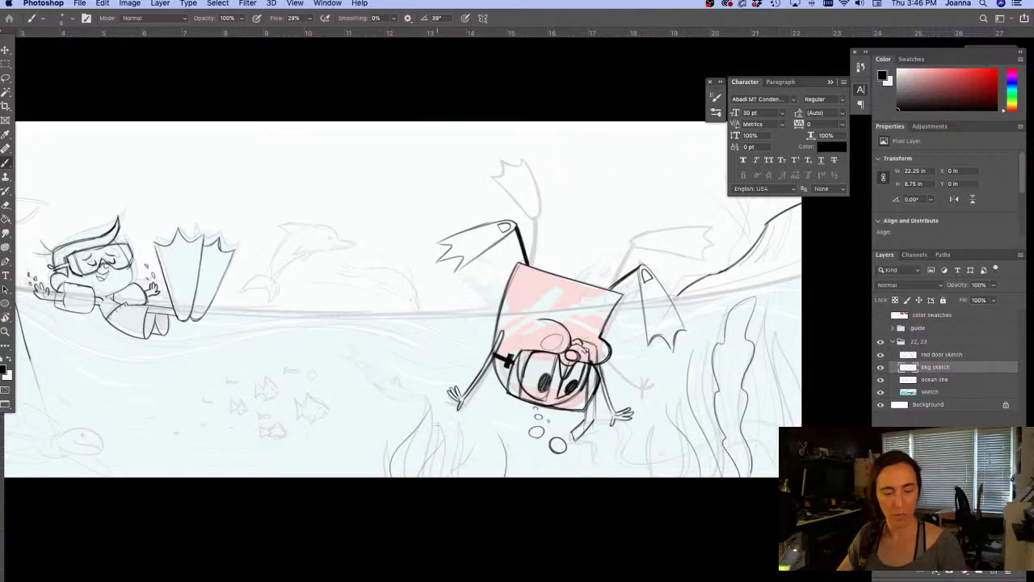
{"action": "left_click_drag", "start_coordinate": [260, 517], "coordinate": [367, 480]}
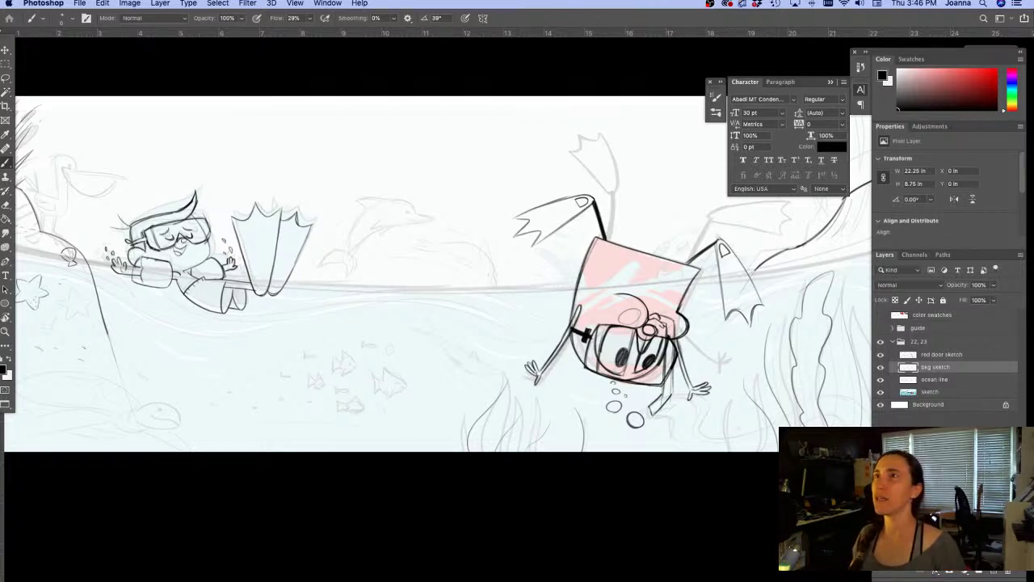
{"action": "key", "text": "Tab"}
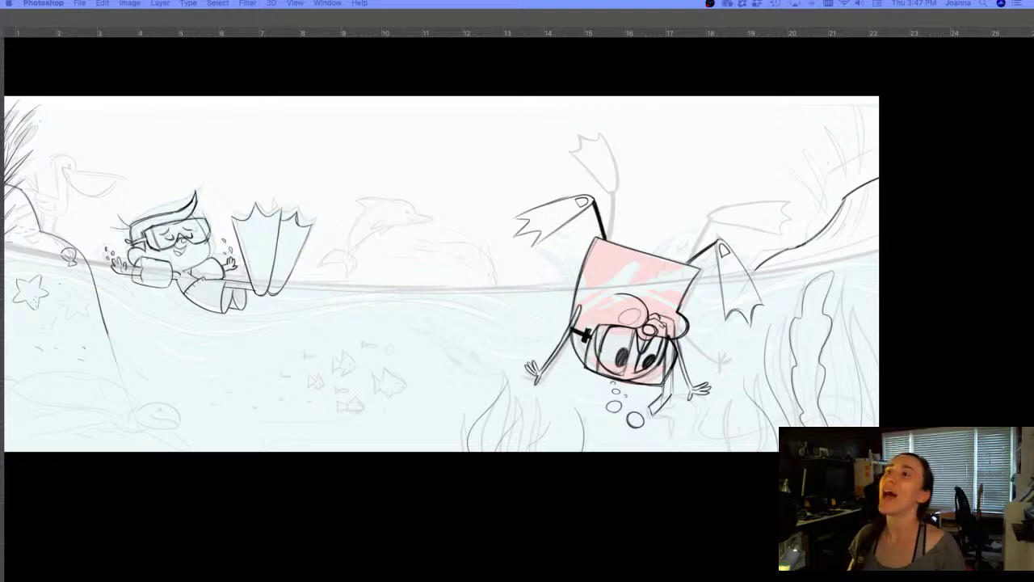
{"action": "key", "text": "Tab"}
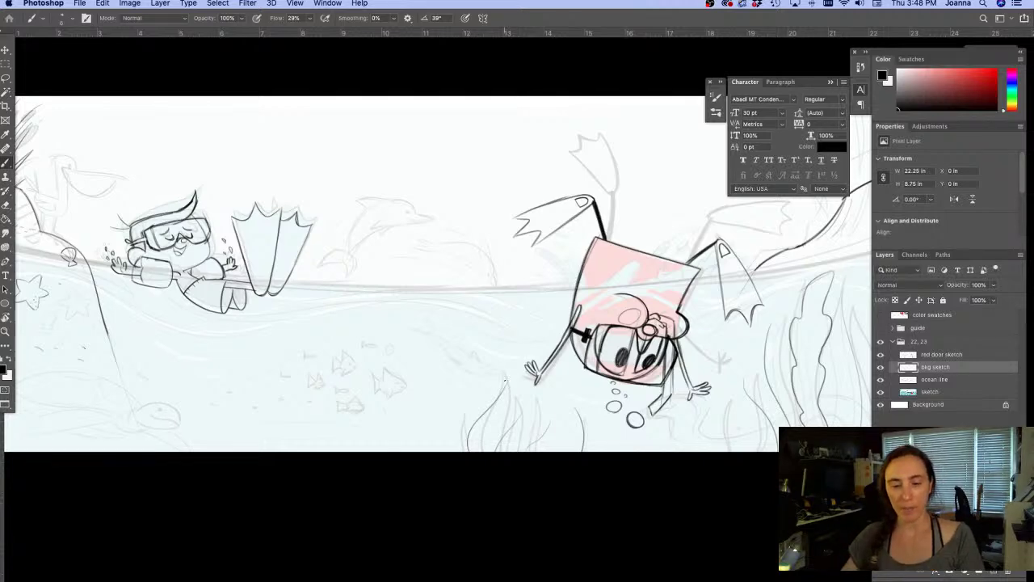
Draw the wavy outline of a second, shorter seaweed blade beside the tall one, following the guide curve
{"action": "left_click_drag", "start_coordinate": [736, 469], "coordinate": [550, 491]}
{"action": "scroll", "coordinate": [575, 424], "scroll_direction": "up", "scroll_amount": 2}
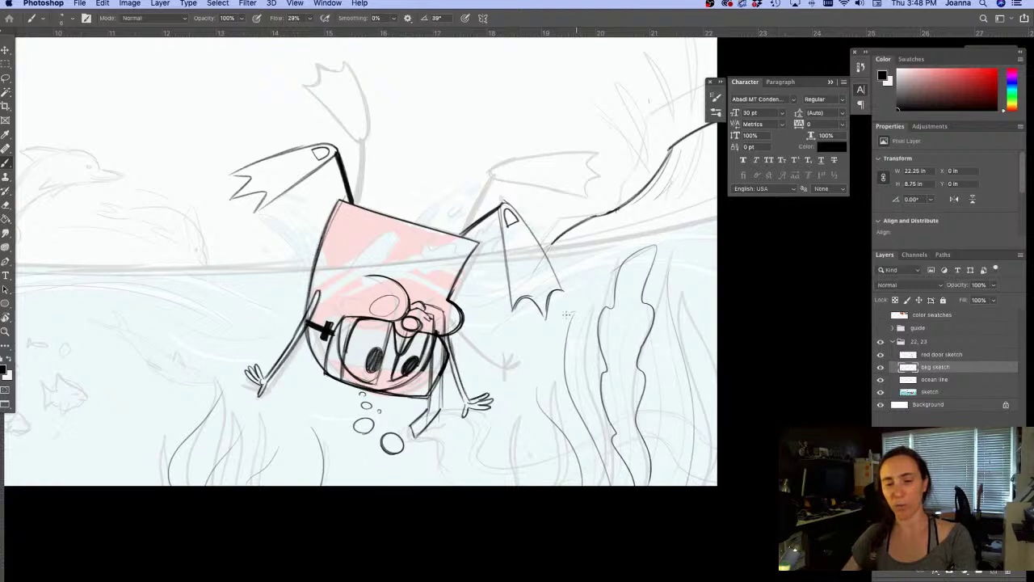
{"action": "mouse_move", "coordinate": [583, 312]}
{"action": "left_mouse_down"}
{"action": "mouse_move", "coordinate": [580, 364]}
{"action": "mouse_move", "coordinate": [599, 441]}
{"action": "mouse_move", "coordinate": [558, 328]}
{"action": "mouse_move", "coordinate": [551, 372]}
{"action": "mouse_move", "coordinate": [564, 421]}
{"action": "mouse_move", "coordinate": [588, 448]}
{"action": "mouse_move", "coordinate": [606, 443]}
{"action": "mouse_move", "coordinate": [622, 483]}
{"action": "left_mouse_up"}
{"action": "left_click_drag", "start_coordinate": [583, 450], "coordinate": [611, 485]}
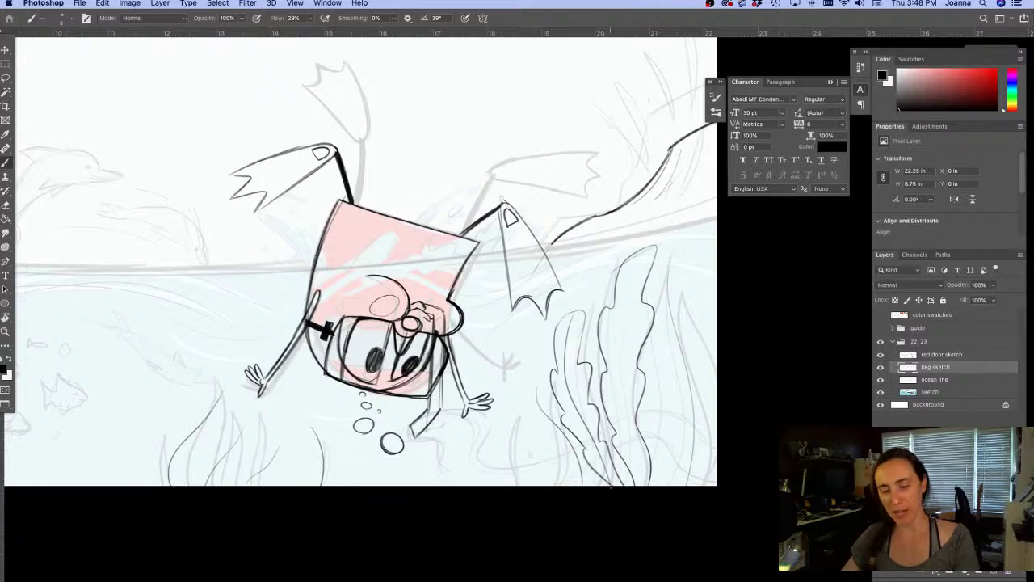
Reduce the eraser size and erase the second blade's lines where its base meets the tall blade
{"action": "key", "text": "e"}
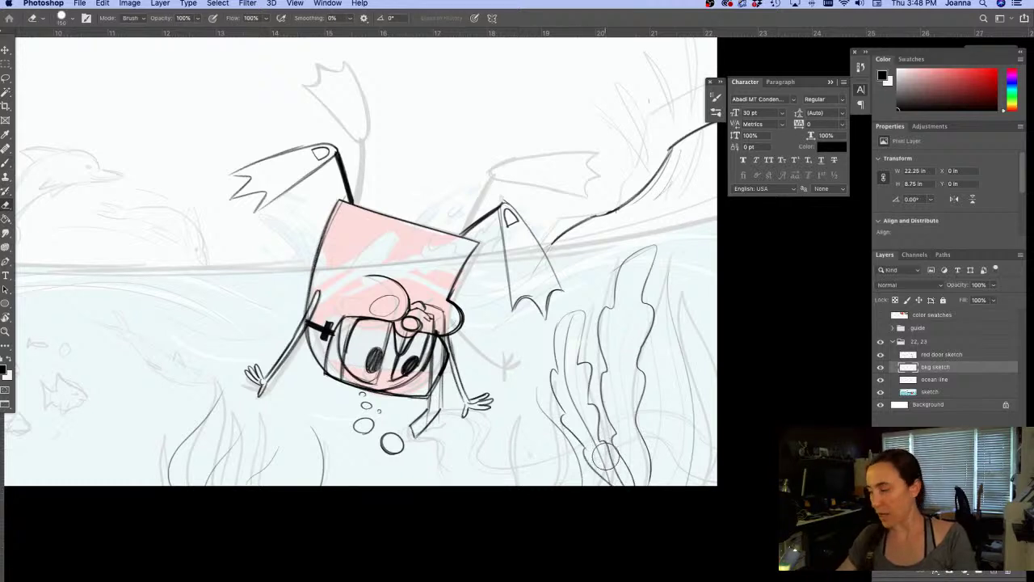
{"action": "key", "text": "["}
{"action": "key", "text": "["}
{"action": "key", "text": "["}
{"action": "key", "text": "["}
{"action": "key", "text": "["}
{"action": "left_click_drag", "start_coordinate": [604, 453], "coordinate": [623, 484]}
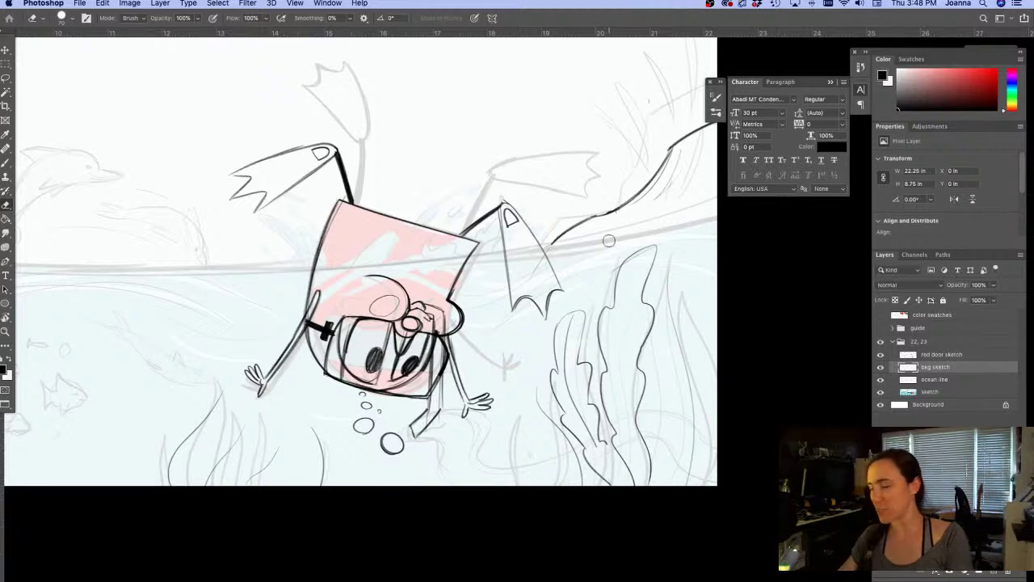
Try redrawing the lower stem of the second seaweed blade after erasing its old line
{"action": "key", "text": "b"}
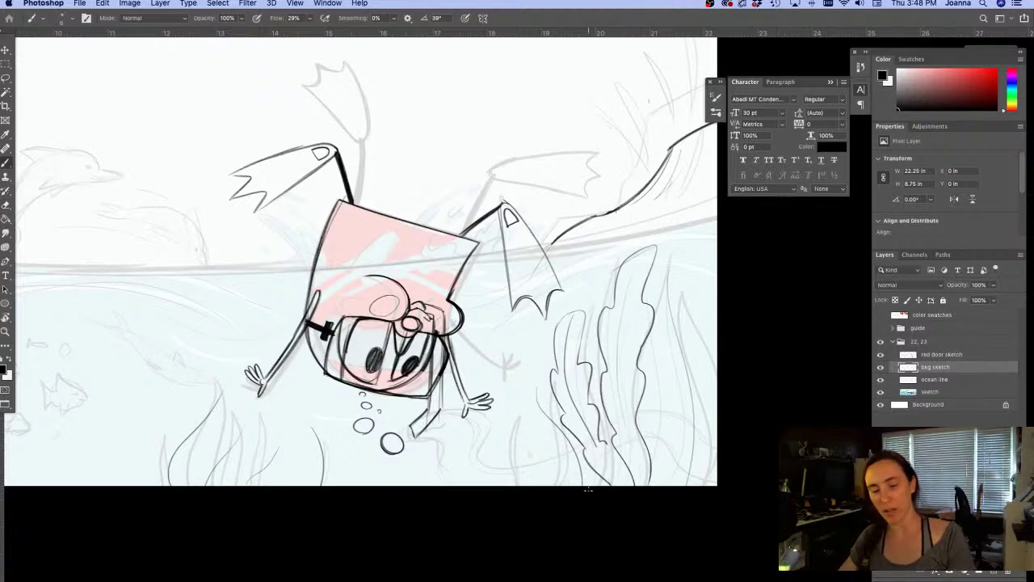
{"action": "key", "text": "e"}
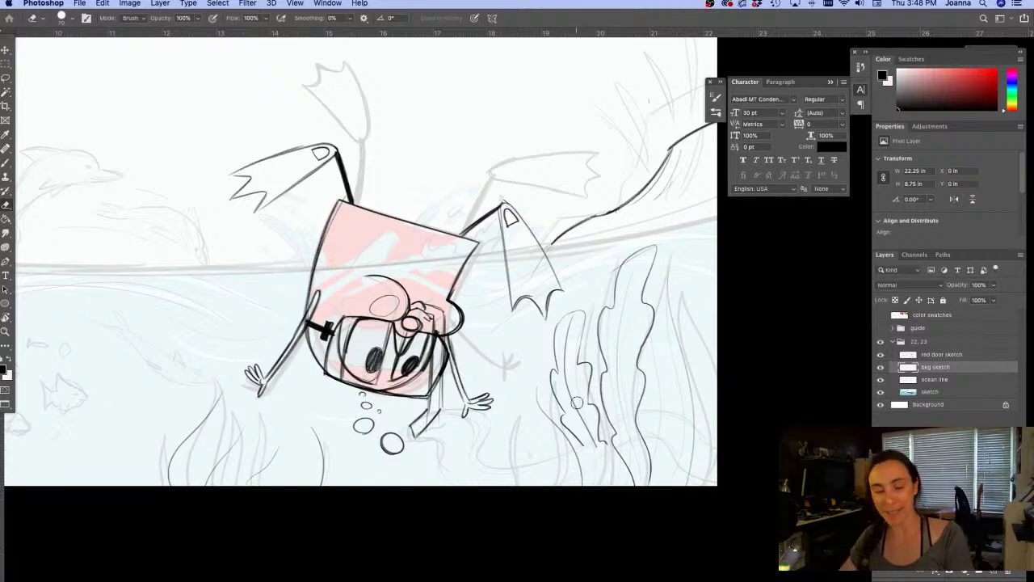
{"action": "key", "text": "b"}
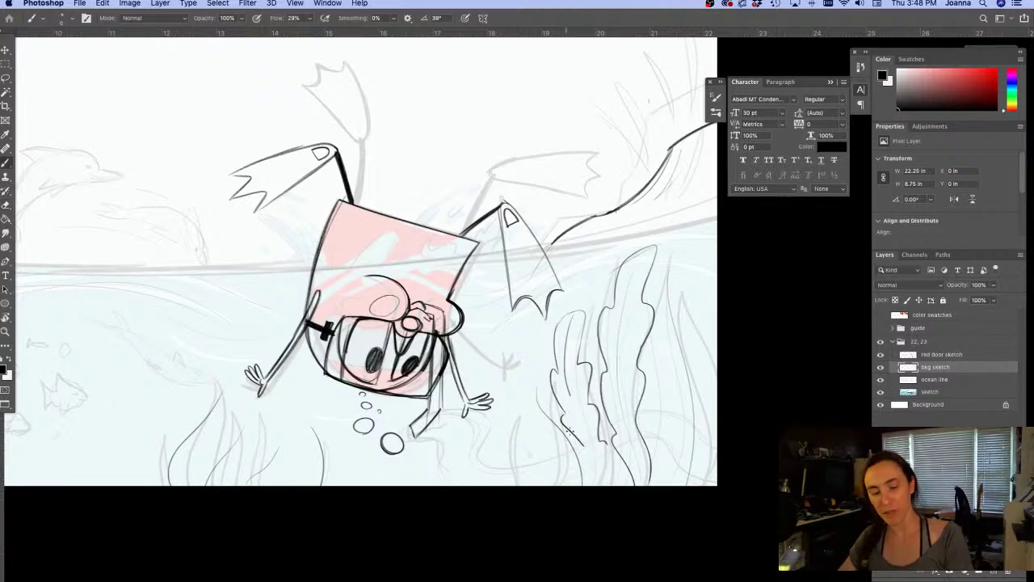
{"action": "left_click_drag", "start_coordinate": [583, 445], "coordinate": [611, 485]}
{"action": "mouse_move", "coordinate": [598, 444]}
{"action": "left_mouse_down"}
{"action": "mouse_move", "coordinate": [621, 473]}
{"action": "mouse_move", "coordinate": [604, 443]}
{"action": "left_mouse_up"}
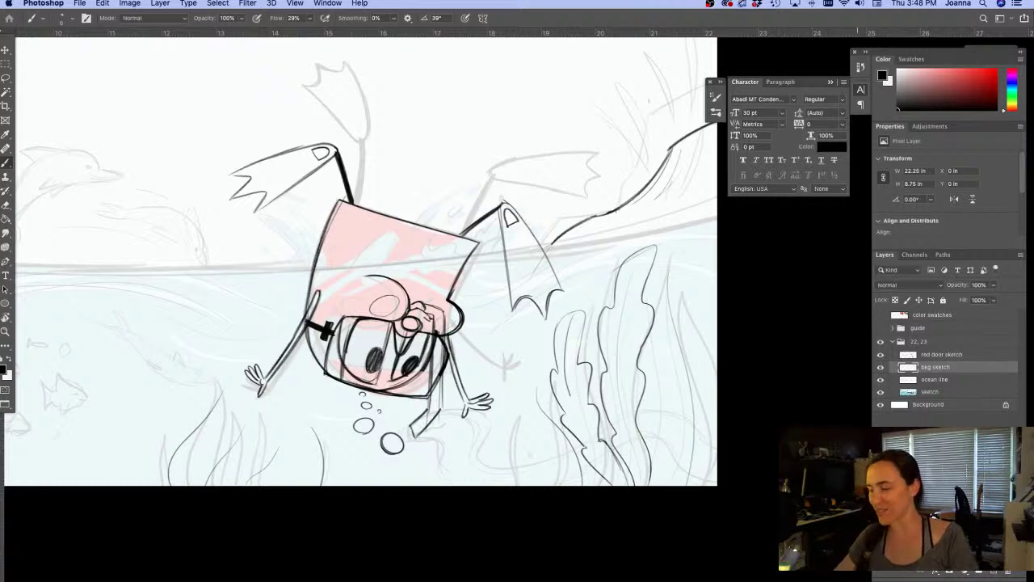
Erase the second blade's lower stem and redraw both of its edges down to the bottom of the artwork
{"action": "key", "text": "e"}
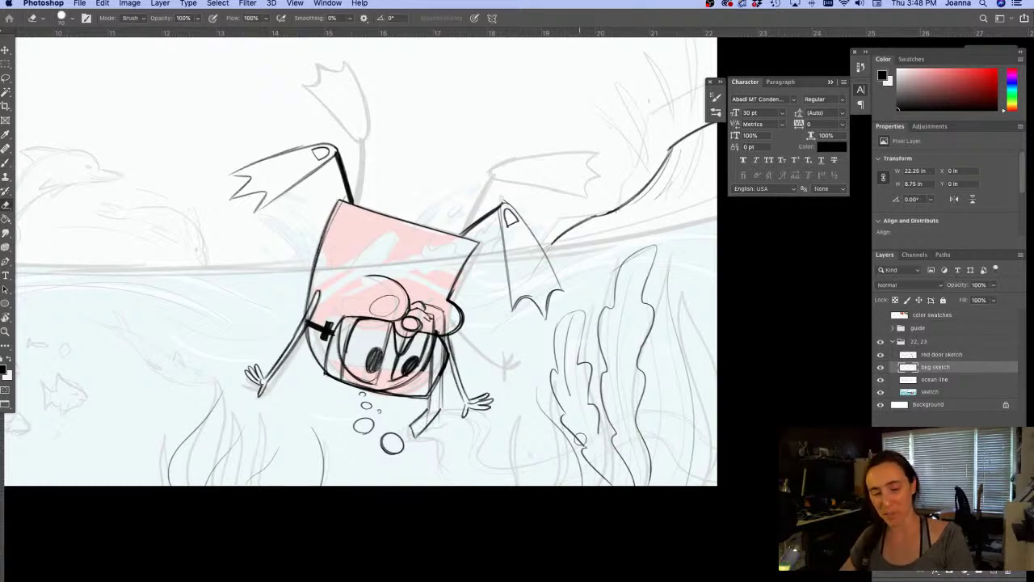
{"action": "left_click_drag", "start_coordinate": [580, 438], "coordinate": [621, 502]}
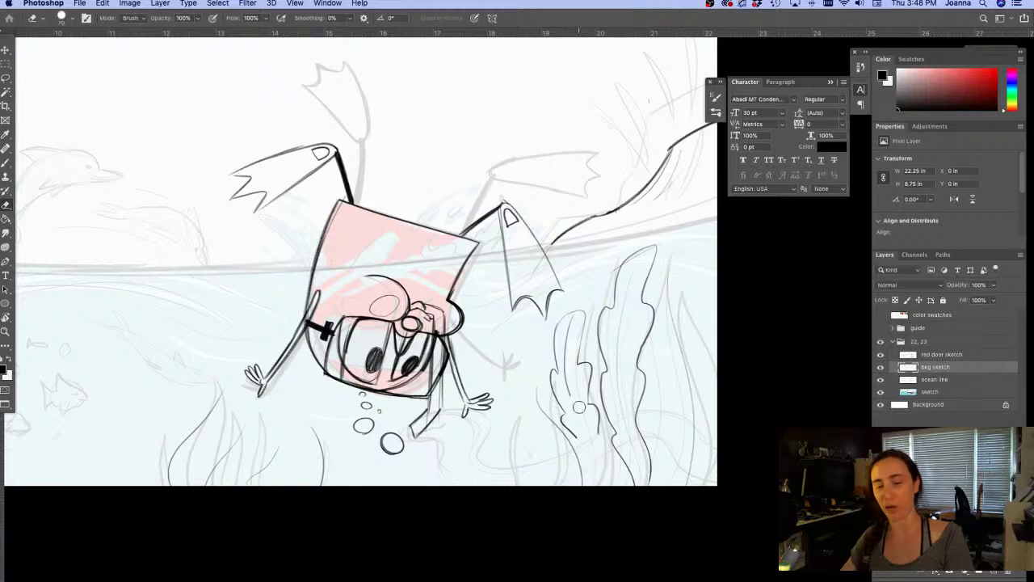
{"action": "key", "text": "b"}
{"action": "left_click_drag", "start_coordinate": [578, 438], "coordinate": [604, 483]}
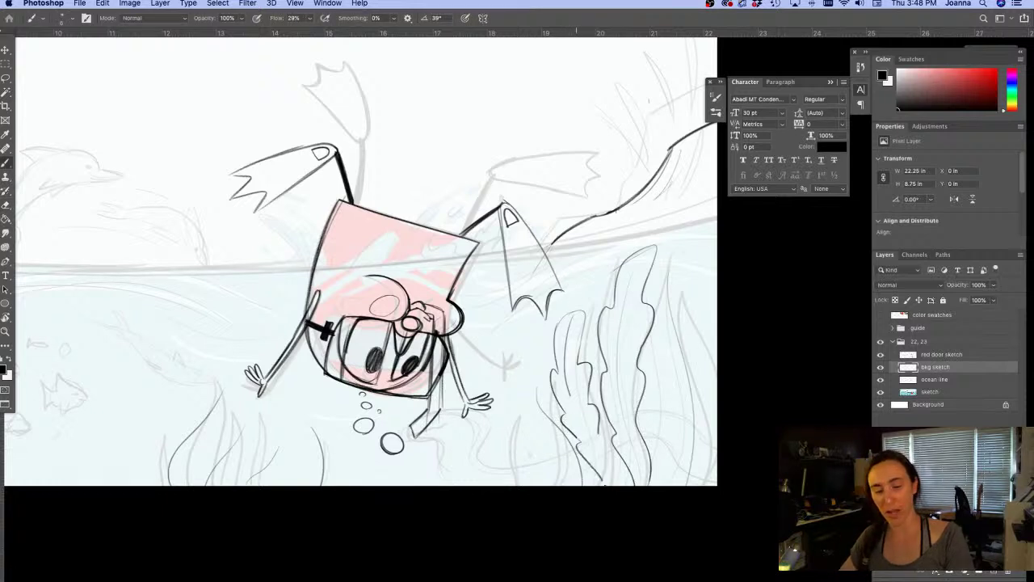
{"action": "left_click_drag", "start_coordinate": [605, 440], "coordinate": [623, 483]}
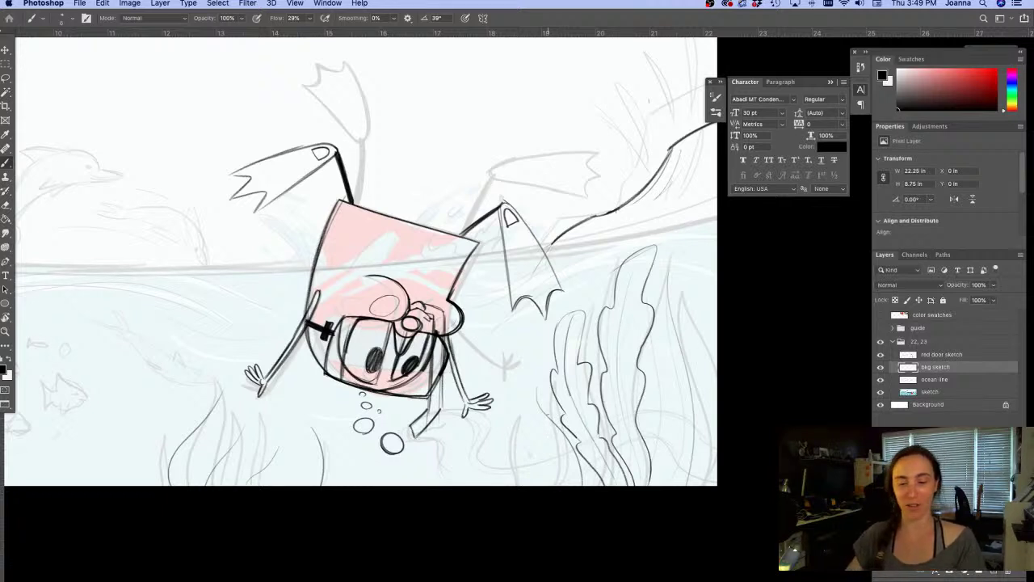
Draw a third, shorter wavy seaweed blade beside the second one and clean up its lower edge with the Eraser
{"action": "mouse_move", "coordinate": [530, 355]}
{"action": "left_mouse_down"}
{"action": "mouse_move", "coordinate": [527, 391]}
{"action": "mouse_move", "coordinate": [532, 358]}
{"action": "mouse_move", "coordinate": [540, 382]}
{"action": "mouse_move", "coordinate": [524, 360]}
{"action": "mouse_move", "coordinate": [548, 462]}
{"action": "left_mouse_up"}
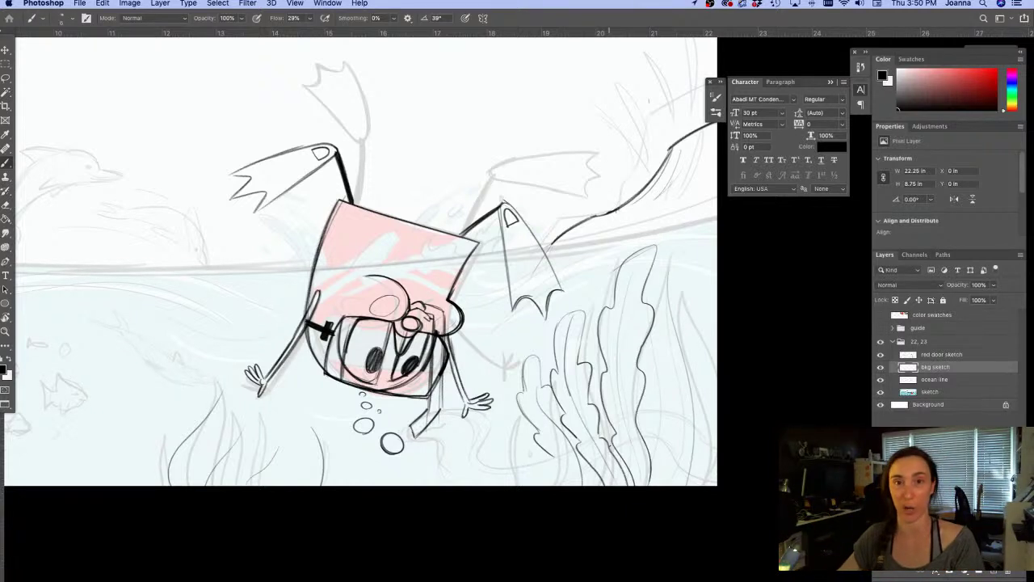
{"action": "mouse_move", "coordinate": [541, 386]}
{"action": "left_mouse_down"}
{"action": "mouse_move", "coordinate": [538, 359]}
{"action": "mouse_move", "coordinate": [522, 386]}
{"action": "mouse_move", "coordinate": [541, 432]}
{"action": "left_mouse_up"}
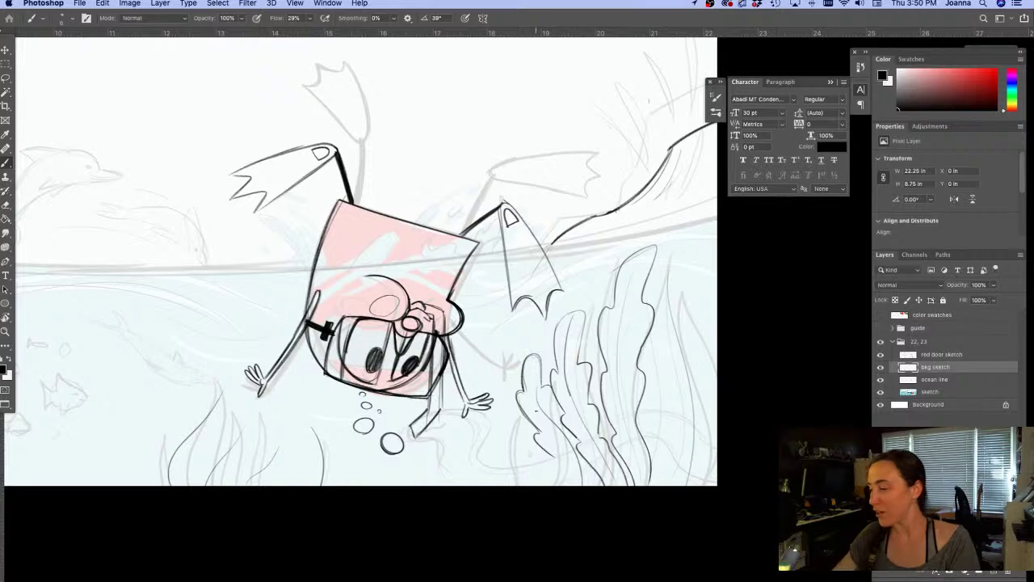
{"action": "key", "text": "e"}
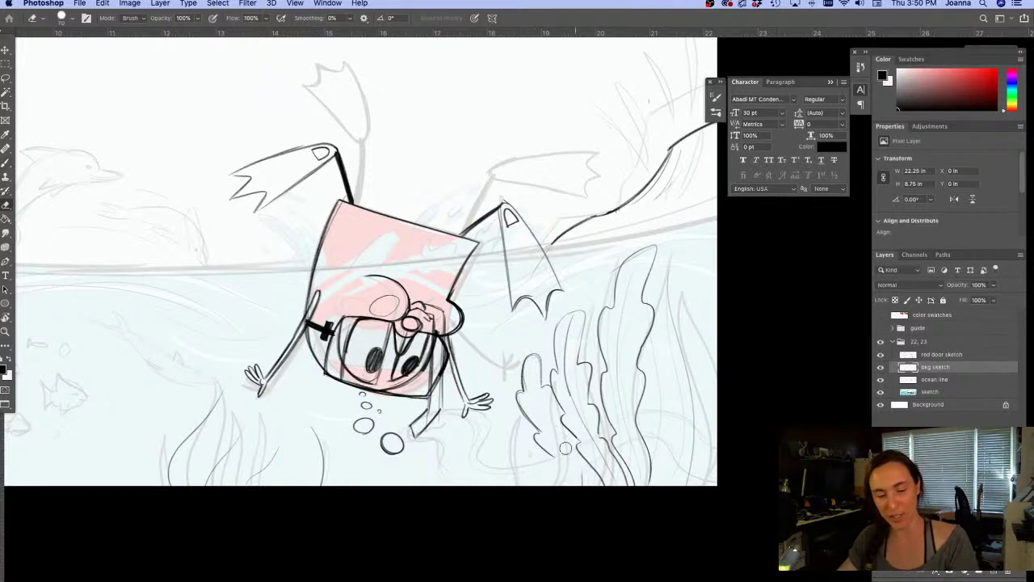
{"action": "mouse_move", "coordinate": [535, 447]}
{"action": "left_mouse_down"}
{"action": "mouse_move", "coordinate": [540, 437]}
{"action": "mouse_move", "coordinate": [557, 456]}
{"action": "left_mouse_up"}
{"action": "key", "text": "b"}
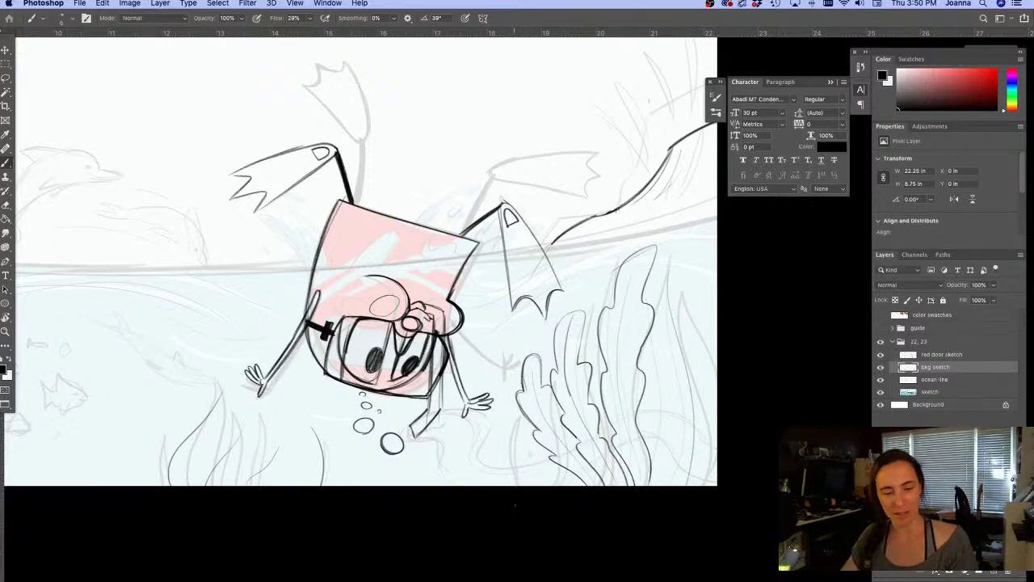
Draw a small rounded seaweed sprout with side leaves at the bottom of the artwork, beneath the diver's hand
{"action": "left_click_drag", "start_coordinate": [514, 505], "coordinate": [498, 441]}
{"action": "mouse_move", "coordinate": [503, 423]}
{"action": "left_mouse_down"}
{"action": "mouse_move", "coordinate": [490, 428]}
{"action": "mouse_move", "coordinate": [489, 464]}
{"action": "mouse_move", "coordinate": [511, 459]}
{"action": "mouse_move", "coordinate": [511, 446]}
{"action": "mouse_move", "coordinate": [527, 479]}
{"action": "left_mouse_up"}
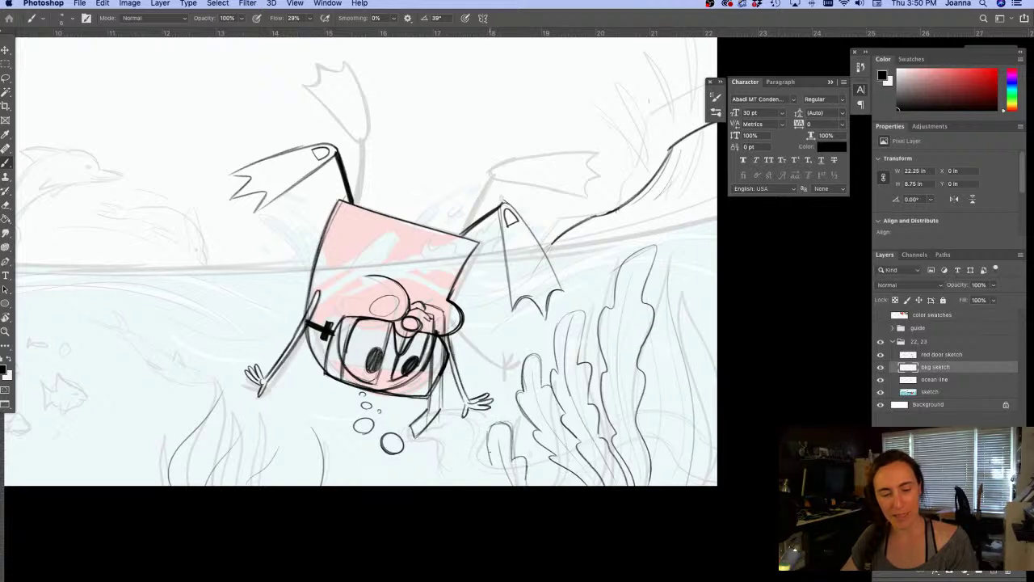
{"action": "mouse_move", "coordinate": [489, 432]}
{"action": "left_mouse_down"}
{"action": "mouse_move", "coordinate": [489, 485]}
{"action": "mouse_move", "coordinate": [478, 462]}
{"action": "left_mouse_up"}
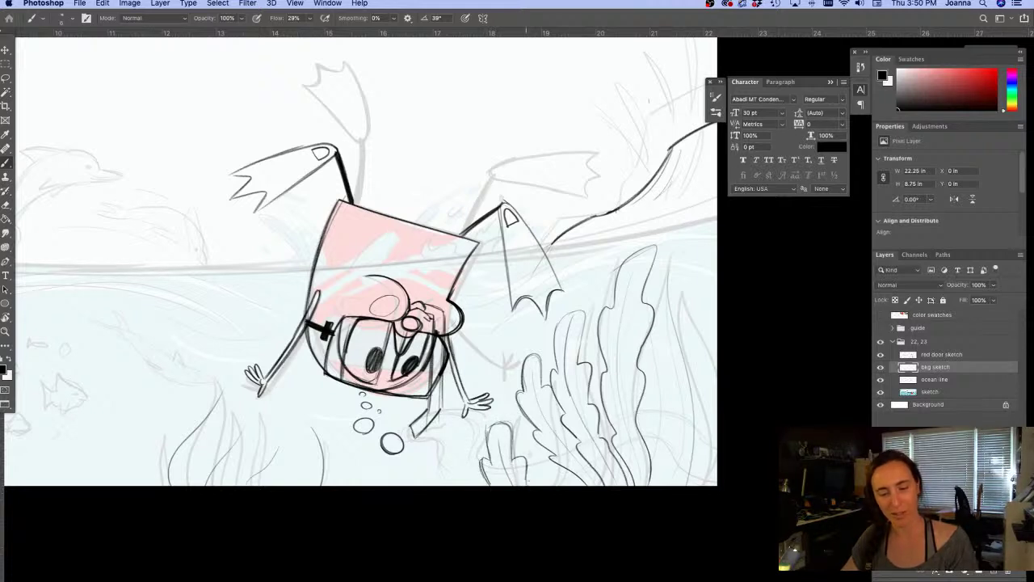
{"action": "mouse_move", "coordinate": [527, 485]}
{"action": "left_mouse_down"}
{"action": "mouse_move", "coordinate": [493, 421]}
{"action": "mouse_move", "coordinate": [497, 488]}
{"action": "mouse_move", "coordinate": [524, 483]}
{"action": "mouse_move", "coordinate": [512, 450]}
{"action": "left_mouse_up"}
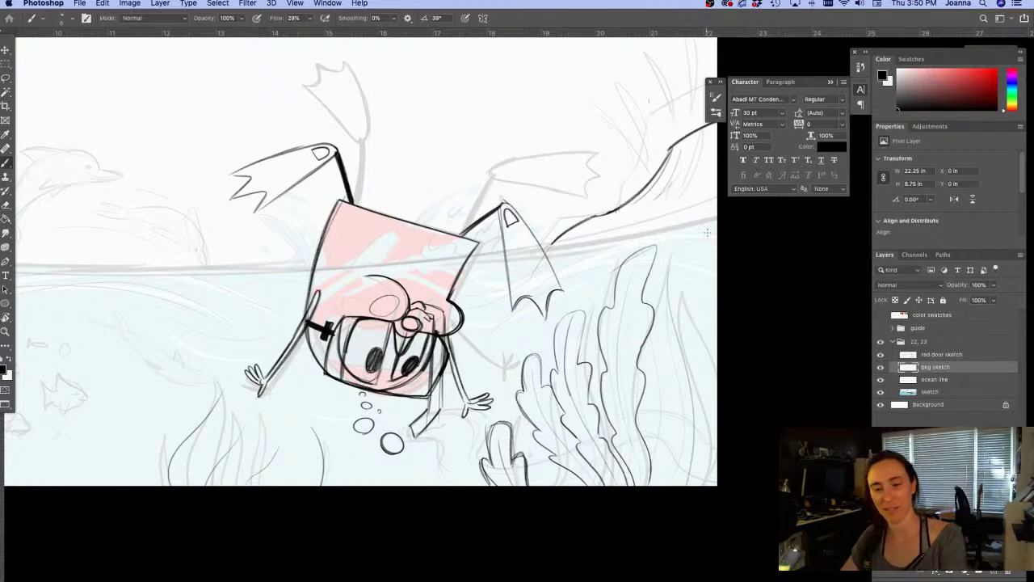
Draw another tall wavy seaweed blade along the artwork's outer edge, undoing and redrawing the lower stroke of its far side
{"action": "mouse_move", "coordinate": [683, 226]}
{"action": "left_mouse_down"}
{"action": "mouse_move", "coordinate": [669, 263]}
{"action": "mouse_move", "coordinate": [674, 383]}
{"action": "left_mouse_up"}
{"action": "mouse_move", "coordinate": [667, 265]}
{"action": "left_mouse_down"}
{"action": "mouse_move", "coordinate": [708, 252]}
{"action": "mouse_move", "coordinate": [706, 300]}
{"action": "mouse_move", "coordinate": [708, 237]}
{"action": "mouse_move", "coordinate": [706, 305]}
{"action": "left_mouse_up"}
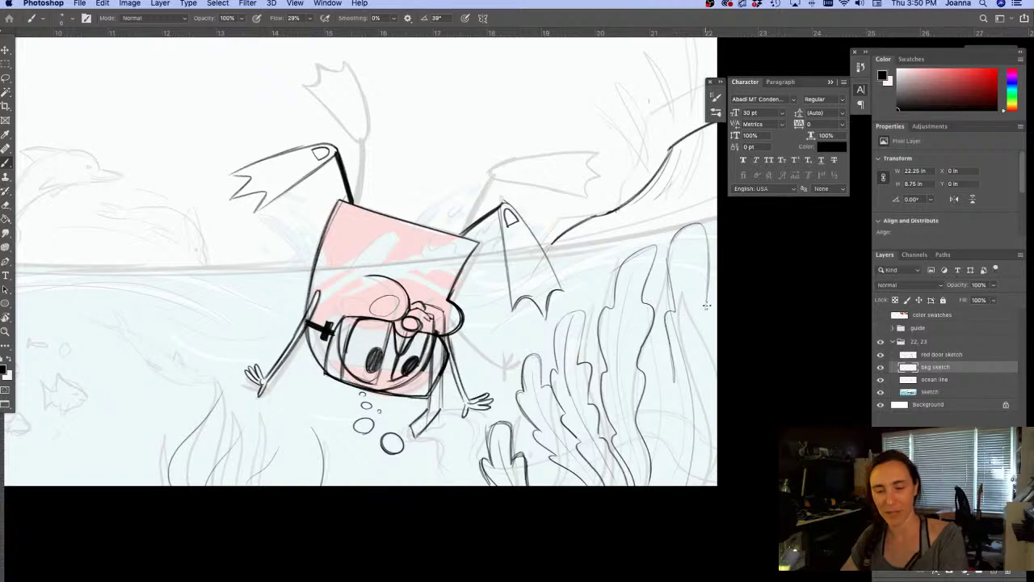
{"action": "left_click_drag", "start_coordinate": [694, 224], "coordinate": [677, 443]}
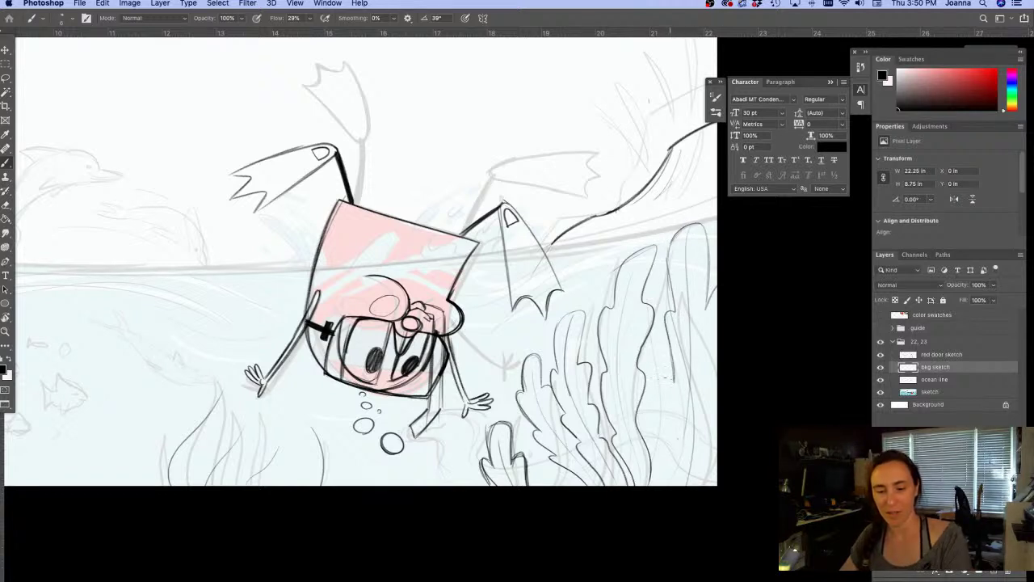
{"action": "left_click_drag", "start_coordinate": [669, 376], "coordinate": [660, 484]}
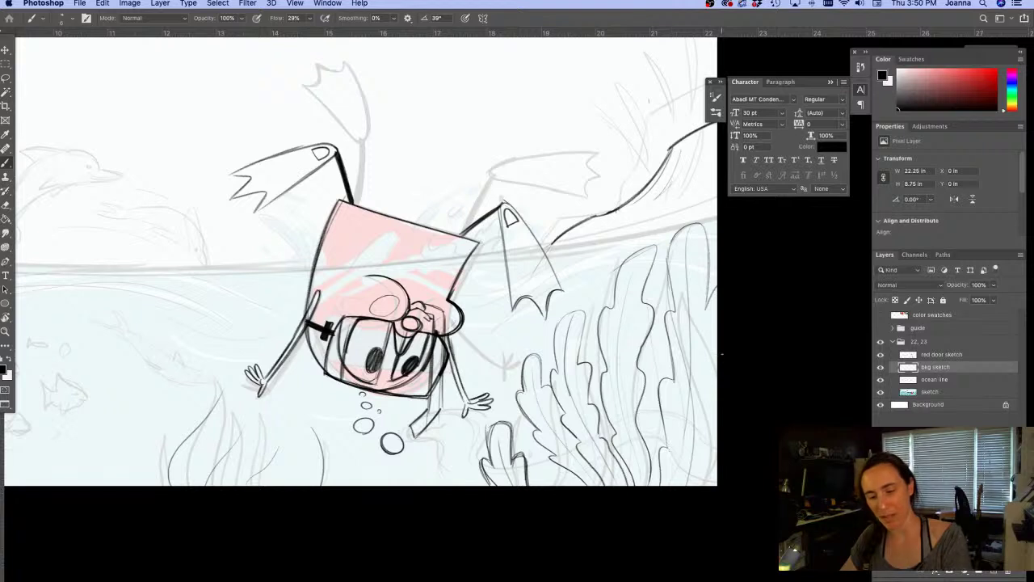
{"action": "left_click_drag", "start_coordinate": [716, 383], "coordinate": [698, 441]}
{"action": "key", "text": "super+z"}
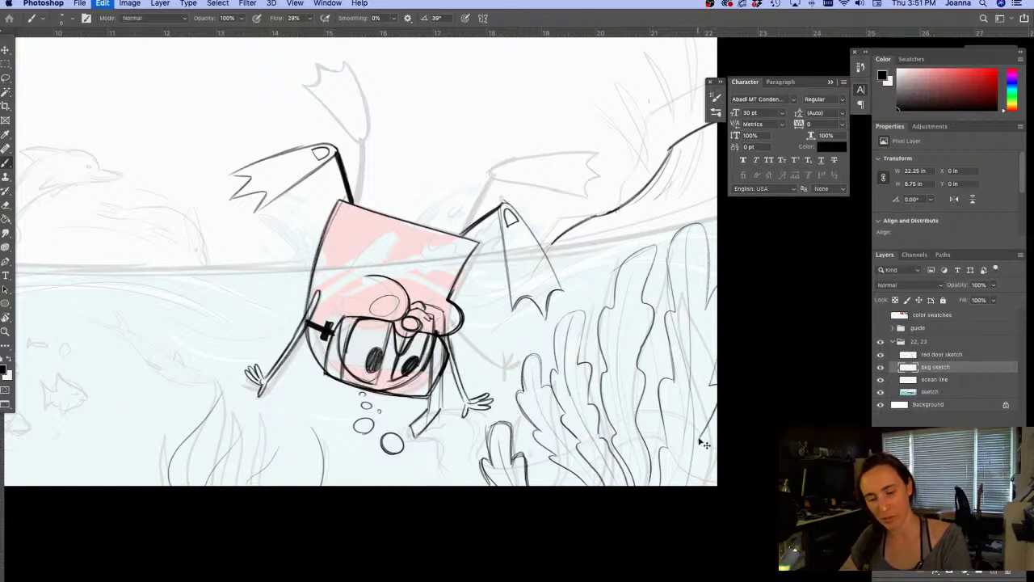
{"action": "key", "text": "super+z"}
{"action": "left_click_drag", "start_coordinate": [715, 380], "coordinate": [696, 475]}
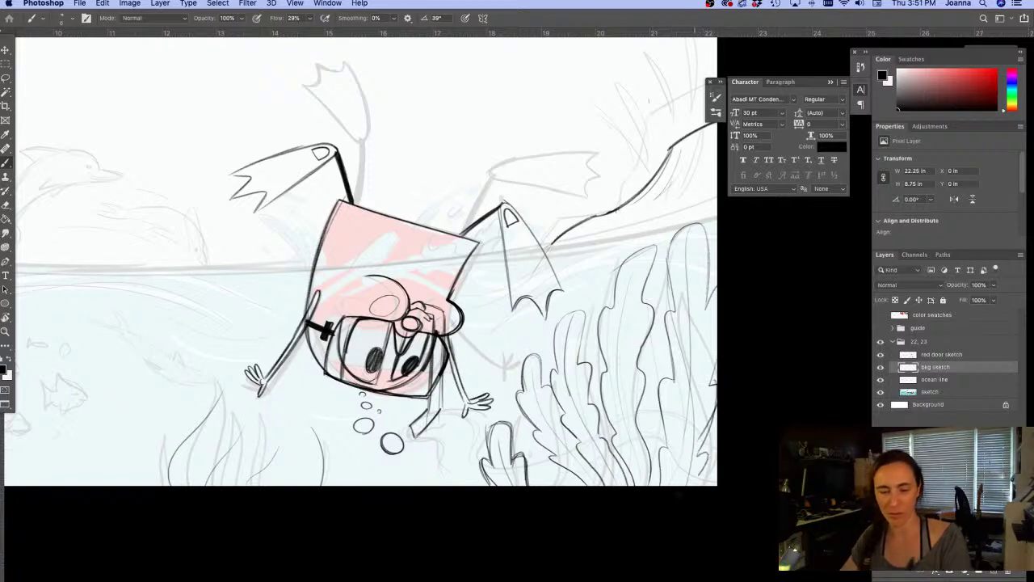
Draw the remaining wavy edge strokes of the tall seaweed blade along the artwork's outer edge, down to its base
{"action": "mouse_move", "coordinate": [707, 309]}
{"action": "left_mouse_down"}
{"action": "mouse_move", "coordinate": [705, 233]}
{"action": "mouse_move", "coordinate": [673, 276]}
{"action": "mouse_move", "coordinate": [672, 371]}
{"action": "mouse_move", "coordinate": [705, 310]}
{"action": "left_mouse_up"}
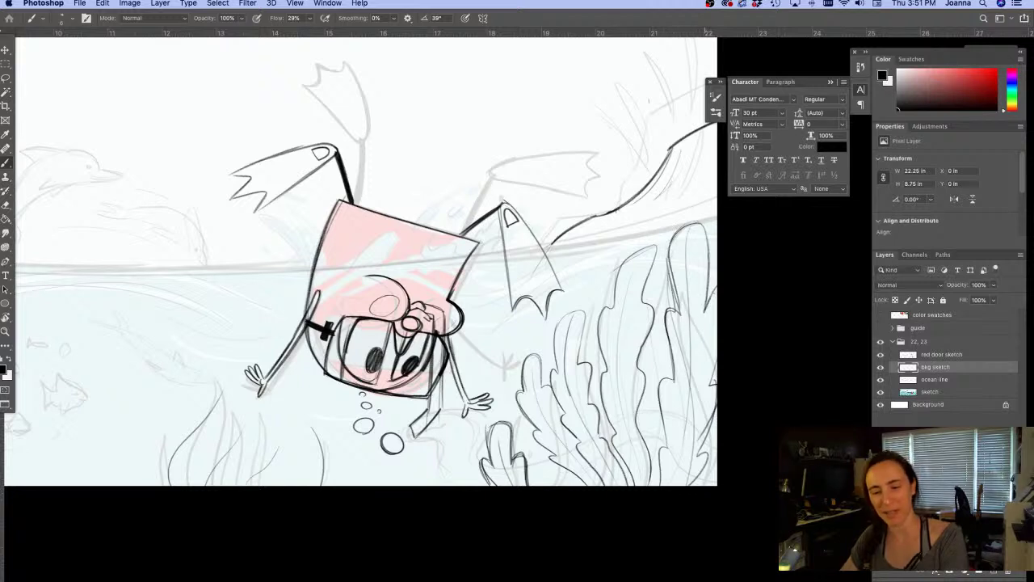
{"action": "left_click_drag", "start_coordinate": [714, 359], "coordinate": [696, 450]}
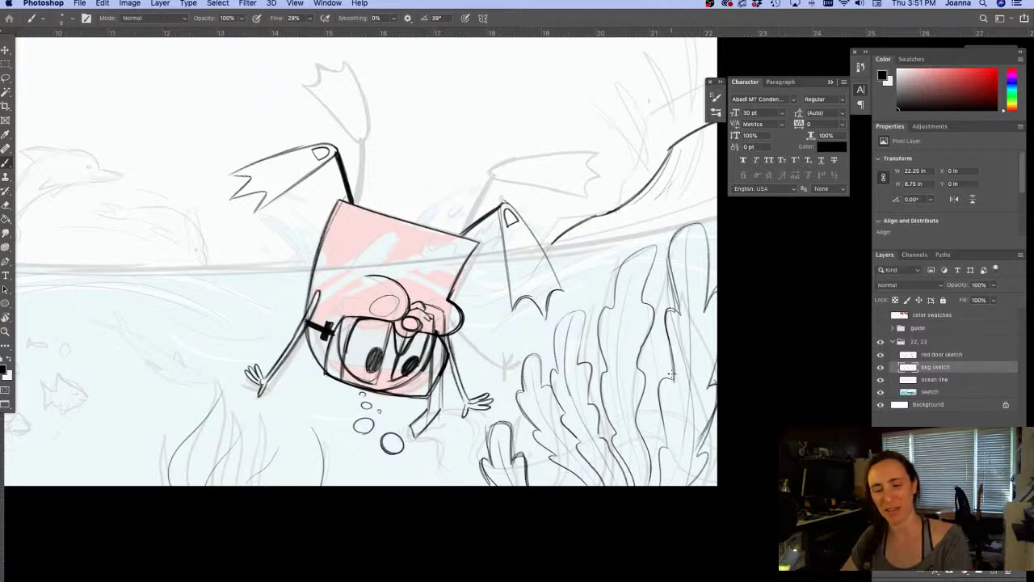
{"action": "left_click_drag", "start_coordinate": [670, 374], "coordinate": [661, 479]}
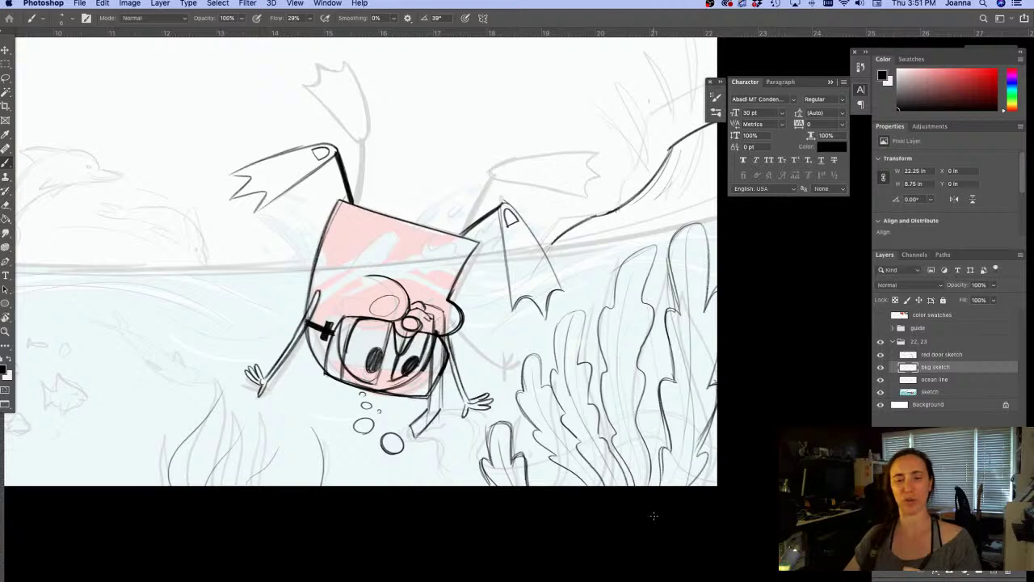
Draw a wavy-edged seaweed blade with inner leaf lines at the bottom of the artwork, beneath the diver's other hand
{"action": "key", "text": "space"}
{"action": "left_click_drag", "start_coordinate": [266, 494], "coordinate": [396, 487]}
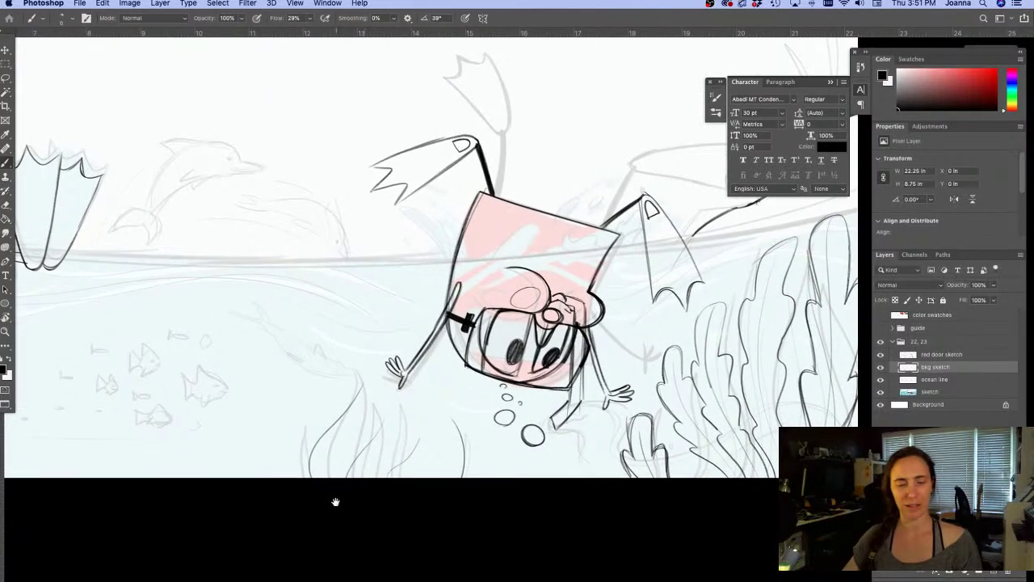
{"action": "left_click_drag", "start_coordinate": [319, 497], "coordinate": [393, 479]}
{"action": "left_click_drag", "start_coordinate": [467, 366], "coordinate": [454, 398]}
{"action": "mouse_move", "coordinate": [449, 365]}
{"action": "left_mouse_down"}
{"action": "mouse_move", "coordinate": [424, 404]}
{"action": "mouse_move", "coordinate": [465, 380]}
{"action": "mouse_move", "coordinate": [433, 433]}
{"action": "left_mouse_up"}
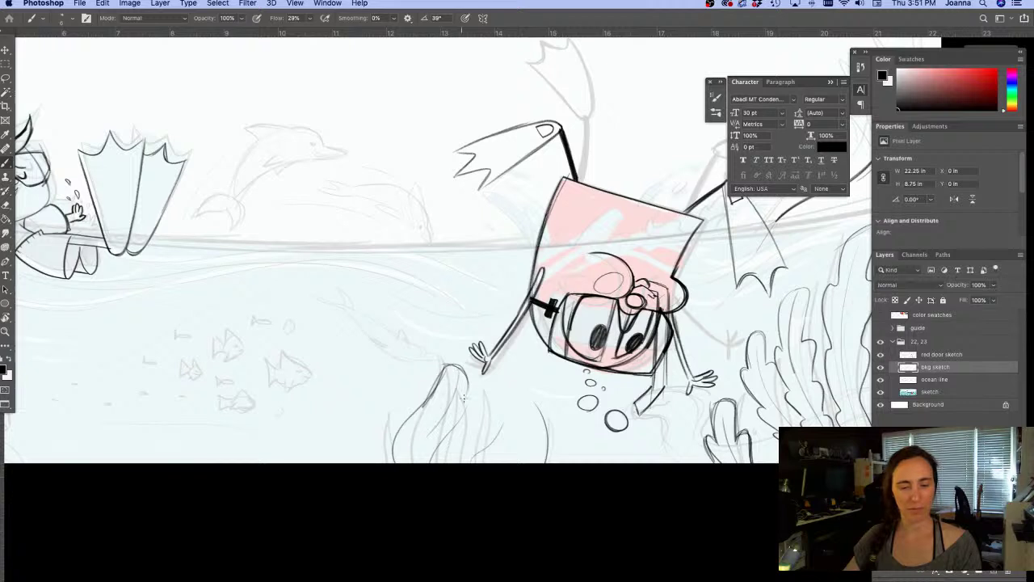
{"action": "left_click_drag", "start_coordinate": [469, 389], "coordinate": [453, 438]}
{"action": "mouse_move", "coordinate": [434, 387]}
{"action": "left_mouse_down"}
{"action": "mouse_move", "coordinate": [407, 423]}
{"action": "mouse_move", "coordinate": [452, 435]}
{"action": "mouse_move", "coordinate": [434, 450]}
{"action": "left_mouse_up"}
{"action": "left_click_drag", "start_coordinate": [451, 442], "coordinate": [432, 462]}
{"action": "mouse_move", "coordinate": [446, 415]}
{"action": "left_mouse_down"}
{"action": "mouse_move", "coordinate": [390, 449]}
{"action": "mouse_move", "coordinate": [410, 462]}
{"action": "left_mouse_up"}
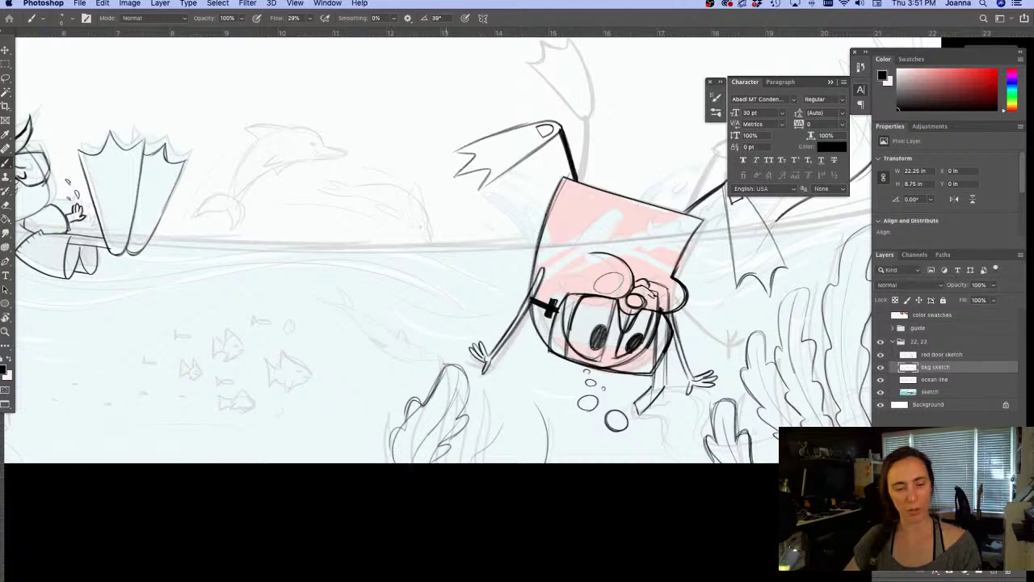
Draw two shorter rounded seaweed sprouts, one on each side of the new blade
{"action": "mouse_move", "coordinate": [501, 412]}
{"action": "left_mouse_down"}
{"action": "mouse_move", "coordinate": [503, 461]}
{"action": "mouse_move", "coordinate": [514, 451]}
{"action": "mouse_move", "coordinate": [484, 434]}
{"action": "mouse_move", "coordinate": [482, 418]}
{"action": "mouse_move", "coordinate": [465, 441]}
{"action": "left_mouse_up"}
{"action": "left_click_drag", "start_coordinate": [471, 432], "coordinate": [458, 457]}
{"action": "left_click_drag", "start_coordinate": [502, 407], "coordinate": [484, 461]}
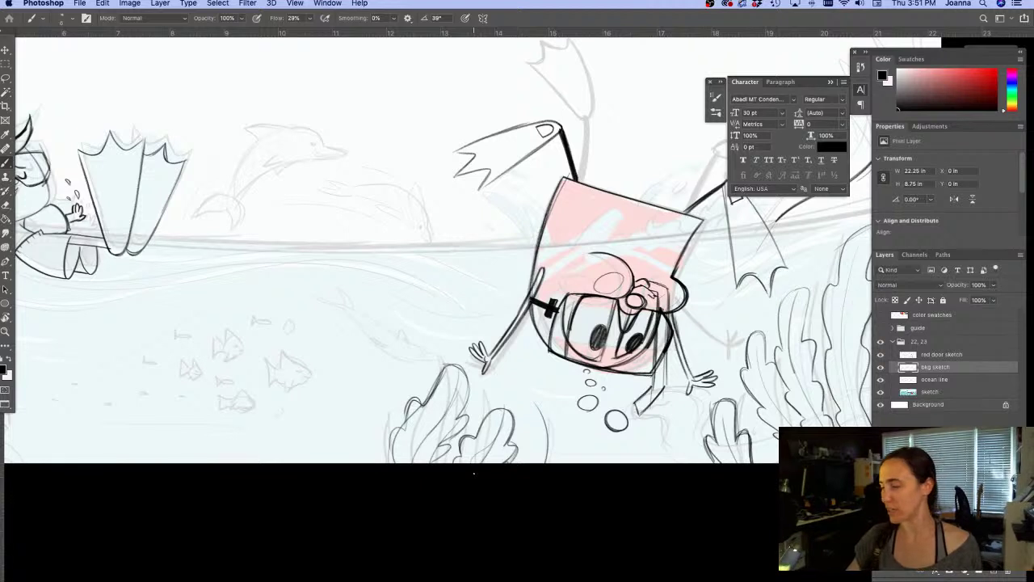
{"action": "mouse_move", "coordinate": [380, 459]}
{"action": "left_mouse_down"}
{"action": "mouse_move", "coordinate": [338, 404]}
{"action": "mouse_move", "coordinate": [333, 420]}
{"action": "mouse_move", "coordinate": [352, 396]}
{"action": "mouse_move", "coordinate": [356, 462]}
{"action": "left_mouse_up"}
{"action": "mouse_move", "coordinate": [331, 419]}
{"action": "left_mouse_down"}
{"action": "mouse_move", "coordinate": [320, 437]}
{"action": "mouse_move", "coordinate": [334, 454]}
{"action": "left_mouse_up"}
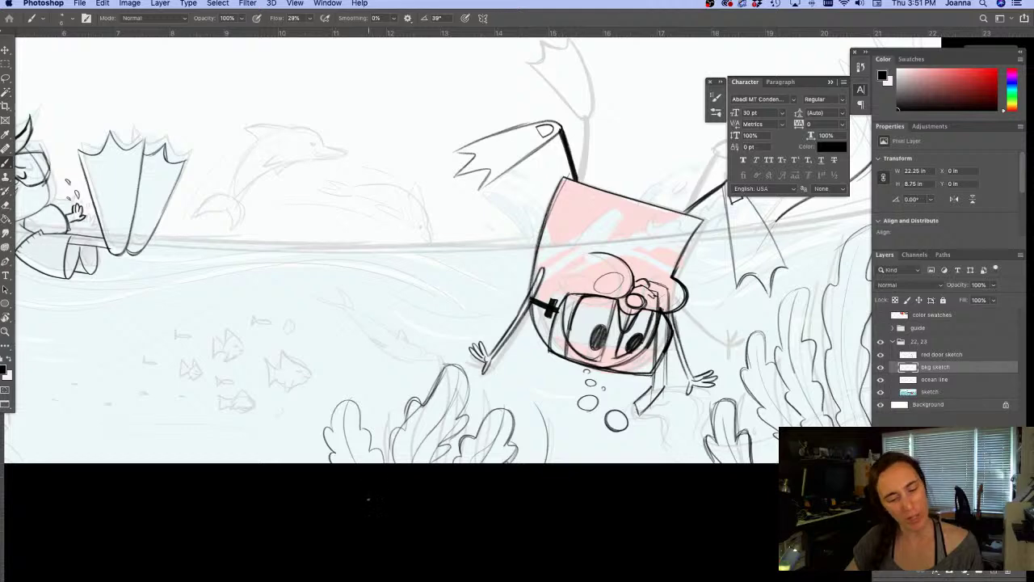
Draw thin, dark branching stems among the bases of the tall seaweed blades near the artwork's outer edge
{"action": "left_click_drag", "start_coordinate": [351, 529], "coordinate": [400, 519]}
{"action": "left_click", "coordinate": [400, 521], "text": "alt"}
{"action": "left_click", "coordinate": [398, 521], "text": "alt"}
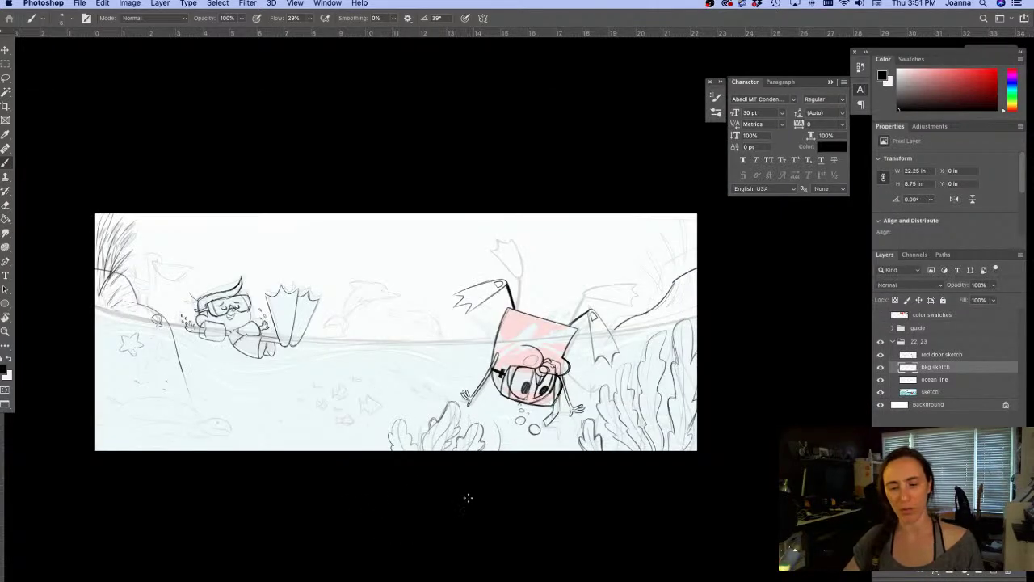
{"action": "key", "text": "super+equal"}
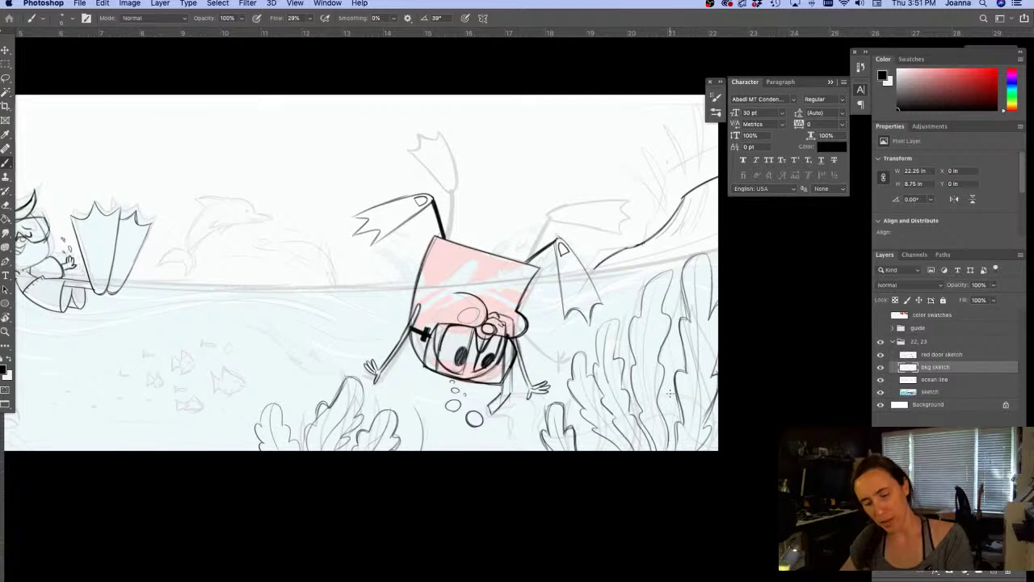
{"action": "mouse_move", "coordinate": [670, 397]}
{"action": "left_mouse_down"}
{"action": "mouse_move", "coordinate": [663, 449]}
{"action": "mouse_move", "coordinate": [675, 417]}
{"action": "mouse_move", "coordinate": [692, 438]}
{"action": "mouse_move", "coordinate": [676, 439]}
{"action": "mouse_move", "coordinate": [657, 414]}
{"action": "left_mouse_up"}
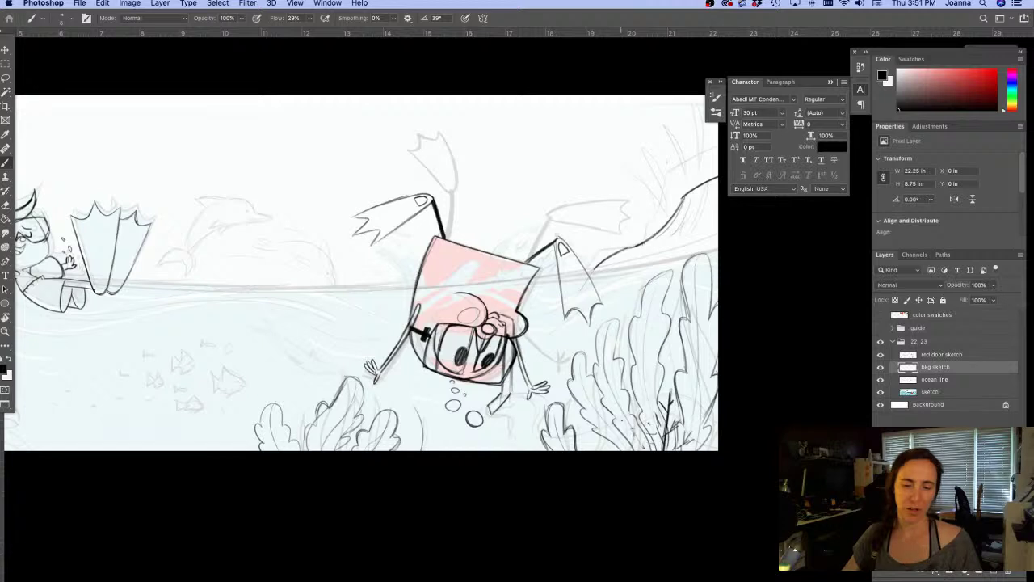
Outline the sea turtle's domed shell, belly curve and front flipper over the faint sketch below the starfish
{"action": "scroll", "coordinate": [535, 521], "scroll_direction": "left", "scroll_amount": 10}
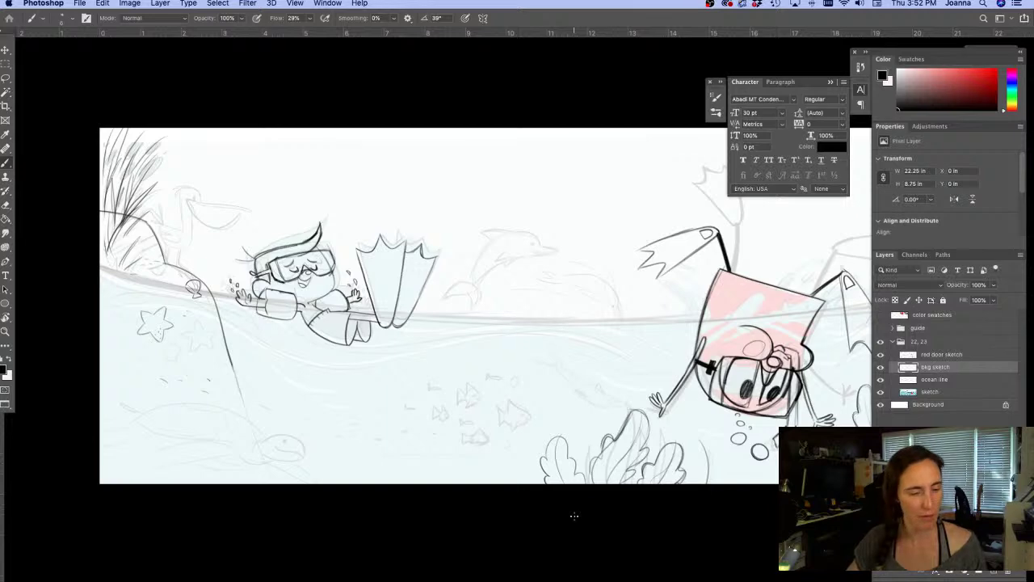
{"action": "left_click_drag", "start_coordinate": [176, 496], "coordinate": [196, 455]}
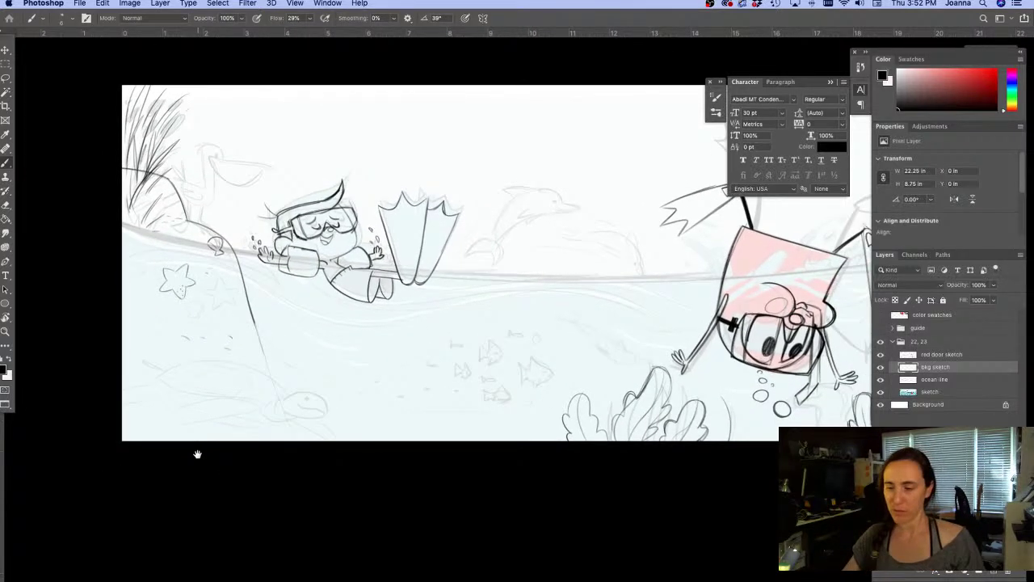
{"action": "left_click", "coordinate": [153, 418]}
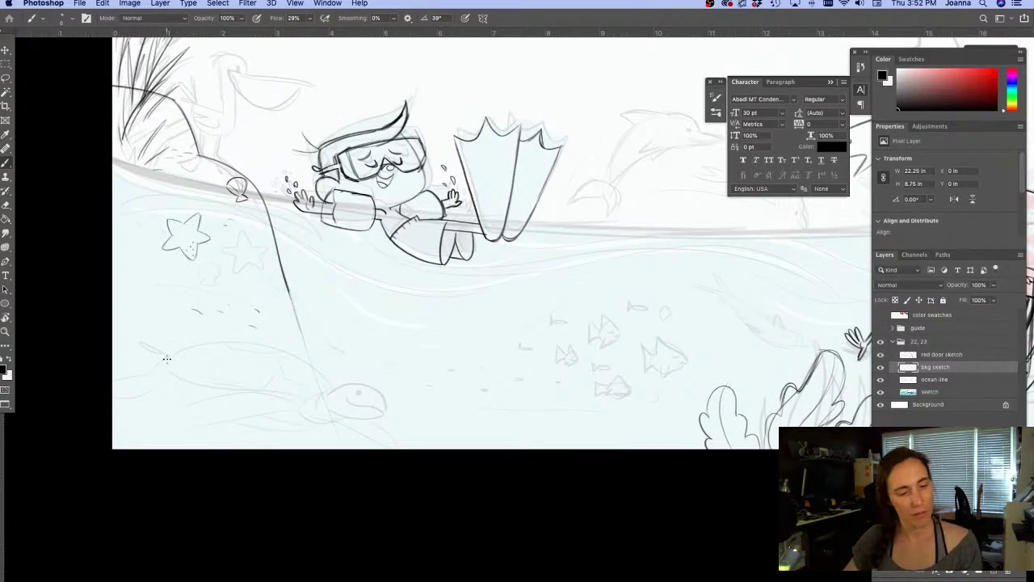
{"action": "mouse_move", "coordinate": [166, 358]}
{"action": "left_mouse_down"}
{"action": "mouse_move", "coordinate": [216, 340]}
{"action": "mouse_move", "coordinate": [260, 344]}
{"action": "mouse_move", "coordinate": [332, 390]}
{"action": "left_mouse_up"}
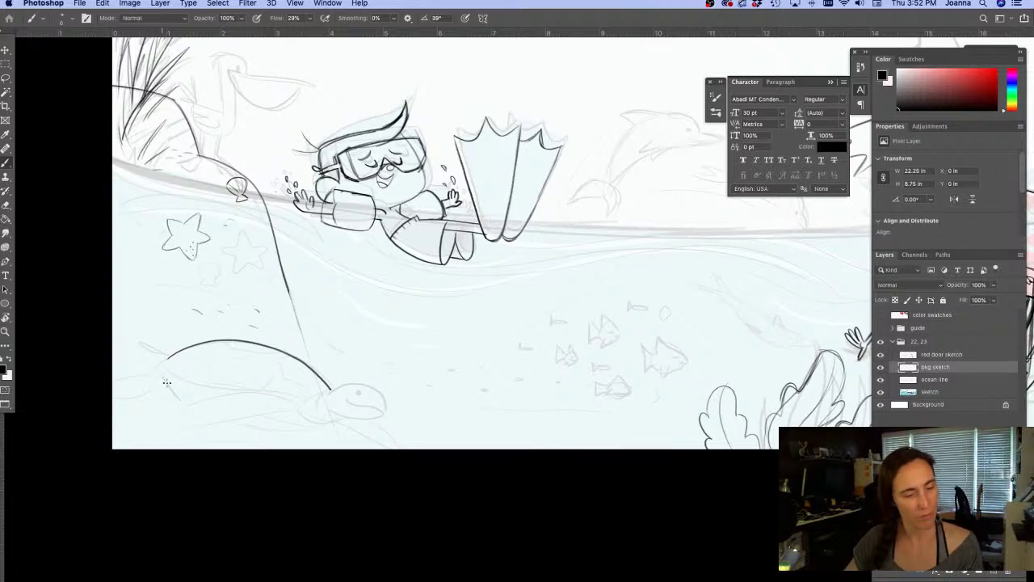
{"action": "mouse_move", "coordinate": [163, 378]}
{"action": "left_mouse_down"}
{"action": "mouse_move", "coordinate": [239, 426]}
{"action": "mouse_move", "coordinate": [328, 421]}
{"action": "mouse_move", "coordinate": [328, 386]}
{"action": "mouse_move", "coordinate": [269, 388]}
{"action": "mouse_move", "coordinate": [311, 389]}
{"action": "mouse_move", "coordinate": [300, 409]}
{"action": "mouse_move", "coordinate": [294, 402]}
{"action": "mouse_move", "coordinate": [315, 418]}
{"action": "mouse_move", "coordinate": [335, 413]}
{"action": "mouse_move", "coordinate": [296, 406]}
{"action": "mouse_move", "coordinate": [309, 420]}
{"action": "mouse_move", "coordinate": [328, 422]}
{"action": "mouse_move", "coordinate": [275, 390]}
{"action": "mouse_move", "coordinate": [283, 401]}
{"action": "mouse_move", "coordinate": [238, 391]}
{"action": "mouse_move", "coordinate": [192, 401]}
{"action": "mouse_move", "coordinate": [168, 423]}
{"action": "mouse_move", "coordinate": [282, 396]}
{"action": "left_mouse_up"}
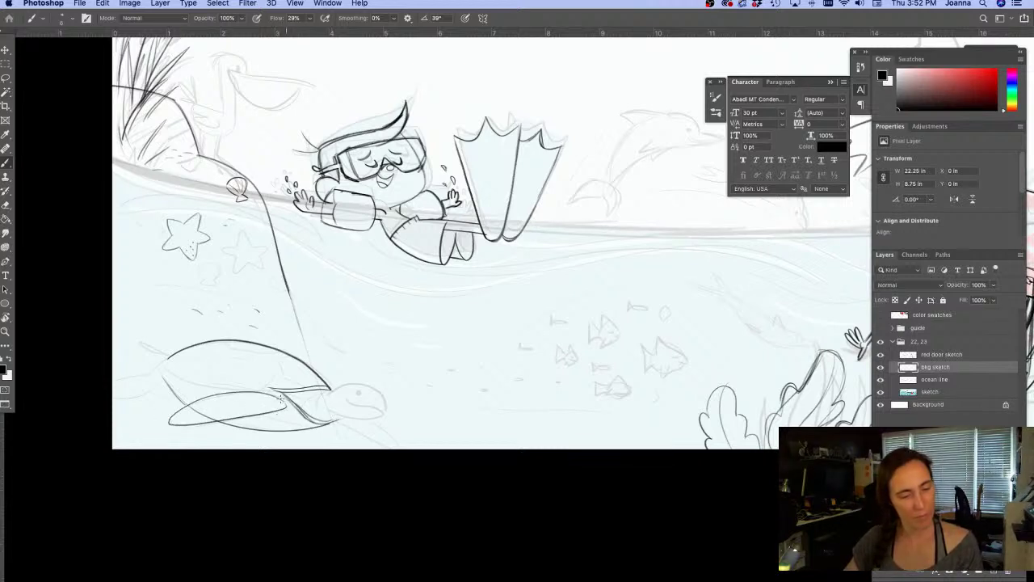
Draw the turtle's neck between shell and head, adding curved skin-fold lines
{"action": "scroll", "coordinate": [259, 415], "scroll_direction": "up", "scroll_amount": 2}
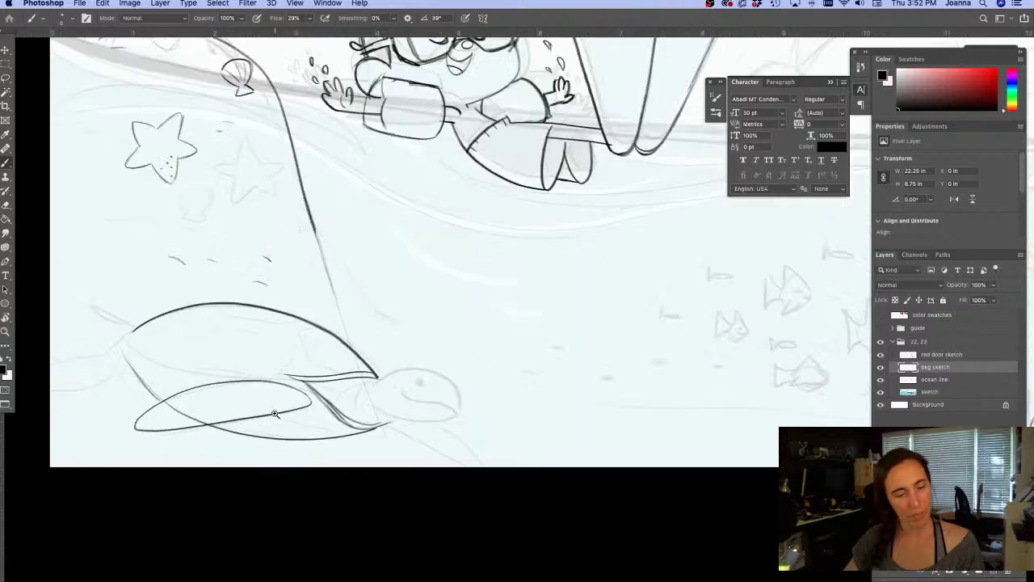
{"action": "left_click_drag", "start_coordinate": [367, 377], "coordinate": [358, 394]}
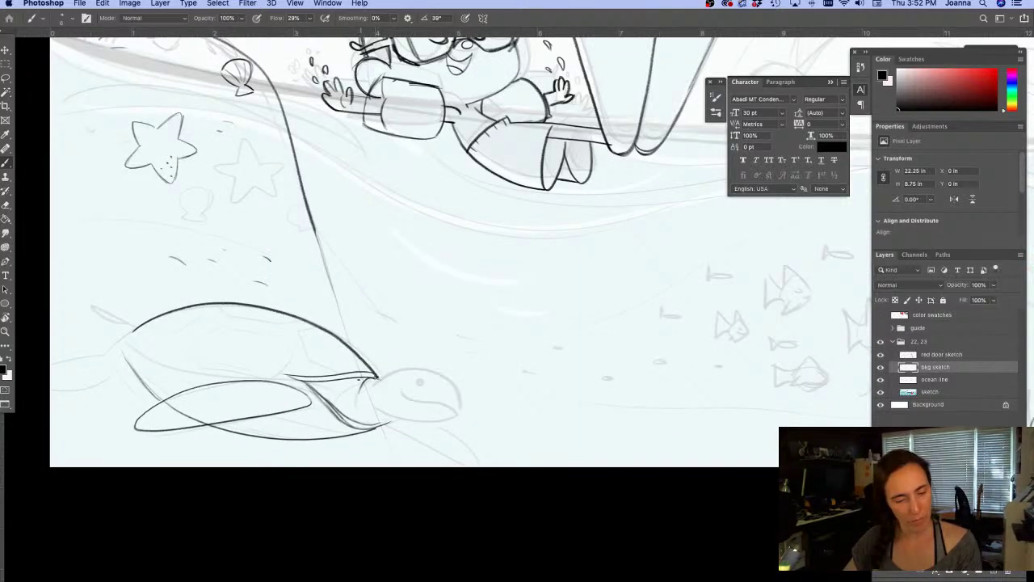
{"action": "mouse_move", "coordinate": [360, 379]}
{"action": "left_mouse_down"}
{"action": "mouse_move", "coordinate": [352, 399]}
{"action": "mouse_move", "coordinate": [376, 422]}
{"action": "left_mouse_up"}
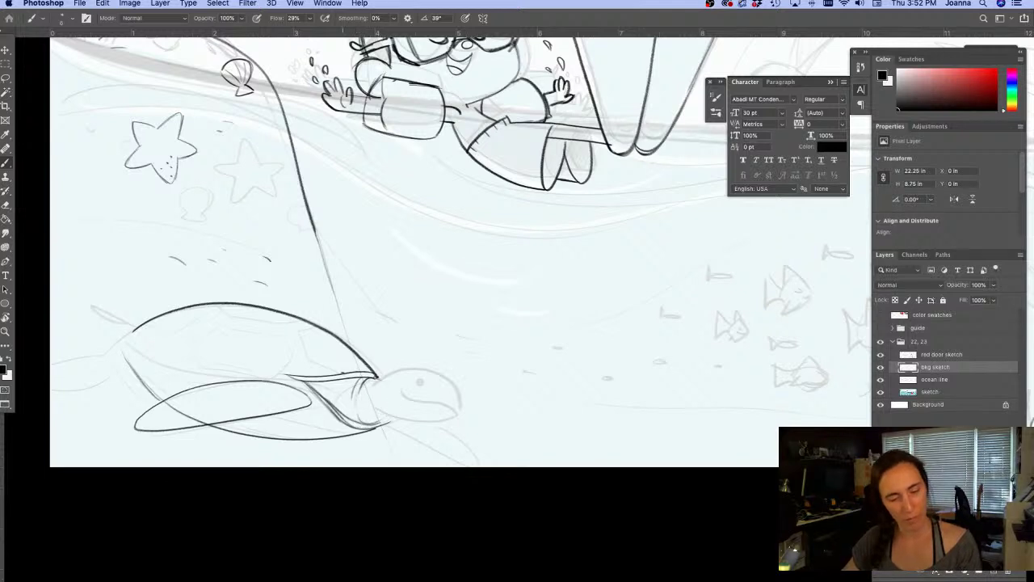
{"action": "left_click_drag", "start_coordinate": [352, 395], "coordinate": [343, 416]}
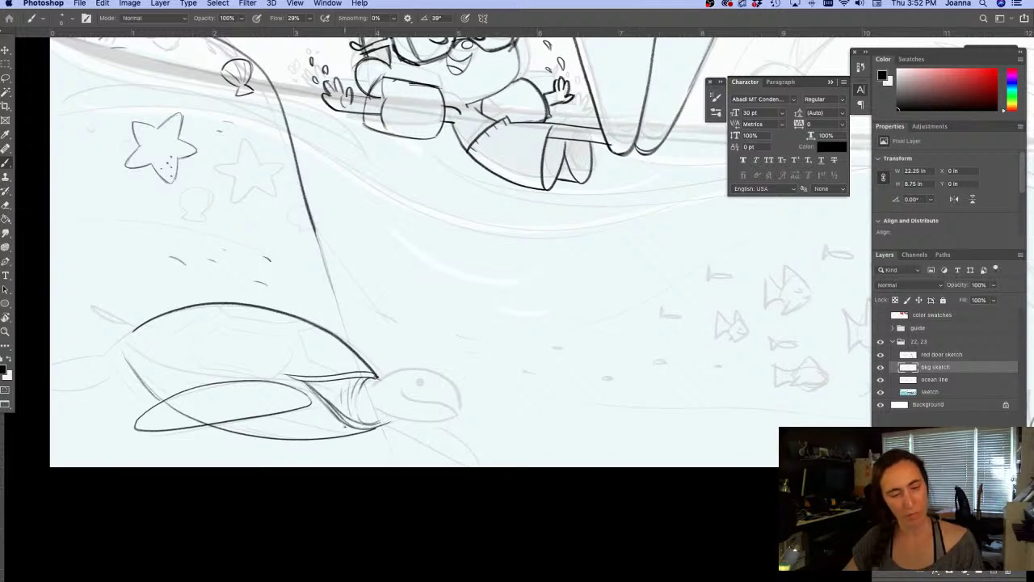
Draw a double-lined rim along the lower edge of the turtle's shell, from its rear tip to the neck
{"action": "left_click_drag", "start_coordinate": [146, 455], "coordinate": [272, 461]}
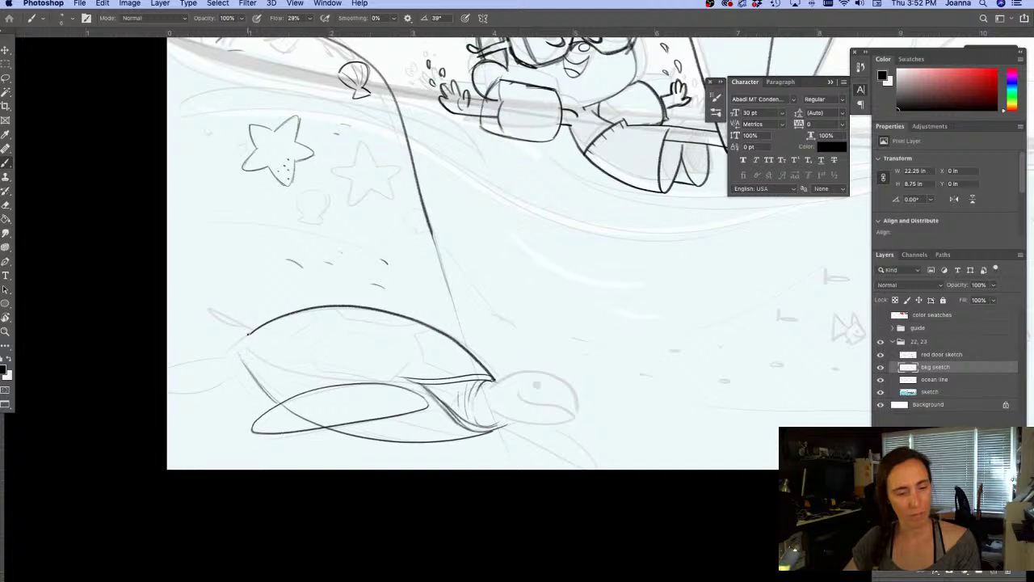
{"action": "mouse_move", "coordinate": [250, 331]}
{"action": "left_mouse_down"}
{"action": "mouse_move", "coordinate": [240, 341]}
{"action": "mouse_move", "coordinate": [312, 373]}
{"action": "mouse_move", "coordinate": [429, 383]}
{"action": "left_mouse_up"}
{"action": "mouse_move", "coordinate": [247, 333]}
{"action": "left_mouse_down"}
{"action": "mouse_move", "coordinate": [317, 364]}
{"action": "mouse_move", "coordinate": [501, 375]}
{"action": "left_mouse_up"}
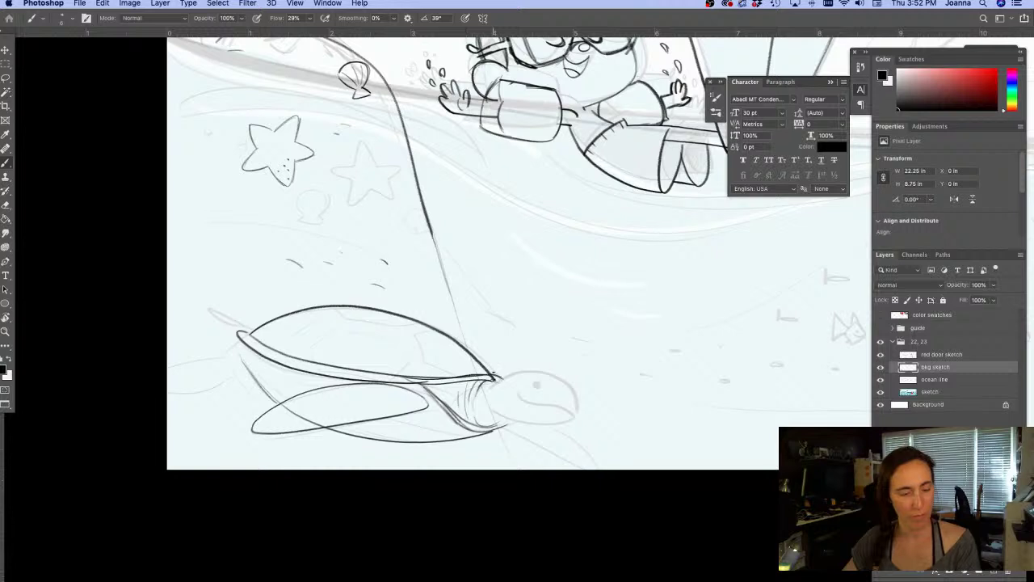
Erase the overlapping lines at the front end of the shell rim with a smaller Eraser
{"action": "key", "text": "e"}
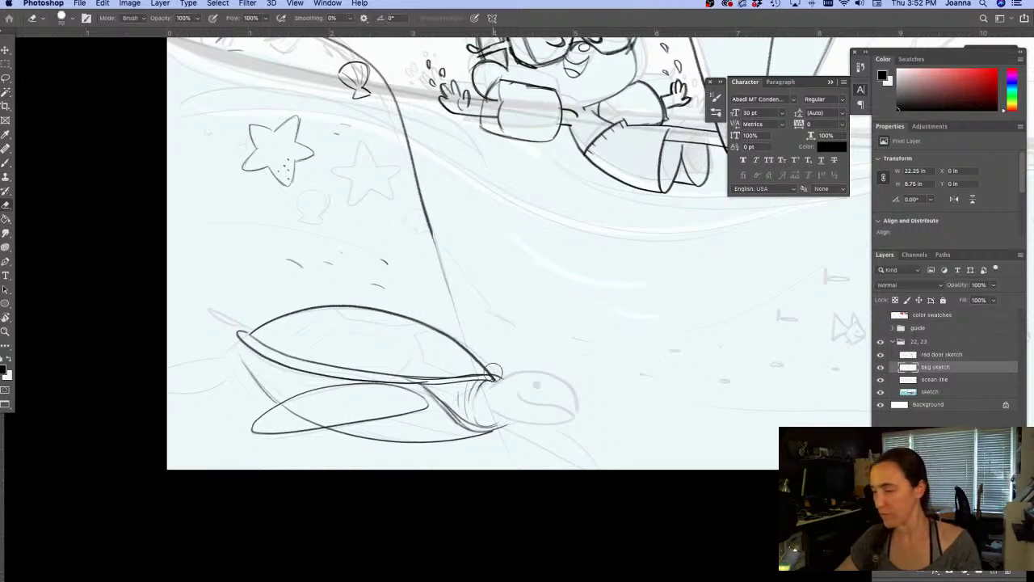
{"action": "key", "text": "bracketleft"}
{"action": "key", "text": "bracketleft"}
{"action": "key", "text": "bracketleft"}
{"action": "key", "text": "bracketleft"}
{"action": "key", "text": "bracketleft"}
{"action": "key", "text": "bracketleft"}
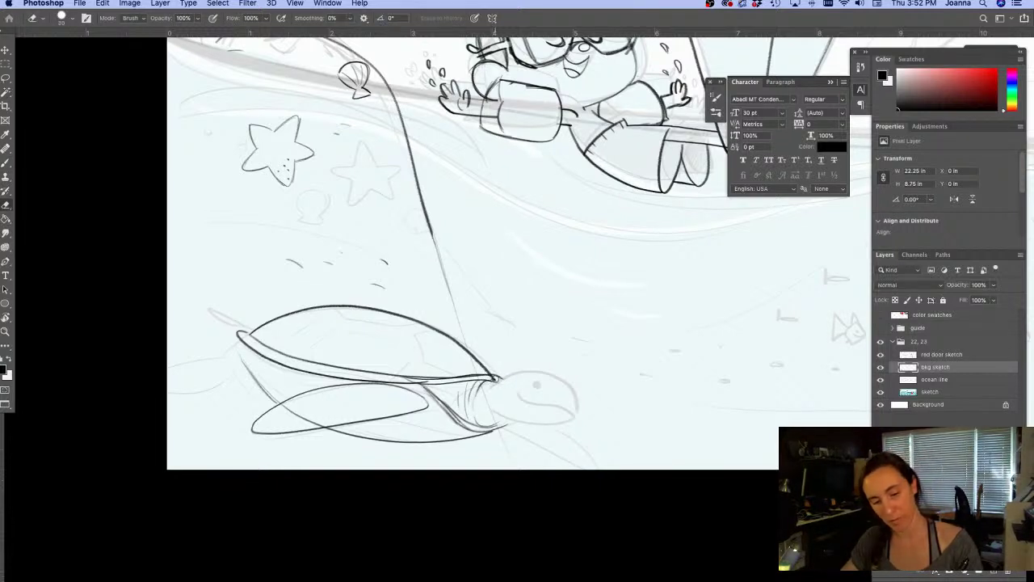
{"action": "left_click_drag", "start_coordinate": [494, 378], "coordinate": [403, 380]}
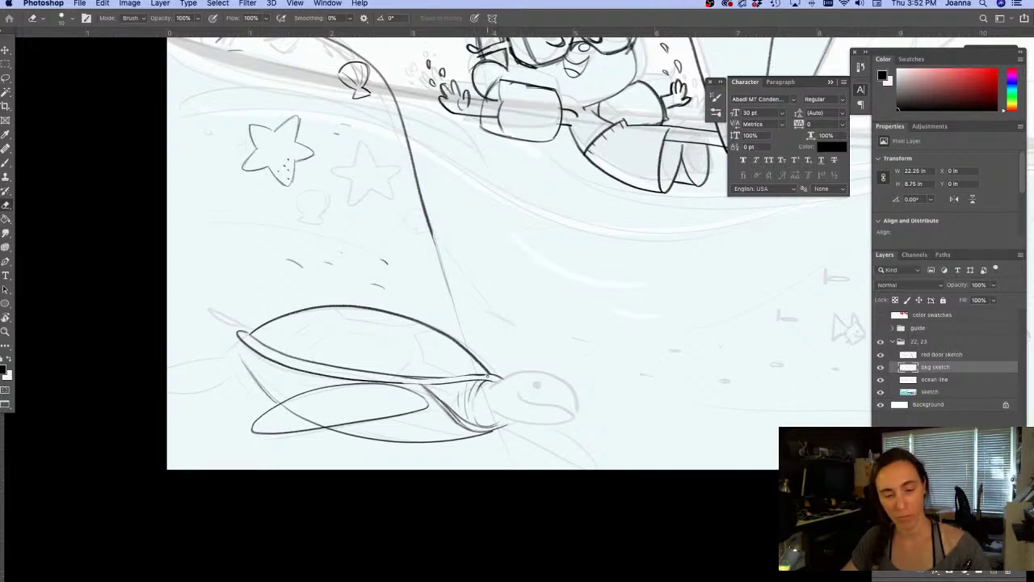
{"action": "mouse_move", "coordinate": [488, 377]}
{"action": "left_mouse_down"}
{"action": "mouse_move", "coordinate": [402, 377]}
{"action": "mouse_move", "coordinate": [478, 377]}
{"action": "left_mouse_up"}
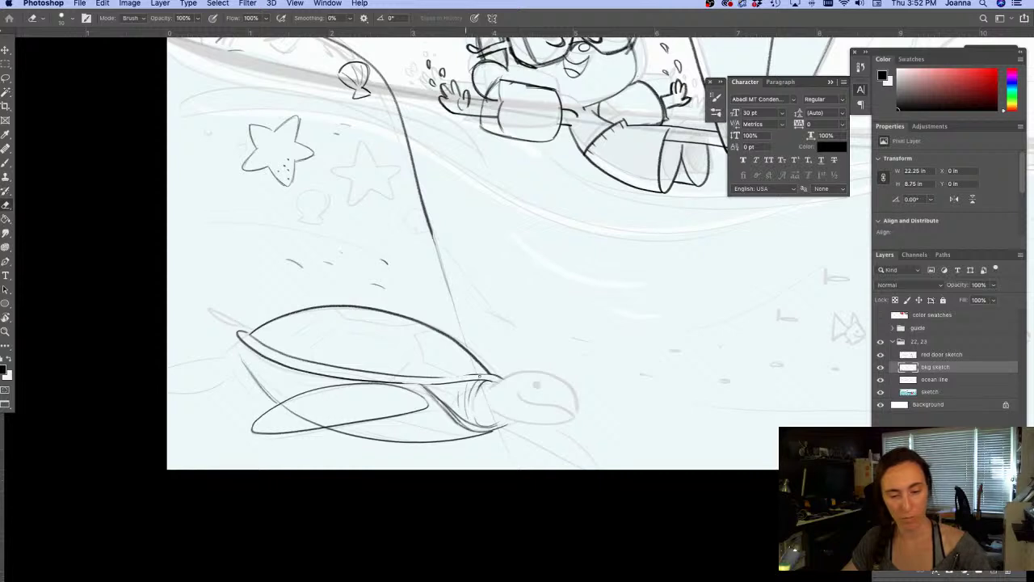
Redraw the front end of the shell rim with the Brush and draw the body's rear edge below the shell
{"action": "key", "text": "b"}
{"action": "mouse_move", "coordinate": [477, 374]}
{"action": "left_mouse_down"}
{"action": "mouse_move", "coordinate": [504, 377]}
{"action": "mouse_move", "coordinate": [393, 385]}
{"action": "mouse_move", "coordinate": [499, 380]}
{"action": "left_mouse_up"}
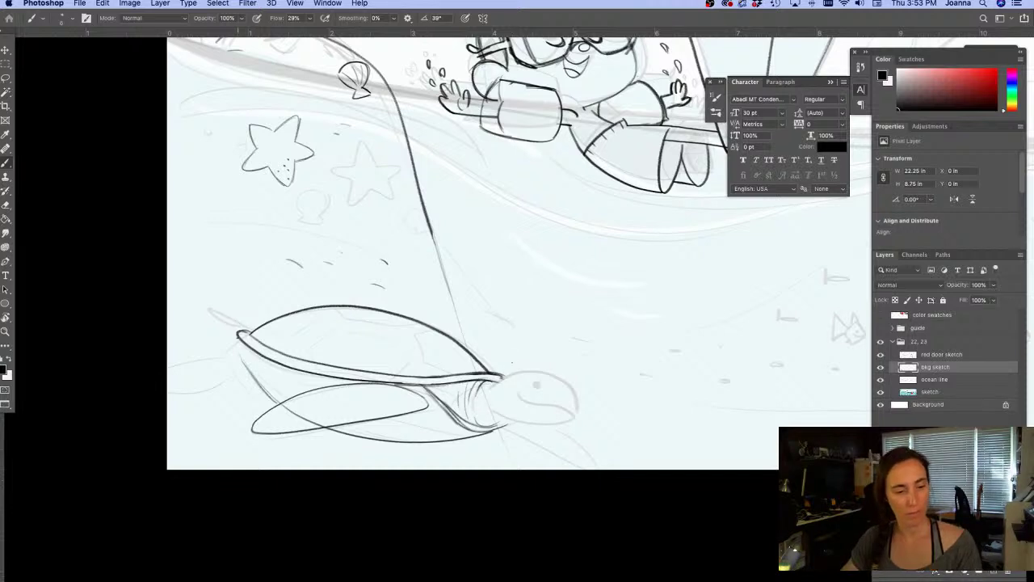
{"action": "left_click_drag", "start_coordinate": [244, 344], "coordinate": [259, 381]}
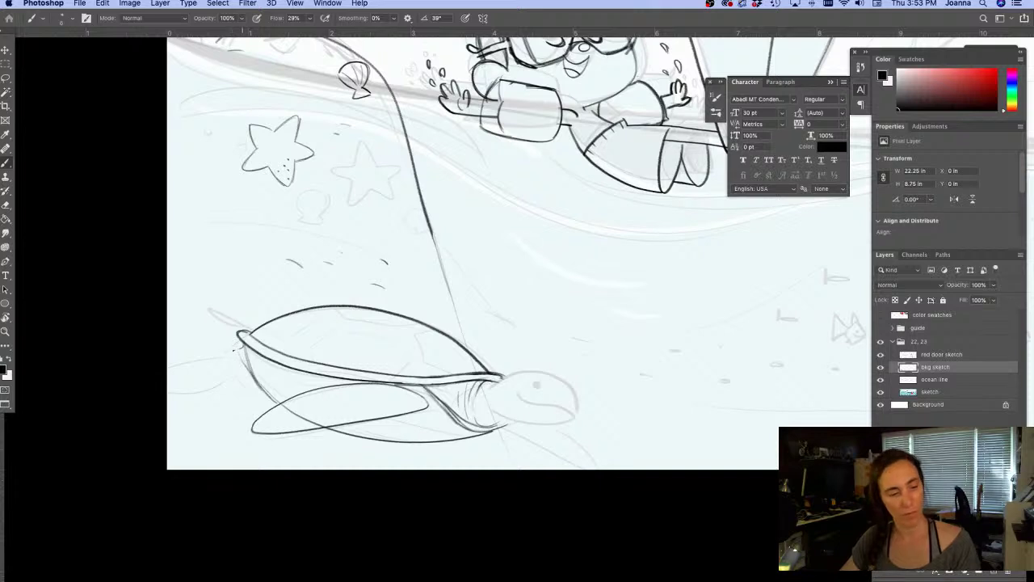
{"action": "mouse_move", "coordinate": [238, 350]}
{"action": "left_mouse_down"}
{"action": "mouse_move", "coordinate": [196, 355]}
{"action": "mouse_move", "coordinate": [252, 366]}
{"action": "mouse_move", "coordinate": [170, 395]}
{"action": "left_mouse_up"}
{"action": "left_click_drag", "start_coordinate": [189, 354], "coordinate": [167, 359]}
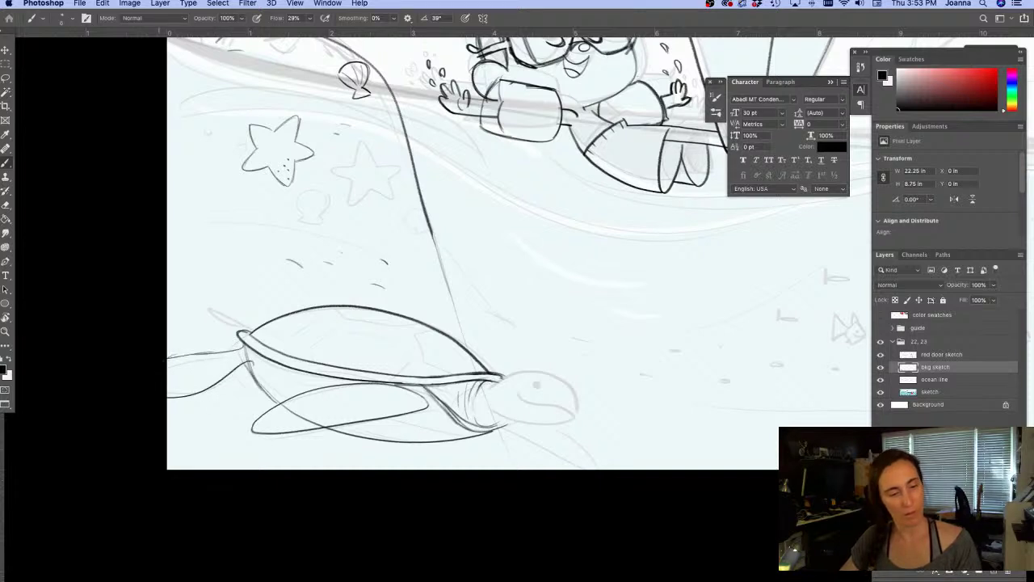
{"action": "key", "text": "super+z"}
{"action": "key", "text": "super+z"}
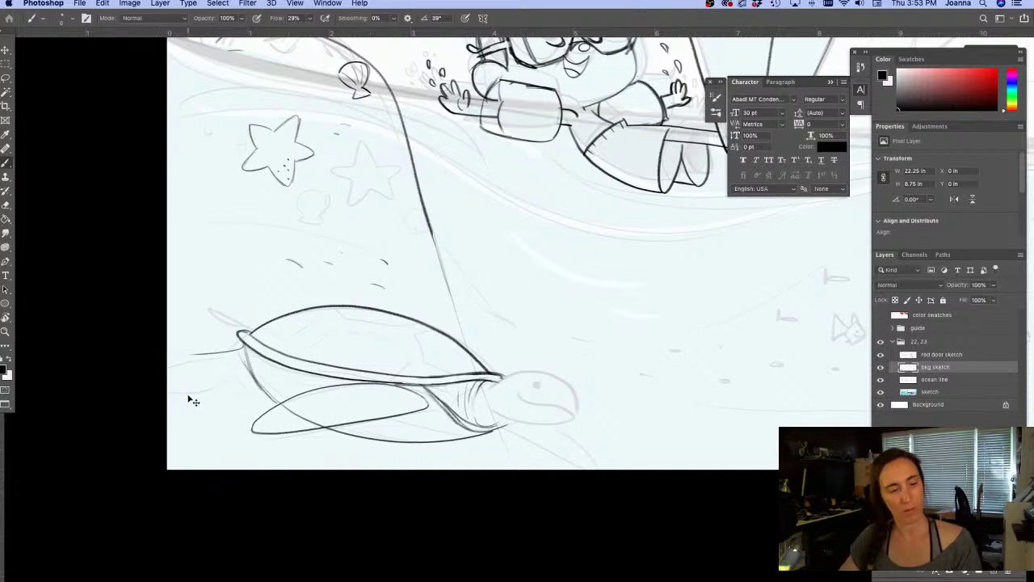
{"action": "key", "text": "super+z"}
Draw the upper and lower edges of the turtle's rear flipper, extending from the body to the artwork's edge
{"action": "left_click_drag", "start_coordinate": [246, 348], "coordinate": [168, 355]}
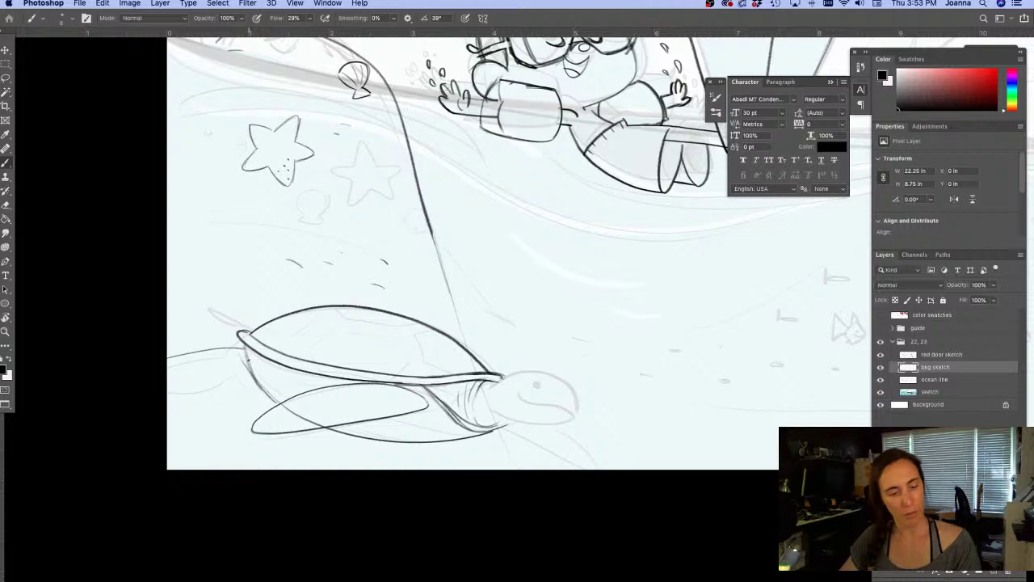
{"action": "left_click_drag", "start_coordinate": [249, 365], "coordinate": [165, 374]}
{"action": "mouse_move", "coordinate": [218, 349]}
{"action": "left_mouse_down"}
{"action": "mouse_move", "coordinate": [161, 362]}
{"action": "mouse_move", "coordinate": [174, 359]}
{"action": "mouse_move", "coordinate": [167, 355]}
{"action": "left_mouse_up"}
{"action": "key", "text": "super+z"}
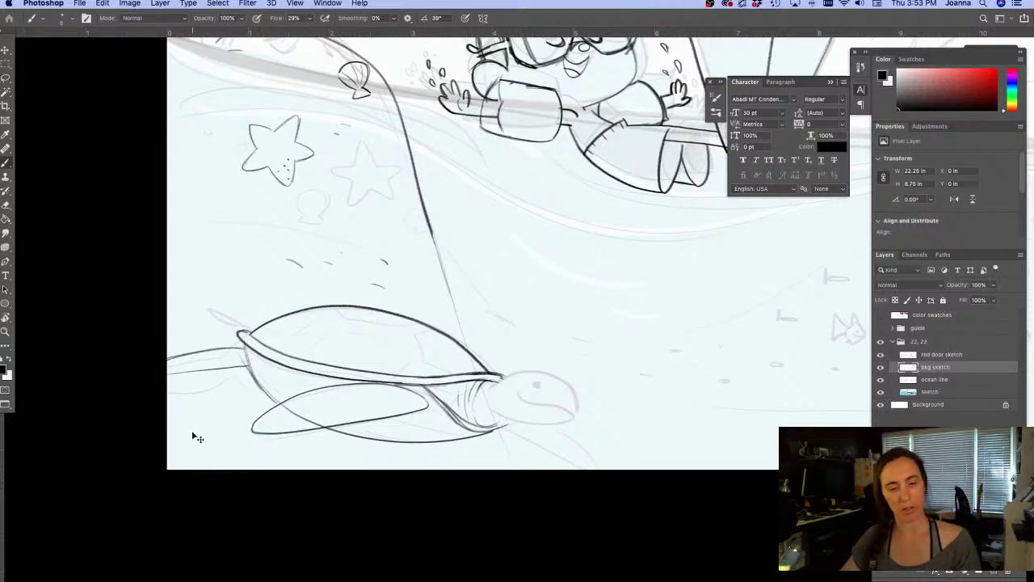
{"action": "left_click_drag", "start_coordinate": [251, 365], "coordinate": [167, 367]}
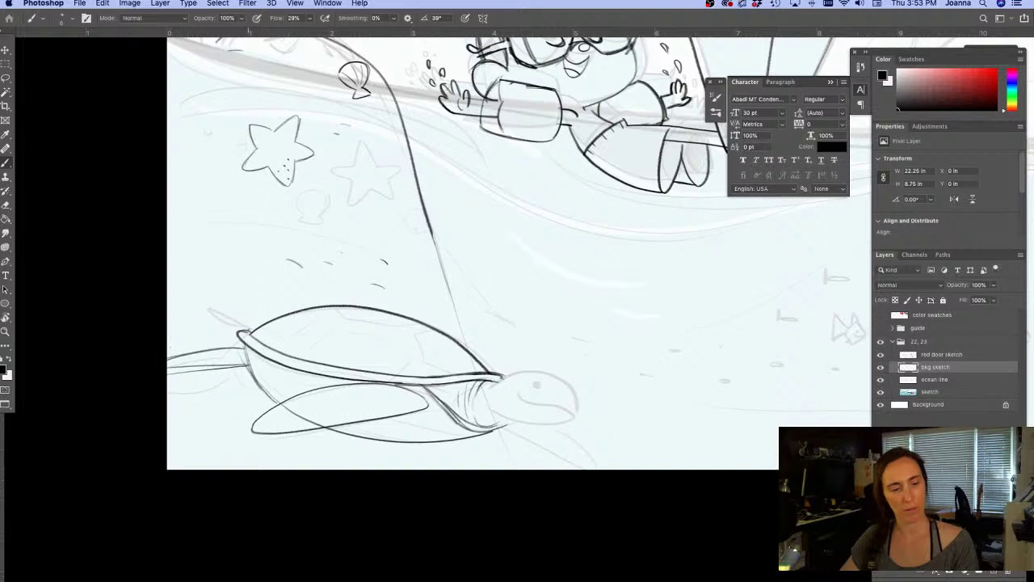
Draw a small pointed shape behind the shell's rear tip, undoing the first attempt and redrawing it lower
{"action": "left_click_drag", "start_coordinate": [248, 329], "coordinate": [226, 304]}
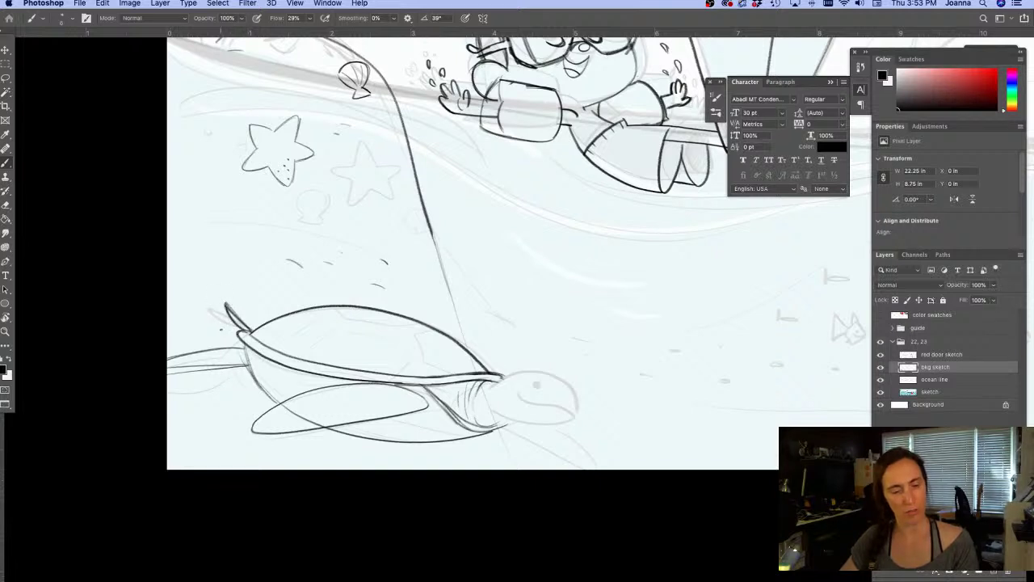
{"action": "key", "text": "super+z"}
{"action": "mouse_move", "coordinate": [239, 341]}
{"action": "left_mouse_down"}
{"action": "mouse_move", "coordinate": [214, 311]}
{"action": "mouse_move", "coordinate": [242, 346]}
{"action": "left_mouse_up"}
{"action": "left_click_drag", "start_coordinate": [217, 313], "coordinate": [243, 347]}
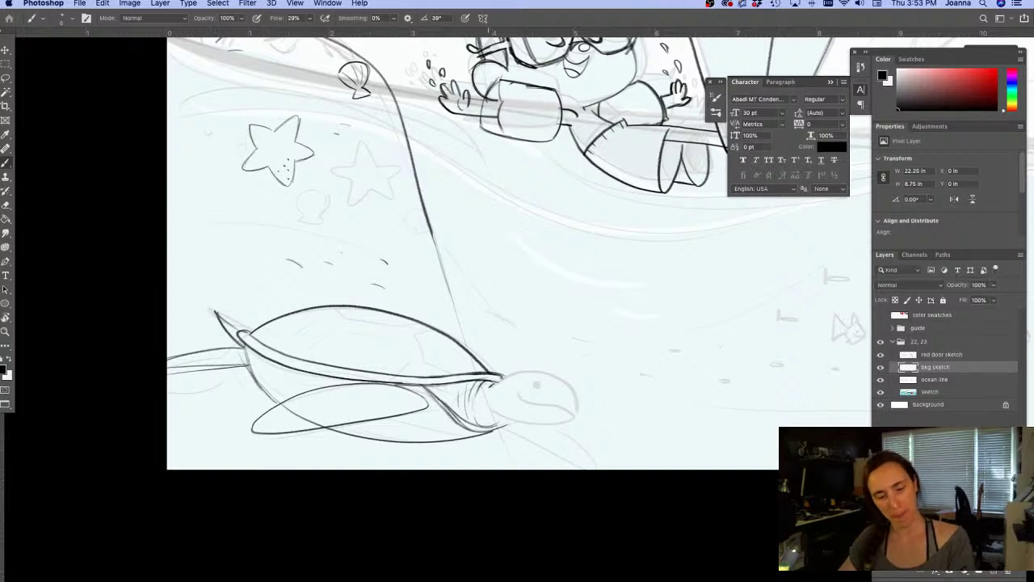
Draw the turtle's head with its eye, mouth and lower jaw, plus the far front flipper extending beneath it
{"action": "mouse_move", "coordinate": [501, 374]}
{"action": "left_mouse_down"}
{"action": "mouse_move", "coordinate": [530, 370]}
{"action": "mouse_move", "coordinate": [573, 390]}
{"action": "mouse_move", "coordinate": [577, 414]}
{"action": "left_mouse_up"}
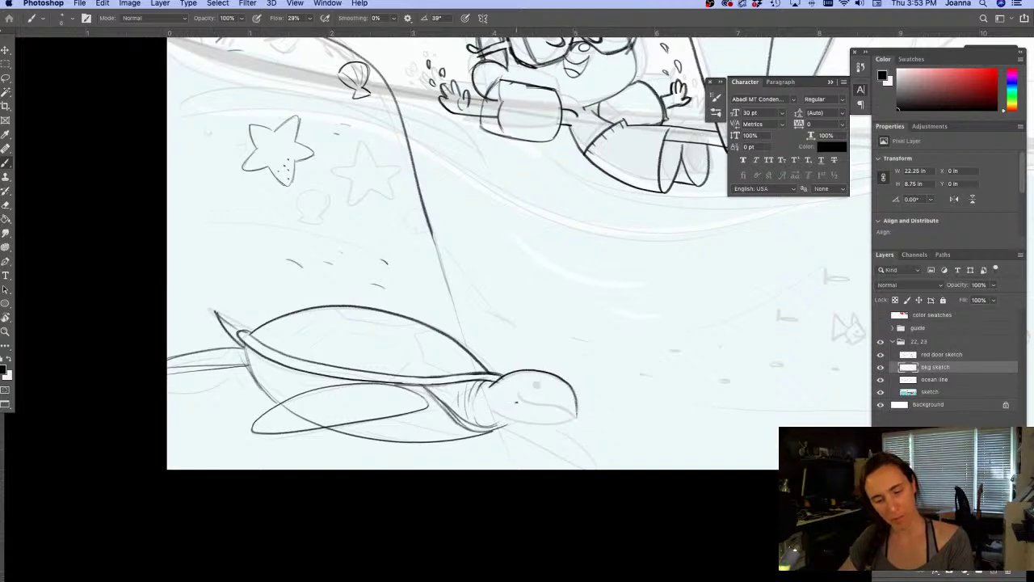
{"action": "mouse_move", "coordinate": [530, 384]}
{"action": "left_mouse_down"}
{"action": "mouse_move", "coordinate": [535, 375]}
{"action": "mouse_move", "coordinate": [577, 418]}
{"action": "left_mouse_up"}
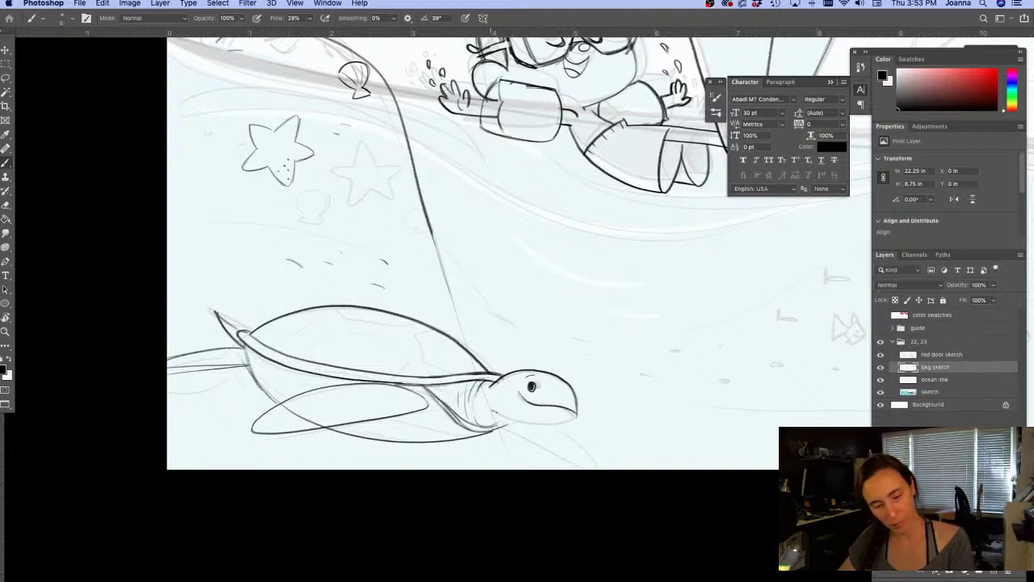
{"action": "mouse_move", "coordinate": [494, 413]}
{"action": "left_mouse_down"}
{"action": "mouse_move", "coordinate": [556, 423]}
{"action": "mouse_move", "coordinate": [574, 415]}
{"action": "left_mouse_up"}
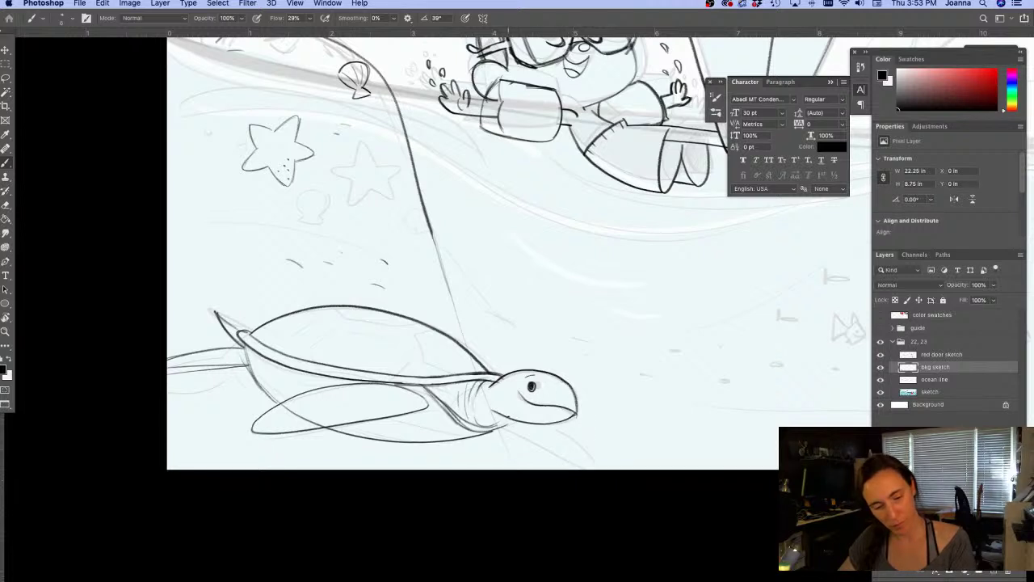
{"action": "left_click_drag", "start_coordinate": [498, 426], "coordinate": [590, 462]}
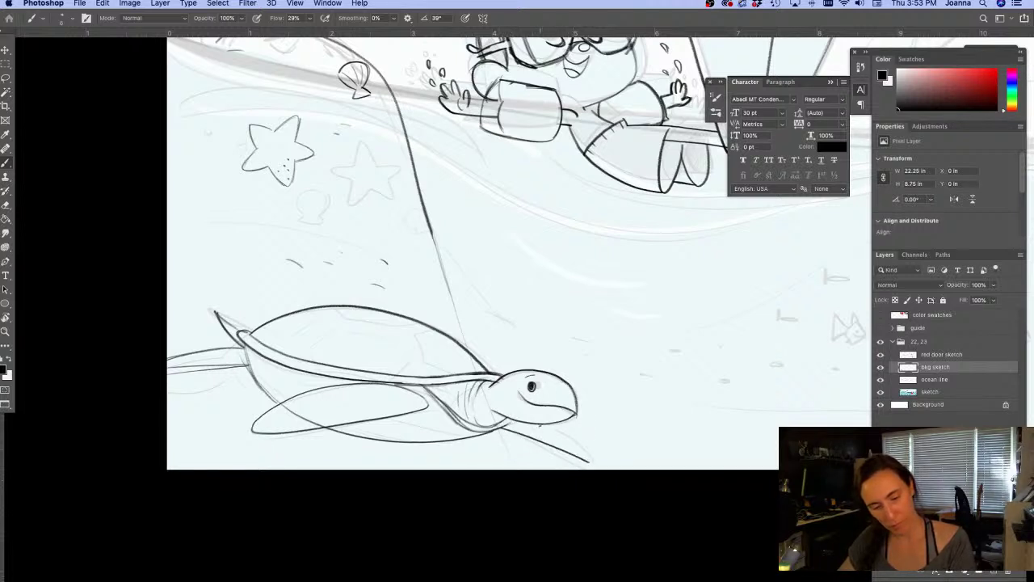
{"action": "mouse_move", "coordinate": [562, 422]}
{"action": "left_mouse_down"}
{"action": "mouse_move", "coordinate": [592, 458]}
{"action": "mouse_move", "coordinate": [583, 462]}
{"action": "mouse_move", "coordinate": [590, 457]}
{"action": "left_mouse_up"}
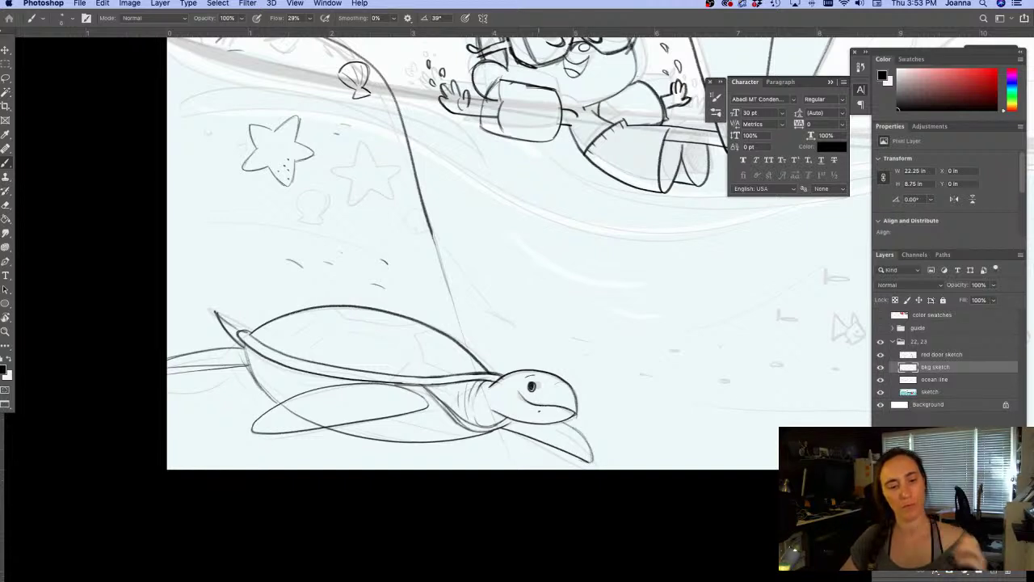
Draw the pattern of angular plates across the turtle's shell
{"action": "mouse_move", "coordinate": [391, 329]}
{"action": "left_mouse_down"}
{"action": "mouse_move", "coordinate": [328, 322]}
{"action": "mouse_move", "coordinate": [302, 338]}
{"action": "mouse_move", "coordinate": [309, 351]}
{"action": "mouse_move", "coordinate": [379, 366]}
{"action": "mouse_move", "coordinate": [398, 360]}
{"action": "mouse_move", "coordinate": [396, 336]}
{"action": "mouse_move", "coordinate": [410, 351]}
{"action": "mouse_move", "coordinate": [410, 333]}
{"action": "mouse_move", "coordinate": [420, 357]}
{"action": "mouse_move", "coordinate": [404, 329]}
{"action": "mouse_move", "coordinate": [417, 360]}
{"action": "mouse_move", "coordinate": [477, 368]}
{"action": "left_mouse_up"}
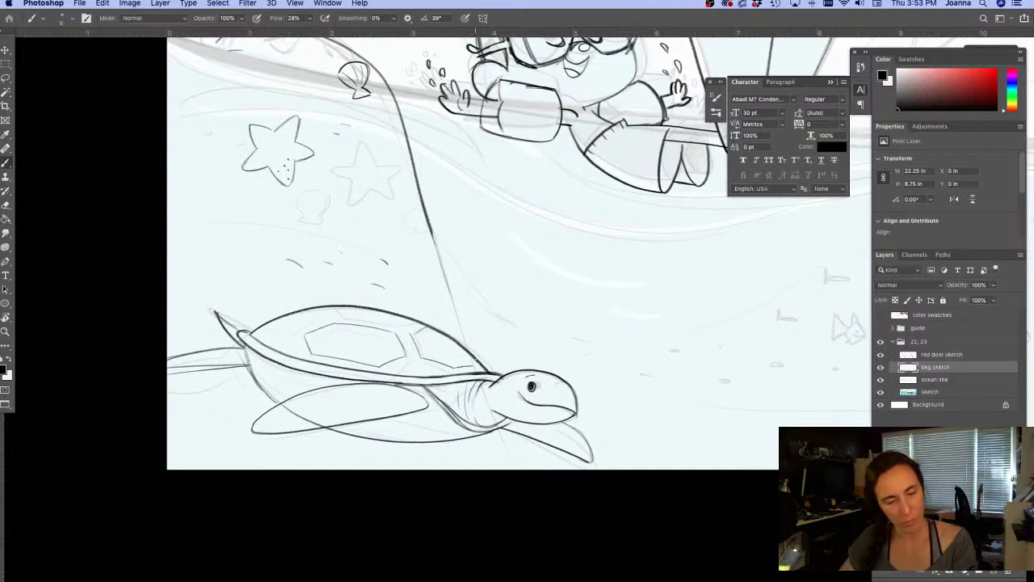
{"action": "mouse_move", "coordinate": [317, 317]}
{"action": "left_mouse_down"}
{"action": "mouse_move", "coordinate": [276, 334]}
{"action": "mouse_move", "coordinate": [269, 327]}
{"action": "left_mouse_up"}
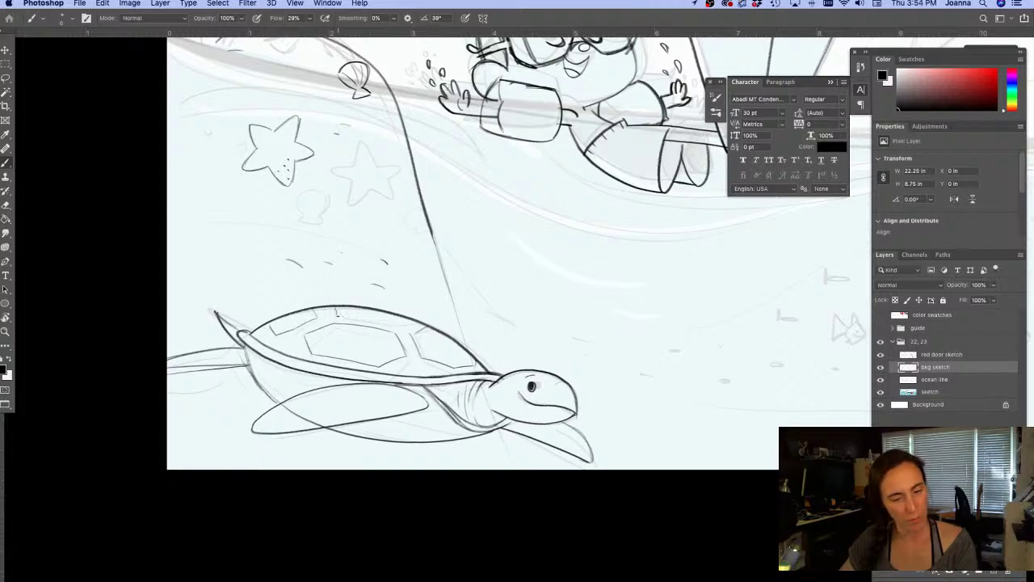
{"action": "left_click_drag", "start_coordinate": [337, 314], "coordinate": [417, 328]}
Hide the original sketch layer to leave only the refined line work on the white background
{"action": "left_click", "coordinate": [511, 454], "text": "alt"}
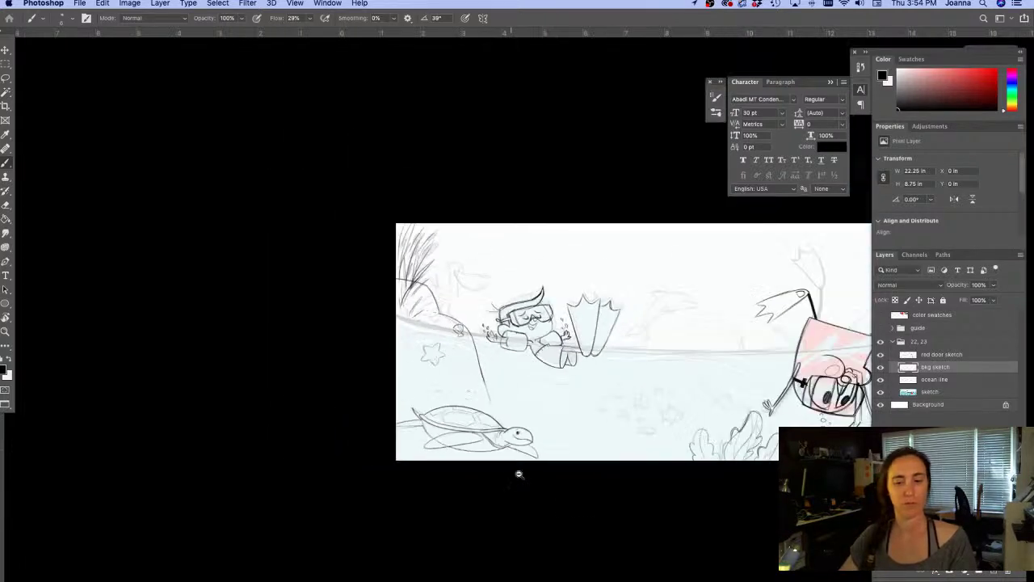
{"action": "left_click_drag", "start_coordinate": [674, 496], "coordinate": [406, 497]}
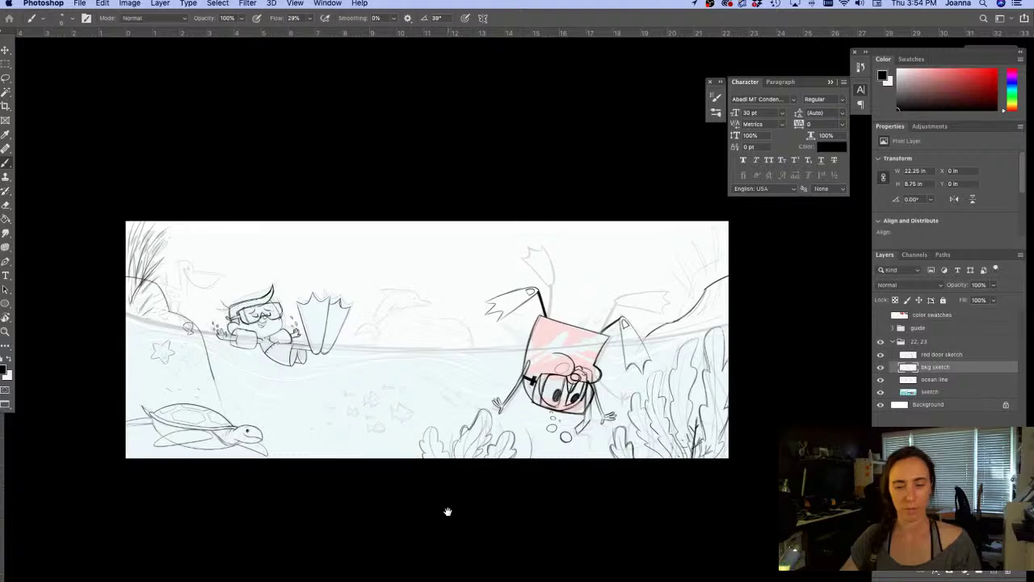
{"action": "left_click", "coordinate": [881, 391]}
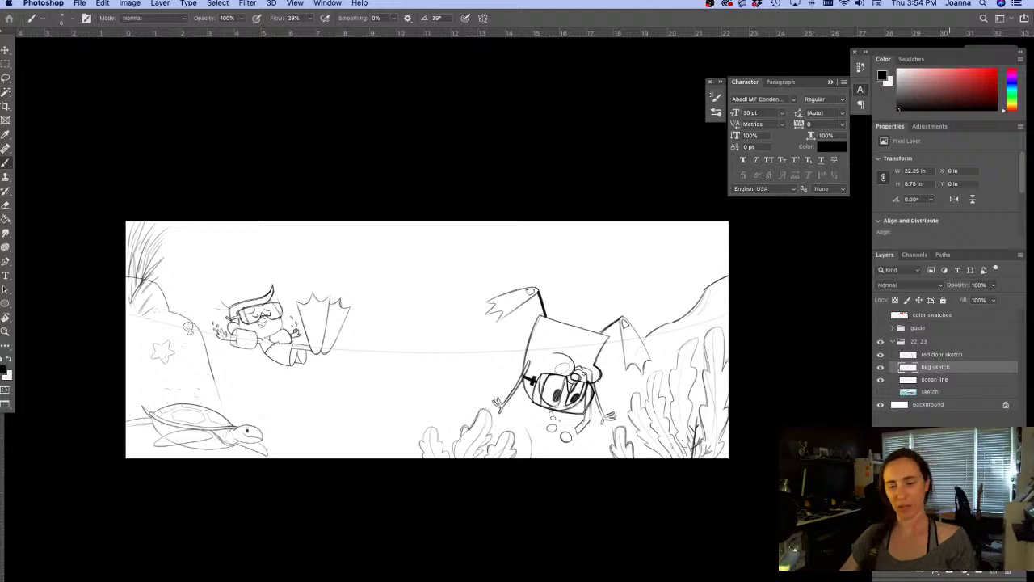
Paste a sea fan reference picture beside the upside-down diver and name its layer sea fan
{"action": "left_click_drag", "start_coordinate": [688, 458], "coordinate": [723, 458]}
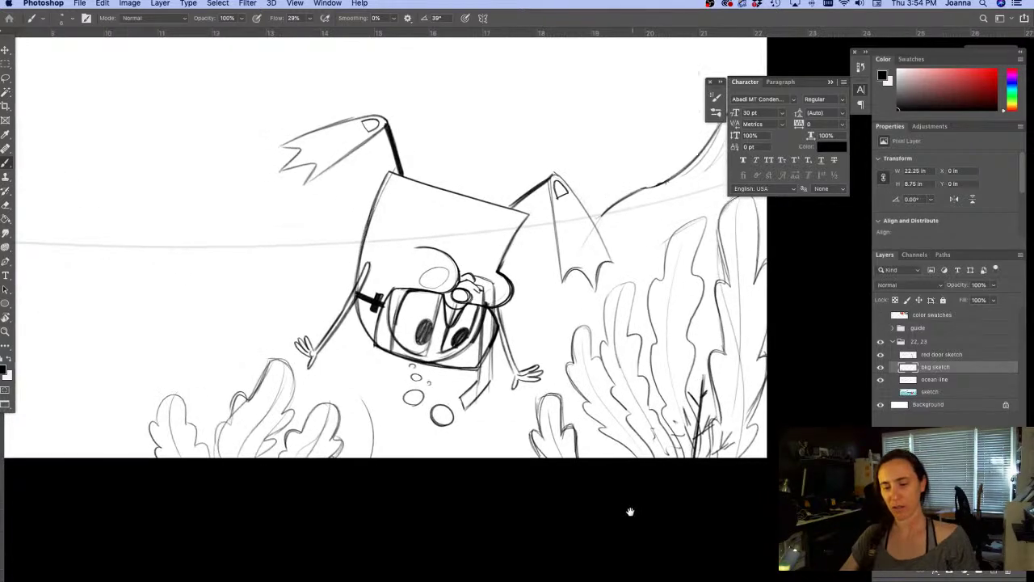
{"action": "left_click_drag", "start_coordinate": [630, 512], "coordinate": [590, 491]}
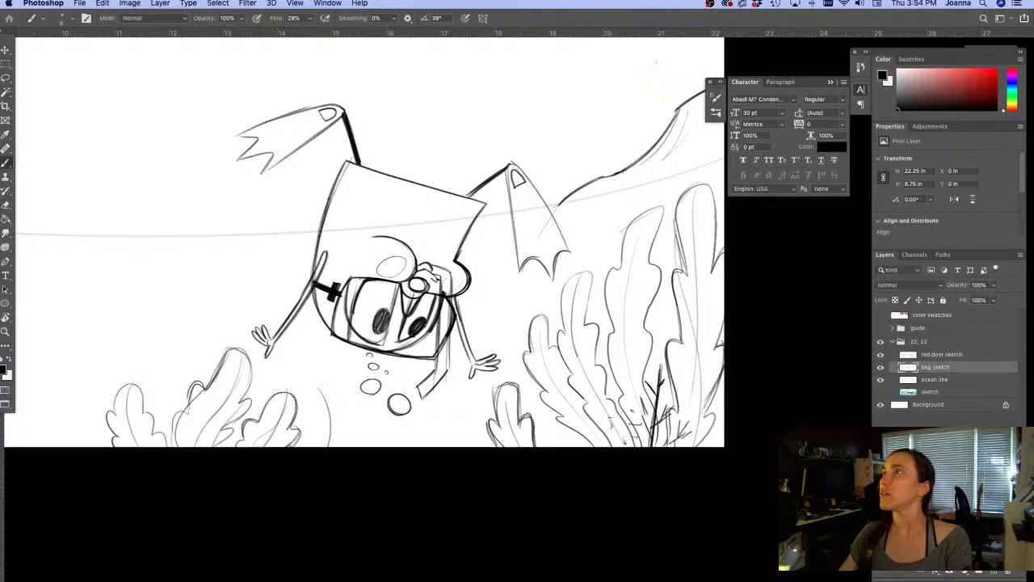
{"action": "key", "text": "Tab"}
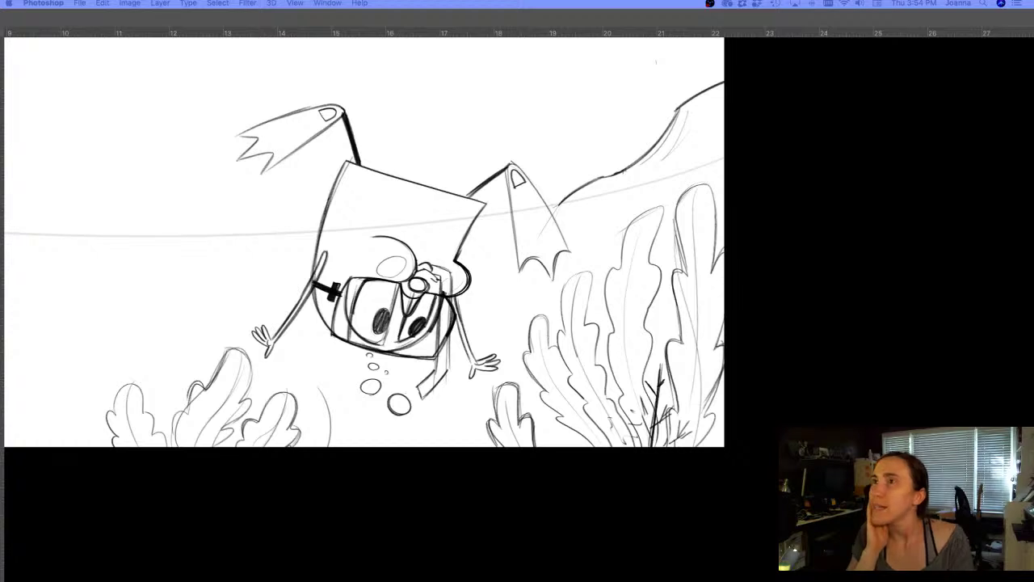
{"action": "left_click_drag", "start_coordinate": [225, 316], "coordinate": [219, 311]}
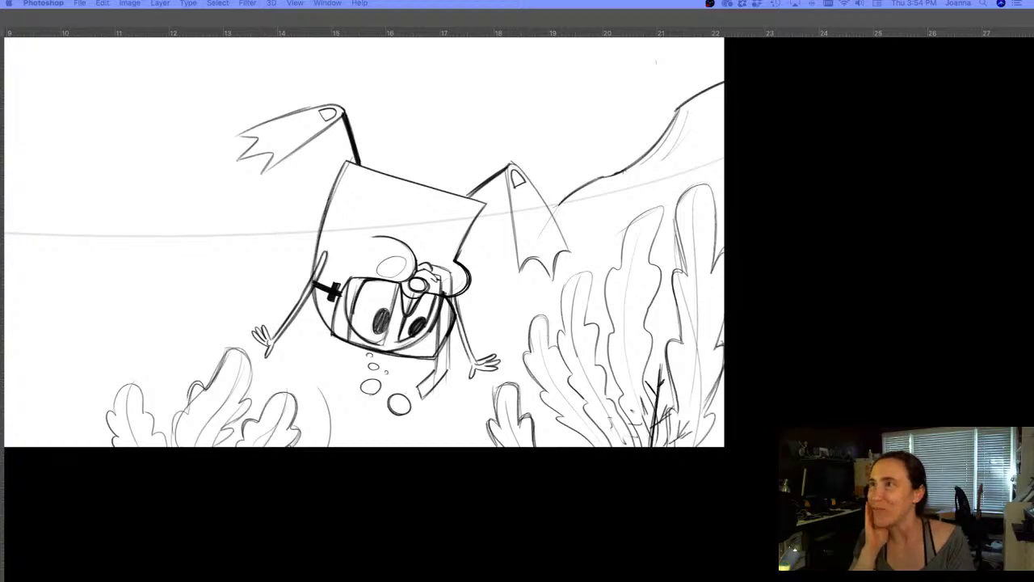
{"action": "key", "text": "Tab"}
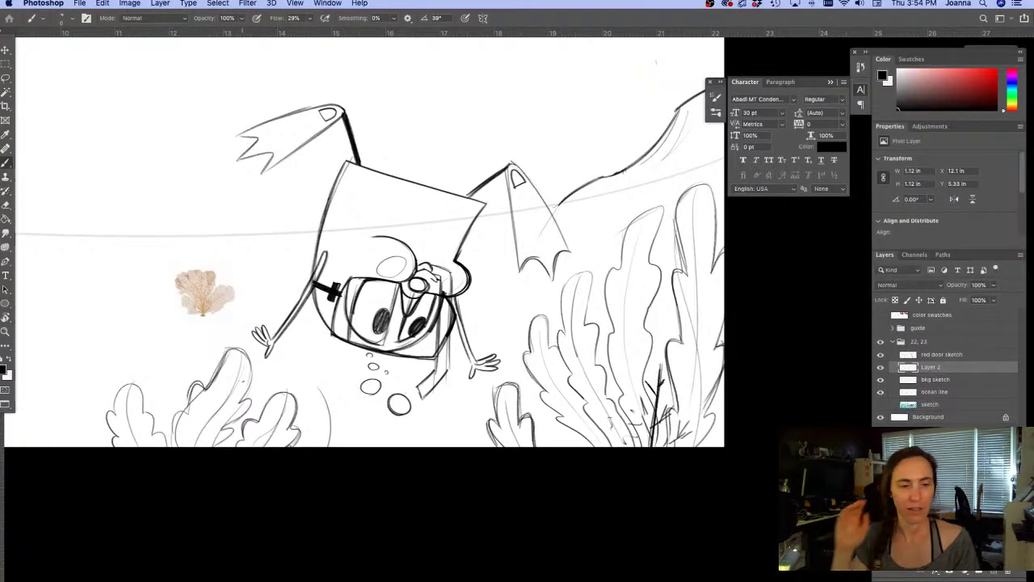
{"action": "double_click", "coordinate": [929, 368]}
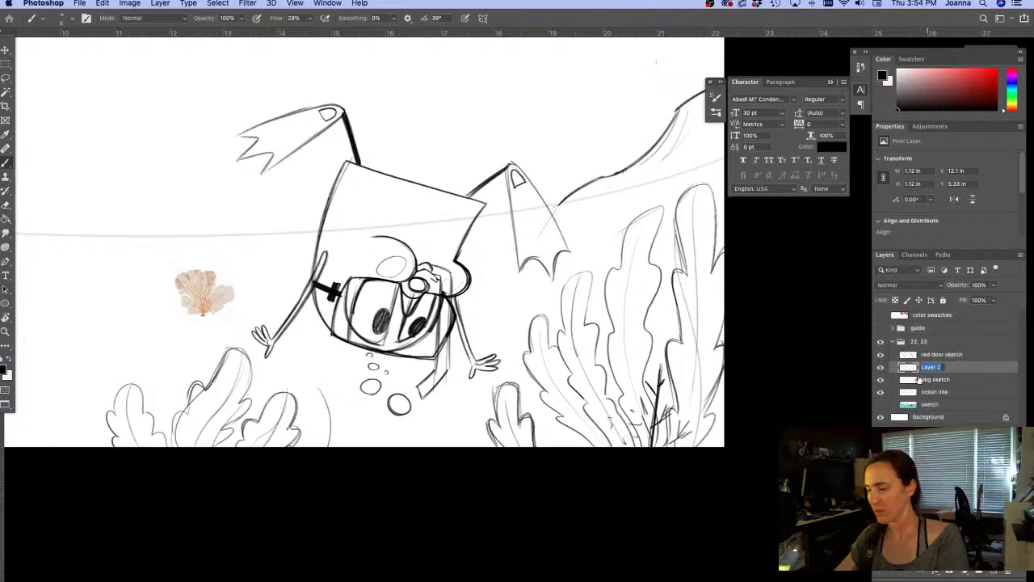
{"action": "type", "text": "b"}
{"action": "type", "text": "ea fan"}
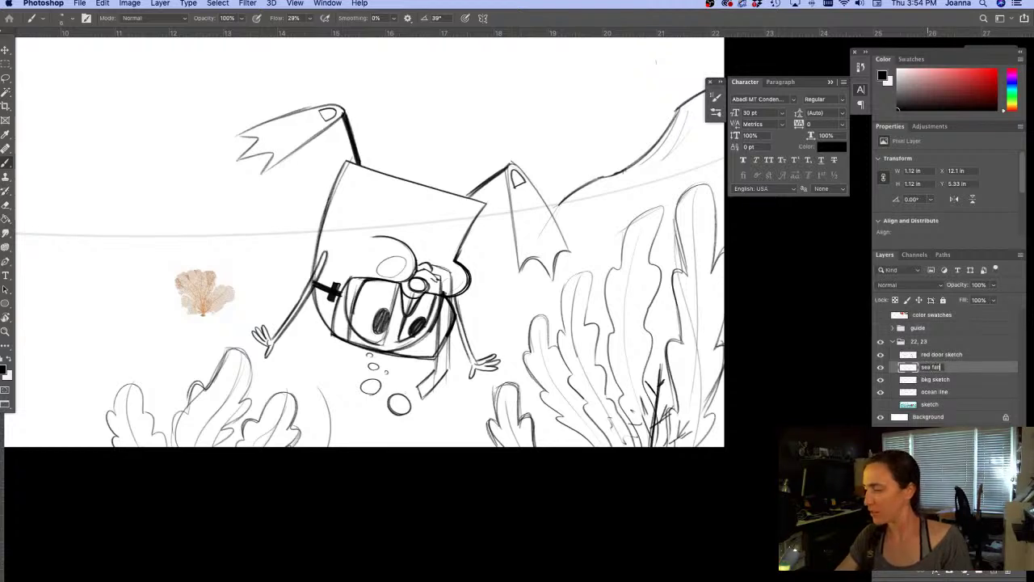
{"action": "key", "text": "Return"}
Enlarge the sea fan picture to about 378% and position it in the empty area beside the diver's raised flipper
{"action": "key", "text": "ctrl+t"}
{"action": "left_click_drag", "start_coordinate": [174, 256], "coordinate": [19, 104]}
{"action": "left_click_drag", "start_coordinate": [78, 244], "coordinate": [122, 249]}
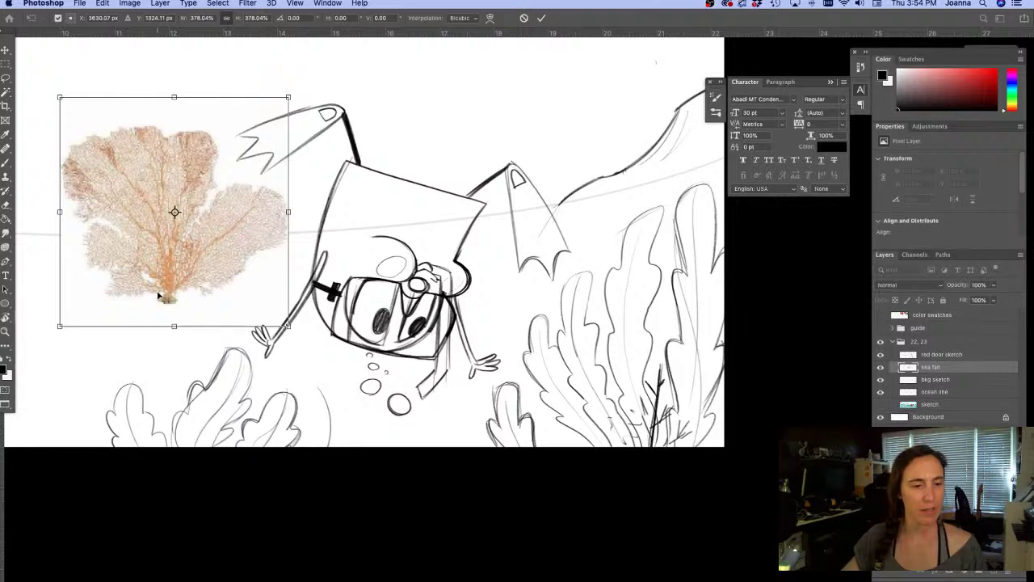
{"action": "key", "text": "Return"}
{"action": "key", "text": "b"}
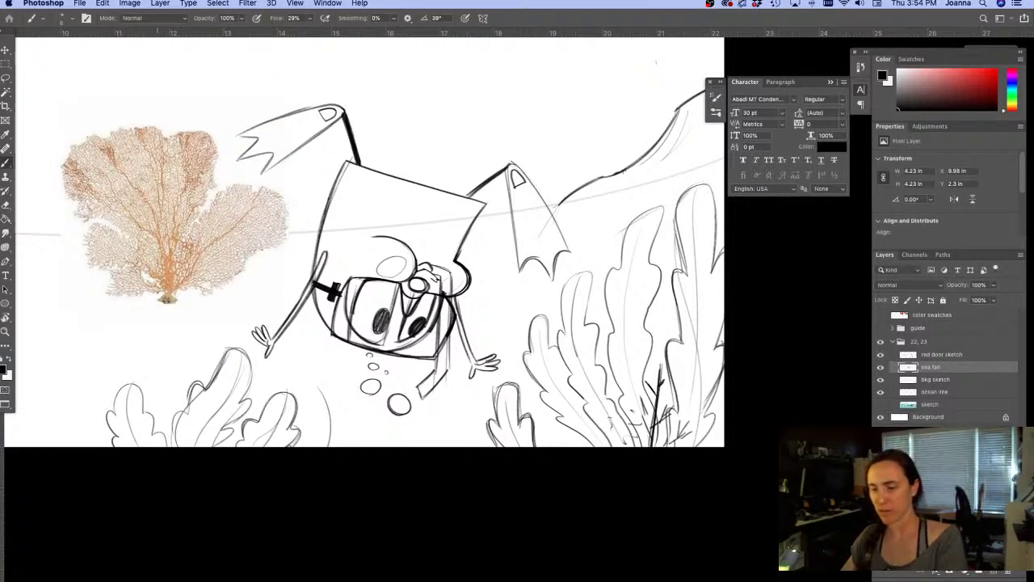
Erase the dark branching twig among the tall seaweed on the bkg sketch layer and lower that layer's opacity to 24%
{"action": "left_click", "coordinate": [924, 379]}
{"action": "key", "text": "e"}
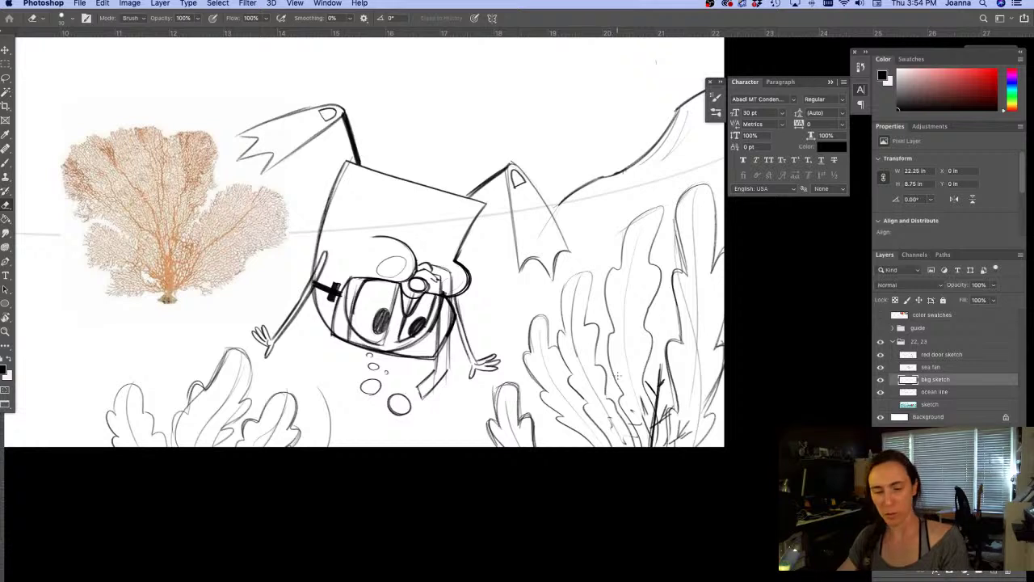
{"action": "mouse_move", "coordinate": [657, 377]}
{"action": "left_mouse_down"}
{"action": "mouse_move", "coordinate": [655, 407]}
{"action": "mouse_move", "coordinate": [659, 385]}
{"action": "mouse_move", "coordinate": [679, 441]}
{"action": "mouse_move", "coordinate": [685, 423]}
{"action": "mouse_move", "coordinate": [654, 431]}
{"action": "mouse_move", "coordinate": [633, 406]}
{"action": "mouse_move", "coordinate": [652, 437]}
{"action": "mouse_move", "coordinate": [593, 412]}
{"action": "mouse_move", "coordinate": [605, 409]}
{"action": "mouse_move", "coordinate": [654, 441]}
{"action": "left_mouse_up"}
{"action": "key", "text": "b"}
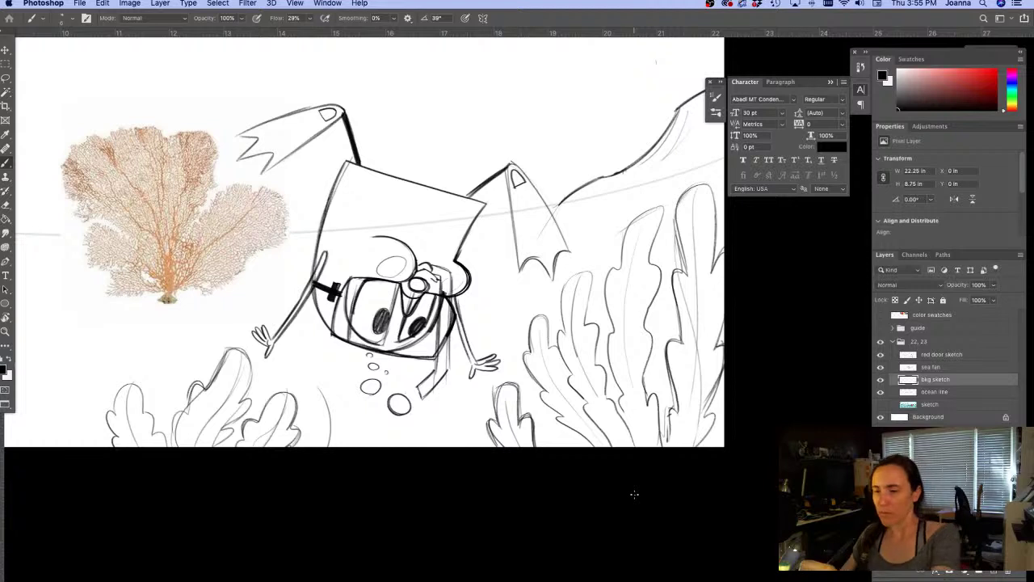
{"action": "left_click", "coordinate": [993, 285]}
{"action": "left_click_drag", "start_coordinate": [970, 299], "coordinate": [955, 299]}
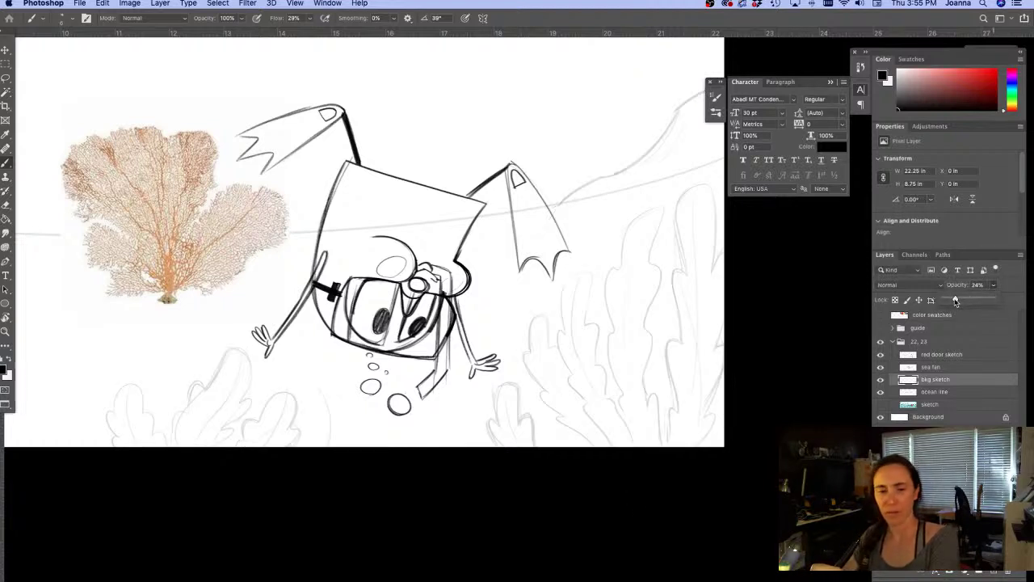
Paste a kelp forest reference photo, enlarge it to about 6.44 by 2.5 in and place it near the artwork's upper edge
{"action": "key", "text": "Tab"}
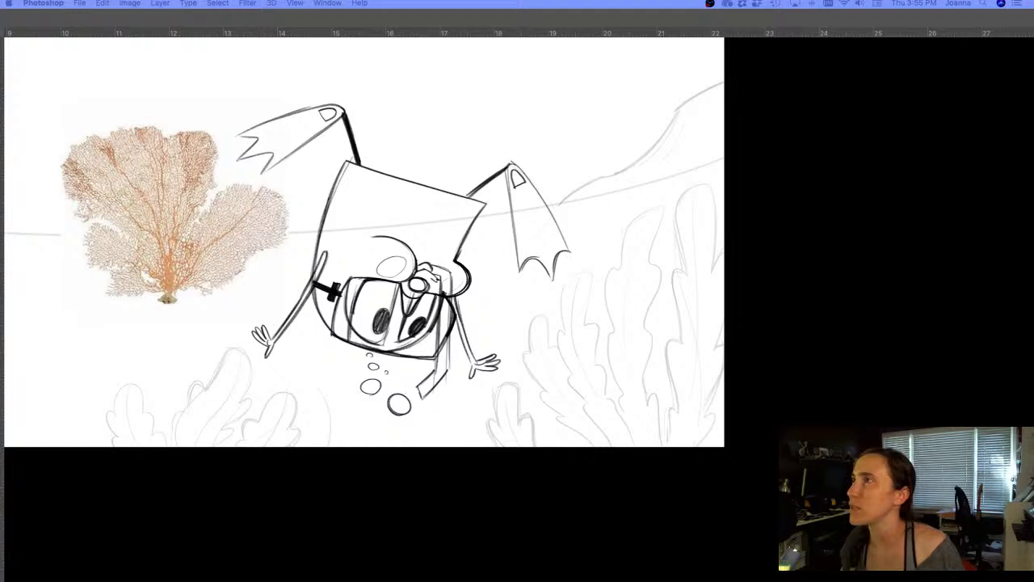
{"action": "key", "text": "Tab"}
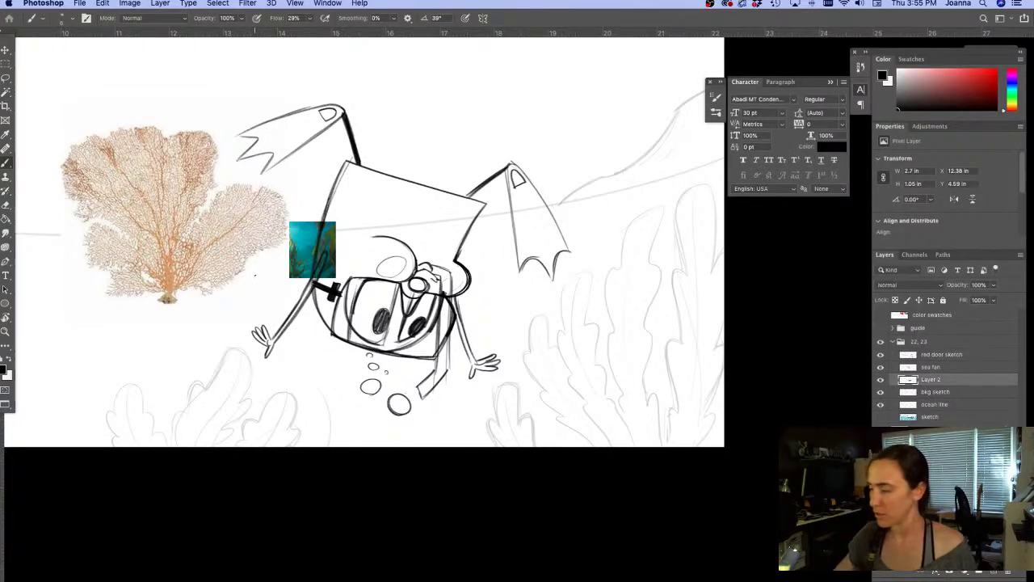
{"action": "key", "text": "super+t"}
{"action": "left_click_drag", "start_coordinate": [311, 251], "coordinate": [565, 98]}
{"action": "left_click_drag", "start_coordinate": [421, 114], "coordinate": [213, 191]}
{"action": "left_click_drag", "start_coordinate": [408, 155], "coordinate": [479, 149]}
{"action": "key", "text": "Return"}
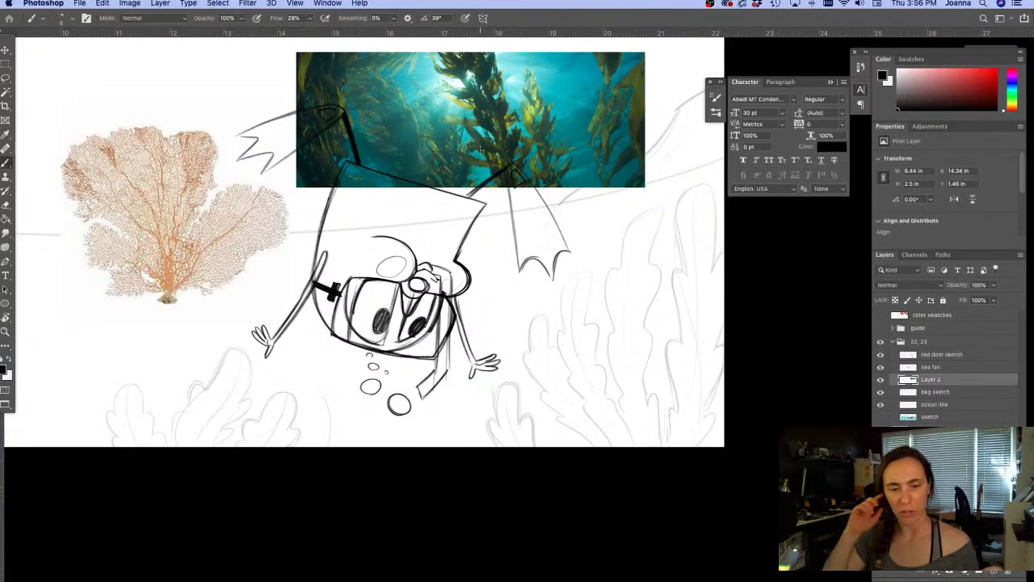
Hide the red door sketch layer and add a new layer directly above bkg sketch
{"action": "left_click", "coordinate": [880, 354]}
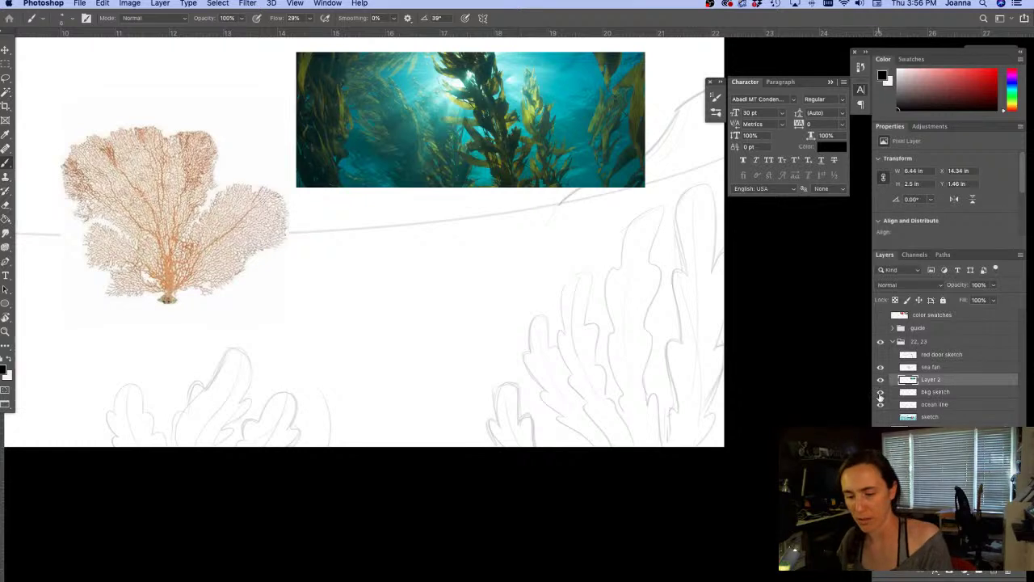
{"action": "left_click", "coordinate": [895, 392]}
{"action": "left_click", "coordinate": [881, 392]}
{"action": "left_click", "coordinate": [880, 391]}
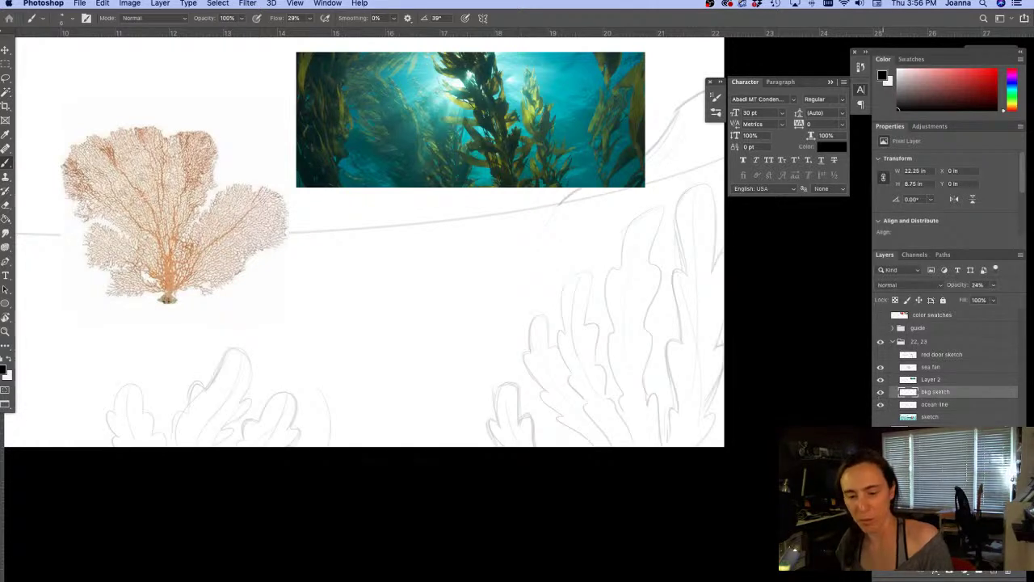
{"action": "left_click", "coordinate": [992, 572]}
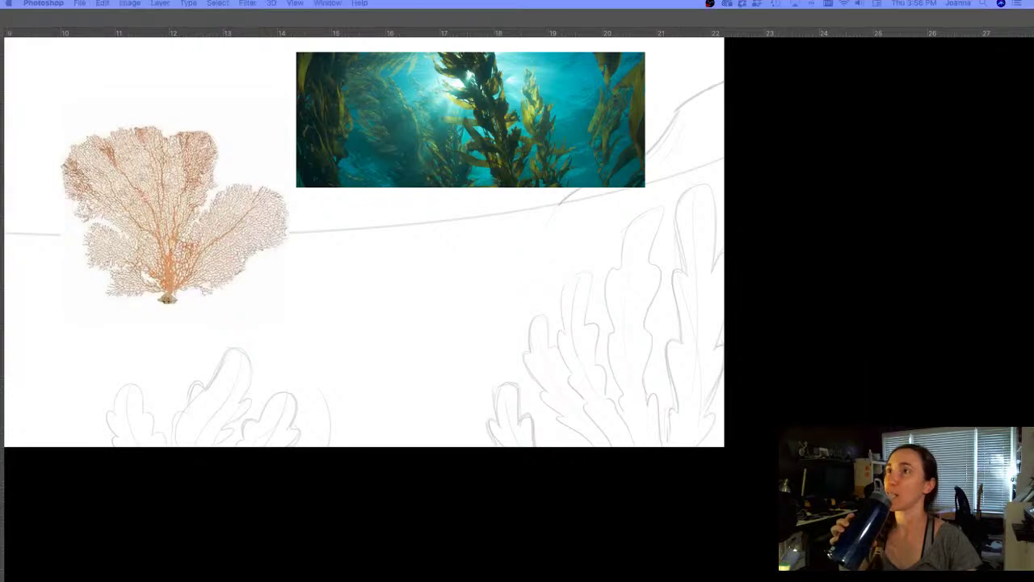
{"action": "key", "text": "Tab"}
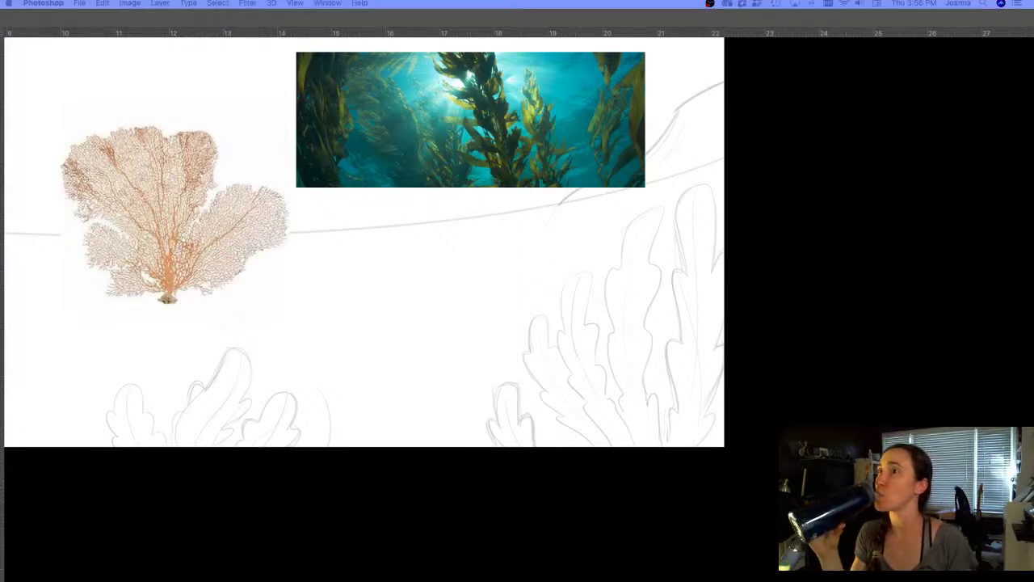
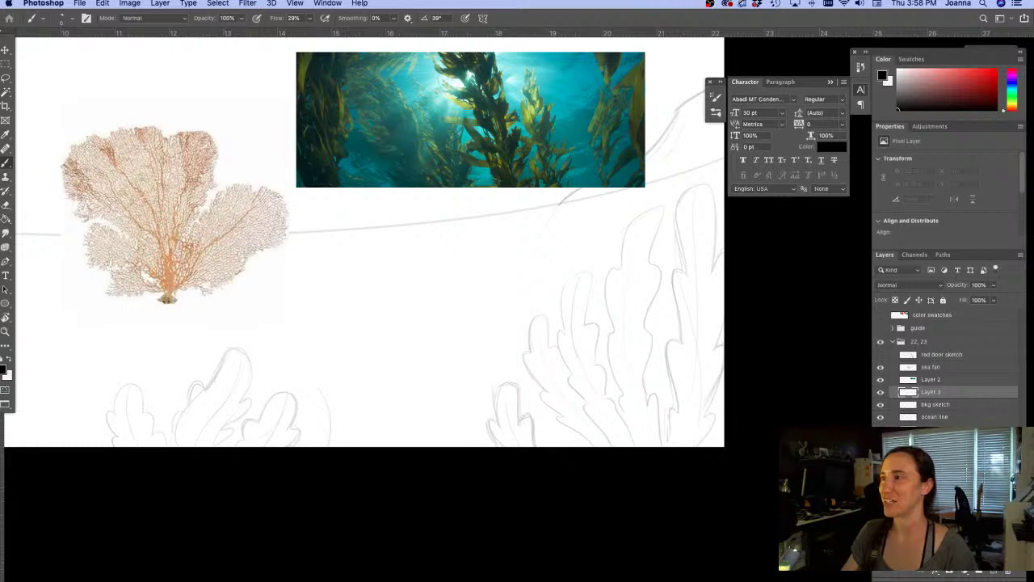
{"action": "key", "text": "Tab"}
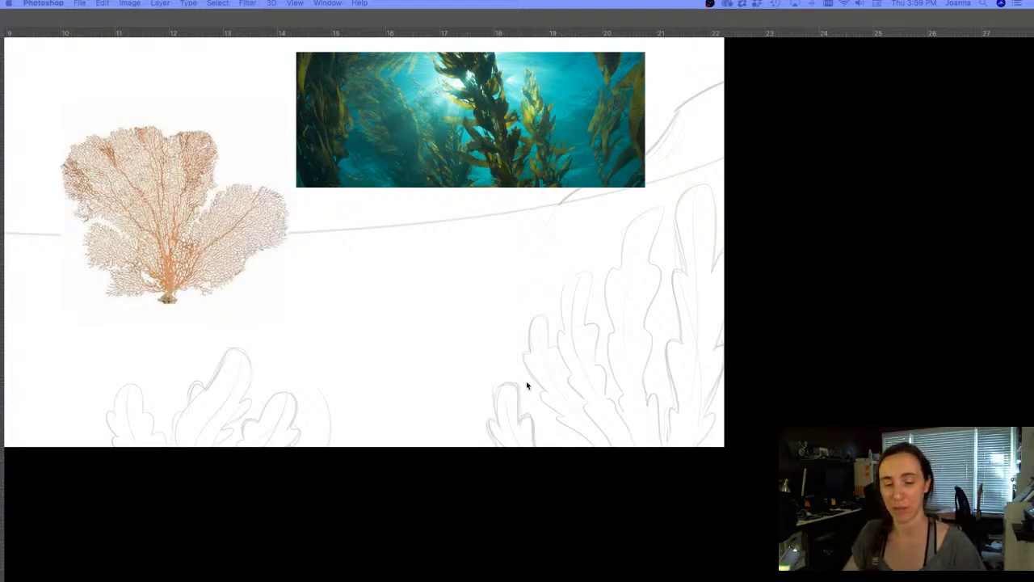
{"action": "key", "text": "Tab"}
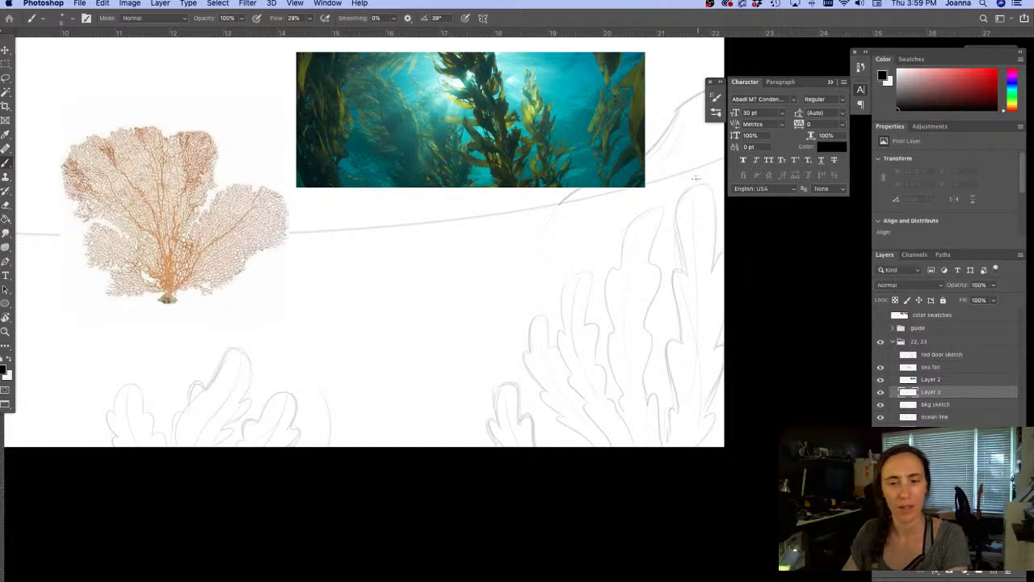
{"action": "mouse_move", "coordinate": [696, 181]}
{"action": "left_mouse_down"}
{"action": "mouse_move", "coordinate": [668, 210]}
{"action": "mouse_move", "coordinate": [697, 177]}
{"action": "mouse_move", "coordinate": [689, 234]}
{"action": "left_mouse_up"}
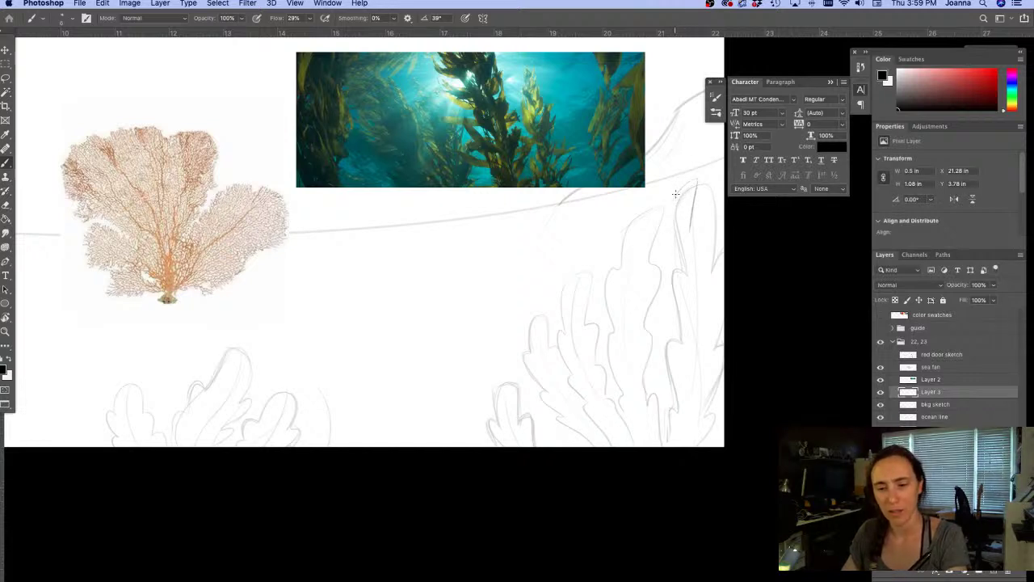
{"action": "key", "text": "ctrl+z"}
{"action": "key", "text": "ctrl+z"}
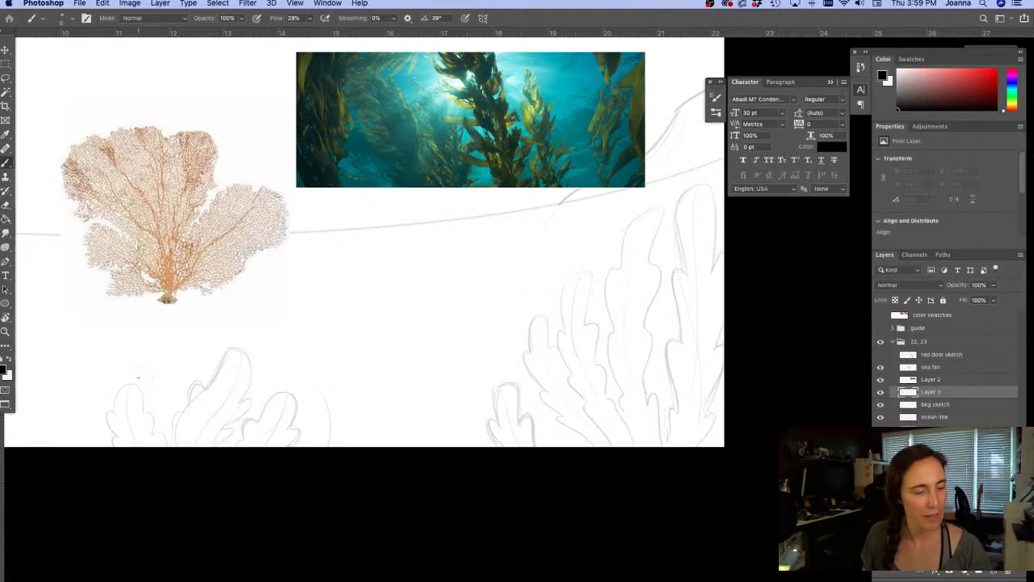
Sketch curved stem lines fanning upward through the low seaweed cluster below the sea fan picture
{"action": "mouse_move", "coordinate": [144, 373]}
{"action": "left_mouse_down"}
{"action": "mouse_move", "coordinate": [133, 414]}
{"action": "mouse_move", "coordinate": [144, 446]}
{"action": "left_mouse_up"}
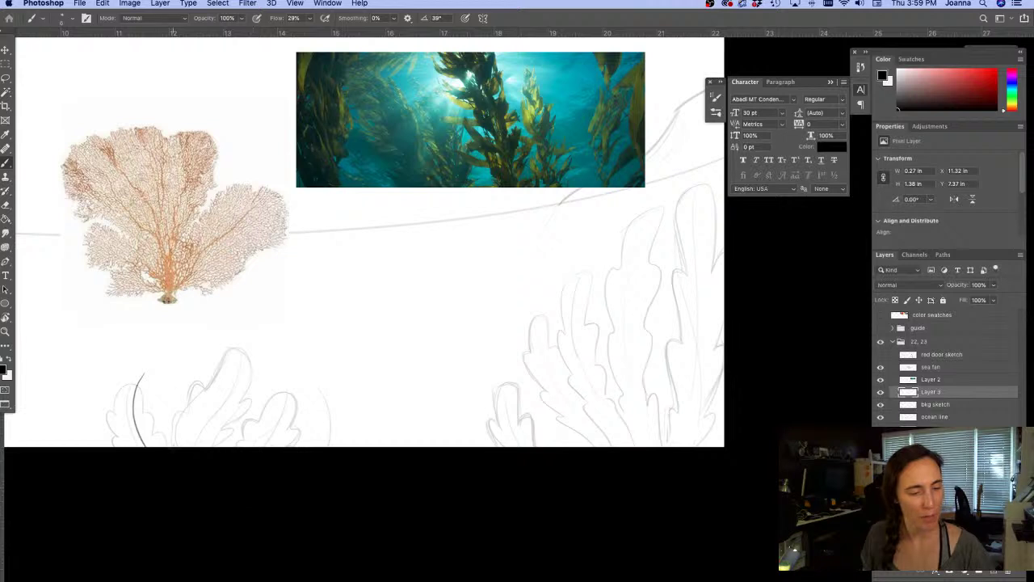
{"action": "left_click_drag", "start_coordinate": [194, 336], "coordinate": [168, 444]}
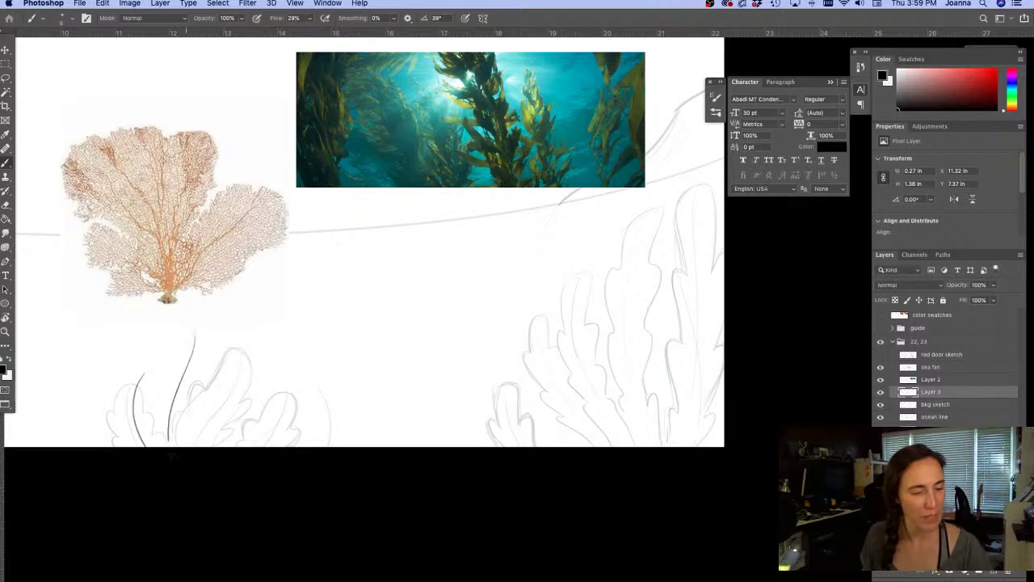
{"action": "mouse_move", "coordinate": [246, 327]}
{"action": "left_mouse_down"}
{"action": "mouse_move", "coordinate": [205, 446]}
{"action": "mouse_move", "coordinate": [295, 415]}
{"action": "left_mouse_up"}
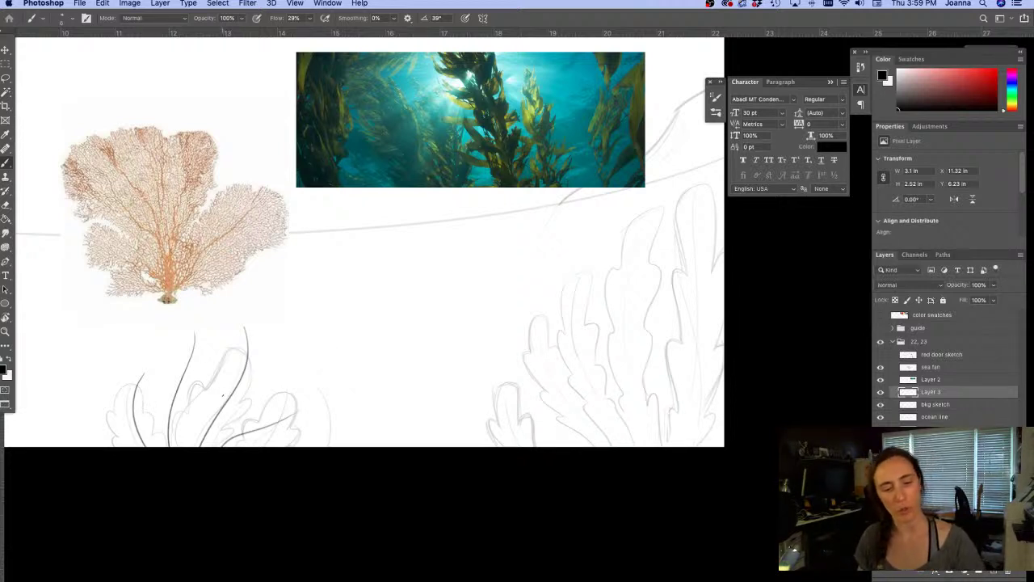
Sketch curved stem lines through each plant of the tall seaweed cluster, from the small outer plant to the tallest by the page edge
{"action": "mouse_move", "coordinate": [505, 394]}
{"action": "left_mouse_down"}
{"action": "mouse_move", "coordinate": [510, 409]}
{"action": "mouse_move", "coordinate": [564, 446]}
{"action": "left_mouse_up"}
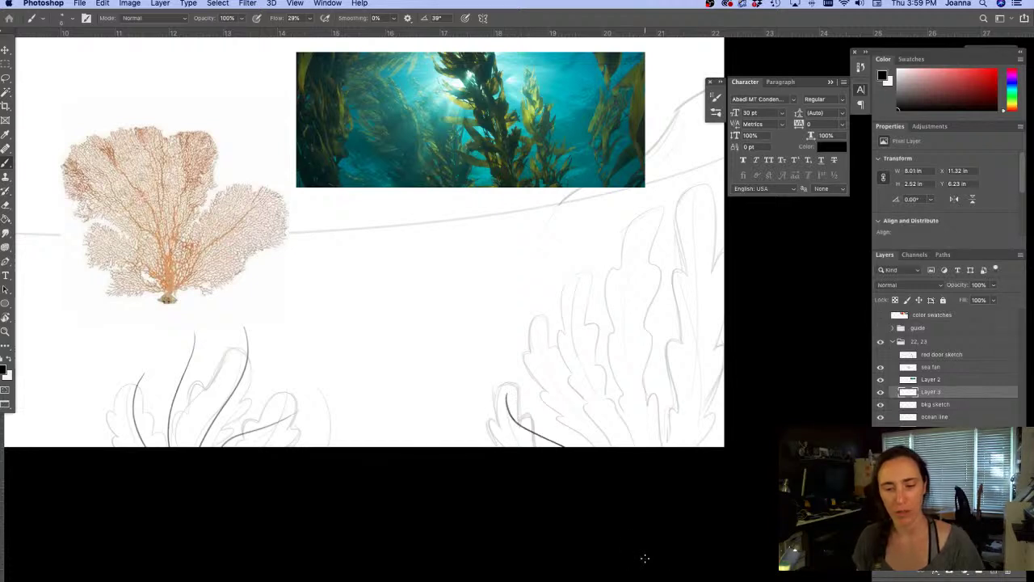
{"action": "key", "text": "super+z"}
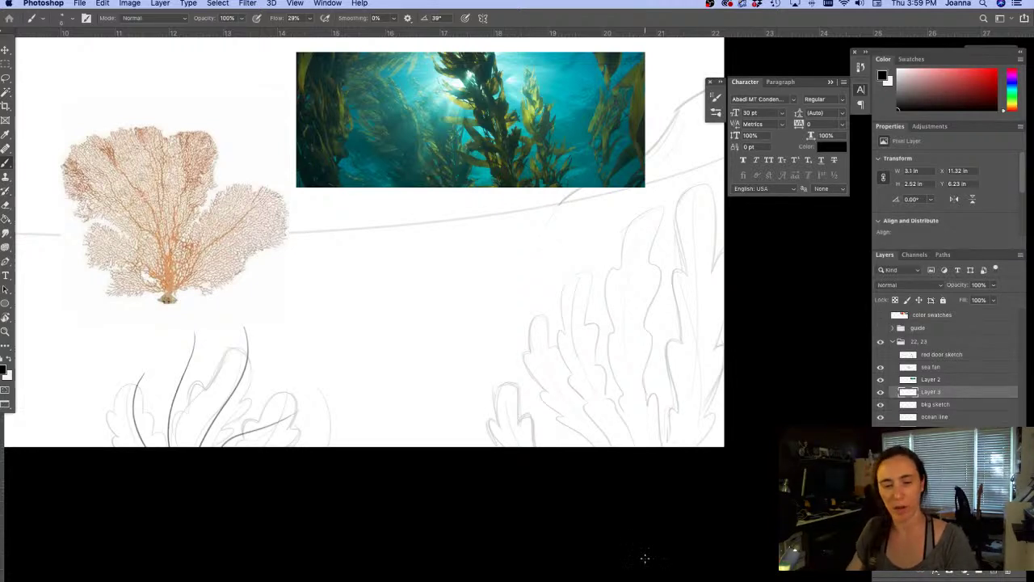
{"action": "mouse_move", "coordinate": [566, 227]}
{"action": "left_mouse_down"}
{"action": "mouse_move", "coordinate": [628, 299]}
{"action": "mouse_move", "coordinate": [661, 446]}
{"action": "left_mouse_up"}
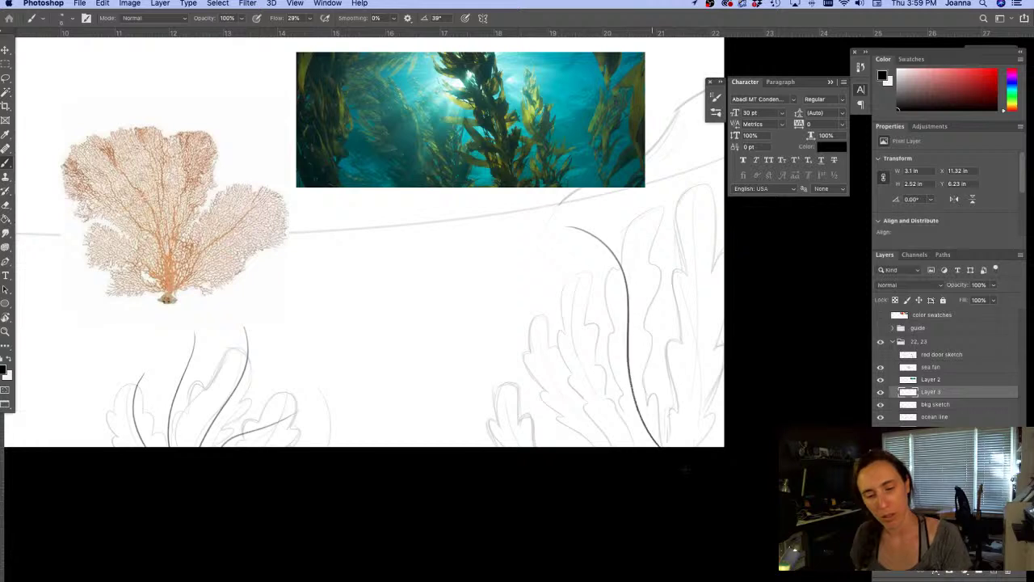
{"action": "mouse_move", "coordinate": [675, 227]}
{"action": "left_mouse_down"}
{"action": "mouse_move", "coordinate": [702, 275]}
{"action": "mouse_move", "coordinate": [685, 446]}
{"action": "left_mouse_up"}
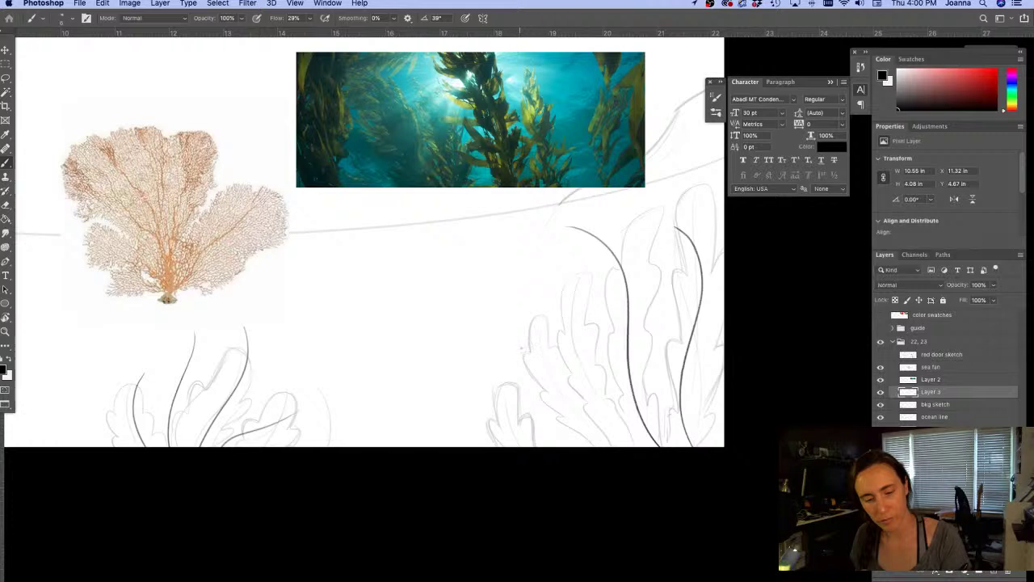
{"action": "mouse_move", "coordinate": [570, 277]}
{"action": "left_mouse_down"}
{"action": "mouse_move", "coordinate": [582, 282]}
{"action": "mouse_move", "coordinate": [594, 386]}
{"action": "mouse_move", "coordinate": [638, 446]}
{"action": "left_mouse_up"}
{"action": "mouse_move", "coordinate": [563, 308]}
{"action": "left_mouse_down"}
{"action": "mouse_move", "coordinate": [560, 395]}
{"action": "mouse_move", "coordinate": [597, 446]}
{"action": "left_mouse_up"}
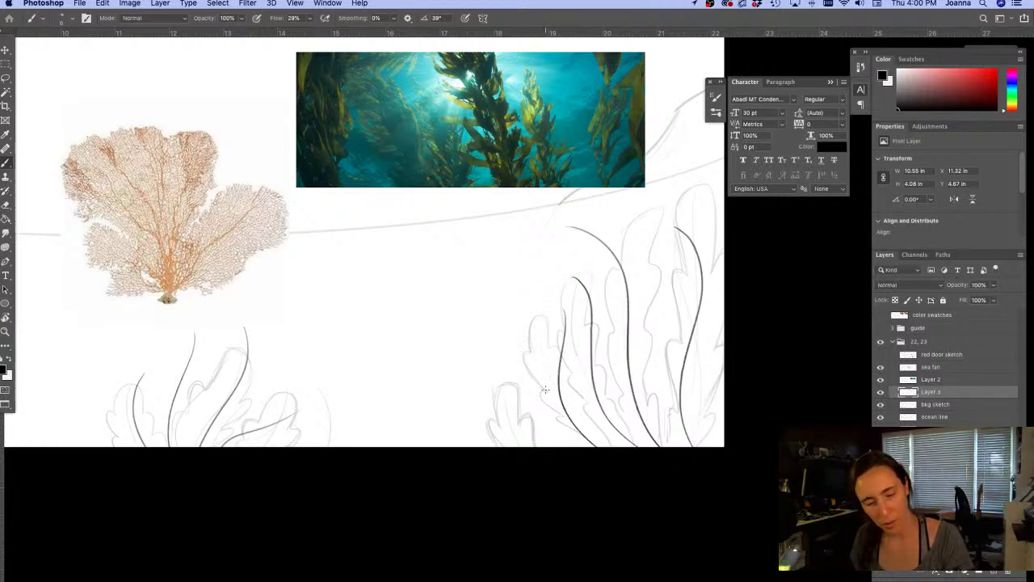
{"action": "left_click_drag", "start_coordinate": [532, 349], "coordinate": [559, 446]}
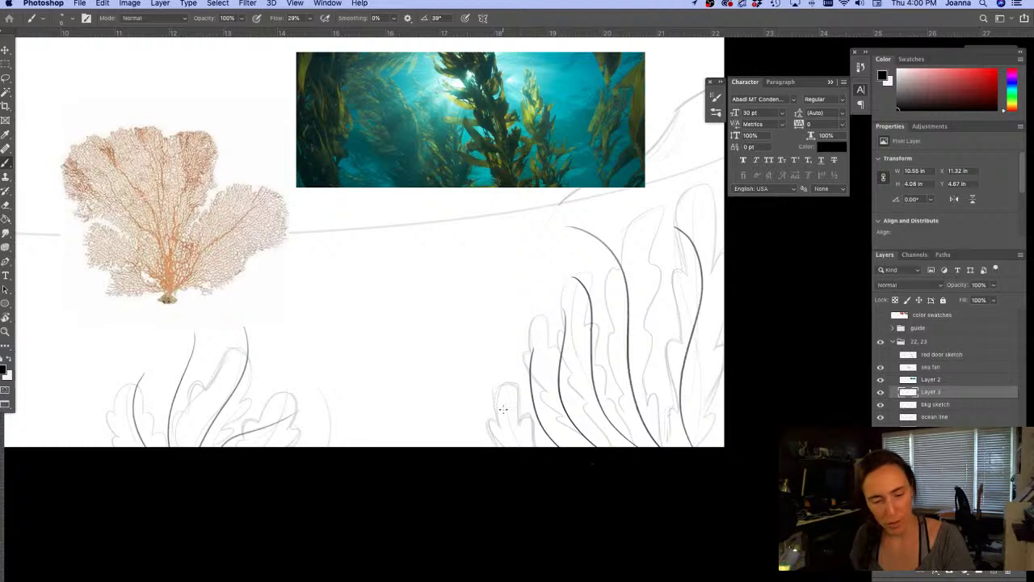
{"action": "left_click_drag", "start_coordinate": [506, 408], "coordinate": [527, 446]}
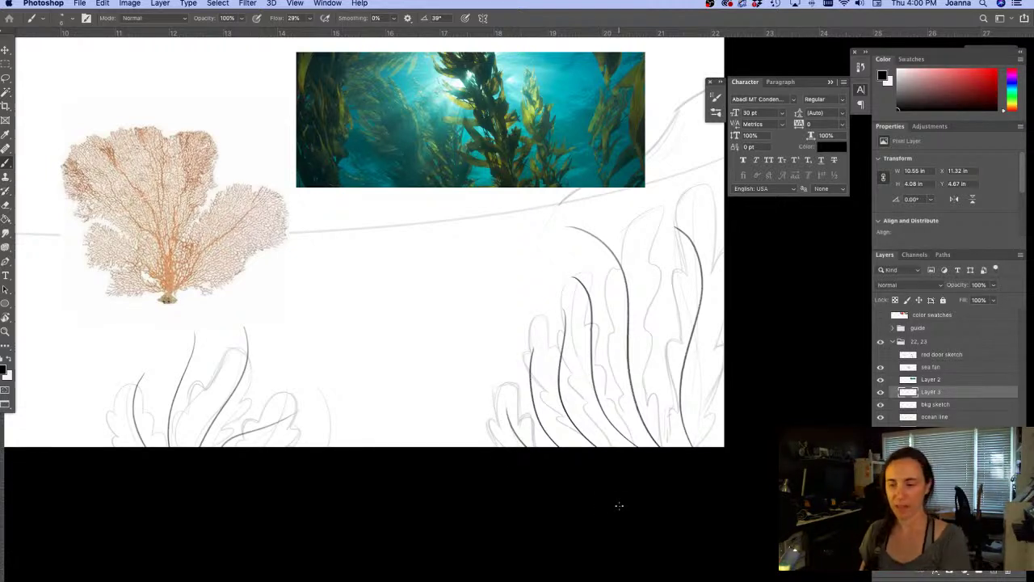
Compare the stems with the bkg sketch layer hidden and shown, and lighten the stem lines with Levels, raising the black output level to about 163
{"action": "left_click", "coordinate": [880, 404]}
{"action": "left_click", "coordinate": [880, 403]}
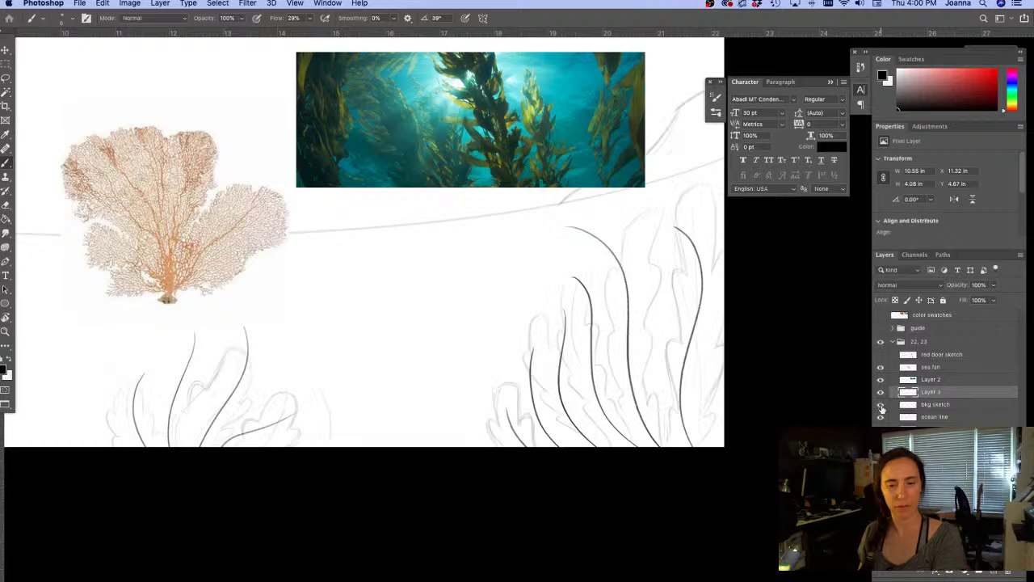
{"action": "key", "text": "super+l"}
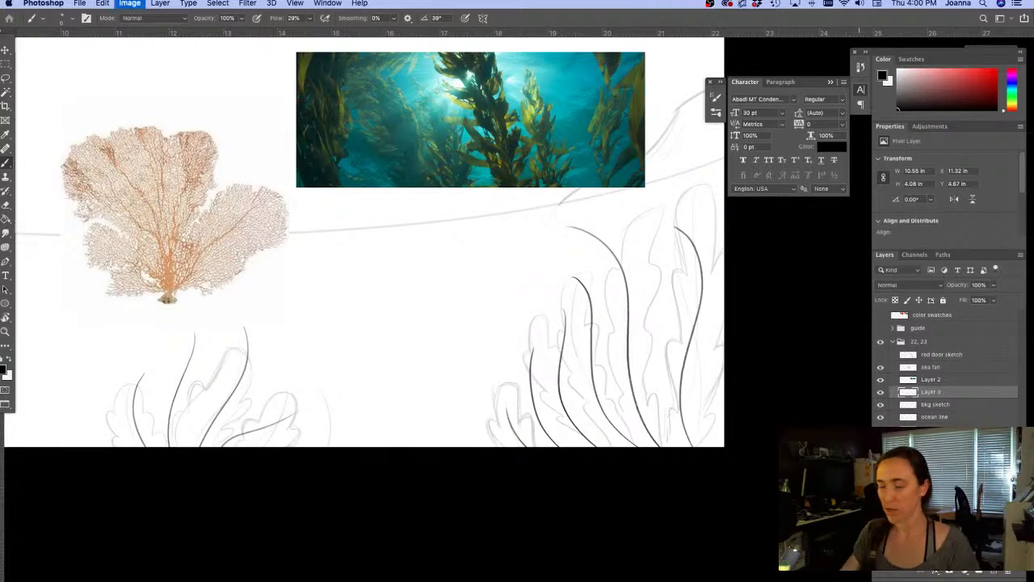
{"action": "mouse_move", "coordinate": [629, 526]}
{"action": "left_mouse_down"}
{"action": "mouse_move", "coordinate": [555, 527]}
{"action": "mouse_move", "coordinate": [638, 529]}
{"action": "left_mouse_up"}
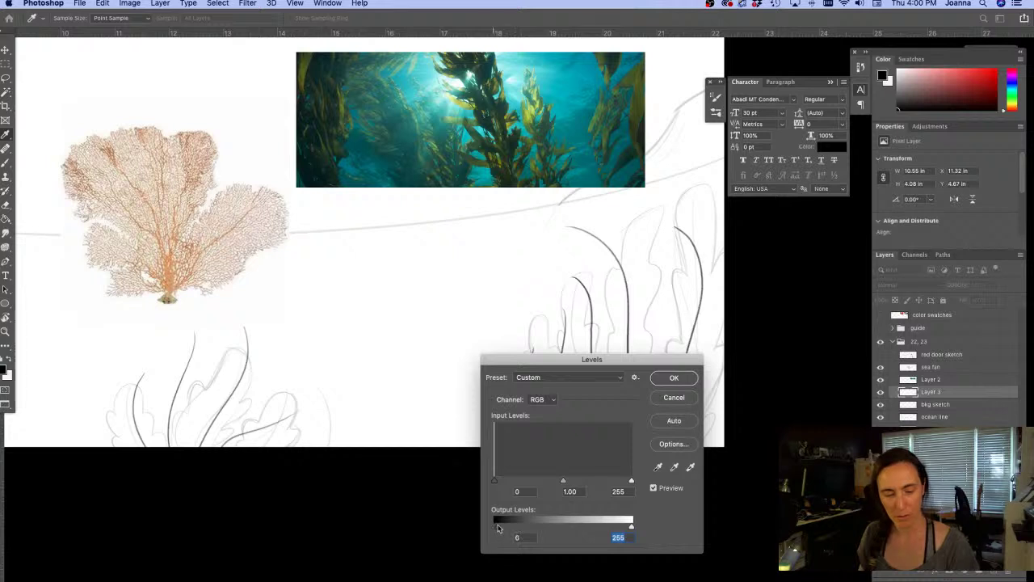
{"action": "mouse_move", "coordinate": [495, 527]}
{"action": "left_mouse_down"}
{"action": "mouse_move", "coordinate": [610, 526]}
{"action": "mouse_move", "coordinate": [598, 529]}
{"action": "left_mouse_up"}
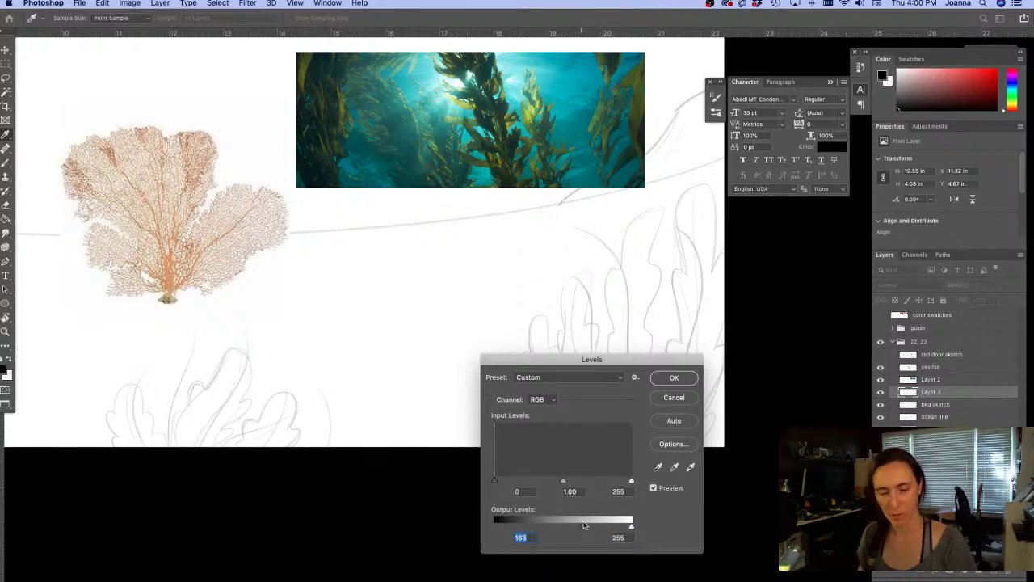
{"action": "left_click", "coordinate": [674, 377]}
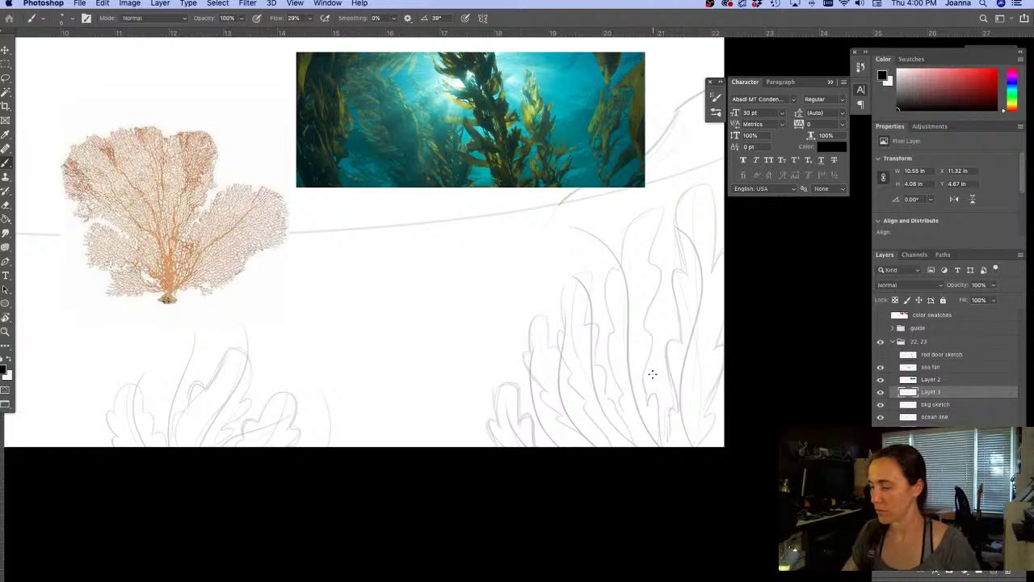
Lower the bkg sketch layer's opacity to 8%, select Layer 3 and check its stem lines by toggling its visibility
{"action": "left_click", "coordinate": [935, 404]}
{"action": "left_click", "coordinate": [993, 285]}
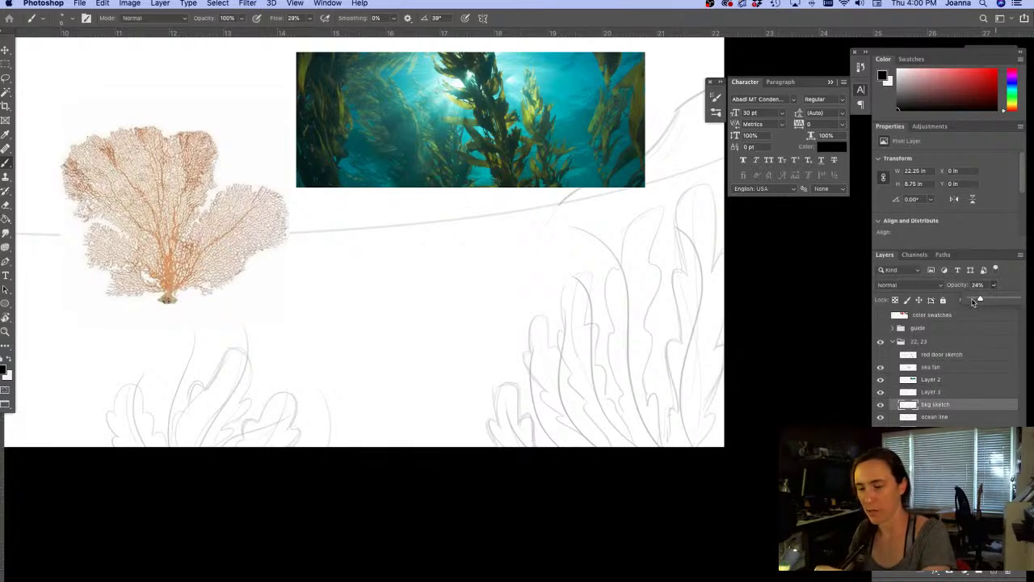
{"action": "left_click", "coordinate": [973, 301]}
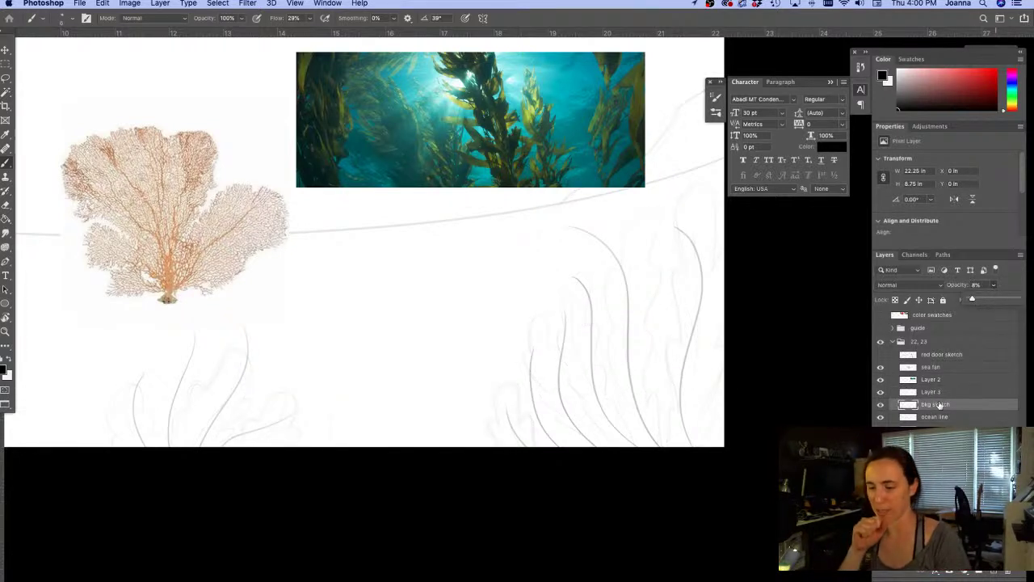
{"action": "left_click", "coordinate": [925, 394]}
{"action": "left_click", "coordinate": [881, 393]}
{"action": "left_click", "coordinate": [881, 393]}
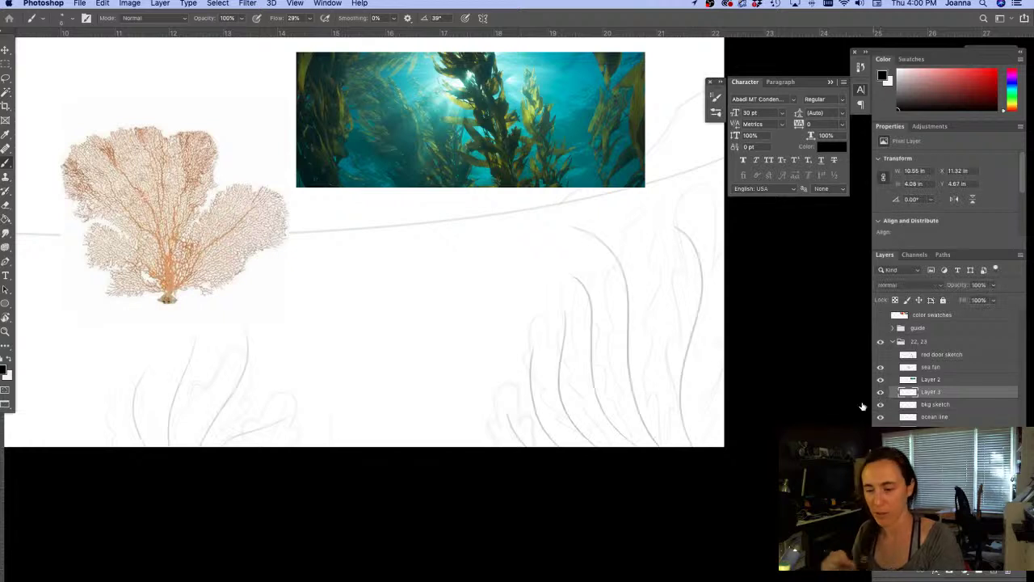
Erase the bent tip of the second tall stem and sketch long rounded fronds along the upper part of the stem nearest the page edge
{"action": "key", "text": "e"}
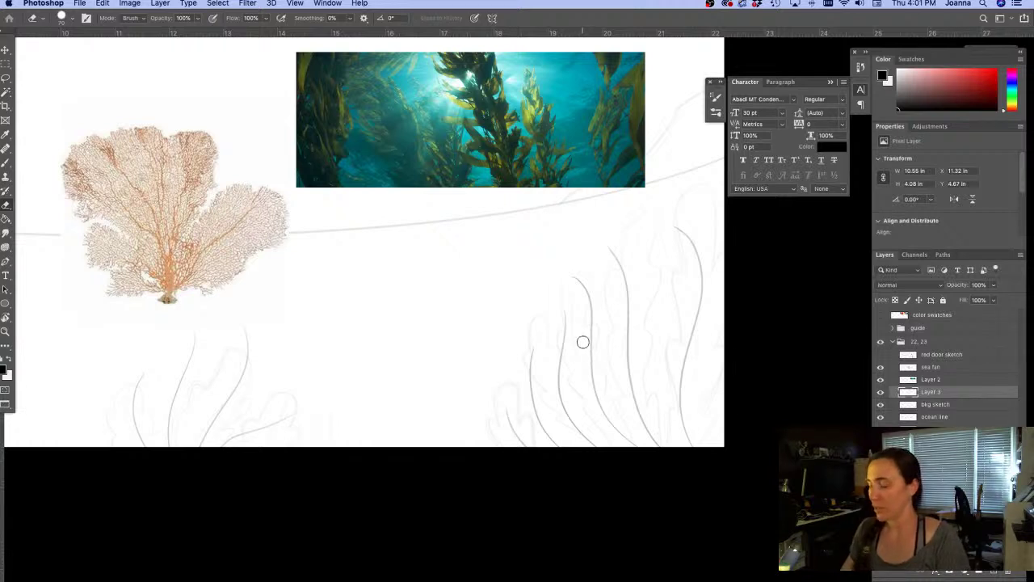
{"action": "key", "text": "b"}
{"action": "mouse_move", "coordinate": [691, 224]}
{"action": "left_mouse_down"}
{"action": "mouse_move", "coordinate": [659, 219]}
{"action": "mouse_move", "coordinate": [668, 210]}
{"action": "mouse_move", "coordinate": [656, 227]}
{"action": "mouse_move", "coordinate": [686, 273]}
{"action": "left_mouse_up"}
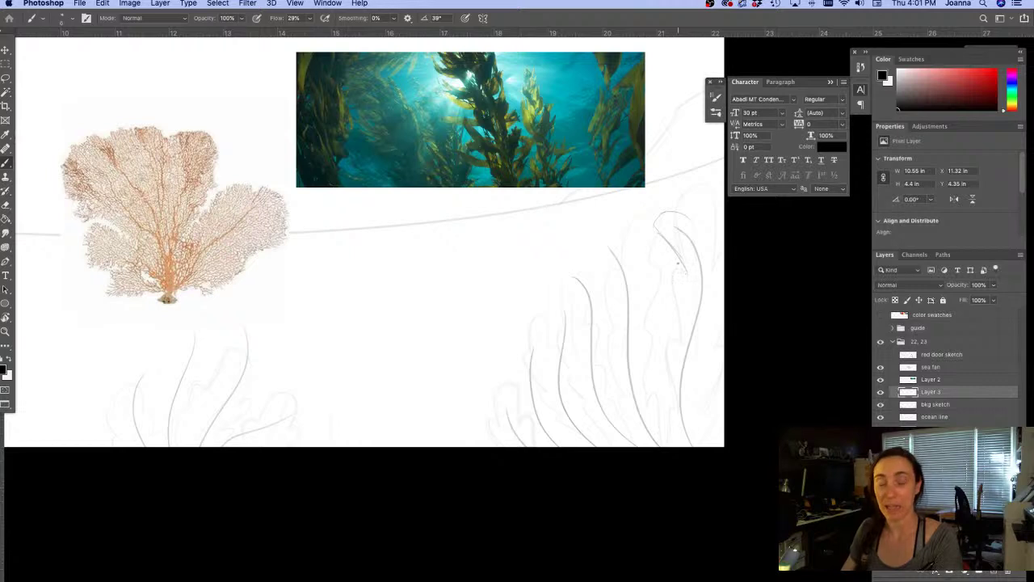
{"action": "mouse_move", "coordinate": [670, 214]}
{"action": "left_mouse_down"}
{"action": "mouse_move", "coordinate": [701, 241]}
{"action": "mouse_move", "coordinate": [713, 273]}
{"action": "left_mouse_up"}
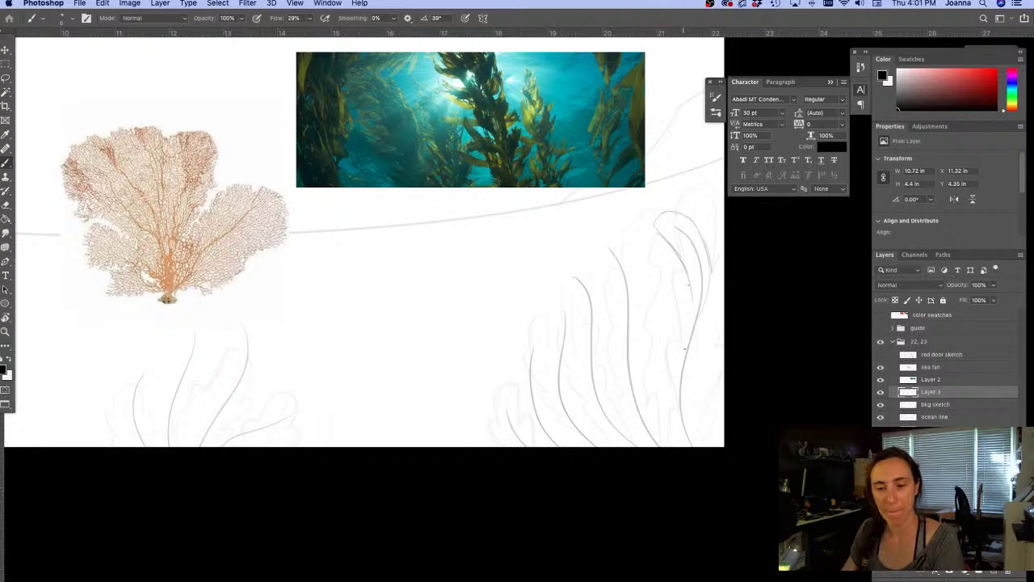
{"action": "mouse_move", "coordinate": [684, 281]}
{"action": "left_mouse_down"}
{"action": "mouse_move", "coordinate": [669, 268]}
{"action": "mouse_move", "coordinate": [678, 355]}
{"action": "left_mouse_up"}
{"action": "left_click_drag", "start_coordinate": [684, 304], "coordinate": [684, 352]}
{"action": "left_click_drag", "start_coordinate": [697, 280], "coordinate": [693, 331]}
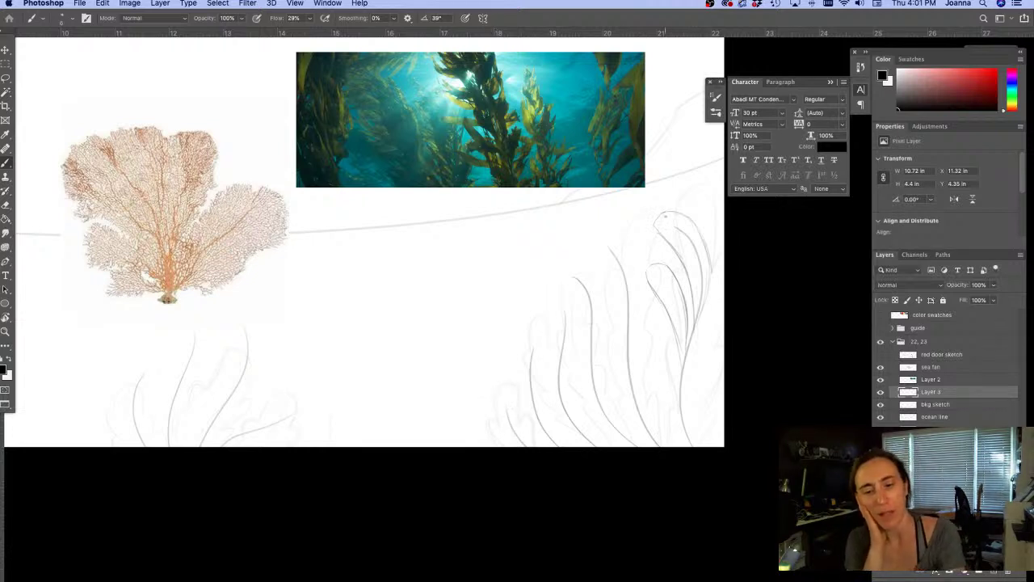
Try a longer, pointed tip on the uppermost frond of the stem nearest the page edge, and undo those strokes
{"action": "mouse_move", "coordinate": [685, 215]}
{"action": "left_mouse_down"}
{"action": "mouse_move", "coordinate": [645, 208]}
{"action": "mouse_move", "coordinate": [670, 247]}
{"action": "left_mouse_up"}
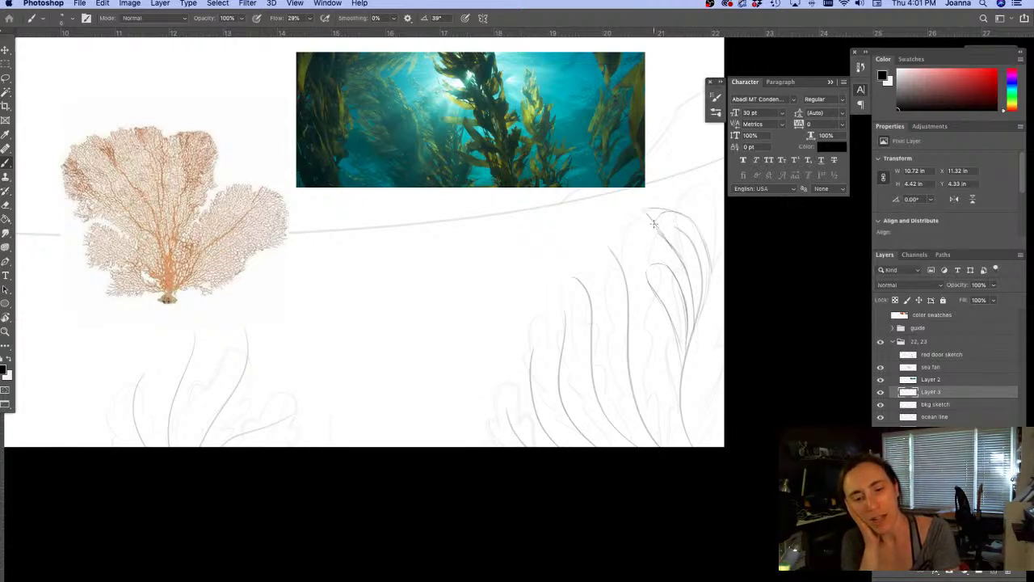
{"action": "left_click_drag", "start_coordinate": [646, 211], "coordinate": [675, 253]}
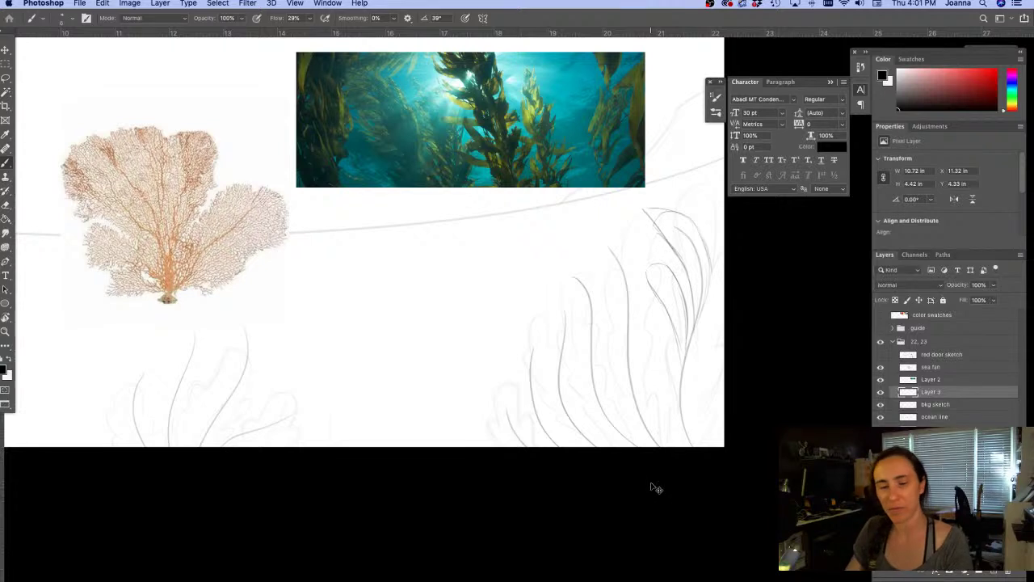
{"action": "key", "text": "super+z"}
{"action": "key", "text": "super+z"}
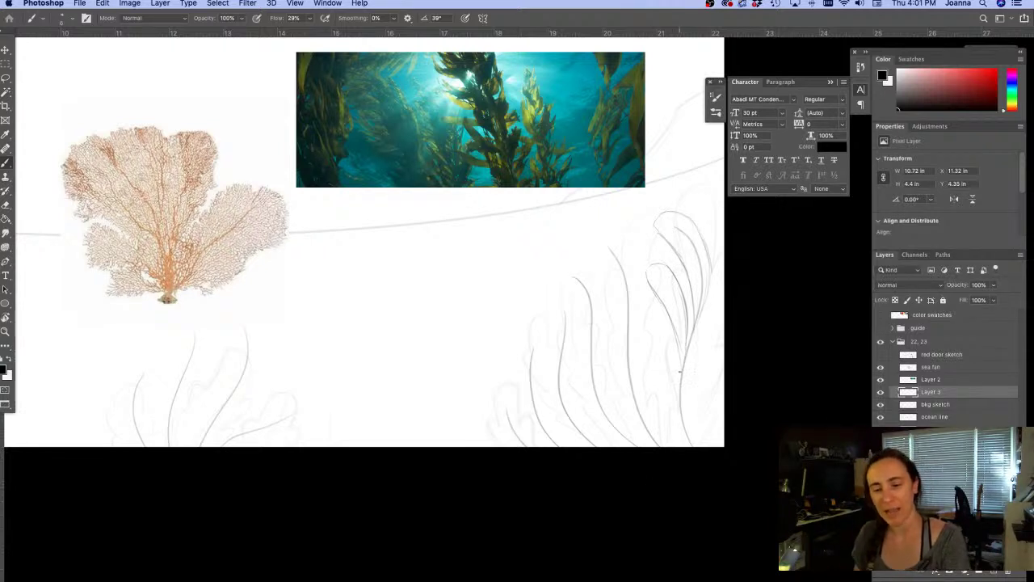
Add fronds branching toward the page edge from the outermost stem, and outline rounded fronds along the second tall stem
{"action": "left_click_drag", "start_coordinate": [679, 379], "coordinate": [711, 316]}
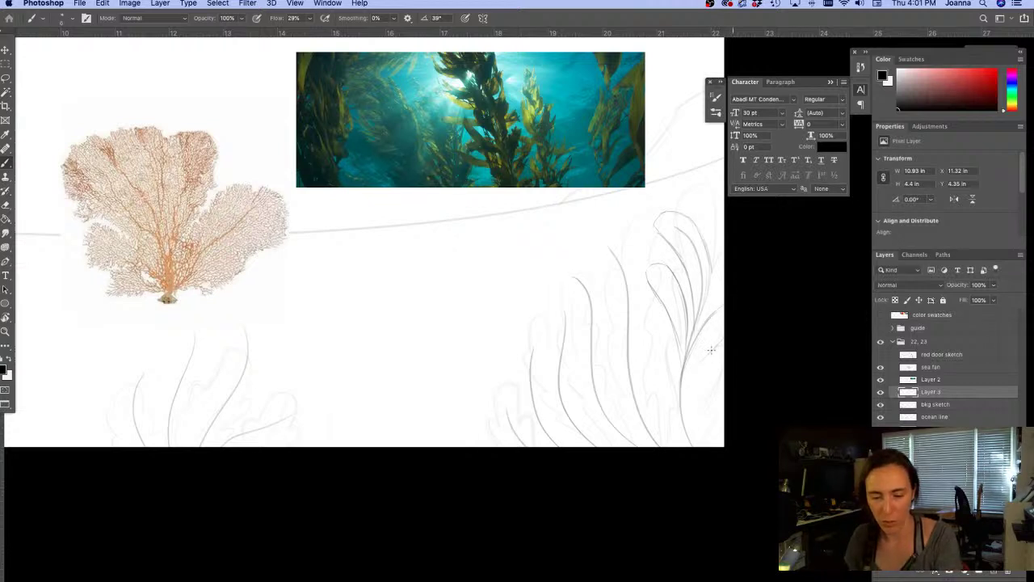
{"action": "left_click_drag", "start_coordinate": [684, 386], "coordinate": [721, 341]}
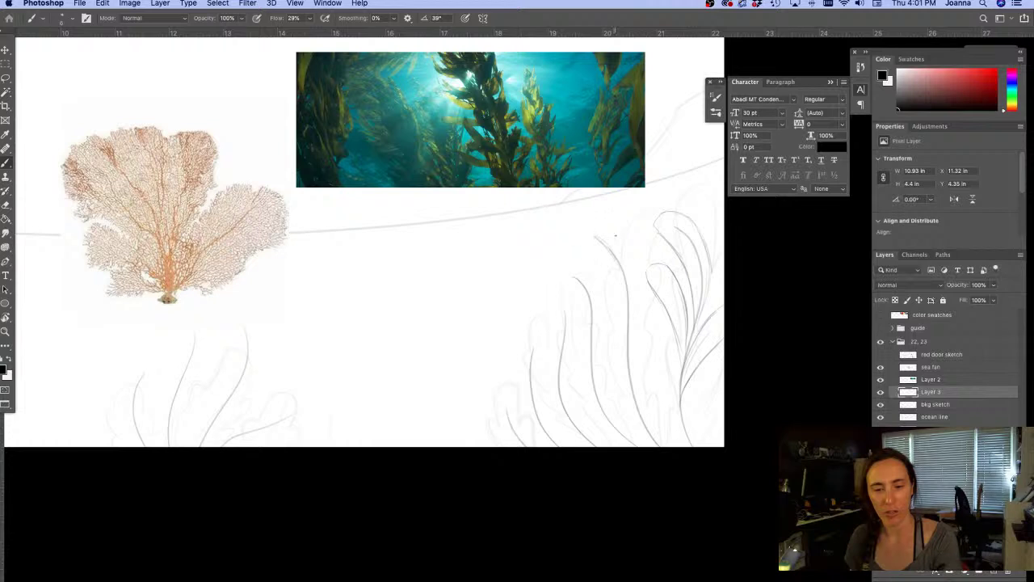
{"action": "mouse_move", "coordinate": [581, 241]}
{"action": "left_mouse_down"}
{"action": "mouse_move", "coordinate": [618, 292]}
{"action": "mouse_move", "coordinate": [627, 327]}
{"action": "left_mouse_up"}
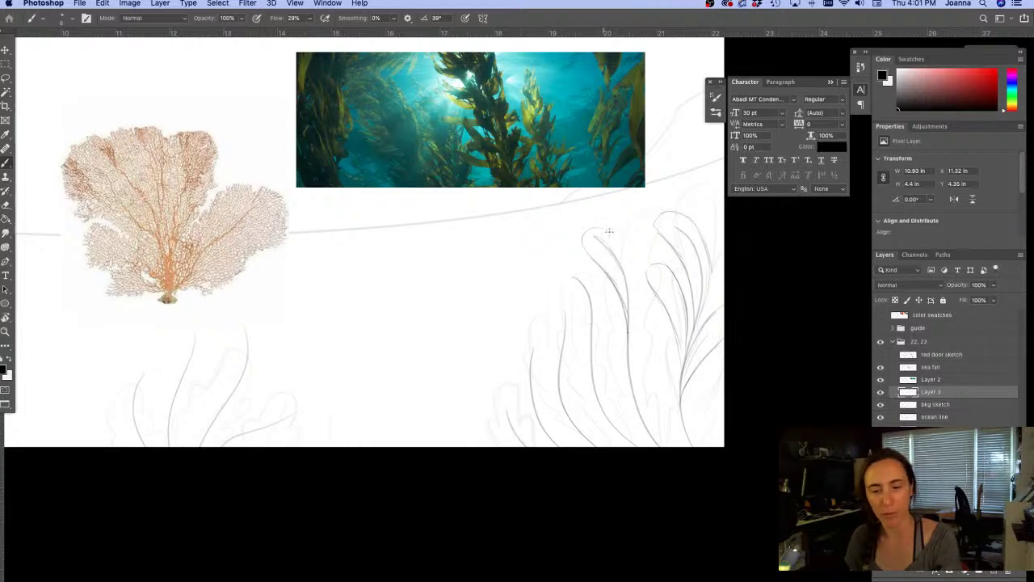
{"action": "left_click_drag", "start_coordinate": [609, 231], "coordinate": [634, 318]}
{"action": "mouse_move", "coordinate": [631, 273]}
{"action": "left_mouse_down"}
{"action": "mouse_move", "coordinate": [629, 388]}
{"action": "mouse_move", "coordinate": [653, 307]}
{"action": "mouse_move", "coordinate": [665, 323]}
{"action": "mouse_move", "coordinate": [636, 329]}
{"action": "mouse_move", "coordinate": [663, 317]}
{"action": "mouse_move", "coordinate": [648, 322]}
{"action": "mouse_move", "coordinate": [640, 374]}
{"action": "left_mouse_up"}
{"action": "mouse_move", "coordinate": [660, 329]}
{"action": "left_mouse_down"}
{"action": "mouse_move", "coordinate": [636, 382]}
{"action": "mouse_move", "coordinate": [640, 362]}
{"action": "mouse_move", "coordinate": [637, 402]}
{"action": "left_mouse_up"}
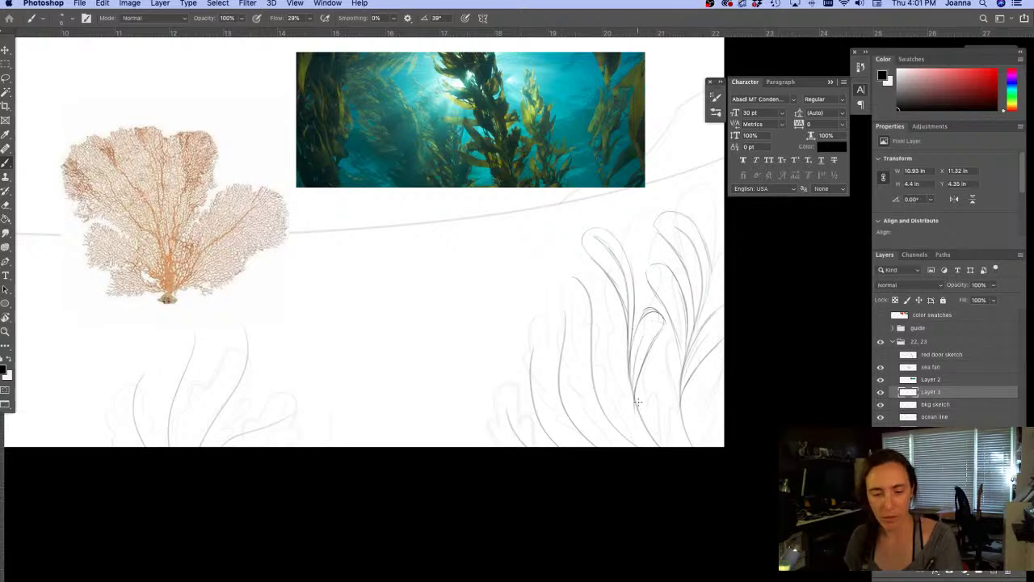
{"action": "left_click_drag", "start_coordinate": [634, 337], "coordinate": [664, 323]}
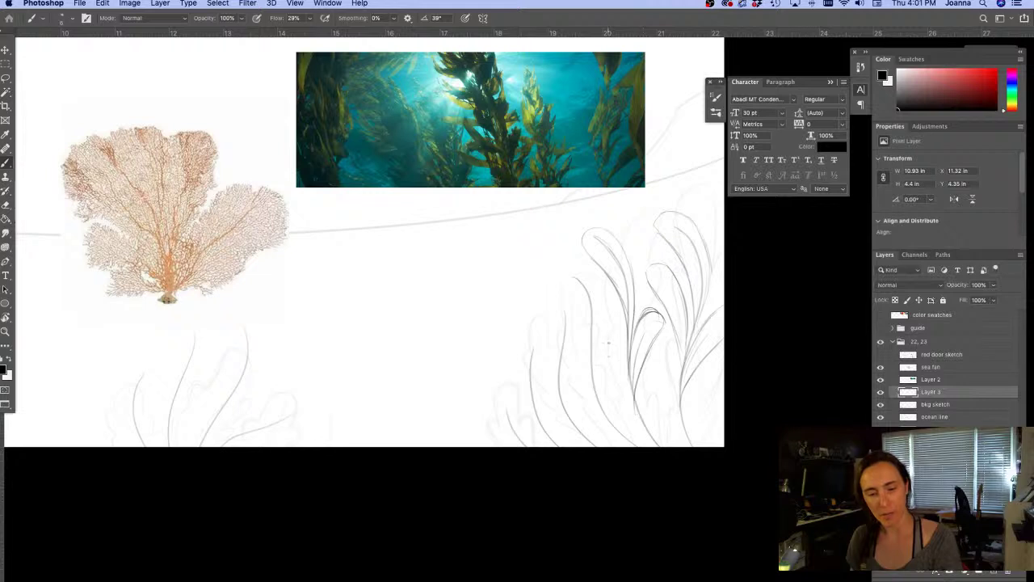
{"action": "mouse_move", "coordinate": [605, 347]}
{"action": "left_mouse_down"}
{"action": "mouse_move", "coordinate": [606, 384]}
{"action": "mouse_move", "coordinate": [632, 420]}
{"action": "left_mouse_up"}
{"action": "mouse_move", "coordinate": [622, 350]}
{"action": "left_mouse_down"}
{"action": "mouse_move", "coordinate": [645, 425]}
{"action": "mouse_move", "coordinate": [616, 381]}
{"action": "mouse_move", "coordinate": [643, 422]}
{"action": "mouse_move", "coordinate": [619, 405]}
{"action": "mouse_move", "coordinate": [644, 424]}
{"action": "left_mouse_up"}
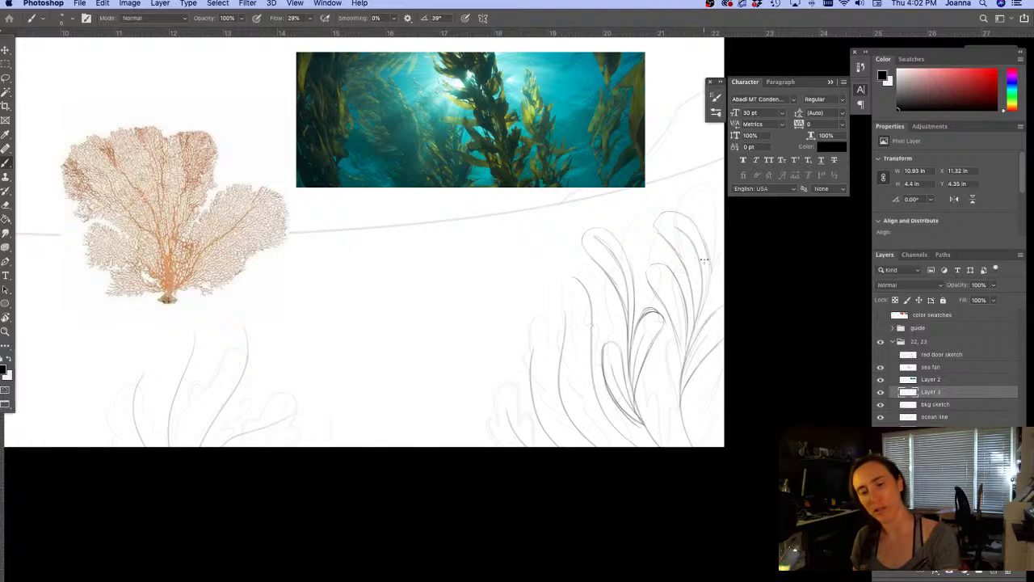
Darken the stem and frond outlines of the kelp plant nearest the page edge
{"action": "mouse_move", "coordinate": [706, 247]}
{"action": "left_mouse_down"}
{"action": "mouse_move", "coordinate": [703, 311]}
{"action": "mouse_move", "coordinate": [681, 376]}
{"action": "mouse_move", "coordinate": [684, 423]}
{"action": "left_mouse_up"}
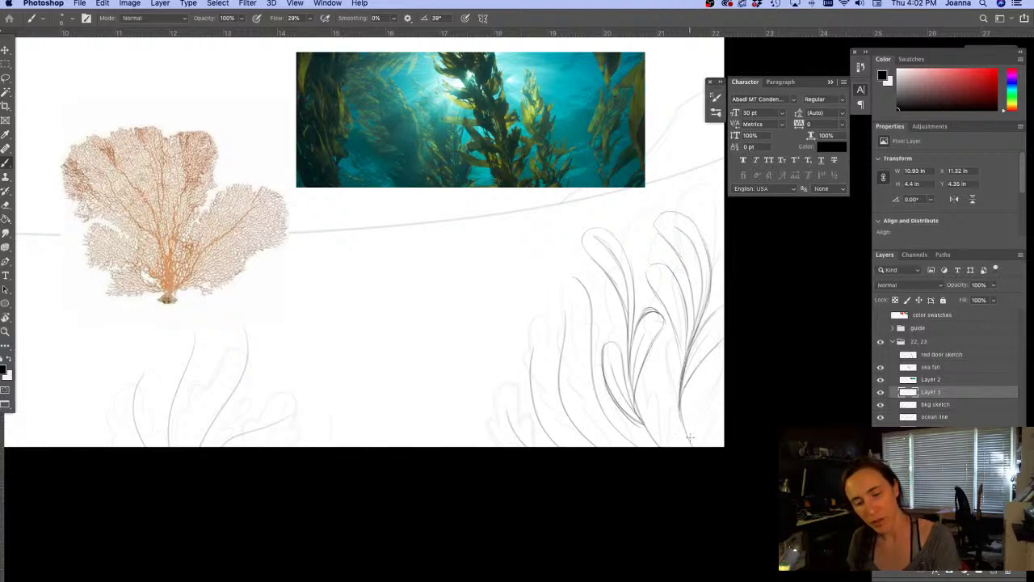
{"action": "mouse_move", "coordinate": [683, 356]}
{"action": "left_mouse_down"}
{"action": "mouse_move", "coordinate": [686, 302]}
{"action": "mouse_move", "coordinate": [654, 263]}
{"action": "mouse_move", "coordinate": [671, 273]}
{"action": "mouse_move", "coordinate": [680, 341]}
{"action": "left_mouse_up"}
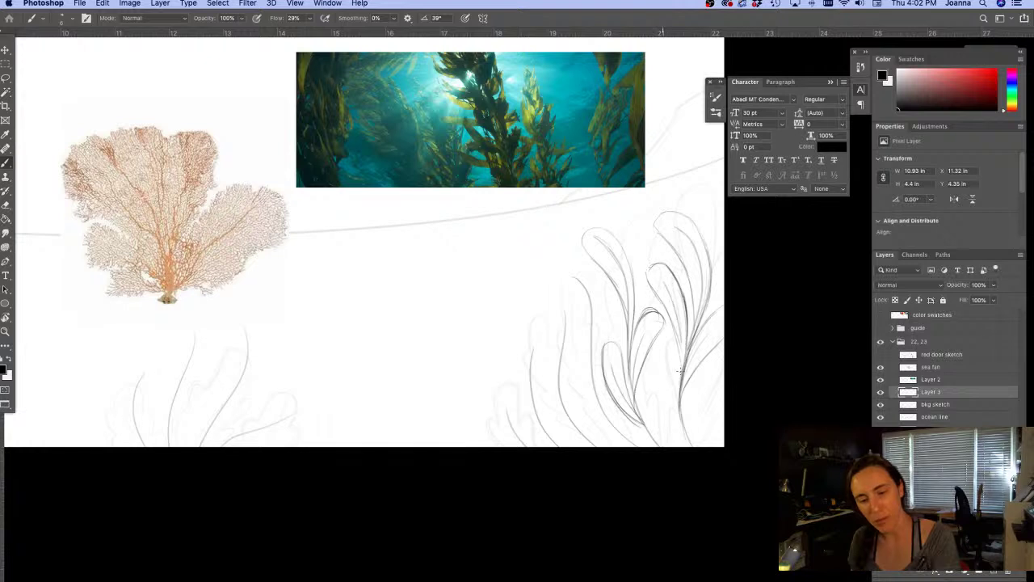
{"action": "left_click_drag", "start_coordinate": [650, 268], "coordinate": [679, 411]}
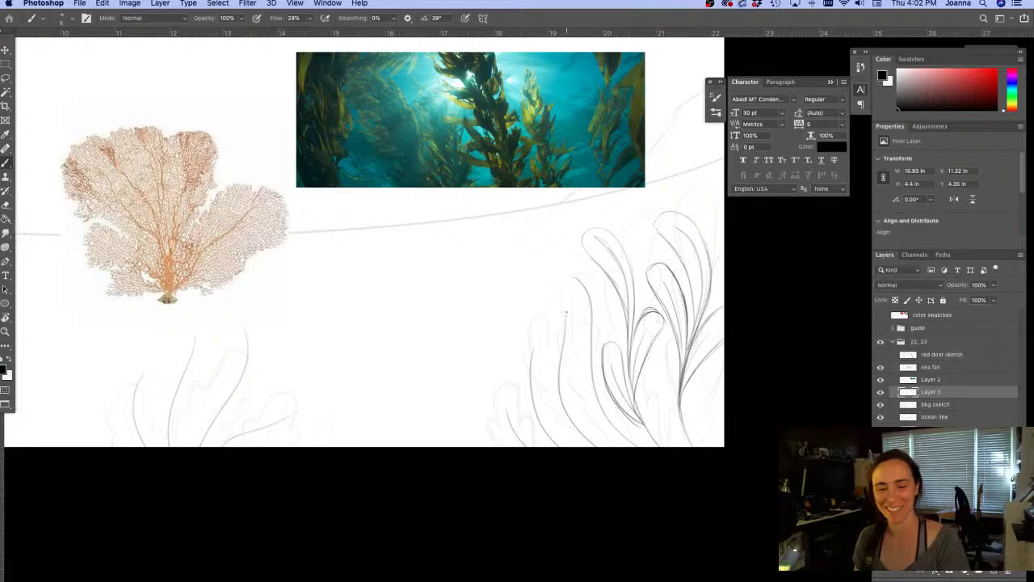
Outline a rounded frond at the tip of the third stem from the page edge and darken the stem down to the page bottom
{"action": "left_click_drag", "start_coordinate": [567, 278], "coordinate": [586, 337]}
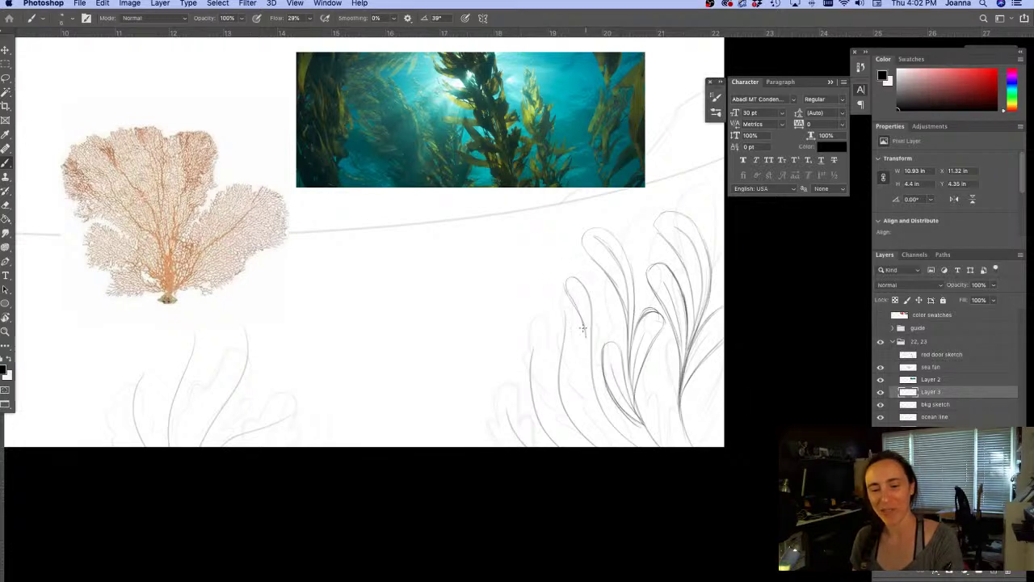
{"action": "left_click_drag", "start_coordinate": [593, 296], "coordinate": [566, 274]}
{"action": "mouse_move", "coordinate": [597, 314]}
{"action": "left_mouse_down"}
{"action": "mouse_move", "coordinate": [585, 281]}
{"action": "mouse_move", "coordinate": [591, 367]}
{"action": "left_mouse_up"}
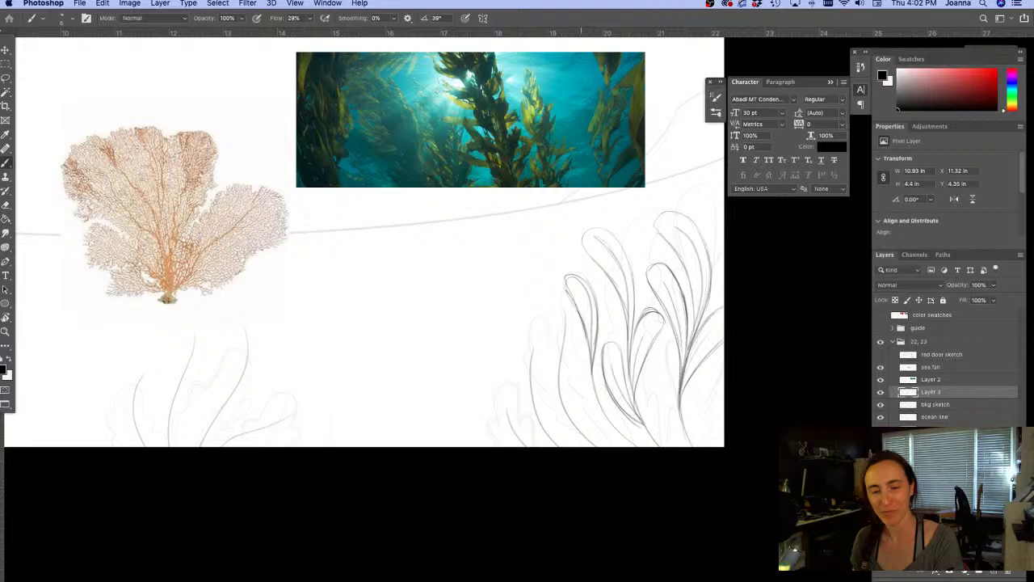
{"action": "mouse_move", "coordinate": [565, 276]}
{"action": "left_mouse_down"}
{"action": "mouse_move", "coordinate": [596, 361]}
{"action": "mouse_move", "coordinate": [600, 405]}
{"action": "left_mouse_up"}
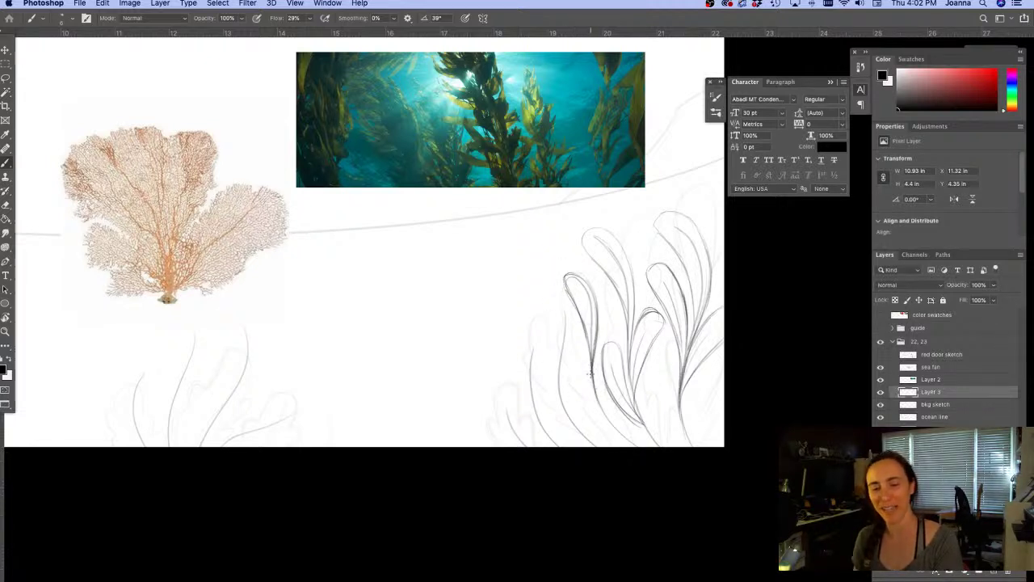
{"action": "left_click_drag", "start_coordinate": [593, 351], "coordinate": [594, 362]}
{"action": "mouse_move", "coordinate": [602, 411]}
{"action": "left_mouse_down"}
{"action": "mouse_move", "coordinate": [590, 365]}
{"action": "mouse_move", "coordinate": [614, 428]}
{"action": "mouse_move", "coordinate": [633, 446]}
{"action": "left_mouse_up"}
Darken the second tall stem and the outlines of its rounded upper and lower fronds
{"action": "left_click_drag", "start_coordinate": [584, 239], "coordinate": [628, 379]}
{"action": "left_click_drag", "start_coordinate": [632, 273], "coordinate": [630, 356]}
{"action": "mouse_move", "coordinate": [630, 312]}
{"action": "left_mouse_down"}
{"action": "mouse_move", "coordinate": [632, 409]}
{"action": "mouse_move", "coordinate": [631, 391]}
{"action": "left_mouse_up"}
{"action": "mouse_move", "coordinate": [618, 236]}
{"action": "left_mouse_down"}
{"action": "mouse_move", "coordinate": [585, 241]}
{"action": "mouse_move", "coordinate": [620, 329]}
{"action": "left_mouse_up"}
{"action": "key", "text": "e"}
{"action": "key", "text": "b"}
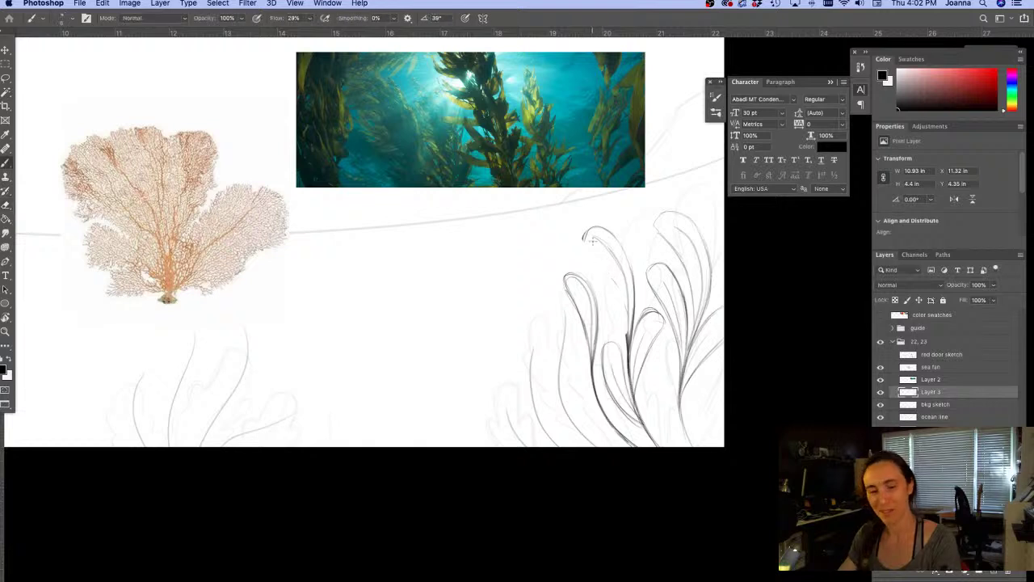
{"action": "mouse_move", "coordinate": [593, 241]}
{"action": "left_mouse_down"}
{"action": "mouse_move", "coordinate": [588, 261]}
{"action": "mouse_move", "coordinate": [624, 321]}
{"action": "left_mouse_up"}
{"action": "mouse_move", "coordinate": [603, 279]}
{"action": "left_mouse_down"}
{"action": "mouse_move", "coordinate": [628, 347]}
{"action": "mouse_move", "coordinate": [651, 311]}
{"action": "mouse_move", "coordinate": [635, 386]}
{"action": "mouse_move", "coordinate": [644, 405]}
{"action": "left_mouse_up"}
{"action": "mouse_move", "coordinate": [629, 368]}
{"action": "left_mouse_down"}
{"action": "mouse_move", "coordinate": [641, 314]}
{"action": "mouse_move", "coordinate": [634, 383]}
{"action": "mouse_move", "coordinate": [619, 348]}
{"action": "mouse_move", "coordinate": [605, 340]}
{"action": "left_mouse_up"}
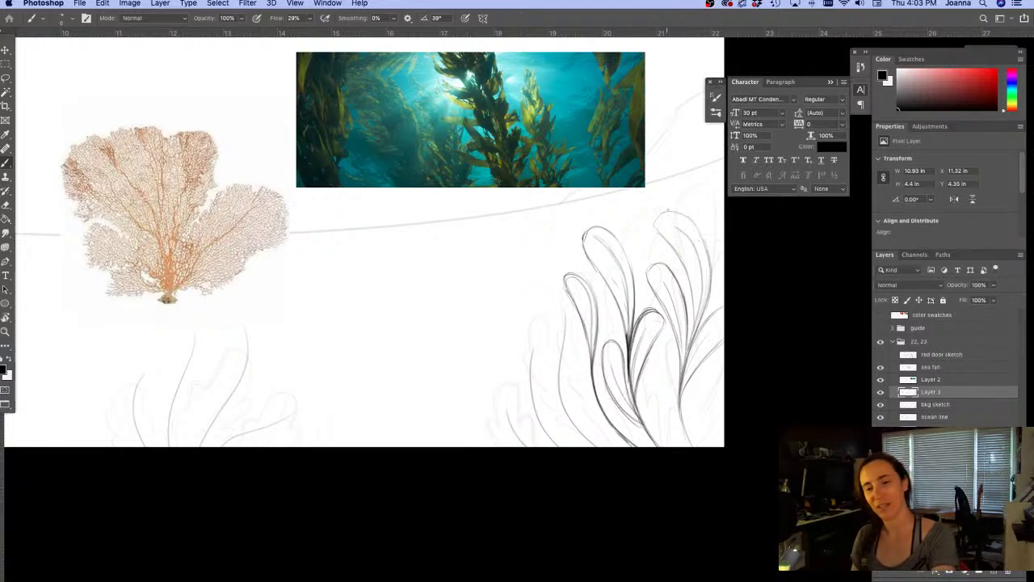
Darken the stem nearest the page edge and its upper rounded fronds, including the frond running off the page
{"action": "mouse_move", "coordinate": [688, 228]}
{"action": "left_mouse_down"}
{"action": "mouse_move", "coordinate": [672, 212]}
{"action": "mouse_move", "coordinate": [656, 220]}
{"action": "mouse_move", "coordinate": [653, 240]}
{"action": "mouse_move", "coordinate": [674, 252]}
{"action": "mouse_move", "coordinate": [695, 312]}
{"action": "left_mouse_up"}
{"action": "left_click_drag", "start_coordinate": [679, 257], "coordinate": [689, 347]}
{"action": "mouse_move", "coordinate": [685, 211]}
{"action": "left_mouse_down"}
{"action": "mouse_move", "coordinate": [708, 305]}
{"action": "mouse_move", "coordinate": [711, 257]}
{"action": "mouse_move", "coordinate": [680, 425]}
{"action": "left_mouse_up"}
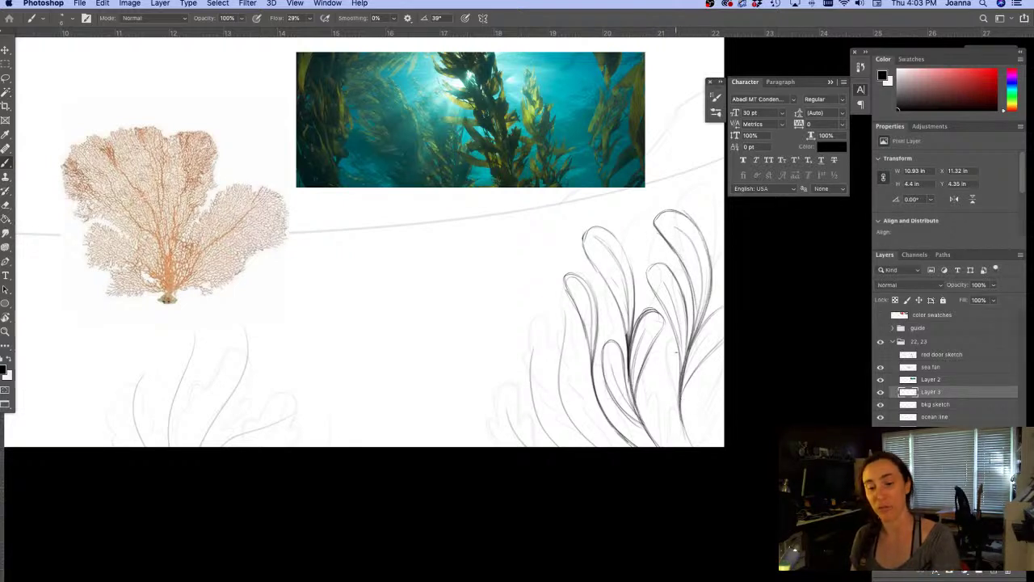
{"action": "mouse_move", "coordinate": [678, 340]}
{"action": "left_mouse_down"}
{"action": "mouse_move", "coordinate": [682, 374]}
{"action": "mouse_move", "coordinate": [649, 280]}
{"action": "mouse_move", "coordinate": [664, 262]}
{"action": "left_mouse_up"}
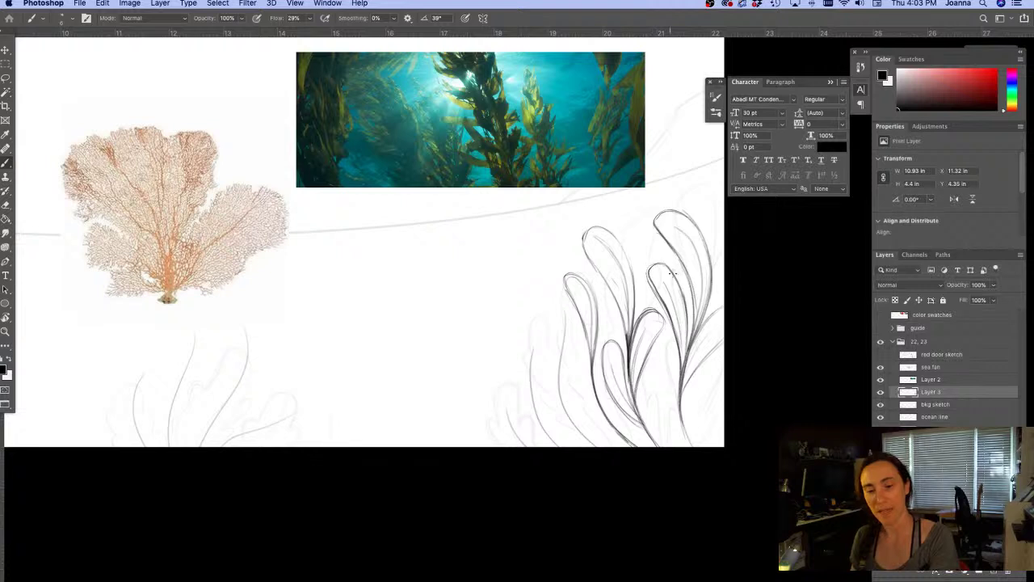
{"action": "mouse_move", "coordinate": [684, 370]}
{"action": "left_mouse_down"}
{"action": "mouse_move", "coordinate": [690, 318]}
{"action": "mouse_move", "coordinate": [723, 305]}
{"action": "left_mouse_up"}
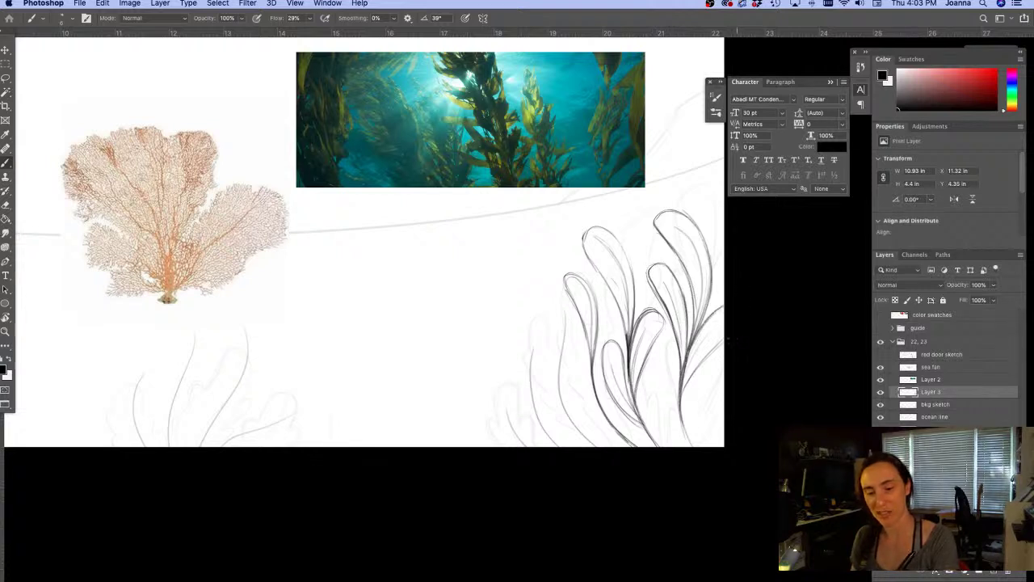
{"action": "mouse_move", "coordinate": [723, 343]}
{"action": "left_mouse_down"}
{"action": "mouse_move", "coordinate": [677, 410]}
{"action": "mouse_move", "coordinate": [709, 337]}
{"action": "mouse_move", "coordinate": [670, 392]}
{"action": "mouse_move", "coordinate": [681, 388]}
{"action": "mouse_move", "coordinate": [680, 437]}
{"action": "left_mouse_up"}
Try a small curved frond low on the stem nearest the page edge, and undo those strokes
{"action": "mouse_move", "coordinate": [677, 372]}
{"action": "left_mouse_down"}
{"action": "mouse_move", "coordinate": [670, 408]}
{"action": "mouse_move", "coordinate": [658, 383]}
{"action": "mouse_move", "coordinate": [674, 392]}
{"action": "mouse_move", "coordinate": [658, 389]}
{"action": "mouse_move", "coordinate": [684, 429]}
{"action": "mouse_move", "coordinate": [669, 357]}
{"action": "mouse_move", "coordinate": [654, 390]}
{"action": "mouse_move", "coordinate": [684, 433]}
{"action": "left_mouse_up"}
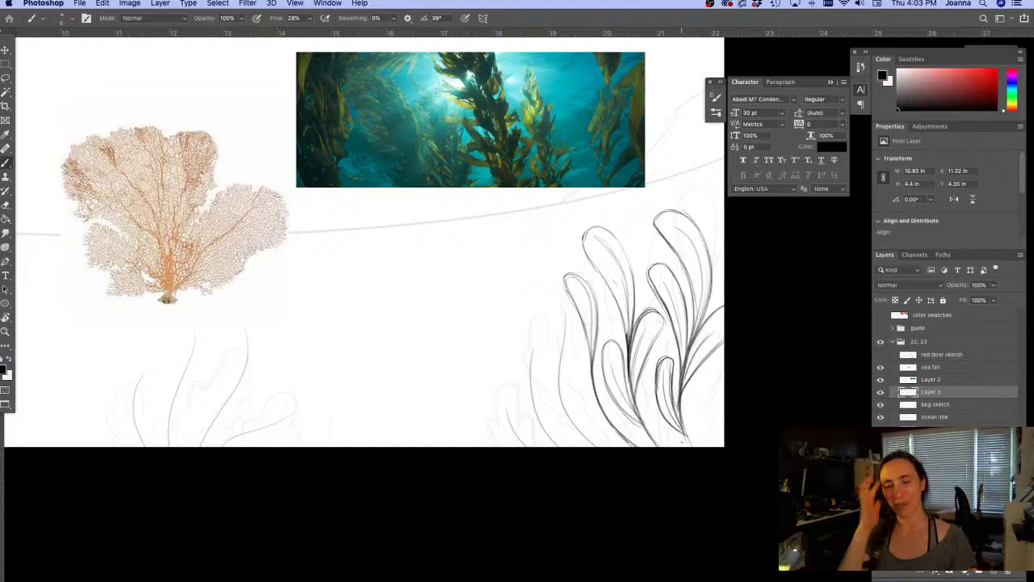
{"action": "key", "text": "super+z"}
{"action": "key", "text": "super+z"}
{"action": "key", "text": "super+z"}
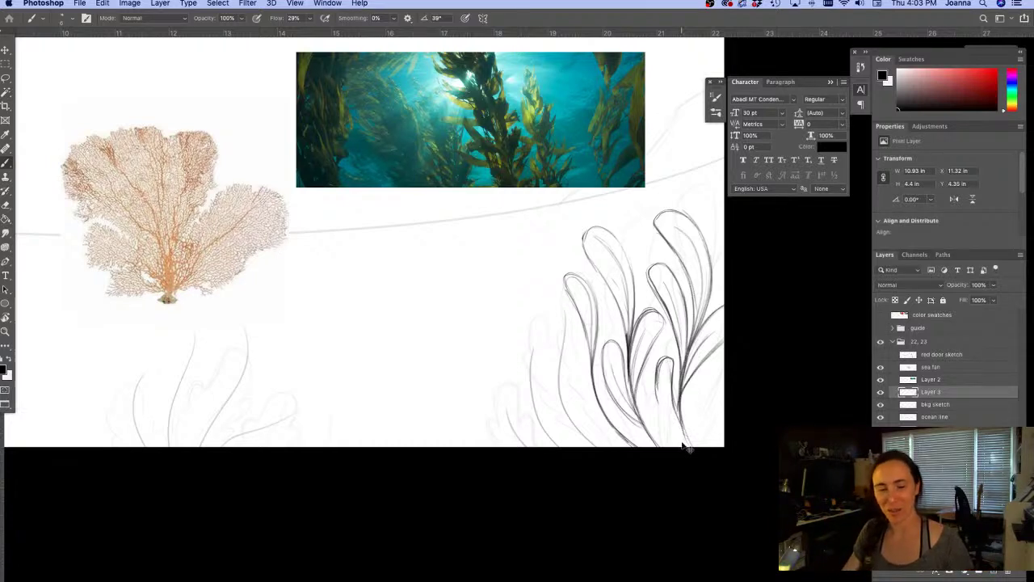
{"action": "key", "text": "super+z"}
{"action": "key", "text": "super+z"}
{"action": "key", "text": "super+z"}
{"action": "key", "text": "super+z"}
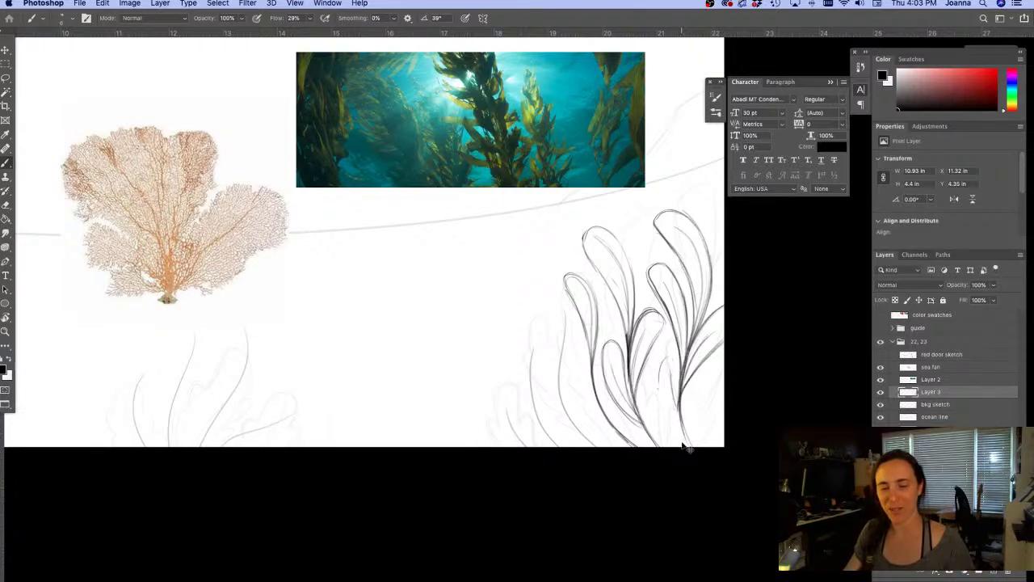
{"action": "key", "text": "super+z"}
{"action": "key", "text": "super+z"}
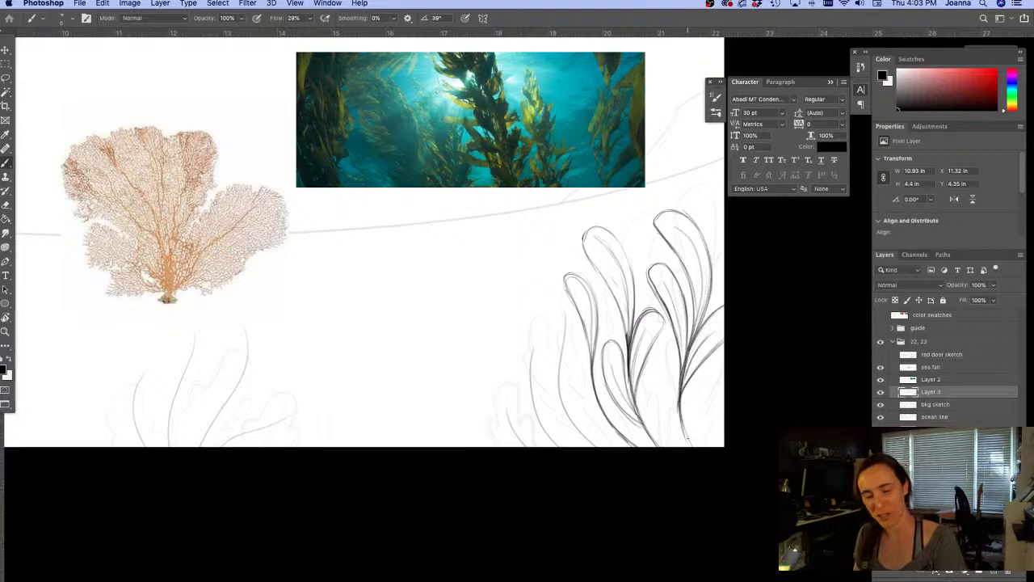
Thicken the lower parts of the two tallest stems down to the page bottom
{"action": "left_click_drag", "start_coordinate": [679, 409], "coordinate": [687, 444]}
{"action": "mouse_move", "coordinate": [681, 385]}
{"action": "left_mouse_down"}
{"action": "mouse_move", "coordinate": [679, 348]}
{"action": "mouse_move", "coordinate": [683, 446]}
{"action": "left_mouse_up"}
{"action": "left_click_drag", "start_coordinate": [675, 410], "coordinate": [682, 446]}
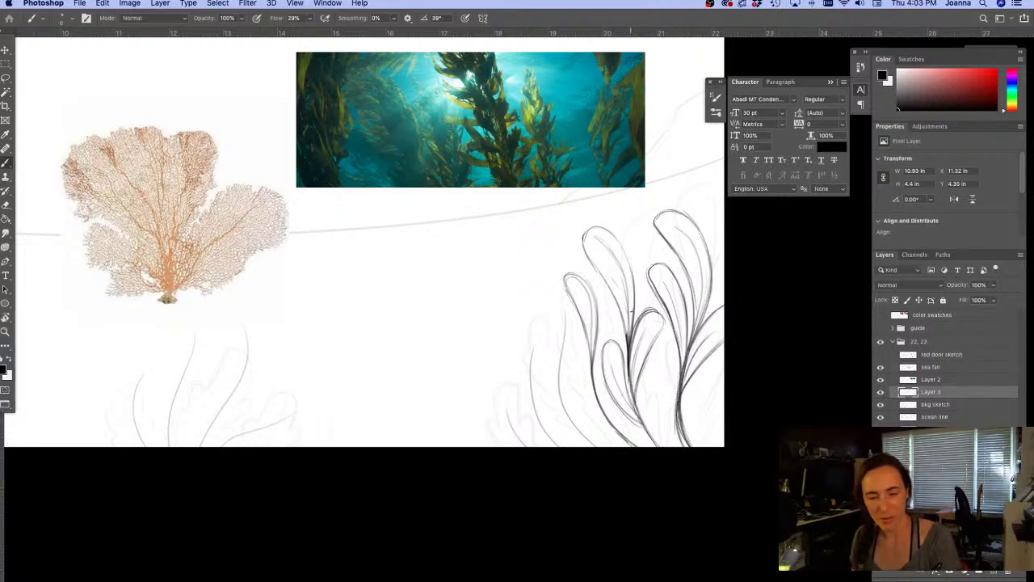
{"action": "mouse_move", "coordinate": [631, 315]}
{"action": "left_mouse_down"}
{"action": "mouse_move", "coordinate": [630, 409]}
{"action": "mouse_move", "coordinate": [651, 446]}
{"action": "left_mouse_up"}
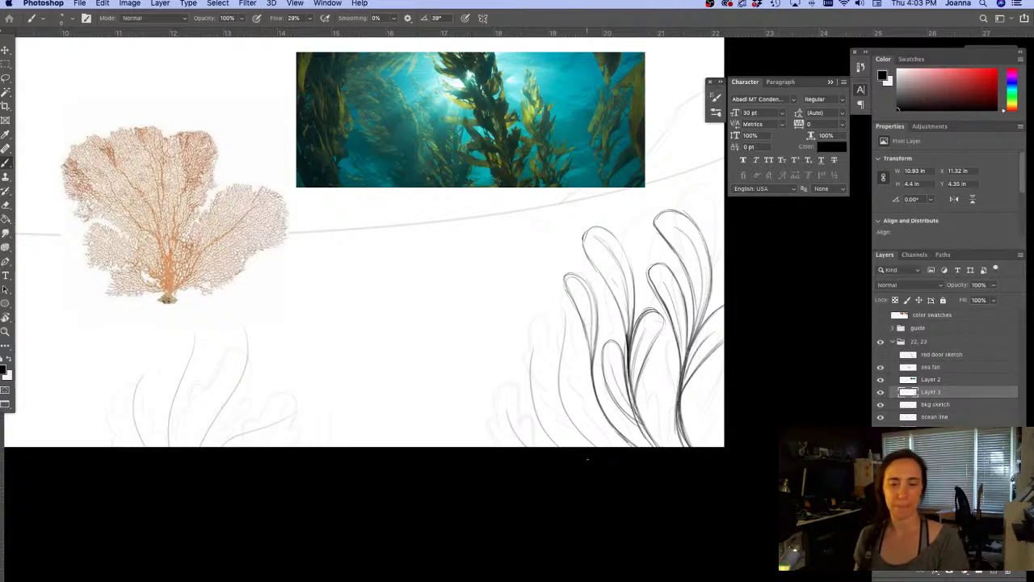
Add a rounded frond in the gap between the two tallest stems and a curled frond at the base of the outermost stem
{"action": "mouse_move", "coordinate": [661, 361]}
{"action": "left_mouse_down"}
{"action": "mouse_move", "coordinate": [667, 406]}
{"action": "mouse_move", "coordinate": [648, 404]}
{"action": "mouse_move", "coordinate": [649, 420]}
{"action": "mouse_move", "coordinate": [672, 363]}
{"action": "mouse_move", "coordinate": [653, 438]}
{"action": "mouse_move", "coordinate": [646, 408]}
{"action": "mouse_move", "coordinate": [663, 446]}
{"action": "left_mouse_up"}
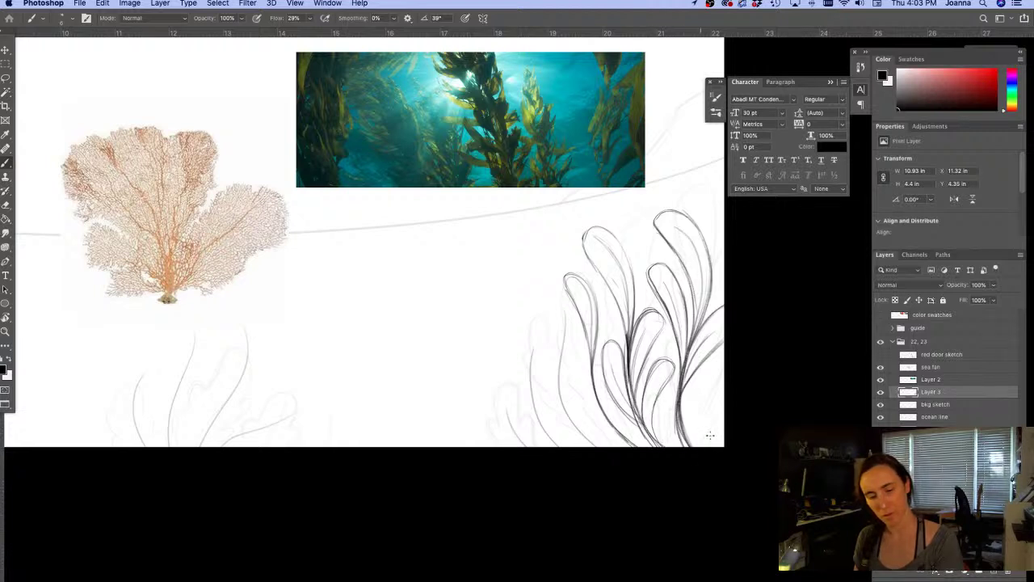
{"action": "left_click_drag", "start_coordinate": [714, 401], "coordinate": [681, 438]}
{"action": "mouse_move", "coordinate": [668, 401]}
{"action": "left_mouse_down"}
{"action": "mouse_move", "coordinate": [688, 428]}
{"action": "mouse_move", "coordinate": [666, 410]}
{"action": "mouse_move", "coordinate": [703, 404]}
{"action": "left_mouse_up"}
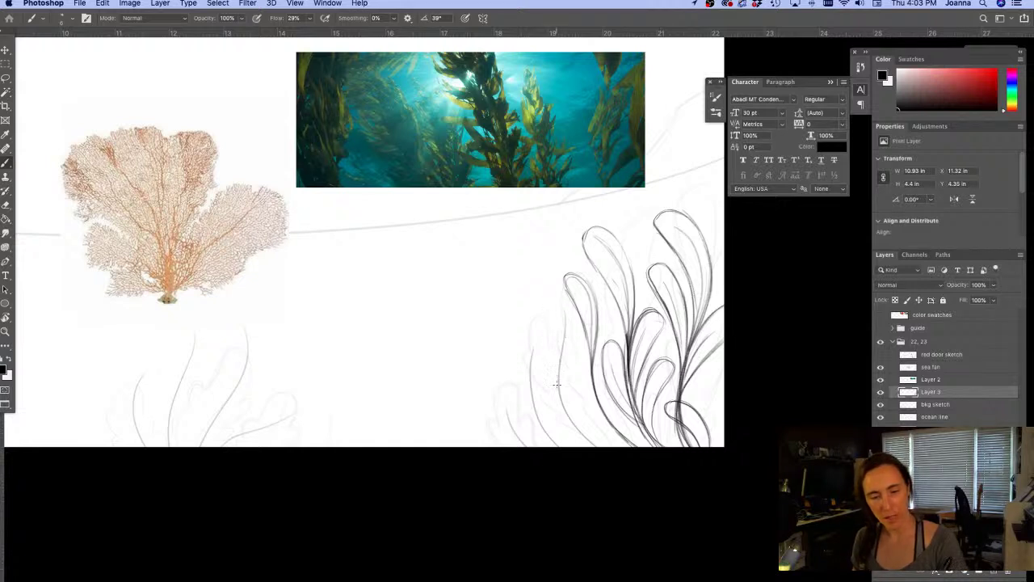
Draw rounded fronds along the fourth stem and around its base, plus a partial frond low at the page edge
{"action": "mouse_move", "coordinate": [557, 376]}
{"action": "left_mouse_down"}
{"action": "mouse_move", "coordinate": [546, 325]}
{"action": "mouse_move", "coordinate": [585, 348]}
{"action": "mouse_move", "coordinate": [566, 414]}
{"action": "mouse_move", "coordinate": [577, 347]}
{"action": "left_mouse_up"}
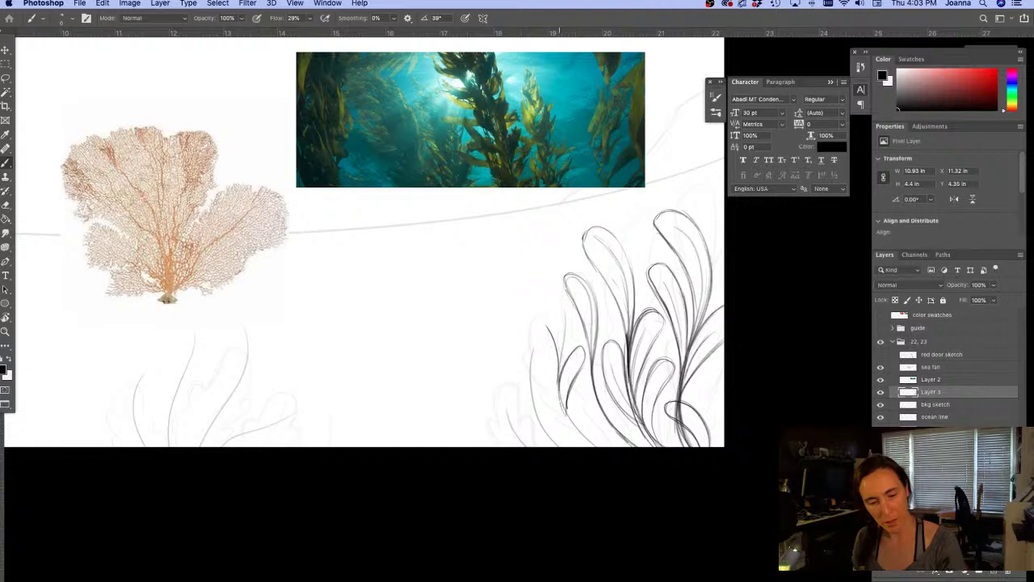
{"action": "mouse_move", "coordinate": [559, 404]}
{"action": "left_mouse_down"}
{"action": "mouse_move", "coordinate": [559, 365]}
{"action": "mouse_move", "coordinate": [539, 312]}
{"action": "mouse_move", "coordinate": [565, 323]}
{"action": "mouse_move", "coordinate": [561, 364]}
{"action": "left_mouse_up"}
{"action": "mouse_move", "coordinate": [566, 320]}
{"action": "left_mouse_down"}
{"action": "mouse_move", "coordinate": [559, 372]}
{"action": "mouse_move", "coordinate": [559, 316]}
{"action": "mouse_move", "coordinate": [542, 312]}
{"action": "mouse_move", "coordinate": [553, 421]}
{"action": "mouse_move", "coordinate": [592, 451]}
{"action": "mouse_move", "coordinate": [552, 434]}
{"action": "mouse_move", "coordinate": [559, 419]}
{"action": "mouse_move", "coordinate": [594, 450]}
{"action": "left_mouse_up"}
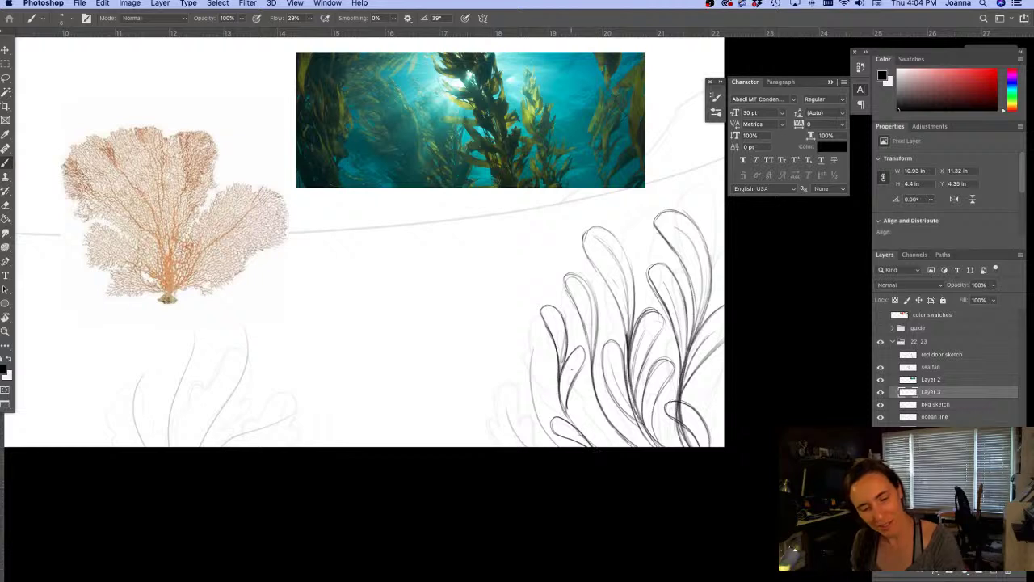
{"action": "left_click_drag", "start_coordinate": [570, 404], "coordinate": [562, 370]}
{"action": "mouse_move", "coordinate": [599, 446]}
{"action": "left_mouse_down"}
{"action": "mouse_move", "coordinate": [603, 415]}
{"action": "mouse_move", "coordinate": [613, 443]}
{"action": "mouse_move", "coordinate": [601, 409]}
{"action": "mouse_move", "coordinate": [619, 414]}
{"action": "left_mouse_up"}
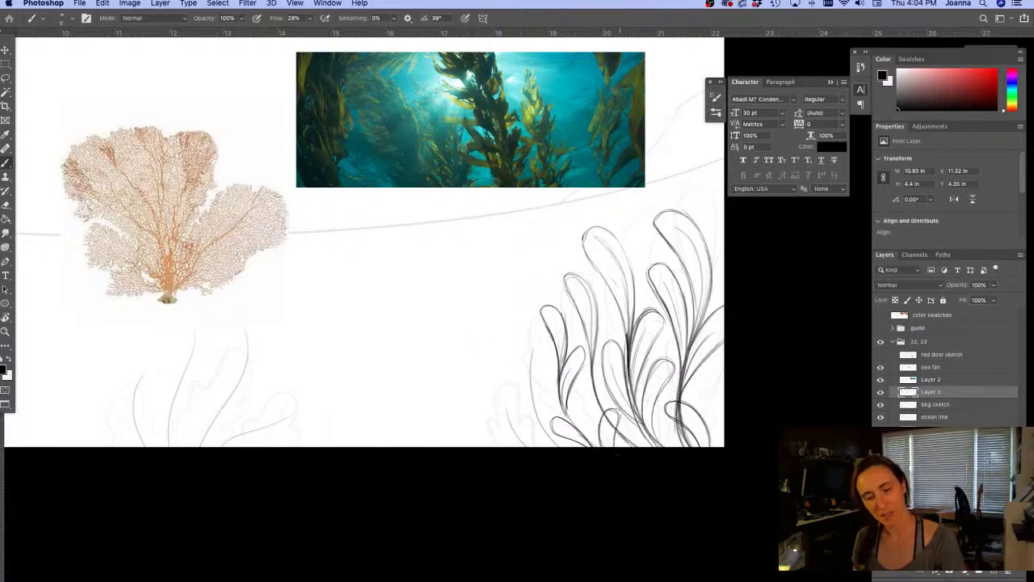
{"action": "mouse_move", "coordinate": [714, 364]}
{"action": "left_mouse_down"}
{"action": "mouse_move", "coordinate": [720, 425]}
{"action": "mouse_move", "coordinate": [710, 368]}
{"action": "mouse_move", "coordinate": [706, 394]}
{"action": "left_mouse_up"}
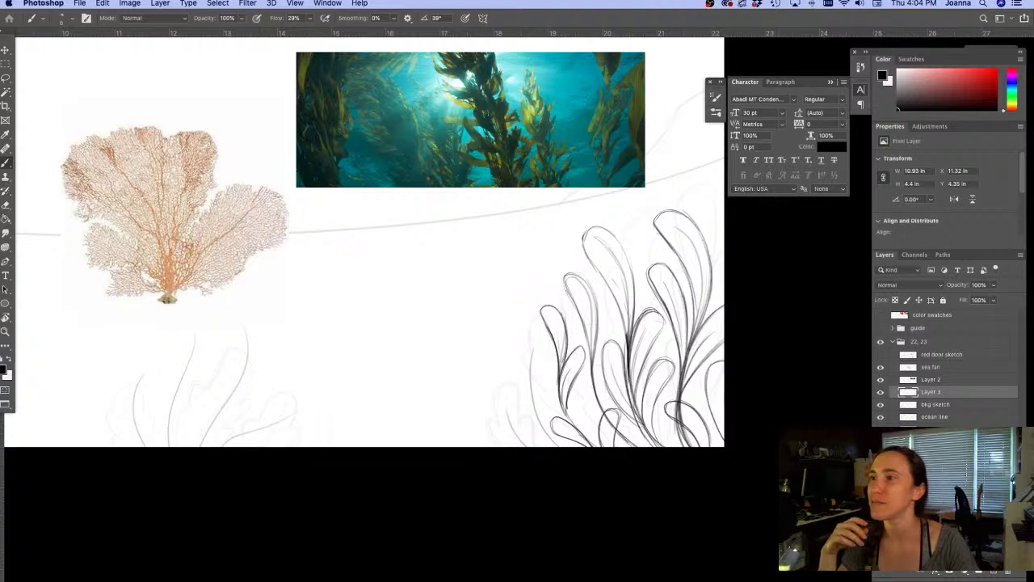
{"action": "key", "text": "Tab"}
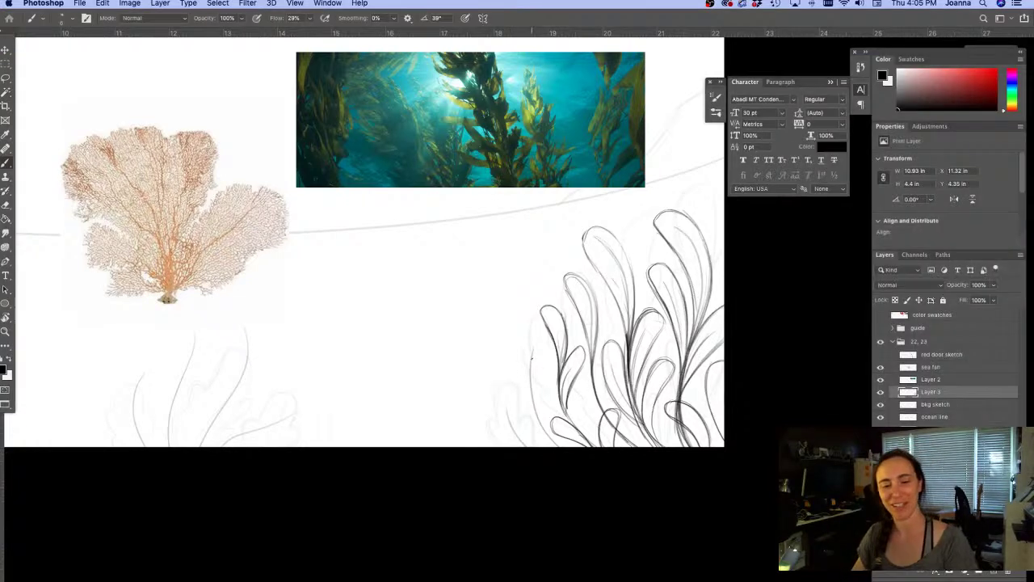
Outline fronds on the shortest stem and add small rounded fronds along the page bottom, tapering away from the large kelp plant
{"action": "mouse_move", "coordinate": [533, 349]}
{"action": "left_mouse_down"}
{"action": "mouse_move", "coordinate": [523, 384]}
{"action": "mouse_move", "coordinate": [540, 413]}
{"action": "left_mouse_up"}
{"action": "left_click_drag", "start_coordinate": [547, 372], "coordinate": [540, 417]}
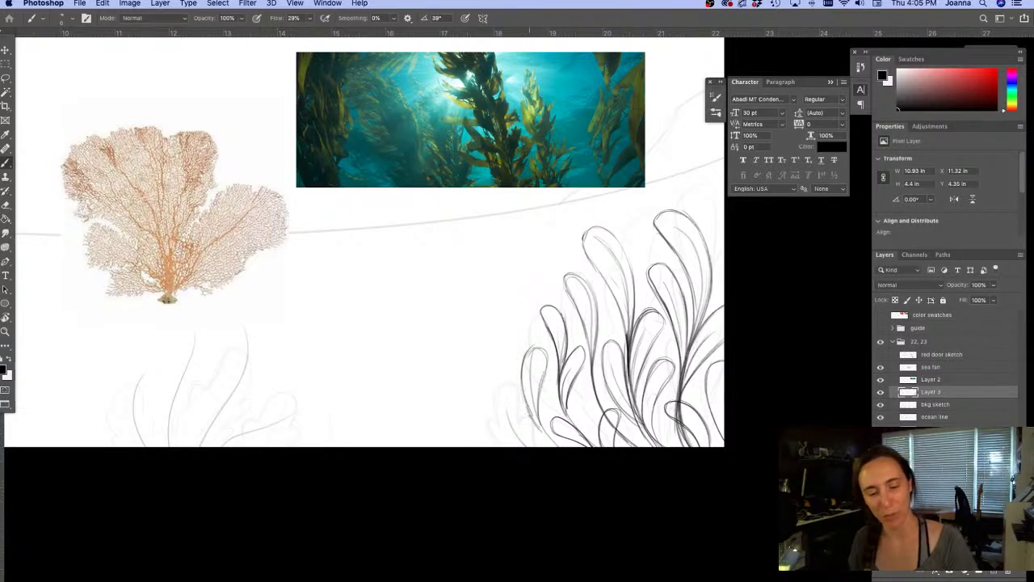
{"action": "mouse_move", "coordinate": [534, 426]}
{"action": "left_mouse_down"}
{"action": "mouse_move", "coordinate": [549, 444]}
{"action": "mouse_move", "coordinate": [520, 442]}
{"action": "mouse_move", "coordinate": [546, 443]}
{"action": "left_mouse_up"}
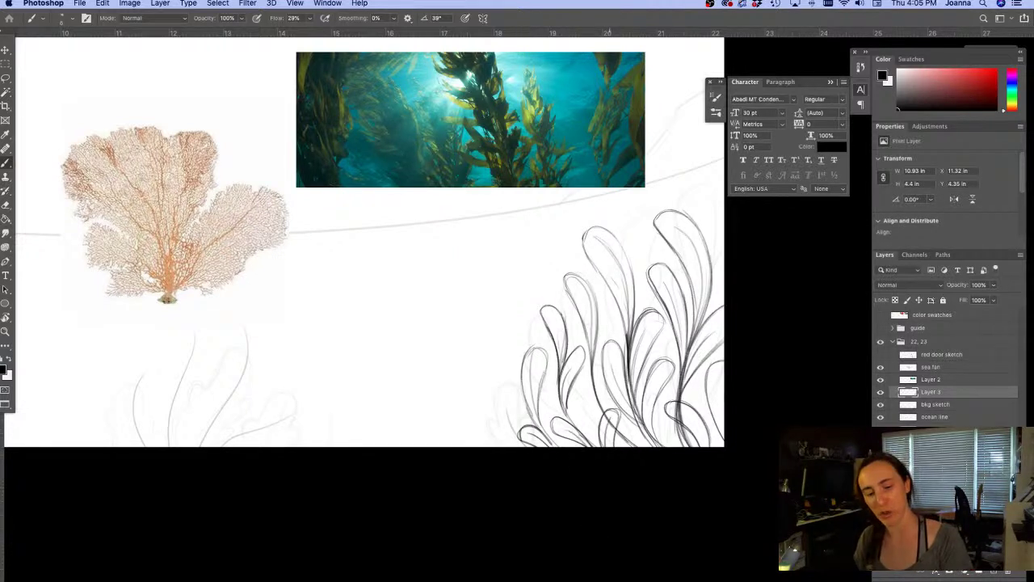
{"action": "left_click_drag", "start_coordinate": [576, 409], "coordinate": [582, 429]}
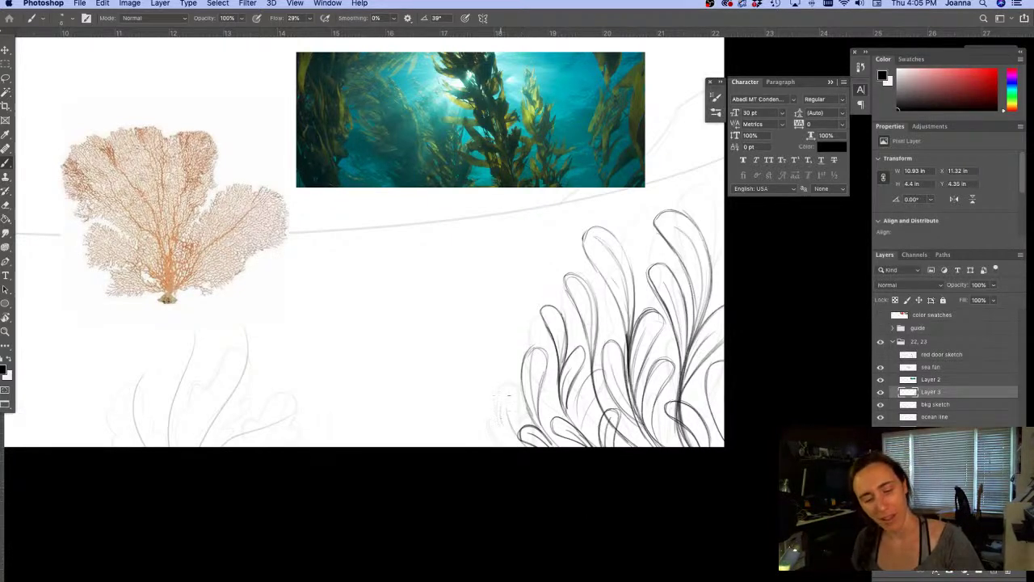
{"action": "mouse_move", "coordinate": [515, 444]}
{"action": "left_mouse_down"}
{"action": "mouse_move", "coordinate": [497, 407]}
{"action": "mouse_move", "coordinate": [497, 460]}
{"action": "mouse_move", "coordinate": [472, 449]}
{"action": "mouse_move", "coordinate": [466, 408]}
{"action": "mouse_move", "coordinate": [477, 445]}
{"action": "mouse_move", "coordinate": [449, 446]}
{"action": "left_mouse_up"}
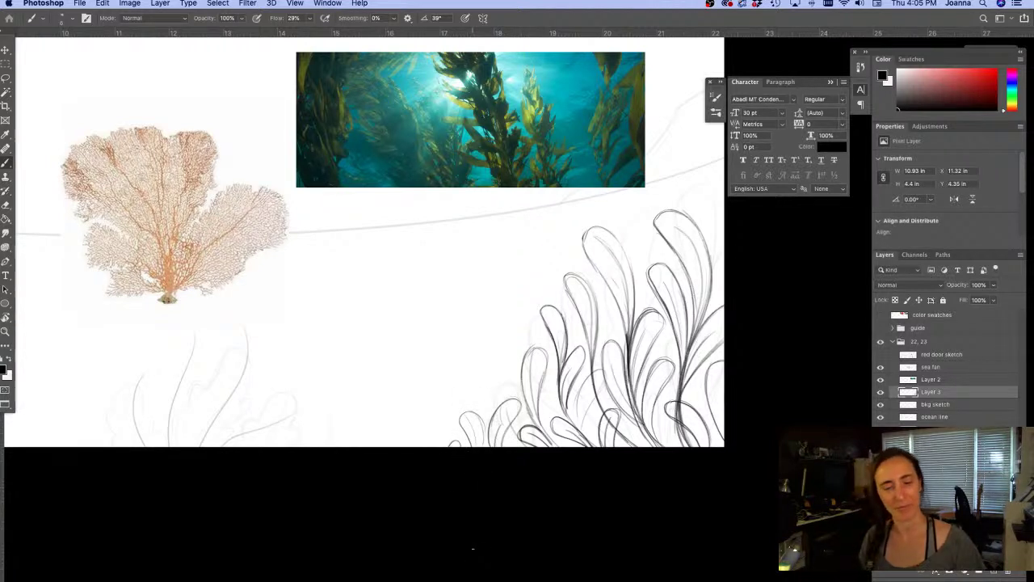
Outline a tall rounded frond over the tallest guide stem of the small plant below the sea fan photo, down to the page bottom
{"action": "mouse_move", "coordinate": [237, 327]}
{"action": "left_mouse_down"}
{"action": "mouse_move", "coordinate": [227, 342]}
{"action": "mouse_move", "coordinate": [251, 379]}
{"action": "mouse_move", "coordinate": [256, 332]}
{"action": "mouse_move", "coordinate": [216, 388]}
{"action": "left_mouse_up"}
{"action": "left_click_drag", "start_coordinate": [228, 346], "coordinate": [217, 393]}
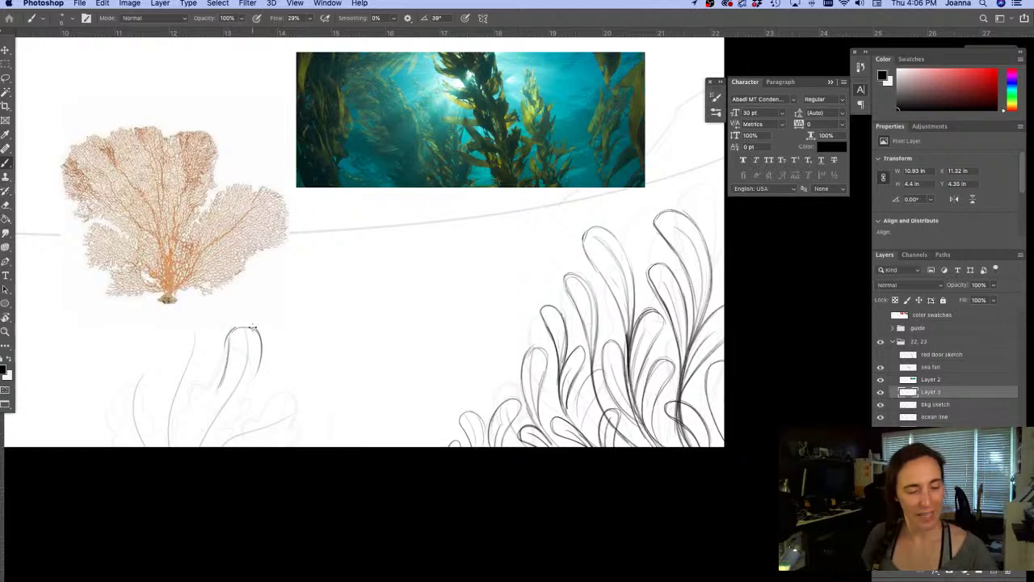
{"action": "mouse_move", "coordinate": [260, 330]}
{"action": "left_mouse_down"}
{"action": "mouse_move", "coordinate": [235, 404]}
{"action": "mouse_move", "coordinate": [260, 350]}
{"action": "mouse_move", "coordinate": [221, 418]}
{"action": "mouse_move", "coordinate": [254, 381]}
{"action": "mouse_move", "coordinate": [204, 446]}
{"action": "left_mouse_up"}
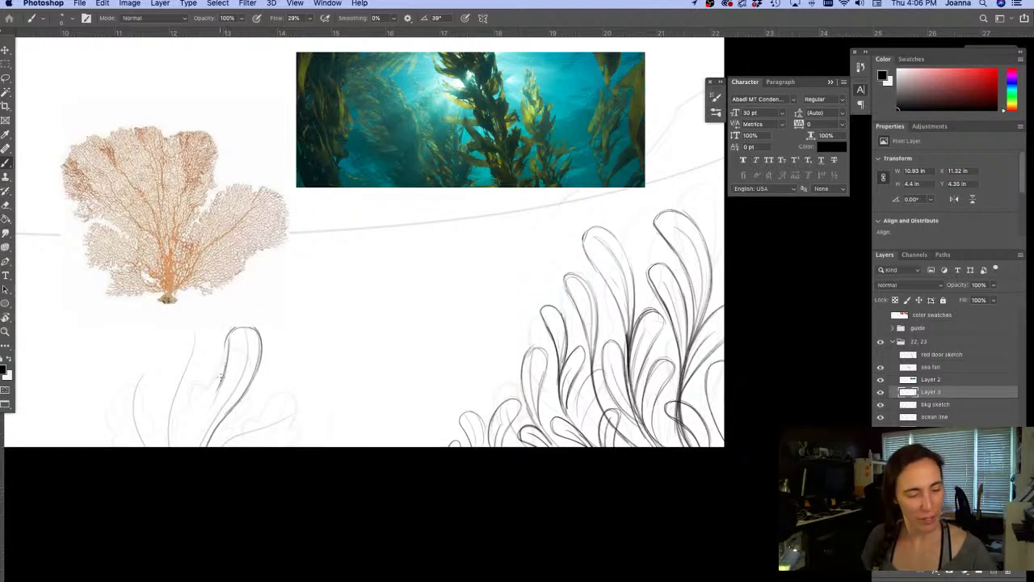
{"action": "left_click_drag", "start_coordinate": [227, 370], "coordinate": [195, 446]}
{"action": "mouse_move", "coordinate": [221, 396]}
{"action": "left_mouse_down"}
{"action": "mouse_move", "coordinate": [216, 432]}
{"action": "mouse_move", "coordinate": [260, 360]}
{"action": "mouse_move", "coordinate": [233, 336]}
{"action": "mouse_move", "coordinate": [218, 390]}
{"action": "left_mouse_up"}
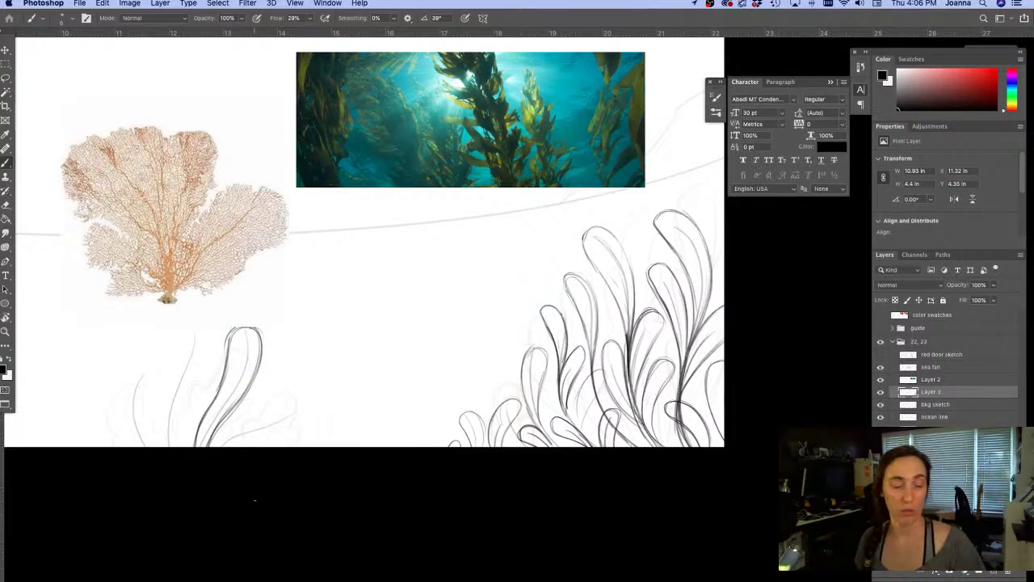
{"action": "mouse_move", "coordinate": [227, 354]}
{"action": "left_mouse_down"}
{"action": "mouse_move", "coordinate": [195, 446]}
{"action": "mouse_move", "coordinate": [233, 406]}
{"action": "mouse_move", "coordinate": [261, 350]}
{"action": "left_mouse_up"}
Draw two low rounded fronds branching from the small plant's base toward the large kelp
{"action": "mouse_move", "coordinate": [214, 457]}
{"action": "left_mouse_down"}
{"action": "mouse_move", "coordinate": [362, 467]}
{"action": "mouse_move", "coordinate": [434, 392]}
{"action": "mouse_move", "coordinate": [430, 433]}
{"action": "left_mouse_up"}
{"action": "left_click_drag", "start_coordinate": [433, 397], "coordinate": [374, 451]}
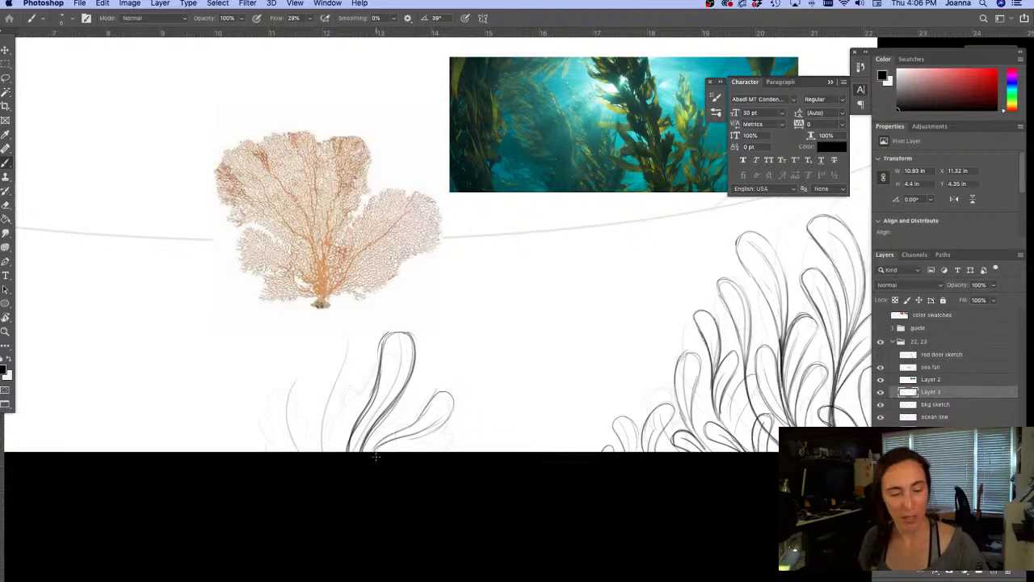
{"action": "mouse_move", "coordinate": [431, 432]}
{"action": "left_mouse_down"}
{"action": "mouse_move", "coordinate": [376, 451]}
{"action": "mouse_move", "coordinate": [454, 401]}
{"action": "mouse_move", "coordinate": [423, 409]}
{"action": "mouse_move", "coordinate": [372, 453]}
{"action": "left_mouse_up"}
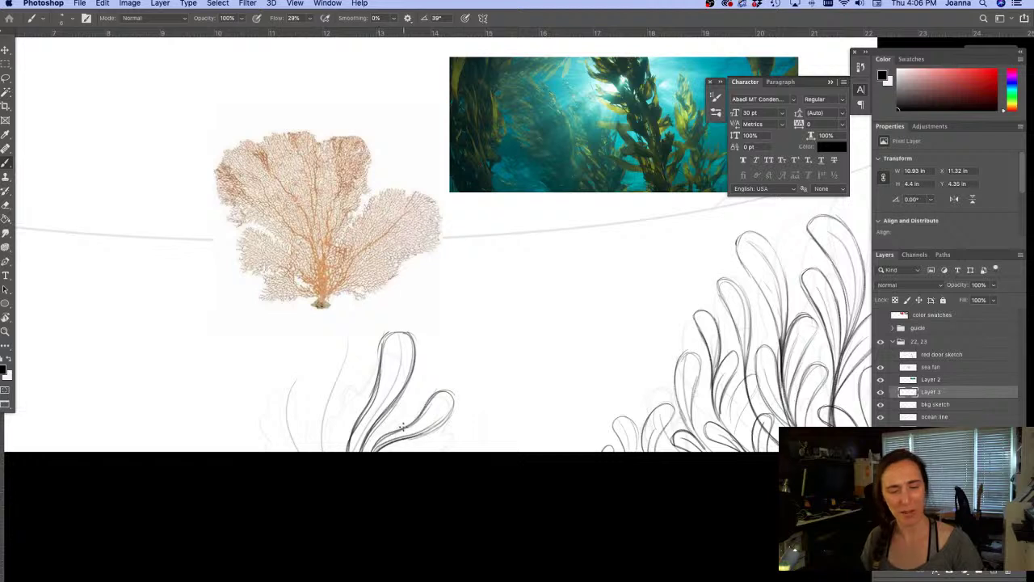
{"action": "mouse_move", "coordinate": [433, 433]}
{"action": "left_mouse_down"}
{"action": "mouse_move", "coordinate": [464, 416]}
{"action": "mouse_move", "coordinate": [427, 440]}
{"action": "left_mouse_up"}
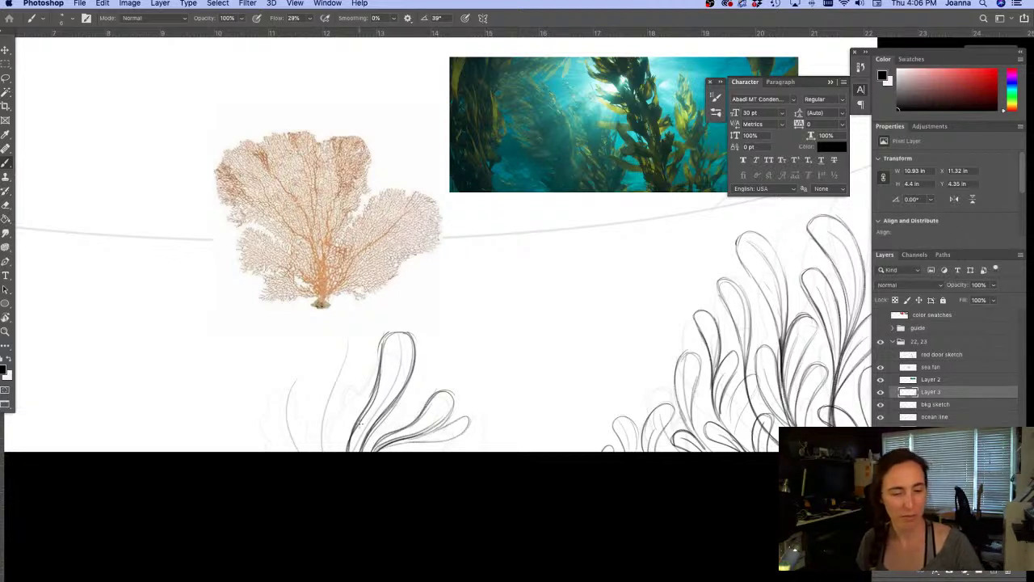
Darken the small plant's tall frond and stem, and add a narrower frond branching from each side
{"action": "left_click_drag", "start_coordinate": [375, 383], "coordinate": [347, 451]}
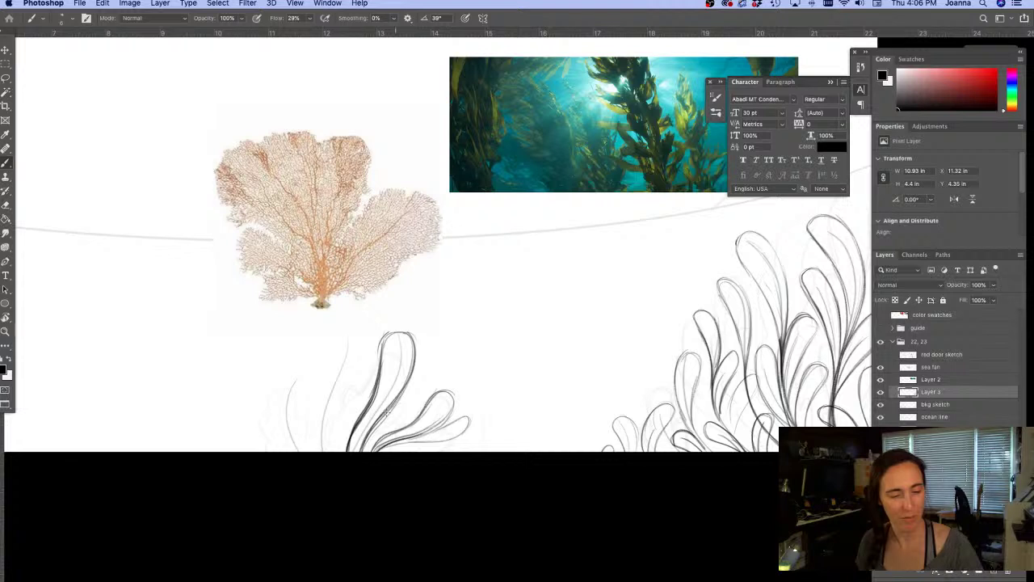
{"action": "left_click_drag", "start_coordinate": [387, 413], "coordinate": [362, 449]}
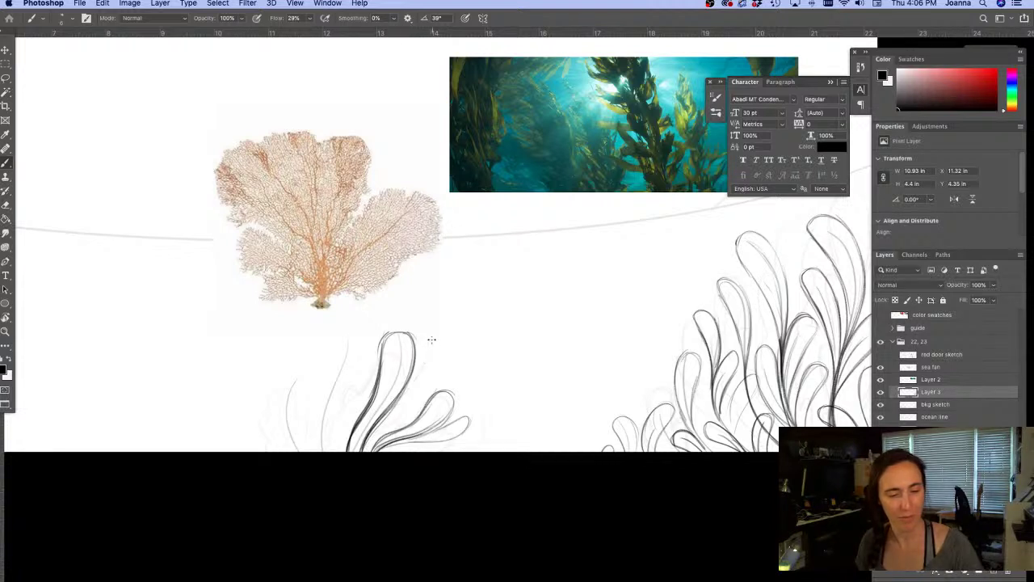
{"action": "mouse_move", "coordinate": [412, 380]}
{"action": "left_mouse_down"}
{"action": "mouse_move", "coordinate": [447, 341]}
{"action": "mouse_move", "coordinate": [430, 380]}
{"action": "mouse_move", "coordinate": [402, 402]}
{"action": "mouse_move", "coordinate": [435, 344]}
{"action": "mouse_move", "coordinate": [397, 399]}
{"action": "left_mouse_up"}
{"action": "mouse_move", "coordinate": [433, 345]}
{"action": "left_mouse_down"}
{"action": "mouse_move", "coordinate": [395, 403]}
{"action": "mouse_move", "coordinate": [430, 380]}
{"action": "mouse_move", "coordinate": [377, 425]}
{"action": "mouse_move", "coordinate": [345, 435]}
{"action": "mouse_move", "coordinate": [343, 409]}
{"action": "left_mouse_up"}
{"action": "mouse_move", "coordinate": [345, 393]}
{"action": "left_mouse_down"}
{"action": "mouse_move", "coordinate": [363, 387]}
{"action": "mouse_move", "coordinate": [351, 425]}
{"action": "left_mouse_up"}
{"action": "left_click_drag", "start_coordinate": [362, 373], "coordinate": [349, 430]}
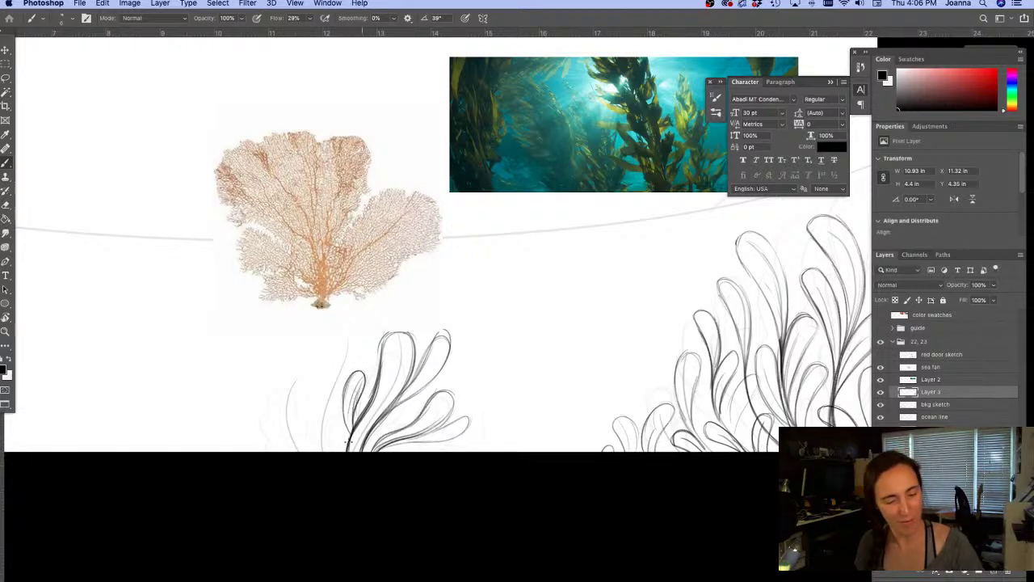
{"action": "mouse_move", "coordinate": [410, 360]}
{"action": "left_mouse_down"}
{"action": "mouse_move", "coordinate": [385, 412]}
{"action": "mouse_move", "coordinate": [378, 343]}
{"action": "left_mouse_up"}
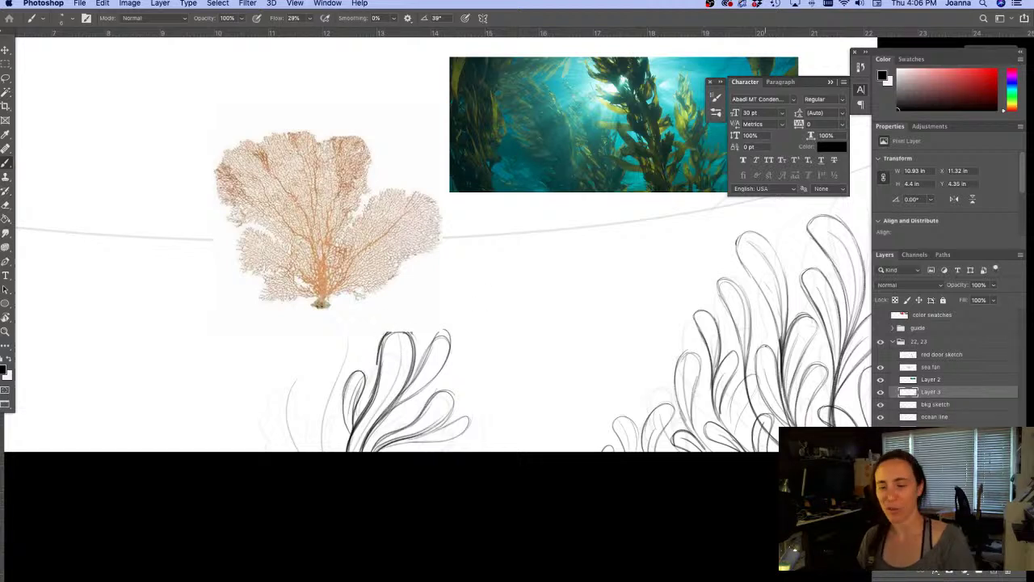
Move the sea fan reference photo up and away from the small plant sketch, clearing space above it
{"action": "left_click", "coordinate": [880, 367]}
{"action": "left_click", "coordinate": [880, 367]}
{"action": "left_click", "coordinate": [917, 369]}
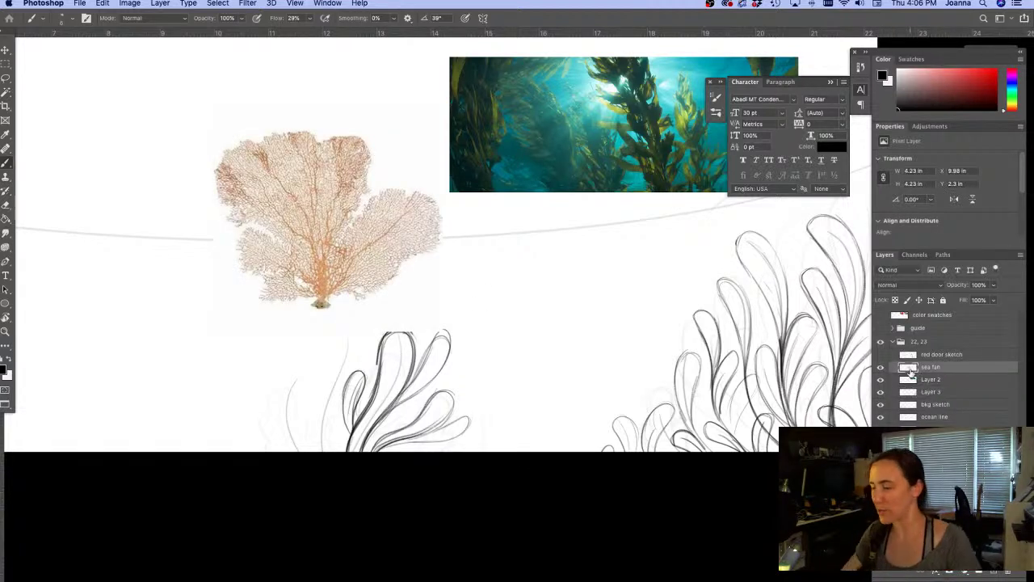
{"action": "key", "text": "v"}
{"action": "left_click_drag", "start_coordinate": [275, 284], "coordinate": [253, 218]}
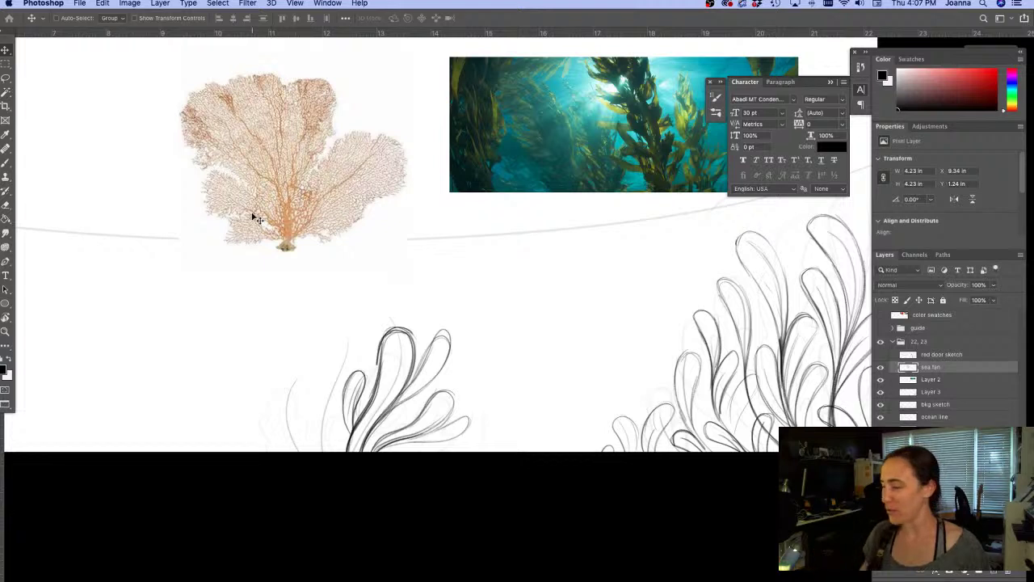
On Layer 3, use a smaller Eraser to remove the small plant's outer narrow frond and the tall frond's rounded tip and stray lines
{"action": "key", "text": "b"}
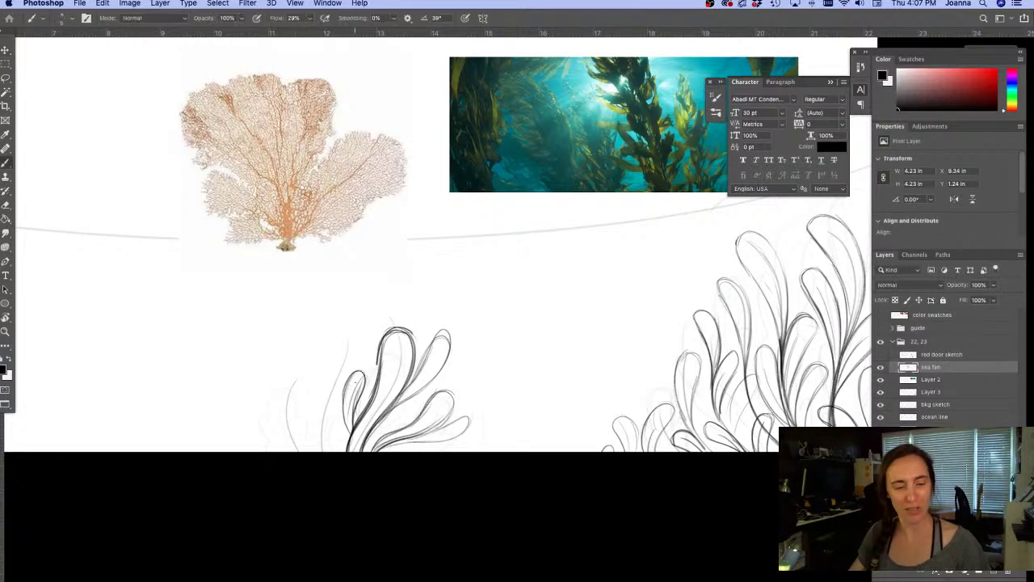
{"action": "key", "text": "e"}
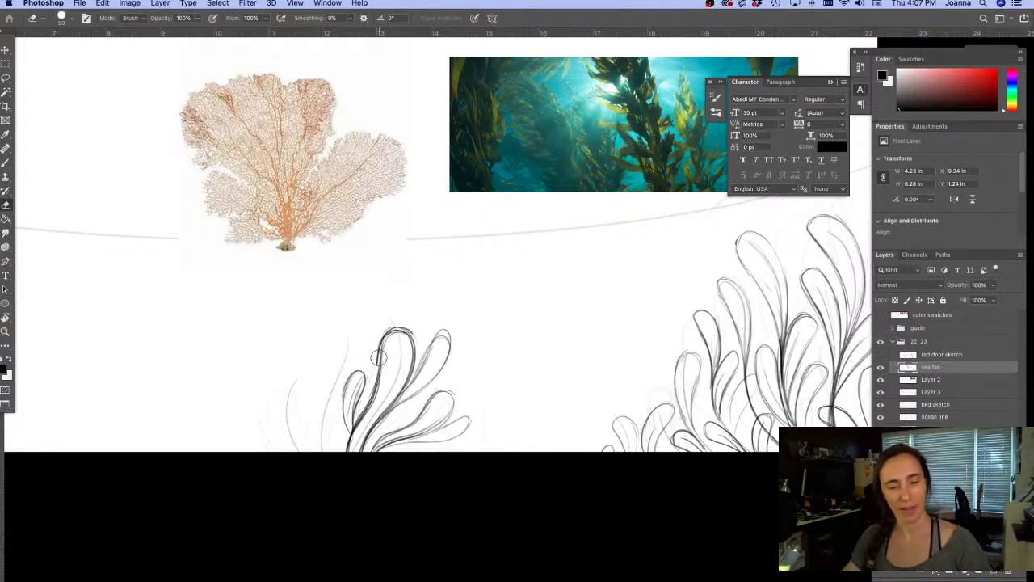
{"action": "key", "text": "["}
{"action": "key", "text": "["}
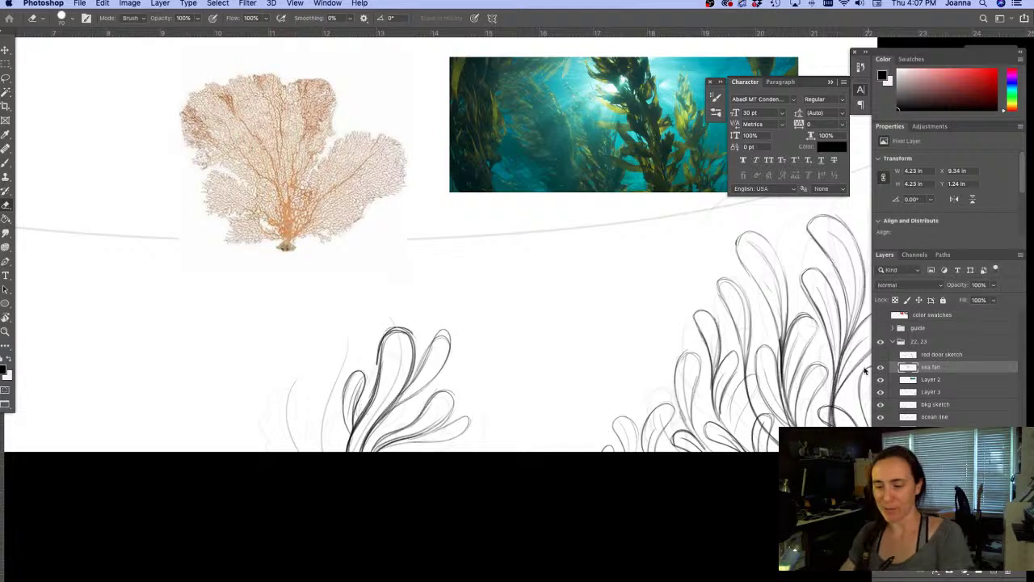
{"action": "left_click", "coordinate": [880, 392]}
{"action": "left_click", "coordinate": [880, 392]}
{"action": "left_click", "coordinate": [915, 393]}
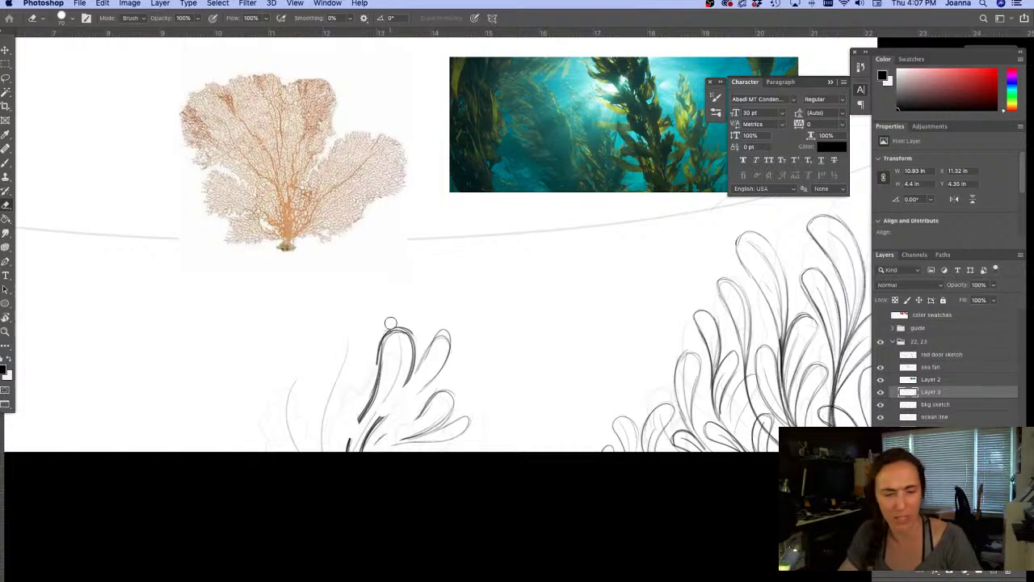
{"action": "mouse_move", "coordinate": [389, 325]}
{"action": "left_mouse_down"}
{"action": "mouse_move", "coordinate": [404, 338]}
{"action": "mouse_move", "coordinate": [393, 378]}
{"action": "left_mouse_up"}
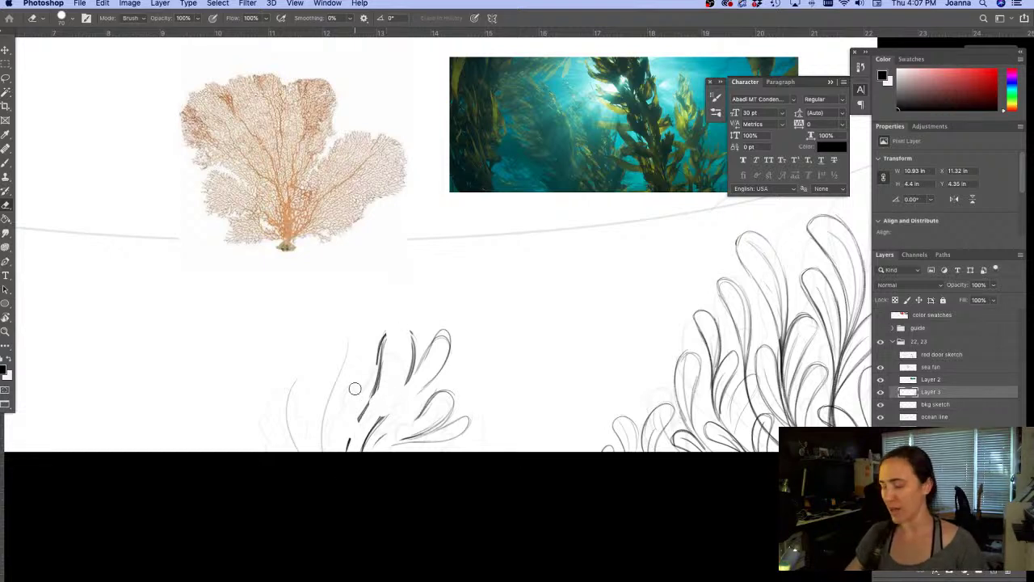
Redraw the small plant's tall frond with a dark curved outline and centre line, and darken the narrow frond branching toward the large kelp
{"action": "key", "text": "b"}
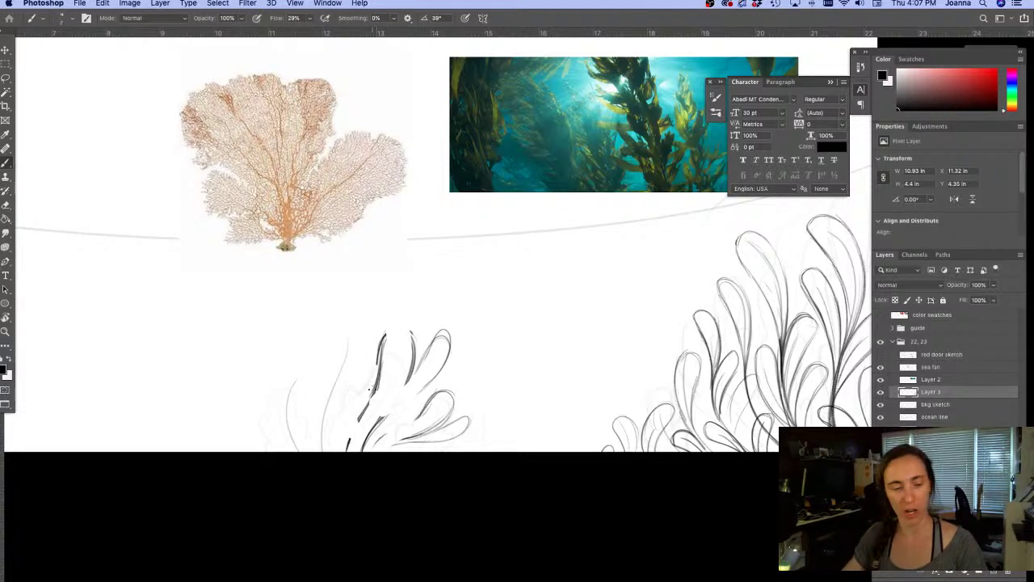
{"action": "mouse_move", "coordinate": [358, 420]}
{"action": "left_mouse_down"}
{"action": "mouse_move", "coordinate": [380, 352]}
{"action": "mouse_move", "coordinate": [409, 329]}
{"action": "mouse_move", "coordinate": [413, 365]}
{"action": "mouse_move", "coordinate": [384, 372]}
{"action": "mouse_move", "coordinate": [399, 400]}
{"action": "mouse_move", "coordinate": [362, 452]}
{"action": "mouse_move", "coordinate": [408, 371]}
{"action": "mouse_move", "coordinate": [362, 414]}
{"action": "mouse_move", "coordinate": [348, 446]}
{"action": "left_mouse_up"}
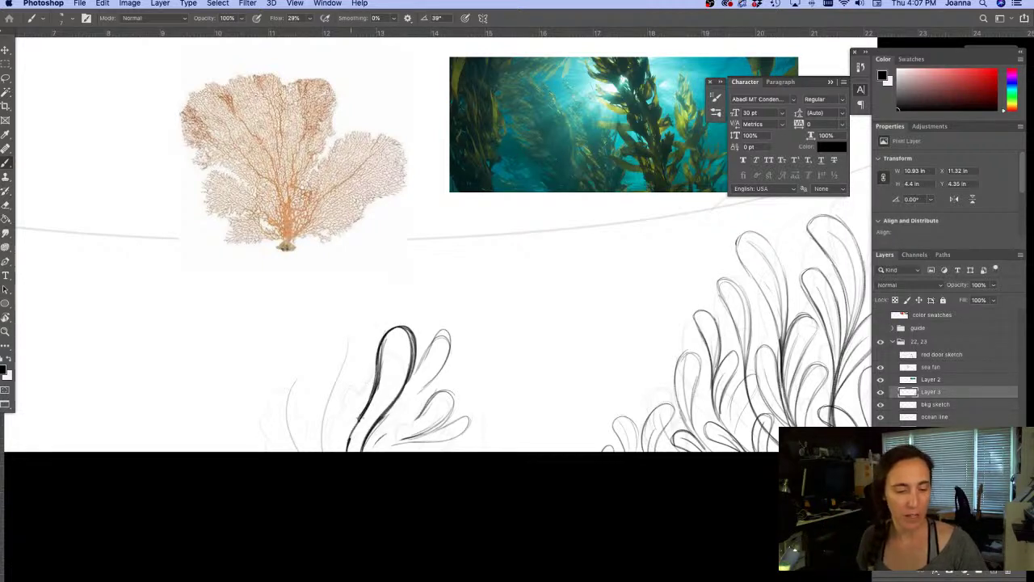
{"action": "mouse_move", "coordinate": [394, 336]}
{"action": "left_mouse_down"}
{"action": "mouse_move", "coordinate": [396, 379]}
{"action": "mouse_move", "coordinate": [368, 425]}
{"action": "left_mouse_up"}
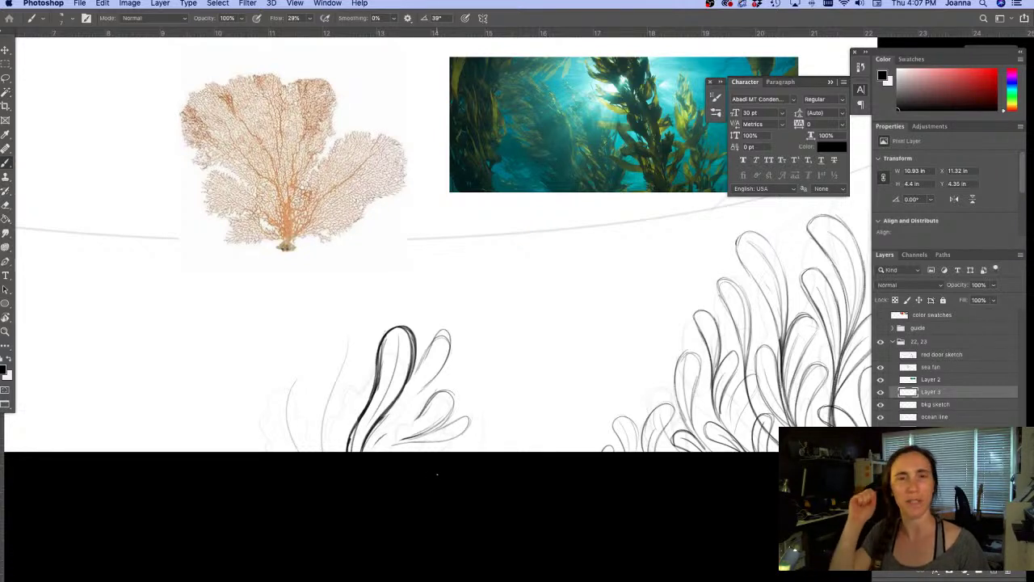
{"action": "mouse_move", "coordinate": [408, 379]}
{"action": "left_mouse_down"}
{"action": "mouse_move", "coordinate": [441, 332]}
{"action": "mouse_move", "coordinate": [424, 388]}
{"action": "left_mouse_up"}
{"action": "mouse_move", "coordinate": [439, 333]}
{"action": "left_mouse_down"}
{"action": "mouse_move", "coordinate": [408, 378]}
{"action": "mouse_move", "coordinate": [419, 389]}
{"action": "left_mouse_up"}
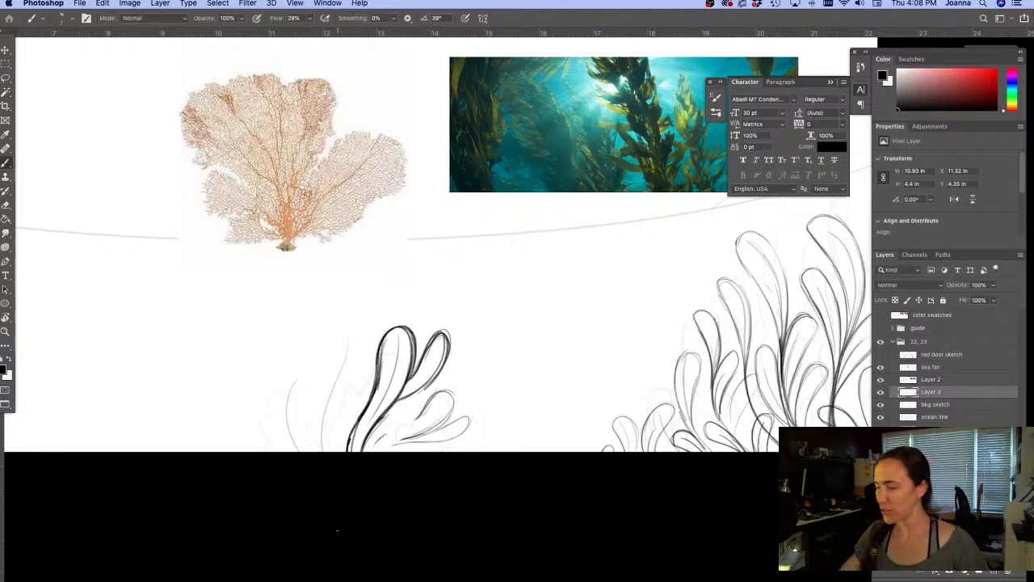
Lasso the small plant's tall frond and upper side frond, delete them, and clear the selection
{"action": "key", "text": "l"}
{"action": "mouse_move", "coordinate": [362, 374]}
{"action": "left_mouse_down"}
{"action": "mouse_move", "coordinate": [462, 339]}
{"action": "mouse_move", "coordinate": [440, 382]}
{"action": "mouse_move", "coordinate": [373, 438]}
{"action": "mouse_move", "coordinate": [344, 451]}
{"action": "left_mouse_up"}
{"action": "key", "text": "Delete"}
{"action": "key", "text": "super+d"}
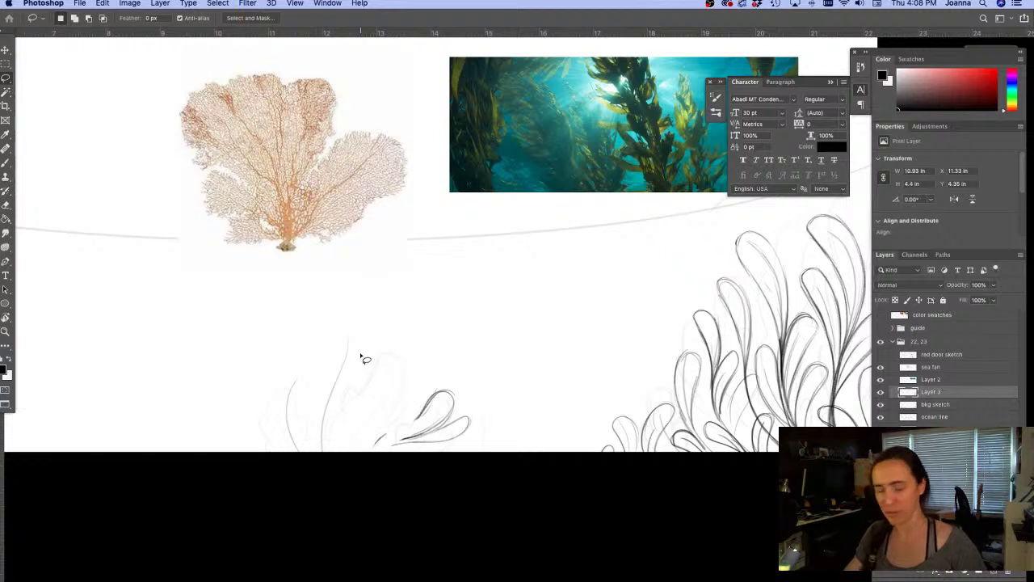
Brush in a taller, curved frond rising from the small plant's base, with a shorter rounded frond branching on each side
{"action": "key", "text": "b"}
{"action": "mouse_move", "coordinate": [378, 306]}
{"action": "left_mouse_down"}
{"action": "mouse_move", "coordinate": [400, 374]}
{"action": "mouse_move", "coordinate": [339, 450]}
{"action": "left_mouse_up"}
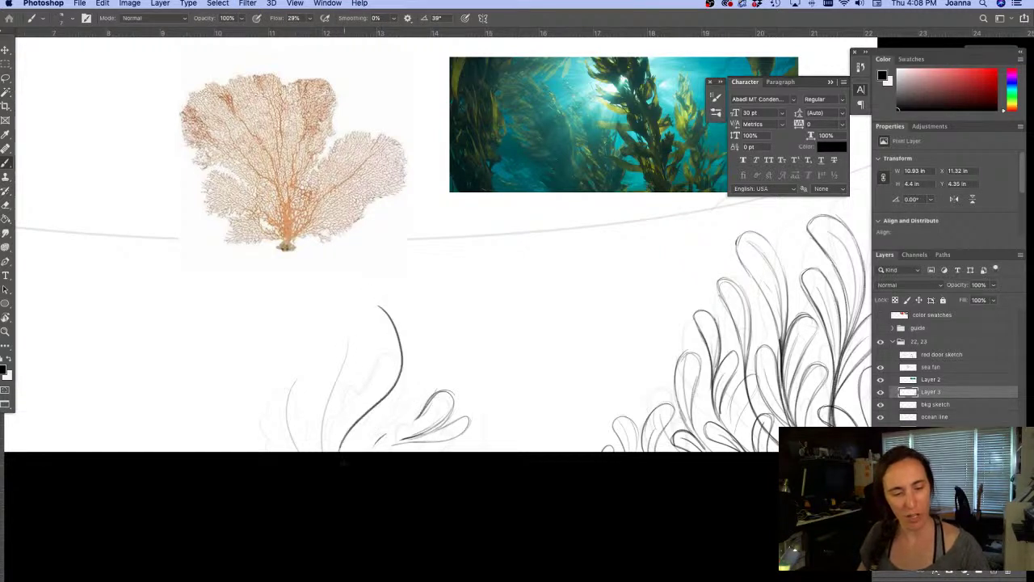
{"action": "mouse_move", "coordinate": [400, 347]}
{"action": "left_mouse_down"}
{"action": "mouse_move", "coordinate": [365, 314]}
{"action": "mouse_move", "coordinate": [383, 353]}
{"action": "left_mouse_up"}
{"action": "mouse_move", "coordinate": [365, 317]}
{"action": "left_mouse_down"}
{"action": "mouse_move", "coordinate": [386, 394]}
{"action": "mouse_move", "coordinate": [369, 320]}
{"action": "mouse_move", "coordinate": [404, 356]}
{"action": "mouse_move", "coordinate": [386, 396]}
{"action": "mouse_move", "coordinate": [427, 359]}
{"action": "mouse_move", "coordinate": [411, 404]}
{"action": "mouse_move", "coordinate": [358, 420]}
{"action": "left_mouse_up"}
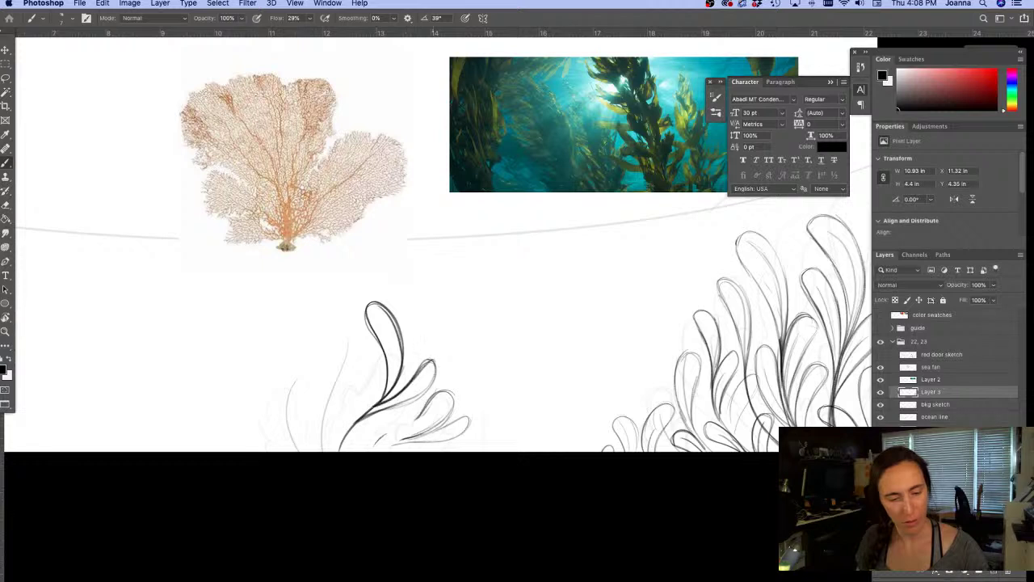
{"action": "mouse_move", "coordinate": [339, 442]}
{"action": "left_mouse_down"}
{"action": "mouse_move", "coordinate": [362, 377]}
{"action": "mouse_move", "coordinate": [350, 428]}
{"action": "left_mouse_up"}
{"action": "left_click_drag", "start_coordinate": [368, 377], "coordinate": [347, 438]}
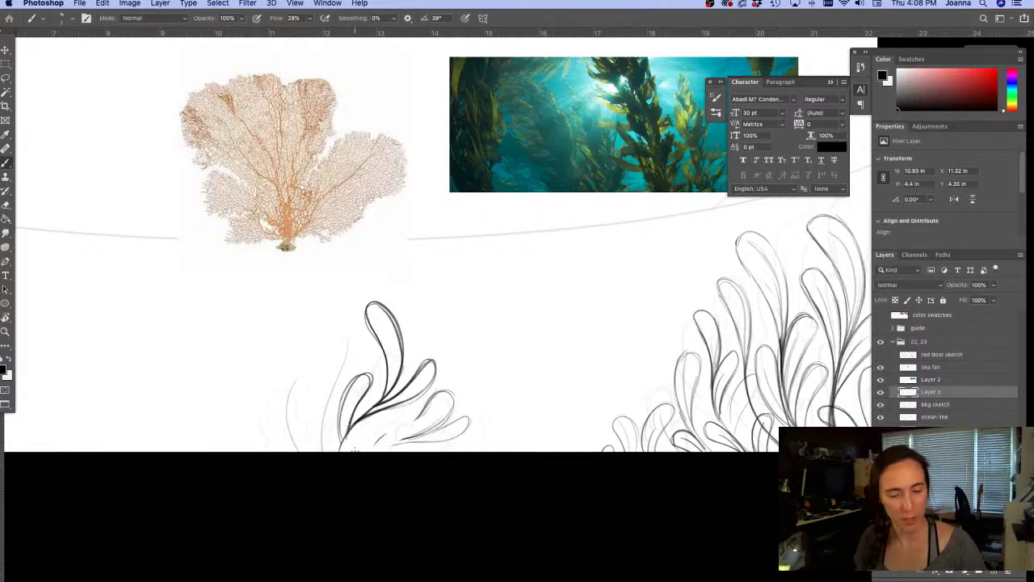
Darken the low fronds leaning toward the large kelp and add a small rounded frond near the base
{"action": "mouse_move", "coordinate": [439, 421]}
{"action": "left_mouse_down"}
{"action": "mouse_move", "coordinate": [385, 438]}
{"action": "mouse_move", "coordinate": [360, 461]}
{"action": "left_mouse_up"}
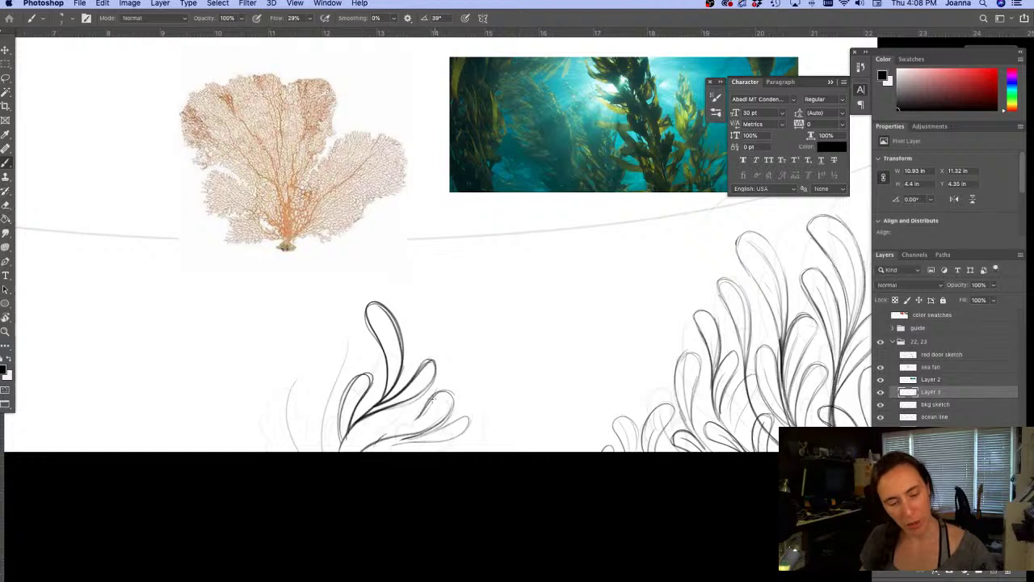
{"action": "mouse_move", "coordinate": [433, 399]}
{"action": "left_mouse_down"}
{"action": "mouse_move", "coordinate": [365, 448]}
{"action": "mouse_move", "coordinate": [446, 389]}
{"action": "left_mouse_up"}
{"action": "mouse_move", "coordinate": [431, 423]}
{"action": "left_mouse_down"}
{"action": "mouse_move", "coordinate": [370, 442]}
{"action": "mouse_move", "coordinate": [369, 454]}
{"action": "mouse_move", "coordinate": [391, 425]}
{"action": "mouse_move", "coordinate": [364, 437]}
{"action": "mouse_move", "coordinate": [389, 416]}
{"action": "mouse_move", "coordinate": [362, 440]}
{"action": "left_mouse_up"}
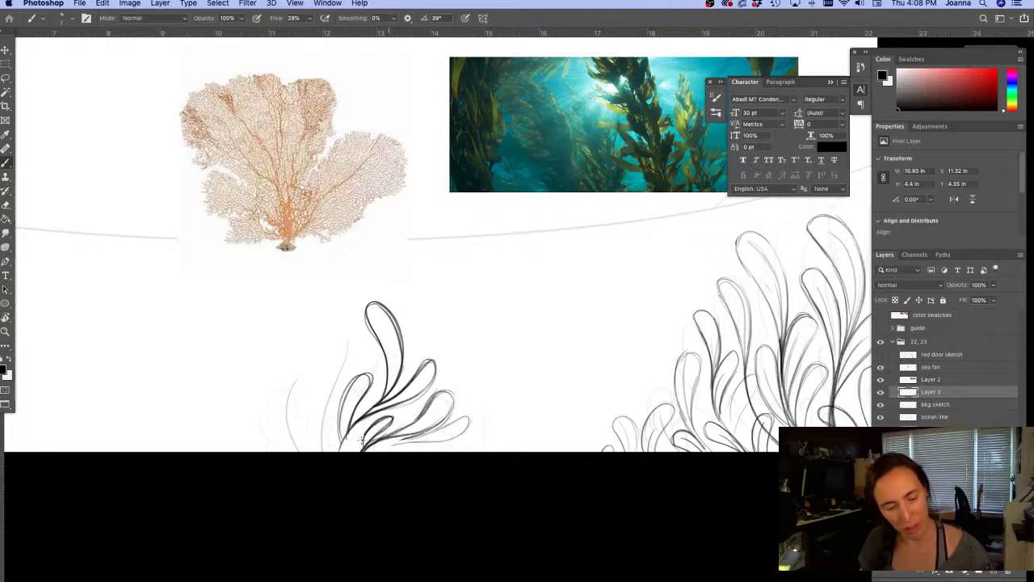
{"action": "key", "text": "e"}
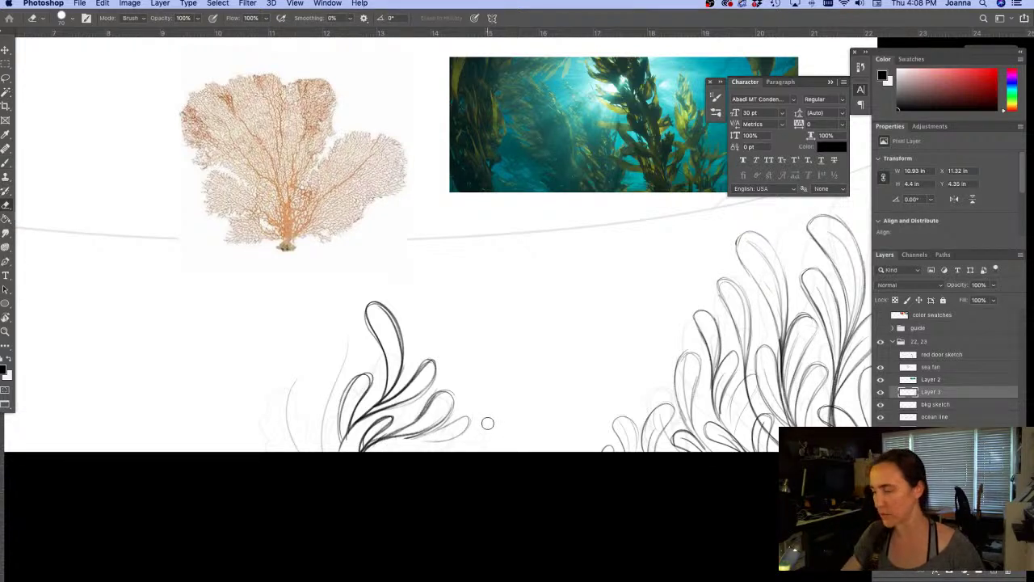
{"action": "key", "text": "b"}
{"action": "mouse_move", "coordinate": [441, 429]}
{"action": "left_mouse_down"}
{"action": "mouse_move", "coordinate": [319, 443]}
{"action": "mouse_move", "coordinate": [305, 407]}
{"action": "mouse_move", "coordinate": [320, 382]}
{"action": "mouse_move", "coordinate": [315, 431]}
{"action": "mouse_move", "coordinate": [351, 355]}
{"action": "mouse_move", "coordinate": [356, 367]}
{"action": "mouse_move", "coordinate": [327, 398]}
{"action": "mouse_move", "coordinate": [327, 449]}
{"action": "left_mouse_up"}
Add a second stem with a tall frond and shorter side fronds, plus two smaller fronds along its outer side
{"action": "mouse_move", "coordinate": [319, 404]}
{"action": "left_mouse_down"}
{"action": "mouse_move", "coordinate": [342, 317]}
{"action": "mouse_move", "coordinate": [327, 365]}
{"action": "left_mouse_up"}
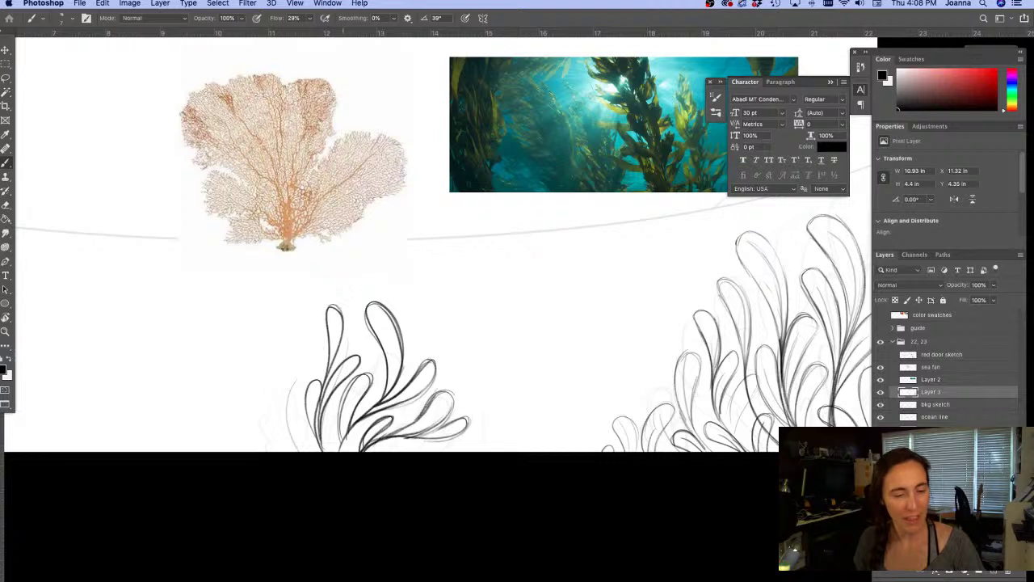
{"action": "mouse_move", "coordinate": [297, 444]}
{"action": "left_mouse_down"}
{"action": "mouse_move", "coordinate": [292, 380]}
{"action": "mouse_move", "coordinate": [303, 451]}
{"action": "left_mouse_up"}
{"action": "left_click_drag", "start_coordinate": [279, 415], "coordinate": [269, 449]}
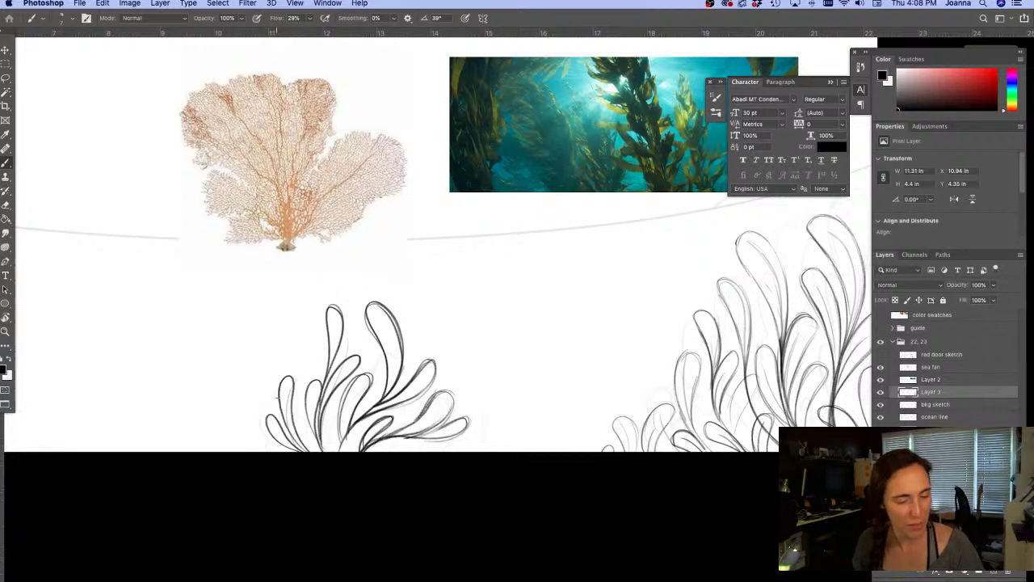
{"action": "mouse_move", "coordinate": [274, 397]}
{"action": "left_mouse_down"}
{"action": "mouse_move", "coordinate": [280, 350]}
{"action": "mouse_move", "coordinate": [301, 330]}
{"action": "mouse_move", "coordinate": [276, 414]}
{"action": "mouse_move", "coordinate": [287, 347]}
{"action": "left_mouse_up"}
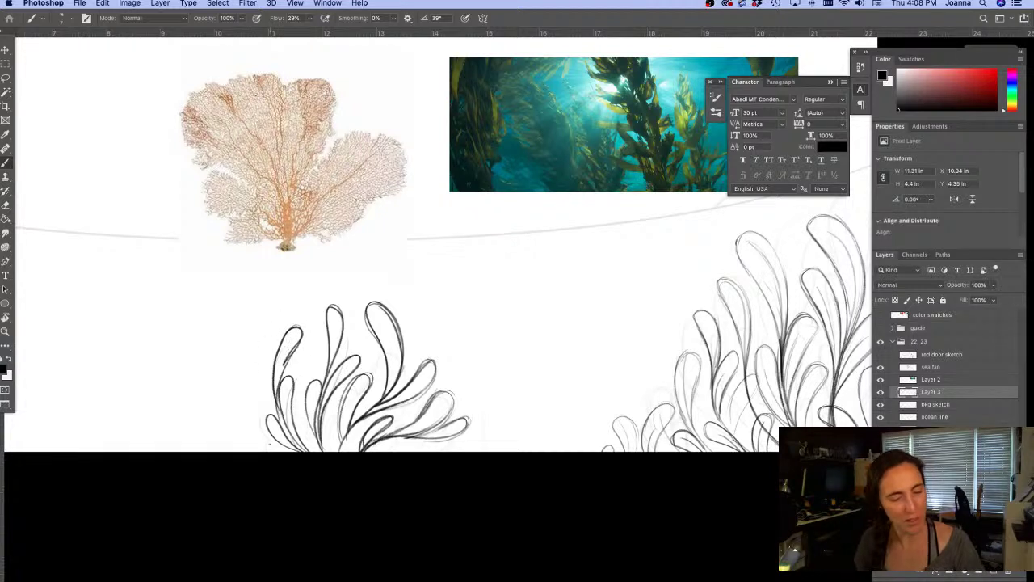
{"action": "key", "text": "super+z"}
{"action": "key", "text": "super+z"}
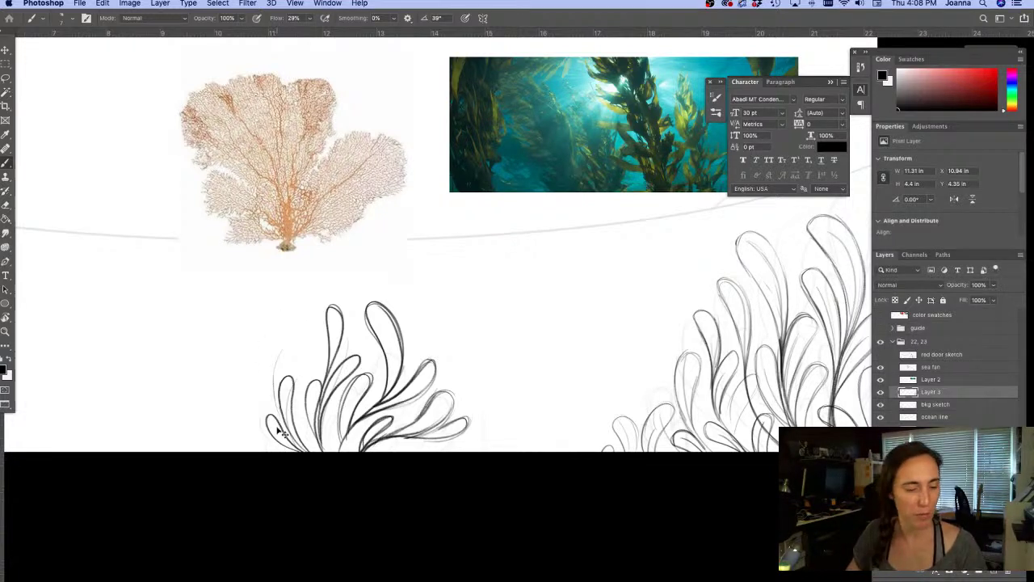
Add a slender rounded frond on the small plant's outer side and a tiny frond beyond it at the page bottom
{"action": "mouse_move", "coordinate": [278, 426]}
{"action": "left_mouse_down"}
{"action": "mouse_move", "coordinate": [273, 352]}
{"action": "mouse_move", "coordinate": [281, 394]}
{"action": "left_mouse_up"}
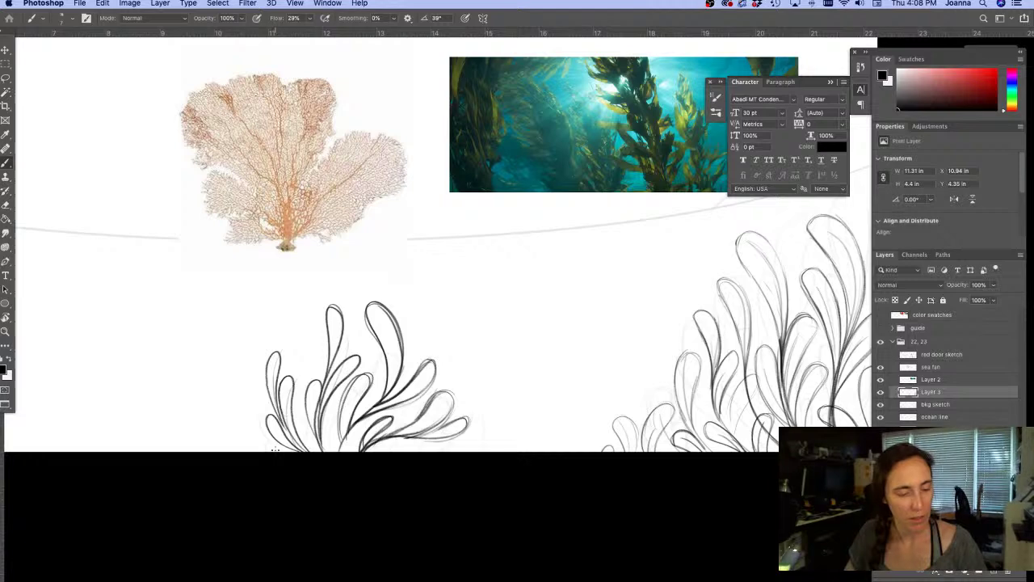
{"action": "left_click_drag", "start_coordinate": [264, 446], "coordinate": [245, 450]}
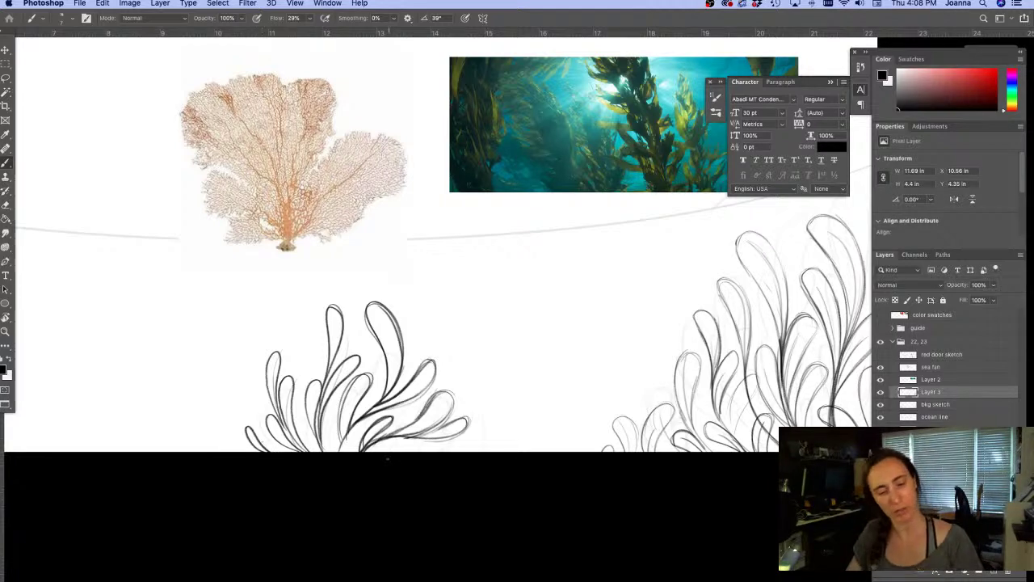
Compare the old and redrawn plants, hide Layer 3, then lasso and delete the old plants from the bkg sketch layer
{"action": "key", "text": "super+minus"}
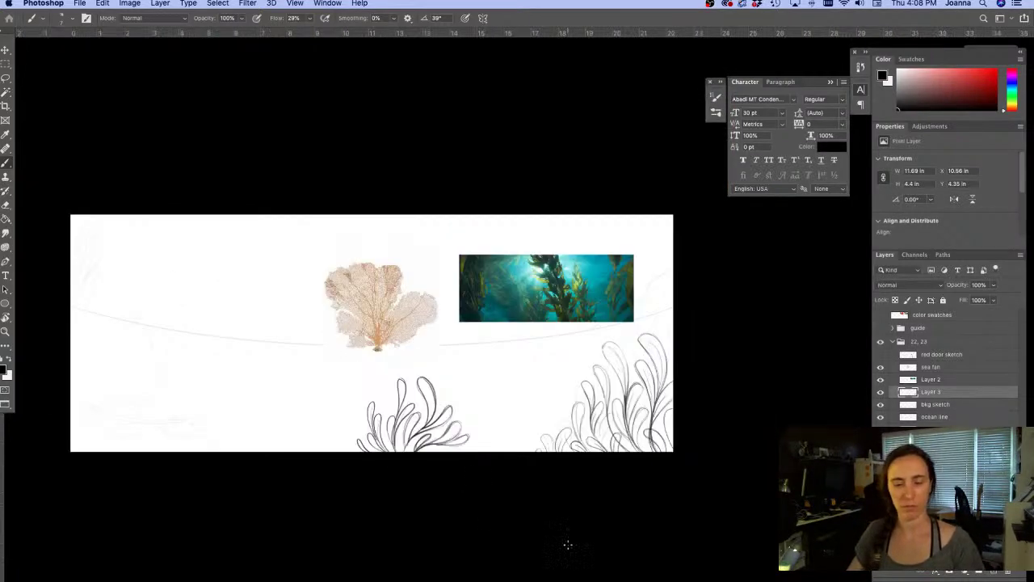
{"action": "left_click", "coordinate": [881, 392]}
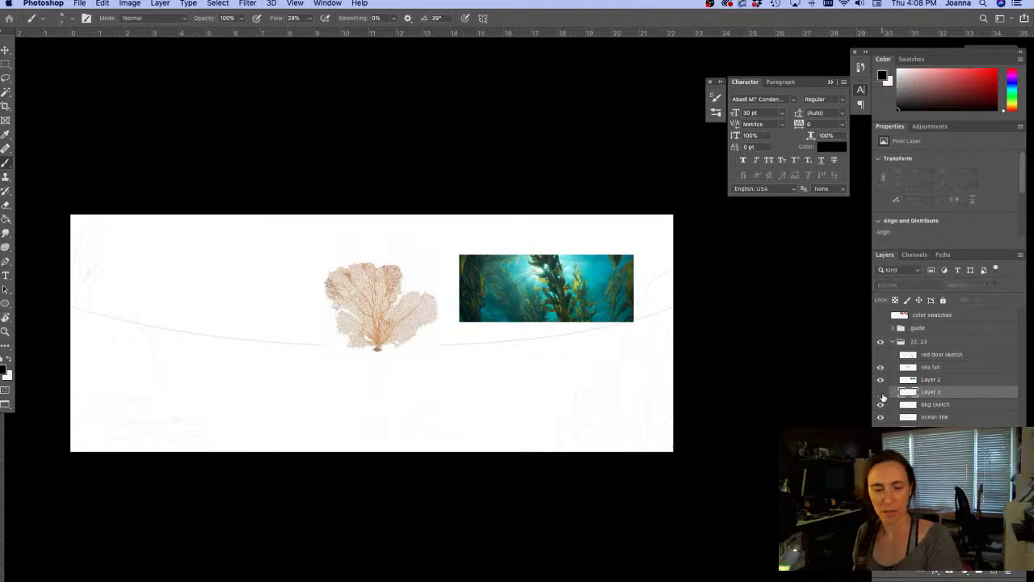
{"action": "left_click", "coordinate": [888, 404]}
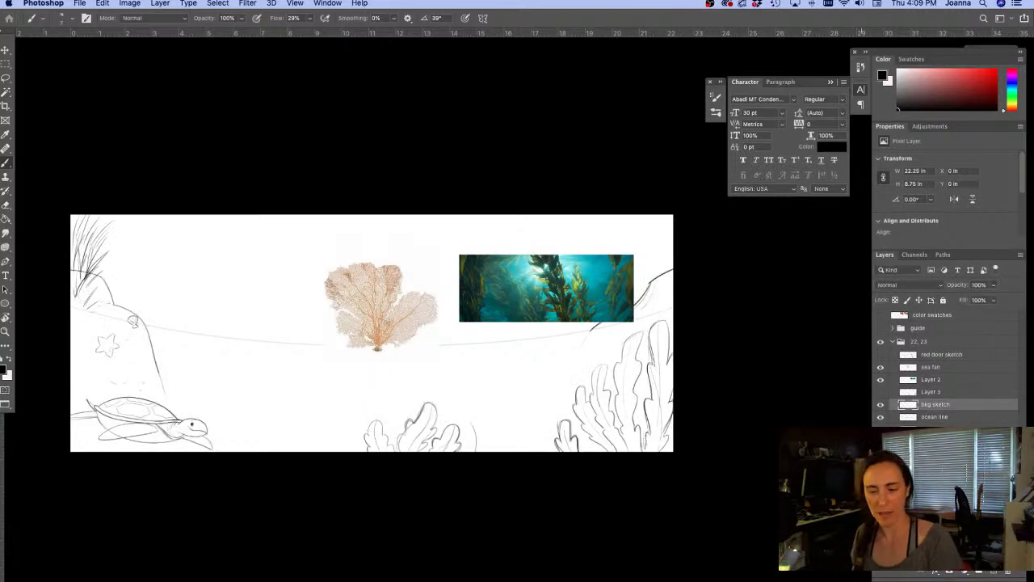
{"action": "left_click", "coordinate": [881, 392]}
{"action": "left_click", "coordinate": [881, 404]}
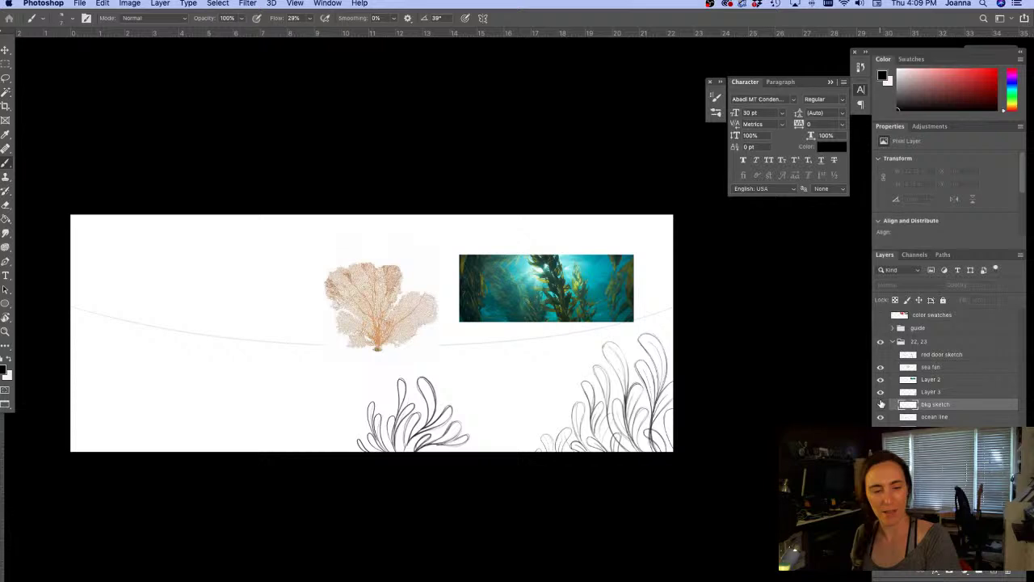
{"action": "left_click", "coordinate": [881, 404]}
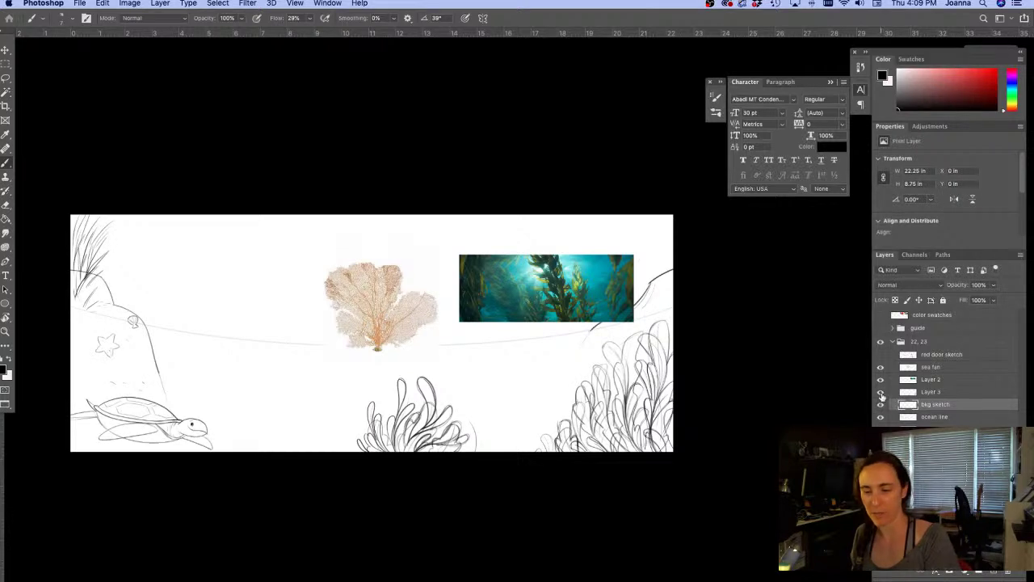
{"action": "left_click", "coordinate": [881, 392]}
{"action": "key", "text": "l"}
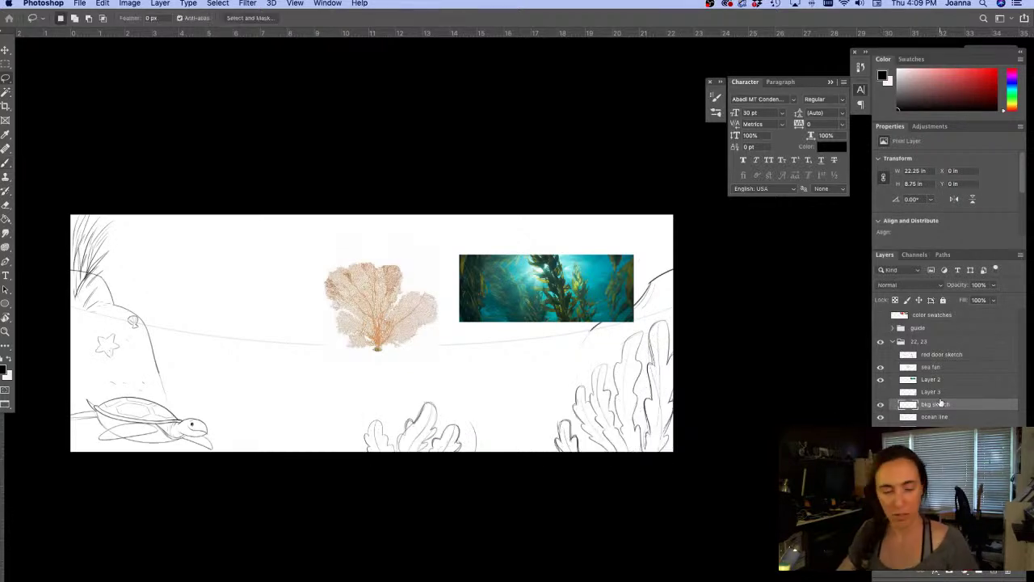
{"action": "mouse_move", "coordinate": [355, 454]}
{"action": "left_mouse_down"}
{"action": "mouse_move", "coordinate": [393, 382]}
{"action": "mouse_move", "coordinate": [542, 419]}
{"action": "mouse_move", "coordinate": [601, 352]}
{"action": "mouse_move", "coordinate": [660, 315]}
{"action": "mouse_move", "coordinate": [701, 433]}
{"action": "mouse_move", "coordinate": [317, 503]}
{"action": "left_mouse_up"}
{"action": "key", "text": "BackSpace"}
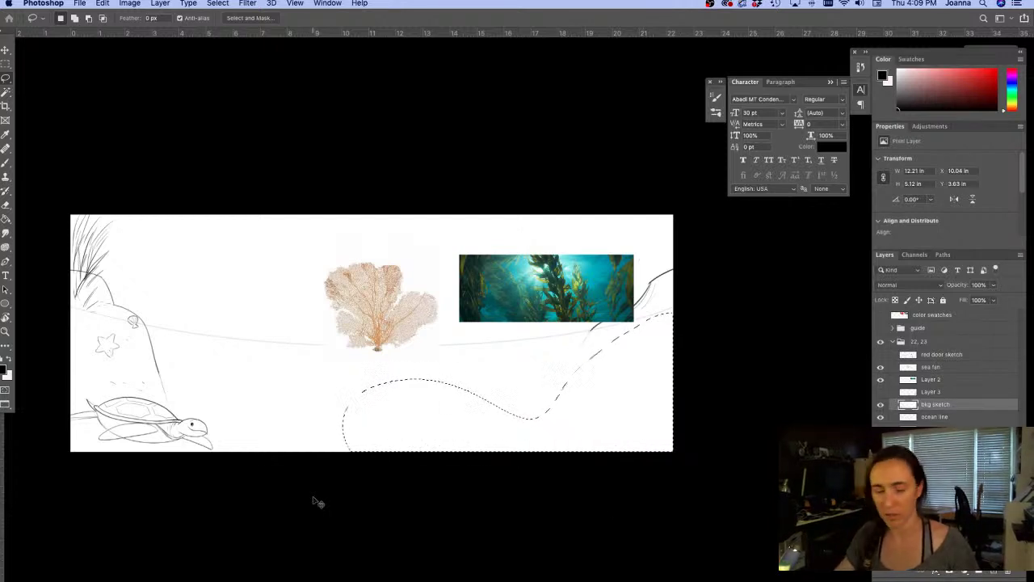
{"action": "key", "text": "super+d"}
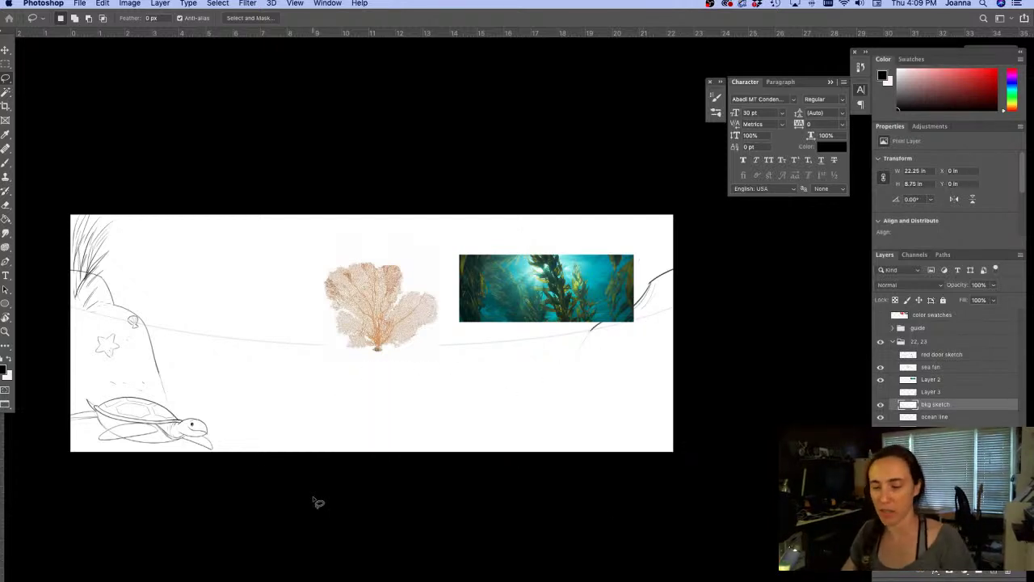
Show Layer 3 again and rename it kelp
{"action": "left_click", "coordinate": [881, 392]}
{"action": "double_click", "coordinate": [930, 392]}
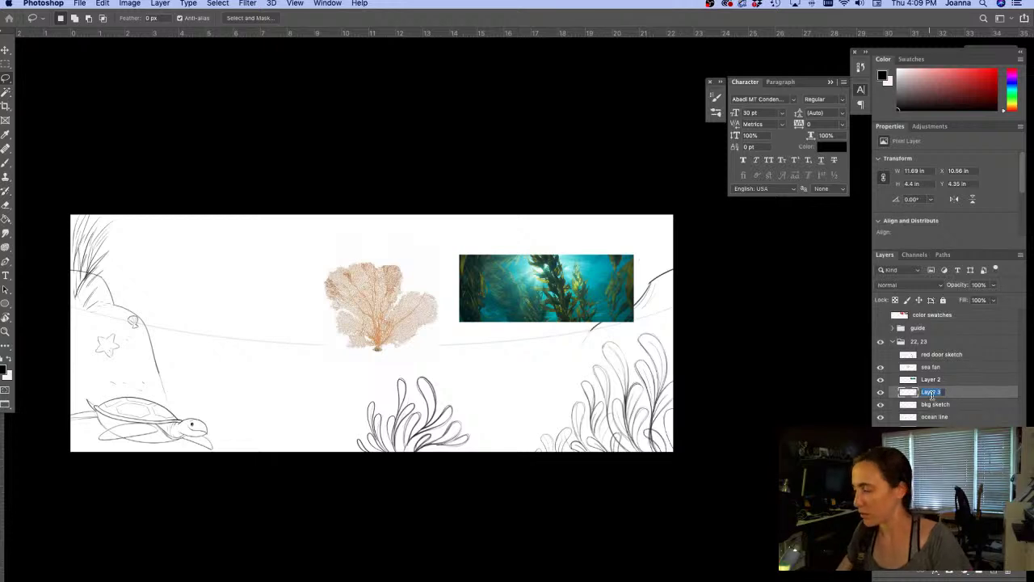
{"action": "type", "text": "kelp"}
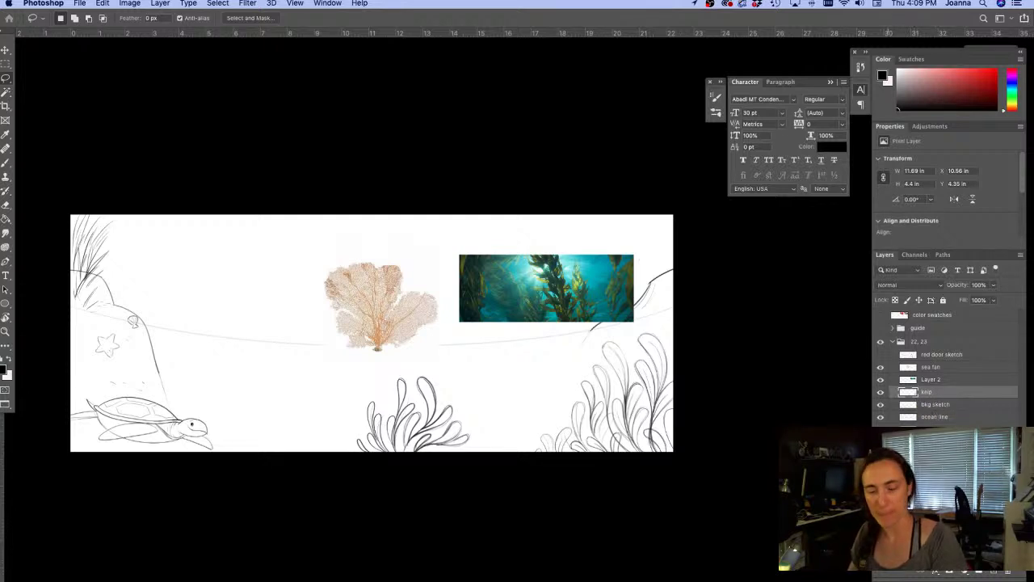
{"action": "left_click", "coordinate": [466, 454], "text": "ctrl"}
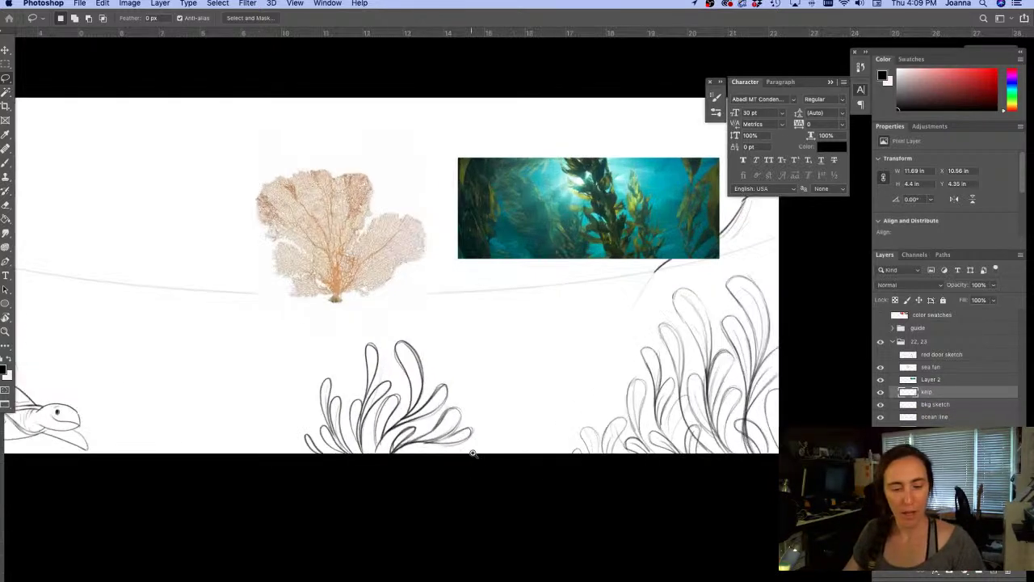
Extend the rock's sloping outline down toward the turtle's shell with the Brush on the kelp layer
{"action": "key", "text": "b"}
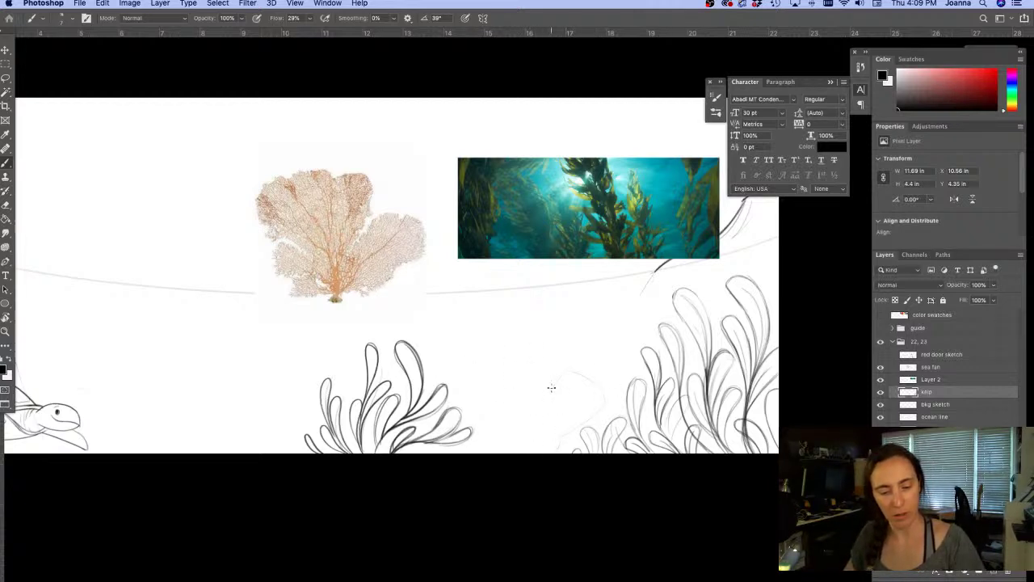
{"action": "left_click_drag", "start_coordinate": [425, 522], "coordinate": [617, 485]}
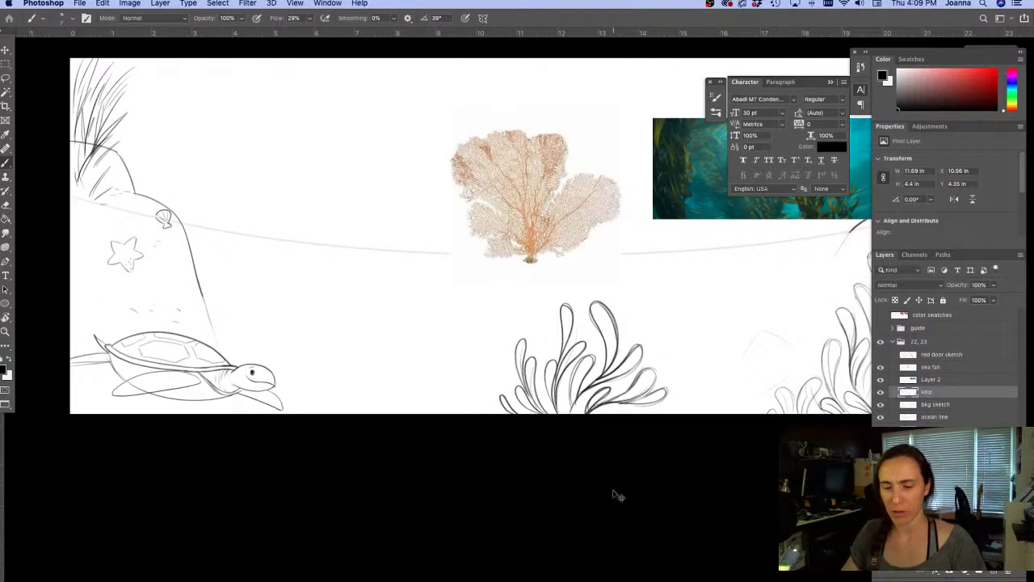
{"action": "left_click_drag", "start_coordinate": [617, 493], "coordinate": [641, 526]}
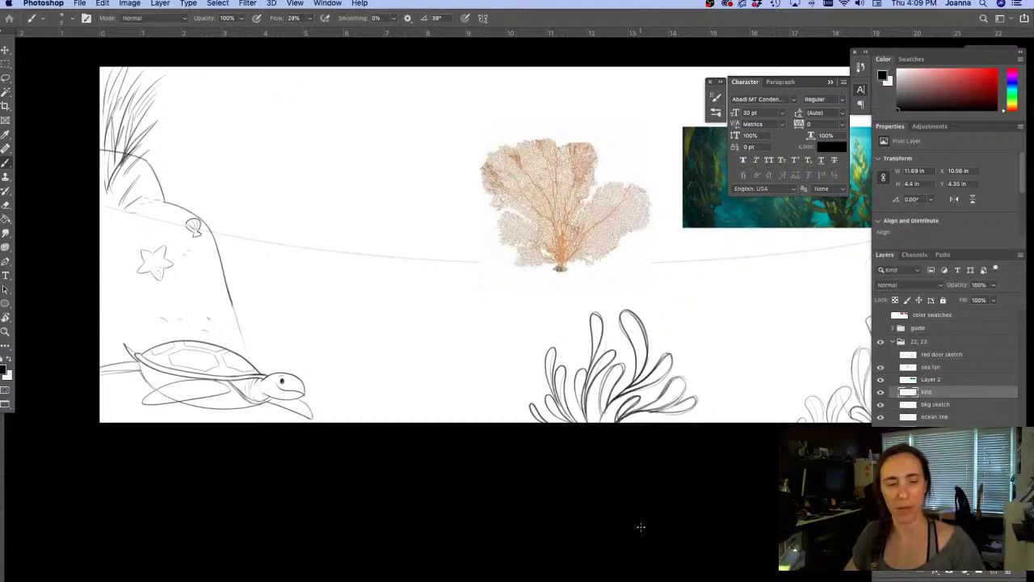
{"action": "left_click", "coordinate": [324, 321]}
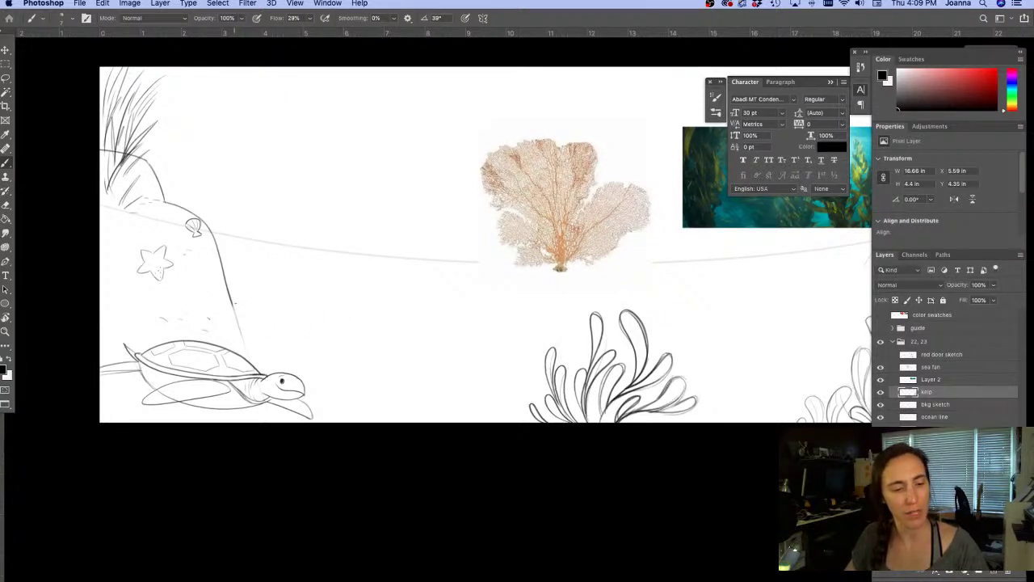
{"action": "left_click_drag", "start_coordinate": [236, 311], "coordinate": [243, 334]}
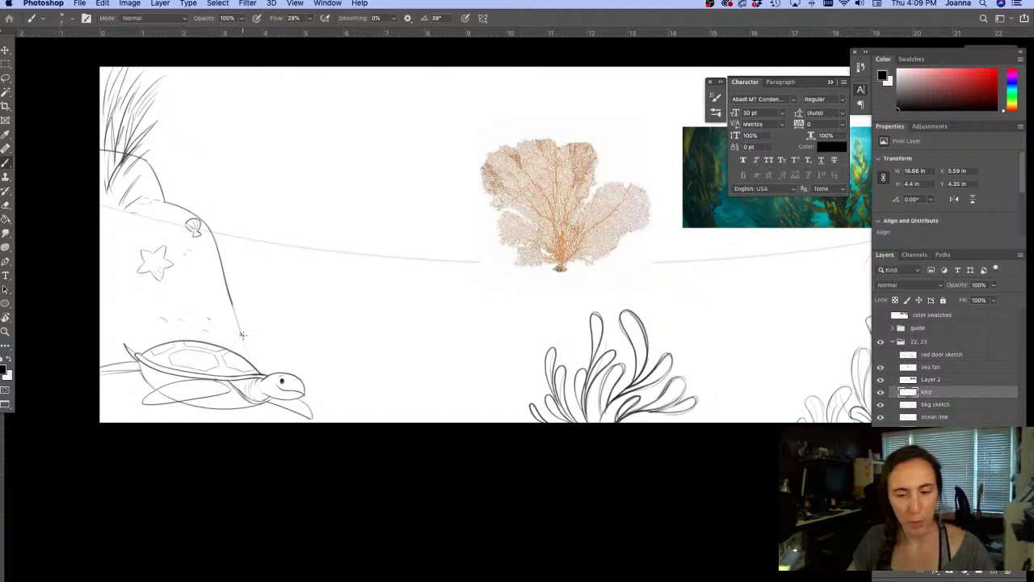
{"action": "mouse_move", "coordinate": [273, 267]}
{"action": "left_mouse_down"}
{"action": "mouse_move", "coordinate": [305, 255]}
{"action": "mouse_move", "coordinate": [335, 273]}
{"action": "mouse_move", "coordinate": [339, 307]}
{"action": "mouse_move", "coordinate": [299, 327]}
{"action": "mouse_move", "coordinate": [319, 327]}
{"action": "left_mouse_up"}
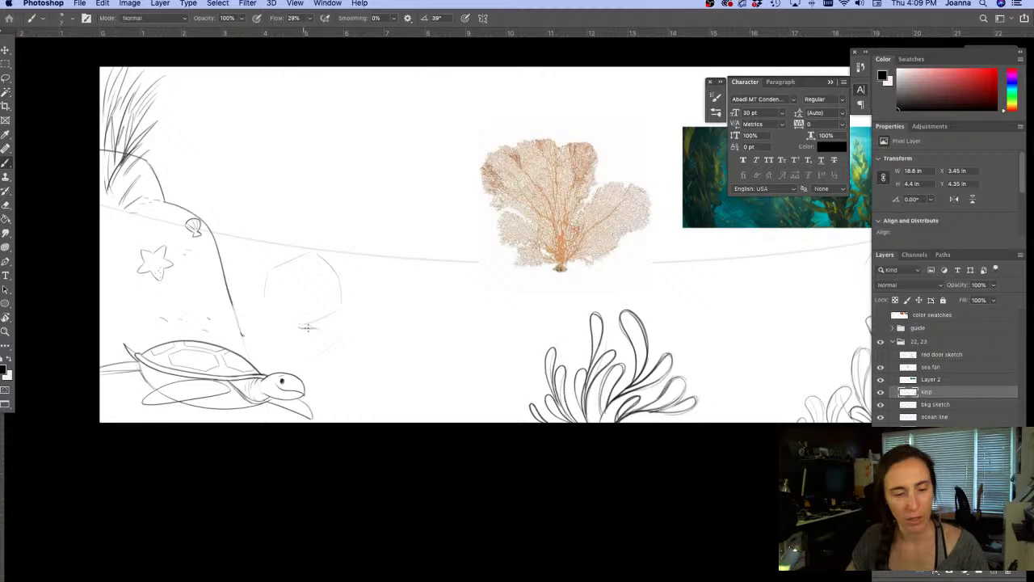
{"action": "mouse_move", "coordinate": [320, 327]}
{"action": "left_mouse_down"}
{"action": "mouse_move", "coordinate": [352, 341]}
{"action": "mouse_move", "coordinate": [339, 360]}
{"action": "mouse_move", "coordinate": [292, 358]}
{"action": "mouse_move", "coordinate": [264, 337]}
{"action": "left_mouse_up"}
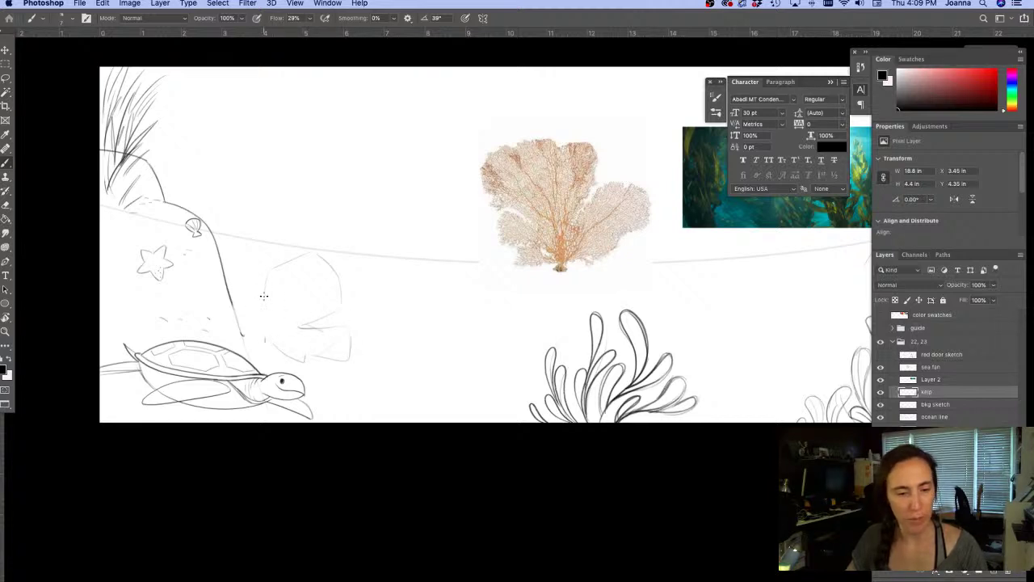
{"action": "mouse_move", "coordinate": [263, 296]}
{"action": "left_mouse_down"}
{"action": "mouse_move", "coordinate": [254, 332]}
{"action": "mouse_move", "coordinate": [240, 317]}
{"action": "mouse_move", "coordinate": [242, 335]}
{"action": "mouse_move", "coordinate": [239, 326]}
{"action": "left_mouse_up"}
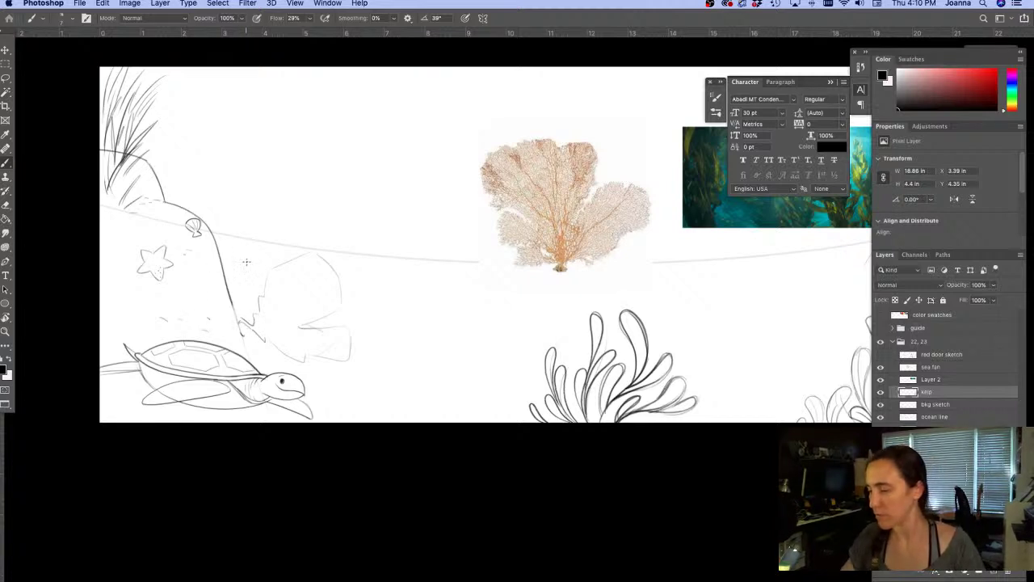
{"action": "key", "text": "super+z"}
{"action": "key", "text": "super+z"}
{"action": "key", "text": "super+z"}
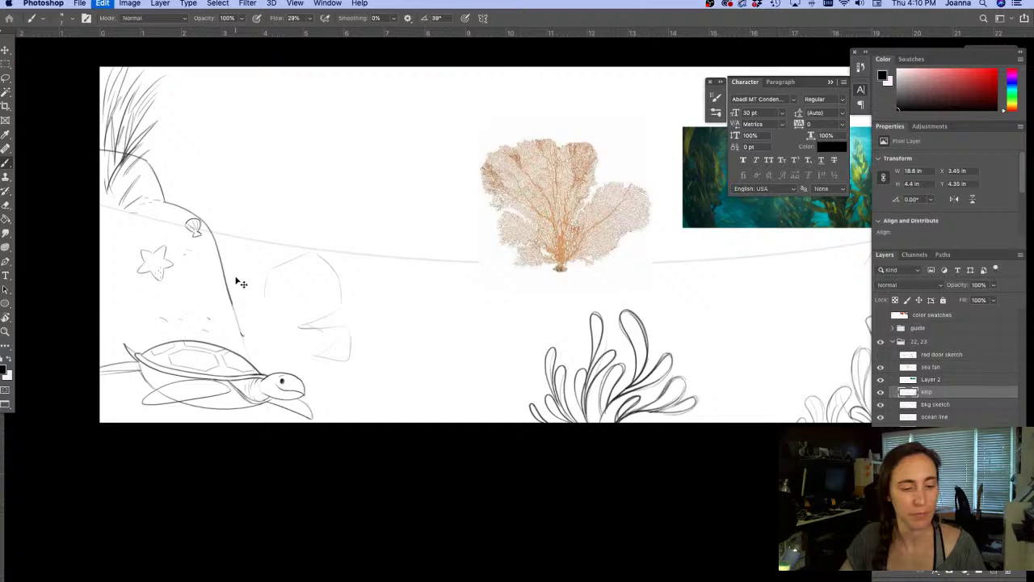
{"action": "key", "text": "super+z"}
{"action": "key", "text": "super+z"}
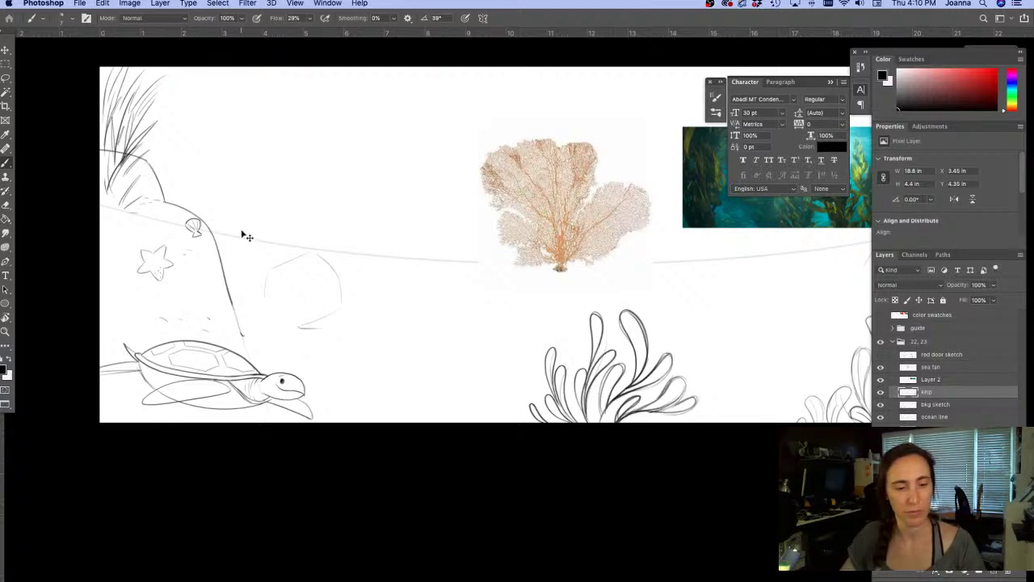
{"action": "key", "text": "super+z"}
{"action": "key", "text": "super+z"}
{"action": "key", "text": "super+z"}
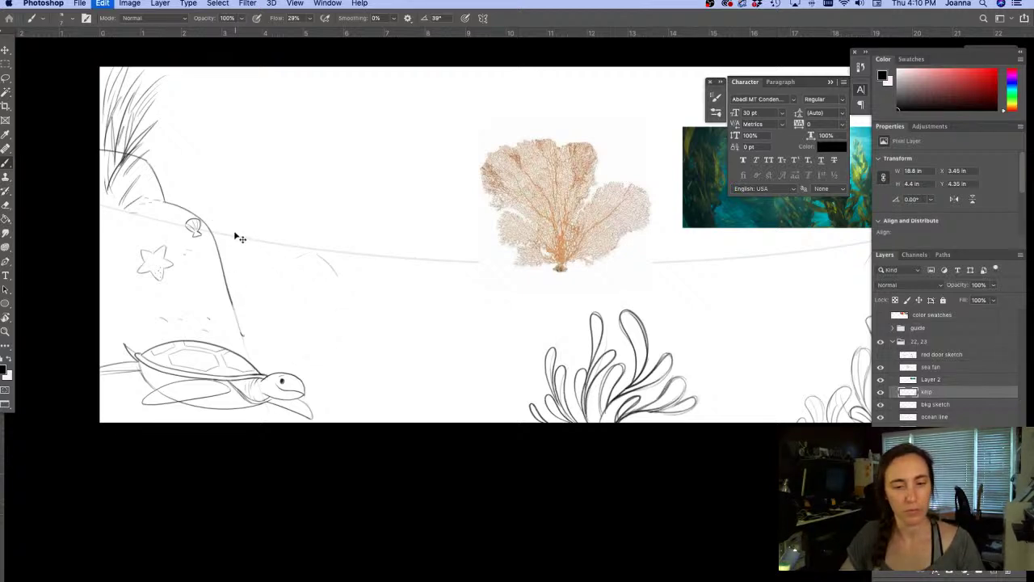
{"action": "key", "text": "super+z"}
Sketch a faint sea fan outline beside the rock, above the turtle's head, with a large upper lobe and smaller side lobes
{"action": "mouse_move", "coordinate": [241, 272]}
{"action": "left_mouse_down"}
{"action": "mouse_move", "coordinate": [266, 251]}
{"action": "mouse_move", "coordinate": [306, 262]}
{"action": "mouse_move", "coordinate": [332, 311]}
{"action": "mouse_move", "coordinate": [273, 332]}
{"action": "mouse_move", "coordinate": [320, 330]}
{"action": "mouse_move", "coordinate": [338, 350]}
{"action": "left_mouse_up"}
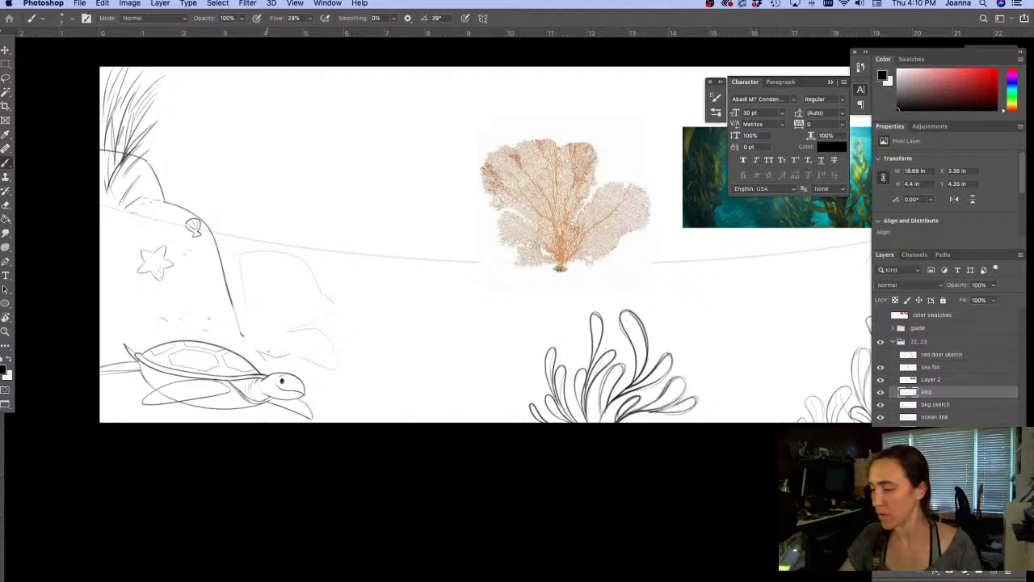
{"action": "key", "text": "e"}
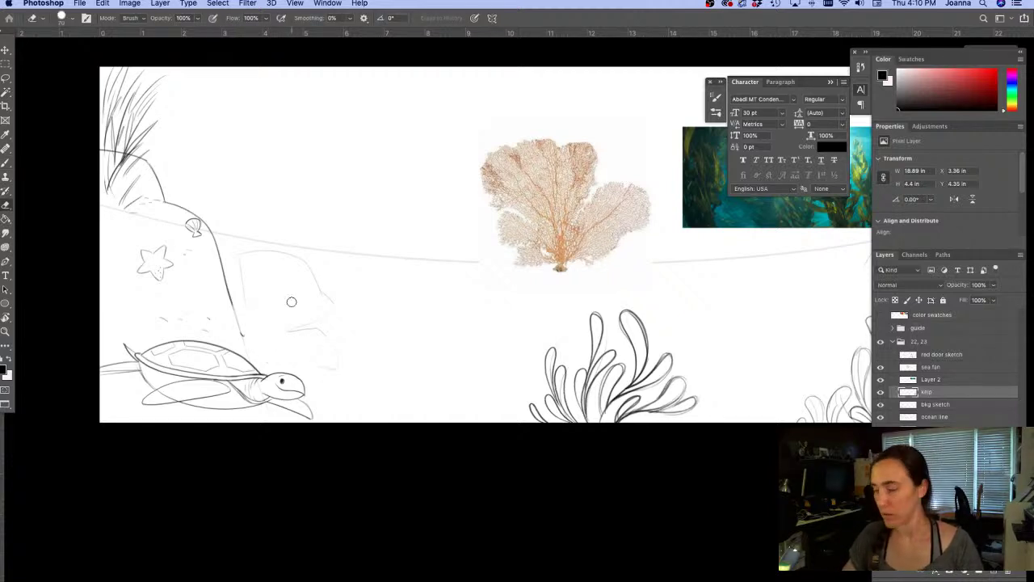
{"action": "key", "text": "b"}
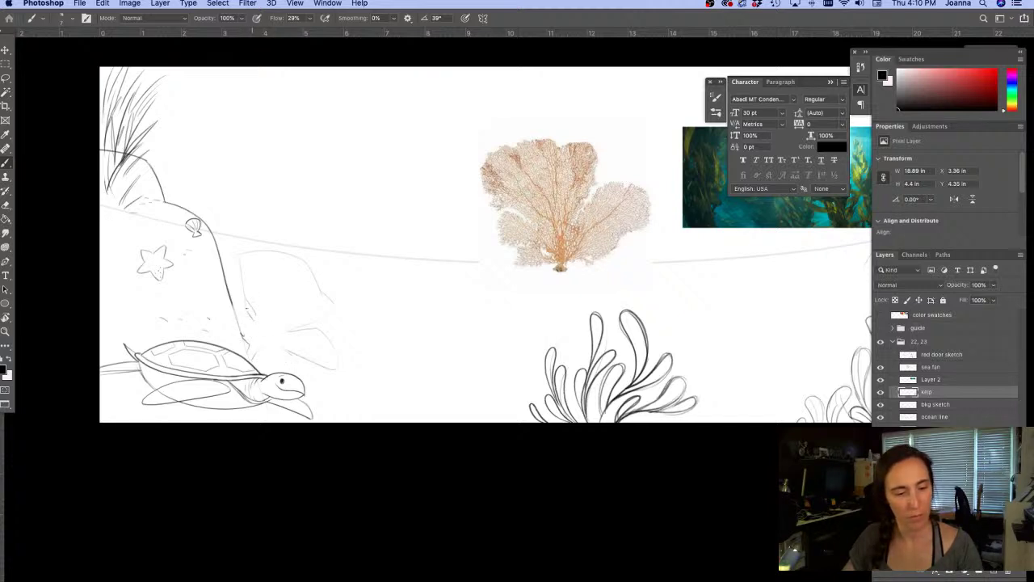
{"action": "left_click_drag", "start_coordinate": [248, 308], "coordinate": [233, 300]}
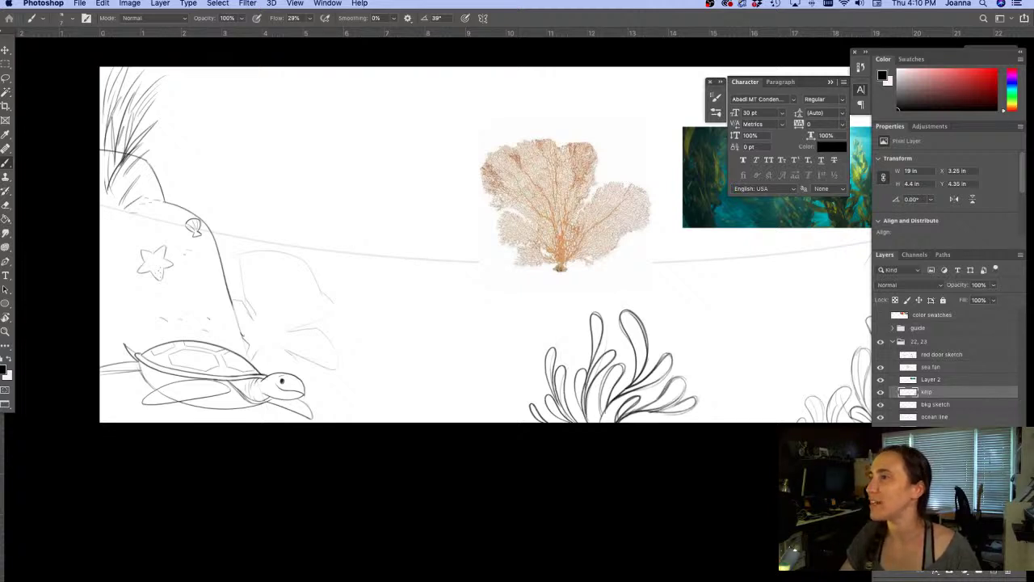
{"action": "key", "text": "Tab"}
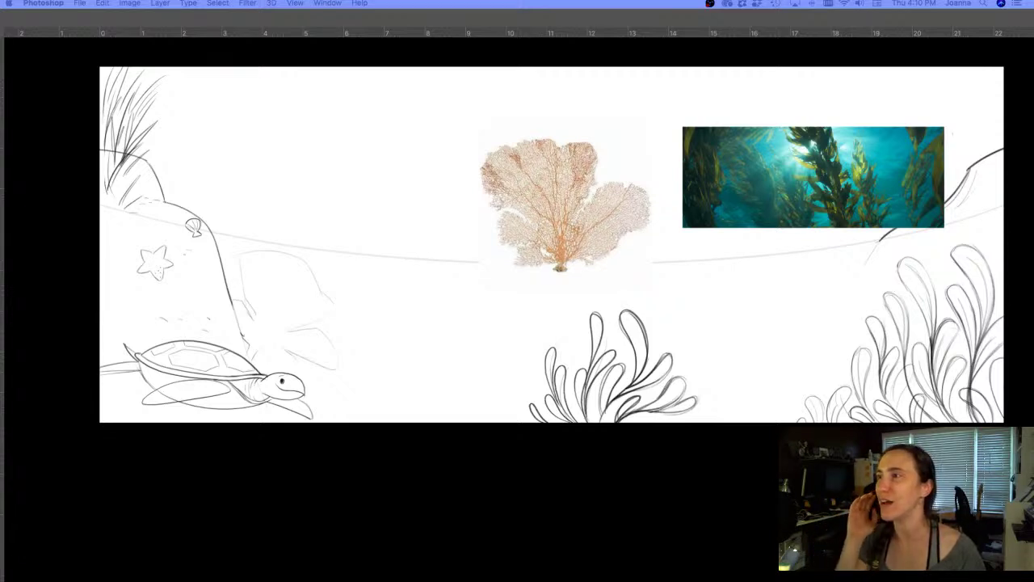
{"action": "key", "text": "Tab"}
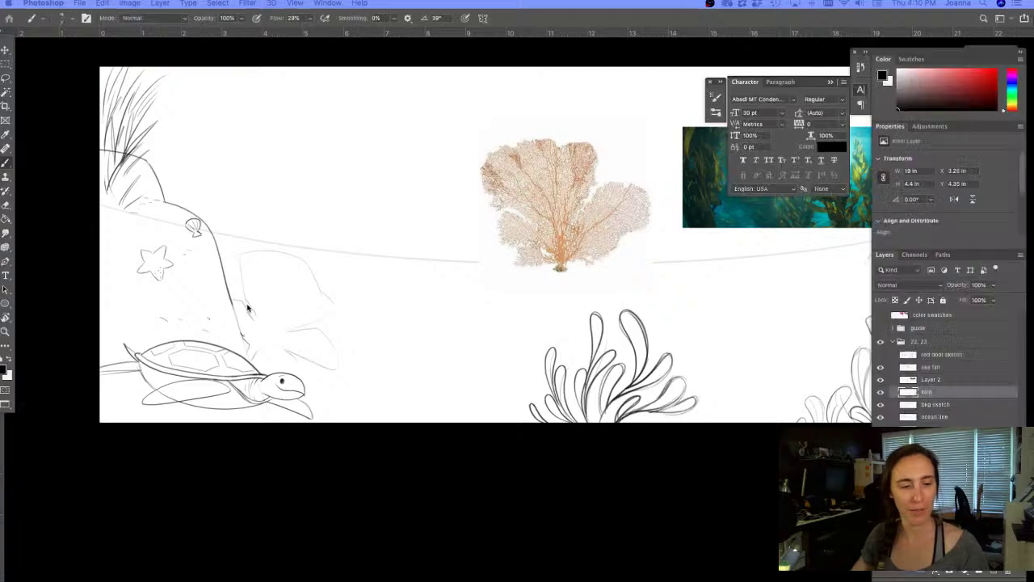
Erase and redraw the sea fan's narrow lobe against the rock, then firm up the outlines of the outer and lower lobes
{"action": "key", "text": "e"}
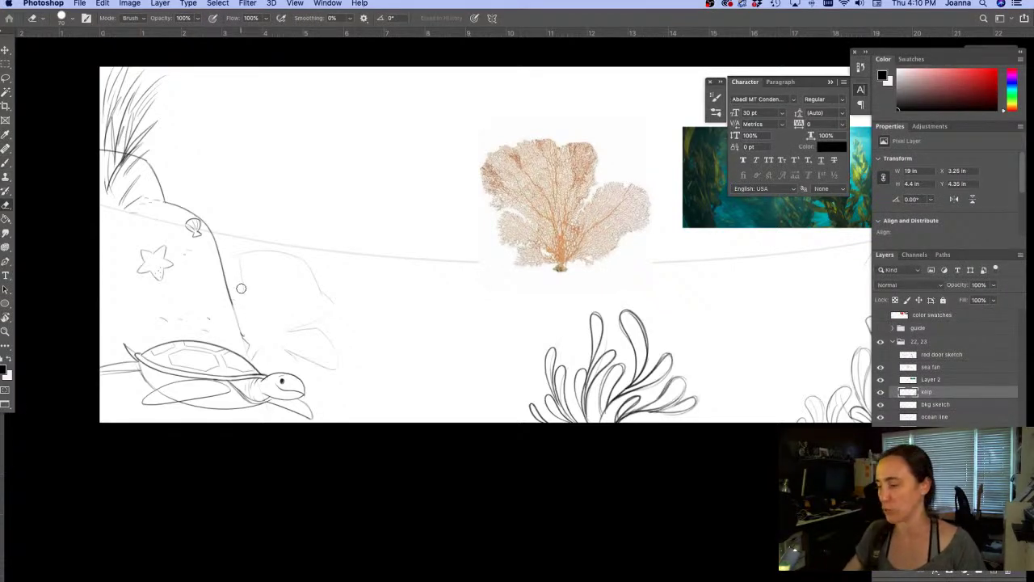
{"action": "key", "text": "b"}
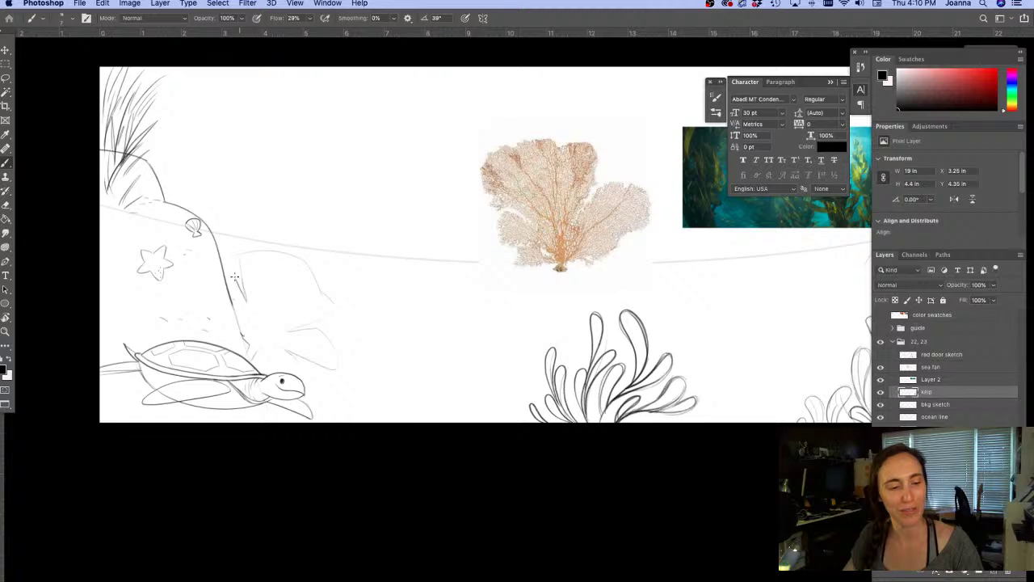
{"action": "left_click_drag", "start_coordinate": [236, 257], "coordinate": [245, 299]}
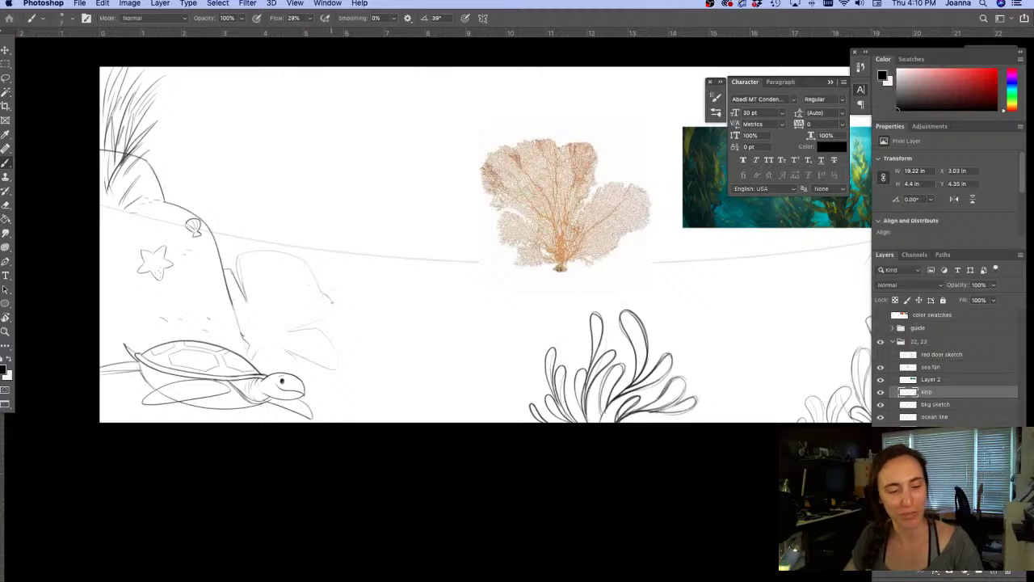
{"action": "left_click_drag", "start_coordinate": [332, 297], "coordinate": [276, 344]}
{"action": "left_click_drag", "start_coordinate": [327, 367], "coordinate": [279, 346]}
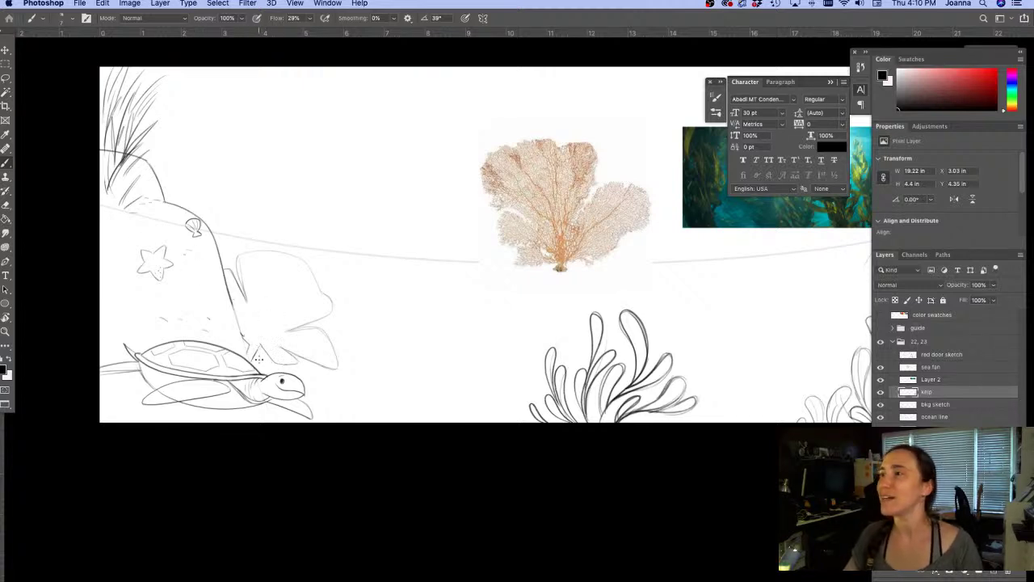
Draw the sea fan's jagged main stem up through the large lobe, with branches toward its top and outer edges
{"action": "mouse_move", "coordinate": [231, 343]}
{"action": "left_mouse_down"}
{"action": "mouse_move", "coordinate": [311, 342]}
{"action": "mouse_move", "coordinate": [336, 266]}
{"action": "mouse_move", "coordinate": [270, 330]}
{"action": "left_mouse_up"}
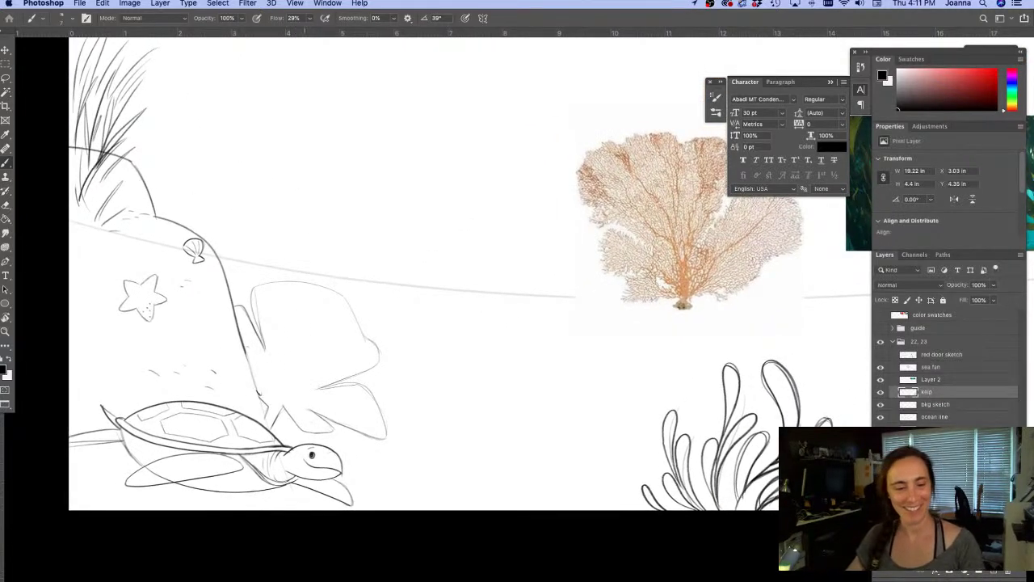
{"action": "mouse_move", "coordinate": [293, 286]}
{"action": "left_mouse_down"}
{"action": "mouse_move", "coordinate": [300, 324]}
{"action": "mouse_move", "coordinate": [268, 425]}
{"action": "left_mouse_up"}
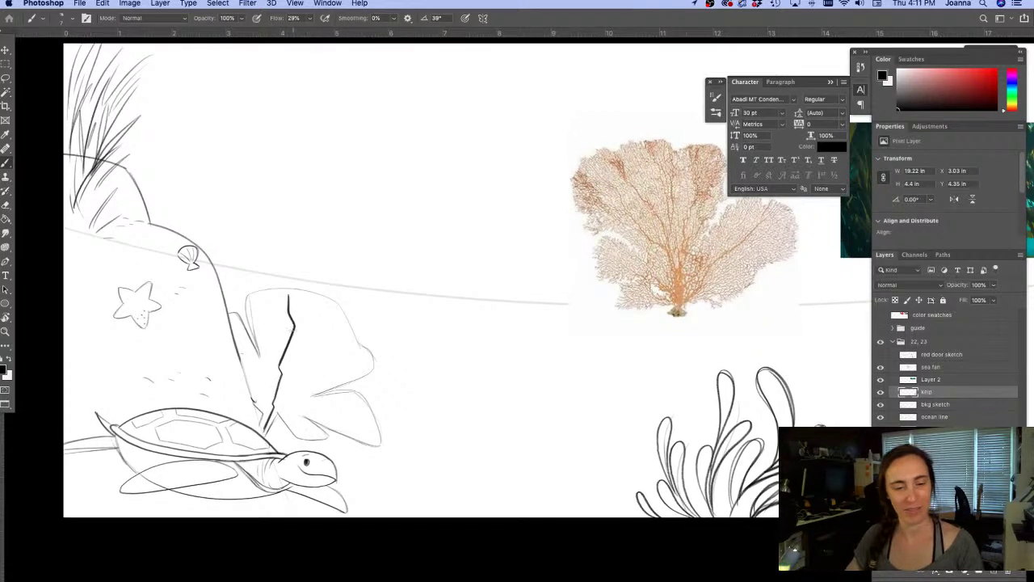
{"action": "left_click_drag", "start_coordinate": [282, 322], "coordinate": [275, 290]}
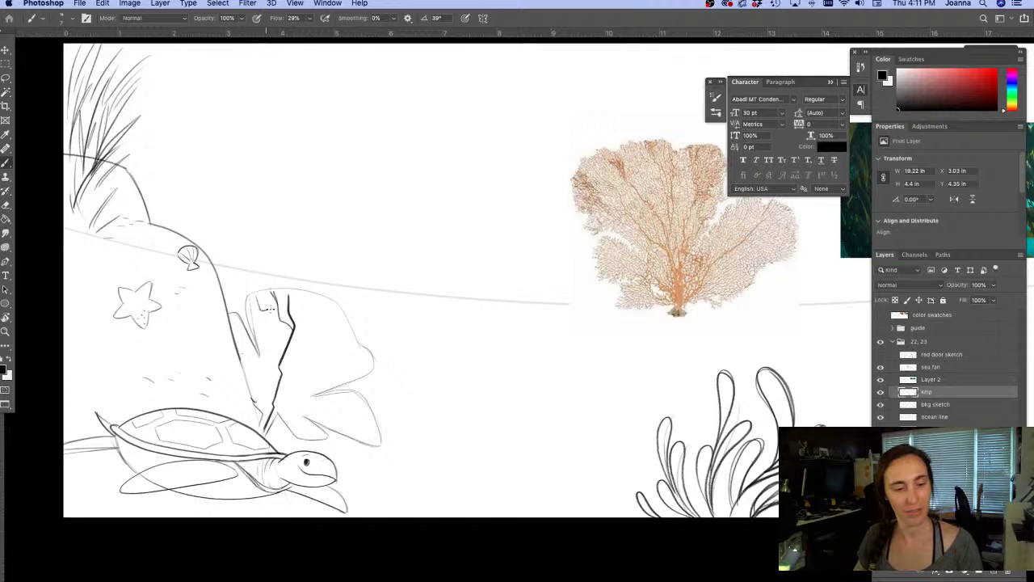
{"action": "left_click_drag", "start_coordinate": [269, 309], "coordinate": [280, 316]}
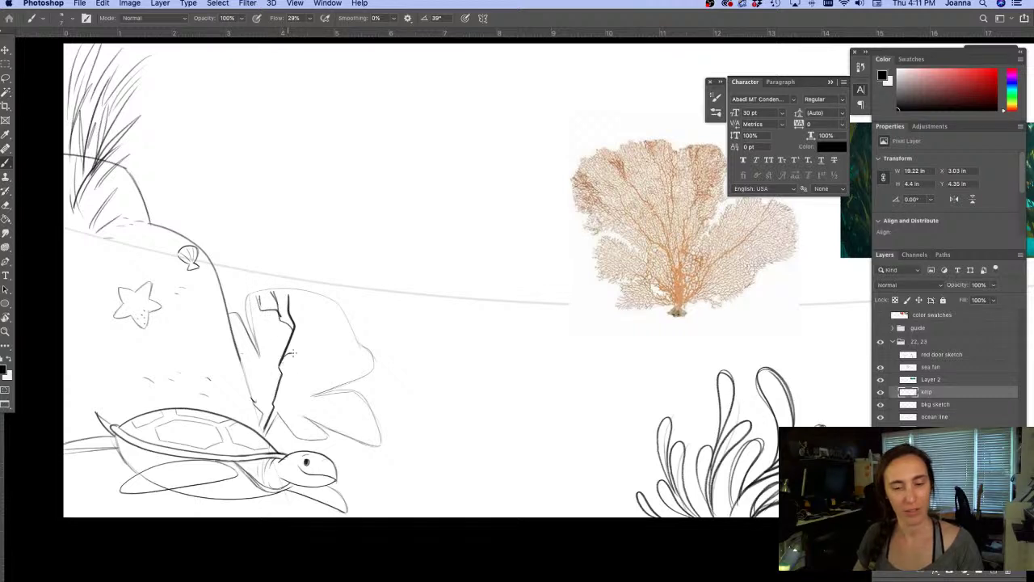
{"action": "left_click_drag", "start_coordinate": [293, 354], "coordinate": [351, 319]}
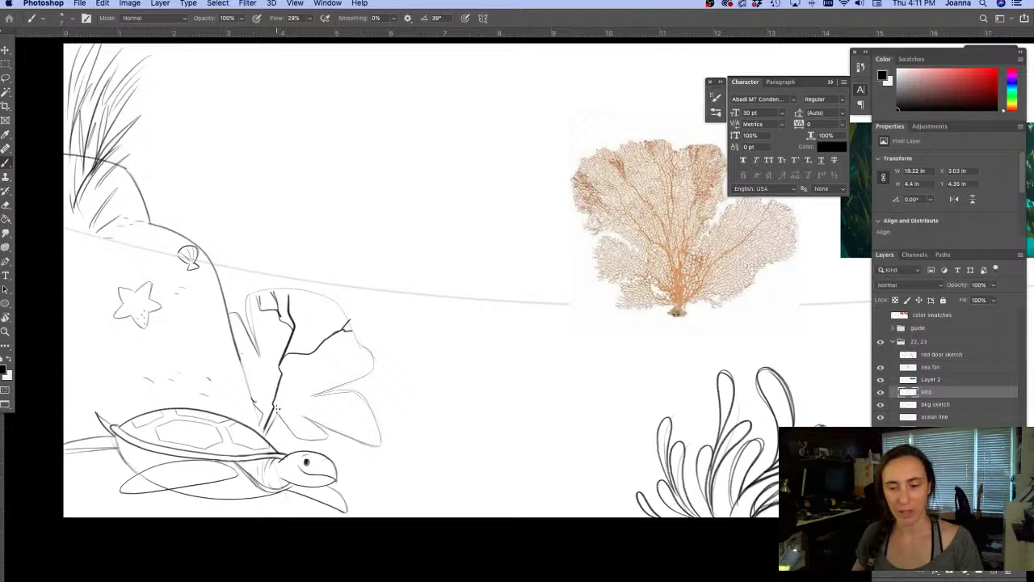
Thicken the sea fan's base and draw branches into the lower lobe, the rock-side lobe and the large lobe's outer edge
{"action": "left_click_drag", "start_coordinate": [282, 395], "coordinate": [262, 432]}
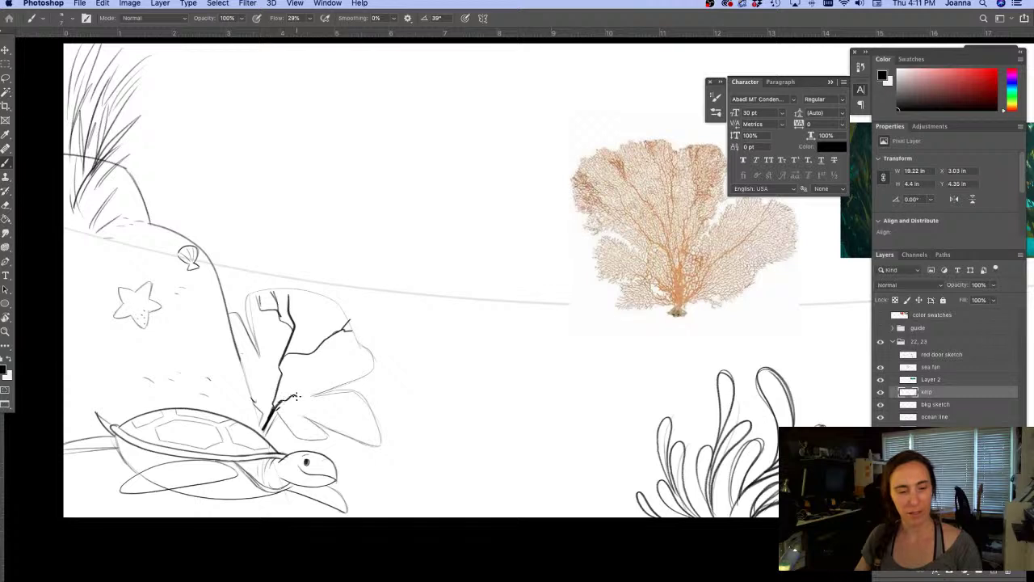
{"action": "left_click_drag", "start_coordinate": [296, 396], "coordinate": [365, 410]}
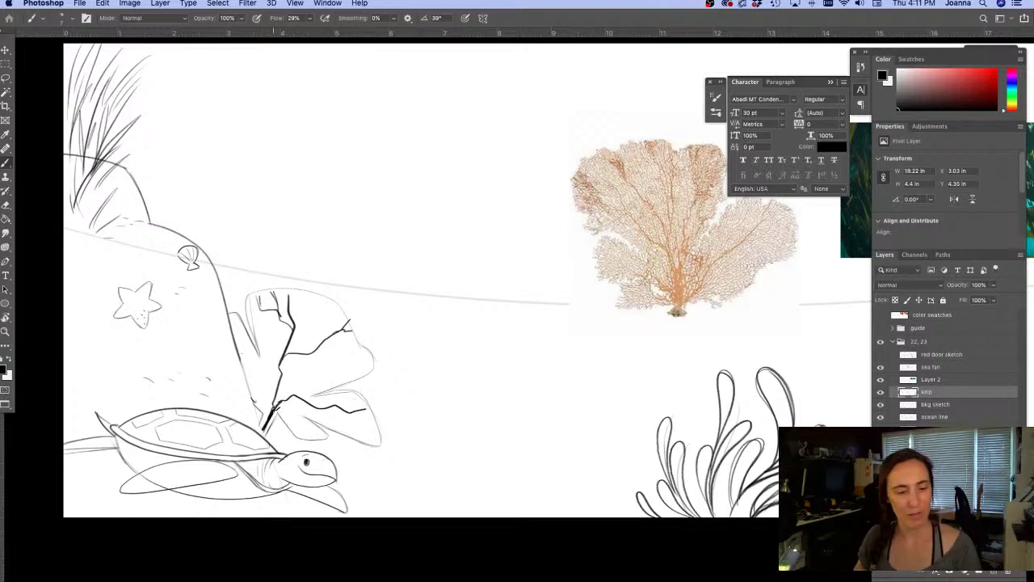
{"action": "left_click_drag", "start_coordinate": [285, 393], "coordinate": [361, 429]}
{"action": "mouse_move", "coordinate": [273, 419]}
{"action": "left_mouse_down"}
{"action": "mouse_move", "coordinate": [269, 347]}
{"action": "mouse_move", "coordinate": [246, 333]}
{"action": "left_mouse_up"}
{"action": "left_click_drag", "start_coordinate": [271, 410], "coordinate": [239, 329]}
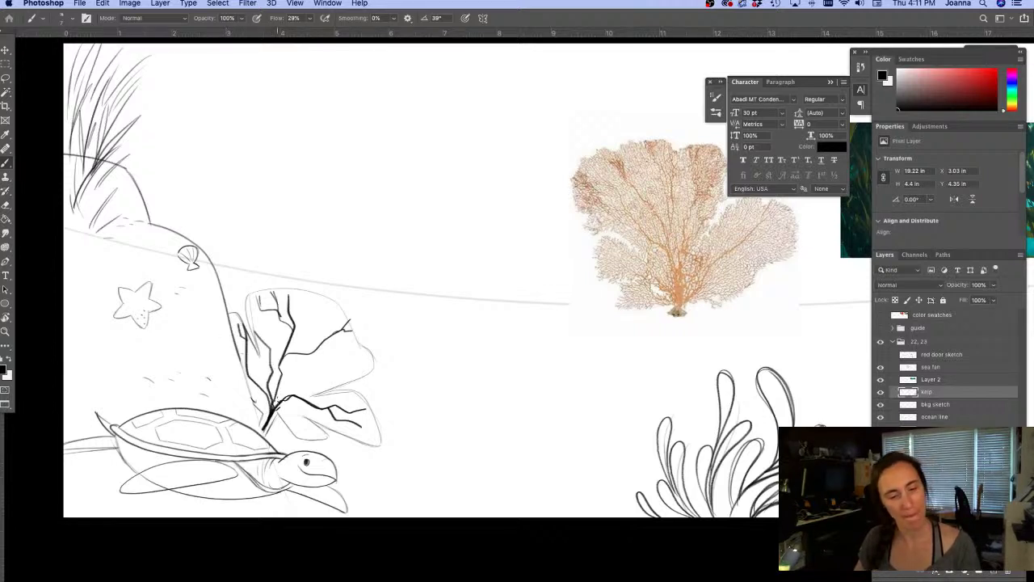
{"action": "mouse_move", "coordinate": [274, 406]}
{"action": "left_mouse_down"}
{"action": "mouse_move", "coordinate": [307, 375]}
{"action": "mouse_move", "coordinate": [366, 354]}
{"action": "left_mouse_up"}
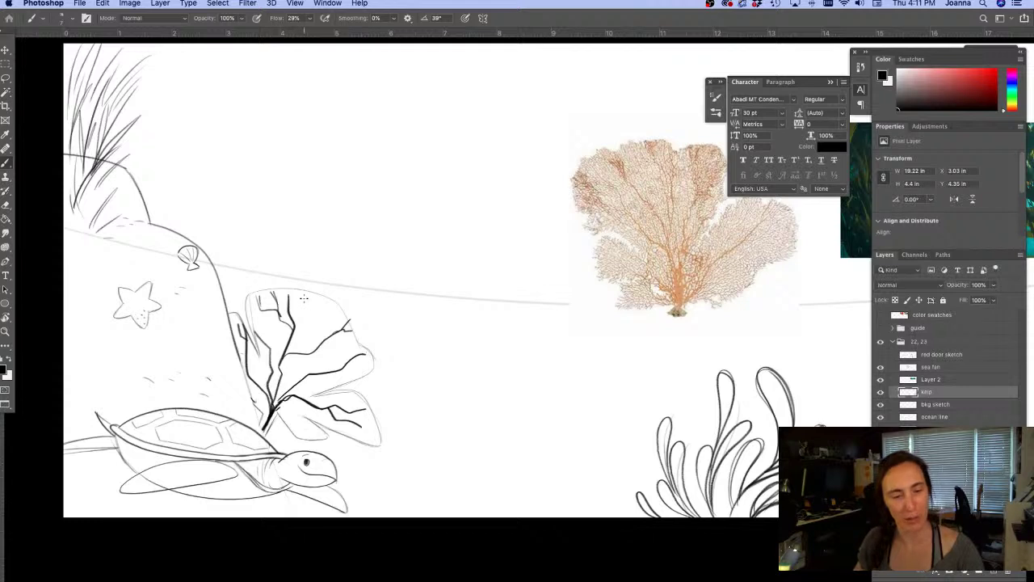
Fill the sea fan's lobes with finer twigs forking off the main branches
{"action": "left_click_drag", "start_coordinate": [305, 291], "coordinate": [284, 344]}
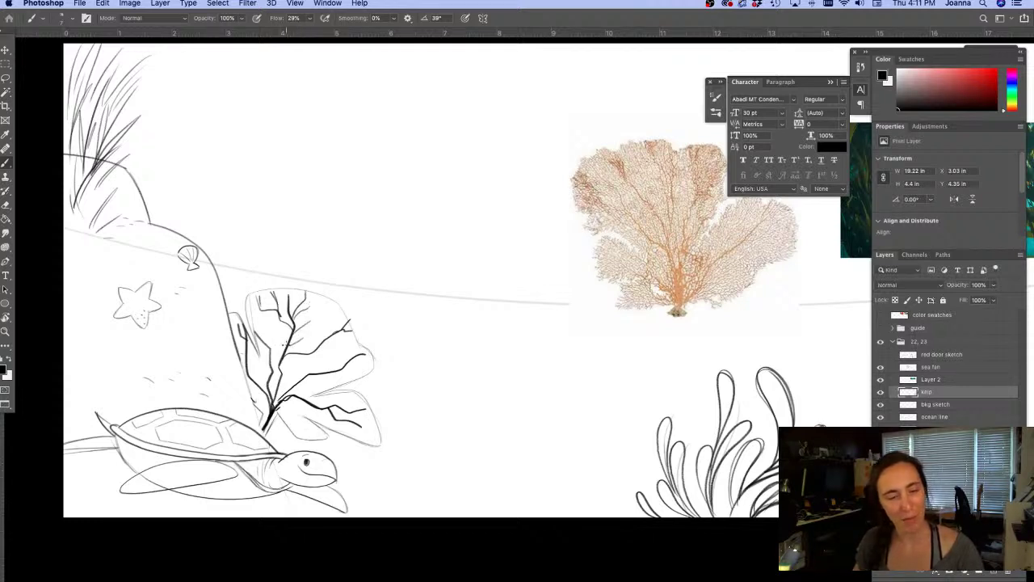
{"action": "left_click_drag", "start_coordinate": [277, 295], "coordinate": [287, 307]}
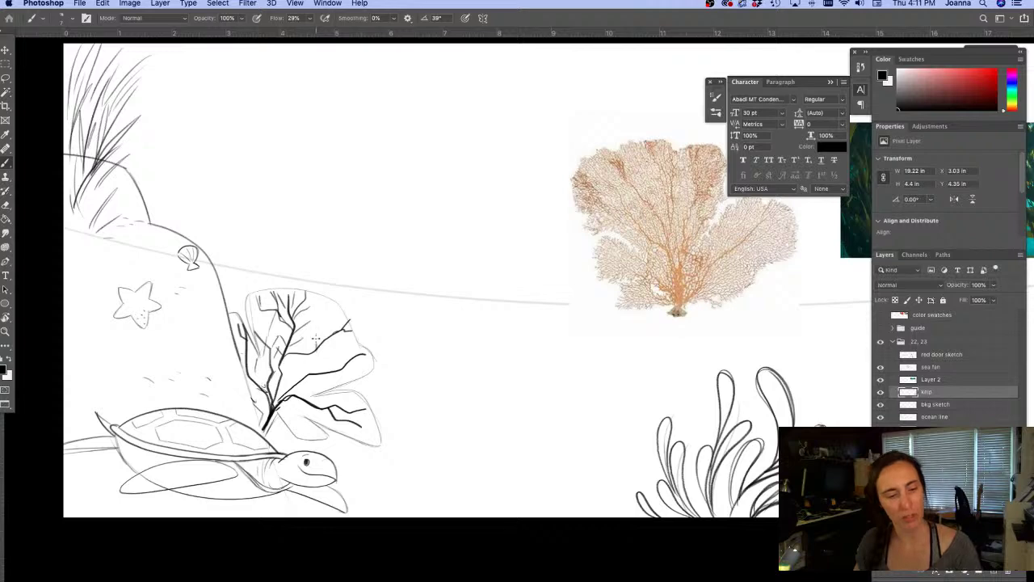
{"action": "left_click_drag", "start_coordinate": [316, 340], "coordinate": [338, 312]}
{"action": "left_click_drag", "start_coordinate": [340, 360], "coordinate": [349, 349]}
{"action": "mouse_move", "coordinate": [307, 366]}
{"action": "left_mouse_down"}
{"action": "mouse_move", "coordinate": [314, 358]}
{"action": "mouse_move", "coordinate": [323, 385]}
{"action": "left_mouse_up"}
{"action": "mouse_move", "coordinate": [295, 411]}
{"action": "left_mouse_down"}
{"action": "mouse_move", "coordinate": [306, 424]}
{"action": "mouse_move", "coordinate": [283, 381]}
{"action": "mouse_move", "coordinate": [310, 419]}
{"action": "left_mouse_up"}
{"action": "scroll", "coordinate": [308, 419], "scroll_direction": "down", "scroll_amount": 3}
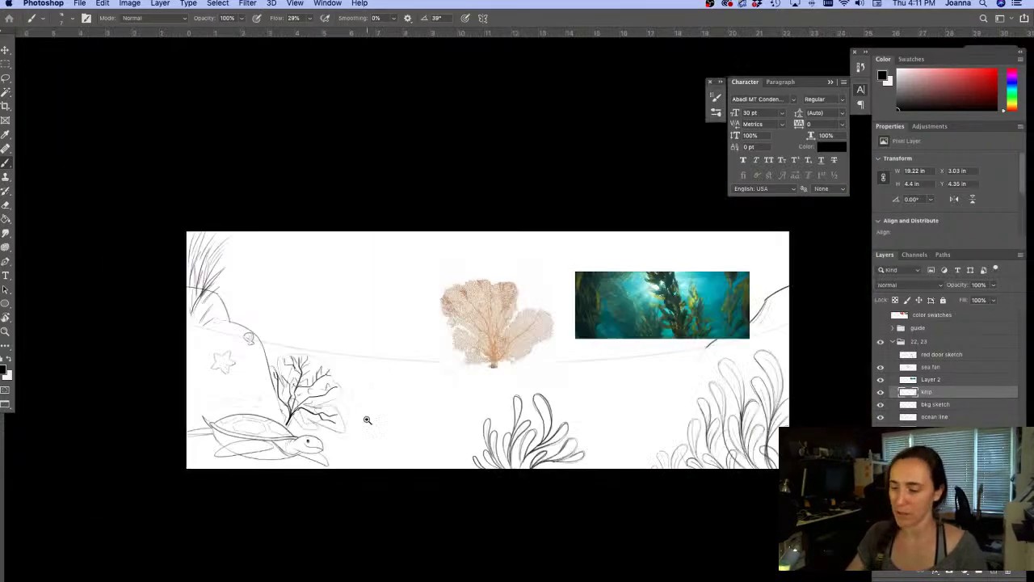
Hide the sea fan and kelp reference photos, and rename the kelp photo's layer as ref
{"action": "left_click", "coordinate": [880, 368]}
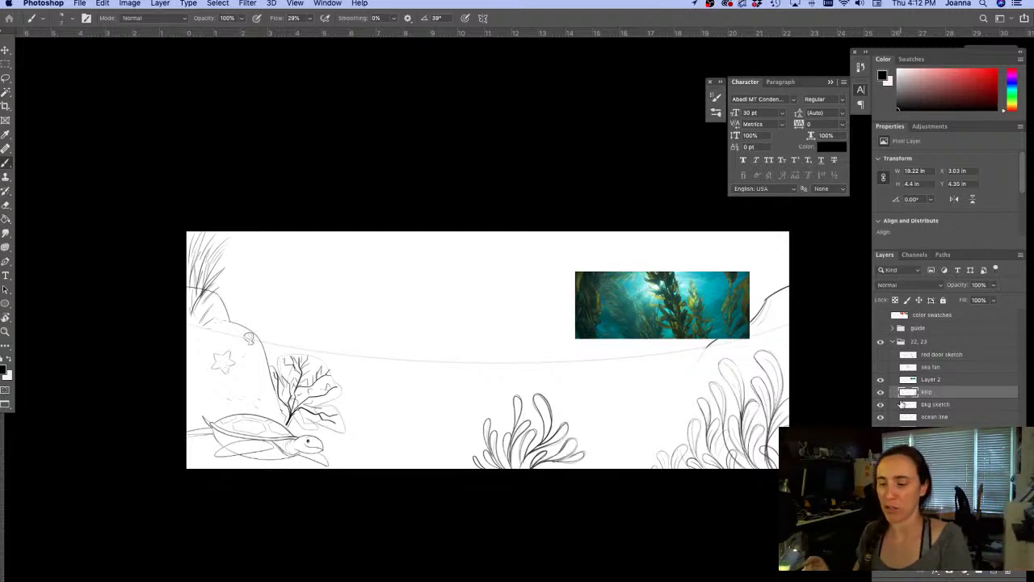
{"action": "left_click", "coordinate": [910, 379]}
{"action": "left_click", "coordinate": [1008, 570]}
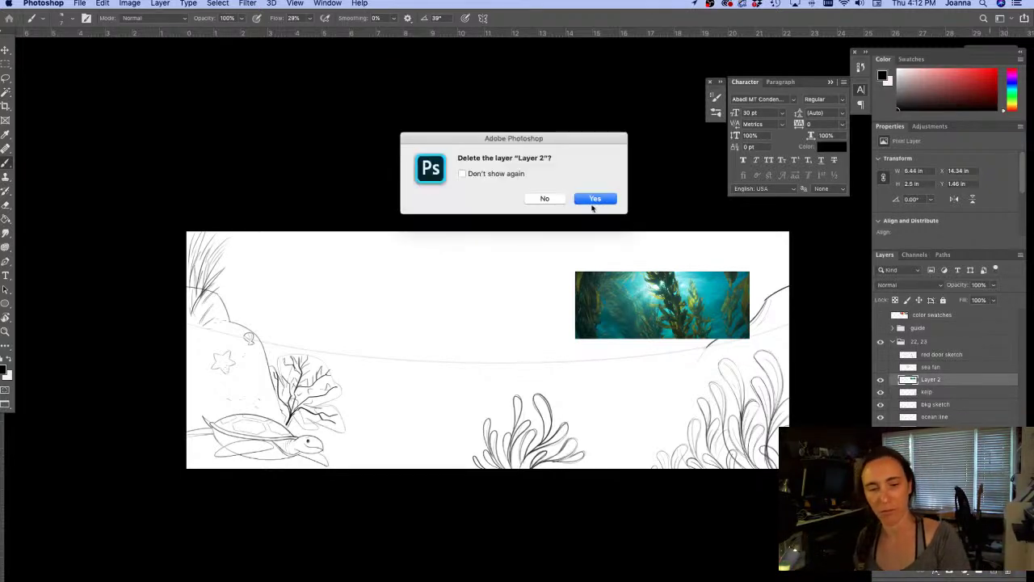
{"action": "left_click", "coordinate": [545, 198]}
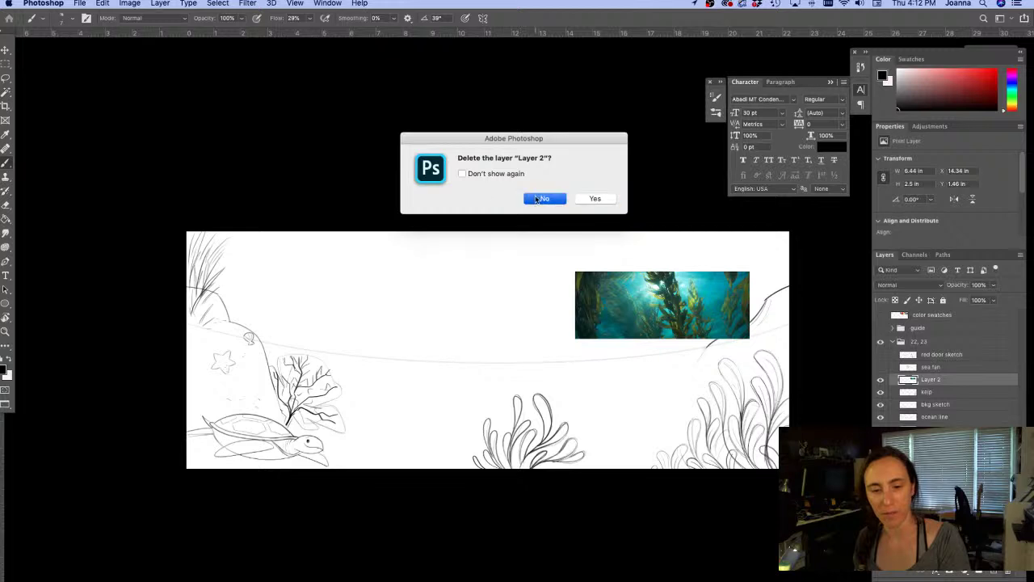
{"action": "double_click", "coordinate": [929, 379]}
{"action": "type", "text": "ref"}
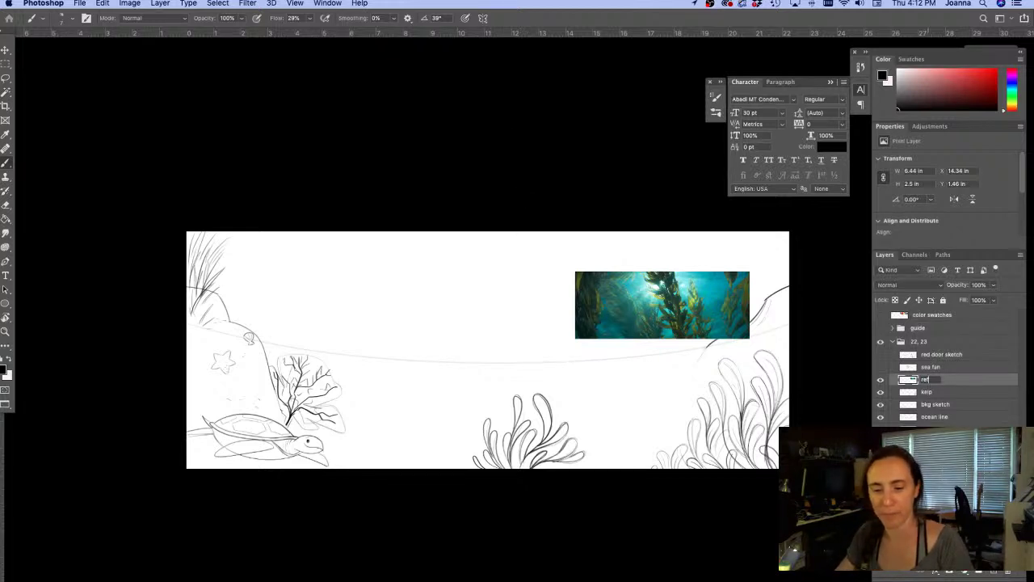
{"action": "left_click", "coordinate": [880, 379]}
{"action": "key", "text": "Delete"}
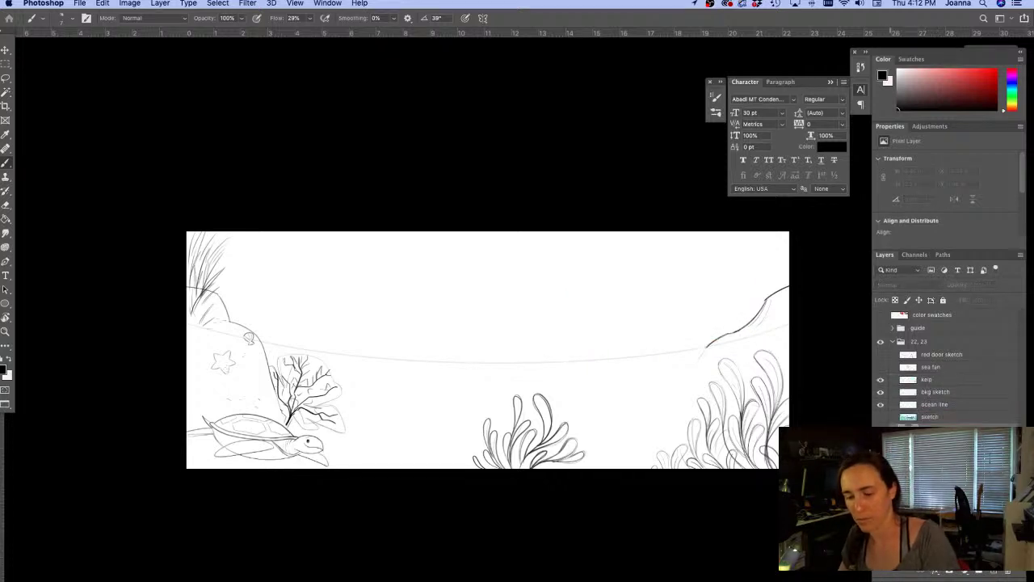
Show the colored sketch layer and raise its opacity to 100%
{"action": "left_click", "coordinate": [880, 416]}
{"action": "left_click", "coordinate": [923, 417]}
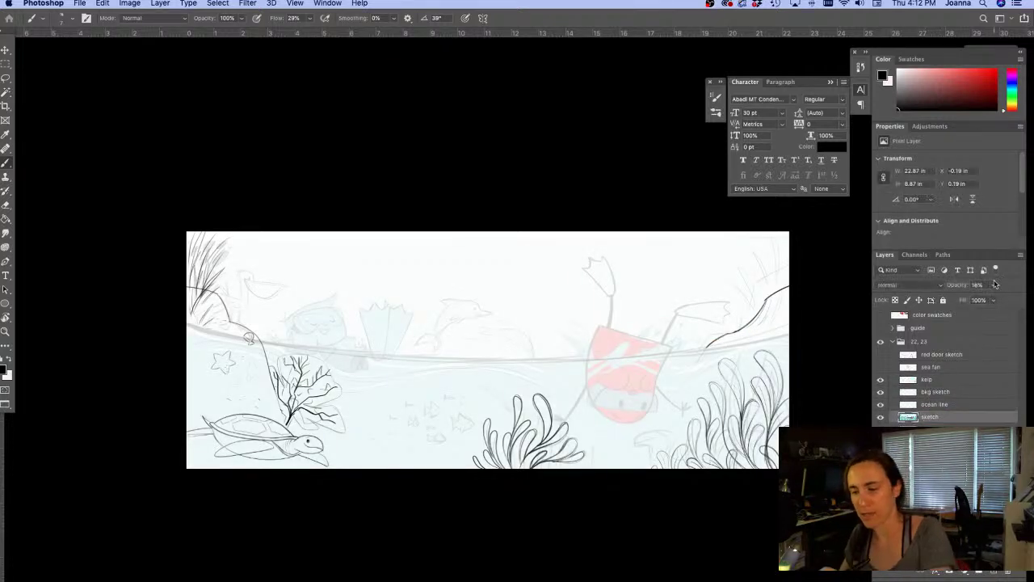
{"action": "left_click", "coordinate": [993, 284]}
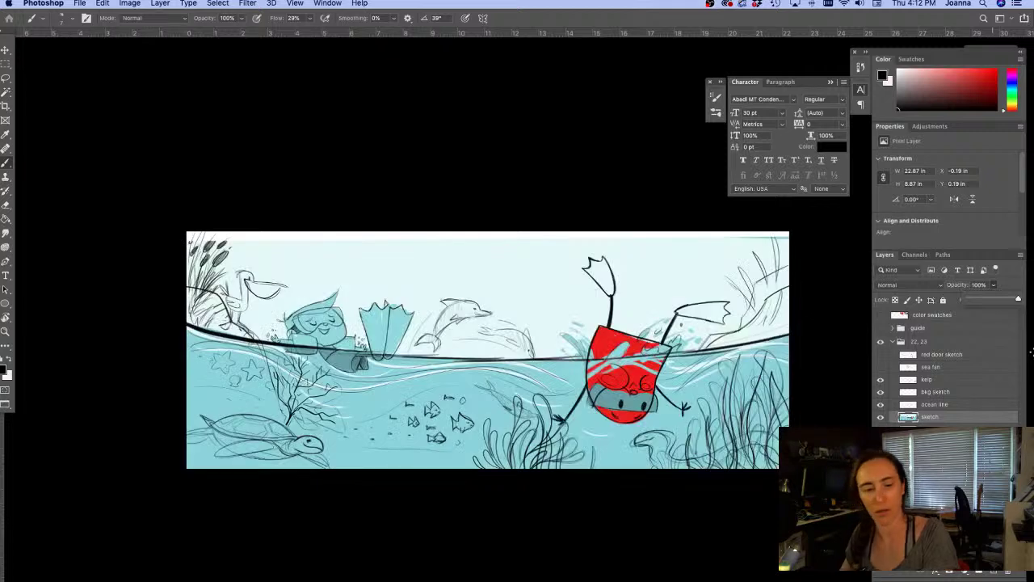
{"action": "left_click", "coordinate": [1015, 346]}
Place the hidden ref layer directly above the sketch layer, and fade the sketch layer to 14% opacity
{"action": "left_click_drag", "start_coordinate": [913, 429], "coordinate": [904, 413]}
{"action": "left_click", "coordinate": [882, 418]}
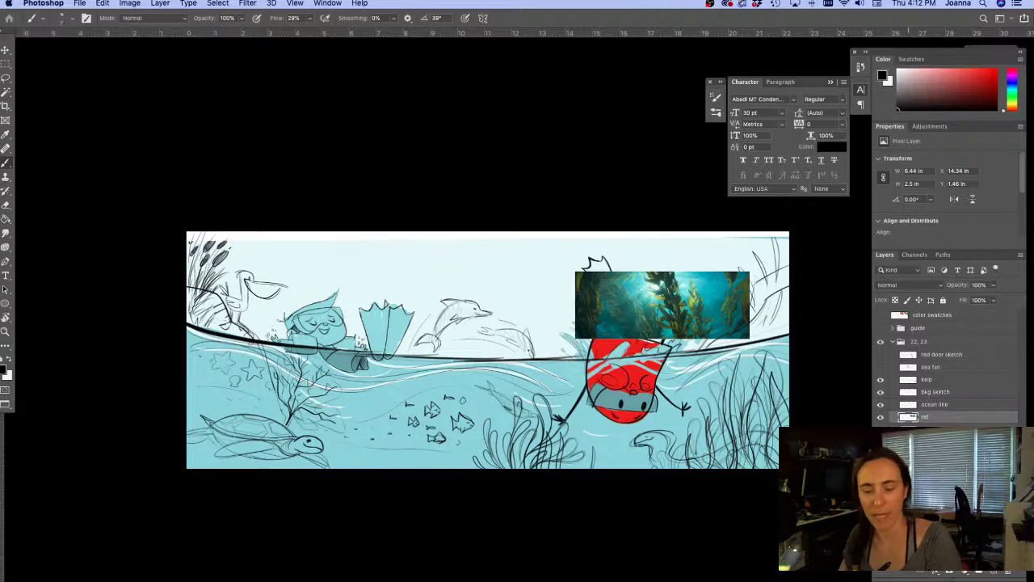
{"action": "left_click", "coordinate": [881, 417]}
{"action": "left_click", "coordinate": [993, 284]}
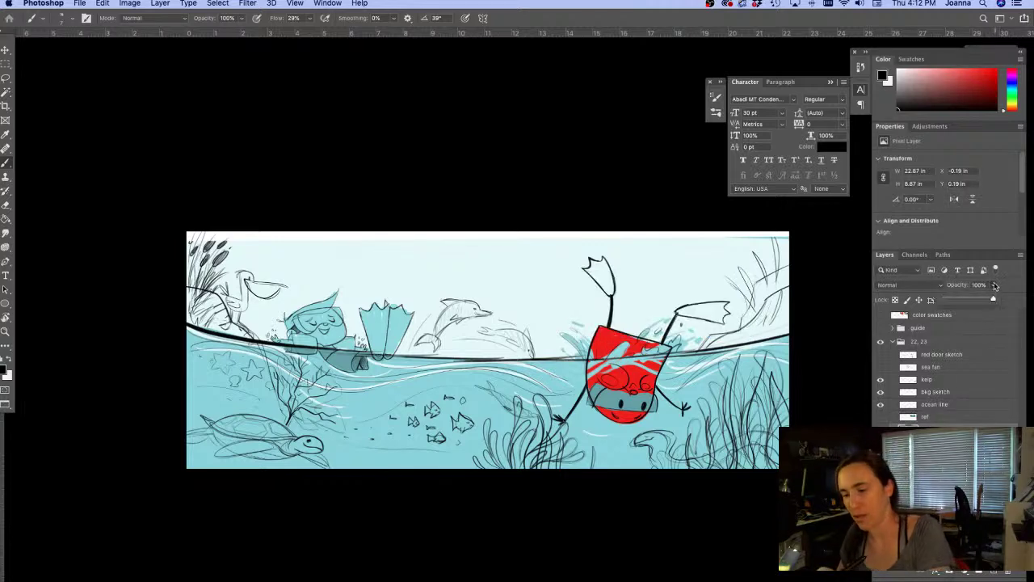
{"action": "left_click_drag", "start_coordinate": [994, 300], "coordinate": [951, 301]}
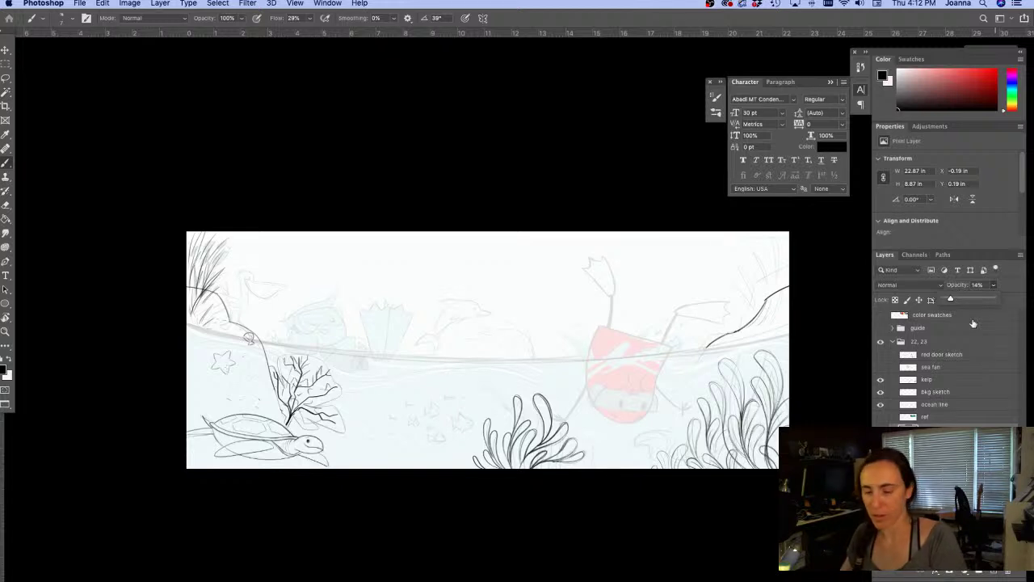
Check the contents of the ocean line and bkg sketch layers, and add a new layer directly above bkg sketch
{"action": "left_click", "coordinate": [931, 392]}
{"action": "left_click", "coordinate": [880, 405]}
{"action": "left_click", "coordinate": [880, 405]}
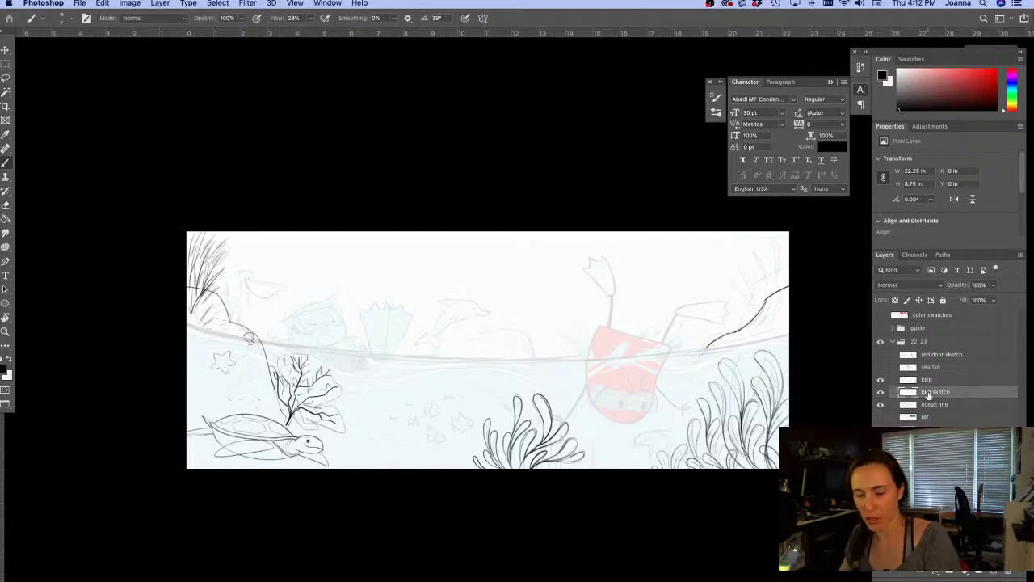
{"action": "left_click", "coordinate": [880, 392]}
{"action": "left_click", "coordinate": [880, 393]}
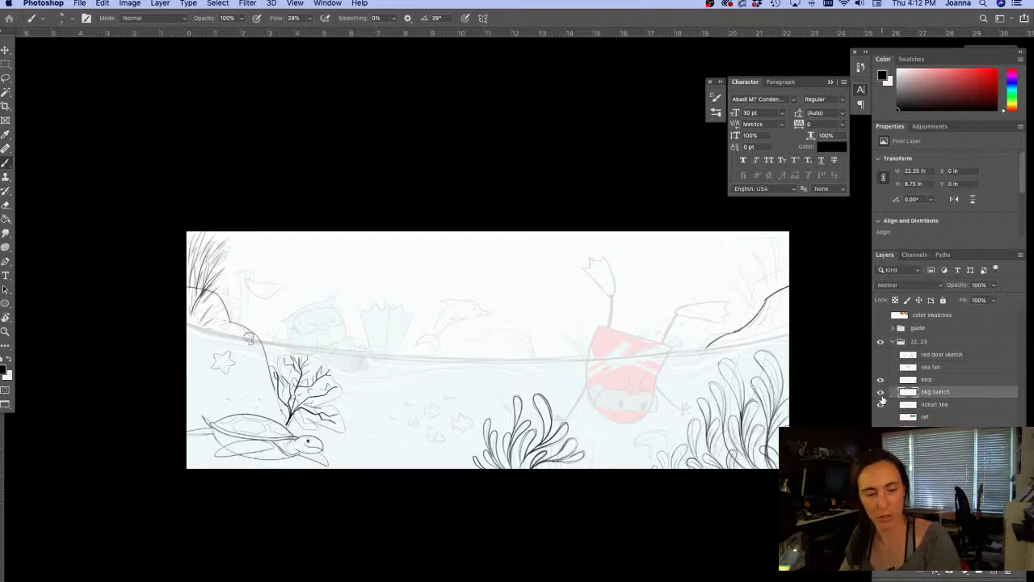
{"action": "left_click", "coordinate": [994, 570]}
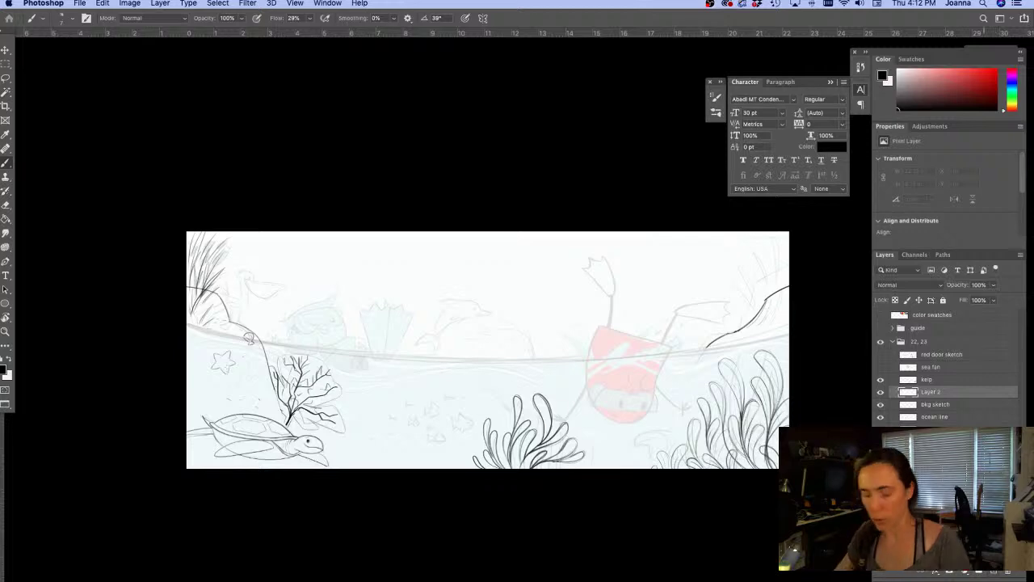
Trace the pelican's curved neck, chest and crown over the faint sketch, and erase the line at the back of its head
{"action": "left_click", "coordinate": [397, 448], "text": "super"}
{"action": "left_click", "coordinate": [397, 448], "text": "super"}
{"action": "left_click_drag", "start_coordinate": [411, 463], "coordinate": [672, 567]}
{"action": "left_click_drag", "start_coordinate": [335, 257], "coordinate": [462, 331]}
{"action": "left_click", "coordinate": [461, 331], "text": "super"}
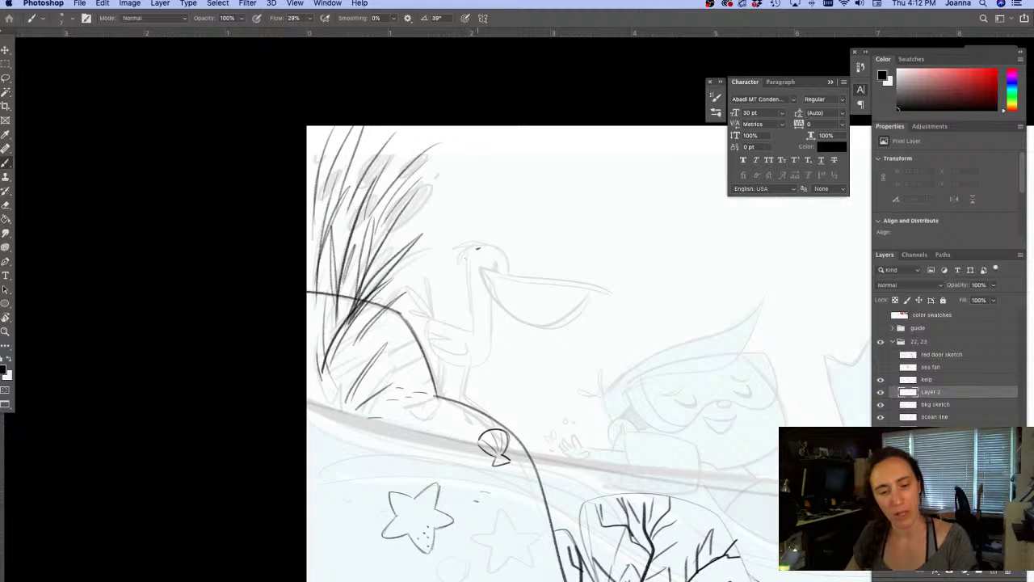
{"action": "left_click_drag", "start_coordinate": [469, 252], "coordinate": [481, 298]}
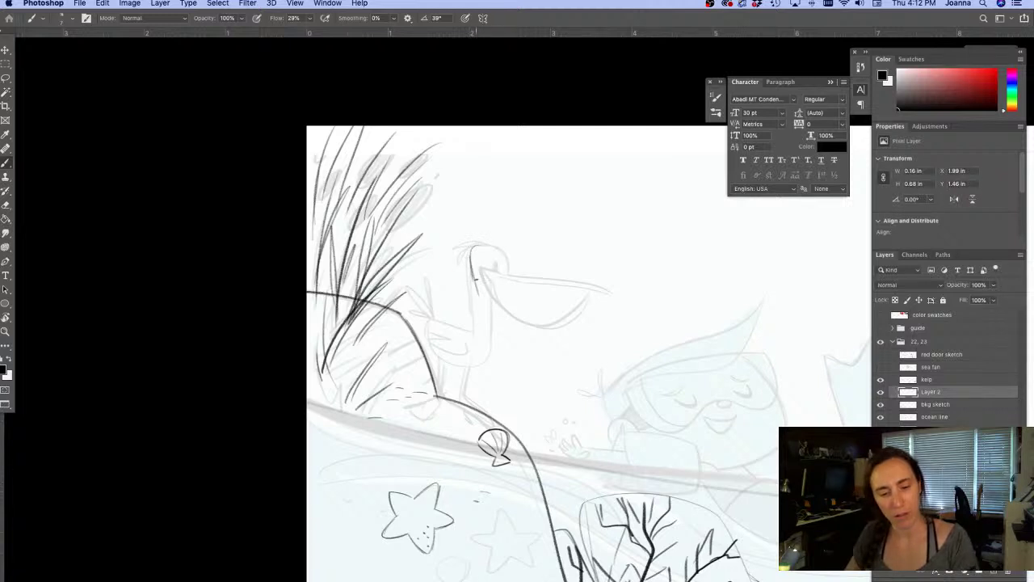
{"action": "mouse_move", "coordinate": [469, 252]}
{"action": "left_mouse_down"}
{"action": "mouse_move", "coordinate": [488, 316]}
{"action": "mouse_move", "coordinate": [473, 333]}
{"action": "mouse_move", "coordinate": [497, 326]}
{"action": "mouse_move", "coordinate": [491, 346]}
{"action": "left_mouse_up"}
{"action": "left_click_drag", "start_coordinate": [498, 306], "coordinate": [467, 368]}
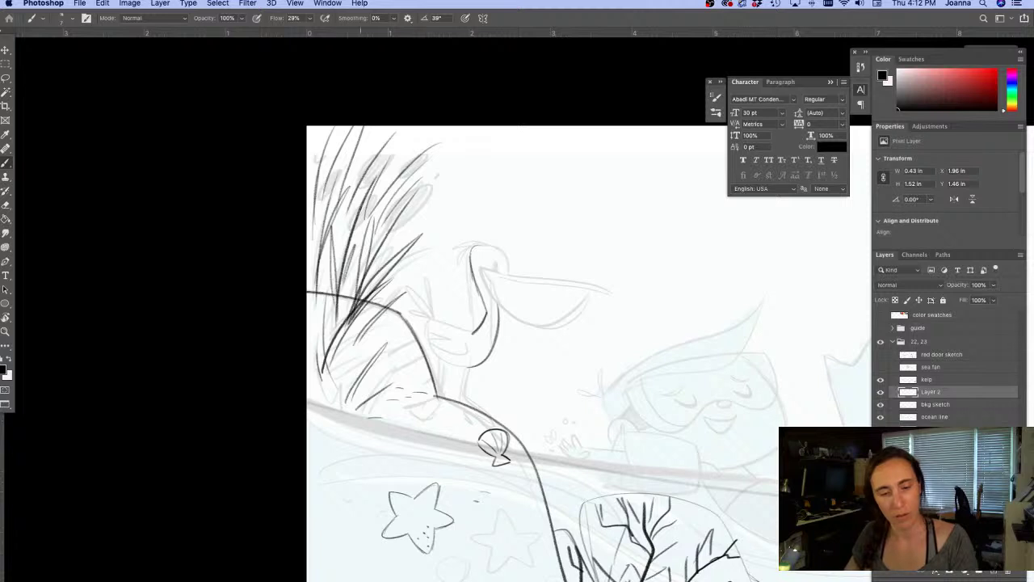
{"action": "mouse_move", "coordinate": [471, 267]}
{"action": "left_mouse_down"}
{"action": "mouse_move", "coordinate": [490, 250]}
{"action": "mouse_move", "coordinate": [505, 274]}
{"action": "left_mouse_up"}
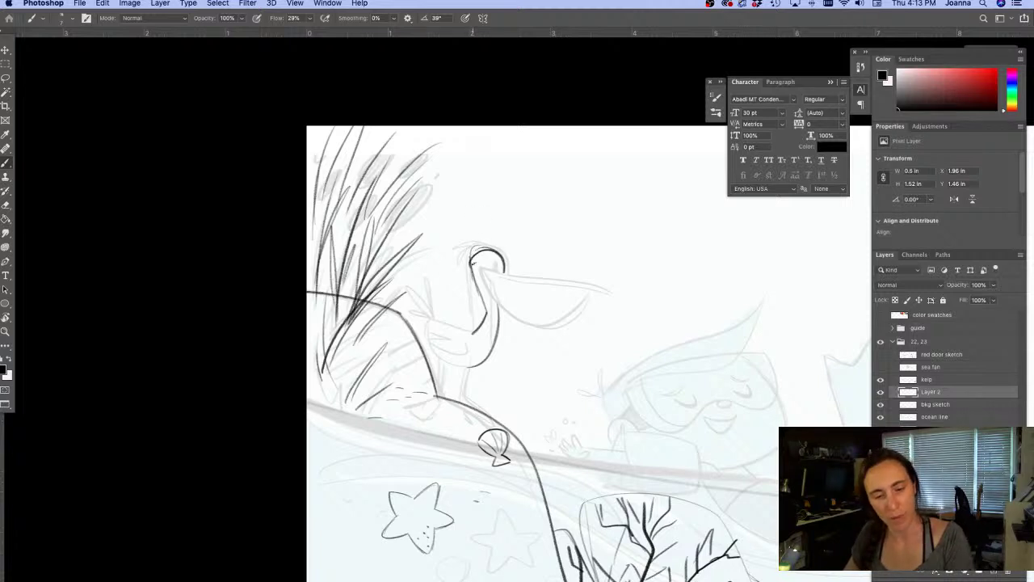
{"action": "key", "text": "e"}
{"action": "left_click_drag", "start_coordinate": [486, 241], "coordinate": [458, 246]}
{"action": "key", "text": "b"}
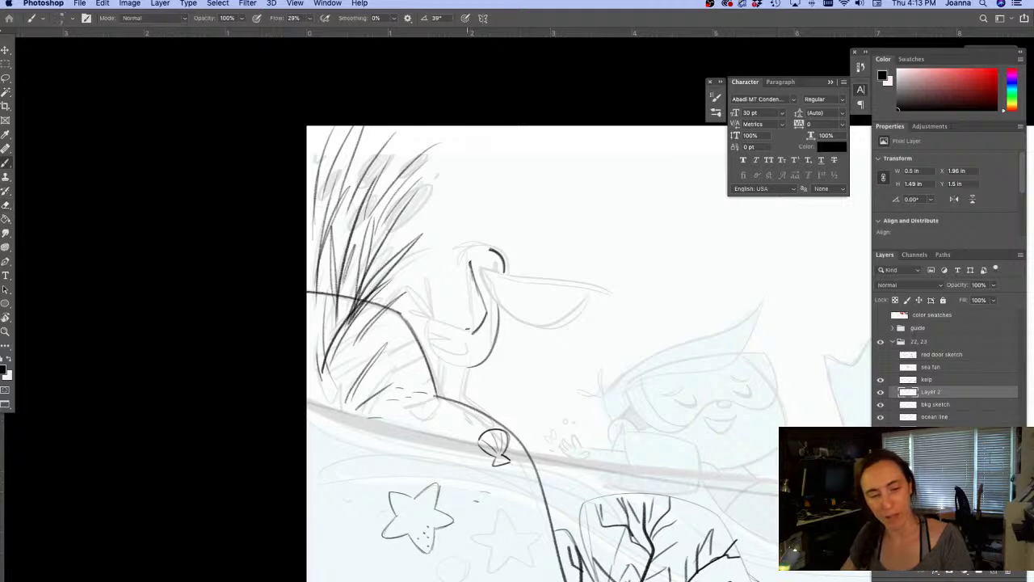
Draw the pelican's back, belly and tail, erasing and redrawing the tail feathers as a small pointed fan
{"action": "mouse_move", "coordinate": [467, 332]}
{"action": "left_mouse_down"}
{"action": "mouse_move", "coordinate": [429, 324]}
{"action": "mouse_move", "coordinate": [425, 283]}
{"action": "mouse_move", "coordinate": [432, 322]}
{"action": "left_mouse_up"}
{"action": "left_click_drag", "start_coordinate": [410, 287], "coordinate": [434, 323]}
{"action": "mouse_move", "coordinate": [407, 279]}
{"action": "left_mouse_down"}
{"action": "mouse_move", "coordinate": [430, 316]}
{"action": "mouse_move", "coordinate": [408, 312]}
{"action": "mouse_move", "coordinate": [417, 273]}
{"action": "mouse_move", "coordinate": [430, 319]}
{"action": "left_mouse_up"}
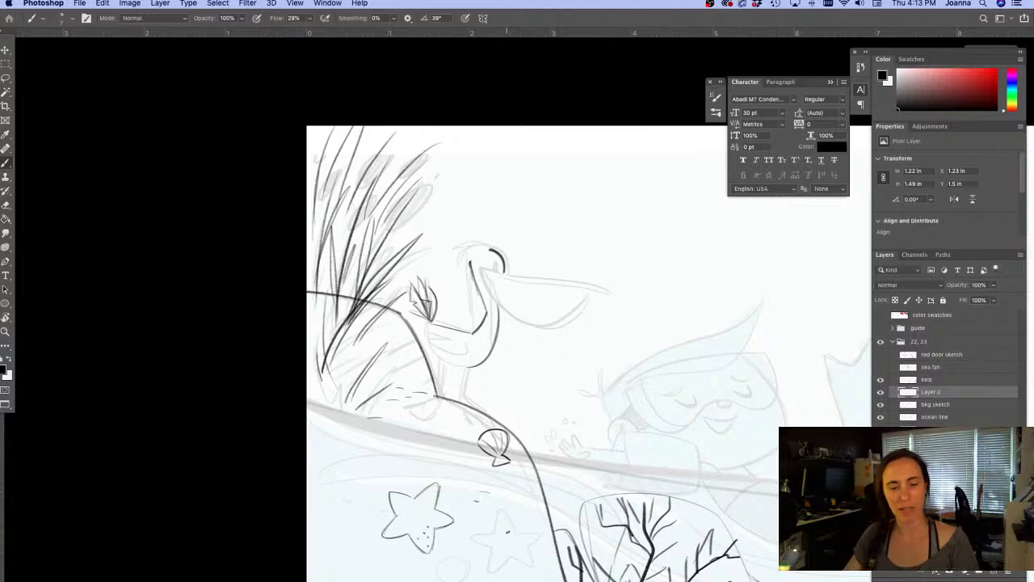
{"action": "key", "text": "e"}
{"action": "mouse_move", "coordinate": [412, 289]}
{"action": "left_mouse_down"}
{"action": "mouse_move", "coordinate": [427, 307]}
{"action": "mouse_move", "coordinate": [424, 278]}
{"action": "mouse_move", "coordinate": [433, 320]}
{"action": "mouse_move", "coordinate": [413, 301]}
{"action": "mouse_move", "coordinate": [431, 323]}
{"action": "mouse_move", "coordinate": [429, 344]}
{"action": "mouse_move", "coordinate": [467, 367]}
{"action": "left_mouse_up"}
{"action": "key", "text": "b"}
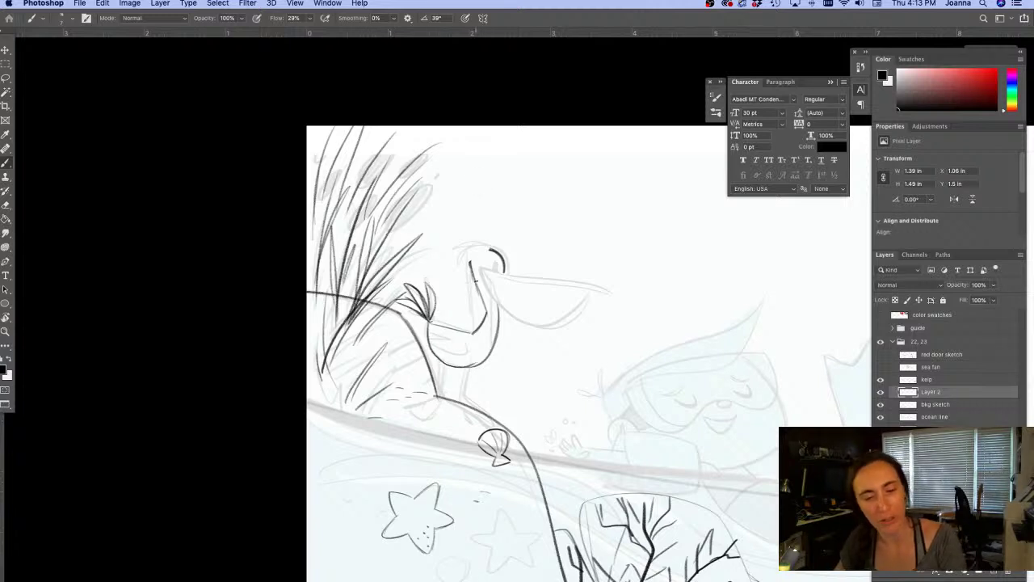
Draw the pelican's face with a solid eye, a long pointed upper beak and a rounded throat pouch
{"action": "mouse_move", "coordinate": [474, 278]}
{"action": "left_mouse_down"}
{"action": "mouse_move", "coordinate": [473, 249]}
{"action": "mouse_move", "coordinate": [498, 253]}
{"action": "left_mouse_up"}
{"action": "mouse_move", "coordinate": [465, 245]}
{"action": "left_mouse_down"}
{"action": "mouse_move", "coordinate": [489, 248]}
{"action": "mouse_move", "coordinate": [459, 273]}
{"action": "mouse_move", "coordinate": [494, 268]}
{"action": "mouse_move", "coordinate": [480, 276]}
{"action": "mouse_move", "coordinate": [500, 312]}
{"action": "mouse_move", "coordinate": [554, 323]}
{"action": "mouse_move", "coordinate": [570, 283]}
{"action": "left_mouse_up"}
{"action": "key", "text": "e"}
{"action": "key", "text": "b"}
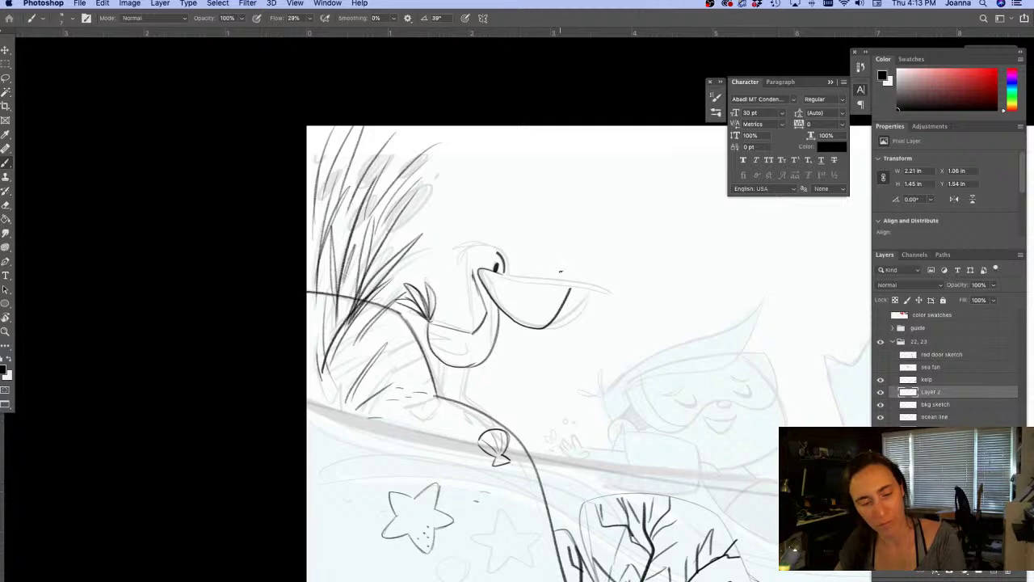
{"action": "left_click_drag", "start_coordinate": [495, 272], "coordinate": [603, 292]}
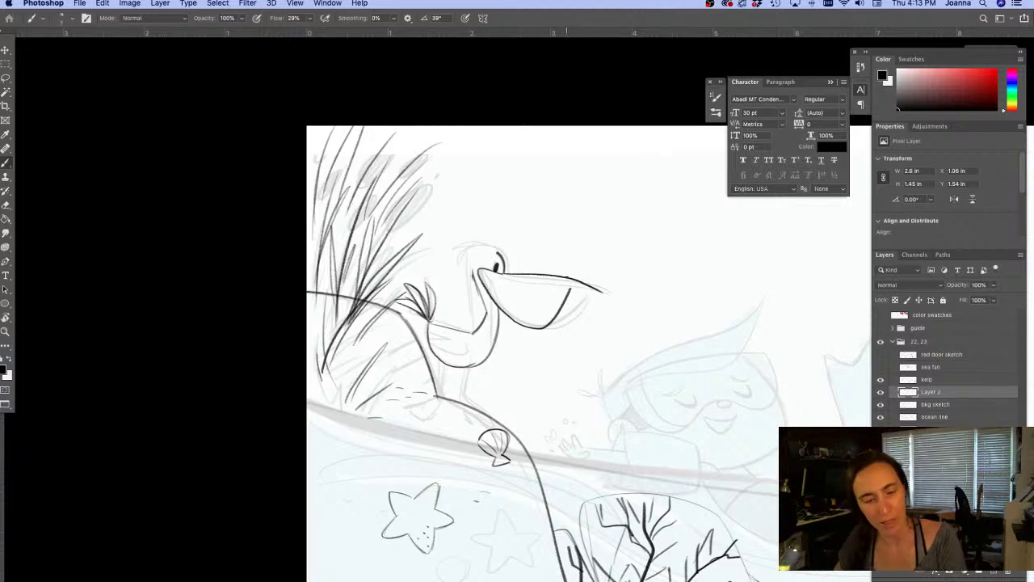
{"action": "left_click_drag", "start_coordinate": [493, 276], "coordinate": [602, 293]}
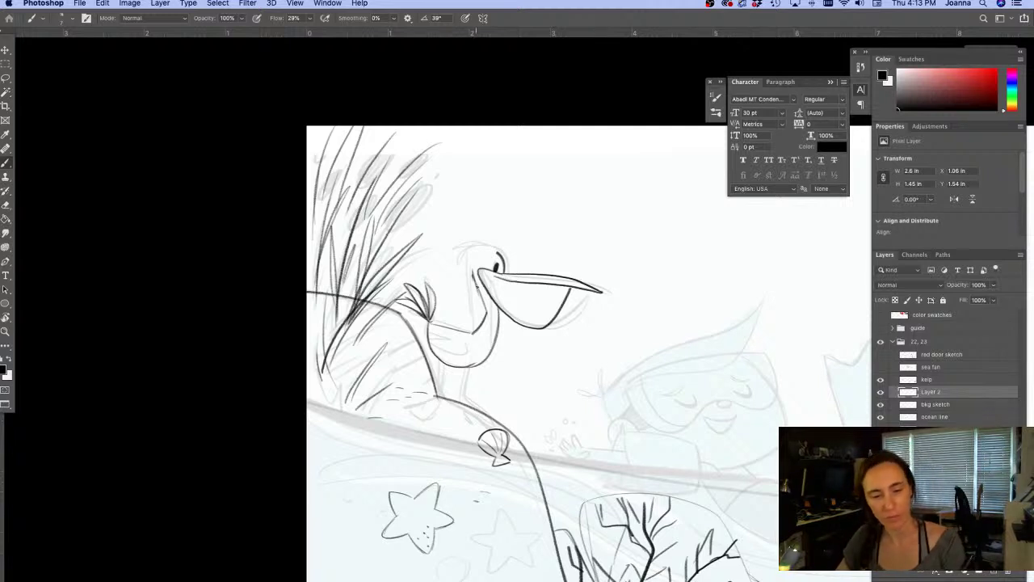
Close the back of the pelican's head and neck, and draw its two legs with webbed feet on the rock
{"action": "mouse_move", "coordinate": [474, 279]}
{"action": "left_mouse_down"}
{"action": "mouse_move", "coordinate": [477, 252]}
{"action": "mouse_move", "coordinate": [502, 257]}
{"action": "mouse_move", "coordinate": [472, 269]}
{"action": "mouse_move", "coordinate": [485, 310]}
{"action": "mouse_move", "coordinate": [458, 397]}
{"action": "mouse_move", "coordinate": [502, 417]}
{"action": "mouse_move", "coordinate": [469, 417]}
{"action": "mouse_move", "coordinate": [475, 425]}
{"action": "mouse_move", "coordinate": [490, 424]}
{"action": "mouse_move", "coordinate": [488, 412]}
{"action": "mouse_move", "coordinate": [501, 422]}
{"action": "left_mouse_up"}
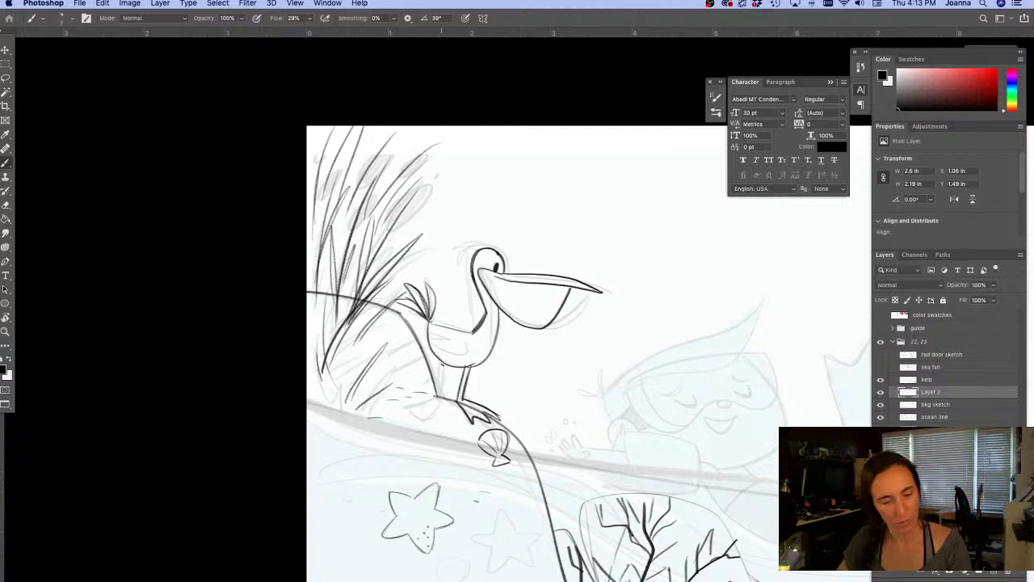
{"action": "left_click_drag", "start_coordinate": [443, 365], "coordinate": [445, 396]}
{"action": "mouse_move", "coordinate": [449, 367]}
{"action": "left_mouse_down"}
{"action": "mouse_move", "coordinate": [438, 405]}
{"action": "mouse_move", "coordinate": [427, 417]}
{"action": "mouse_move", "coordinate": [422, 401]}
{"action": "mouse_move", "coordinate": [411, 405]}
{"action": "mouse_move", "coordinate": [428, 418]}
{"action": "mouse_move", "coordinate": [430, 409]}
{"action": "mouse_move", "coordinate": [399, 411]}
{"action": "left_mouse_up"}
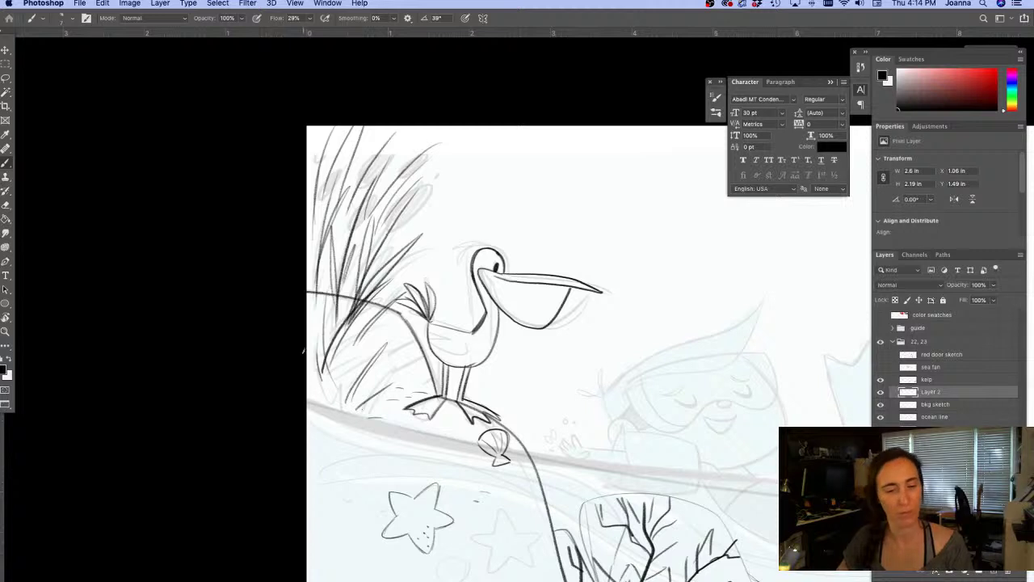
Add the pelican's folded wing and head tuft feathers, and firm up its chest line and the marks around its eye
{"action": "mouse_move", "coordinate": [467, 339]}
{"action": "left_mouse_down"}
{"action": "mouse_move", "coordinate": [443, 355]}
{"action": "mouse_move", "coordinate": [425, 334]}
{"action": "left_mouse_up"}
{"action": "left_click_drag", "start_coordinate": [439, 324], "coordinate": [421, 330]}
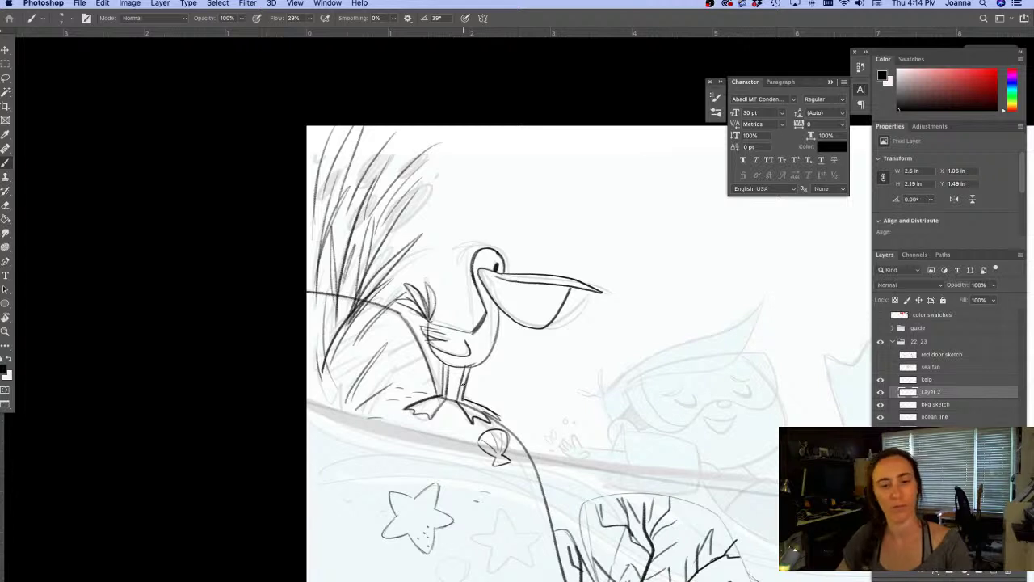
{"action": "left_click", "coordinate": [488, 246]}
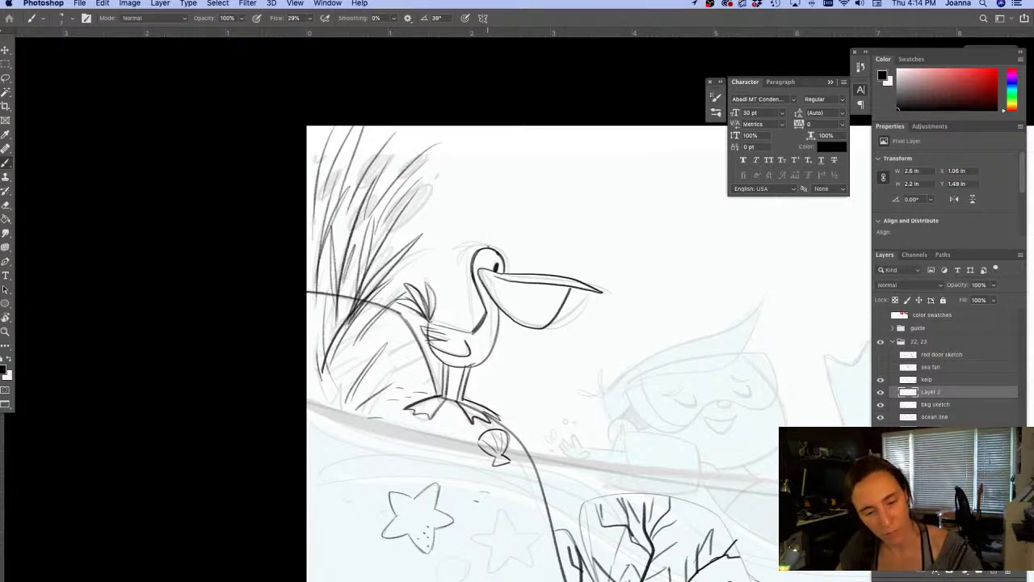
{"action": "left_click_drag", "start_coordinate": [475, 250], "coordinate": [462, 273]}
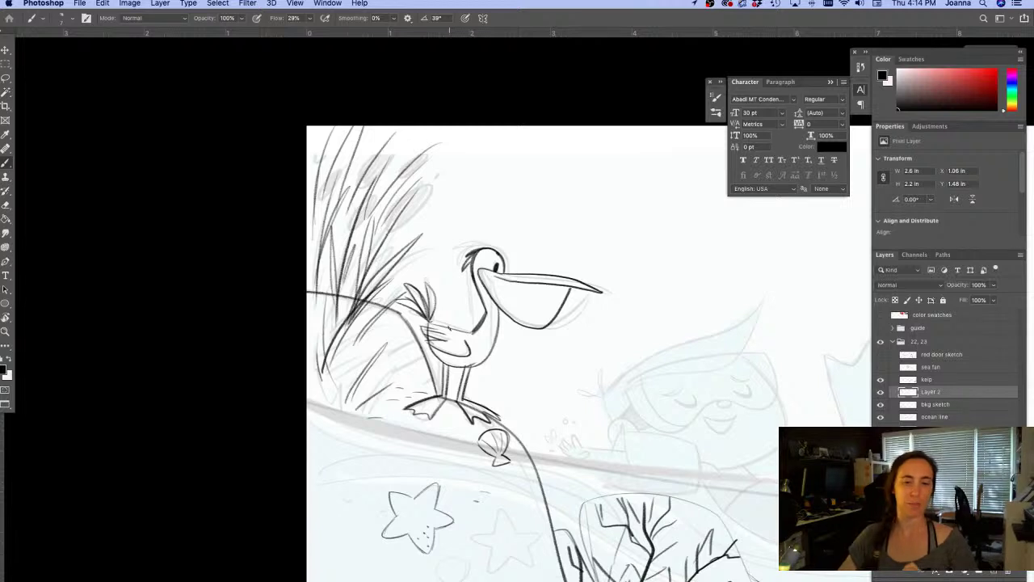
{"action": "left_click_drag", "start_coordinate": [495, 301], "coordinate": [485, 358]}
{"action": "left_click_drag", "start_coordinate": [494, 257], "coordinate": [488, 264]}
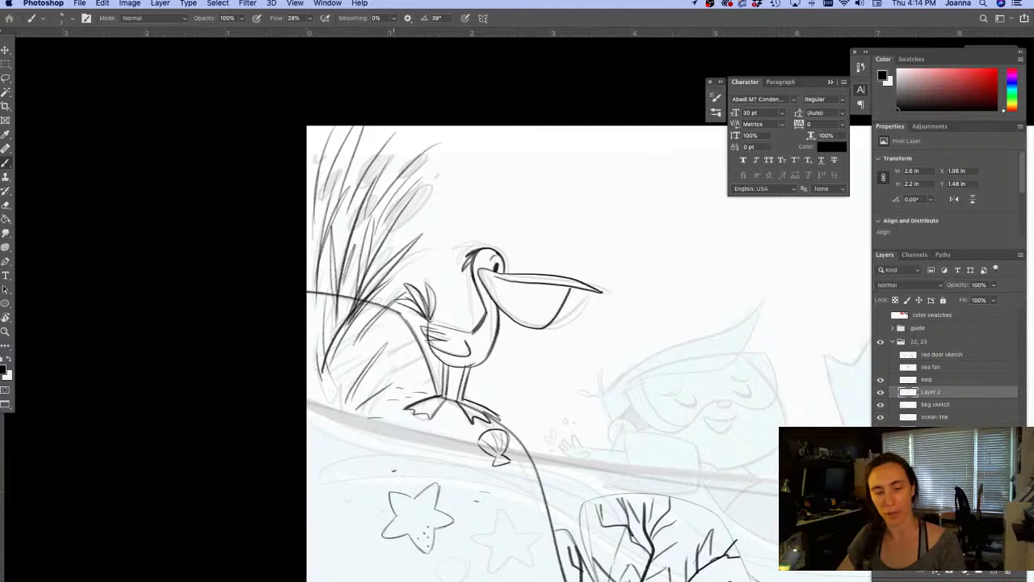
Outline the leaping dolphin's back, belly and forehead over the faint sketch, and draw its eye and smiling beak
{"action": "left_click_drag", "start_coordinate": [403, 498], "coordinate": [351, 439]}
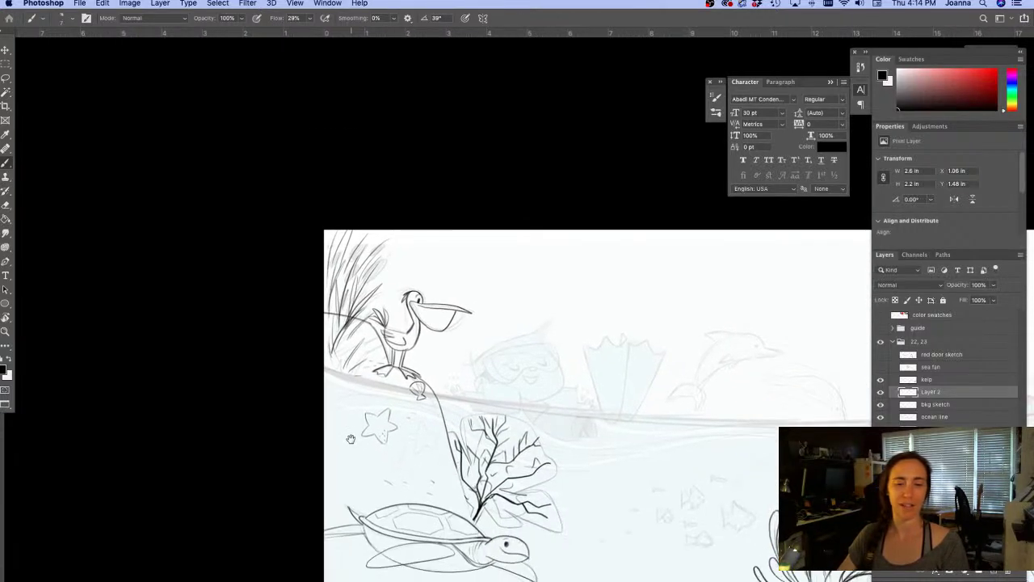
{"action": "left_click_drag", "start_coordinate": [388, 511], "coordinate": [372, 483]}
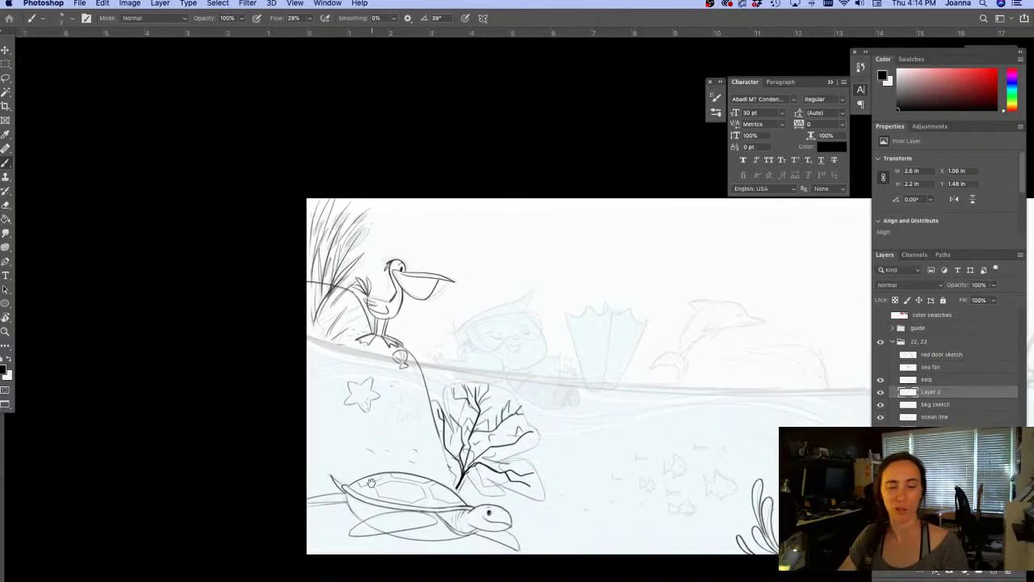
{"action": "left_click_drag", "start_coordinate": [476, 495], "coordinate": [361, 485]}
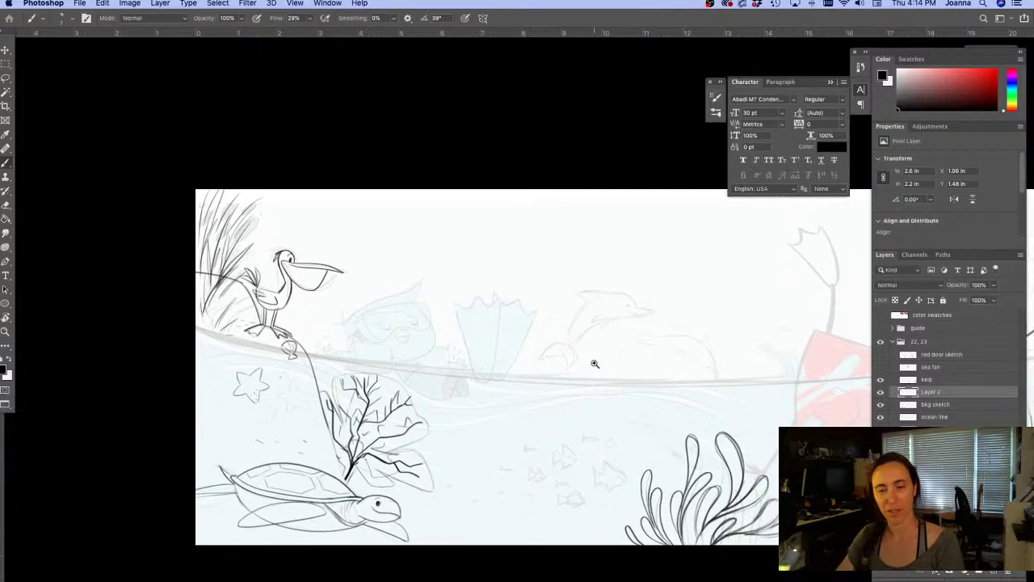
{"action": "left_click", "coordinate": [592, 362], "text": "super"}
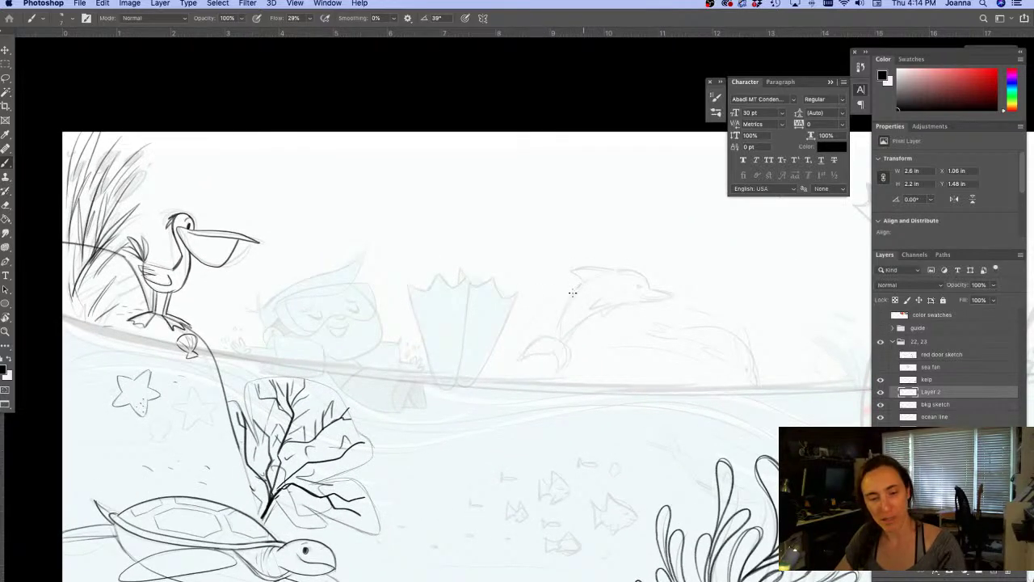
{"action": "mouse_move", "coordinate": [580, 281]}
{"action": "left_mouse_down"}
{"action": "mouse_move", "coordinate": [555, 334]}
{"action": "mouse_move", "coordinate": [615, 305]}
{"action": "mouse_move", "coordinate": [664, 299]}
{"action": "left_mouse_up"}
{"action": "scroll", "coordinate": [628, 335], "scroll_direction": "up", "scroll_amount": 2}
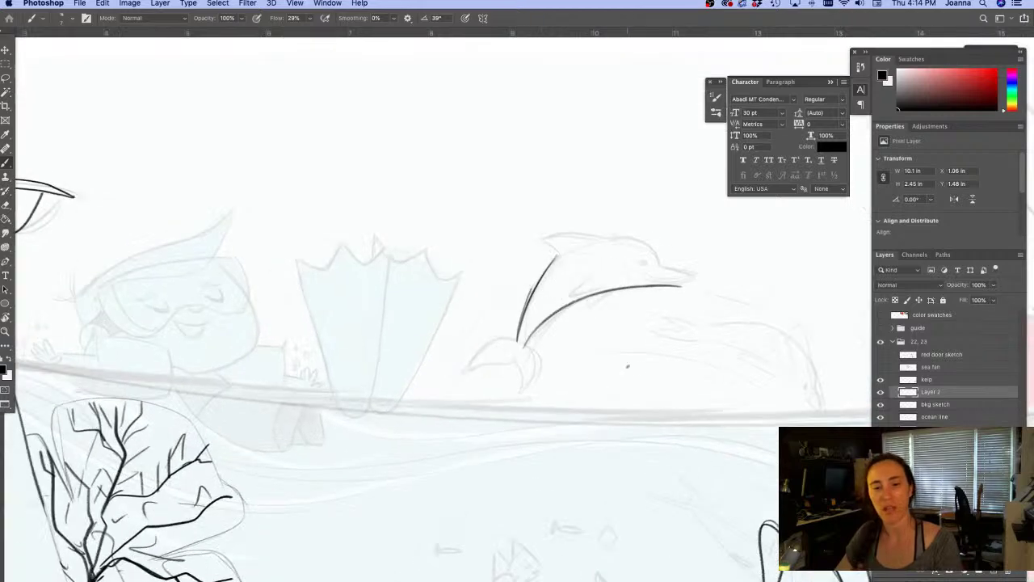
{"action": "left_click_drag", "start_coordinate": [621, 389], "coordinate": [546, 441]}
{"action": "mouse_move", "coordinate": [535, 289]}
{"action": "left_mouse_down"}
{"action": "mouse_move", "coordinate": [572, 295]}
{"action": "mouse_move", "coordinate": [585, 321]}
{"action": "mouse_move", "coordinate": [619, 333]}
{"action": "mouse_move", "coordinate": [569, 322]}
{"action": "left_mouse_up"}
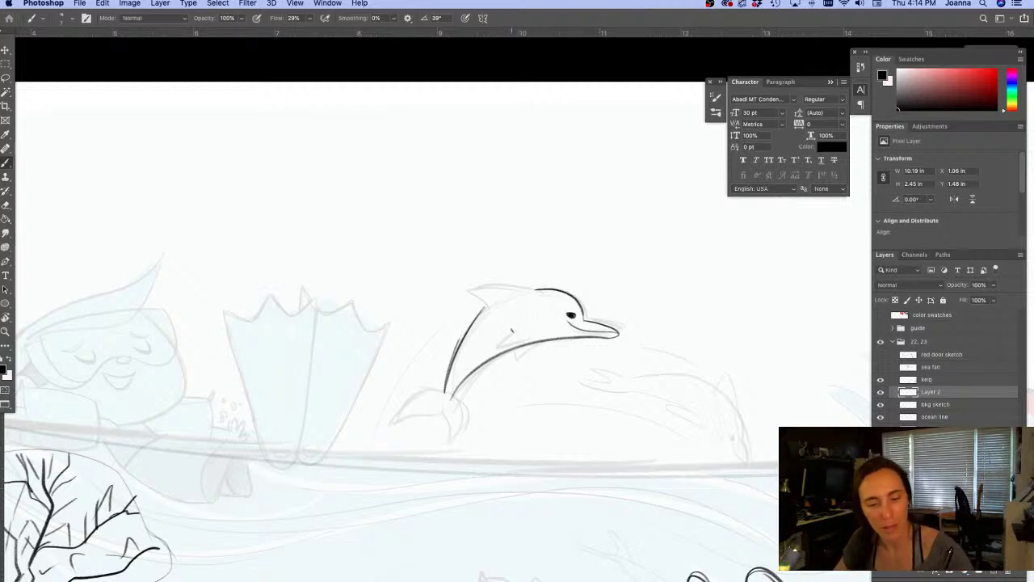
Draw the leaping dolphin's flippers, blowhole and forked tail flukes, and erase the stray lines where the tail joins the body
{"action": "mouse_move", "coordinate": [517, 325]}
{"action": "left_mouse_down"}
{"action": "mouse_move", "coordinate": [499, 347]}
{"action": "mouse_move", "coordinate": [529, 338]}
{"action": "mouse_move", "coordinate": [534, 347]}
{"action": "mouse_move", "coordinate": [521, 346]}
{"action": "left_mouse_up"}
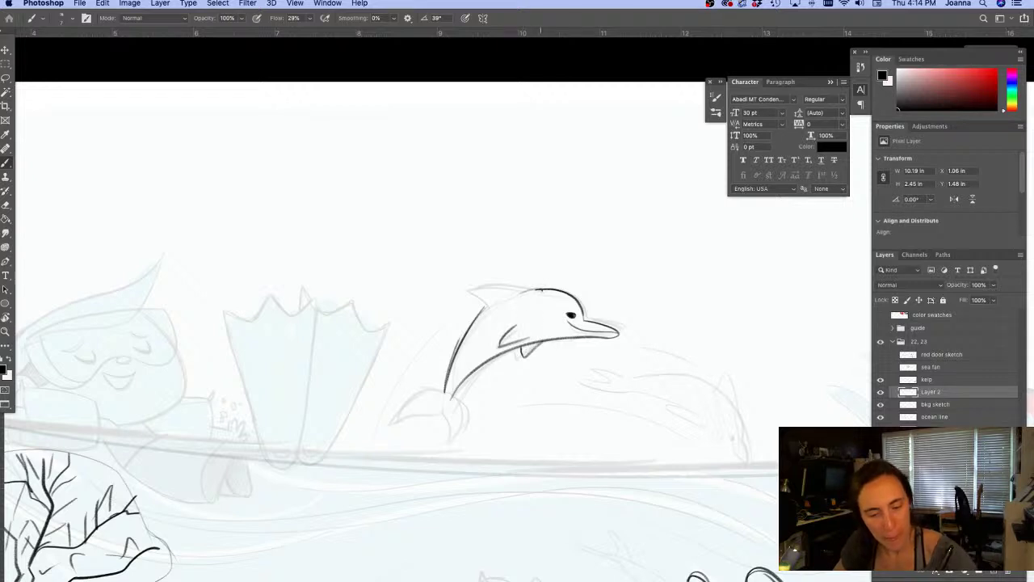
{"action": "left_click_drag", "start_coordinate": [540, 288], "coordinate": [486, 302]}
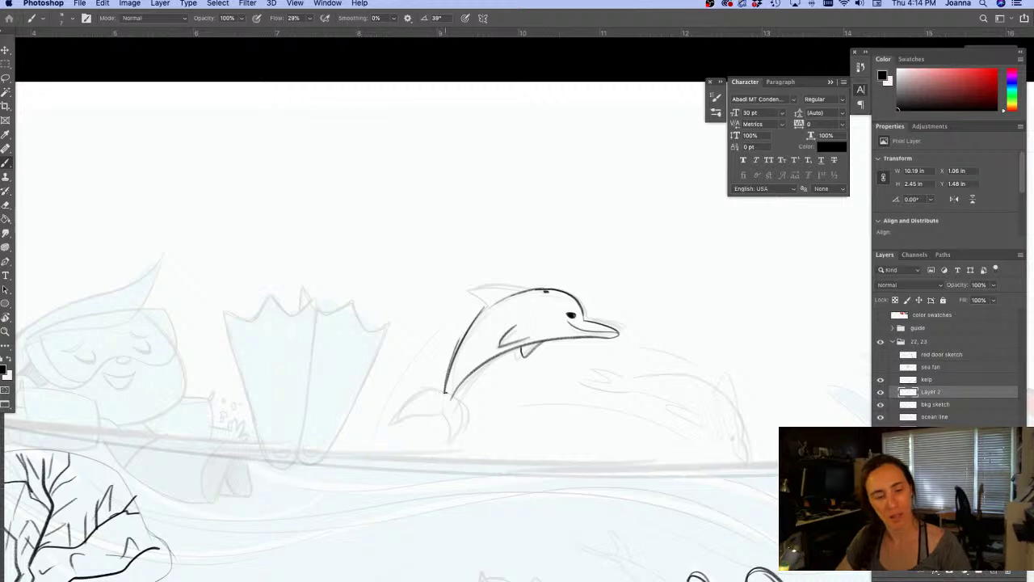
{"action": "mouse_move", "coordinate": [471, 417]}
{"action": "left_mouse_down"}
{"action": "mouse_move", "coordinate": [419, 386]}
{"action": "mouse_move", "coordinate": [397, 425]}
{"action": "mouse_move", "coordinate": [442, 413]}
{"action": "mouse_move", "coordinate": [449, 444]}
{"action": "mouse_move", "coordinate": [472, 413]}
{"action": "left_mouse_up"}
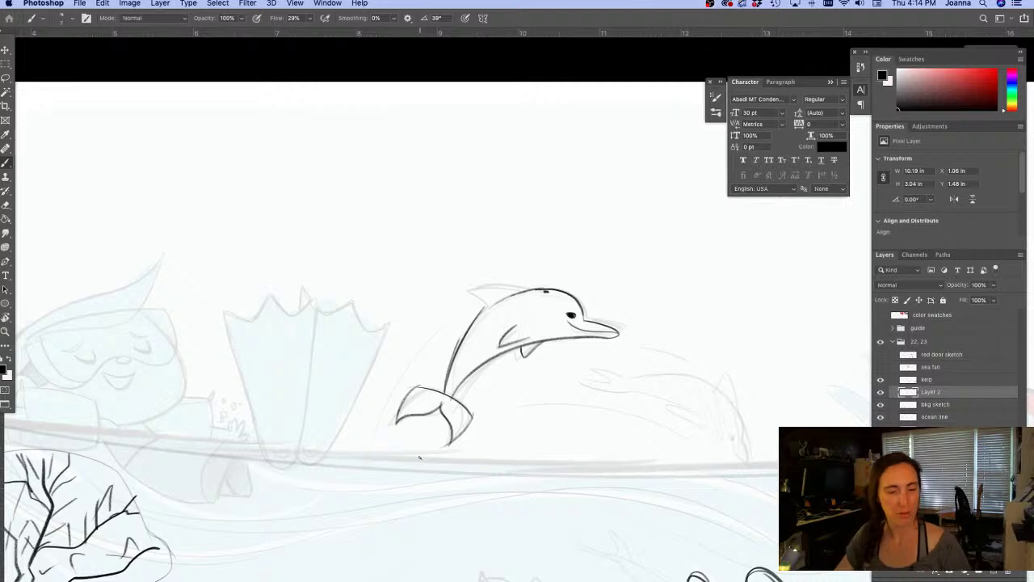
{"action": "key", "text": "e"}
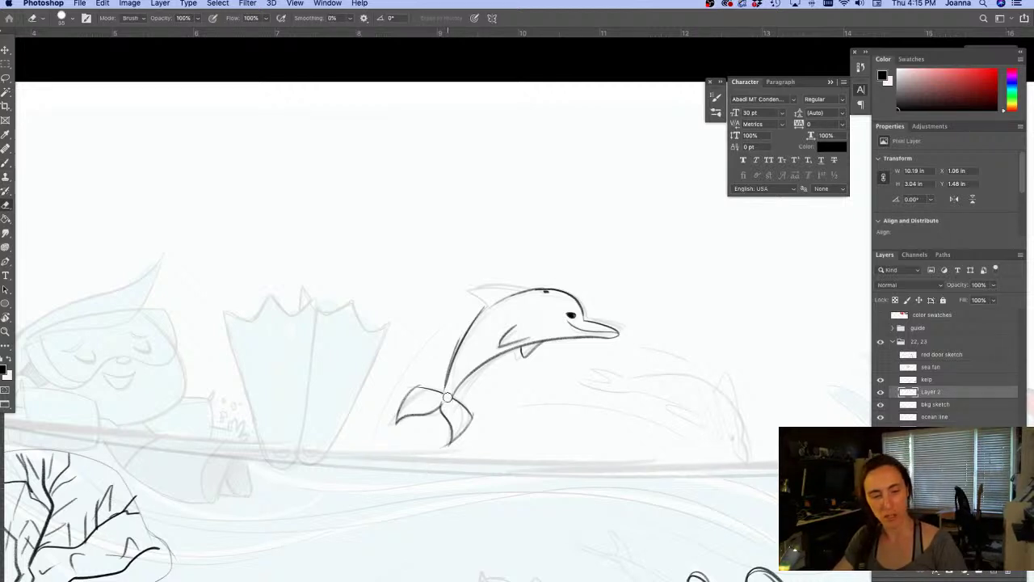
{"action": "left_click_drag", "start_coordinate": [442, 444], "coordinate": [425, 444]}
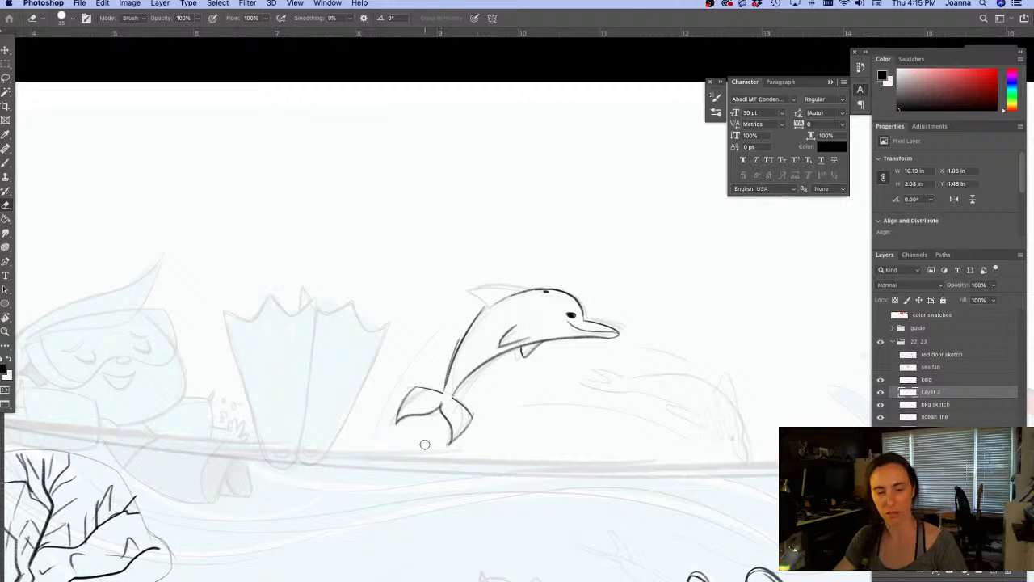
{"action": "key", "text": "b"}
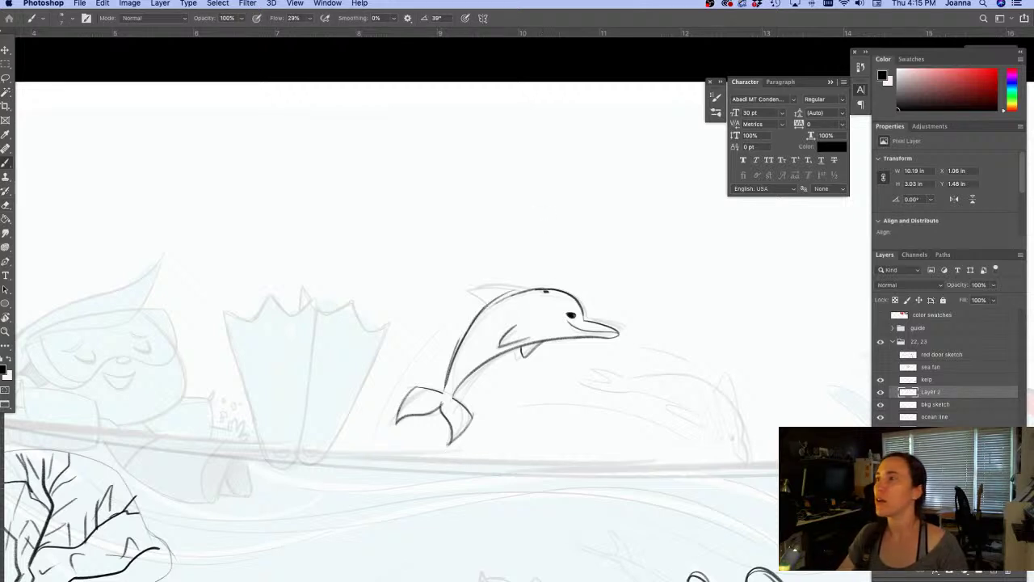
Draw the curved dorsal fin on the leaping dolphin's back over the faint sketch
{"action": "key", "text": "Tab"}
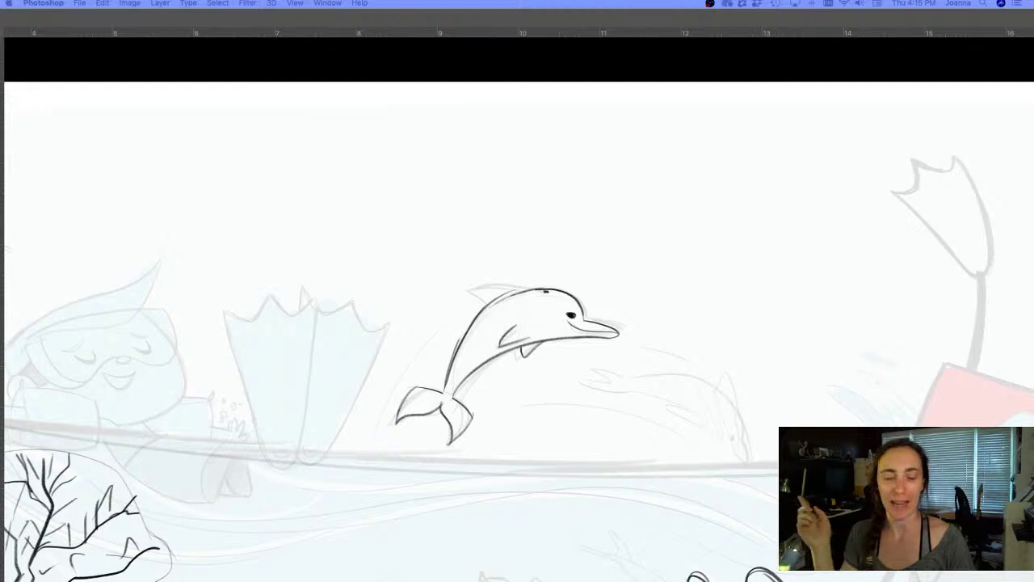
{"action": "key", "text": "Tab"}
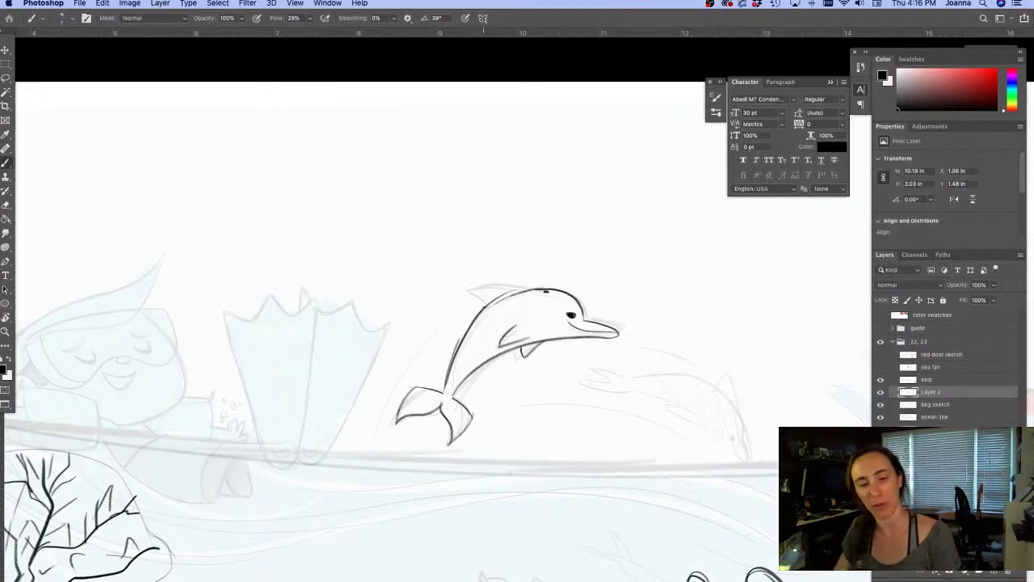
{"action": "mouse_move", "coordinate": [484, 307]}
{"action": "left_mouse_down"}
{"action": "mouse_move", "coordinate": [471, 290]}
{"action": "mouse_move", "coordinate": [525, 289]}
{"action": "mouse_move", "coordinate": [469, 289]}
{"action": "mouse_move", "coordinate": [521, 291]}
{"action": "left_mouse_up"}
{"action": "key", "text": "super+z"}
{"action": "left_click_drag", "start_coordinate": [441, 474], "coordinate": [416, 429]}
{"action": "key", "text": "e"}
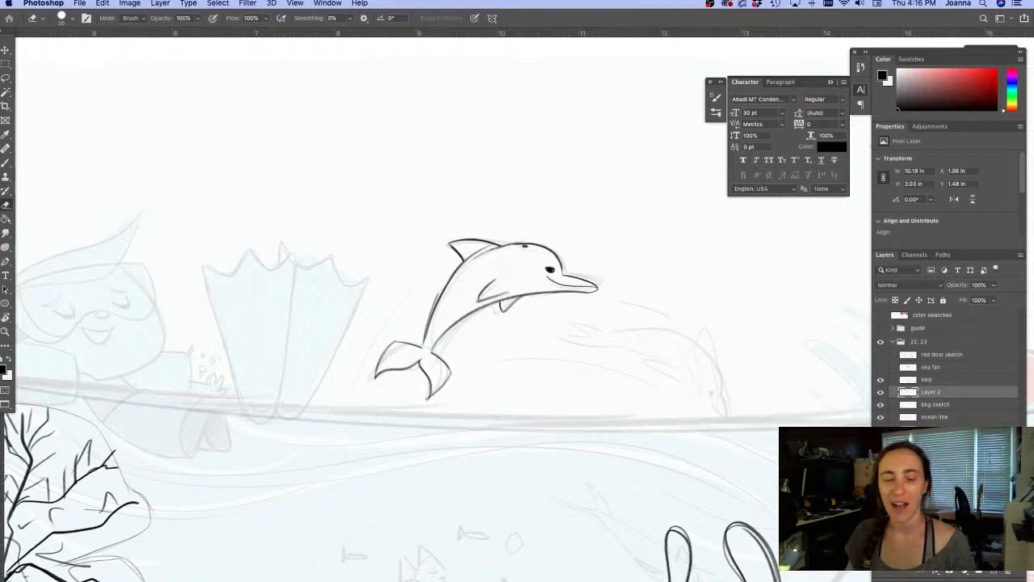
{"action": "key", "text": "b"}
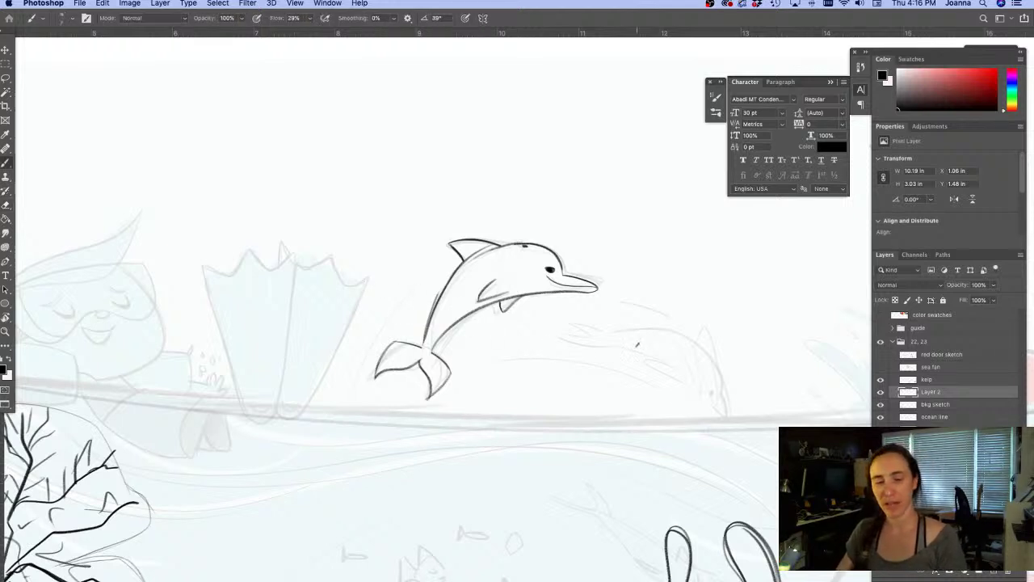
Outline the arched back and forehead of the second, diving dolphin over the faint sketch
{"action": "left_click_drag", "start_coordinate": [681, 471], "coordinate": [639, 457]}
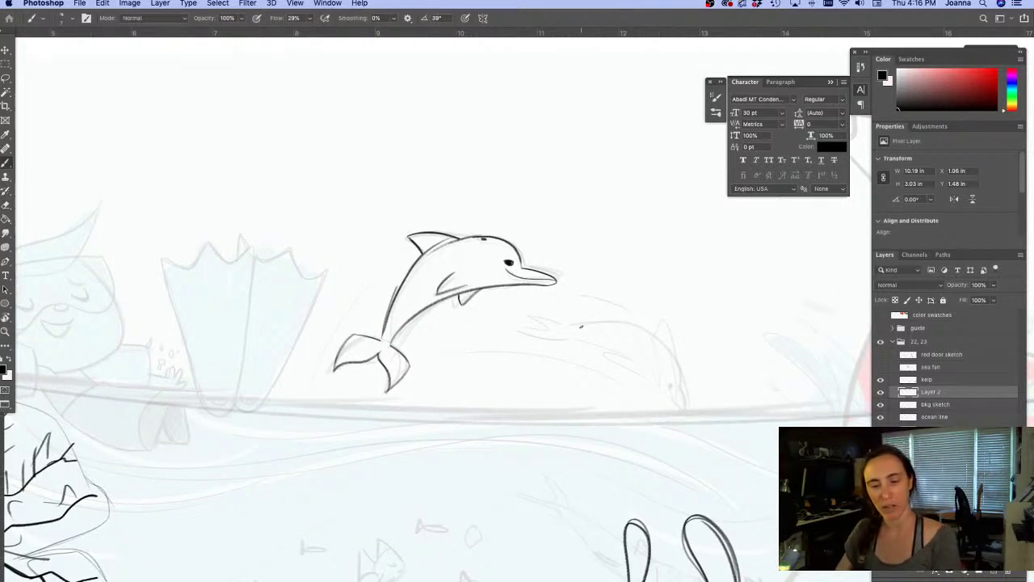
{"action": "mouse_move", "coordinate": [579, 323]}
{"action": "left_mouse_down"}
{"action": "mouse_move", "coordinate": [624, 327]}
{"action": "mouse_move", "coordinate": [708, 422]}
{"action": "mouse_move", "coordinate": [662, 350]}
{"action": "mouse_move", "coordinate": [681, 388]}
{"action": "left_mouse_up"}
{"action": "key", "text": "ctrl+z"}
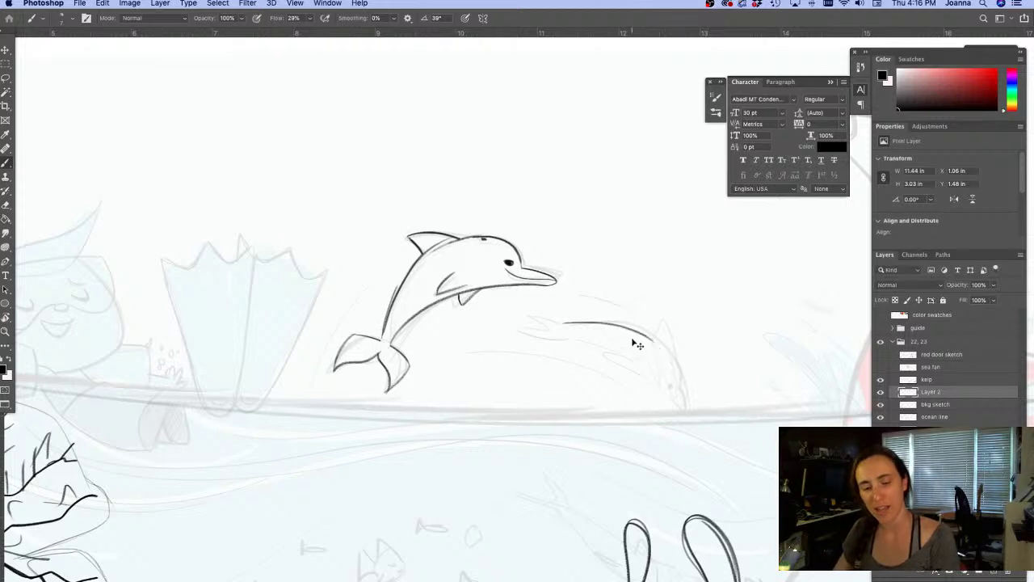
{"action": "left_click_drag", "start_coordinate": [652, 339], "coordinate": [681, 389]}
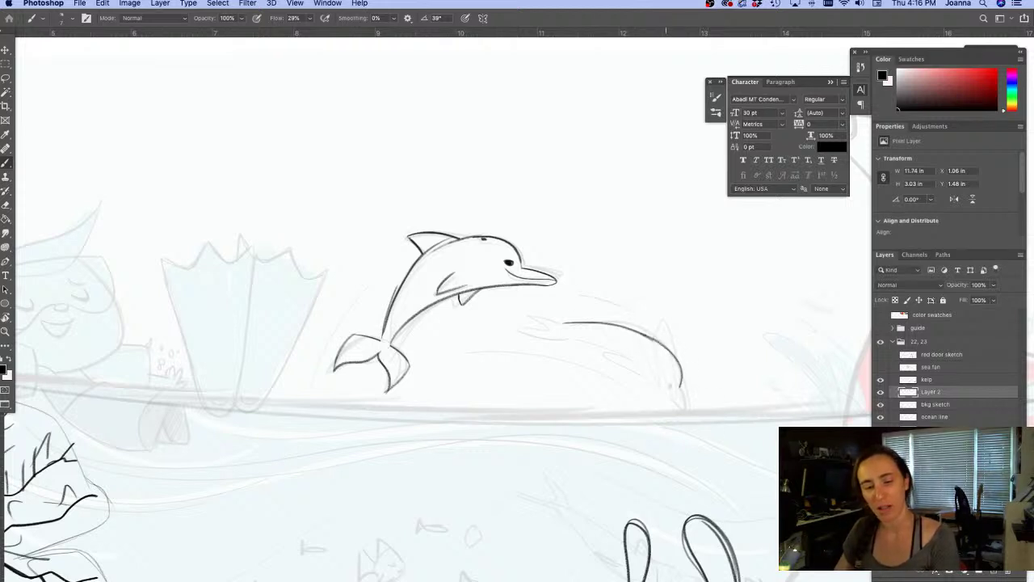
{"action": "key", "text": "e"}
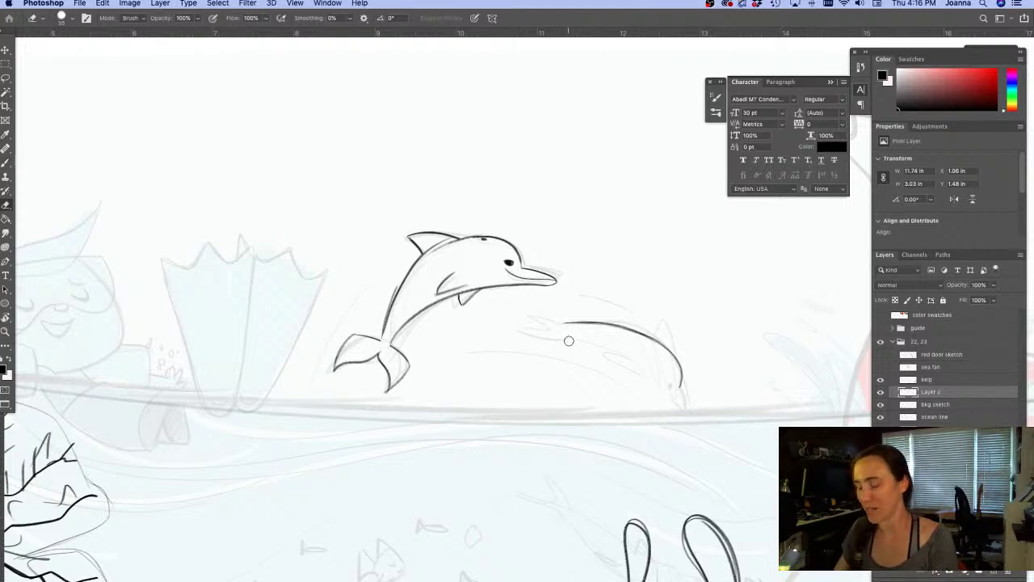
{"action": "key", "text": "b"}
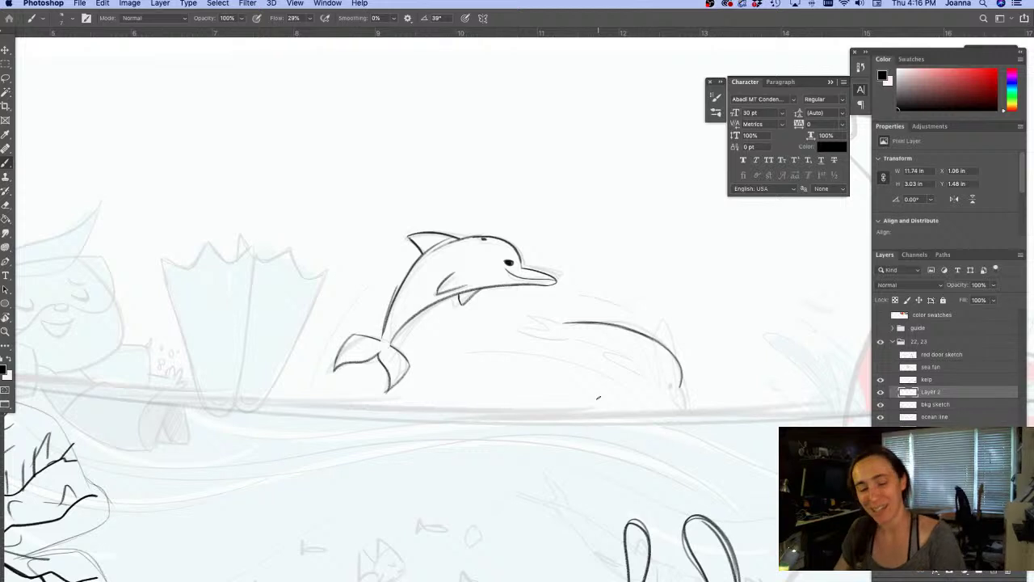
Draw the diving dolphin's belly line from the tail base down to the tip of its beak
{"action": "left_click_drag", "start_coordinate": [563, 333], "coordinate": [670, 396]}
{"action": "left_click", "coordinate": [642, 410]}
{"action": "key", "text": "super+z"}
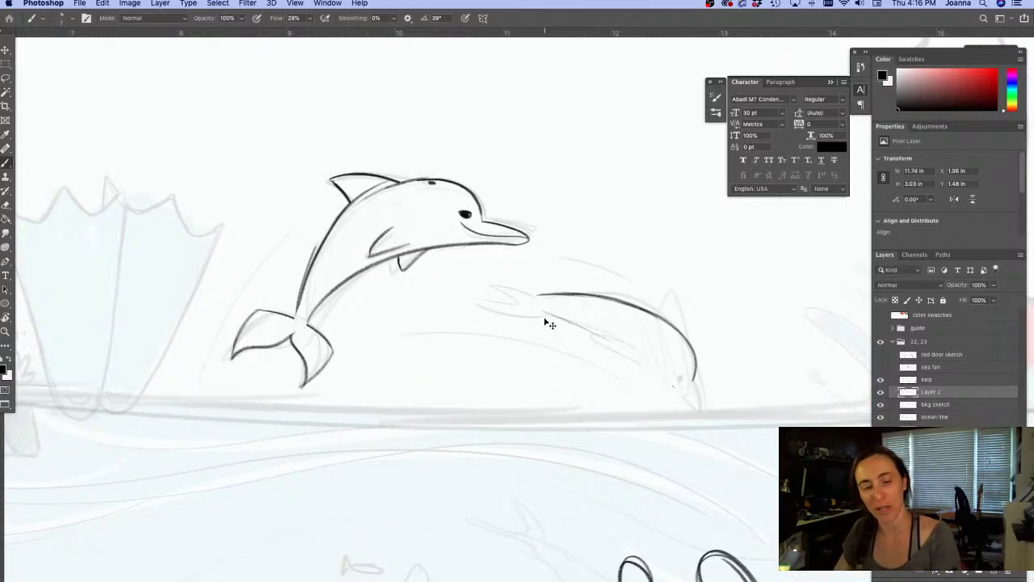
{"action": "mouse_move", "coordinate": [542, 310]}
{"action": "left_mouse_down"}
{"action": "mouse_move", "coordinate": [633, 354]}
{"action": "mouse_move", "coordinate": [704, 414]}
{"action": "left_mouse_up"}
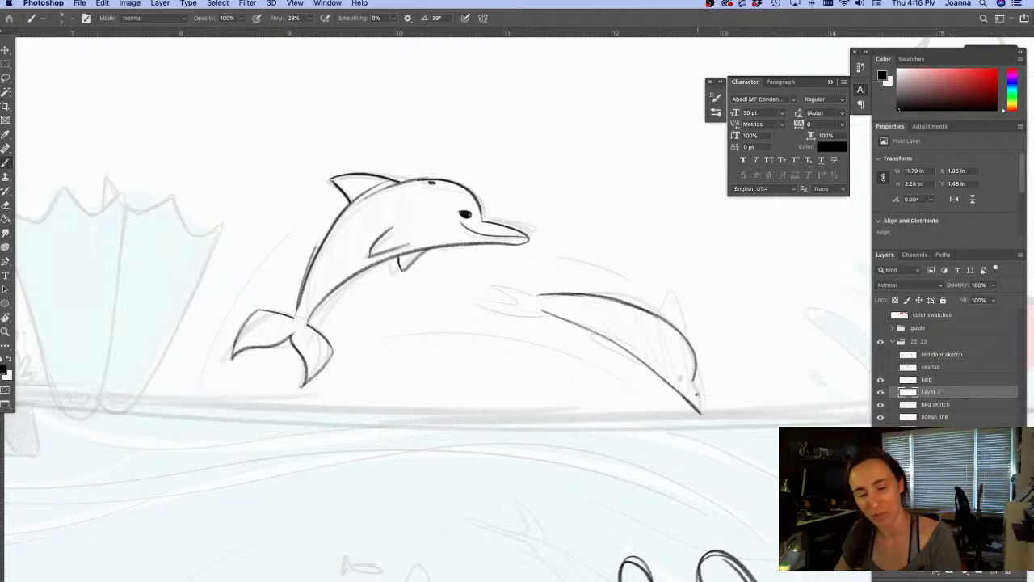
Draw the diving dolphin's solid eye and short rounded beak, erasing the excess line at its tip
{"action": "mouse_move", "coordinate": [688, 378]}
{"action": "left_mouse_down"}
{"action": "mouse_move", "coordinate": [702, 416]}
{"action": "mouse_move", "coordinate": [706, 407]}
{"action": "mouse_move", "coordinate": [674, 380]}
{"action": "mouse_move", "coordinate": [706, 384]}
{"action": "mouse_move", "coordinate": [691, 417]}
{"action": "mouse_move", "coordinate": [706, 404]}
{"action": "mouse_move", "coordinate": [682, 395]}
{"action": "mouse_move", "coordinate": [698, 403]}
{"action": "mouse_move", "coordinate": [681, 376]}
{"action": "left_mouse_up"}
{"action": "key", "text": "e"}
{"action": "key", "text": "b"}
{"action": "key", "text": "super+z"}
{"action": "key", "text": "e"}
{"action": "key", "text": "b"}
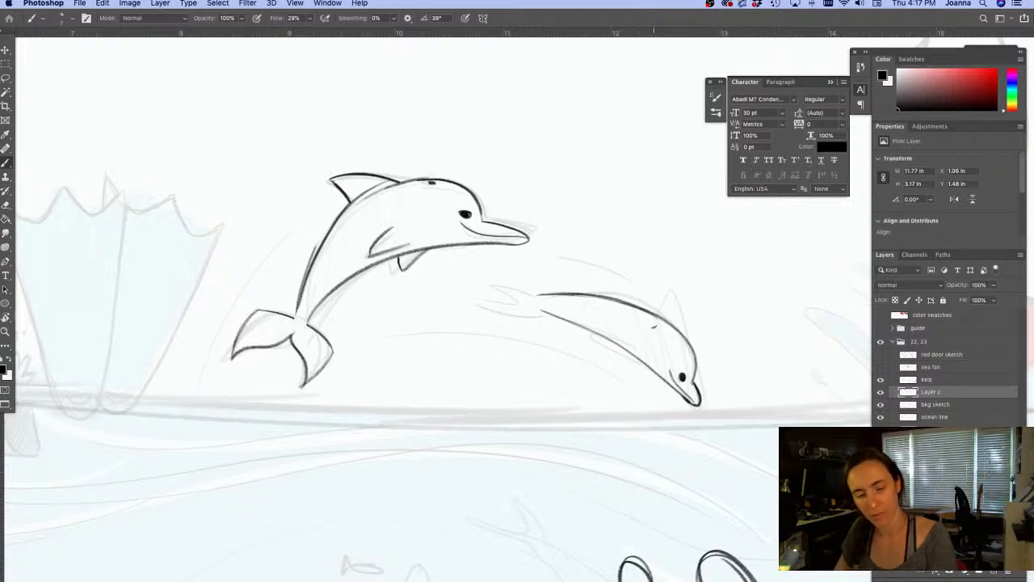
Add the diving dolphin's flipper, dorsal fin and blowhole, and extend its body lines toward the tail
{"action": "mouse_move", "coordinate": [637, 344]}
{"action": "left_mouse_down"}
{"action": "mouse_move", "coordinate": [599, 342]}
{"action": "mouse_move", "coordinate": [646, 363]}
{"action": "left_mouse_up"}
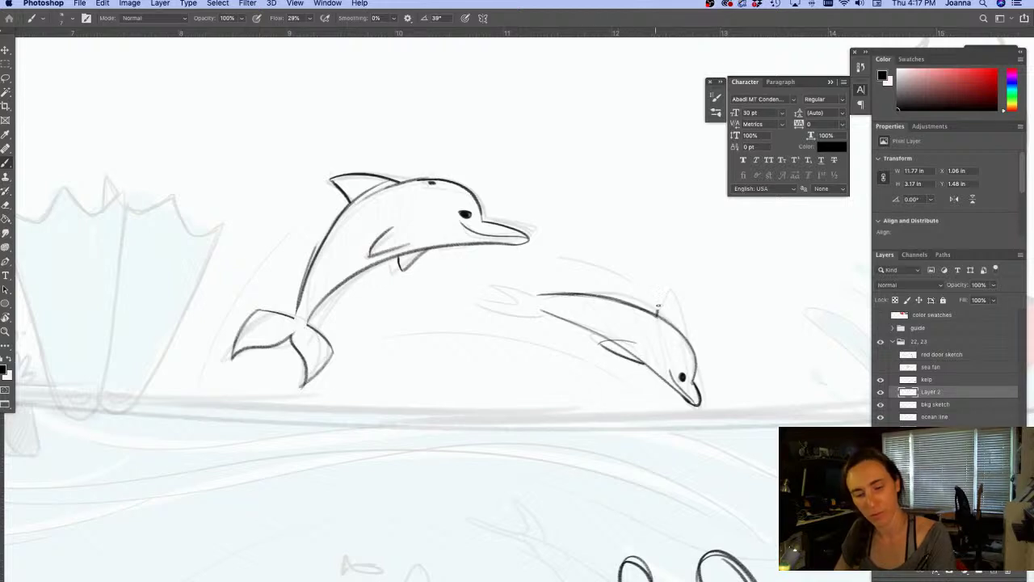
{"action": "left_click_drag", "start_coordinate": [657, 305], "coordinate": [679, 334]}
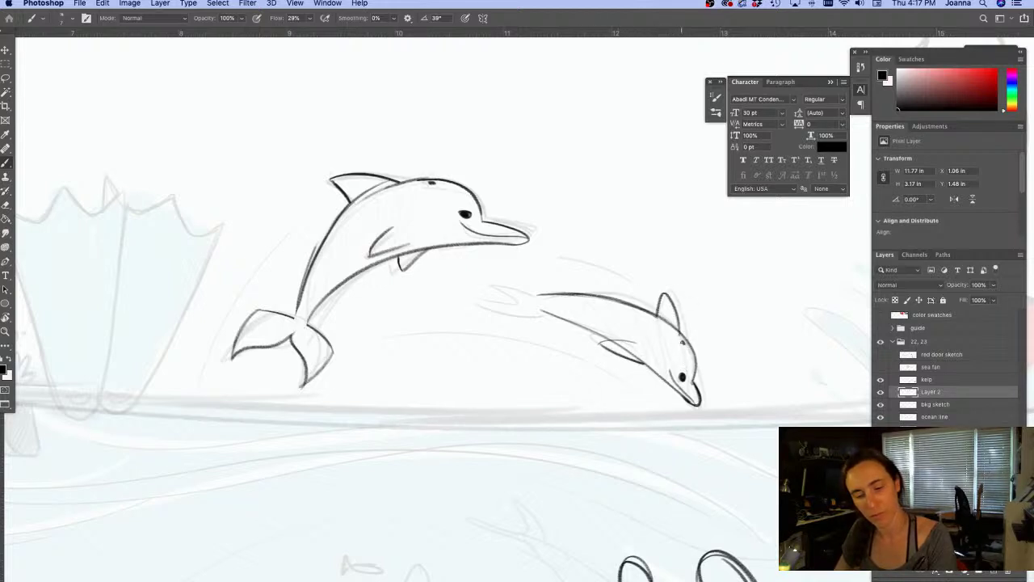
{"action": "left_click_drag", "start_coordinate": [568, 321], "coordinate": [521, 303]}
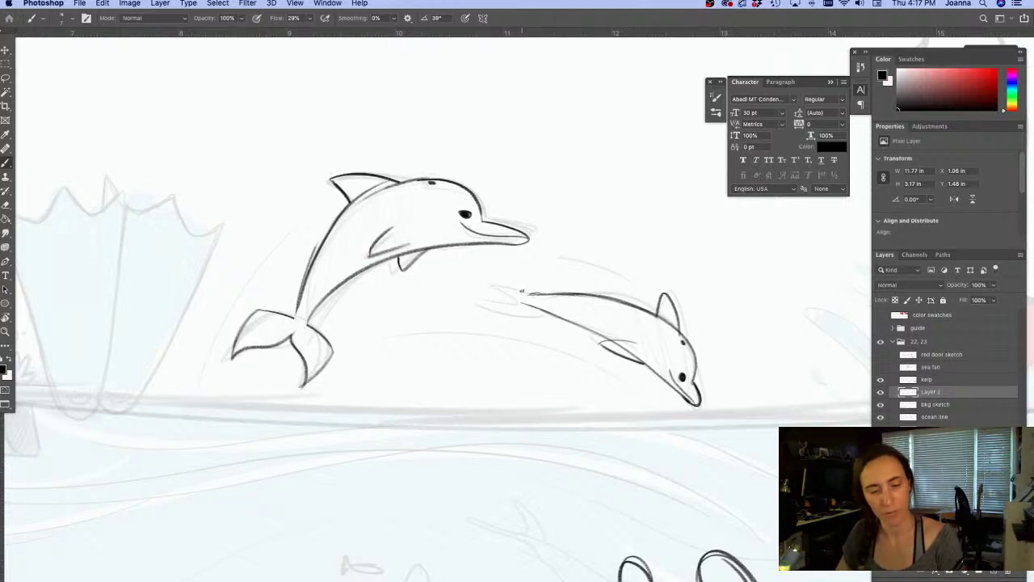
Draw the diving dolphin's two tail flukes and strengthen the line from its back into the upper fluke
{"action": "mouse_move", "coordinate": [528, 293]}
{"action": "left_mouse_down"}
{"action": "mouse_move", "coordinate": [448, 317]}
{"action": "mouse_move", "coordinate": [523, 308]}
{"action": "mouse_move", "coordinate": [467, 328]}
{"action": "mouse_move", "coordinate": [511, 304]}
{"action": "mouse_move", "coordinate": [471, 330]}
{"action": "left_mouse_up"}
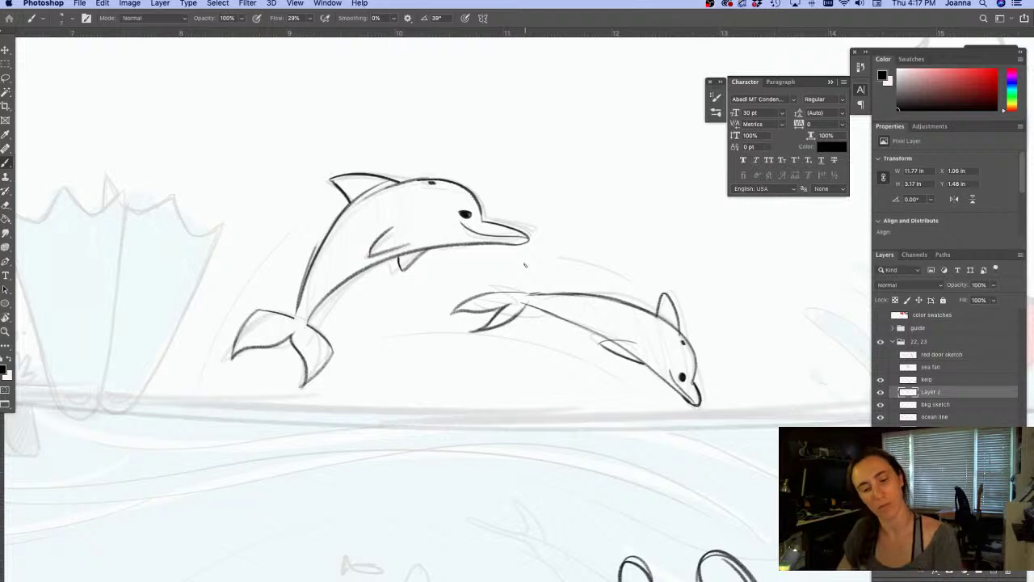
{"action": "left_click_drag", "start_coordinate": [576, 294], "coordinate": [491, 298]}
{"action": "left_click_drag", "start_coordinate": [540, 293], "coordinate": [453, 312]}
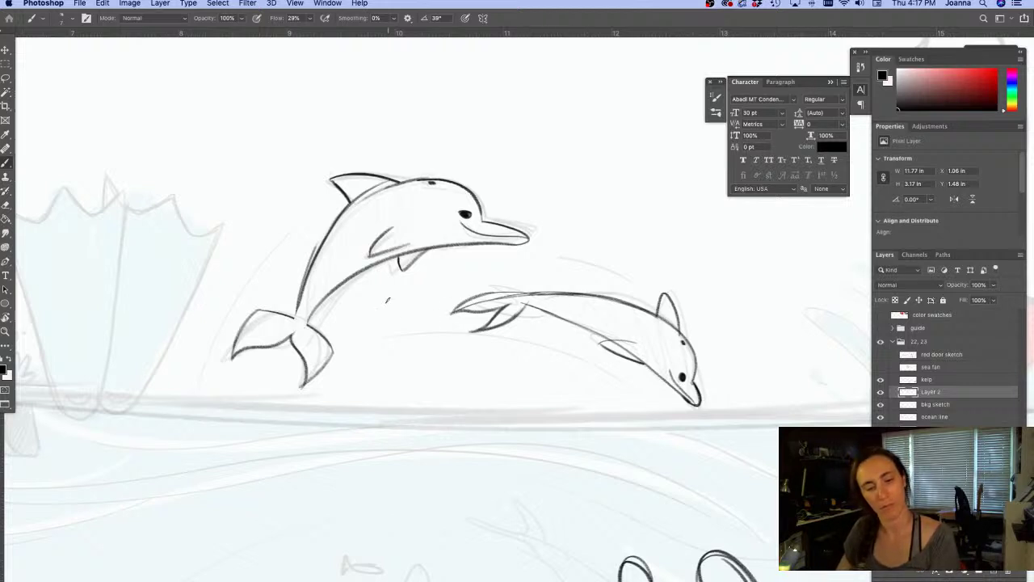
Erase the diving dolphin's upper tail fluke and redraw it with a cleaner, slightly shorter outline
{"action": "key", "text": "e"}
{"action": "mouse_move", "coordinate": [554, 282]}
{"action": "left_mouse_down"}
{"action": "mouse_move", "coordinate": [468, 295]}
{"action": "mouse_move", "coordinate": [454, 310]}
{"action": "left_mouse_up"}
{"action": "key", "text": "super+z"}
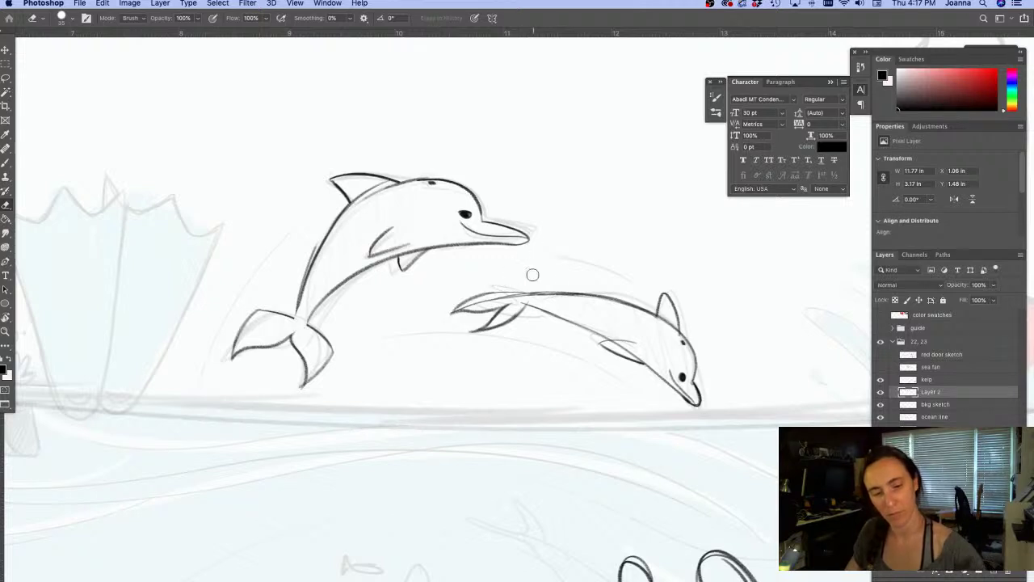
{"action": "left_click_drag", "start_coordinate": [524, 288], "coordinate": [445, 310]}
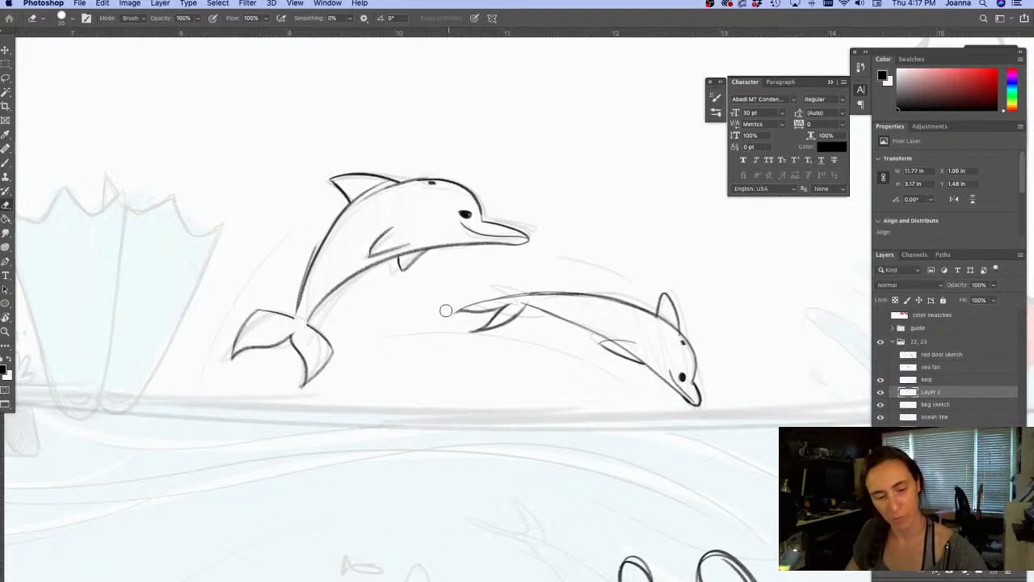
{"action": "left_click_drag", "start_coordinate": [509, 293], "coordinate": [452, 310]}
{"action": "key", "text": "b"}
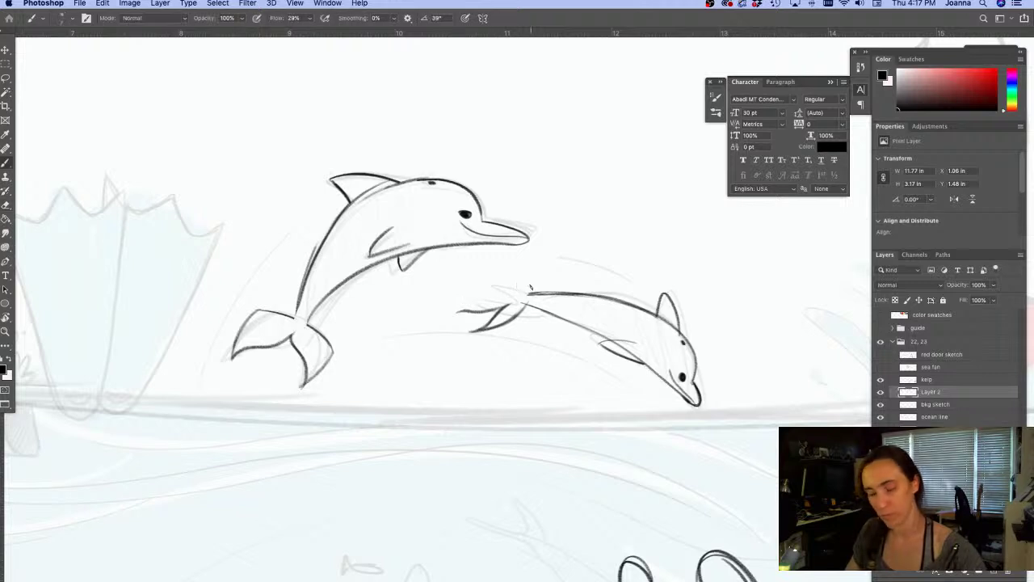
{"action": "mouse_move", "coordinate": [540, 292]}
{"action": "left_mouse_down"}
{"action": "mouse_move", "coordinate": [447, 312]}
{"action": "mouse_move", "coordinate": [489, 316]}
{"action": "left_mouse_up"}
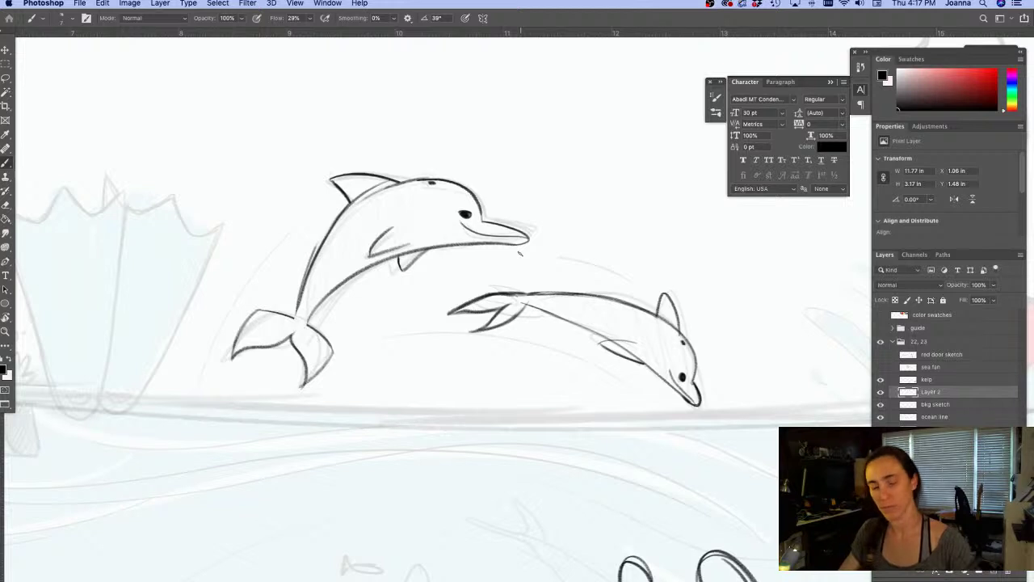
{"action": "key", "text": "e"}
{"action": "left_click_drag", "start_coordinate": [517, 290], "coordinate": [452, 312]}
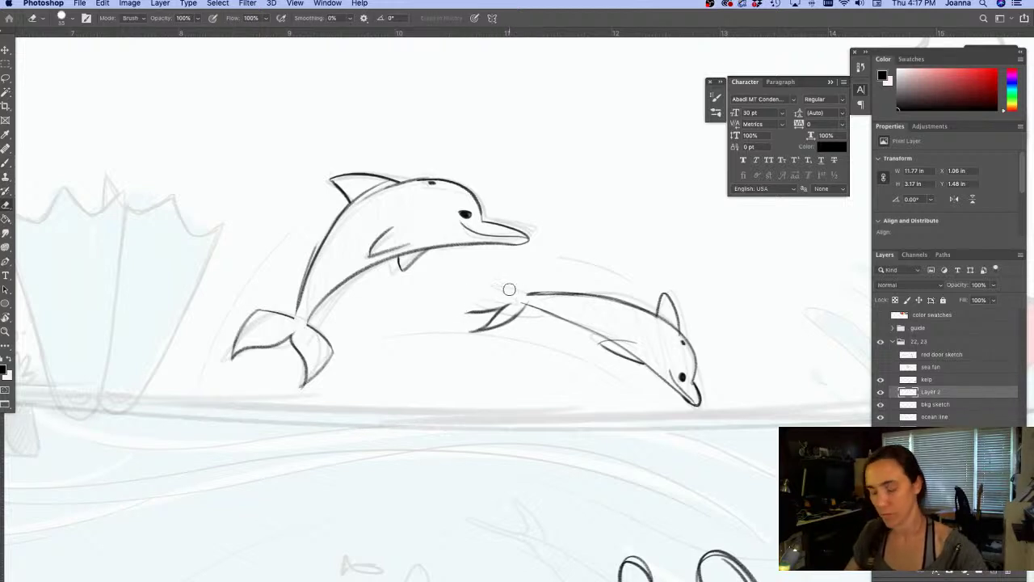
{"action": "key", "text": "b"}
{"action": "mouse_move", "coordinate": [525, 294]}
{"action": "left_mouse_down"}
{"action": "mouse_move", "coordinate": [501, 290]}
{"action": "mouse_move", "coordinate": [456, 313]}
{"action": "mouse_move", "coordinate": [502, 307]}
{"action": "left_mouse_up"}
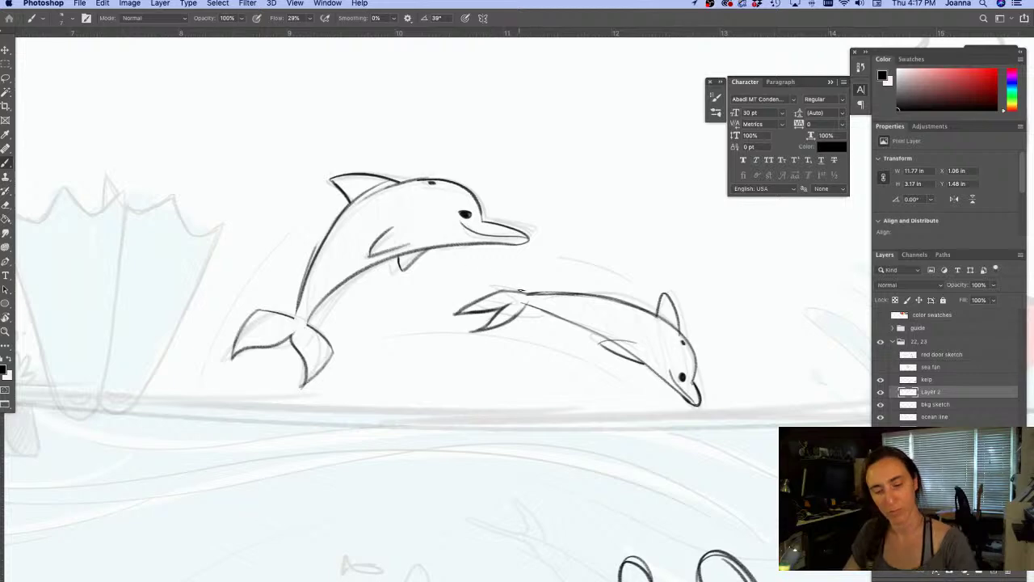
Erase the belly line crossing the diving dolphin's flipper, reducing the eraser size for the fine cleanup
{"action": "key", "text": "e"}
{"action": "mouse_move", "coordinate": [629, 343]}
{"action": "left_mouse_down"}
{"action": "mouse_move", "coordinate": [615, 358]}
{"action": "mouse_move", "coordinate": [638, 353]}
{"action": "left_mouse_up"}
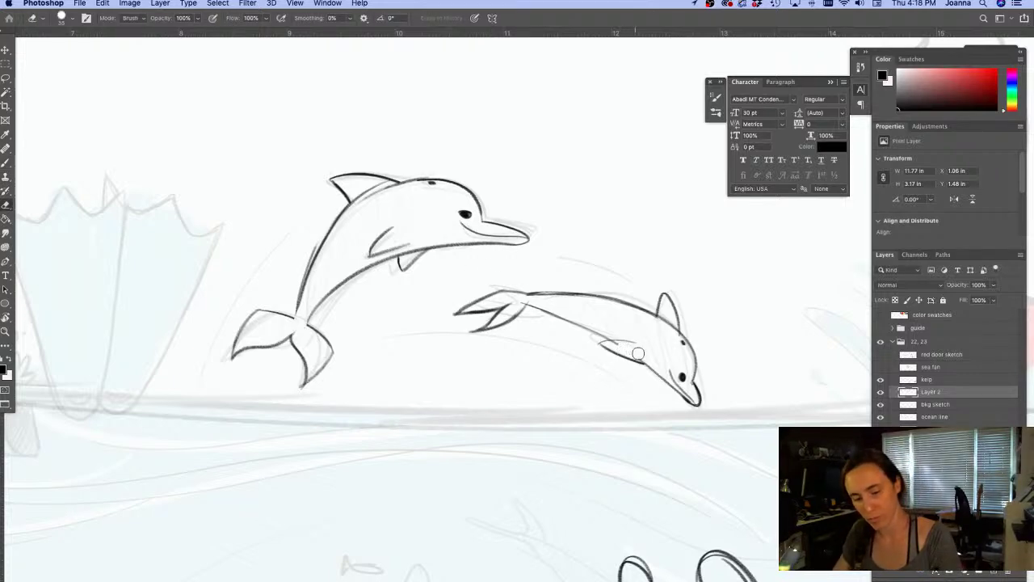
{"action": "key", "text": "bracketleft"}
{"action": "key", "text": "bracketleft"}
{"action": "key", "text": "bracketleft"}
{"action": "key", "text": "bracketleft"}
{"action": "key", "text": "bracketleft"}
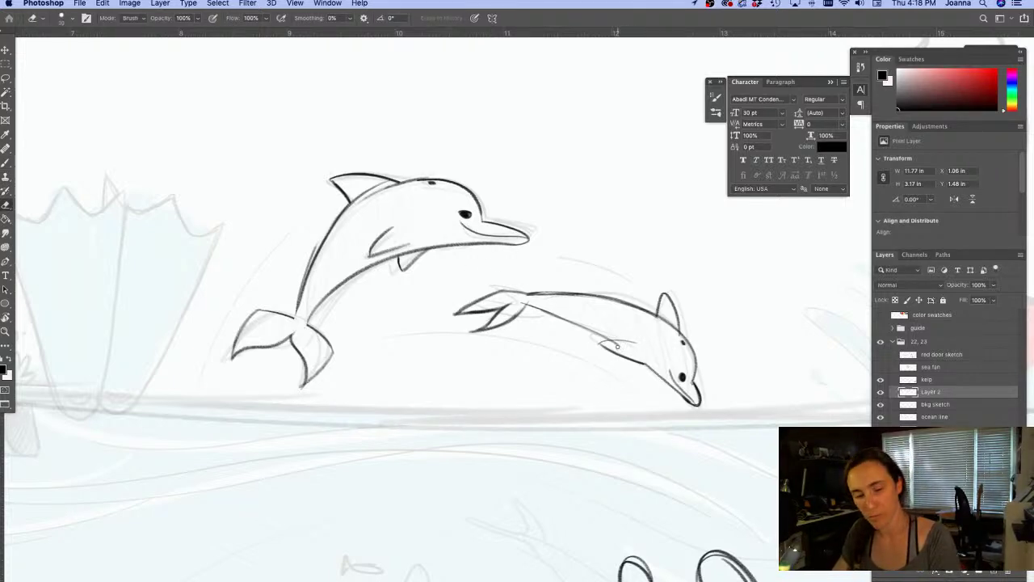
Select both leaping dolphins together with a freehand lasso and show the guide overlay with the gutter and image-safe areas
{"action": "left_click_drag", "start_coordinate": [471, 416], "coordinate": [463, 416]}
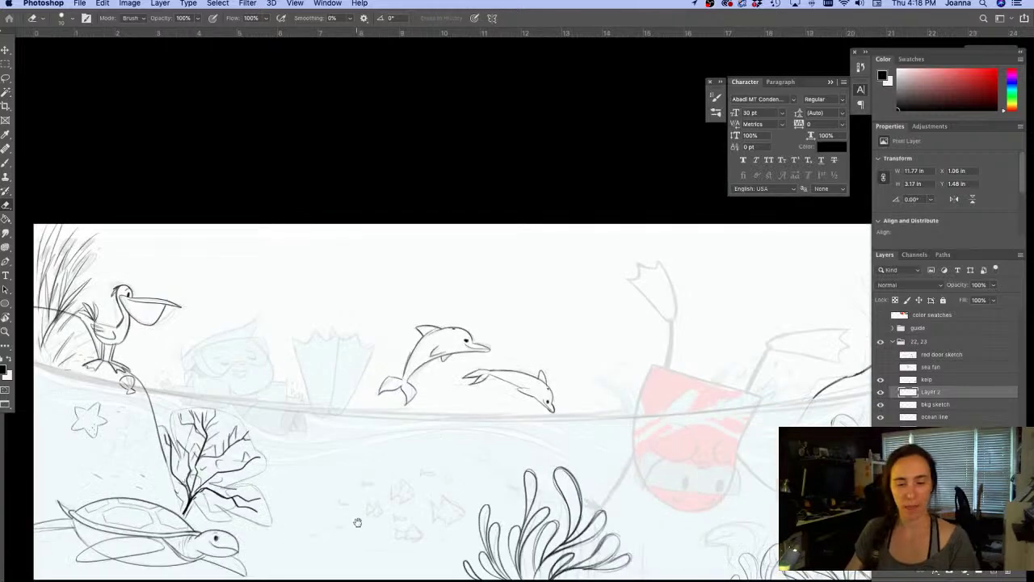
{"action": "mouse_move", "coordinate": [386, 502]}
{"action": "left_mouse_down"}
{"action": "mouse_move", "coordinate": [410, 409]}
{"action": "mouse_move", "coordinate": [433, 430]}
{"action": "left_mouse_up"}
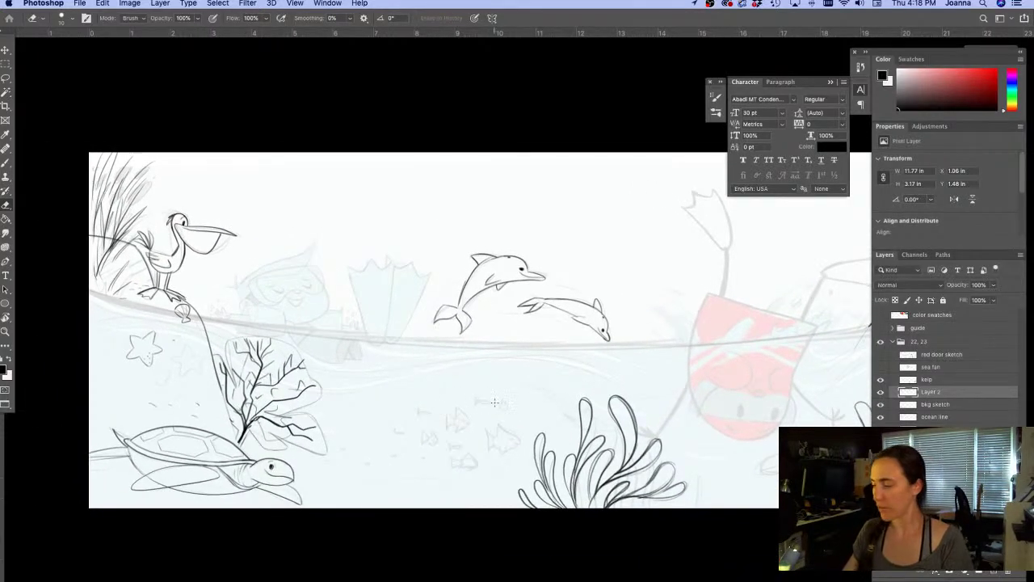
{"action": "key", "text": "l"}
{"action": "mouse_move", "coordinate": [445, 368]}
{"action": "left_mouse_down"}
{"action": "mouse_move", "coordinate": [503, 231]}
{"action": "mouse_move", "coordinate": [437, 364]}
{"action": "left_mouse_up"}
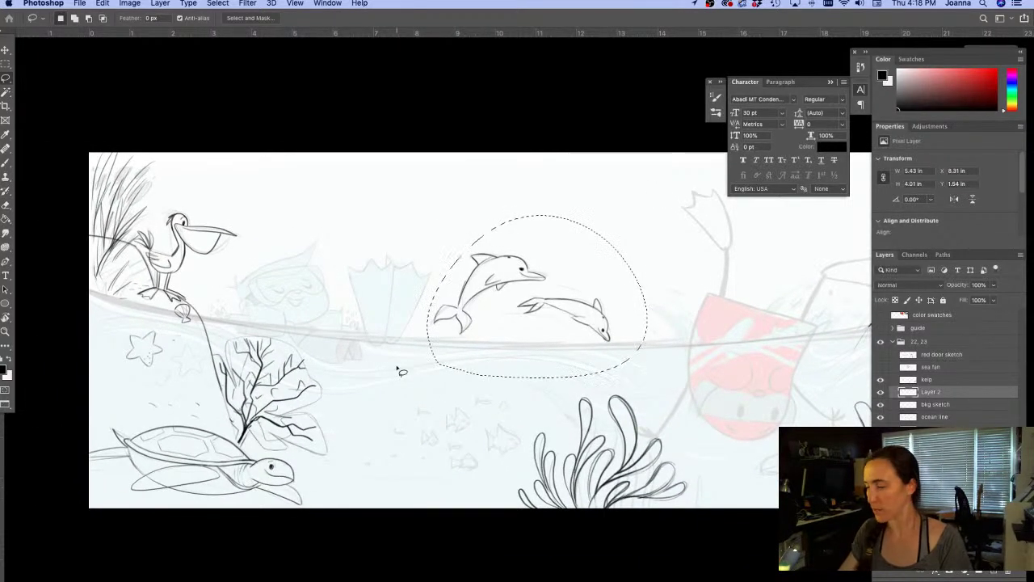
{"action": "left_click", "coordinate": [881, 328]}
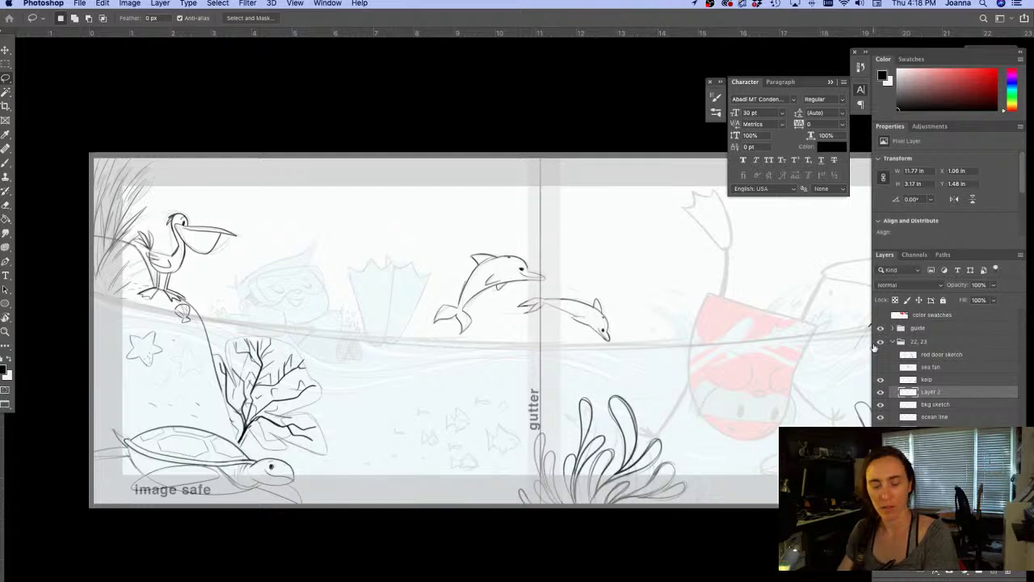
{"action": "left_click", "coordinate": [880, 393]}
{"action": "left_click", "coordinate": [879, 393]}
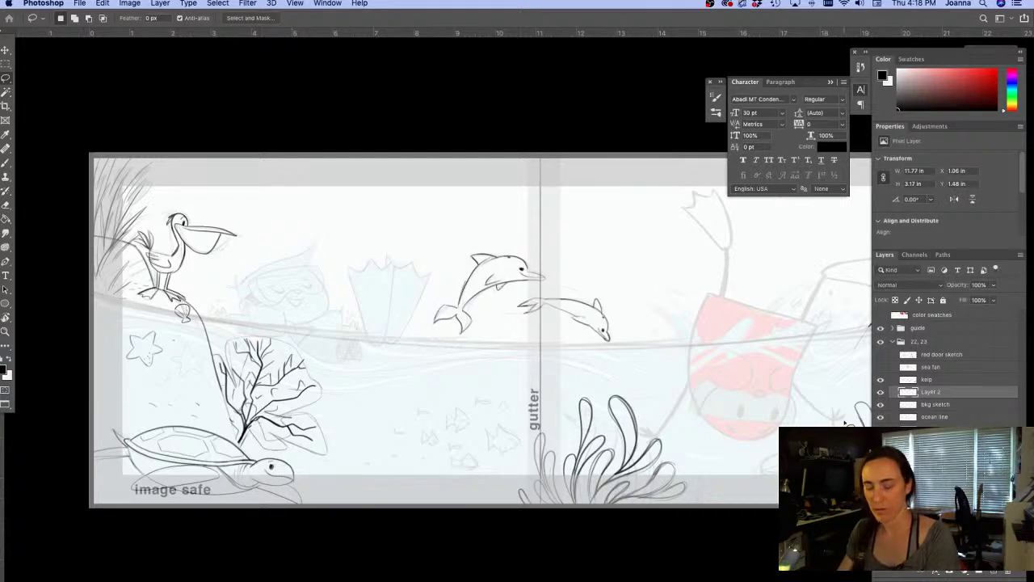
Scale the two dolphins to about 75%, rotate them about 8° clockwise, and set them lower at the waterline
{"action": "key", "text": "super+z"}
{"action": "key", "text": "super+t"}
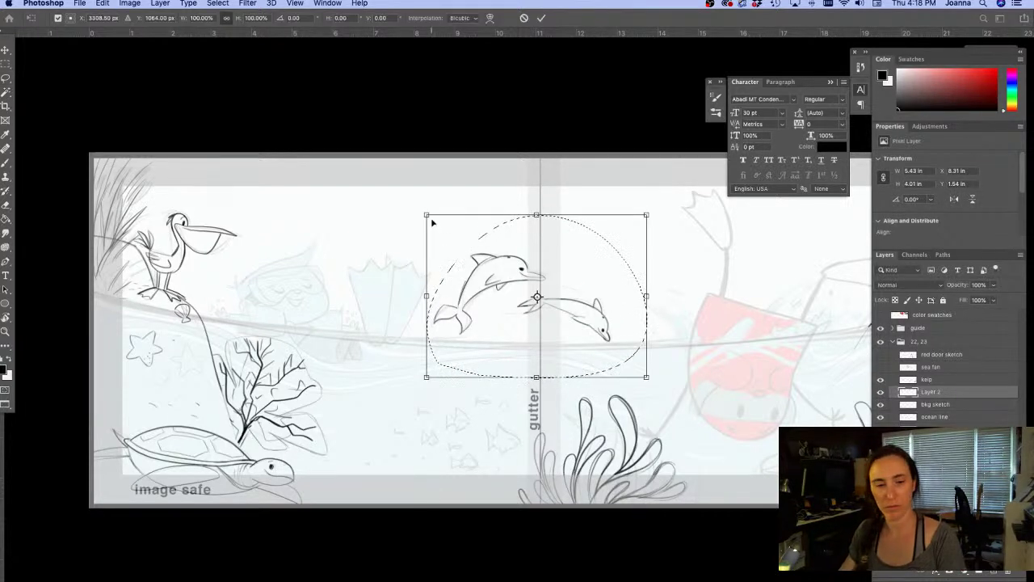
{"action": "mouse_move", "coordinate": [429, 215]}
{"action": "left_mouse_down"}
{"action": "mouse_move", "coordinate": [480, 249]}
{"action": "mouse_move", "coordinate": [496, 303]}
{"action": "mouse_move", "coordinate": [483, 273]}
{"action": "left_mouse_up"}
{"action": "left_click_drag", "start_coordinate": [557, 345], "coordinate": [567, 333]}
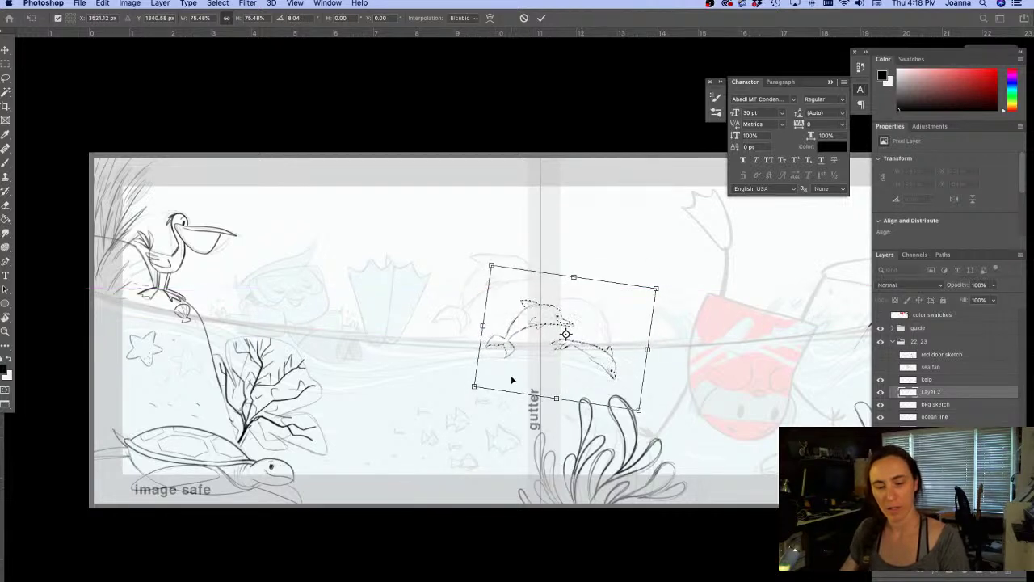
{"action": "key", "text": "Return"}
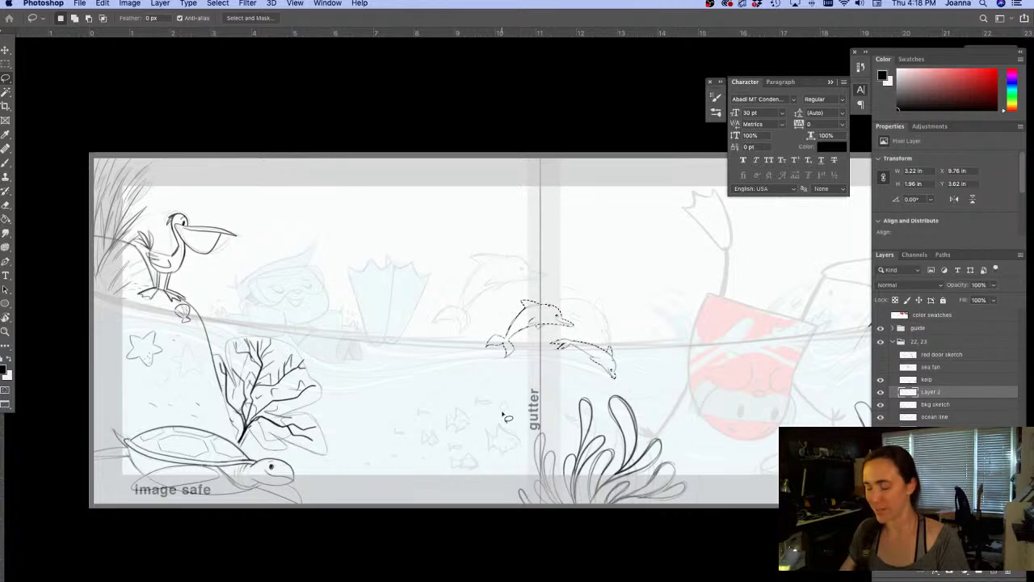
{"action": "key", "text": "super+d"}
Lasso the leaping dolphin alone, move it clear of the gutter on the pelican's side, and rotate it more upright
{"action": "left_click_drag", "start_coordinate": [538, 346], "coordinate": [473, 330]}
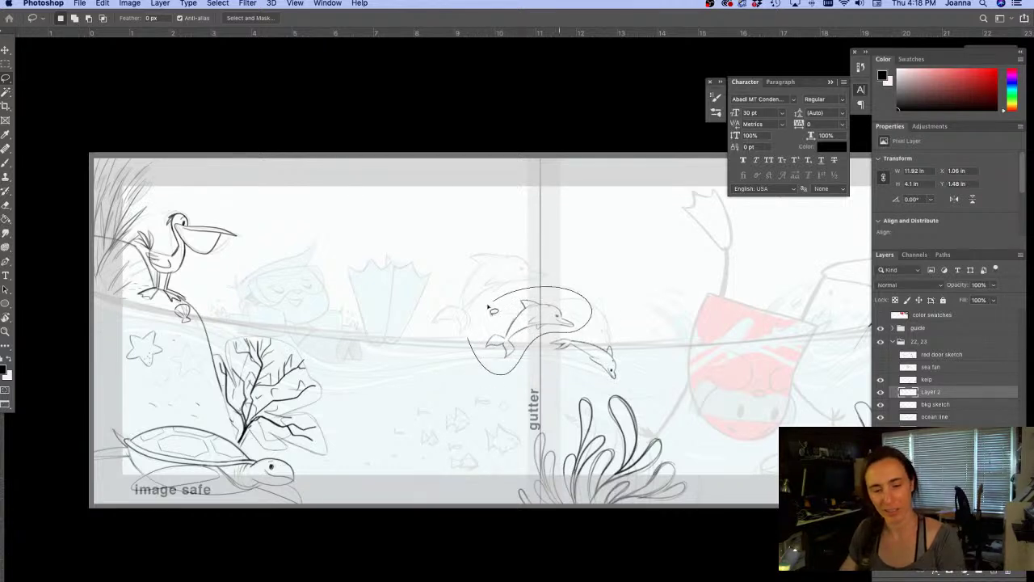
{"action": "key", "text": "v"}
{"action": "mouse_move", "coordinate": [526, 299]}
{"action": "left_mouse_down"}
{"action": "mouse_move", "coordinate": [427, 294]}
{"action": "mouse_move", "coordinate": [469, 303]}
{"action": "left_mouse_up"}
{"action": "key", "text": "super+t"}
{"action": "key", "text": "Return"}
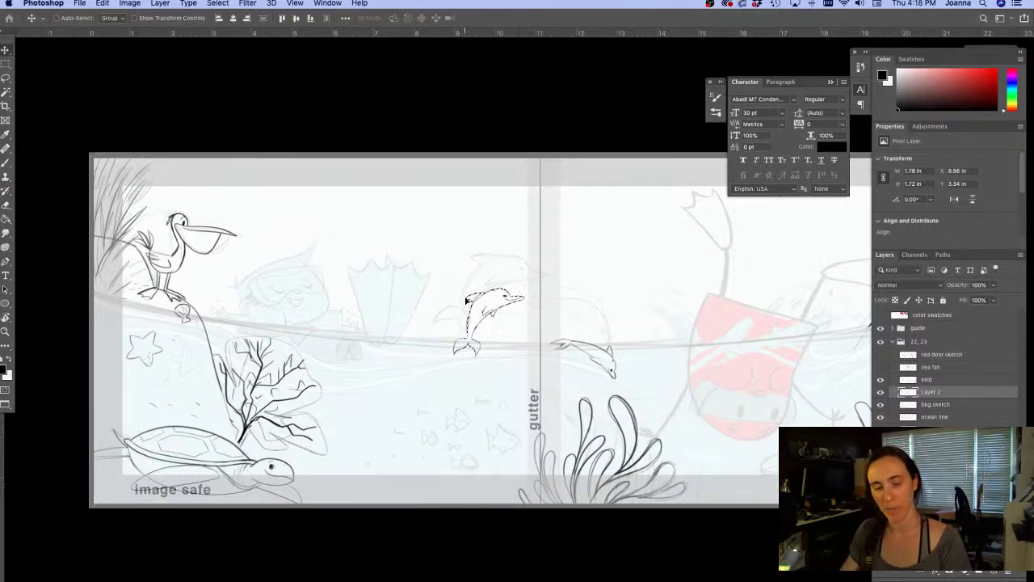
Enlarge the leaping dolphin to about 115% and nudge it farther from the gutter, then deselect it
{"action": "key", "text": "super+t"}
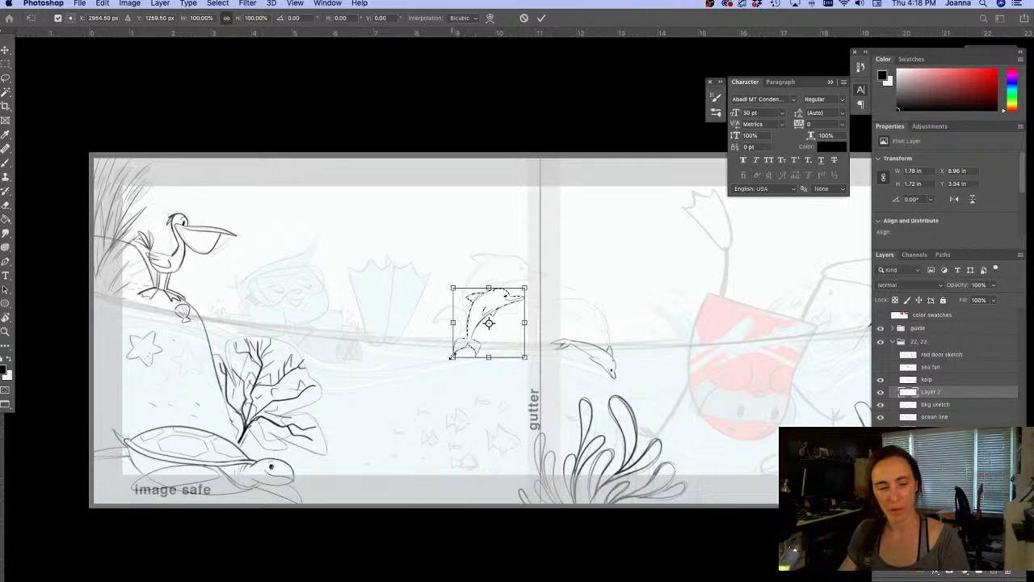
{"action": "left_click_drag", "start_coordinate": [452, 358], "coordinate": [442, 368]}
{"action": "left_click_drag", "start_coordinate": [462, 329], "coordinate": [459, 330]}
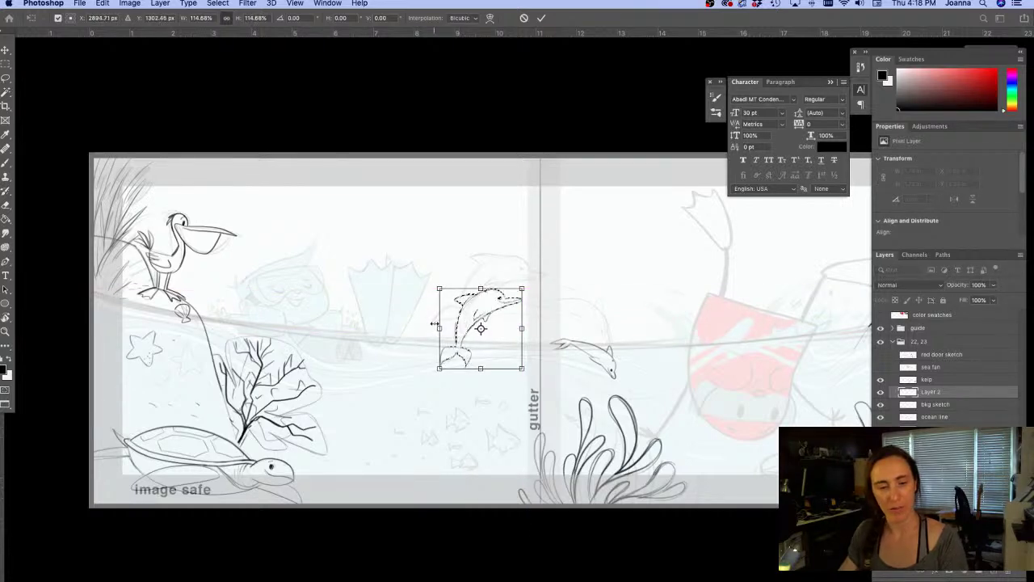
{"action": "key", "text": "Return"}
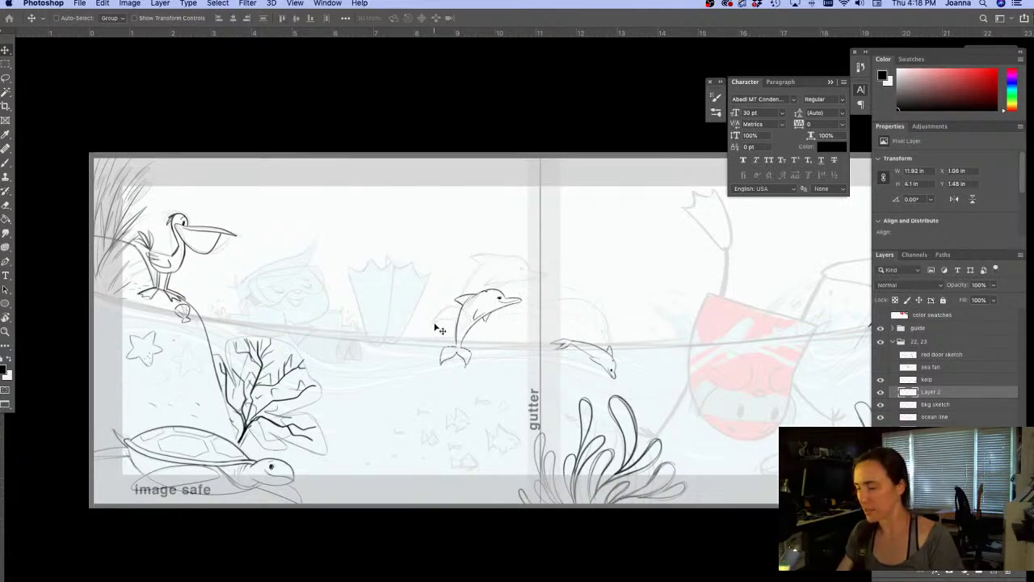
Redraw the diving dolphin's back and belly lines as a more arched, slimmer body and erase the old body lines
{"action": "key", "text": "b"}
{"action": "left_click_drag", "start_coordinate": [598, 438], "coordinate": [596, 442]}
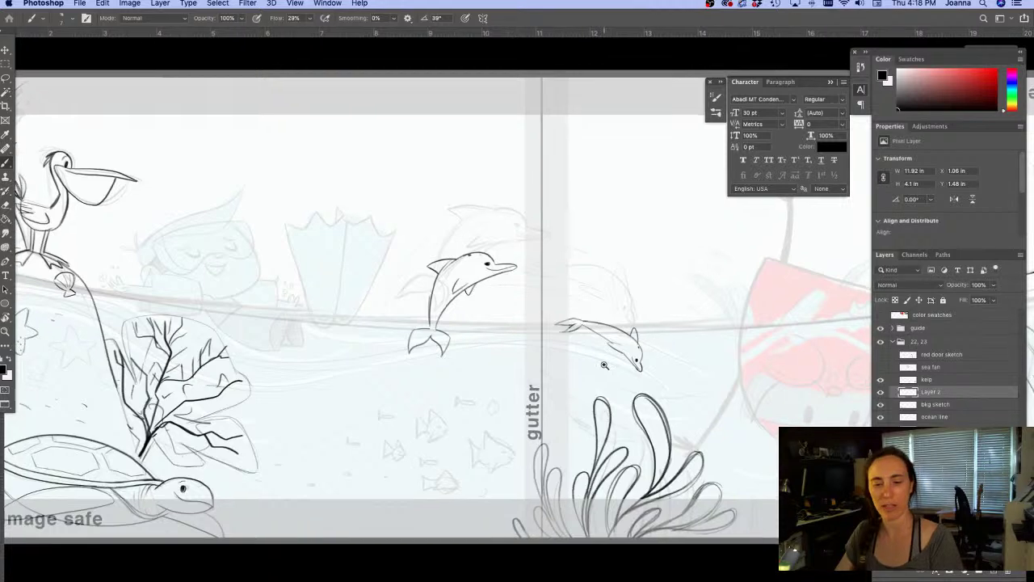
{"action": "left_click", "coordinate": [606, 363], "text": "super"}
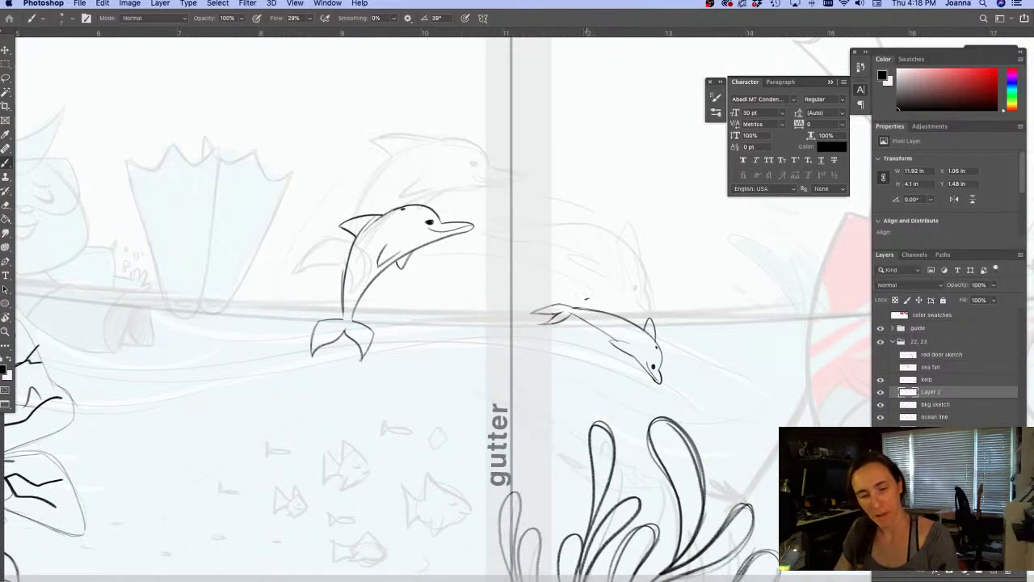
{"action": "mouse_move", "coordinate": [585, 306]}
{"action": "left_mouse_down"}
{"action": "mouse_move", "coordinate": [628, 302]}
{"action": "mouse_move", "coordinate": [650, 324]}
{"action": "left_mouse_up"}
{"action": "key", "text": "super+z"}
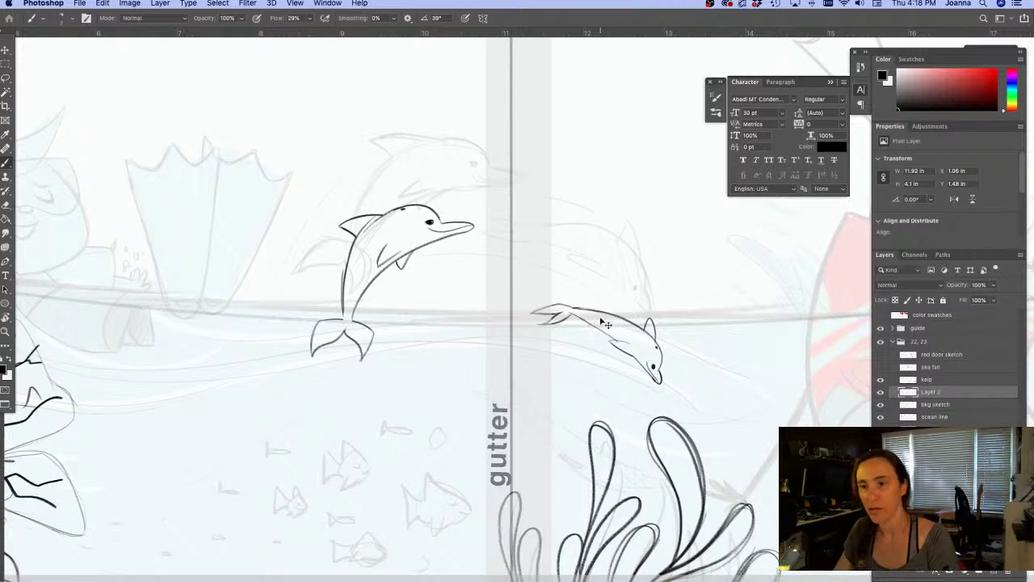
{"action": "left_click_drag", "start_coordinate": [593, 300], "coordinate": [661, 352]}
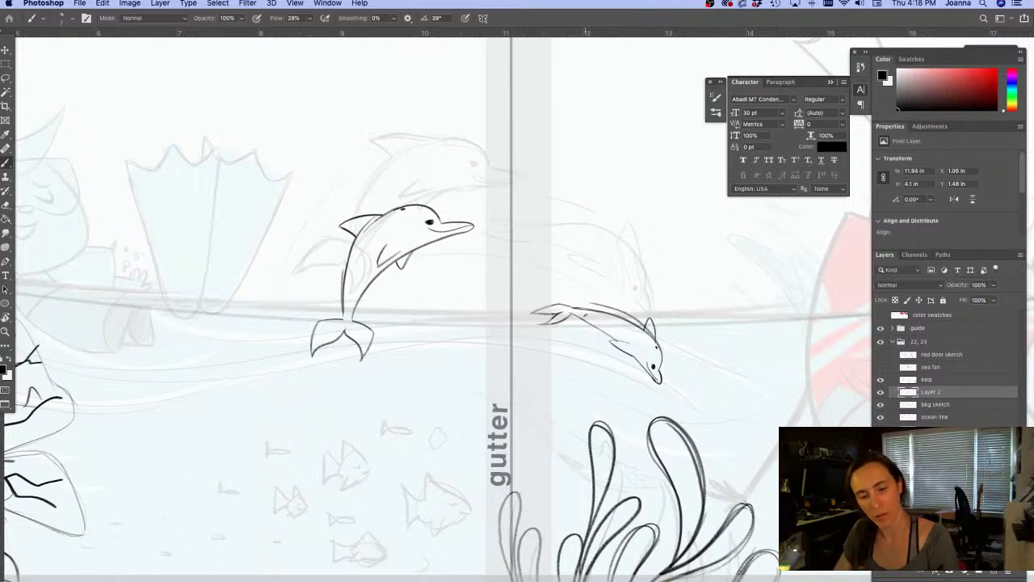
{"action": "mouse_move", "coordinate": [585, 315]}
{"action": "left_mouse_down"}
{"action": "mouse_move", "coordinate": [621, 336]}
{"action": "mouse_move", "coordinate": [593, 335]}
{"action": "mouse_move", "coordinate": [617, 337]}
{"action": "mouse_move", "coordinate": [583, 320]}
{"action": "mouse_move", "coordinate": [611, 337]}
{"action": "mouse_move", "coordinate": [585, 310]}
{"action": "mouse_move", "coordinate": [653, 337]}
{"action": "left_mouse_up"}
{"action": "key", "text": "e"}
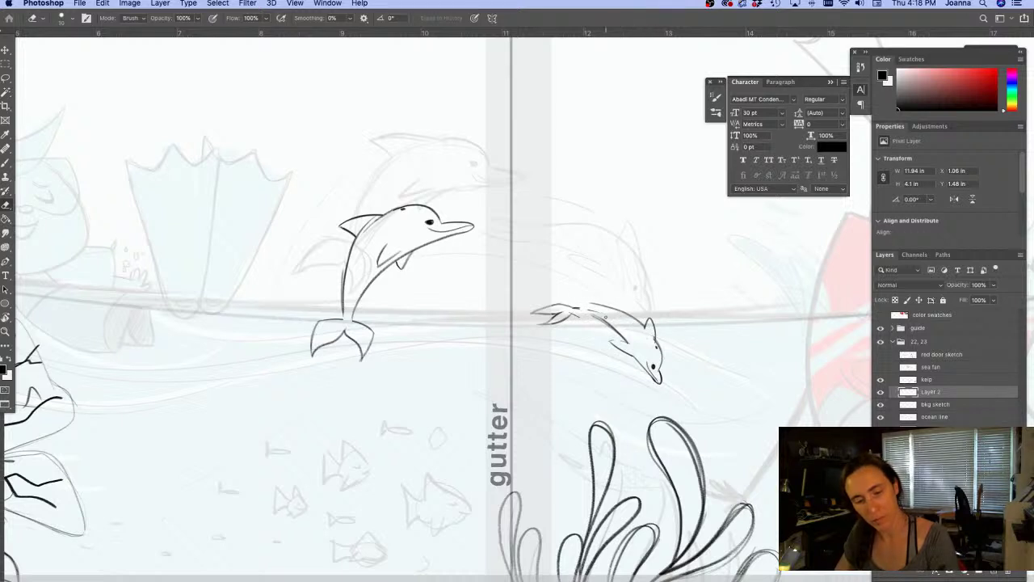
{"action": "left_click_drag", "start_coordinate": [568, 305], "coordinate": [548, 312]}
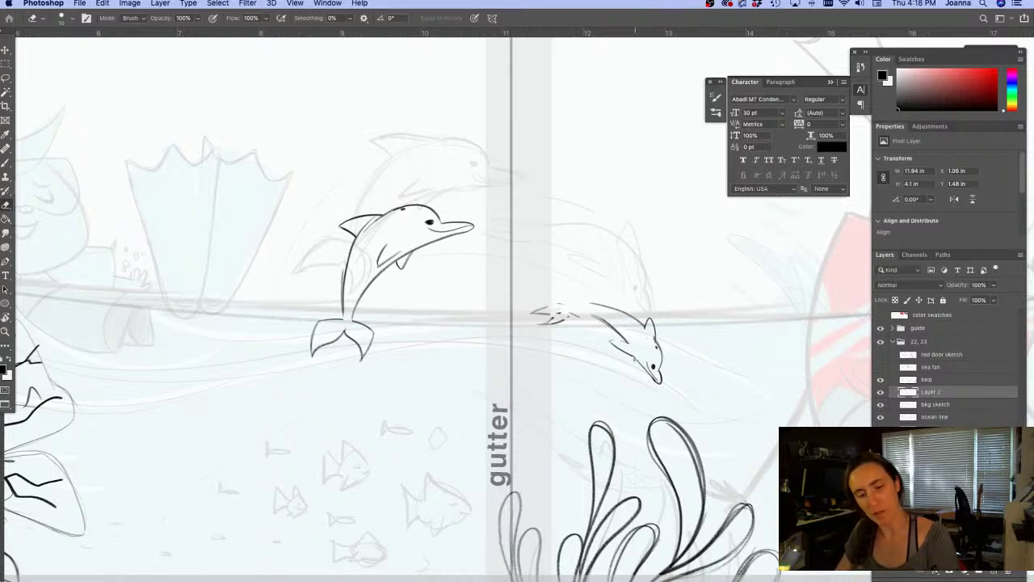
Draw new raised tail flukes on the diving dolphin, restore its belly outline, and erase the remains of the old tail
{"action": "key", "text": "b"}
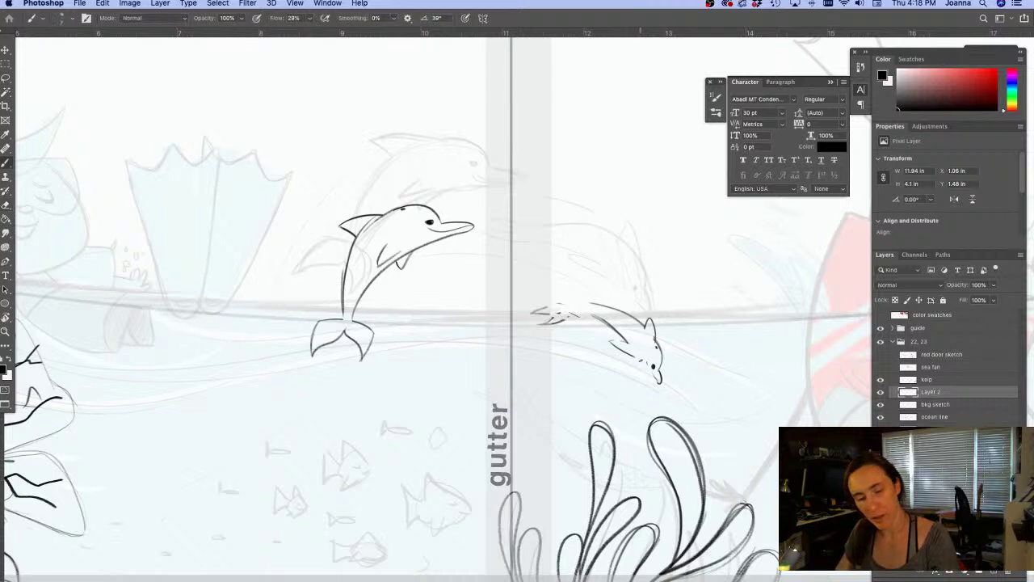
{"action": "mouse_move", "coordinate": [650, 368]}
{"action": "left_mouse_down"}
{"action": "mouse_move", "coordinate": [554, 300]}
{"action": "mouse_move", "coordinate": [588, 298]}
{"action": "mouse_move", "coordinate": [554, 278]}
{"action": "mouse_move", "coordinate": [584, 305]}
{"action": "mouse_move", "coordinate": [539, 291]}
{"action": "mouse_move", "coordinate": [562, 311]}
{"action": "mouse_move", "coordinate": [529, 289]}
{"action": "mouse_move", "coordinate": [571, 288]}
{"action": "left_mouse_up"}
{"action": "key", "text": "e"}
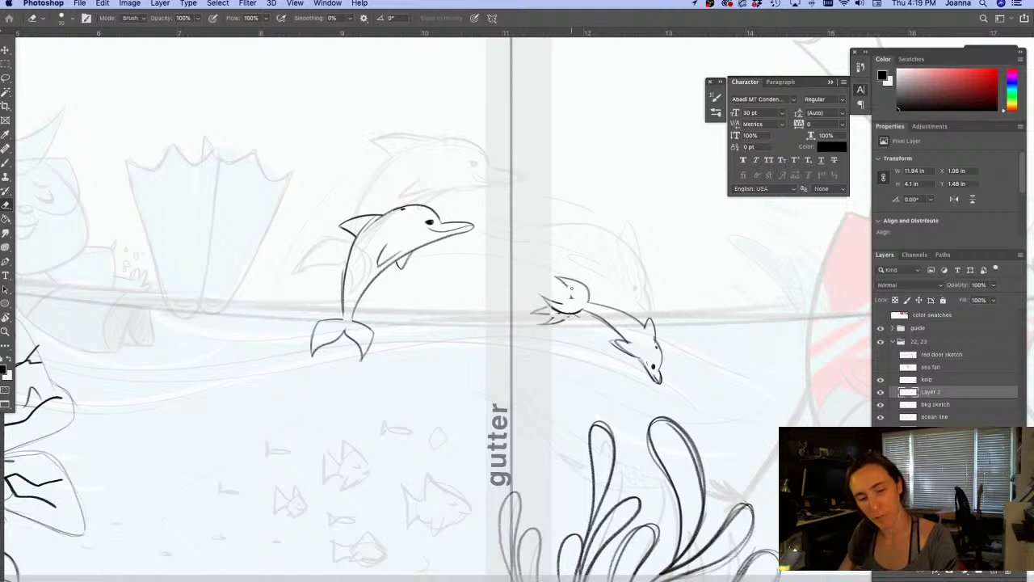
{"action": "mouse_move", "coordinate": [565, 323]}
{"action": "left_mouse_down"}
{"action": "mouse_move", "coordinate": [533, 309]}
{"action": "mouse_move", "coordinate": [577, 296]}
{"action": "left_mouse_up"}
Sketch a small third dolphin swimming underwater between the diving dolphin and the red diver
{"action": "key", "text": "b"}
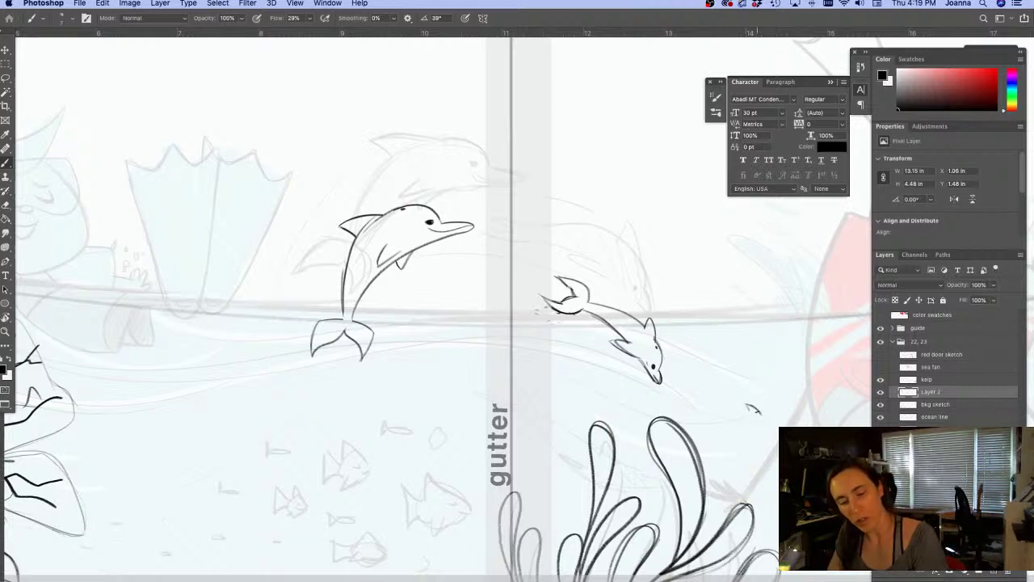
{"action": "mouse_move", "coordinate": [720, 396]}
{"action": "left_mouse_down"}
{"action": "mouse_move", "coordinate": [753, 410]}
{"action": "mouse_move", "coordinate": [744, 424]}
{"action": "mouse_move", "coordinate": [763, 429]}
{"action": "mouse_move", "coordinate": [722, 394]}
{"action": "mouse_move", "coordinate": [751, 428]}
{"action": "mouse_move", "coordinate": [774, 412]}
{"action": "left_mouse_up"}
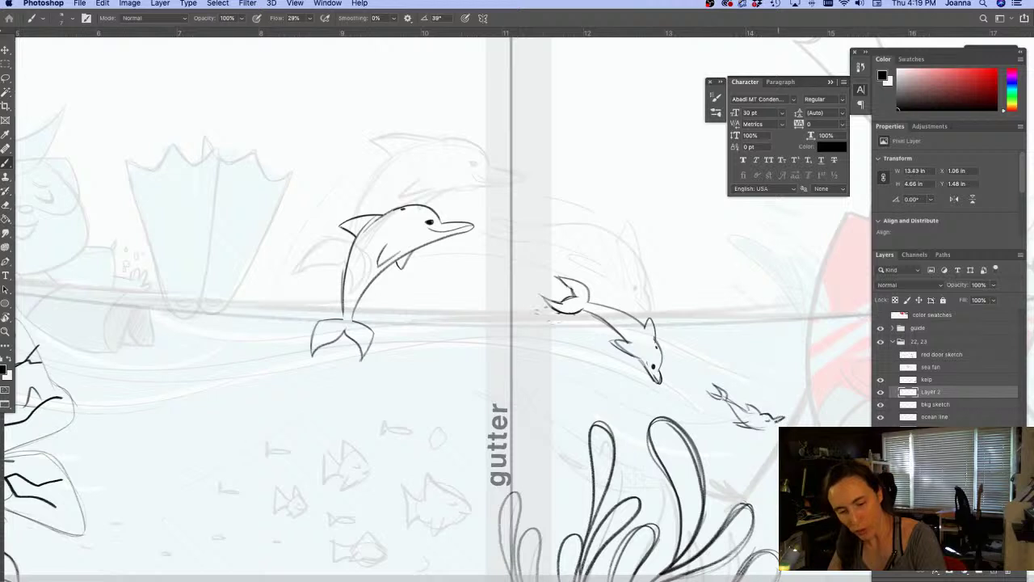
{"action": "left_click_drag", "start_coordinate": [783, 421], "coordinate": [744, 427]}
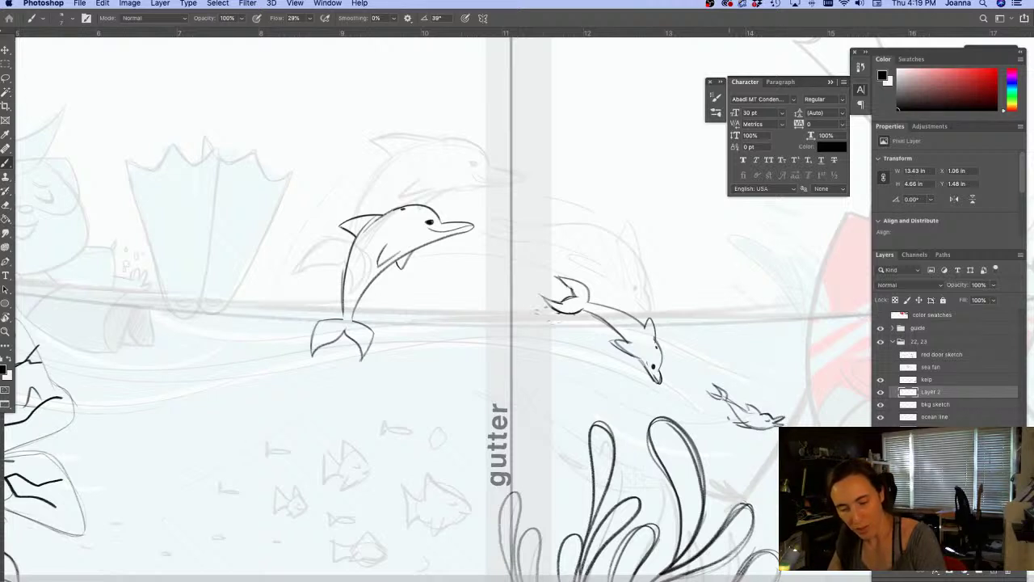
Refine the small underwater dolphin's head and belly by erasing stray lines, redrawing the contours, and shading its body
{"action": "key", "text": "e"}
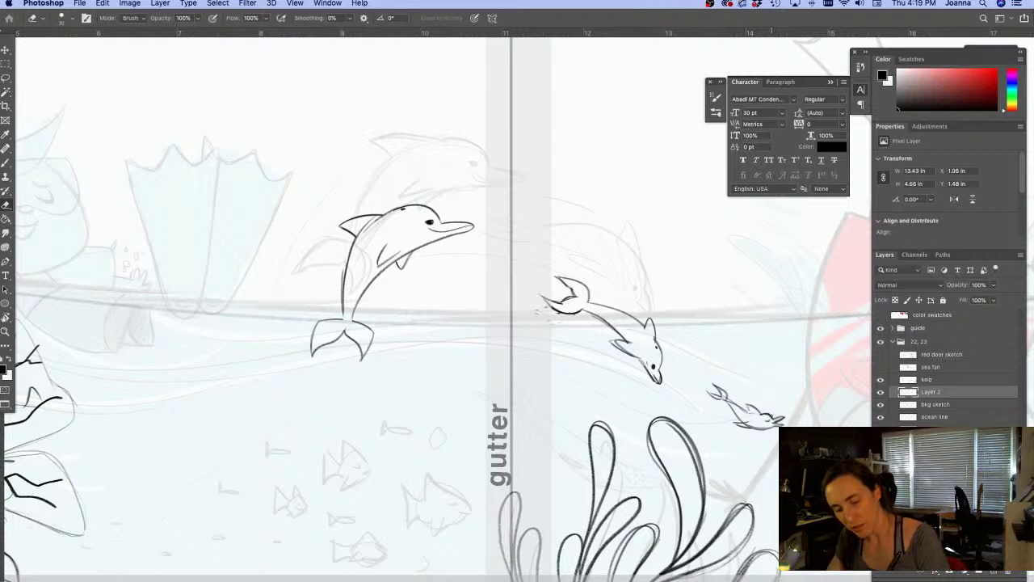
{"action": "left_click_drag", "start_coordinate": [773, 415], "coordinate": [767, 415]}
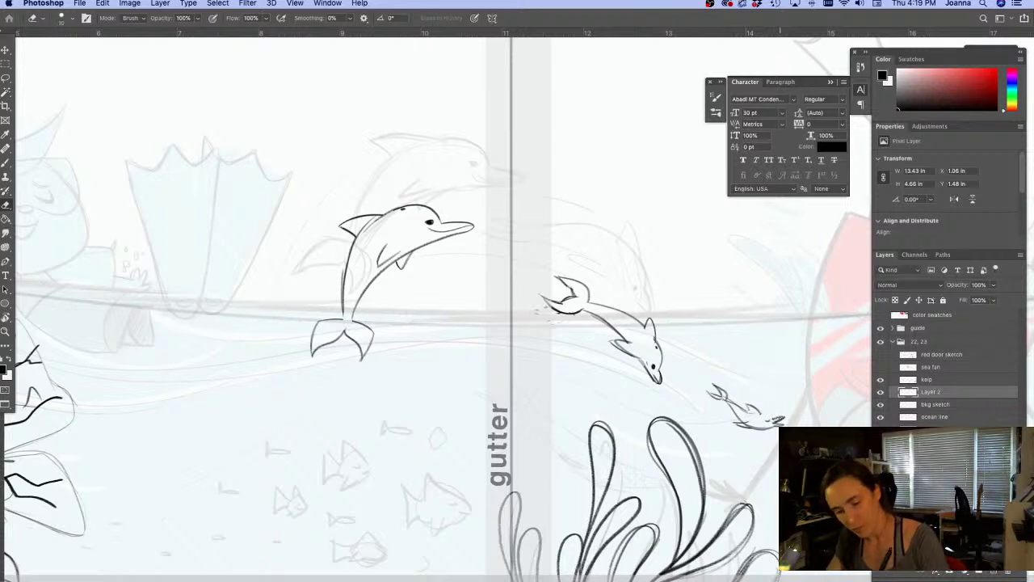
{"action": "key", "text": "b"}
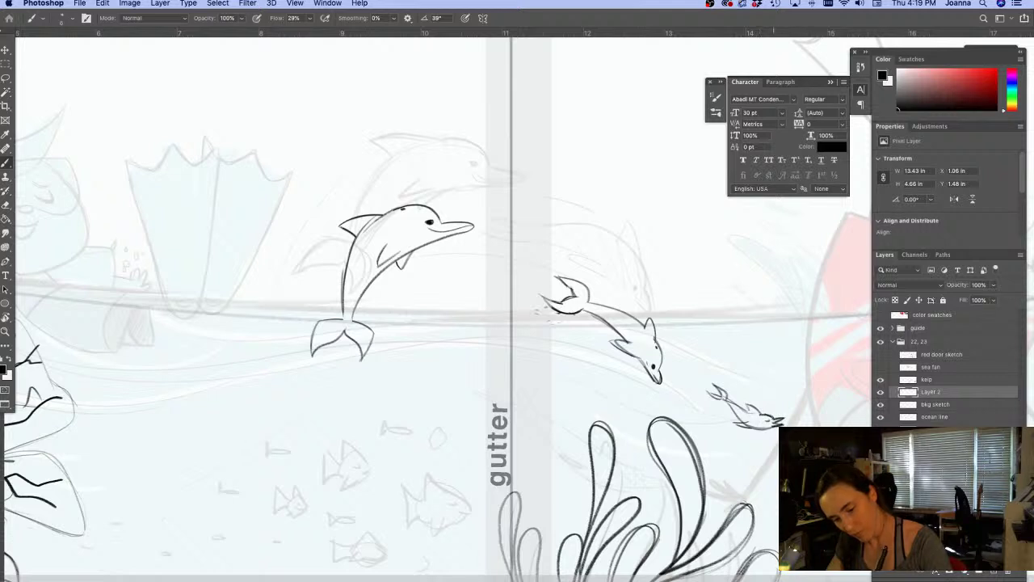
{"action": "key", "text": "e"}
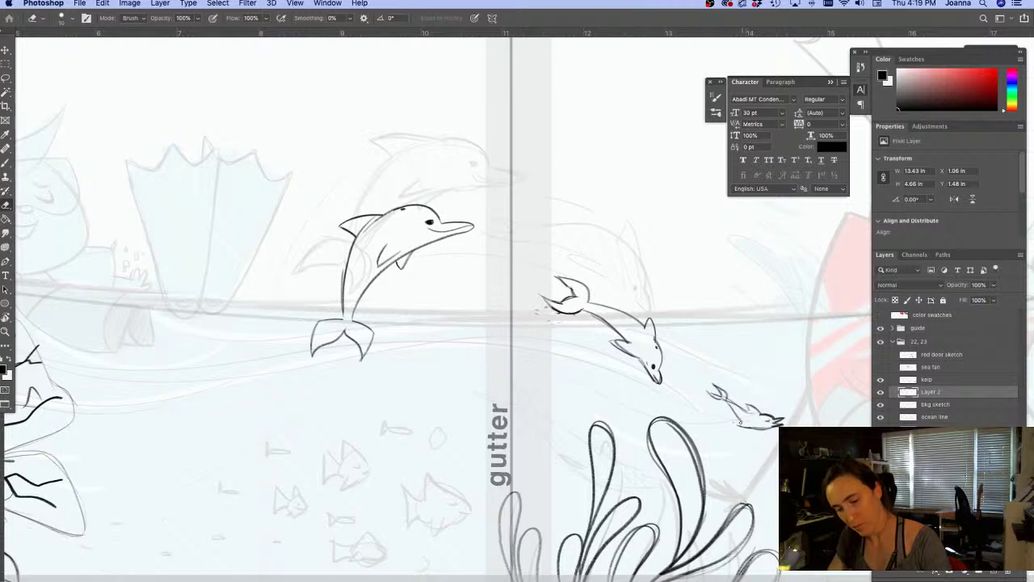
{"action": "key", "text": "b"}
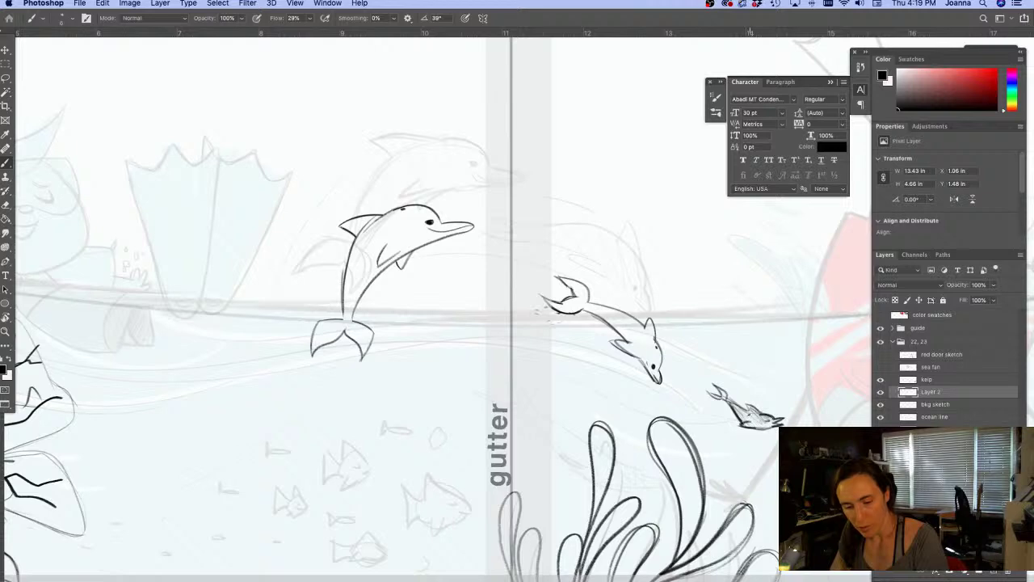
{"action": "scroll", "coordinate": [496, 456], "scroll_direction": "down", "scroll_amount": 1}
{"action": "scroll", "coordinate": [494, 454], "scroll_direction": "down", "scroll_amount": 1}
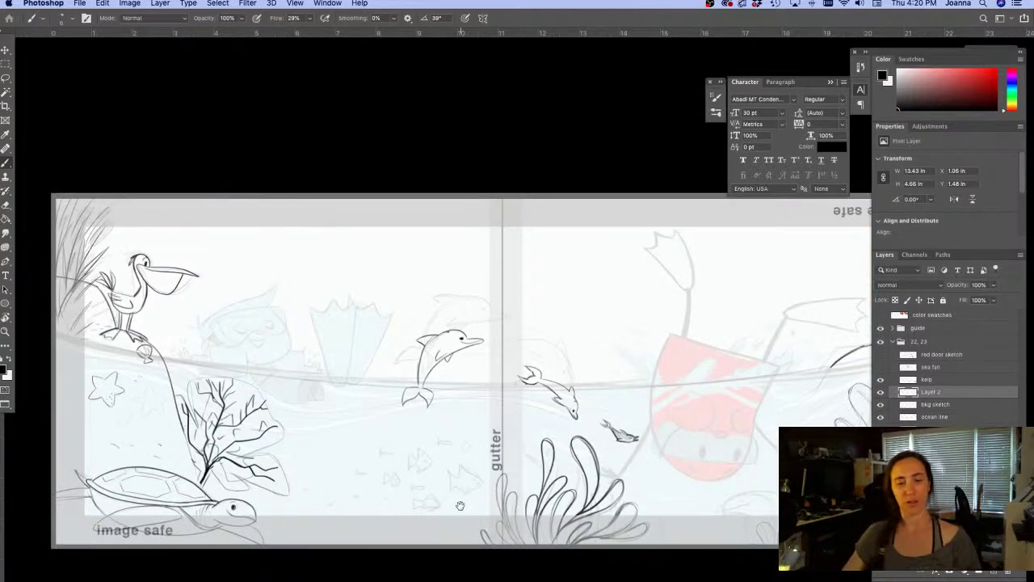
{"action": "mouse_move", "coordinate": [412, 335]}
{"action": "left_mouse_down"}
{"action": "mouse_move", "coordinate": [409, 327]}
{"action": "mouse_move", "coordinate": [566, 359]}
{"action": "mouse_move", "coordinate": [642, 423]}
{"action": "left_mouse_up"}
{"action": "key", "text": "super+z"}
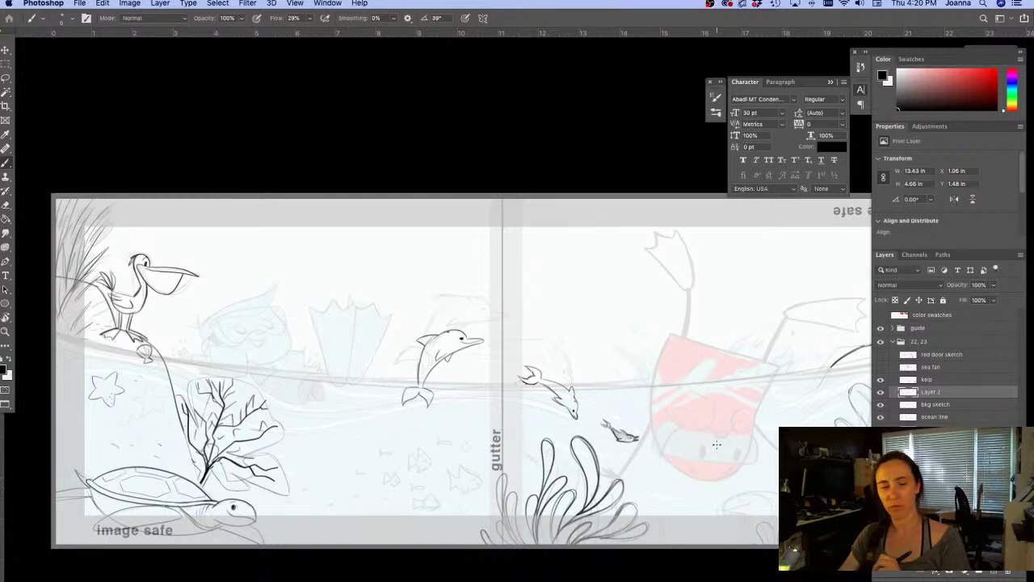
Sketch an eel with a rounded head and long wavy body along the seabed below the red diver
{"action": "left_click_drag", "start_coordinate": [351, 492], "coordinate": [240, 433]}
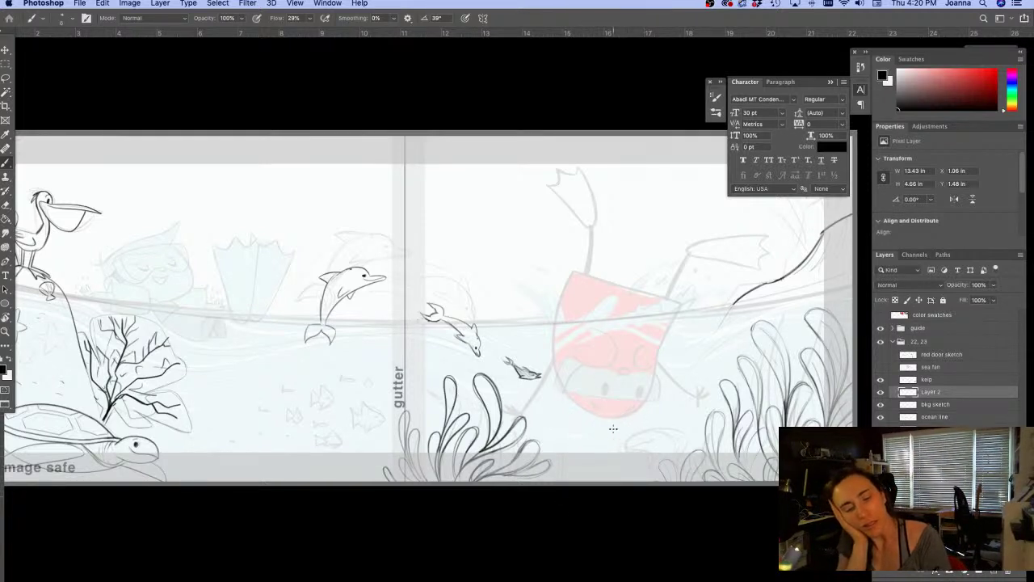
{"action": "left_click", "coordinate": [593, 450]}
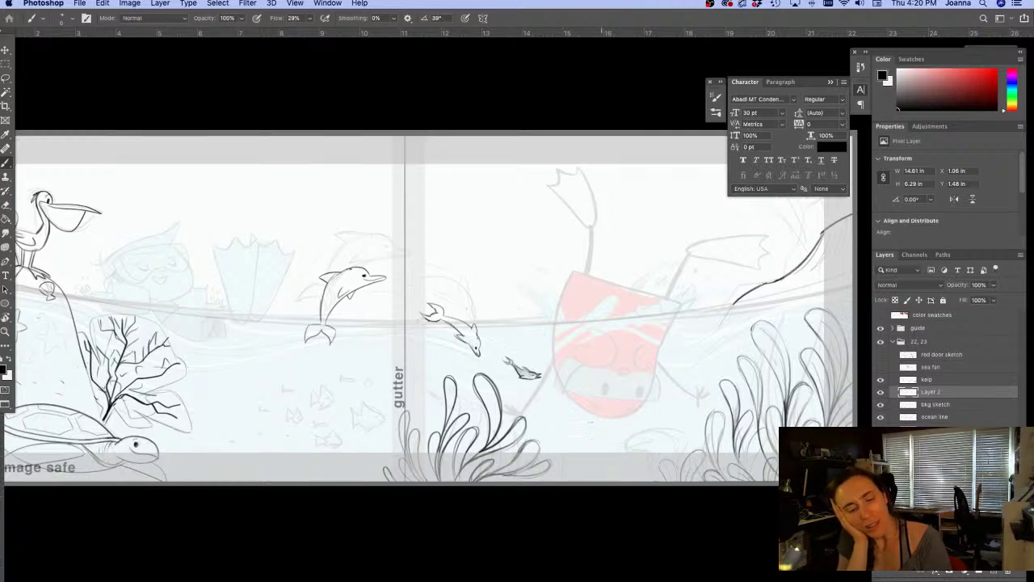
{"action": "mouse_move", "coordinate": [610, 427]}
{"action": "left_mouse_down"}
{"action": "mouse_move", "coordinate": [572, 442]}
{"action": "mouse_move", "coordinate": [593, 431]}
{"action": "left_mouse_up"}
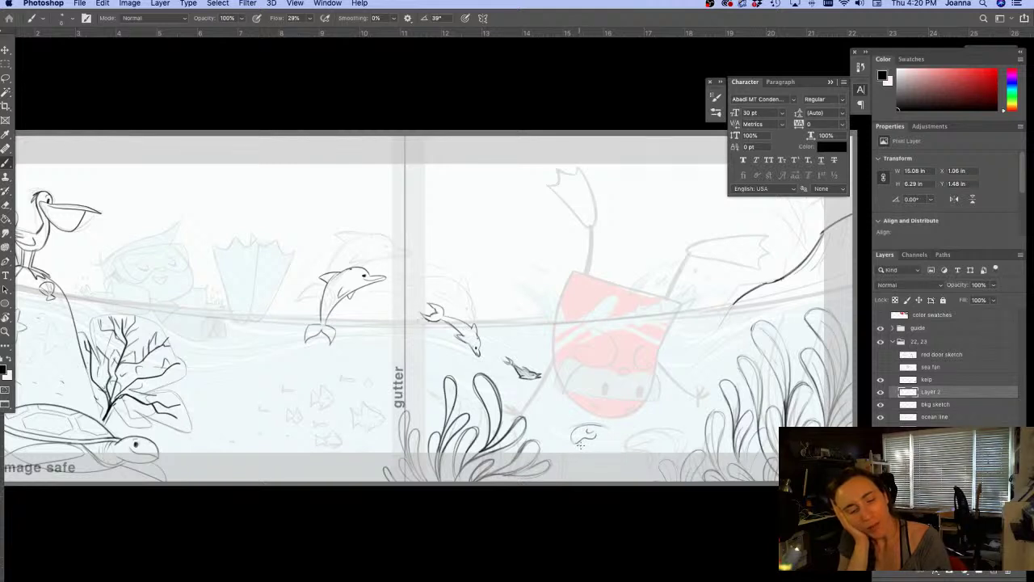
{"action": "mouse_move", "coordinate": [576, 444]}
{"action": "left_mouse_down"}
{"action": "mouse_move", "coordinate": [598, 456]}
{"action": "mouse_move", "coordinate": [604, 427]}
{"action": "mouse_move", "coordinate": [627, 446]}
{"action": "mouse_move", "coordinate": [599, 451]}
{"action": "mouse_move", "coordinate": [655, 463]}
{"action": "mouse_move", "coordinate": [679, 421]}
{"action": "left_mouse_up"}
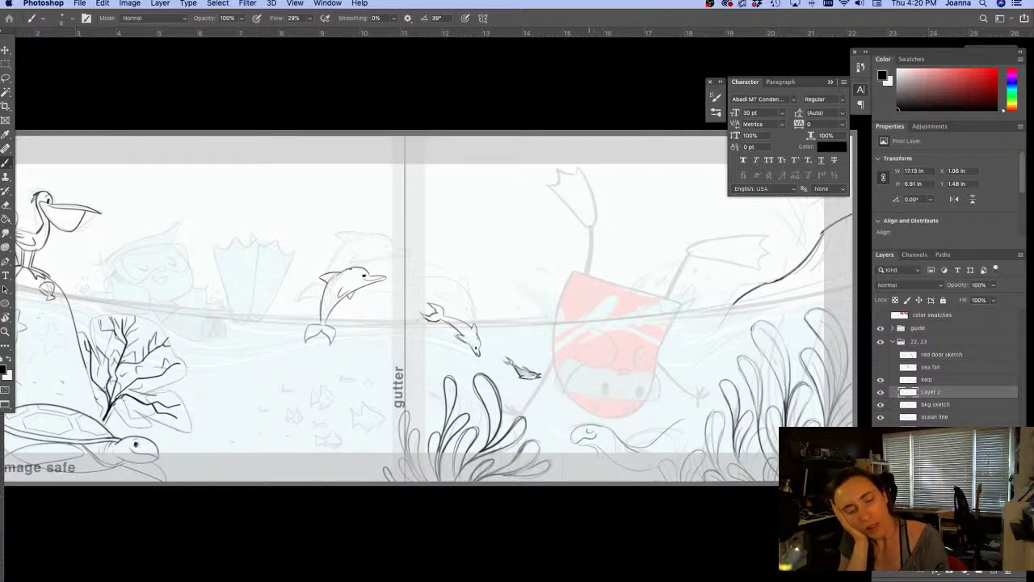
{"action": "mouse_move", "coordinate": [587, 424]}
{"action": "left_mouse_down"}
{"action": "mouse_move", "coordinate": [626, 440]}
{"action": "mouse_move", "coordinate": [717, 420]}
{"action": "mouse_move", "coordinate": [732, 440]}
{"action": "left_mouse_up"}
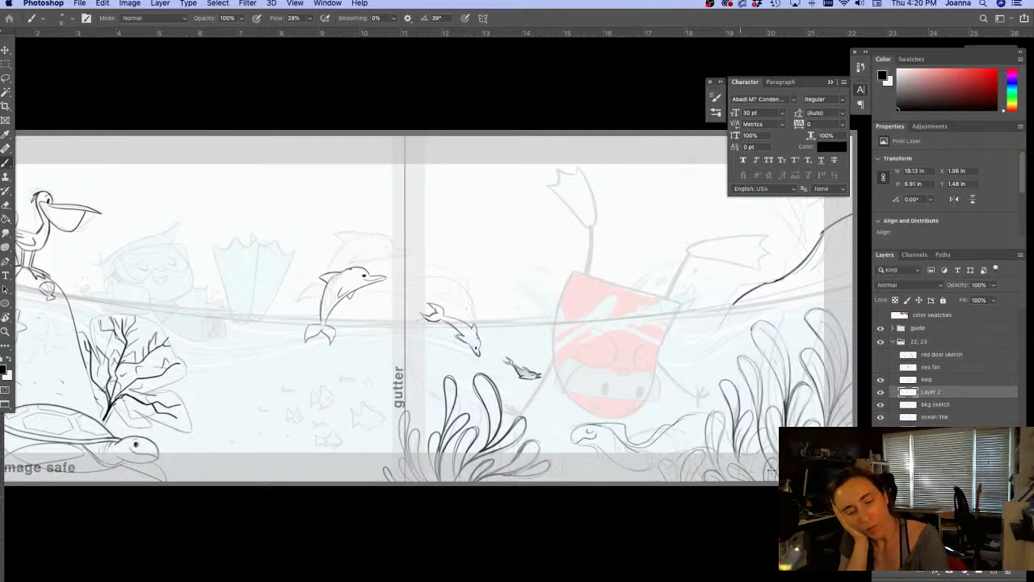
{"action": "left_click_drag", "start_coordinate": [715, 450], "coordinate": [616, 467]}
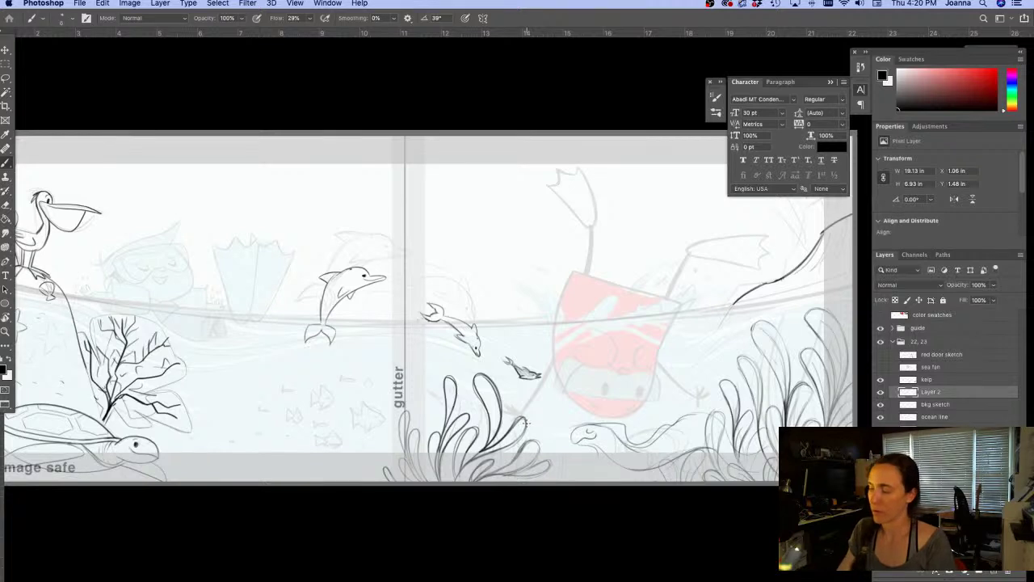
Select the eel sketch, move it right so its body weaves into the kelp, and deselect it
{"action": "key", "text": "l"}
{"action": "mouse_move", "coordinate": [580, 487]}
{"action": "left_mouse_down"}
{"action": "mouse_move", "coordinate": [687, 504]}
{"action": "mouse_move", "coordinate": [573, 462]}
{"action": "mouse_move", "coordinate": [666, 446]}
{"action": "mouse_move", "coordinate": [657, 456]}
{"action": "mouse_move", "coordinate": [650, 434]}
{"action": "left_mouse_up"}
{"action": "key", "text": "v"}
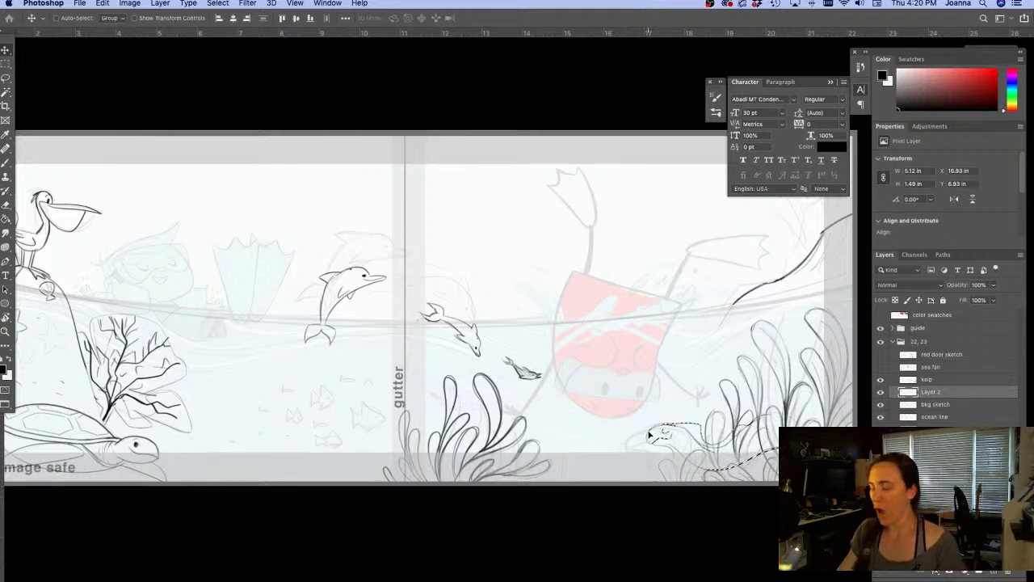
{"action": "key", "text": "super+d"}
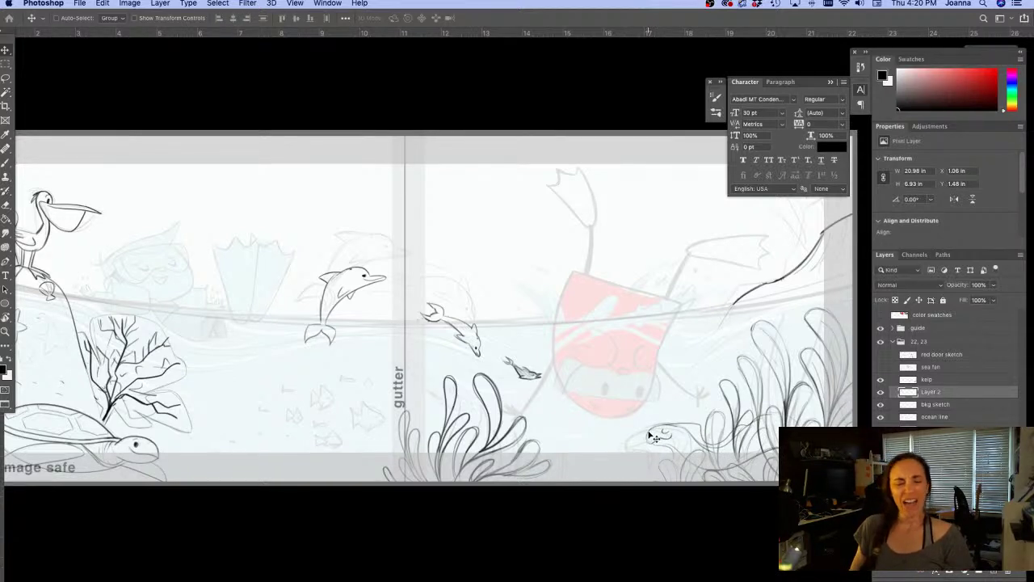
Sketch a tall triangular fish over the faint school of fish beneath the leaping dolphin
{"action": "left_click", "coordinate": [286, 429], "text": "super"}
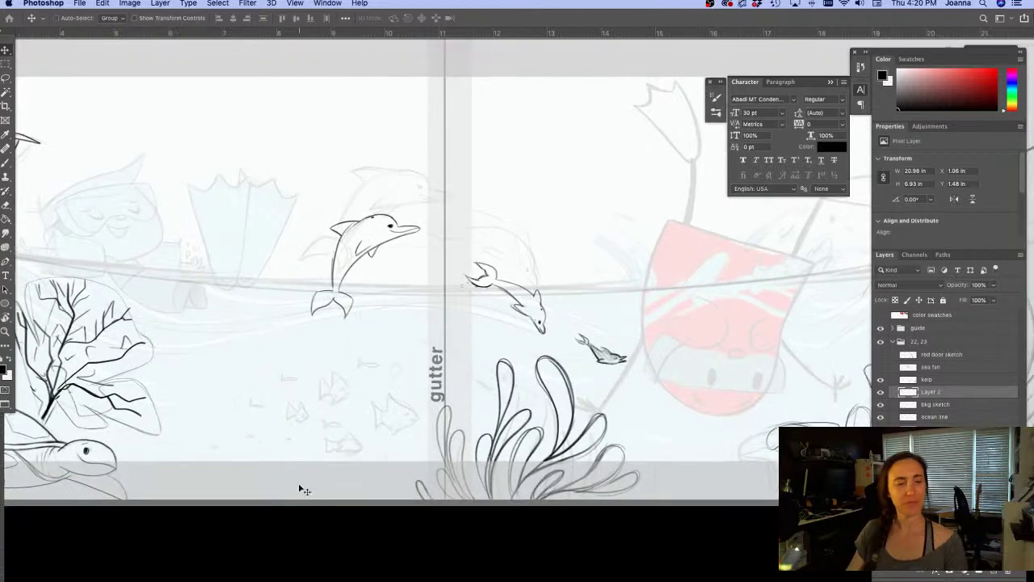
{"action": "left_click_drag", "start_coordinate": [316, 485], "coordinate": [547, 487]}
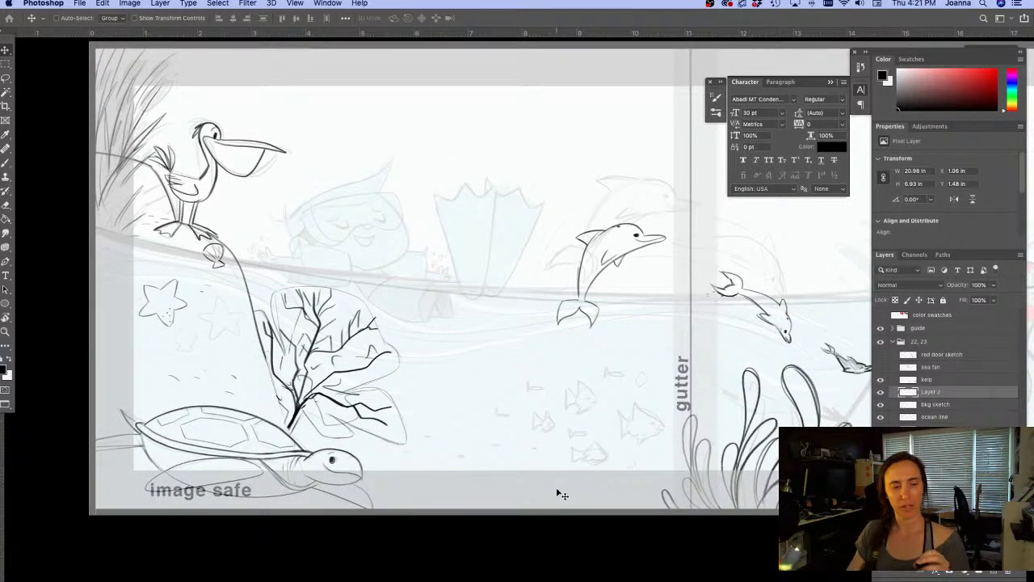
{"action": "scroll", "coordinate": [602, 400], "scroll_direction": "up", "scroll_amount": 2}
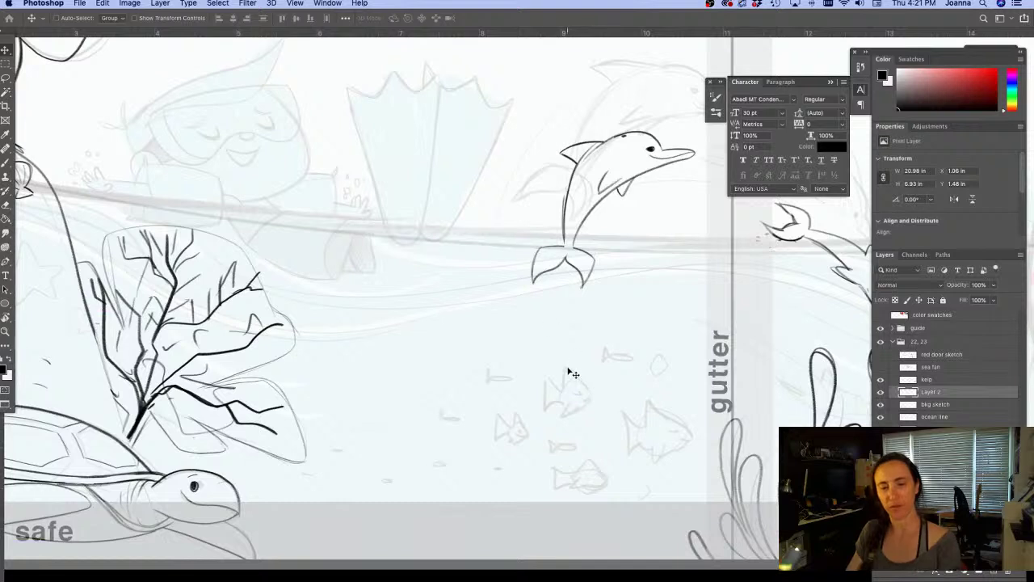
{"action": "key", "text": "b"}
{"action": "left_click_drag", "start_coordinate": [563, 362], "coordinate": [564, 417]}
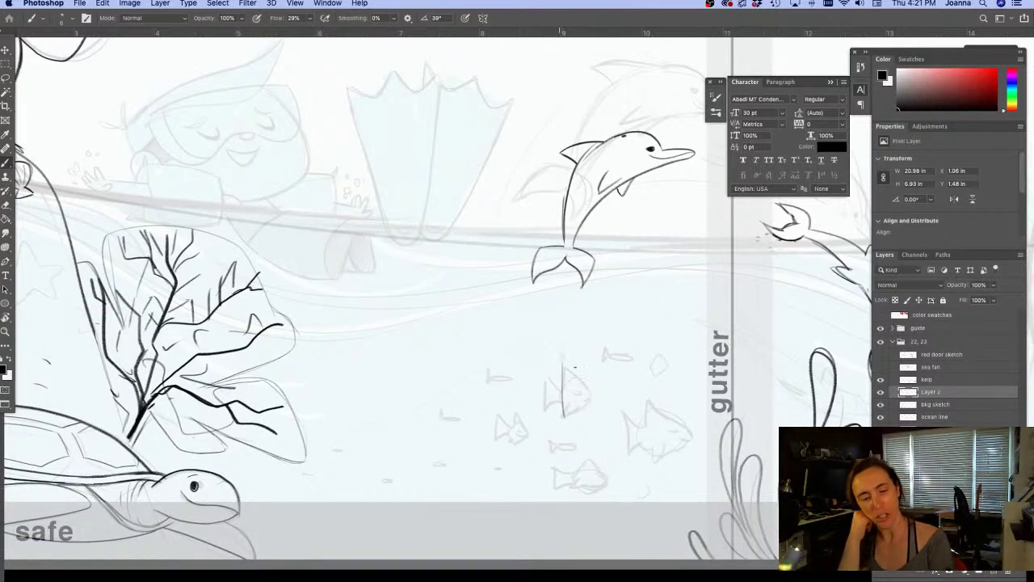
{"action": "mouse_move", "coordinate": [561, 354]}
{"action": "left_mouse_down"}
{"action": "mouse_move", "coordinate": [595, 390]}
{"action": "mouse_move", "coordinate": [561, 421]}
{"action": "mouse_move", "coordinate": [588, 401]}
{"action": "mouse_move", "coordinate": [562, 359]}
{"action": "left_mouse_up"}
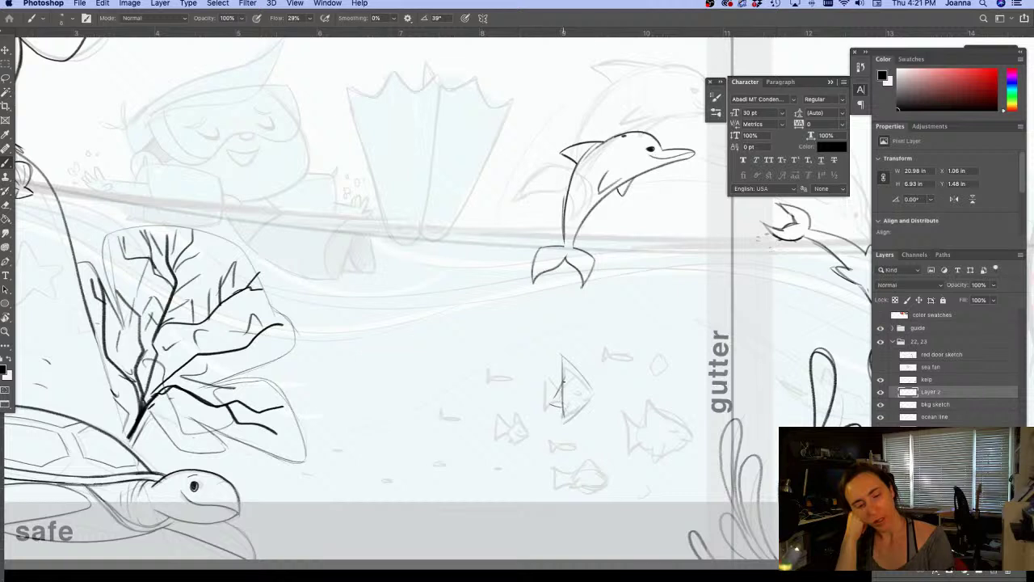
{"action": "mouse_move", "coordinate": [565, 396]}
{"action": "left_mouse_down"}
{"action": "mouse_move", "coordinate": [556, 418]}
{"action": "mouse_move", "coordinate": [570, 409]}
{"action": "left_mouse_up"}
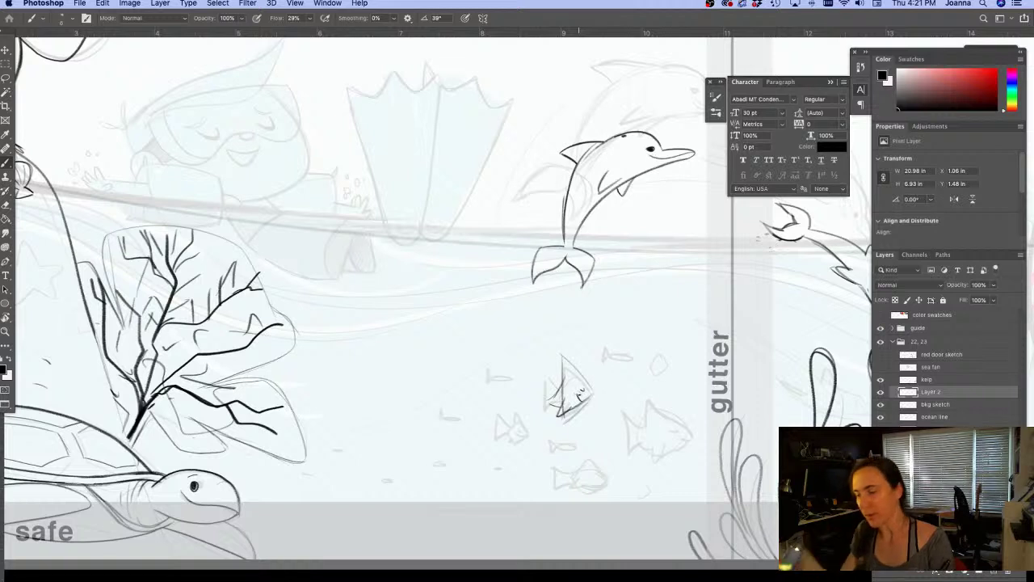
Rework the fish by erasing stray body lines, drawing a forked tail, and reshaping its back contour
{"action": "key", "text": "e"}
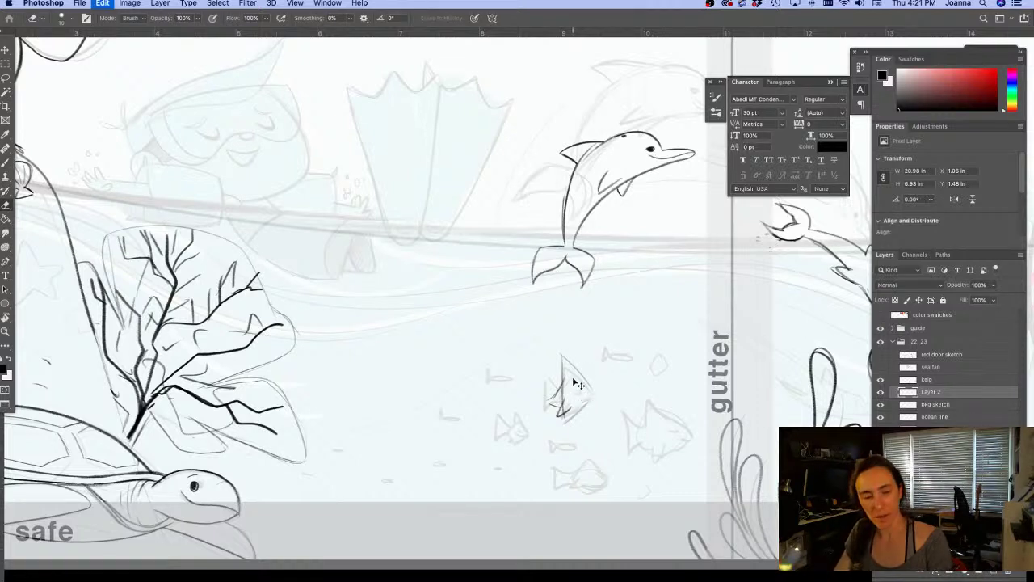
{"action": "mouse_move", "coordinate": [575, 380]}
{"action": "left_mouse_down"}
{"action": "mouse_move", "coordinate": [574, 408]}
{"action": "mouse_move", "coordinate": [587, 394]}
{"action": "mouse_move", "coordinate": [522, 393]}
{"action": "mouse_move", "coordinate": [538, 401]}
{"action": "mouse_move", "coordinate": [518, 383]}
{"action": "mouse_move", "coordinate": [533, 407]}
{"action": "left_mouse_up"}
{"action": "key", "text": "b"}
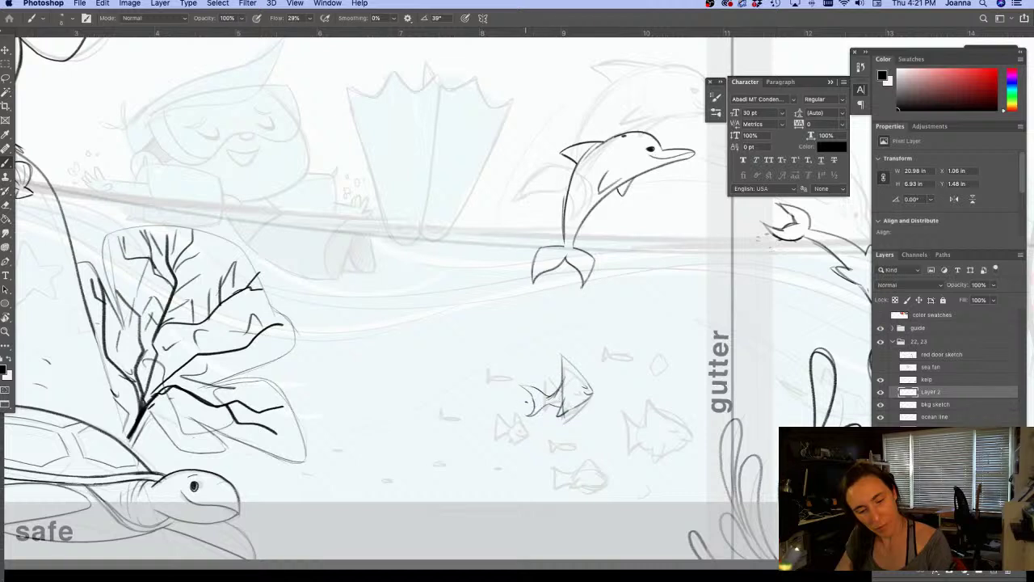
{"action": "mouse_move", "coordinate": [549, 368]}
{"action": "left_mouse_down"}
{"action": "mouse_move", "coordinate": [587, 378]}
{"action": "mouse_move", "coordinate": [563, 396]}
{"action": "mouse_move", "coordinate": [566, 414]}
{"action": "mouse_move", "coordinate": [590, 399]}
{"action": "mouse_move", "coordinate": [564, 361]}
{"action": "mouse_move", "coordinate": [558, 394]}
{"action": "mouse_move", "coordinate": [569, 374]}
{"action": "left_mouse_up"}
{"action": "key", "text": "e"}
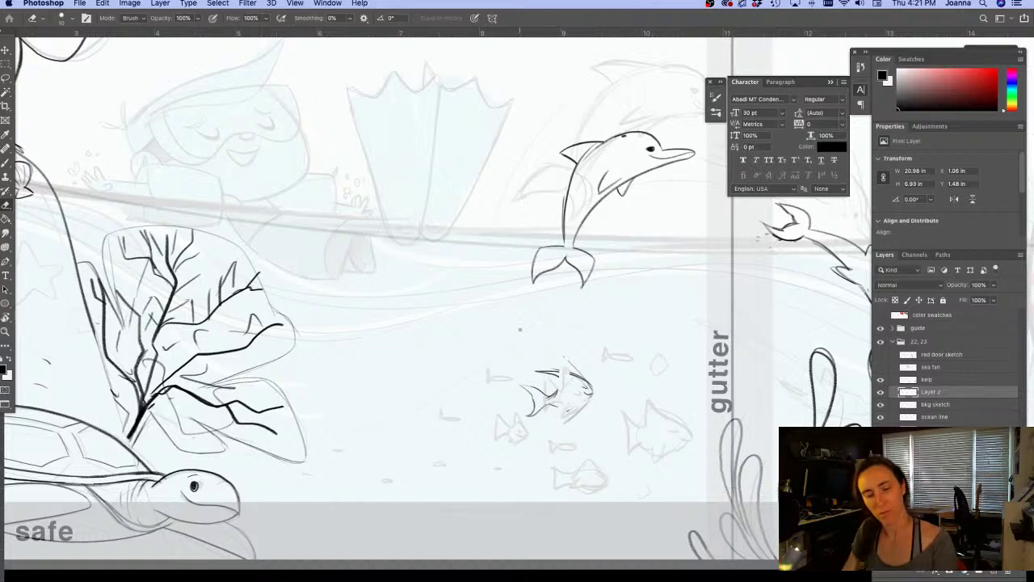
Select the new fish sketch beneath the leaping dolphin, delete it, and clear the selection
{"action": "key", "text": "super+0"}
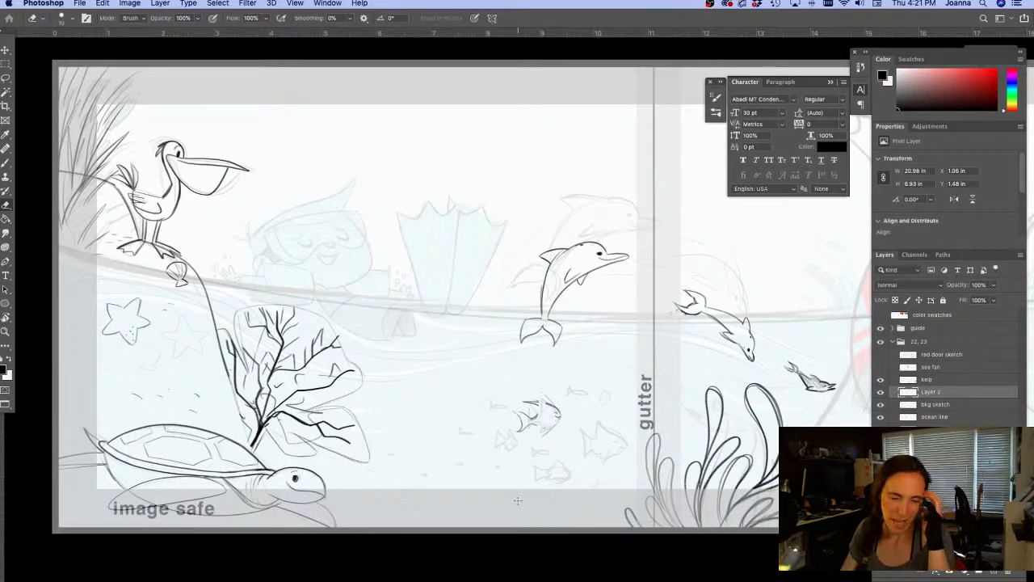
{"action": "key", "text": "l"}
{"action": "mouse_move", "coordinate": [494, 394]}
{"action": "left_mouse_down"}
{"action": "mouse_move", "coordinate": [583, 448]}
{"action": "mouse_move", "coordinate": [476, 374]}
{"action": "left_mouse_up"}
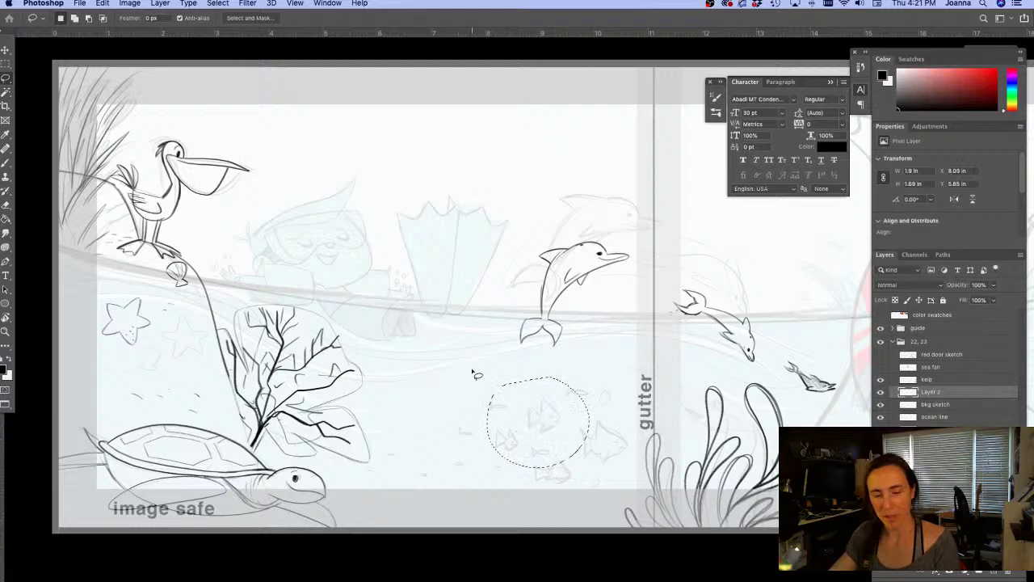
{"action": "key", "text": "super+d"}
Paste the "Fishes of the Southeast Atlantic Coast" poster as a new layer, scale it to 217.70%, and place it beside the pelican as reference
{"action": "key", "text": "Tab"}
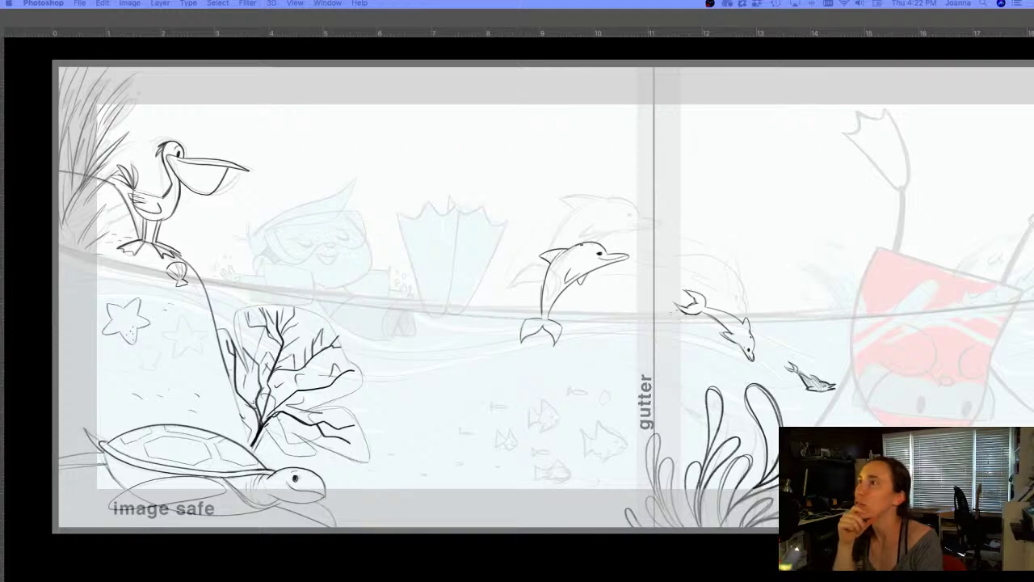
{"action": "left_click_drag", "start_coordinate": [478, 306], "coordinate": [469, 313]}
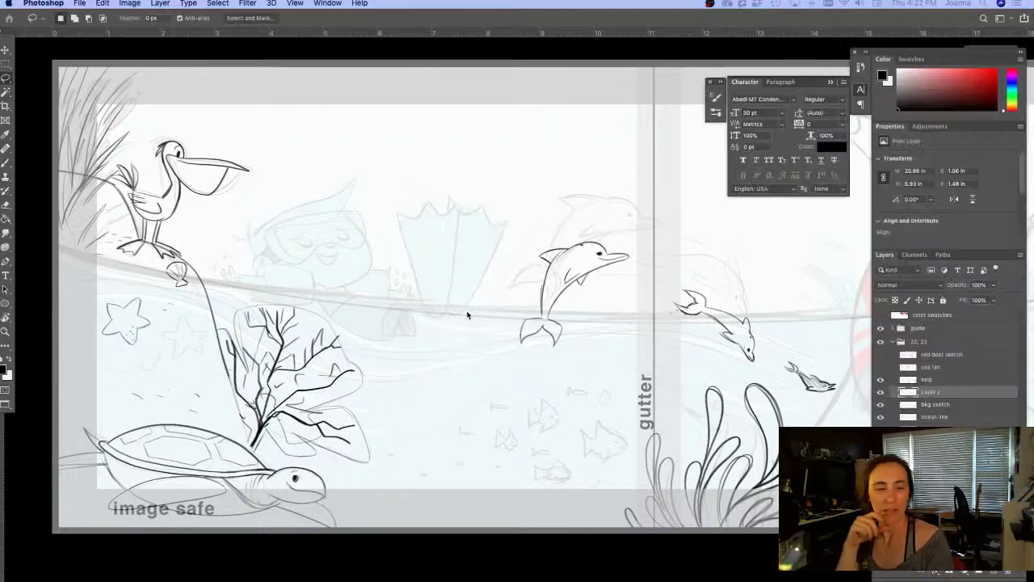
{"action": "key", "text": "super+t"}
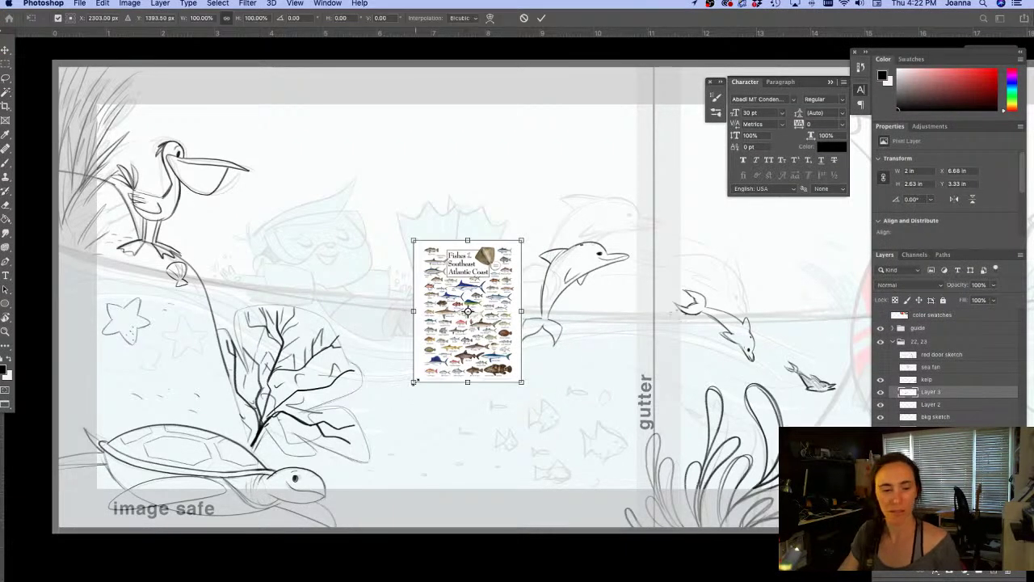
{"action": "left_click_drag", "start_coordinate": [380, 408], "coordinate": [244, 527]}
{"action": "left_click_drag", "start_coordinate": [340, 486], "coordinate": [306, 288]}
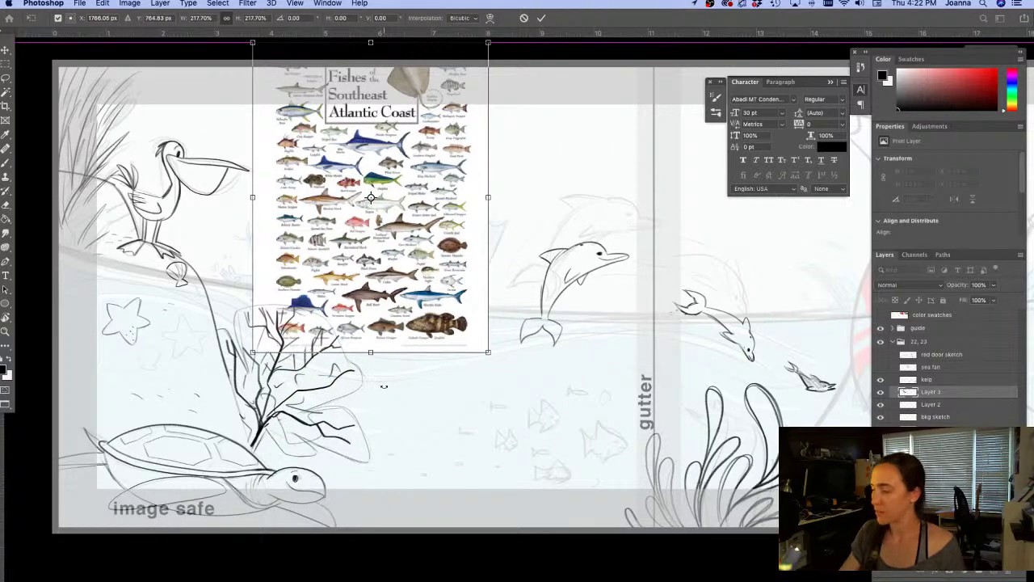
{"action": "key", "text": "Return"}
{"action": "left_click_drag", "start_coordinate": [428, 387], "coordinate": [493, 457]}
{"action": "left_click", "coordinate": [880, 405]}
{"action": "left_click", "coordinate": [880, 404]}
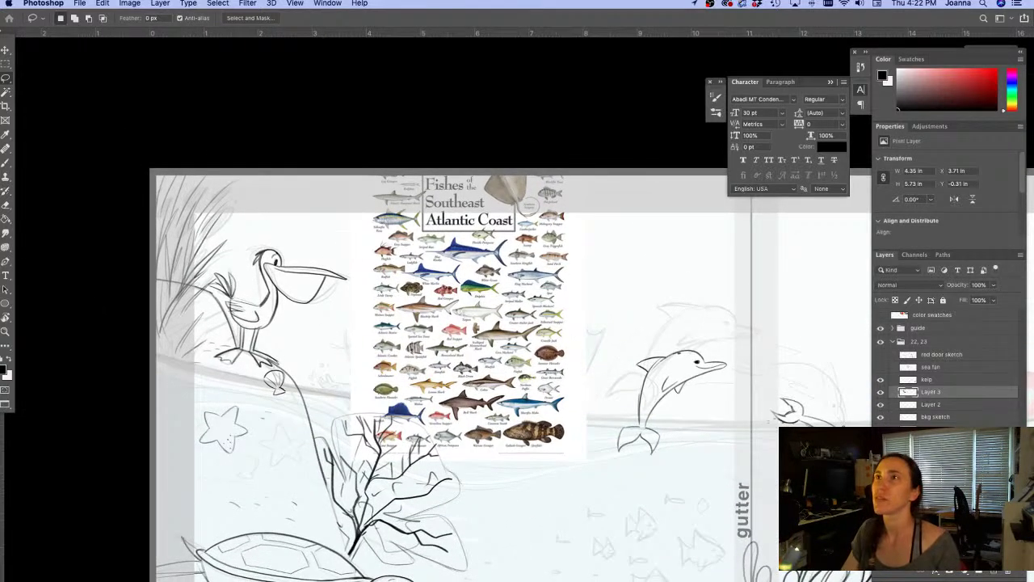
{"action": "key", "text": "Tab"}
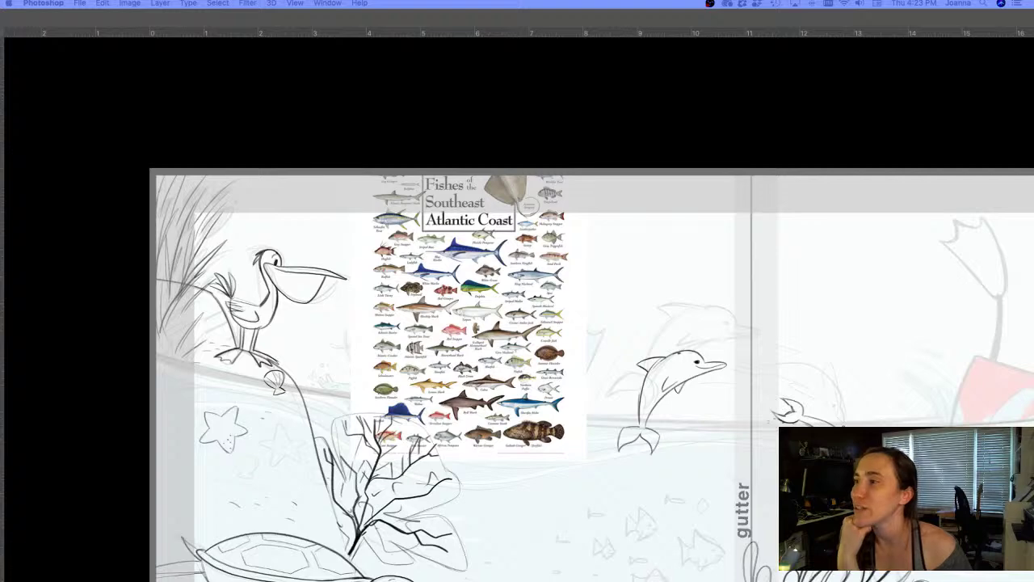
{"action": "key", "text": "Tab"}
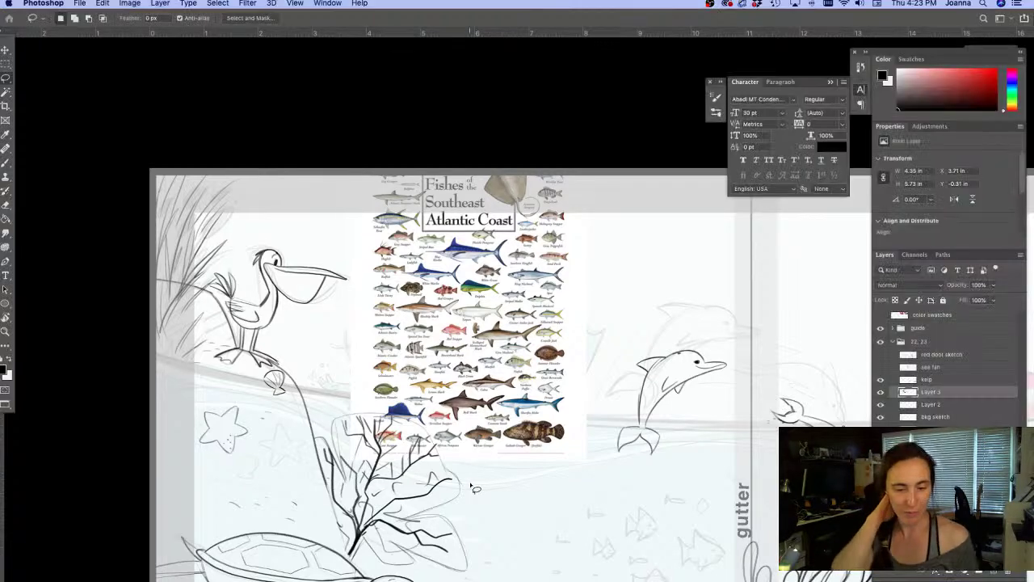
{"action": "mouse_move", "coordinate": [619, 503]}
{"action": "left_mouse_down"}
{"action": "mouse_move", "coordinate": [383, 358]}
{"action": "mouse_move", "coordinate": [283, 380]}
{"action": "mouse_move", "coordinate": [174, 373]}
{"action": "left_mouse_up"}
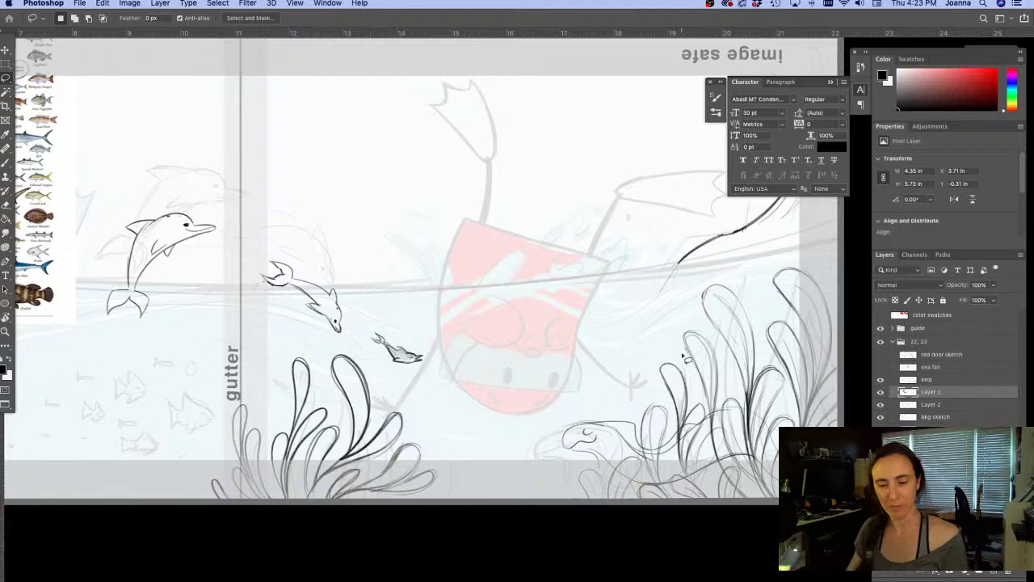